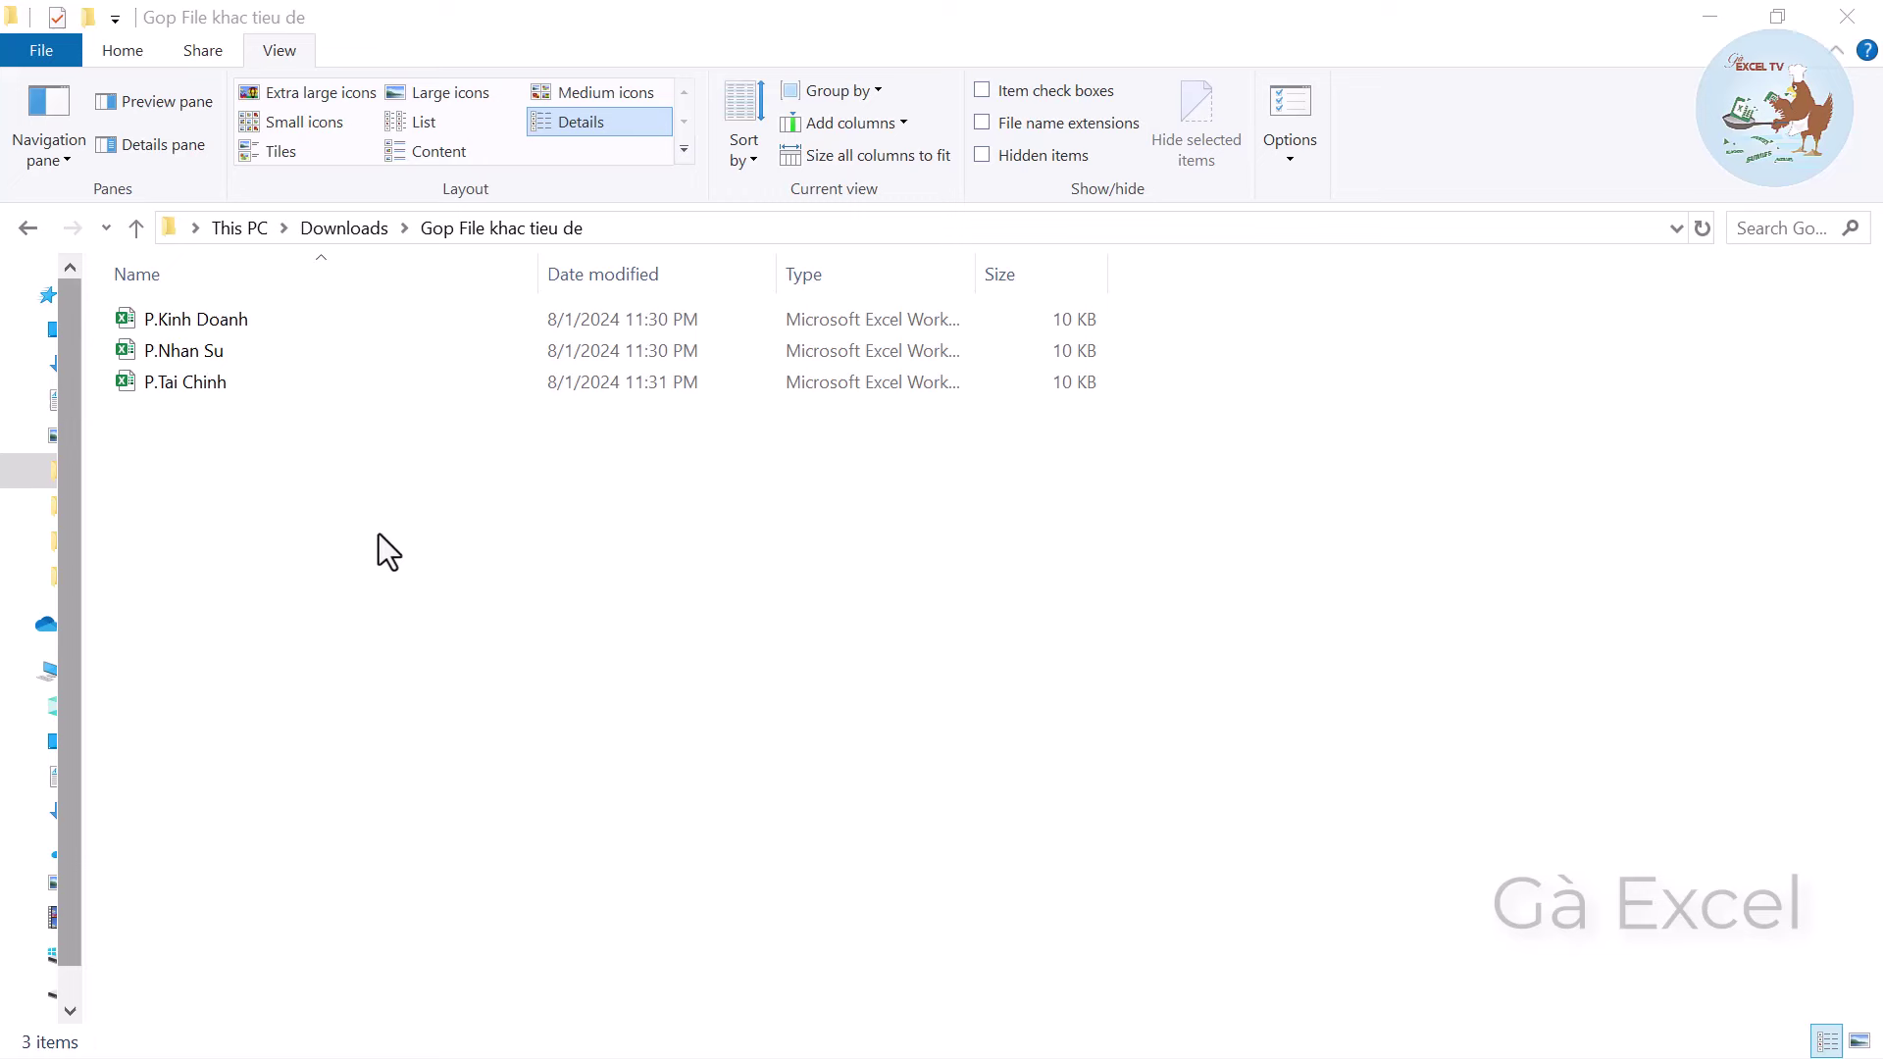
Point out the three department workbooks P.Kinh Doanh, P.Nhan Su and P.Tai Chinh in the folder.
click(379, 519)
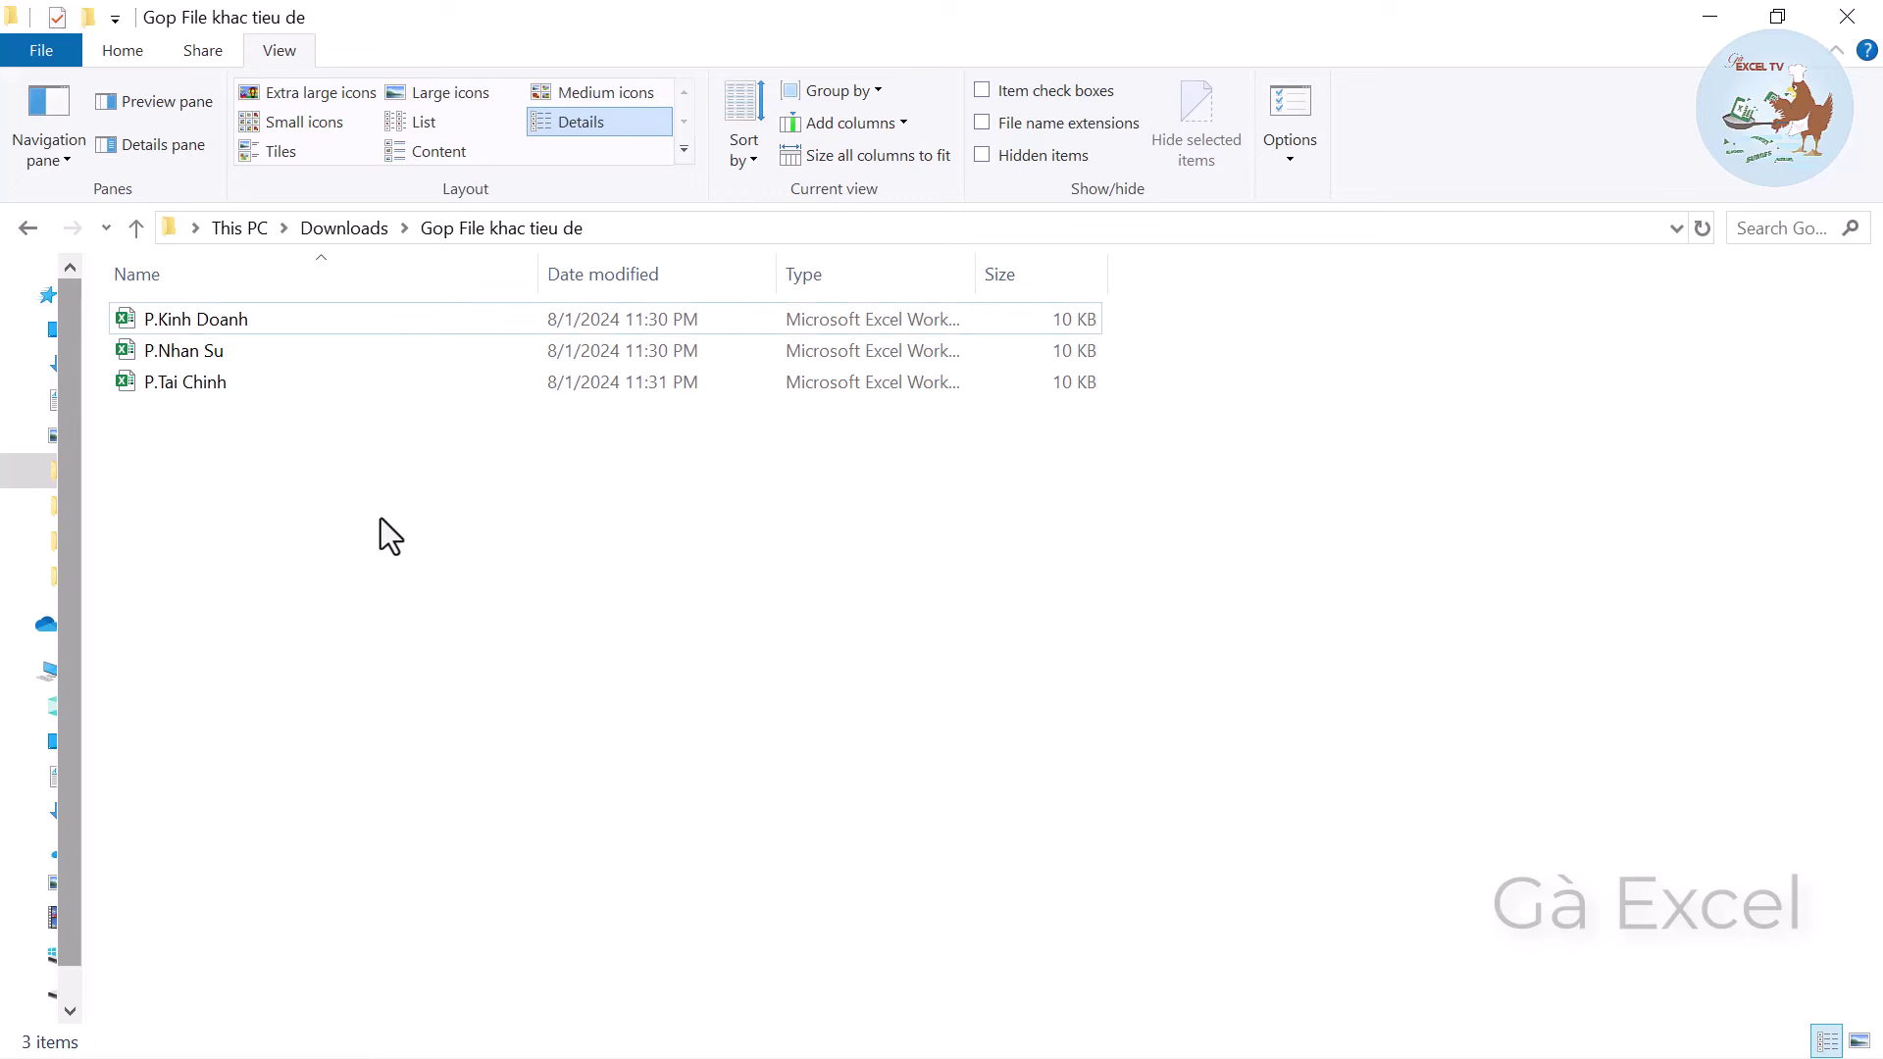
click(195, 321)
click(194, 361)
click(192, 386)
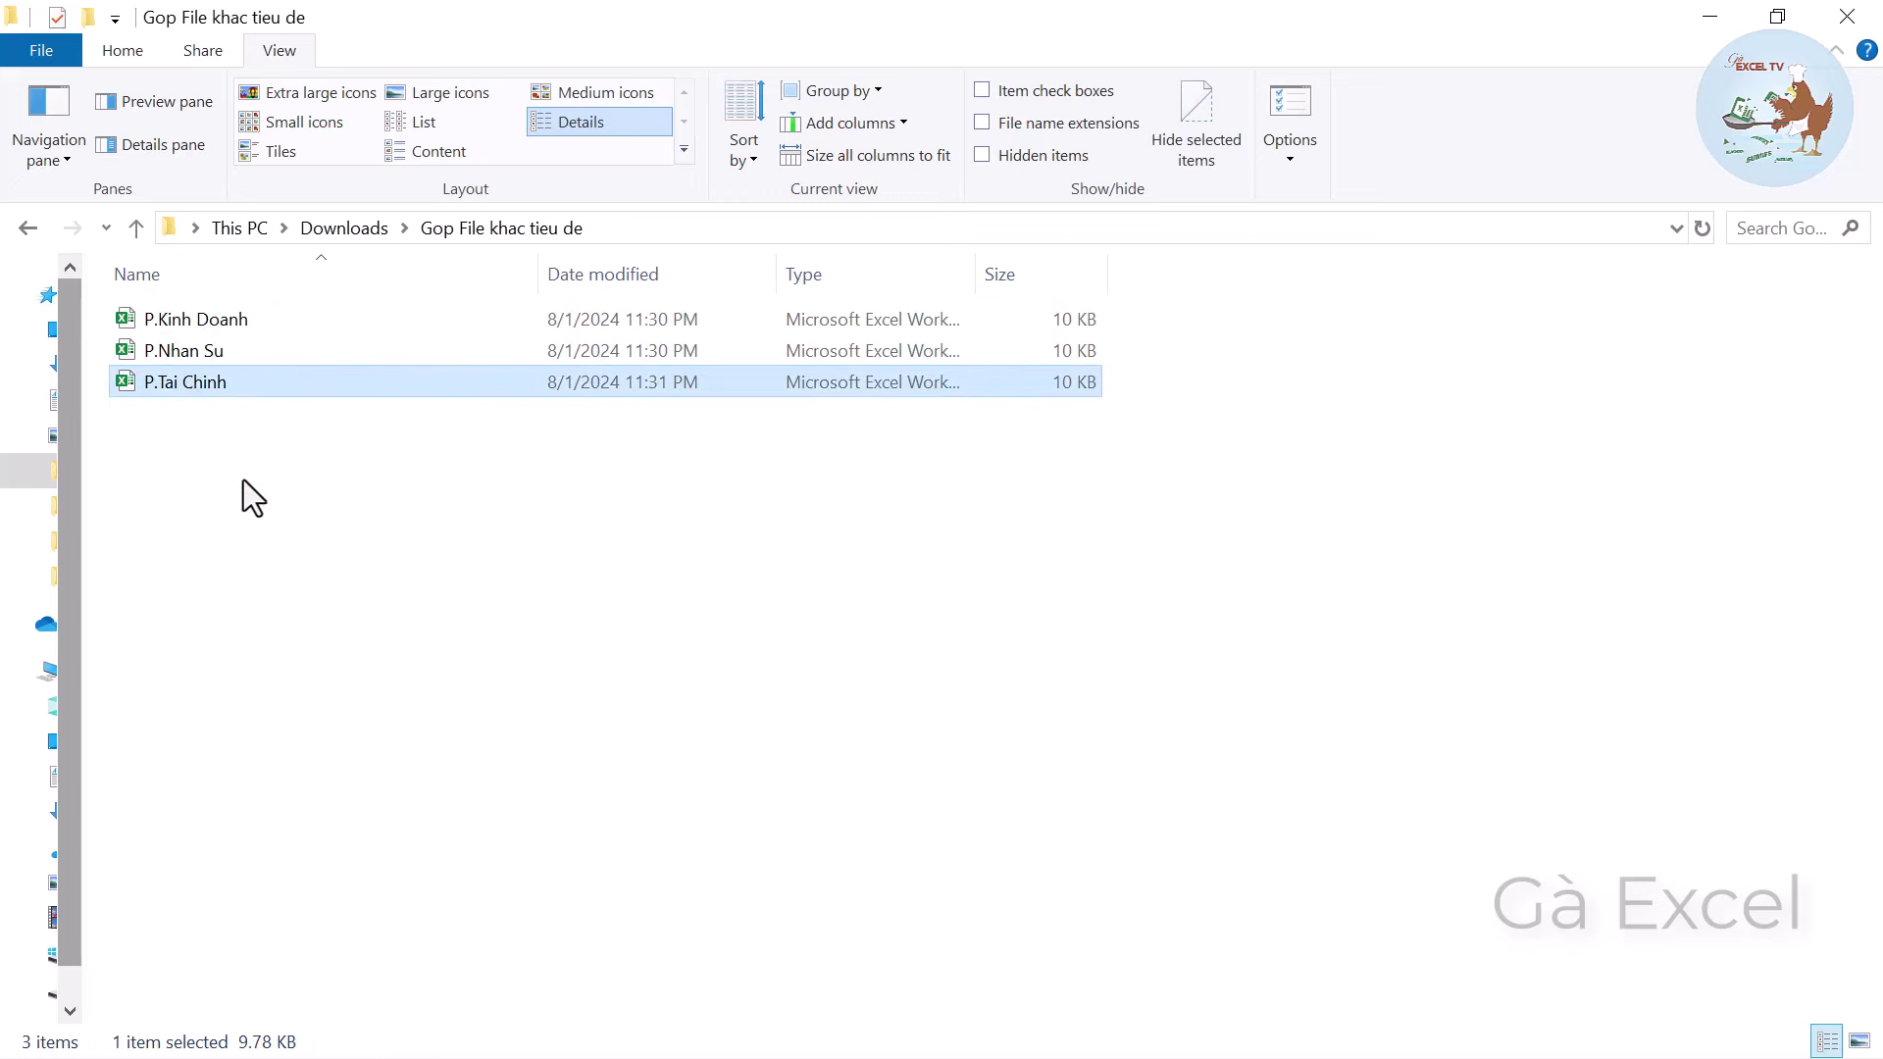
click(304, 514)
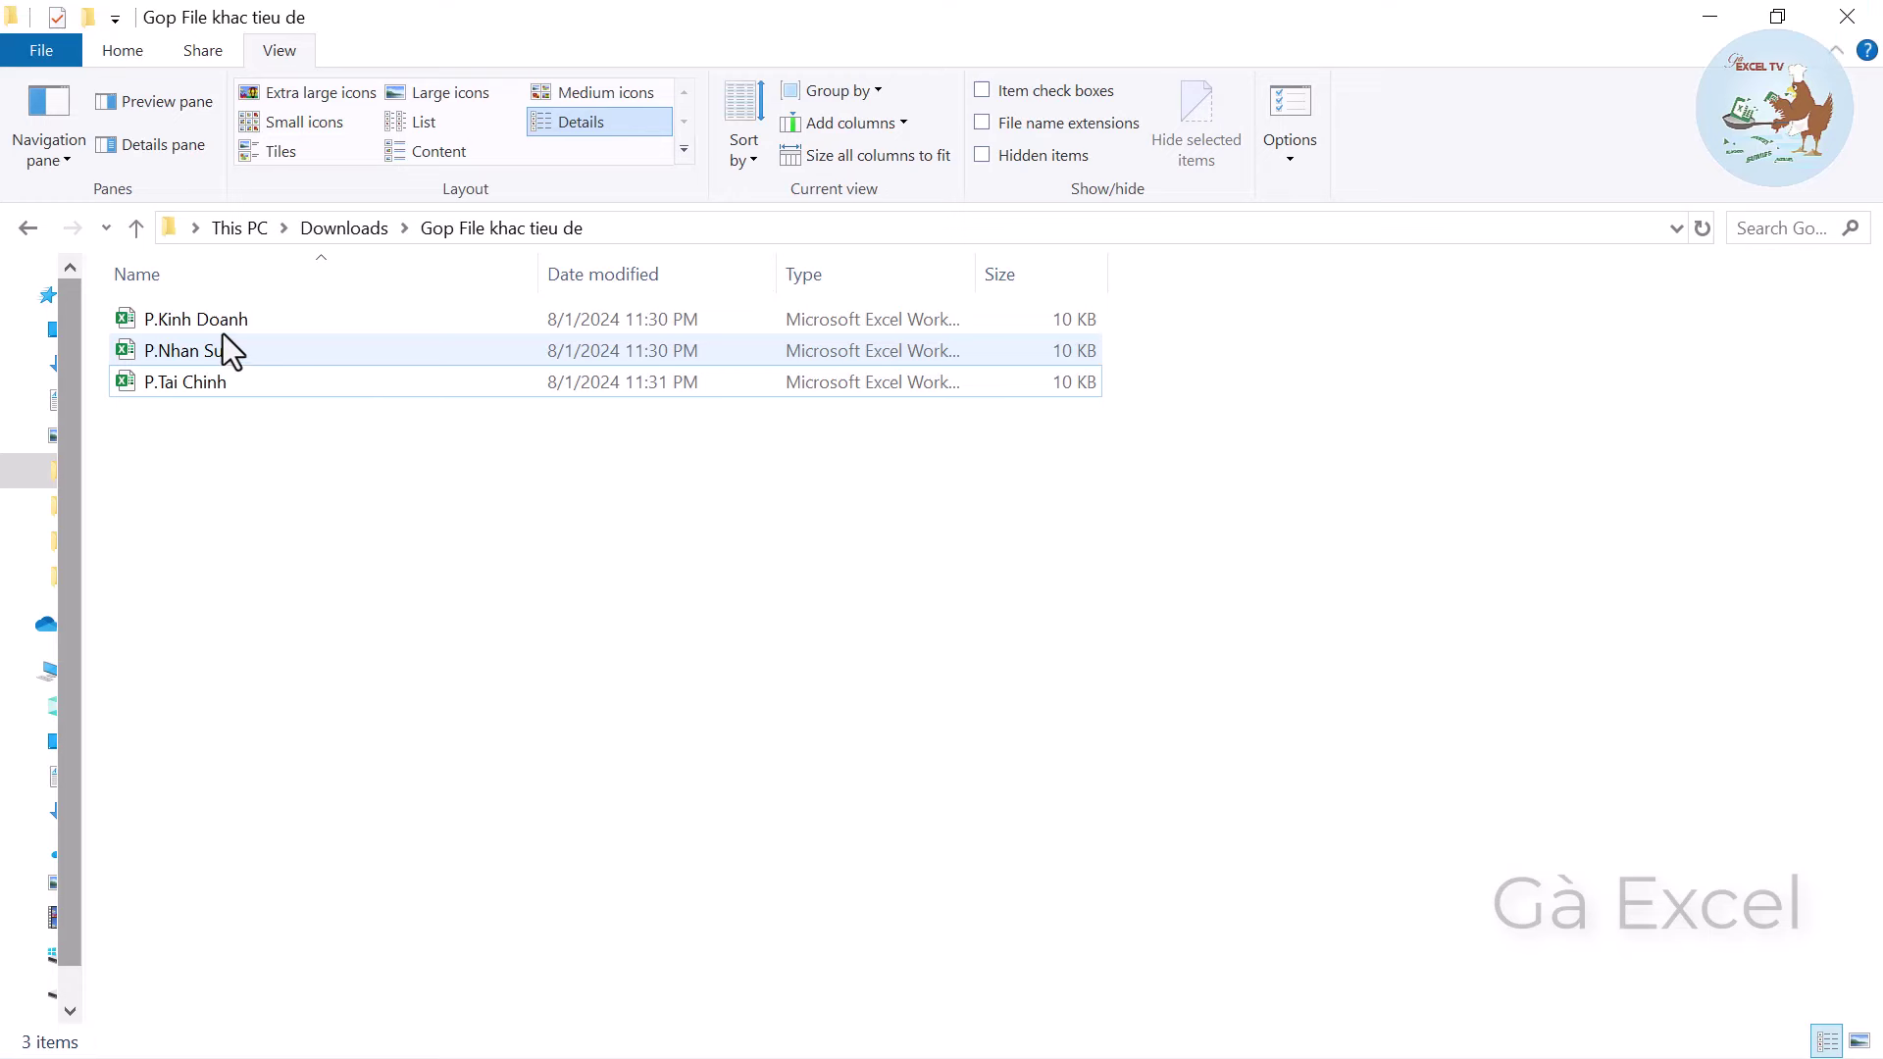
Turn on the preview pane and inspect P.Kinh Doanh's headers: Code, Name, Date of Birth, Dept.
click(225, 326)
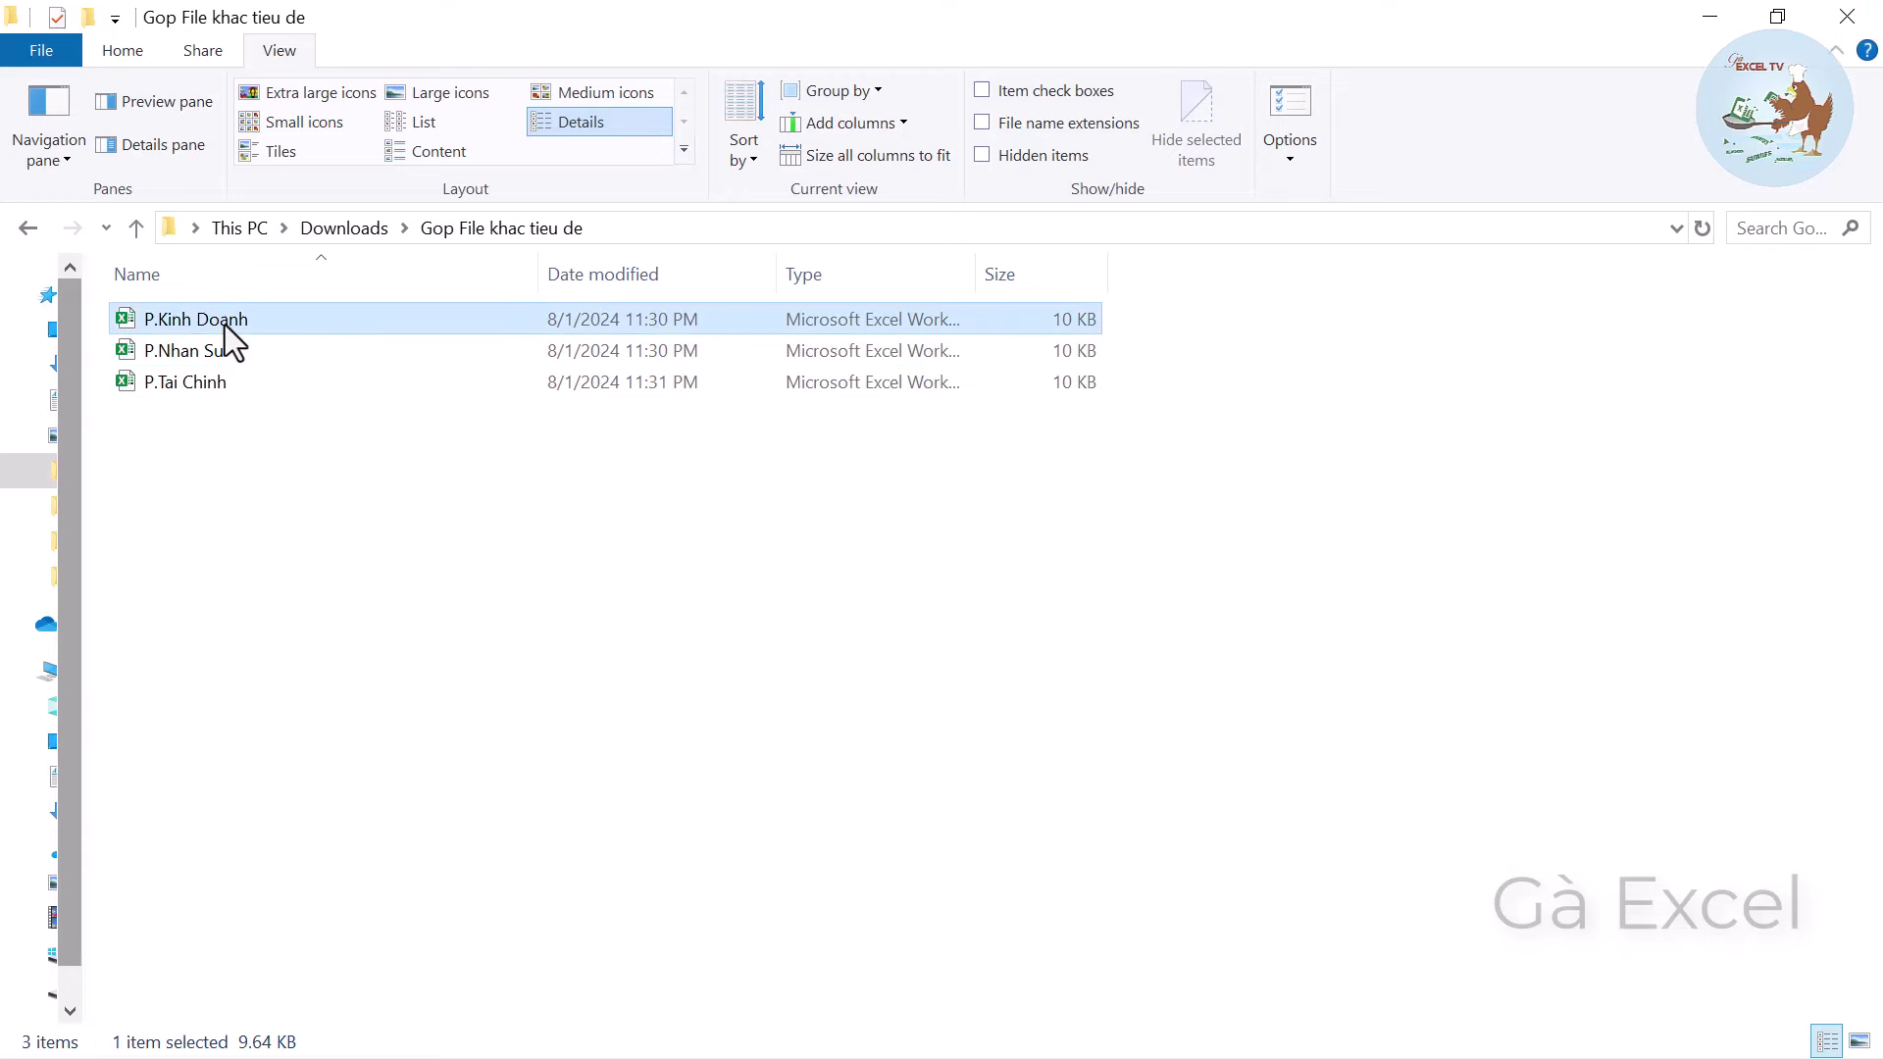
click(161, 101)
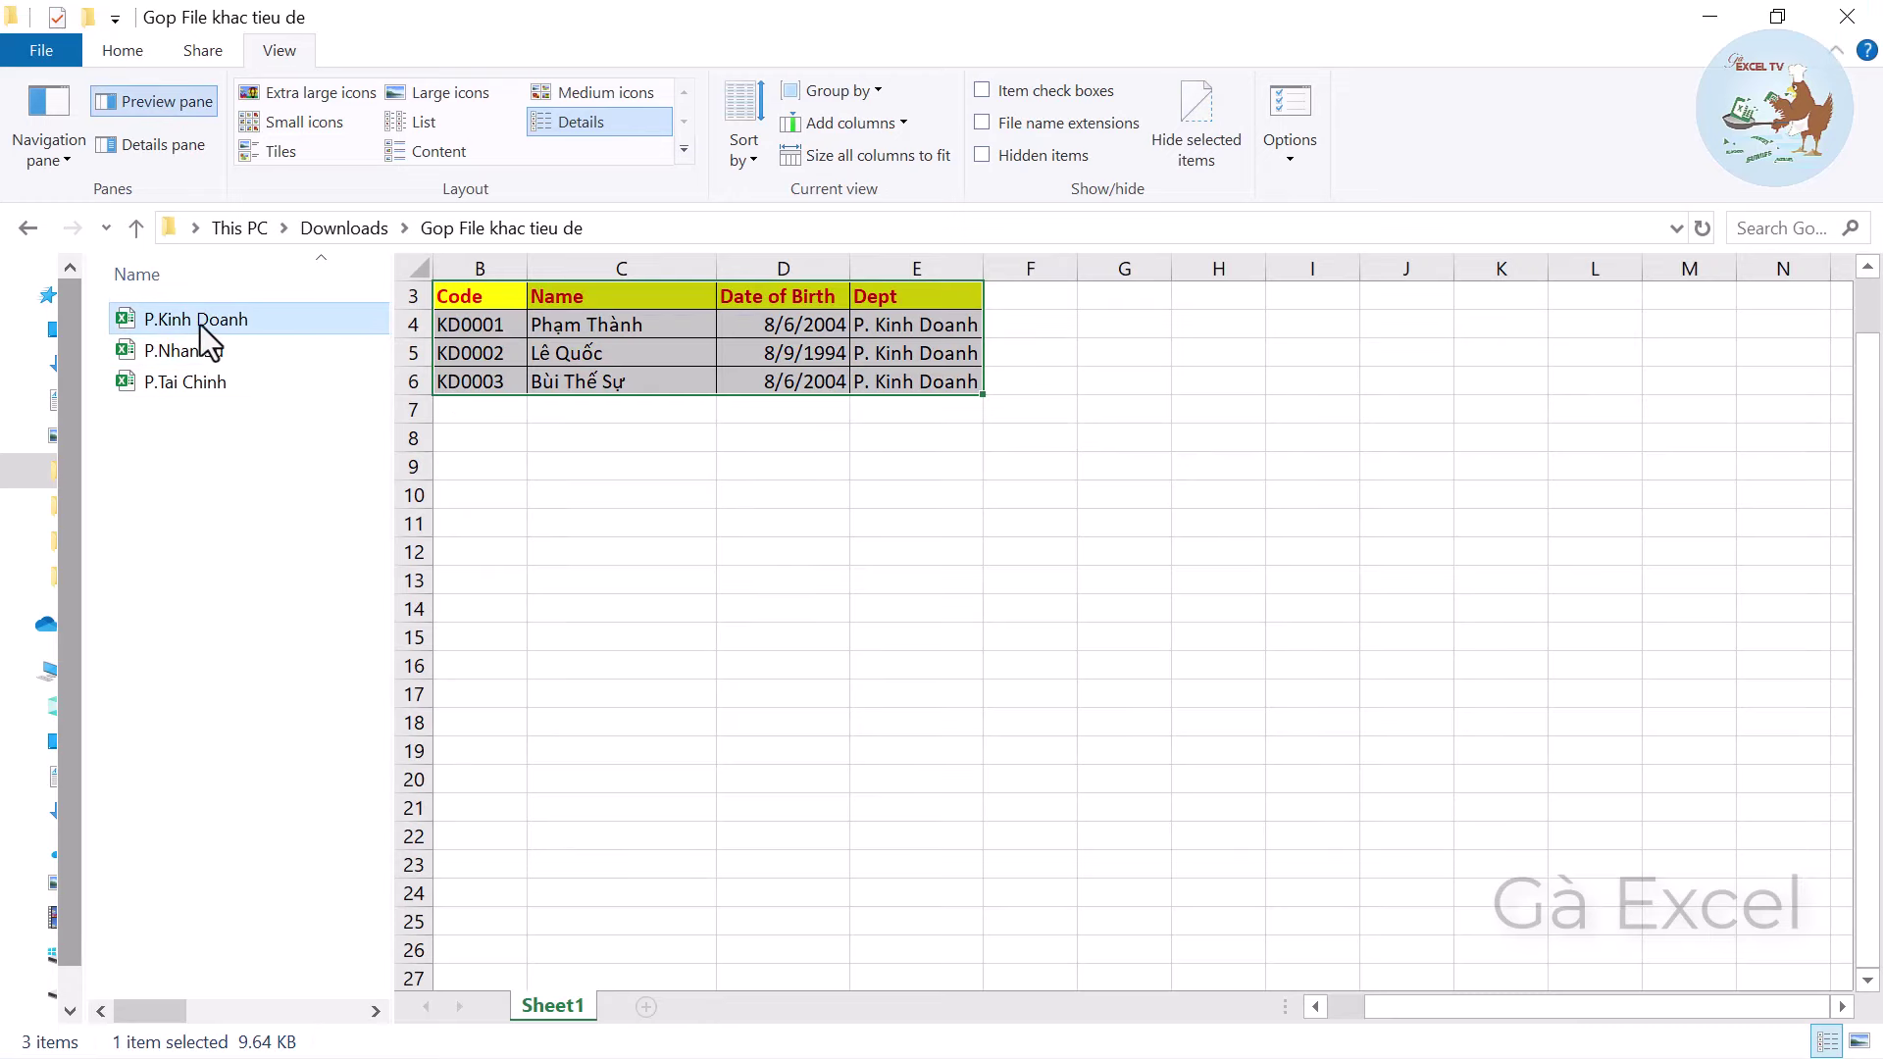
click(484, 304)
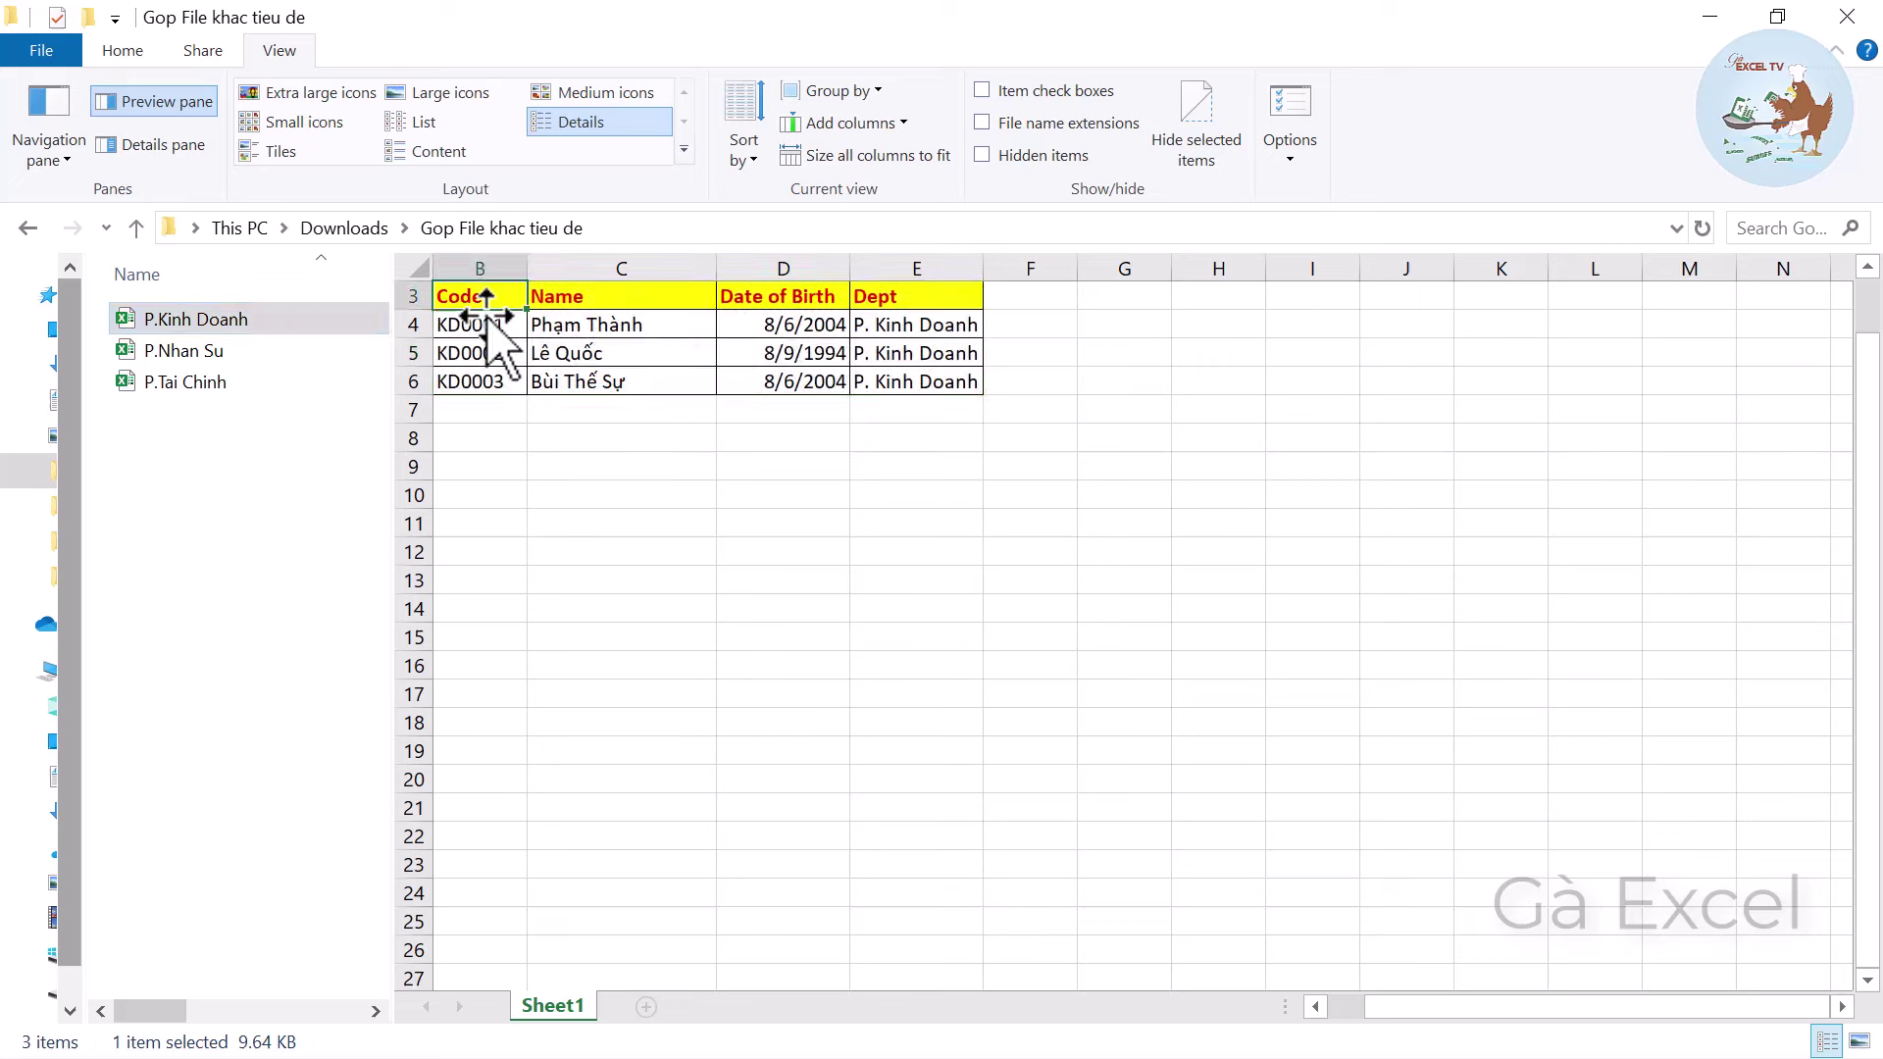
drag(1441, 1010, 1311, 1010)
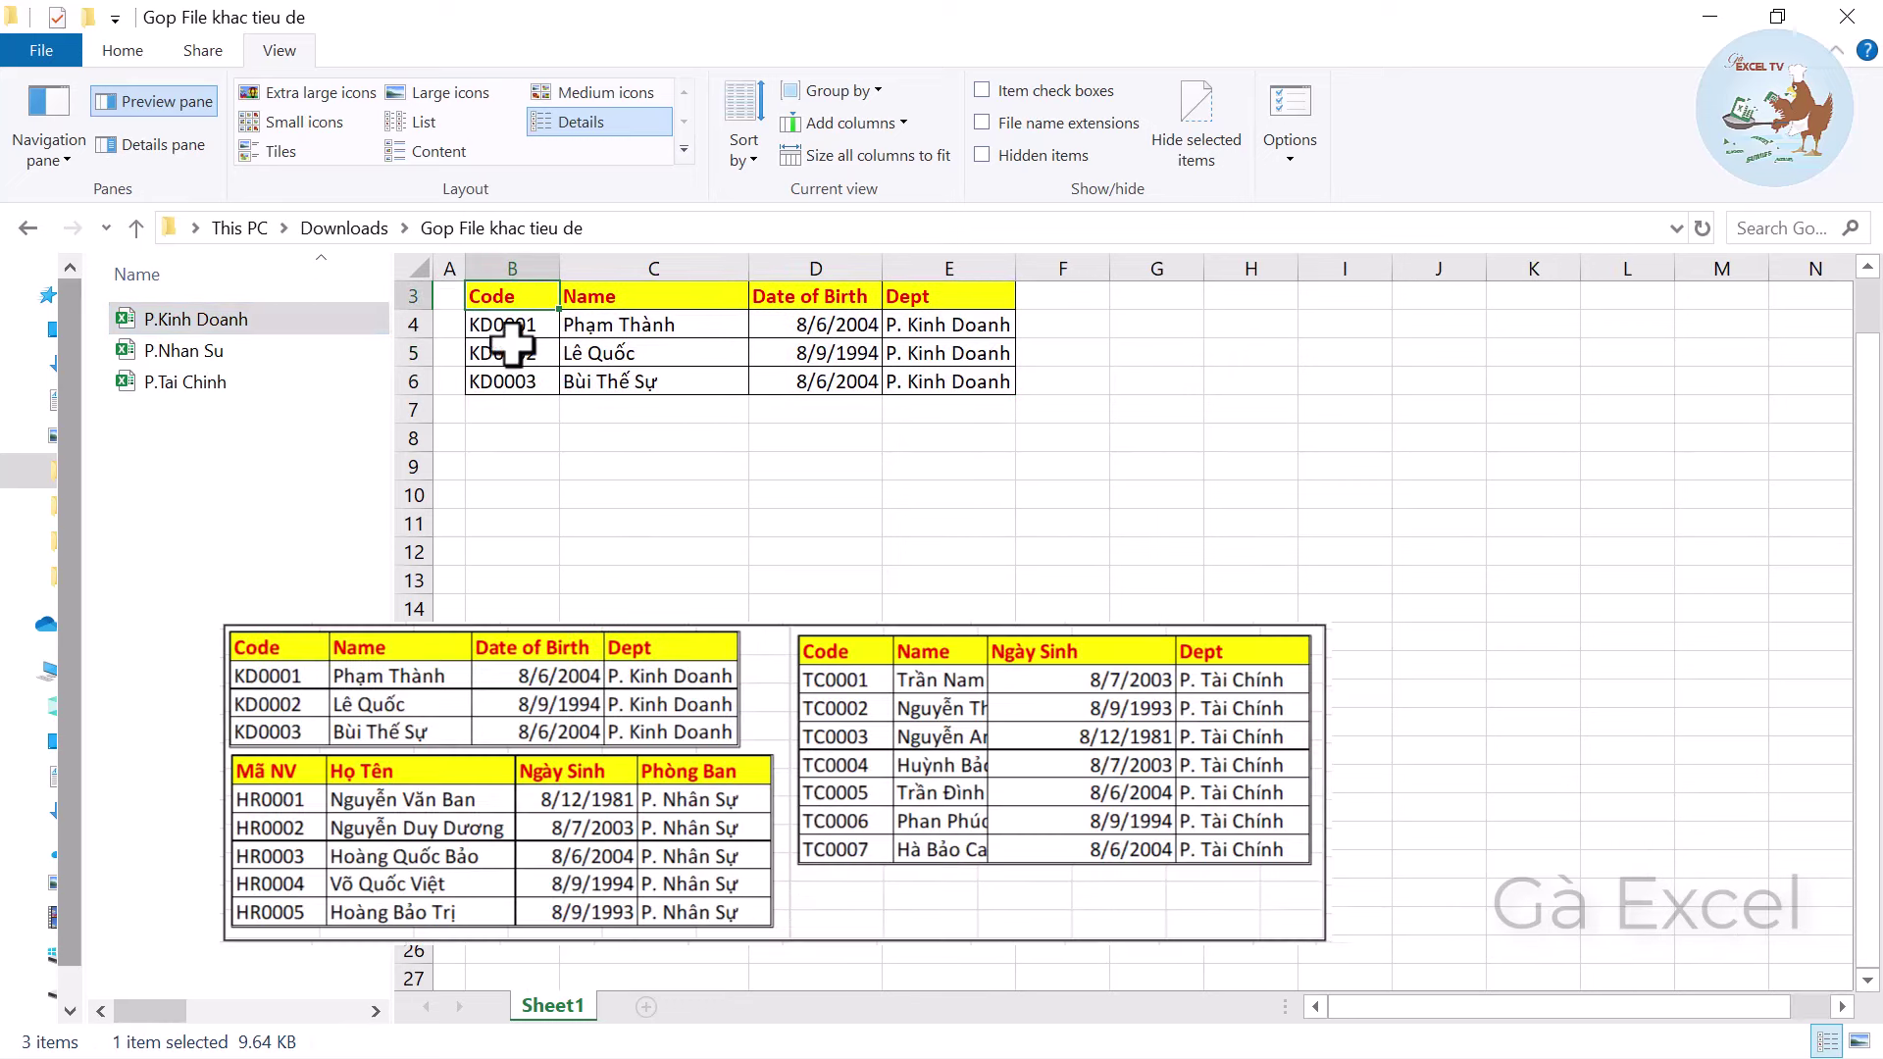
scroll(511, 344, up, 1)
click(632, 355)
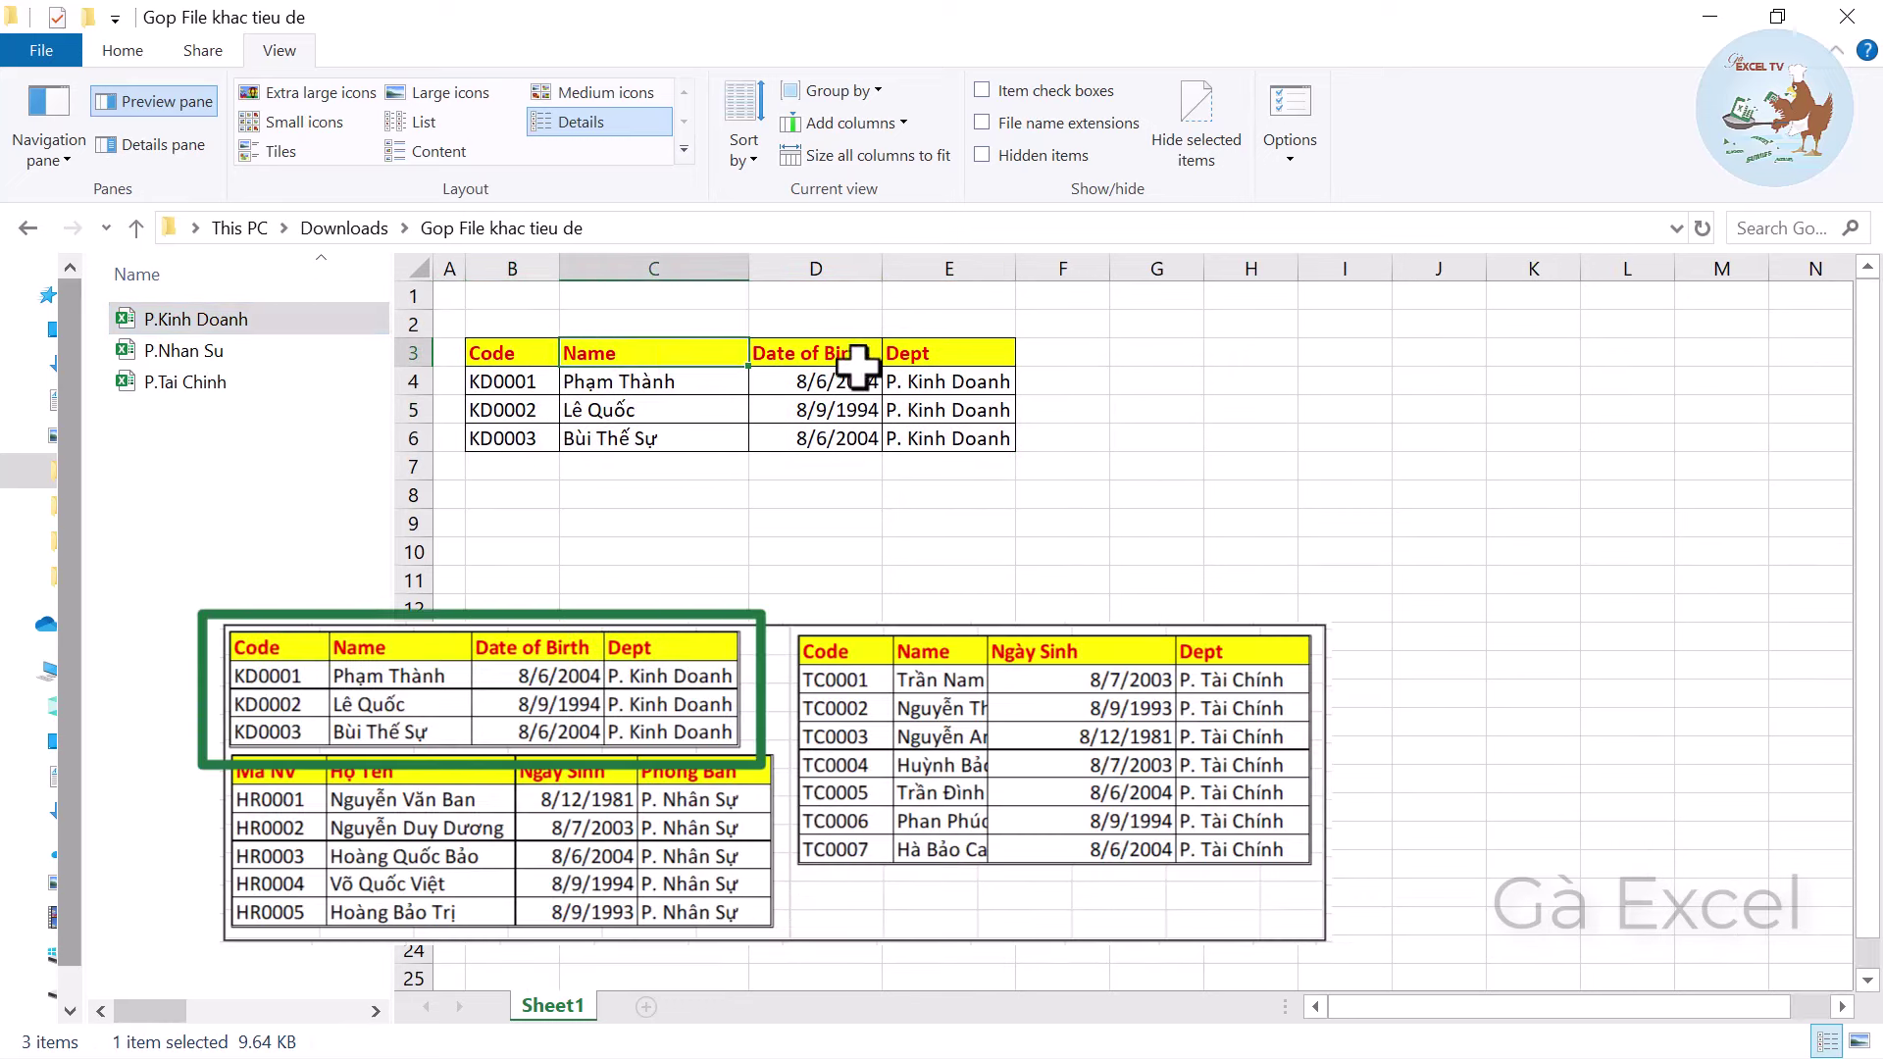
click(858, 358)
click(956, 358)
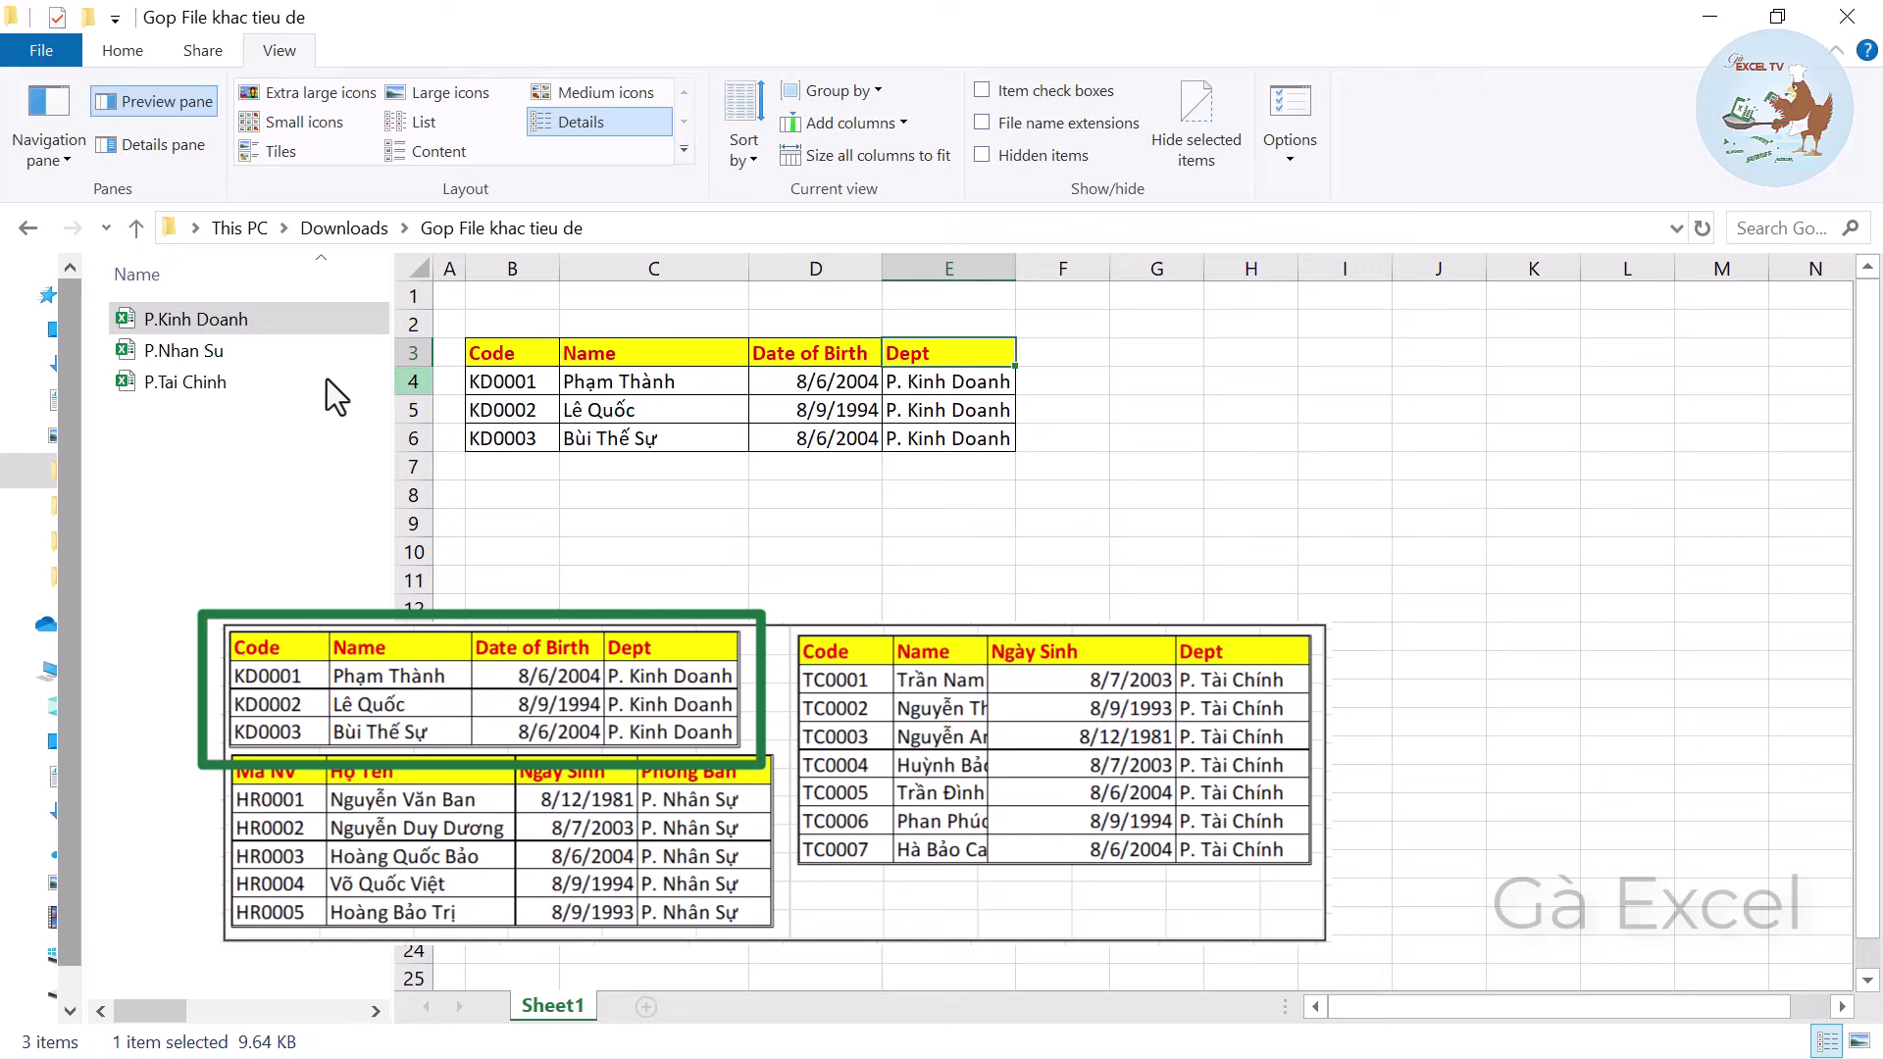
Preview the P.Nhan Su workbook's sheet and its header row.
click(226, 363)
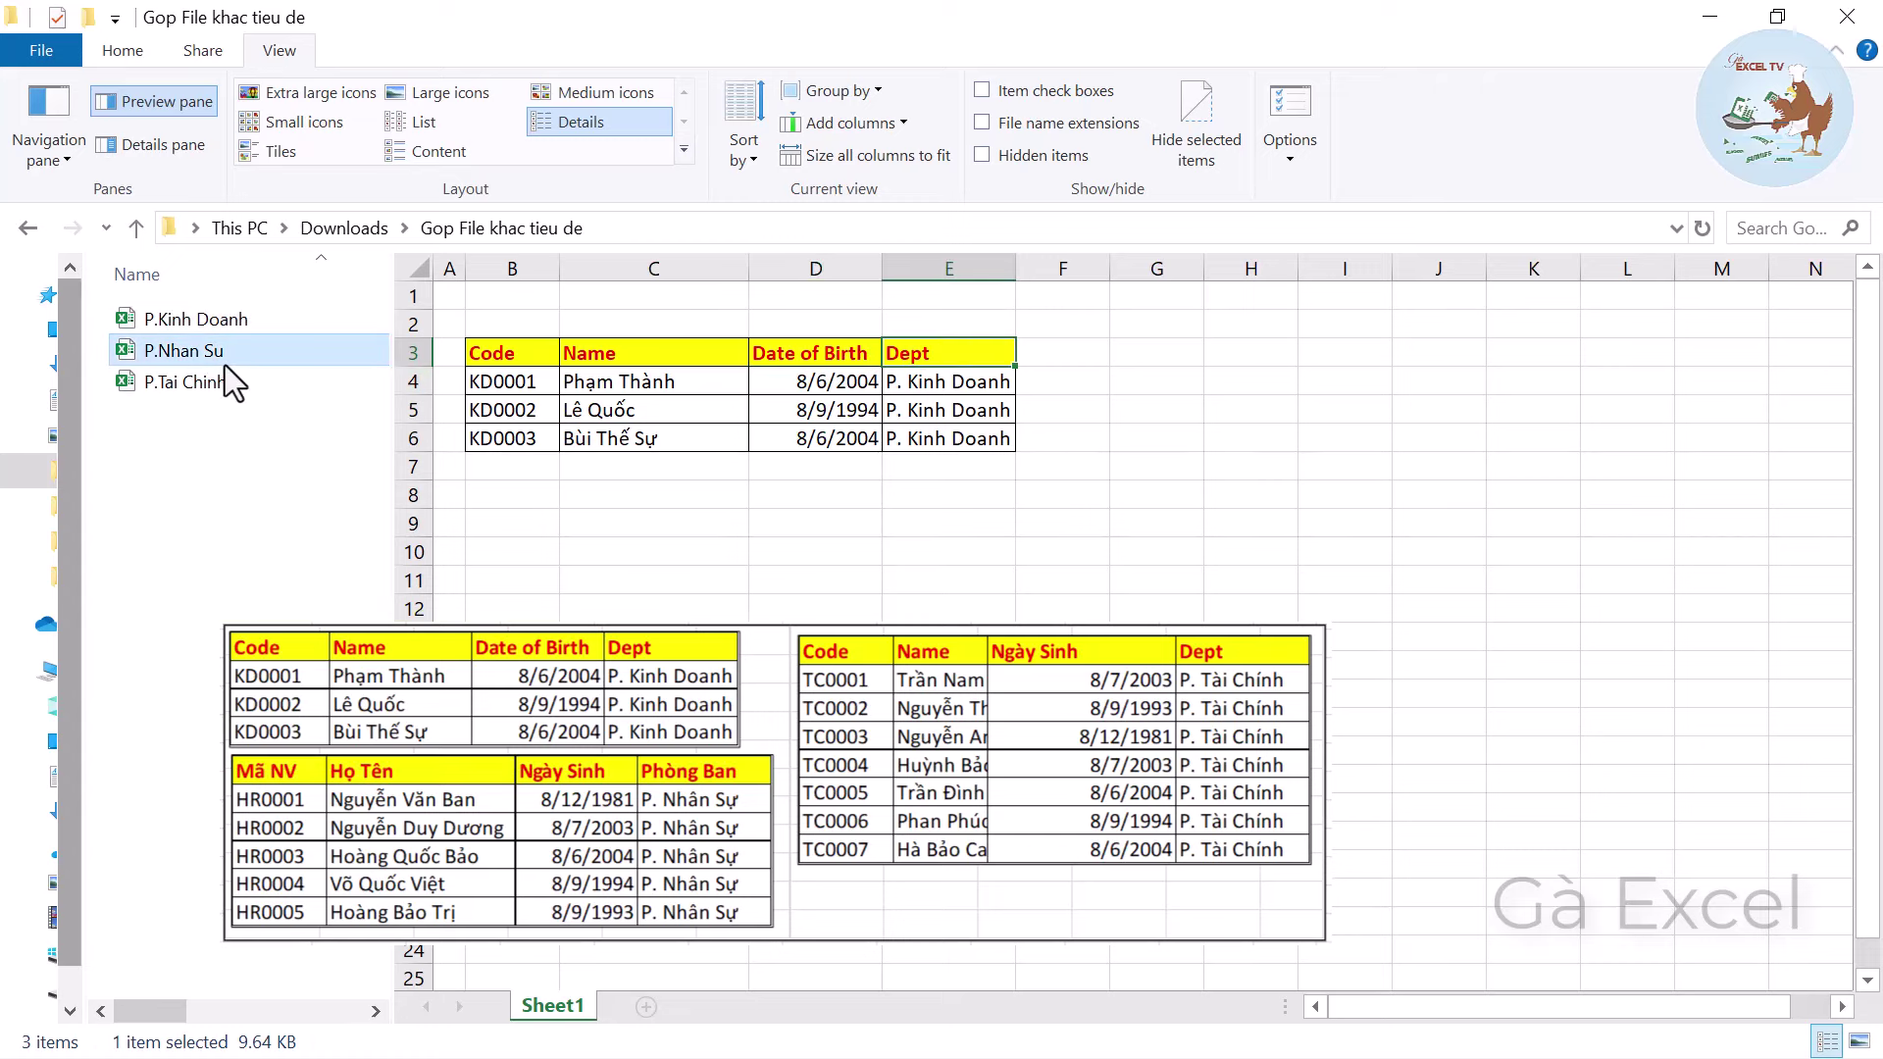
click(621, 380)
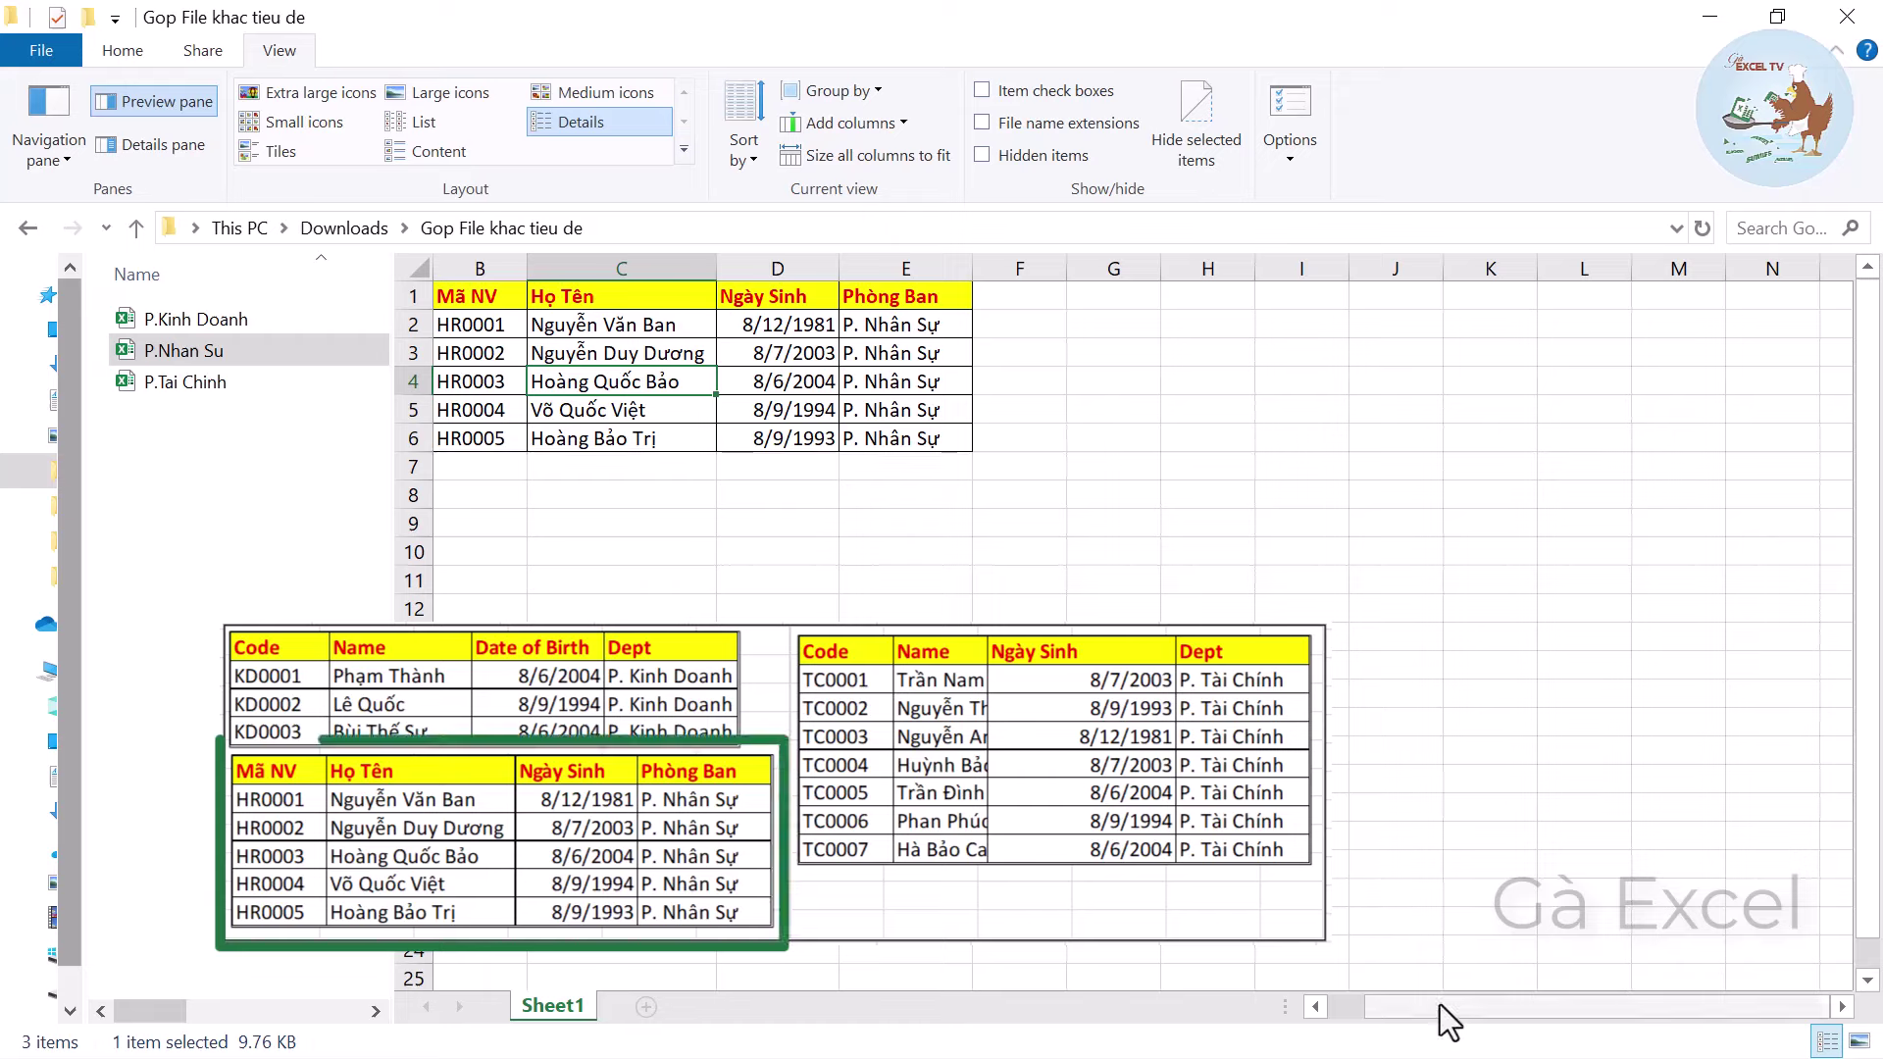
drag(1447, 1020, 1304, 1011)
drag(588, 296, 986, 294)
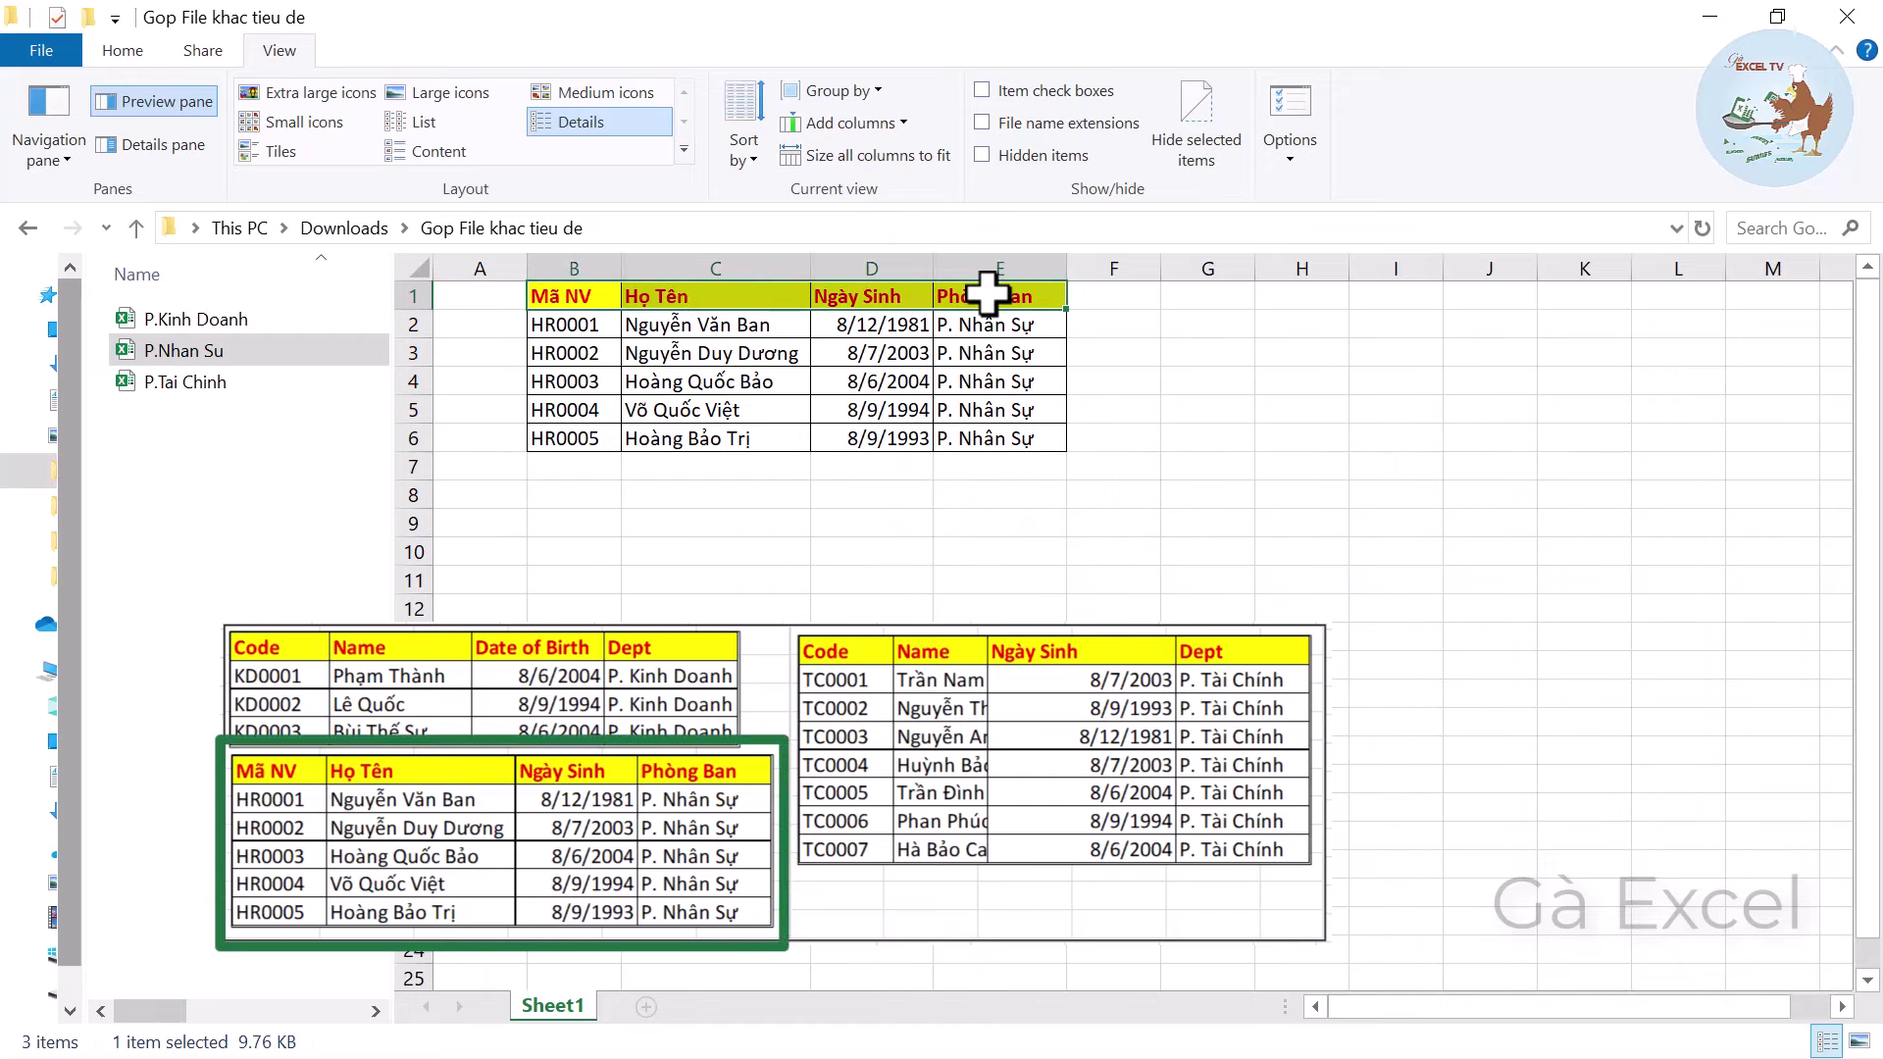
Preview P.Tai Chinh's headers Code, Name, Ngày Sinh, Dept and its data rows A3:D9.
click(196, 383)
click(471, 295)
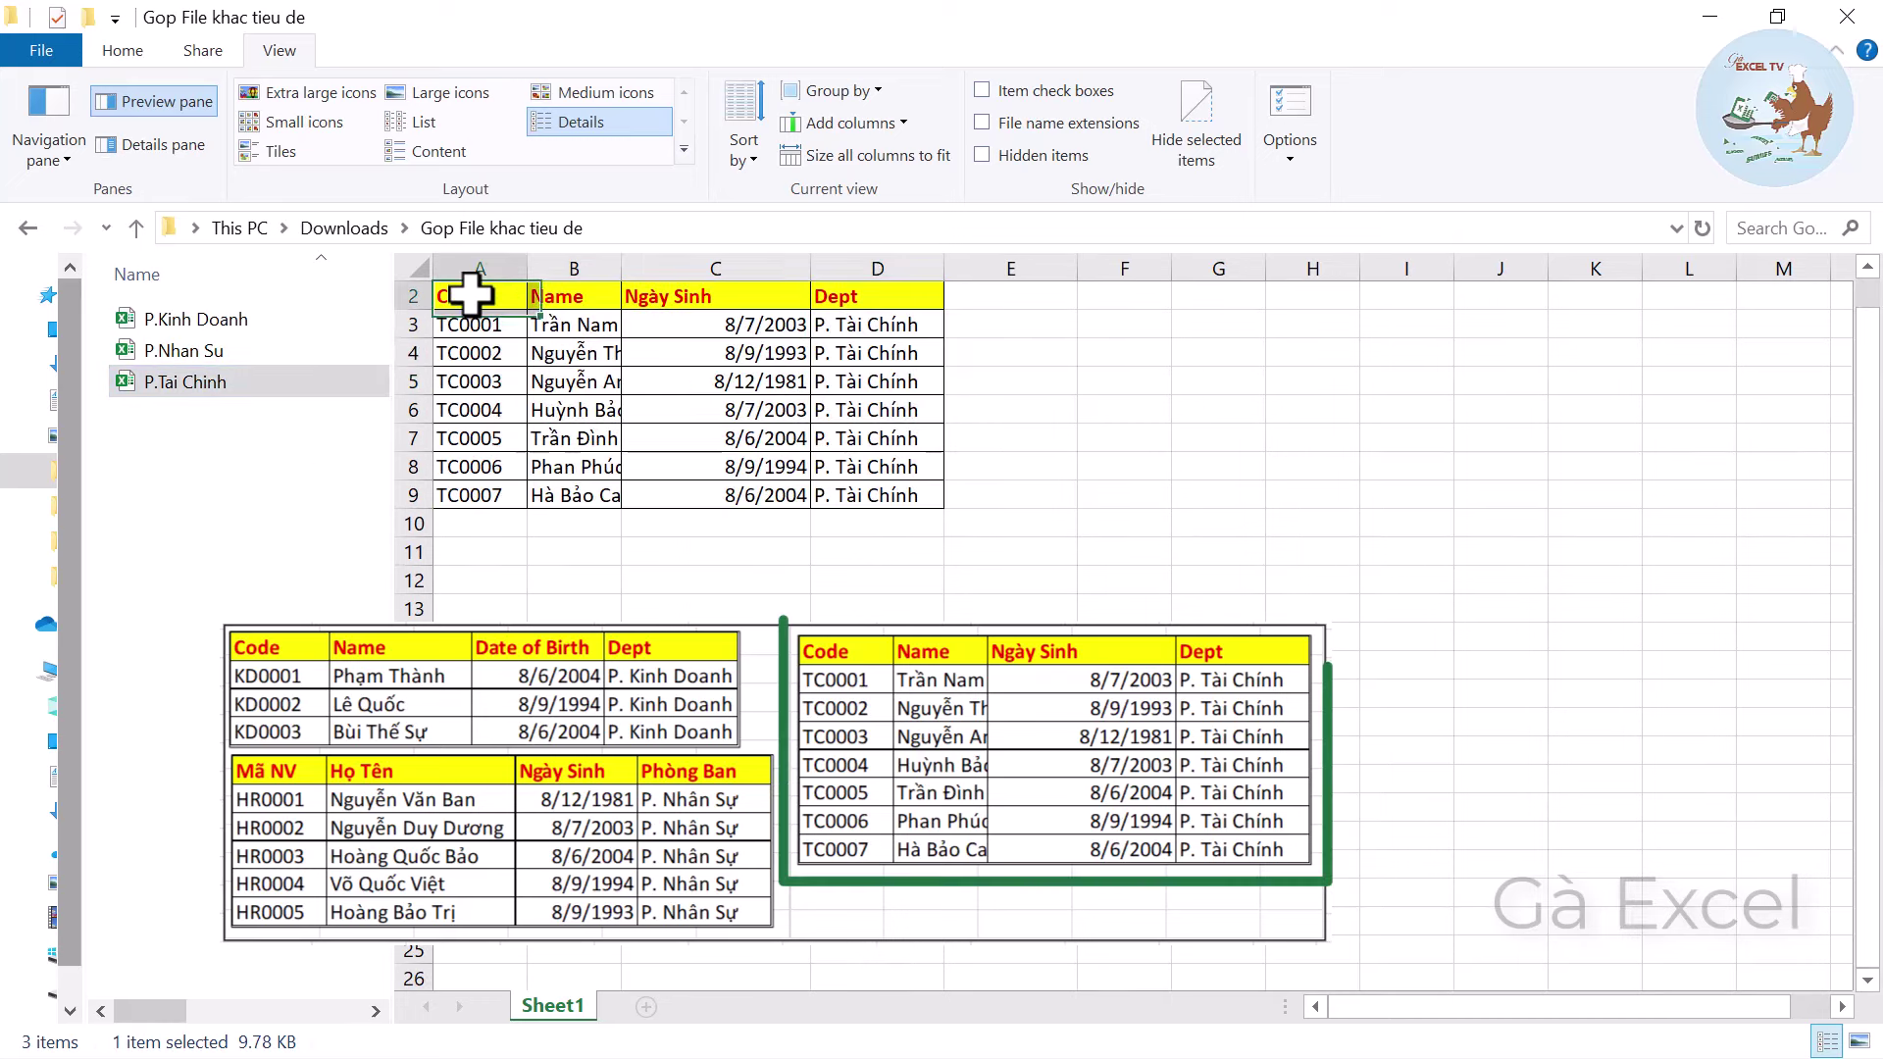
scroll(608, 621, up, 1)
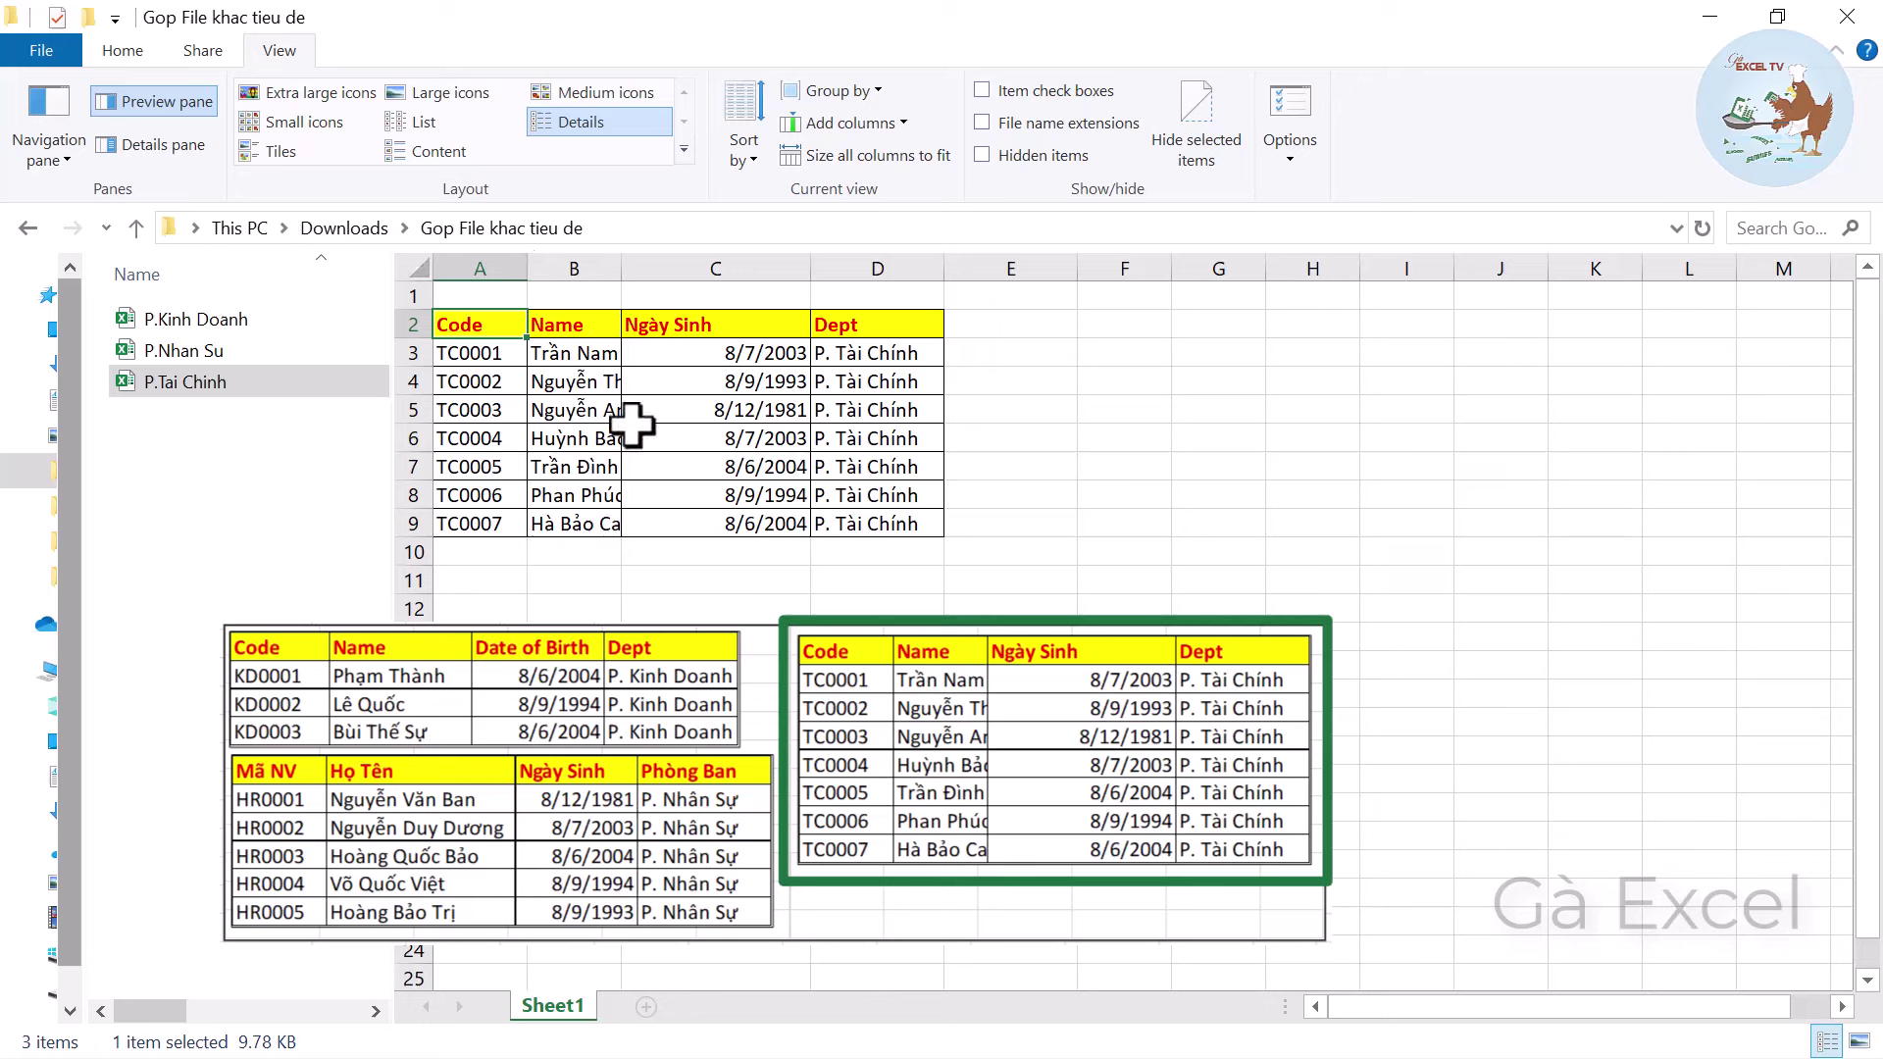
click(721, 437)
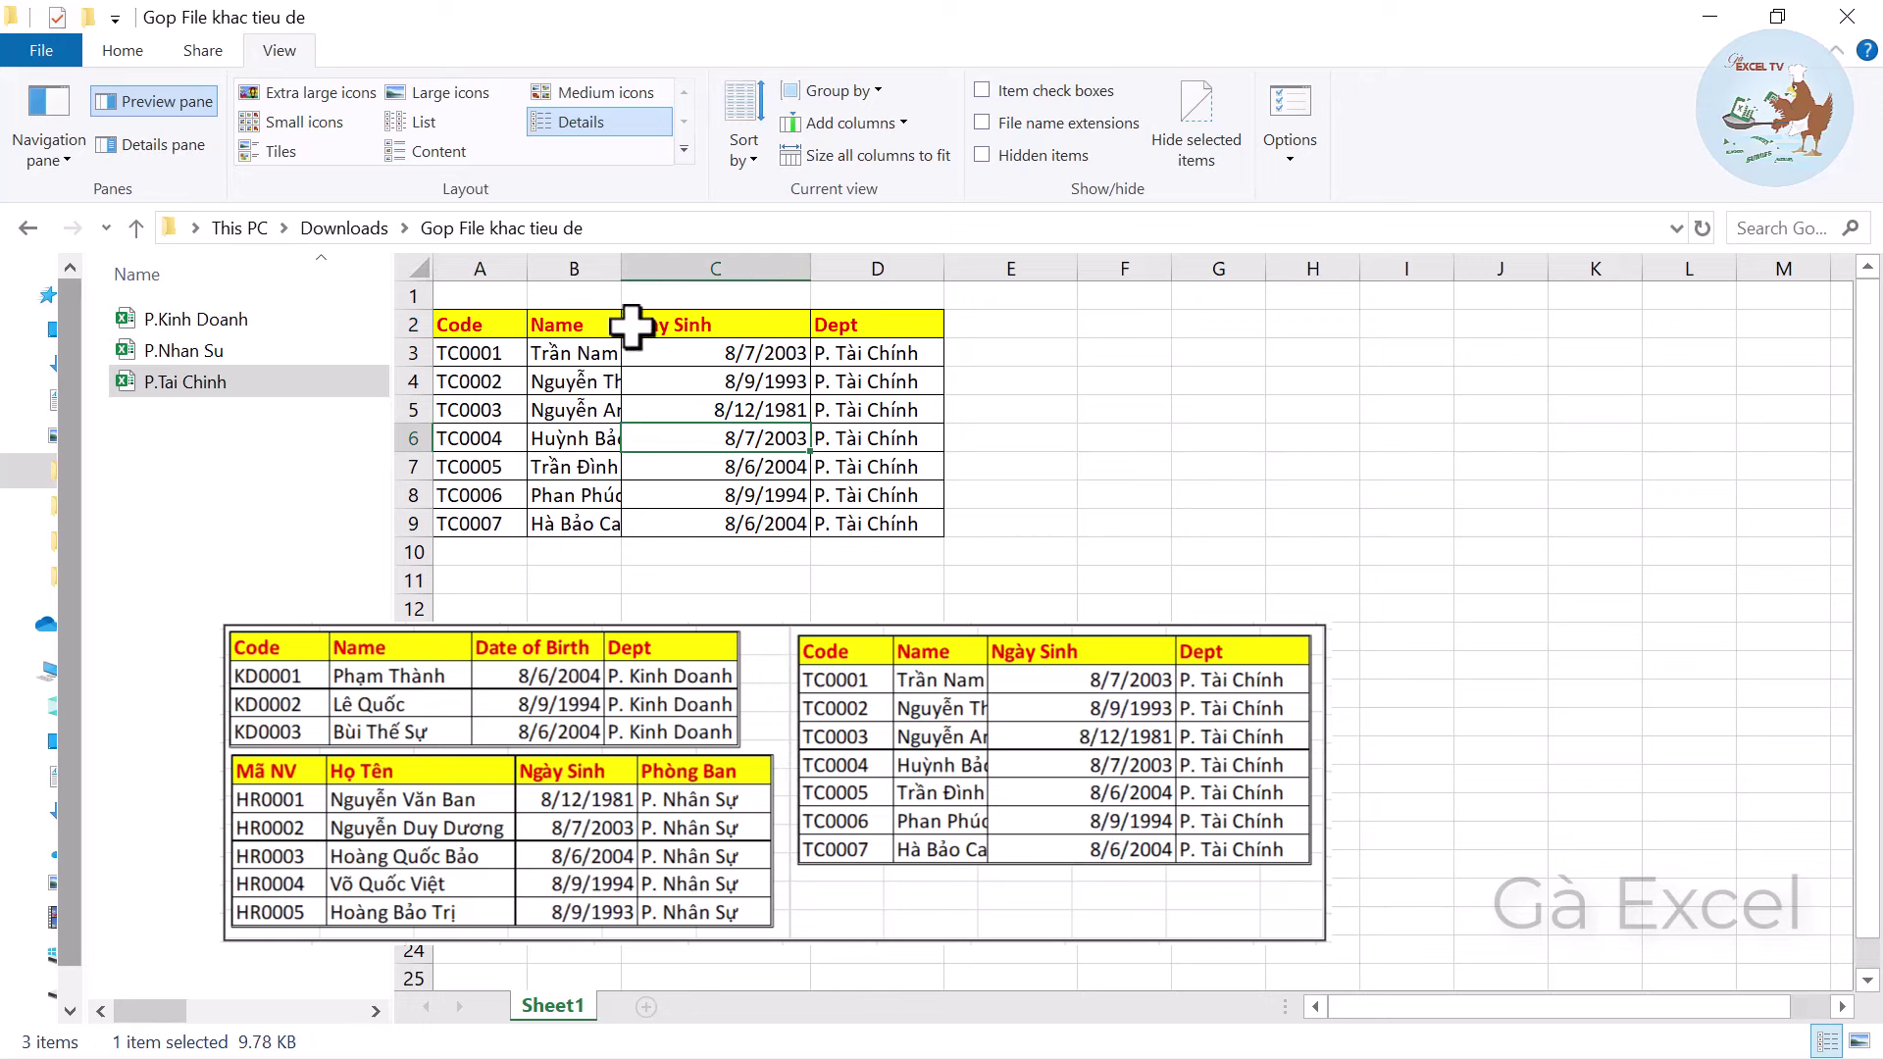
click(487, 324)
click(571, 324)
click(713, 331)
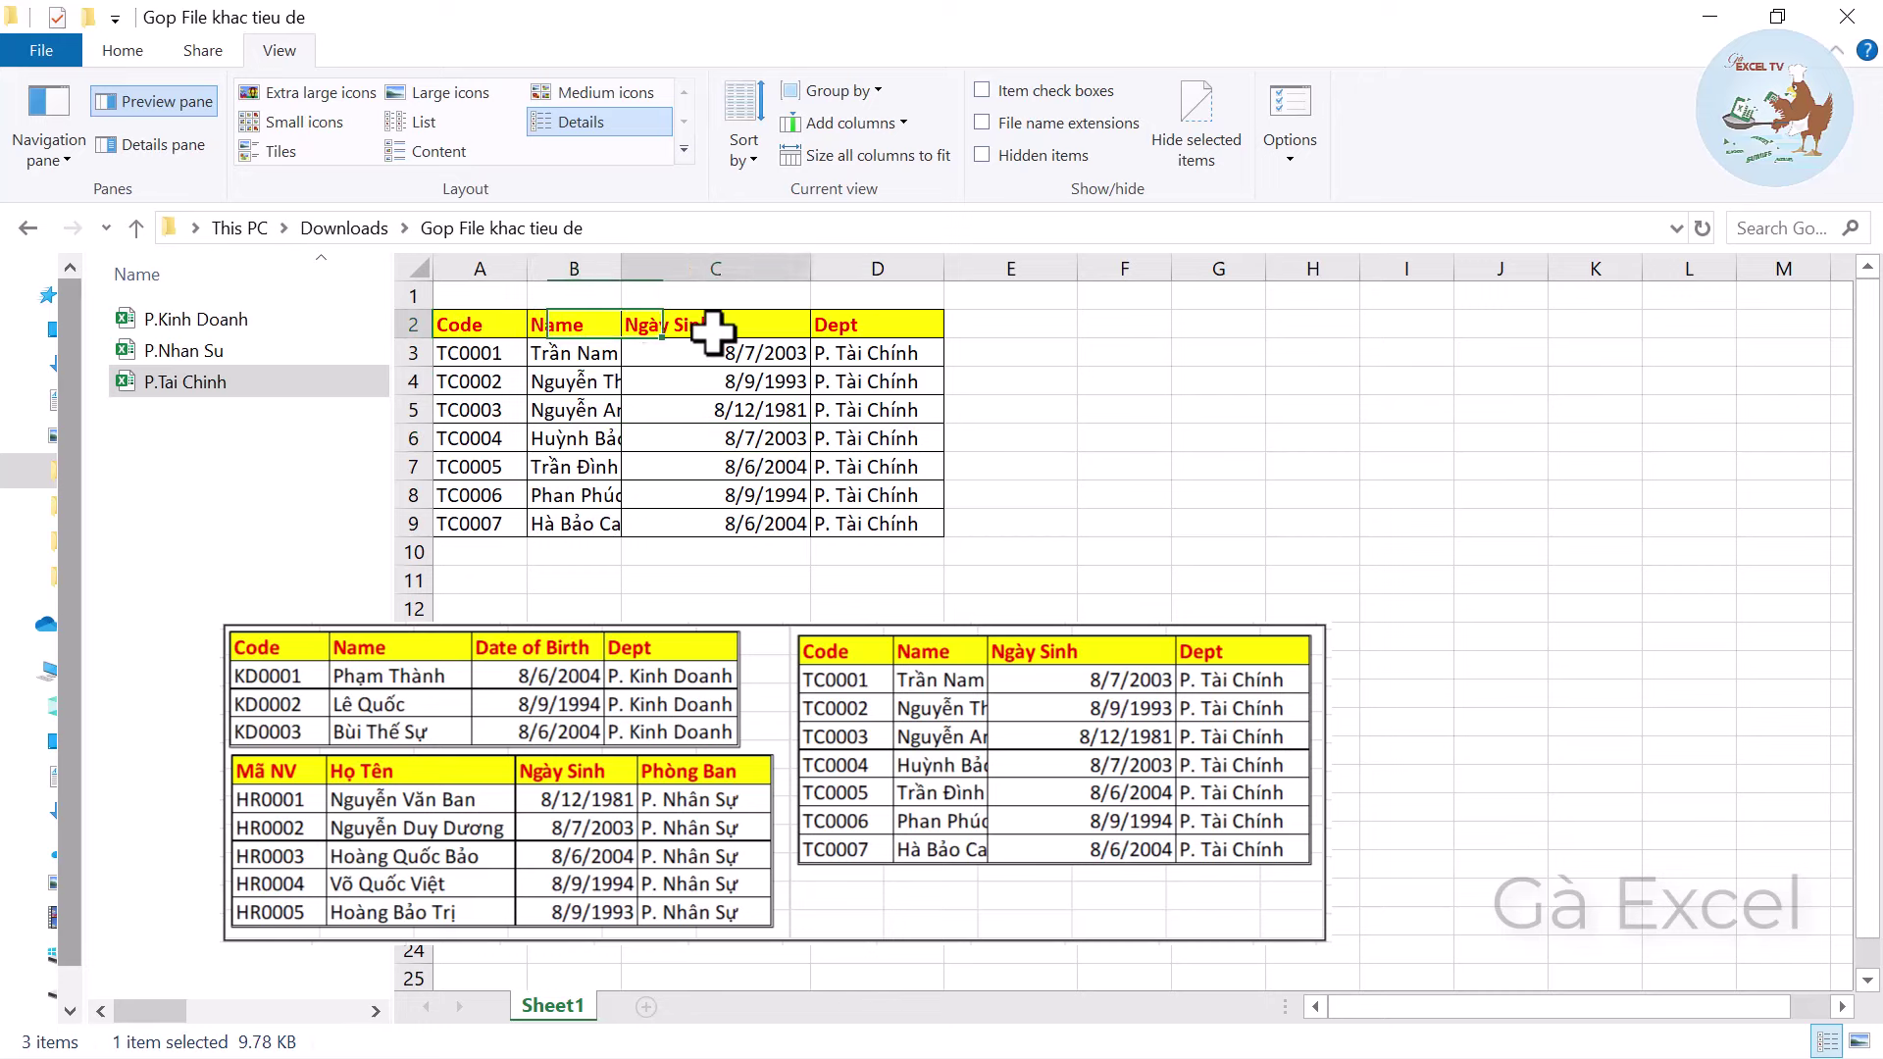
click(922, 327)
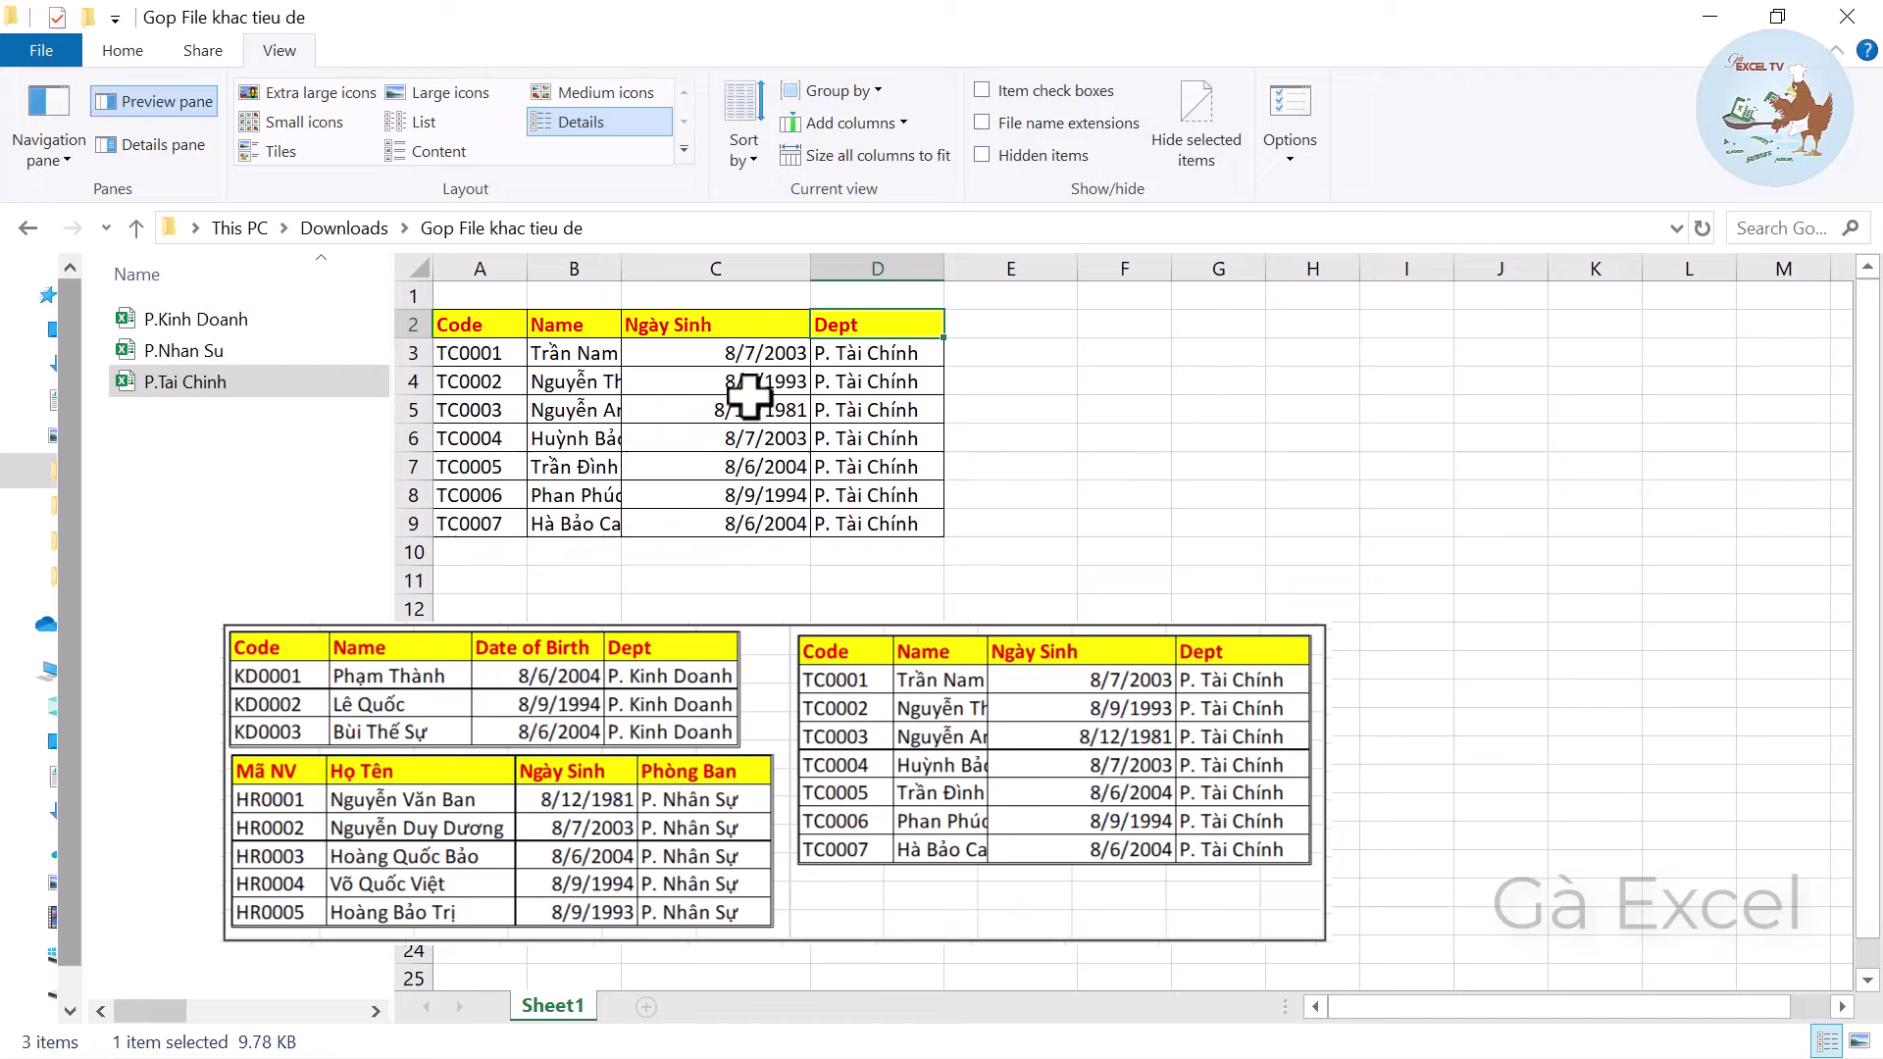
drag(471, 355, 888, 514)
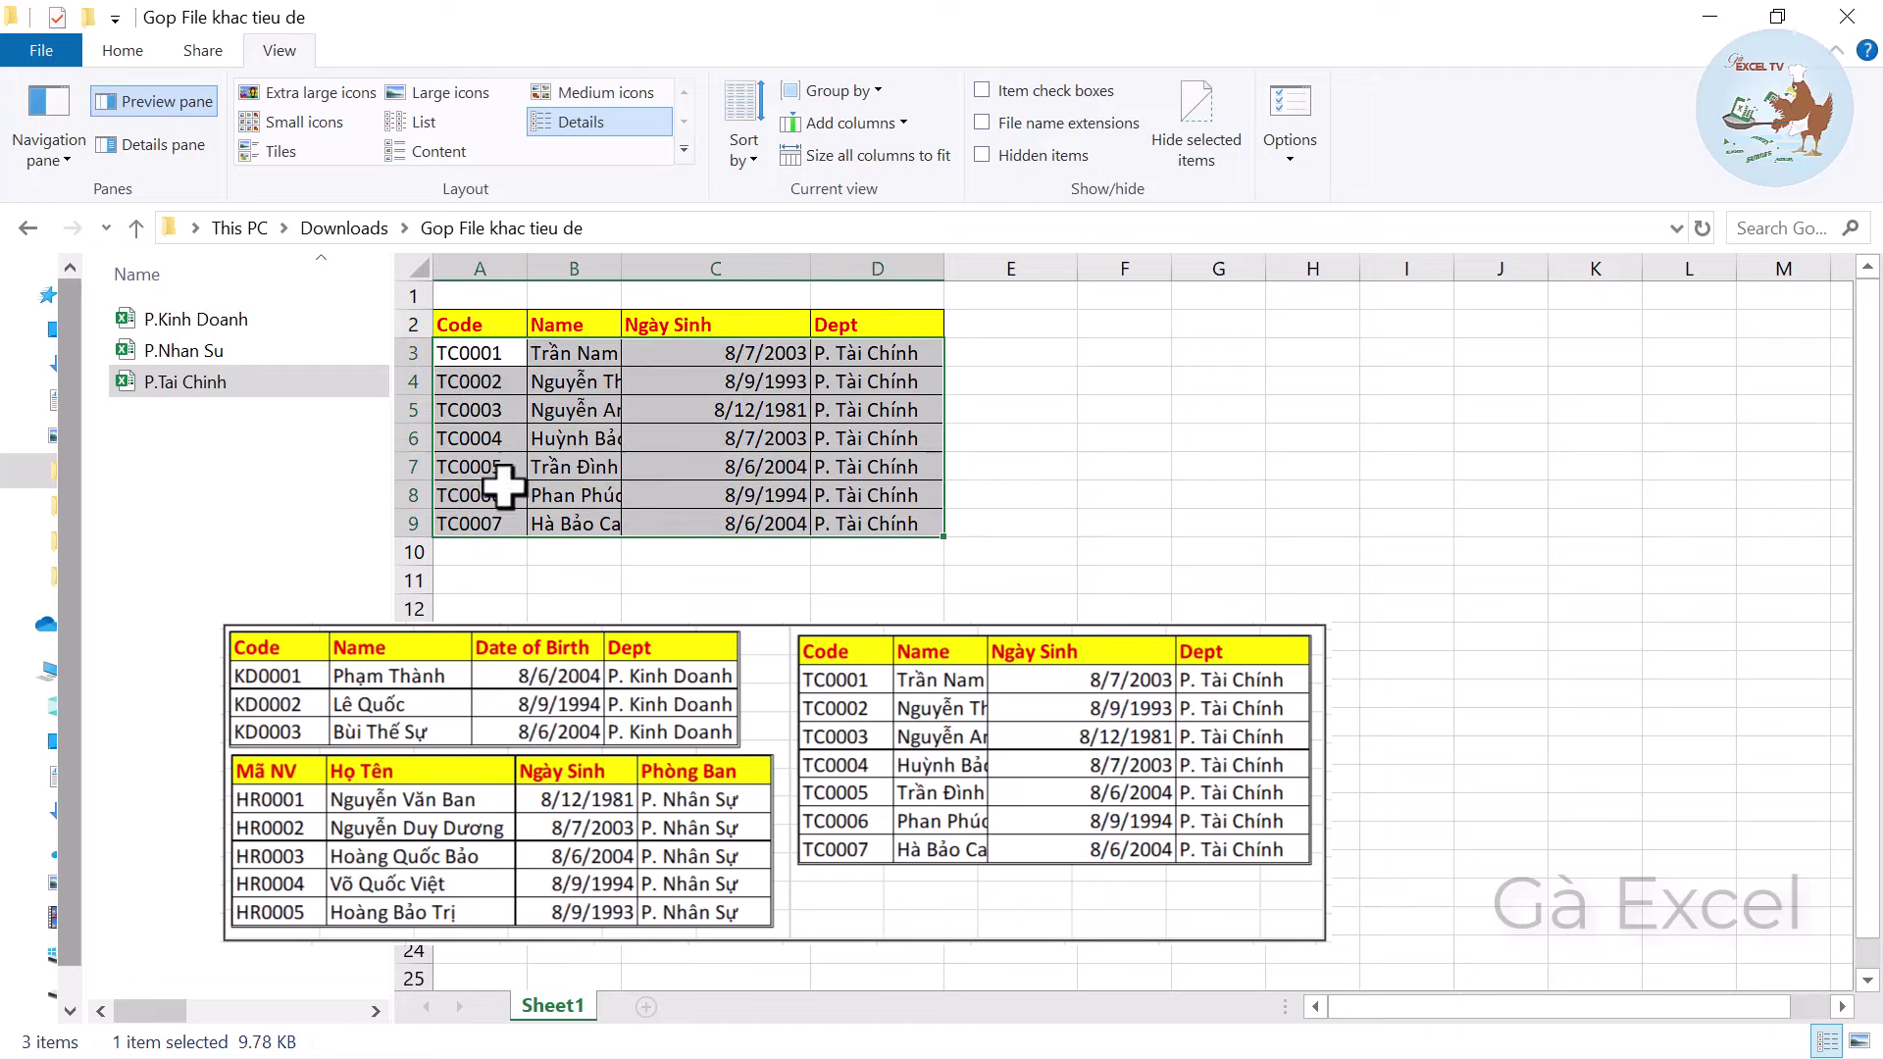
click(496, 515)
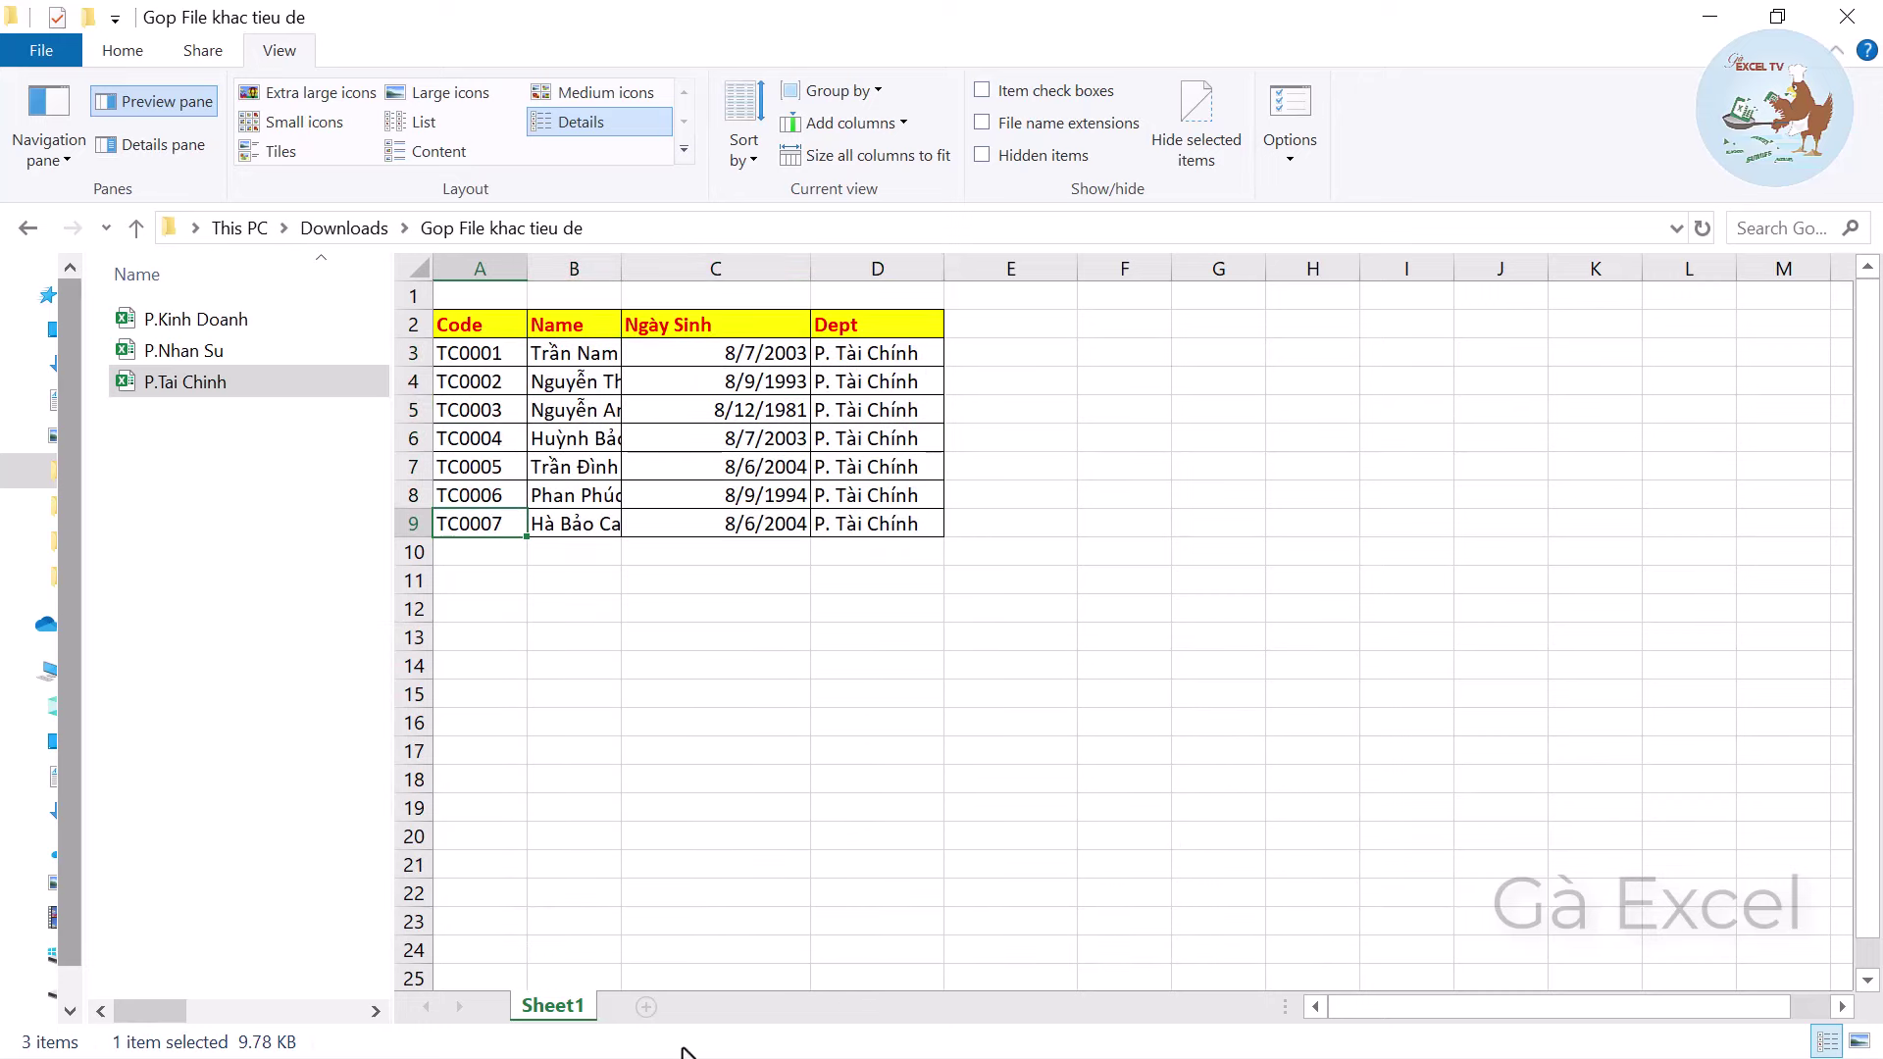
Launch Excel from the Start search with 'ex'.
key(super)
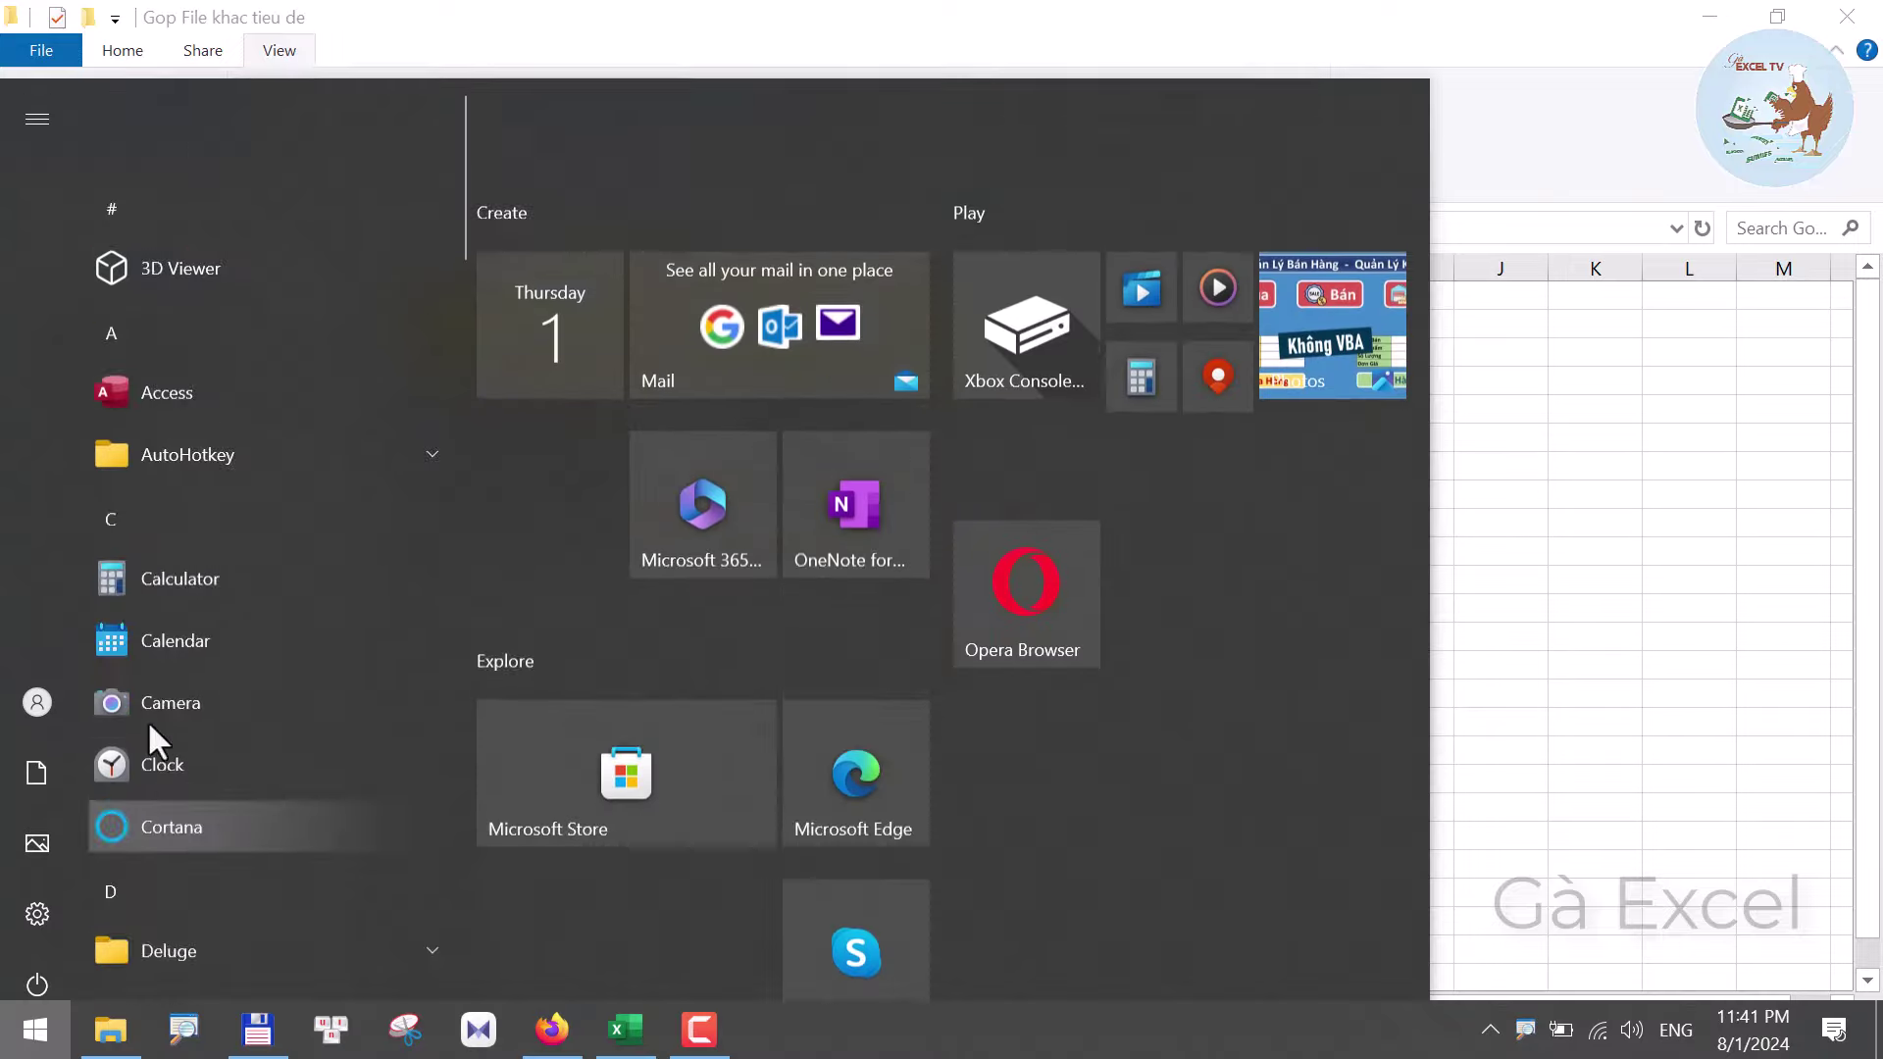
text(ex)
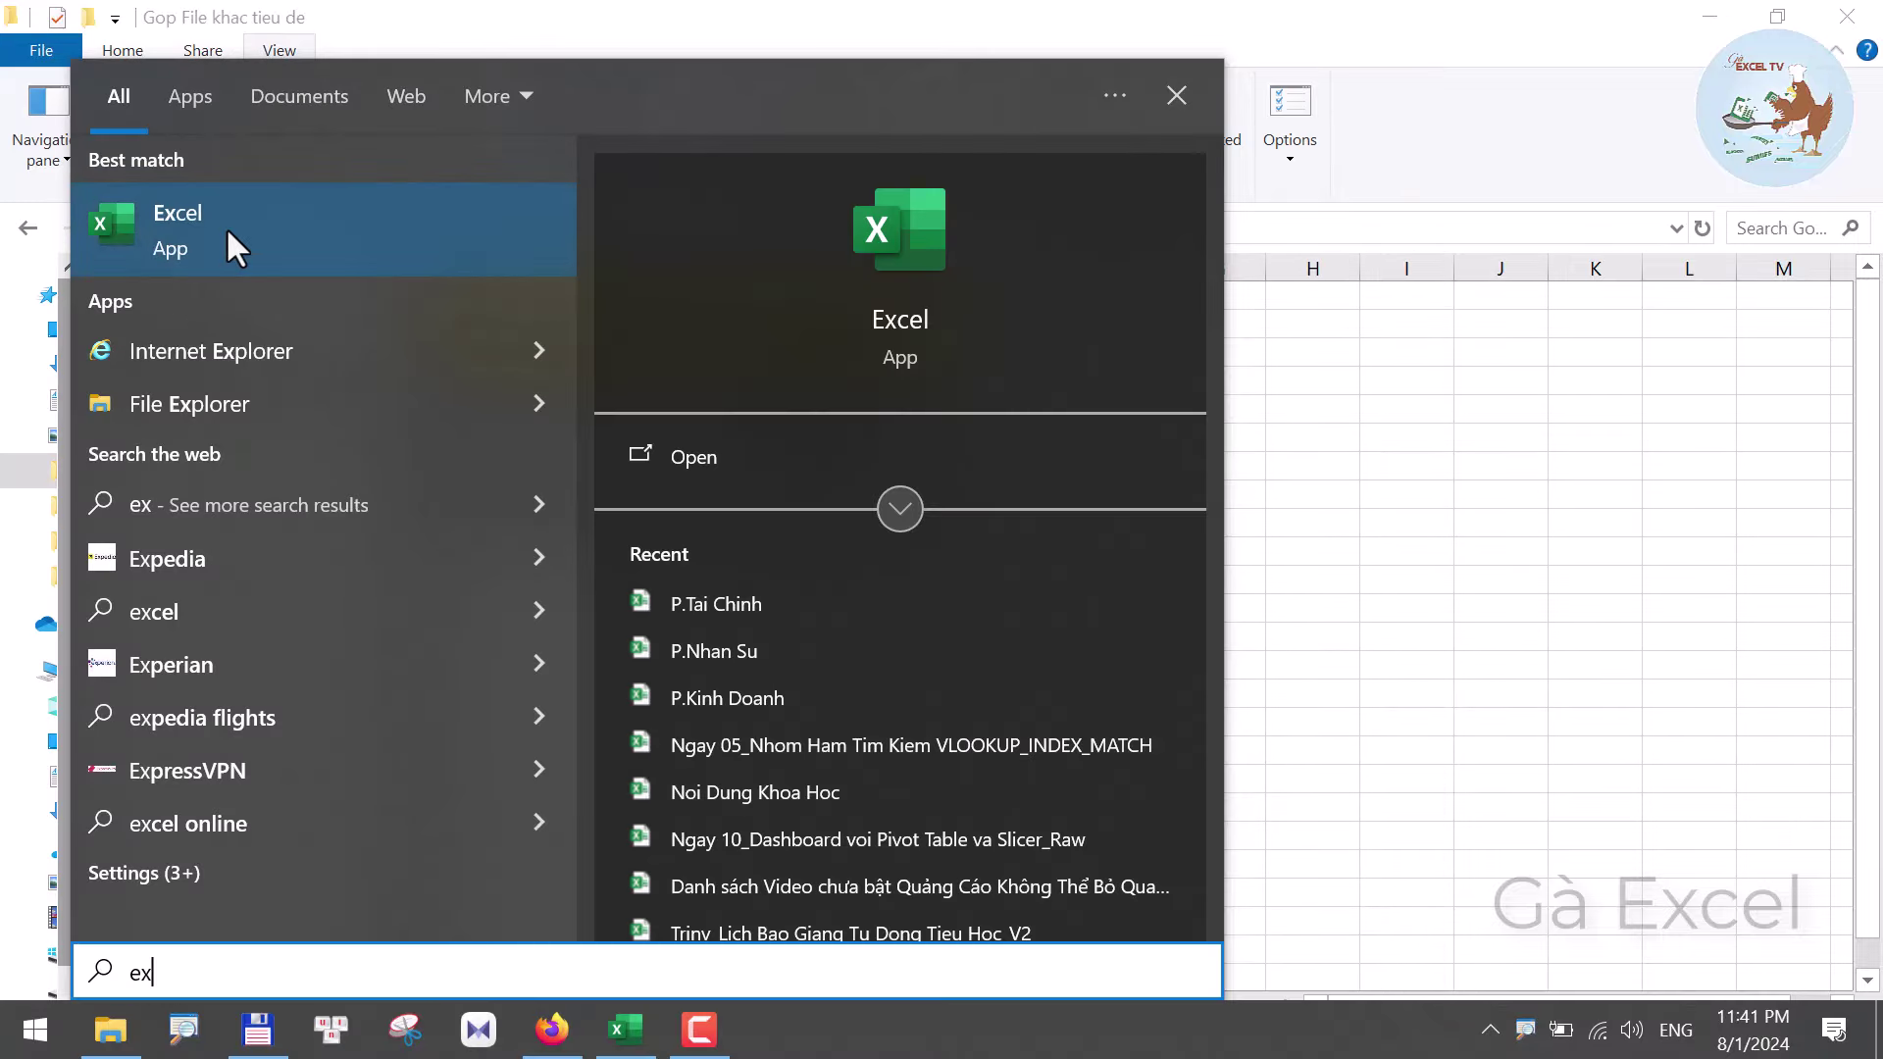
click(226, 226)
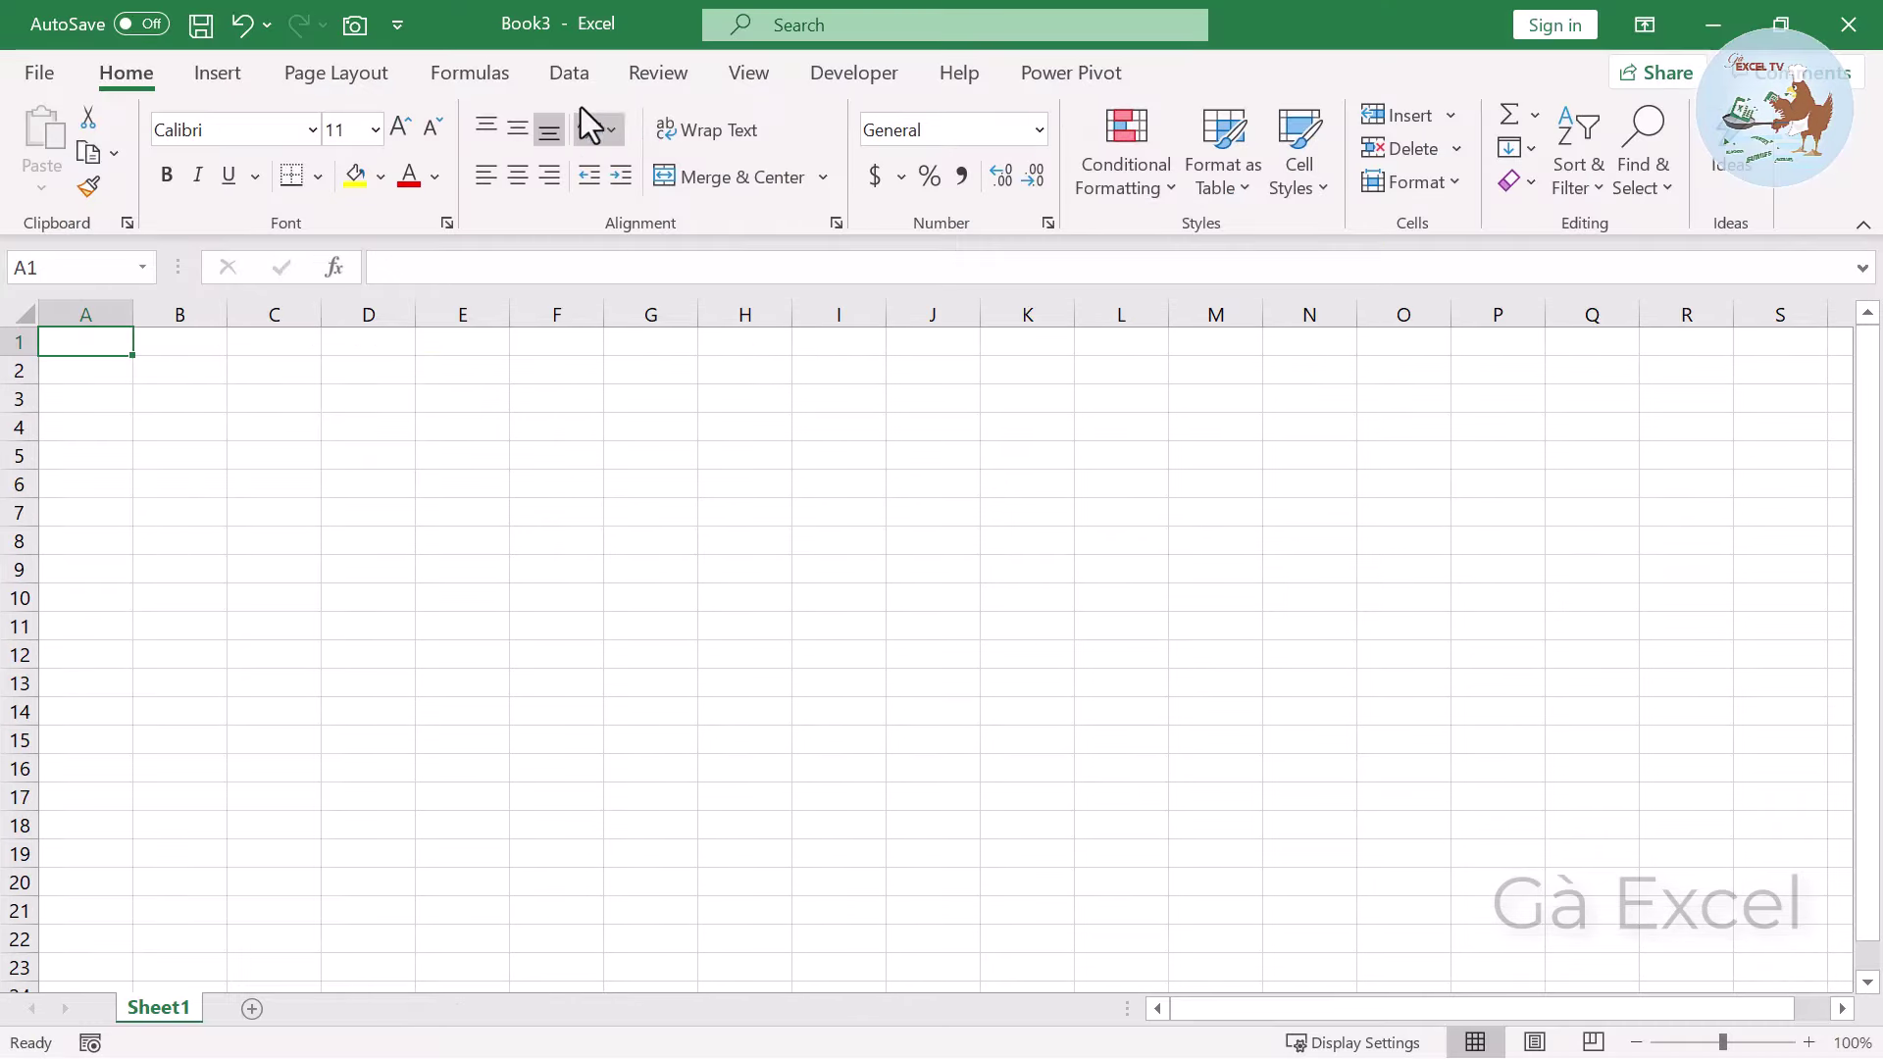
Start a Get Data import From Folder on the Data tab.
click(575, 76)
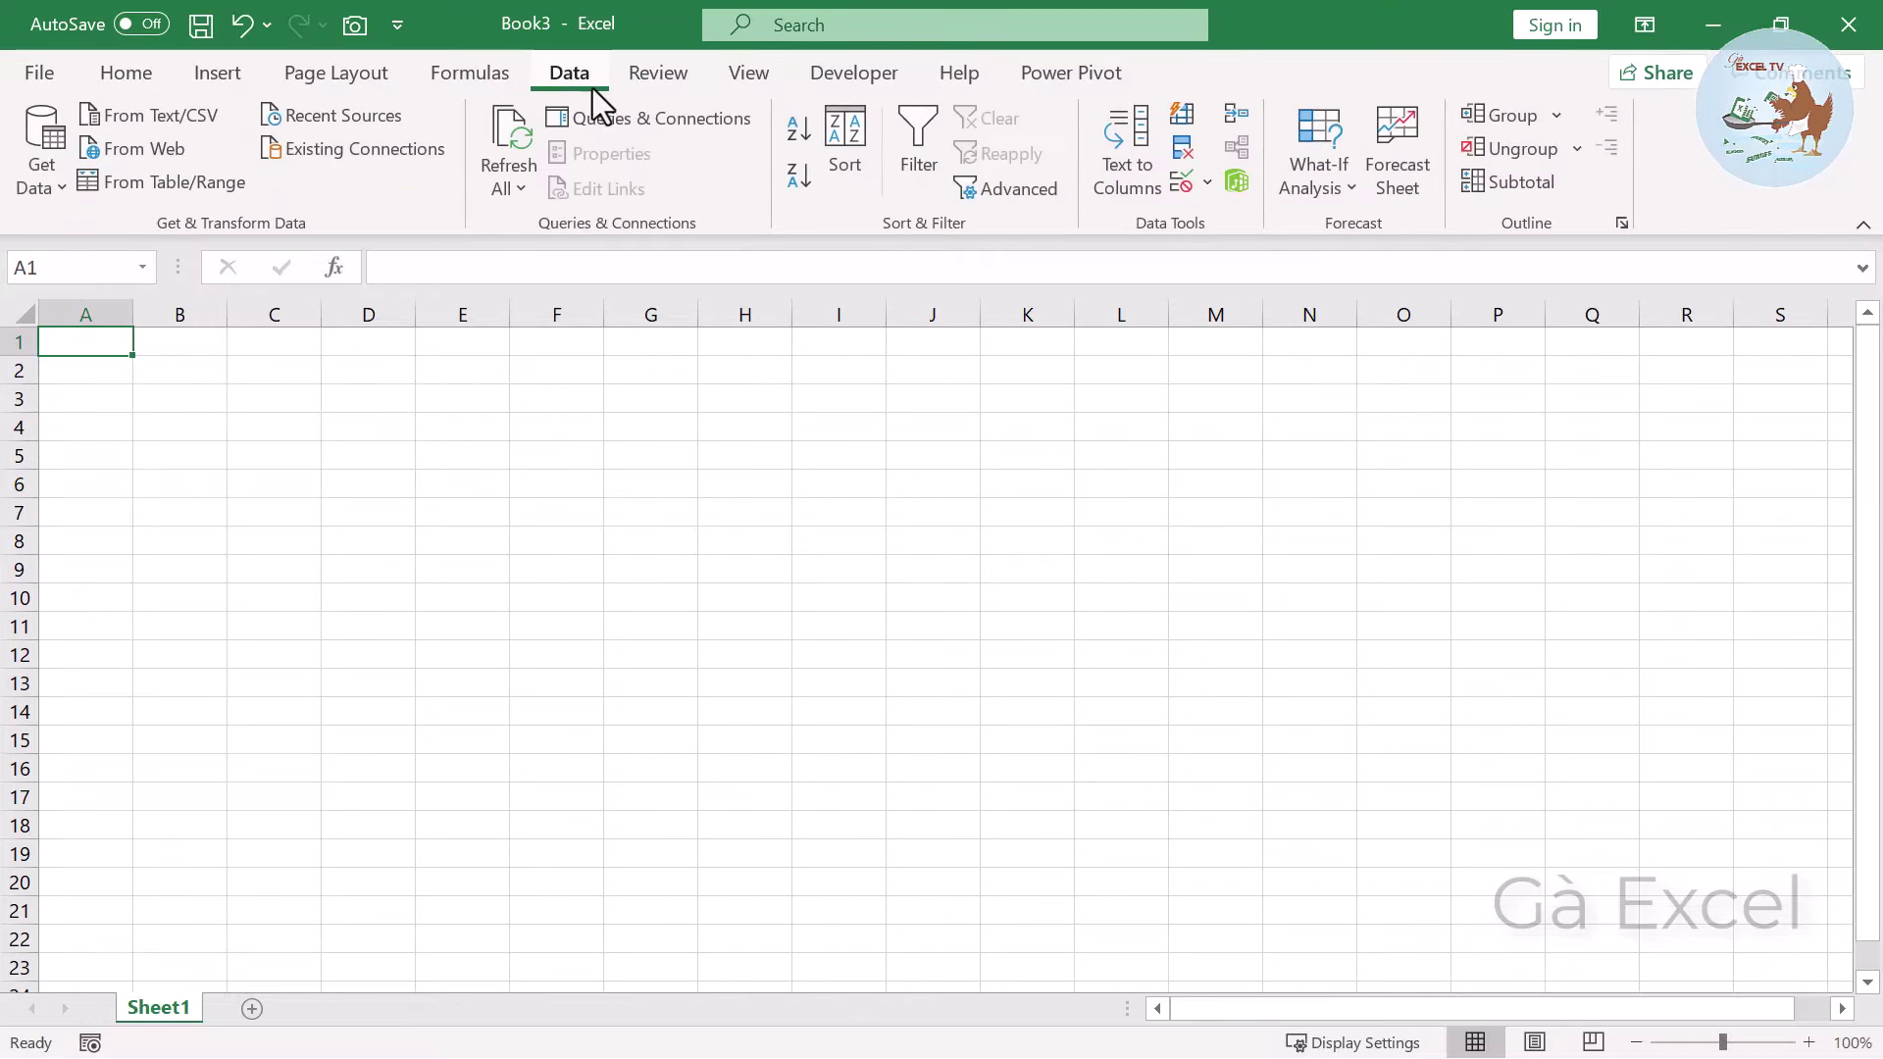
click(61, 192)
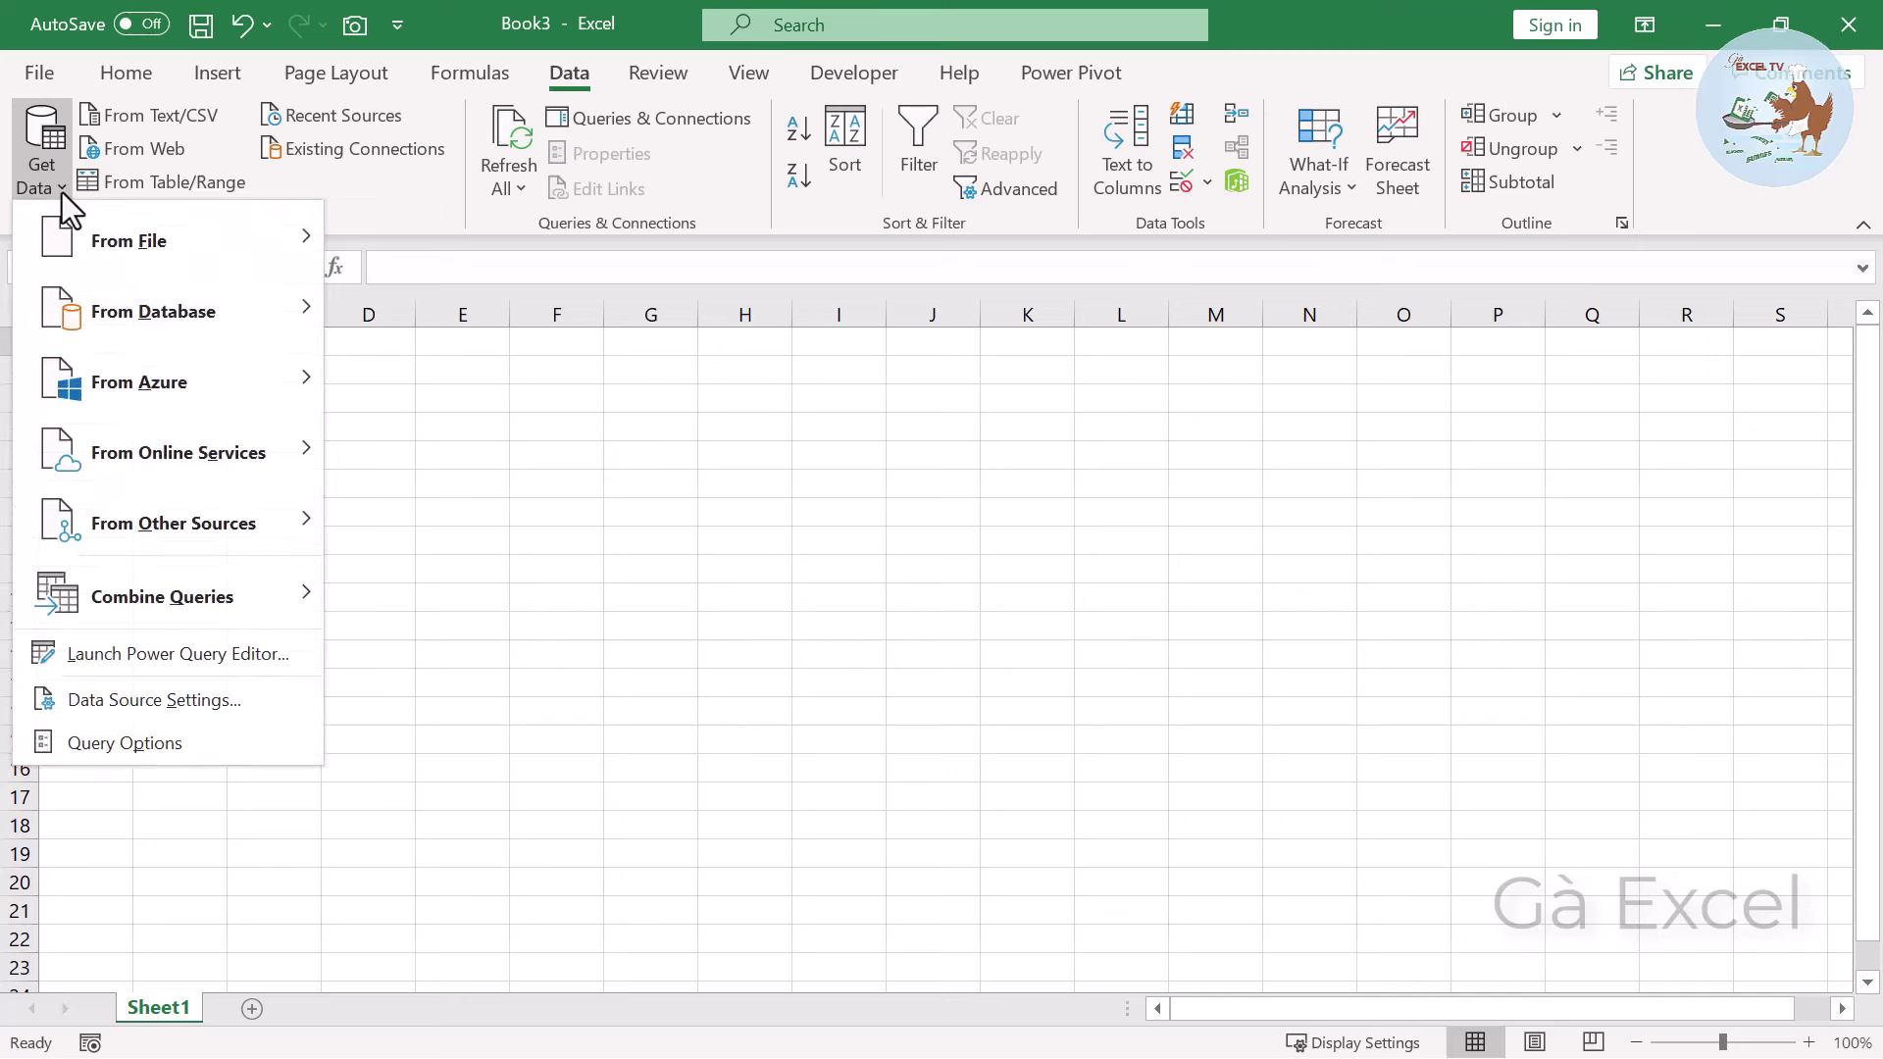
mouse_move(169, 239)
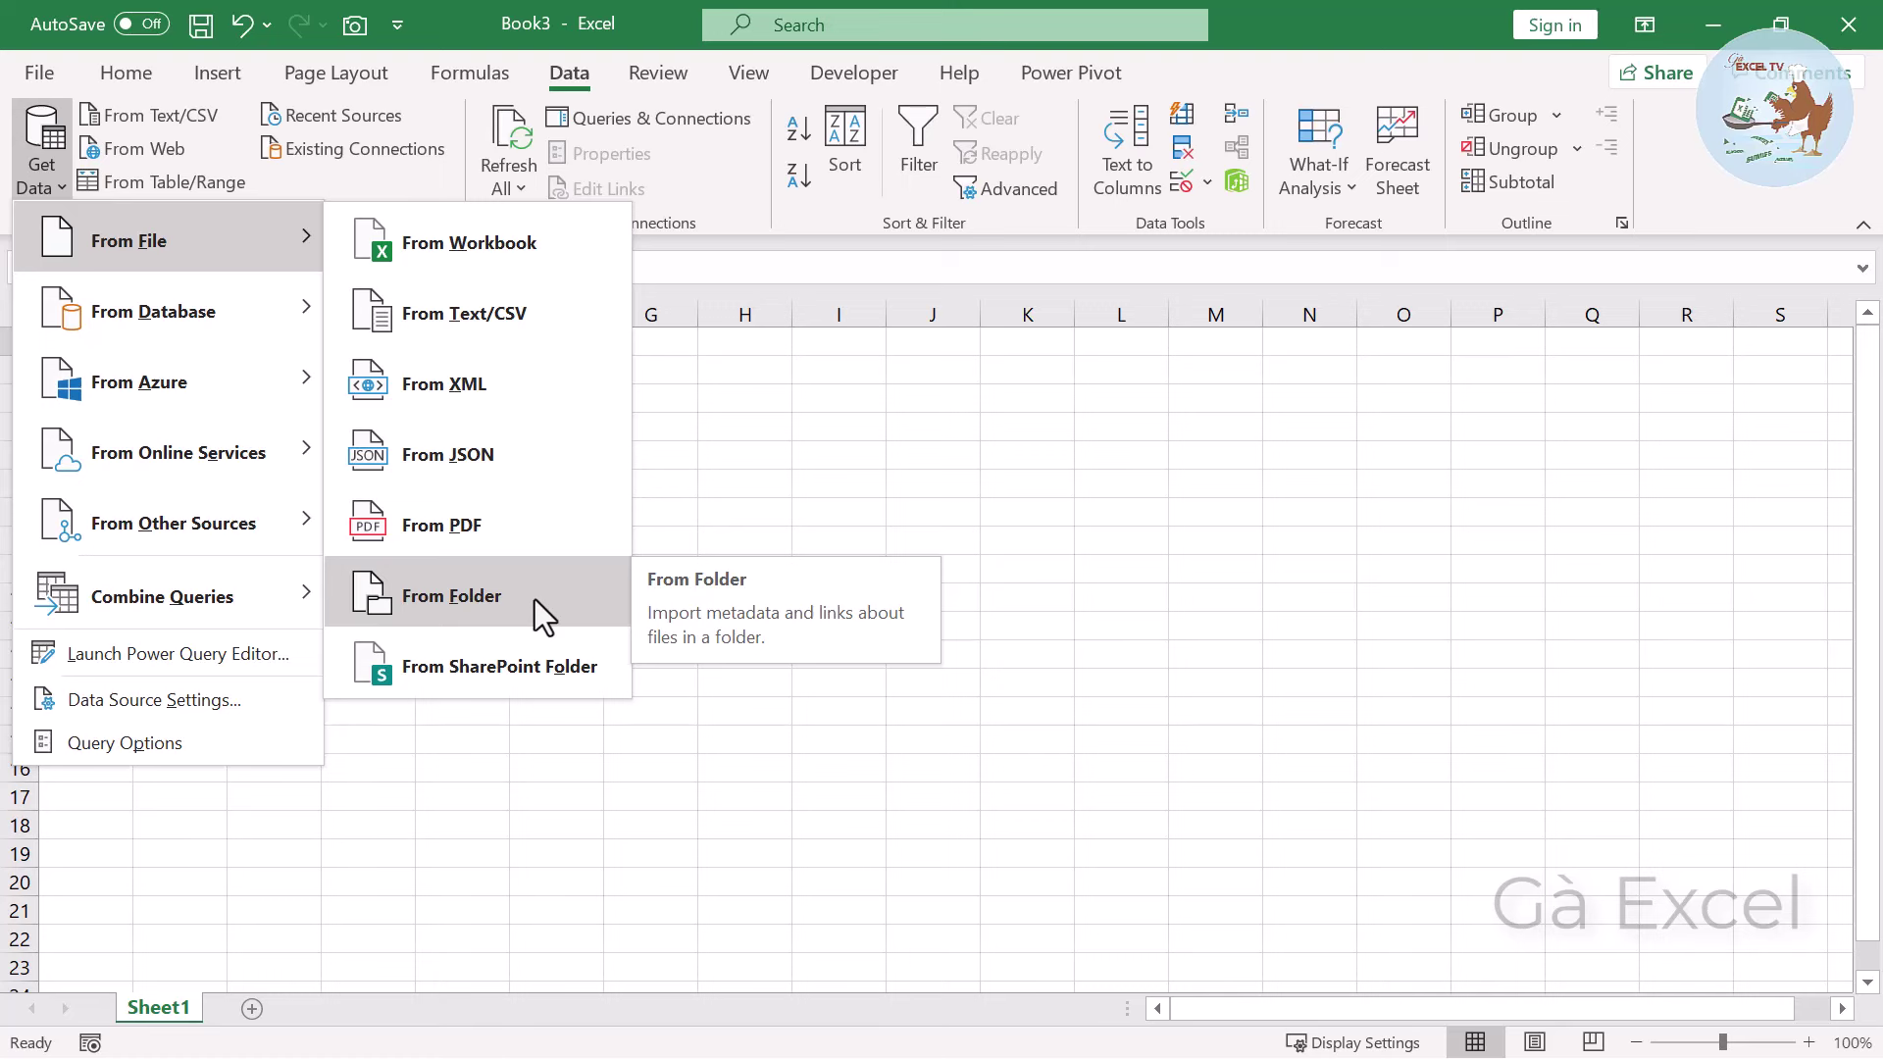
click(544, 615)
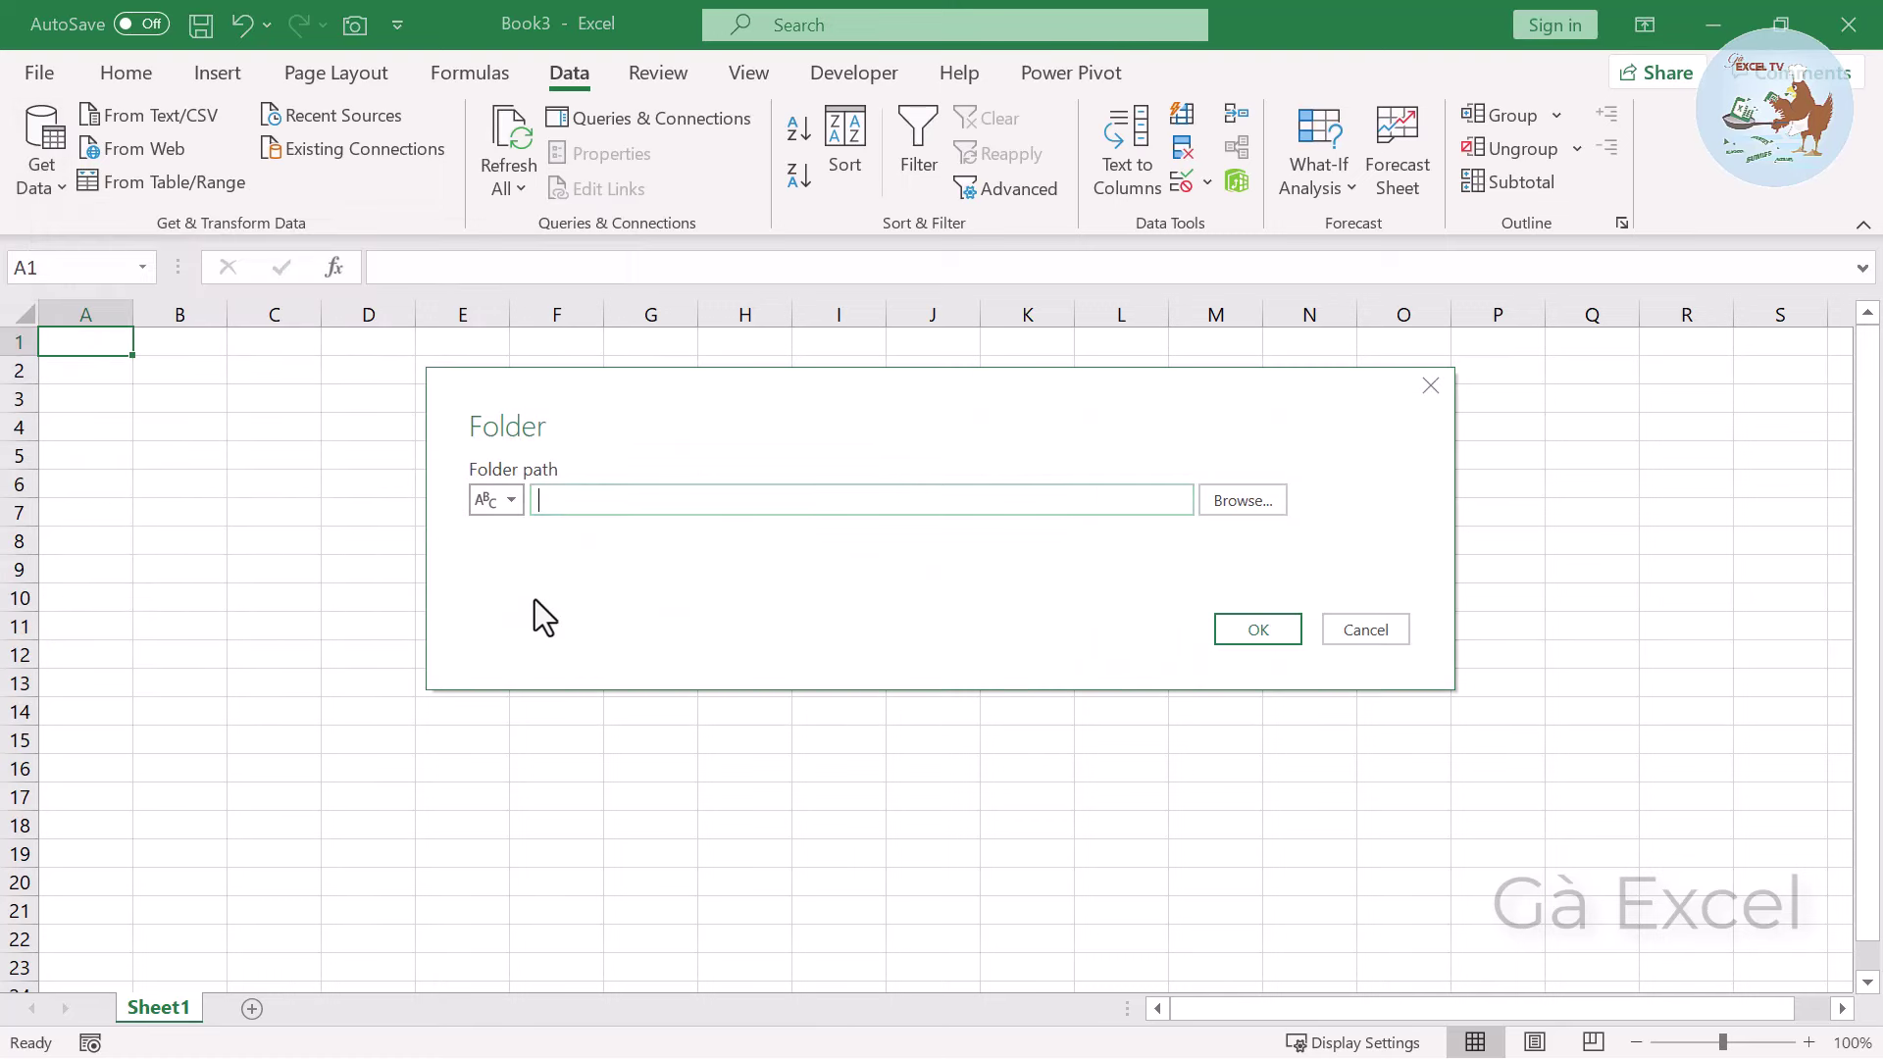
Browse to Downloads\Gop File khac tieu de as the folder path and list its workbooks.
click(1258, 503)
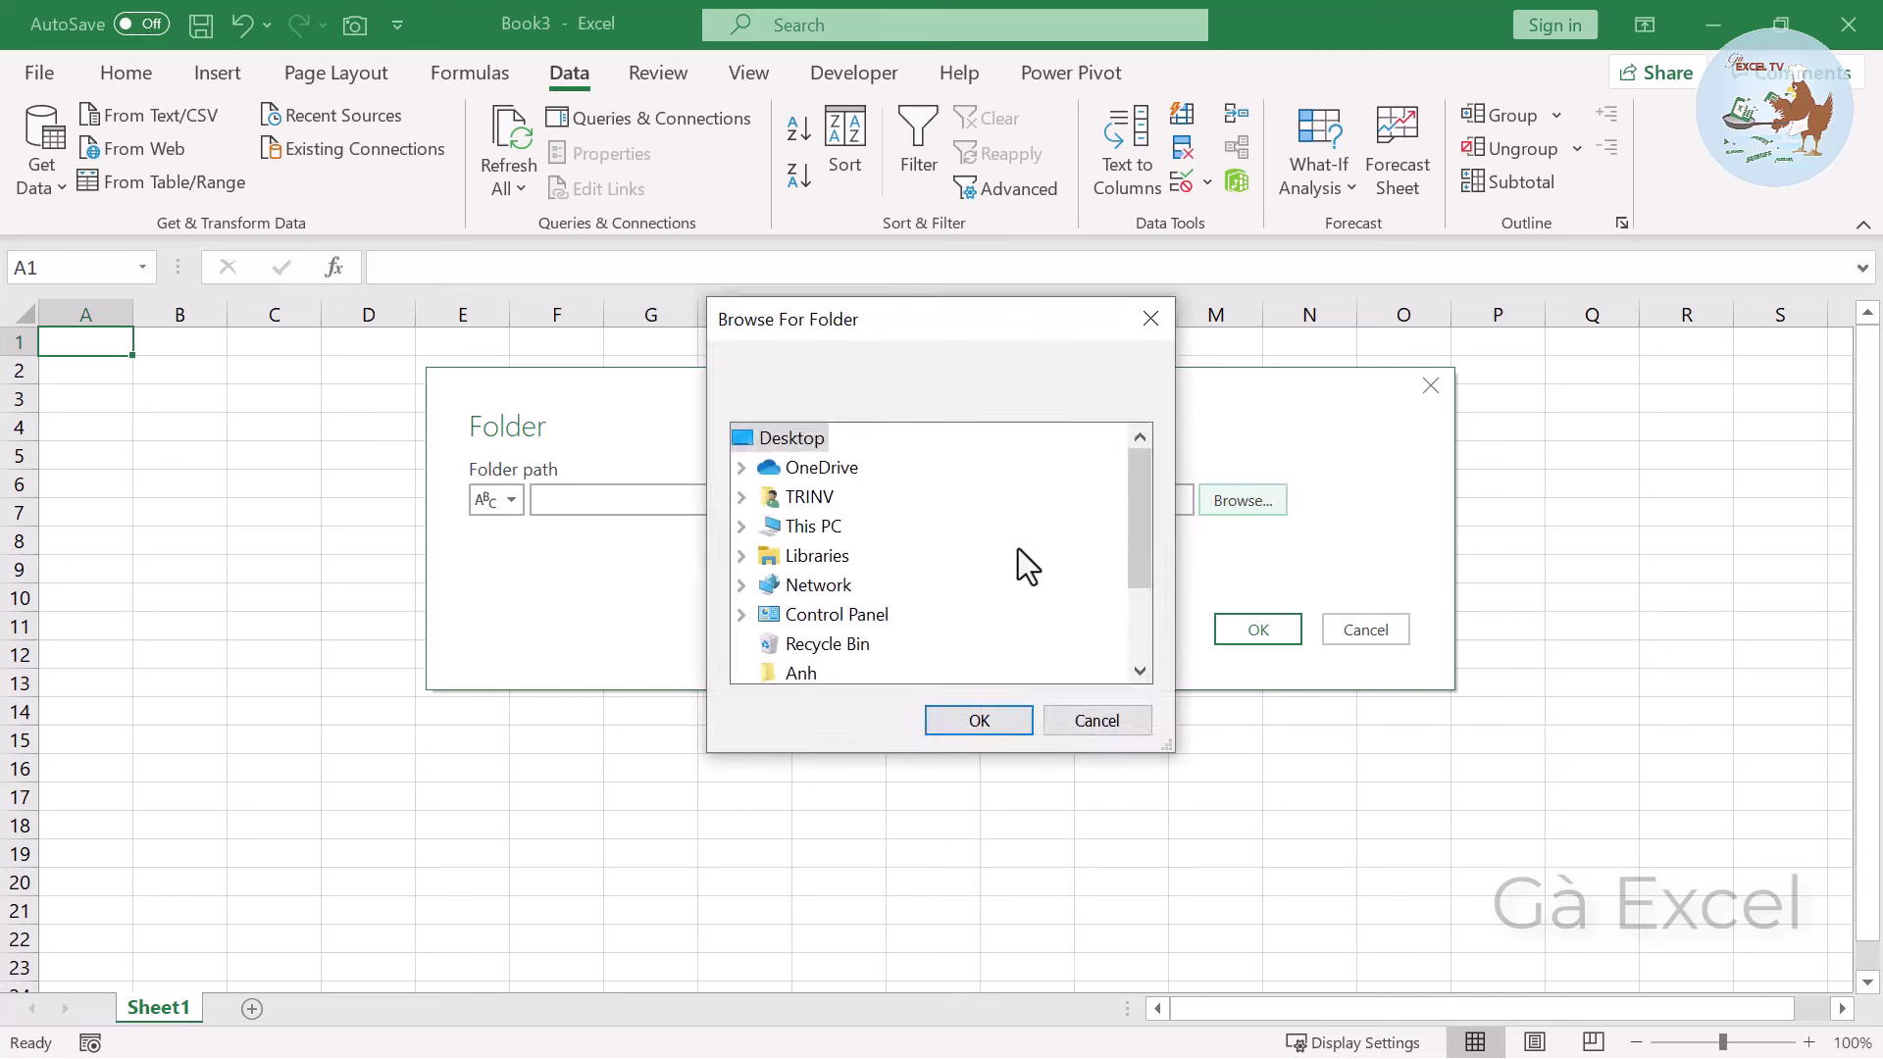
click(743, 497)
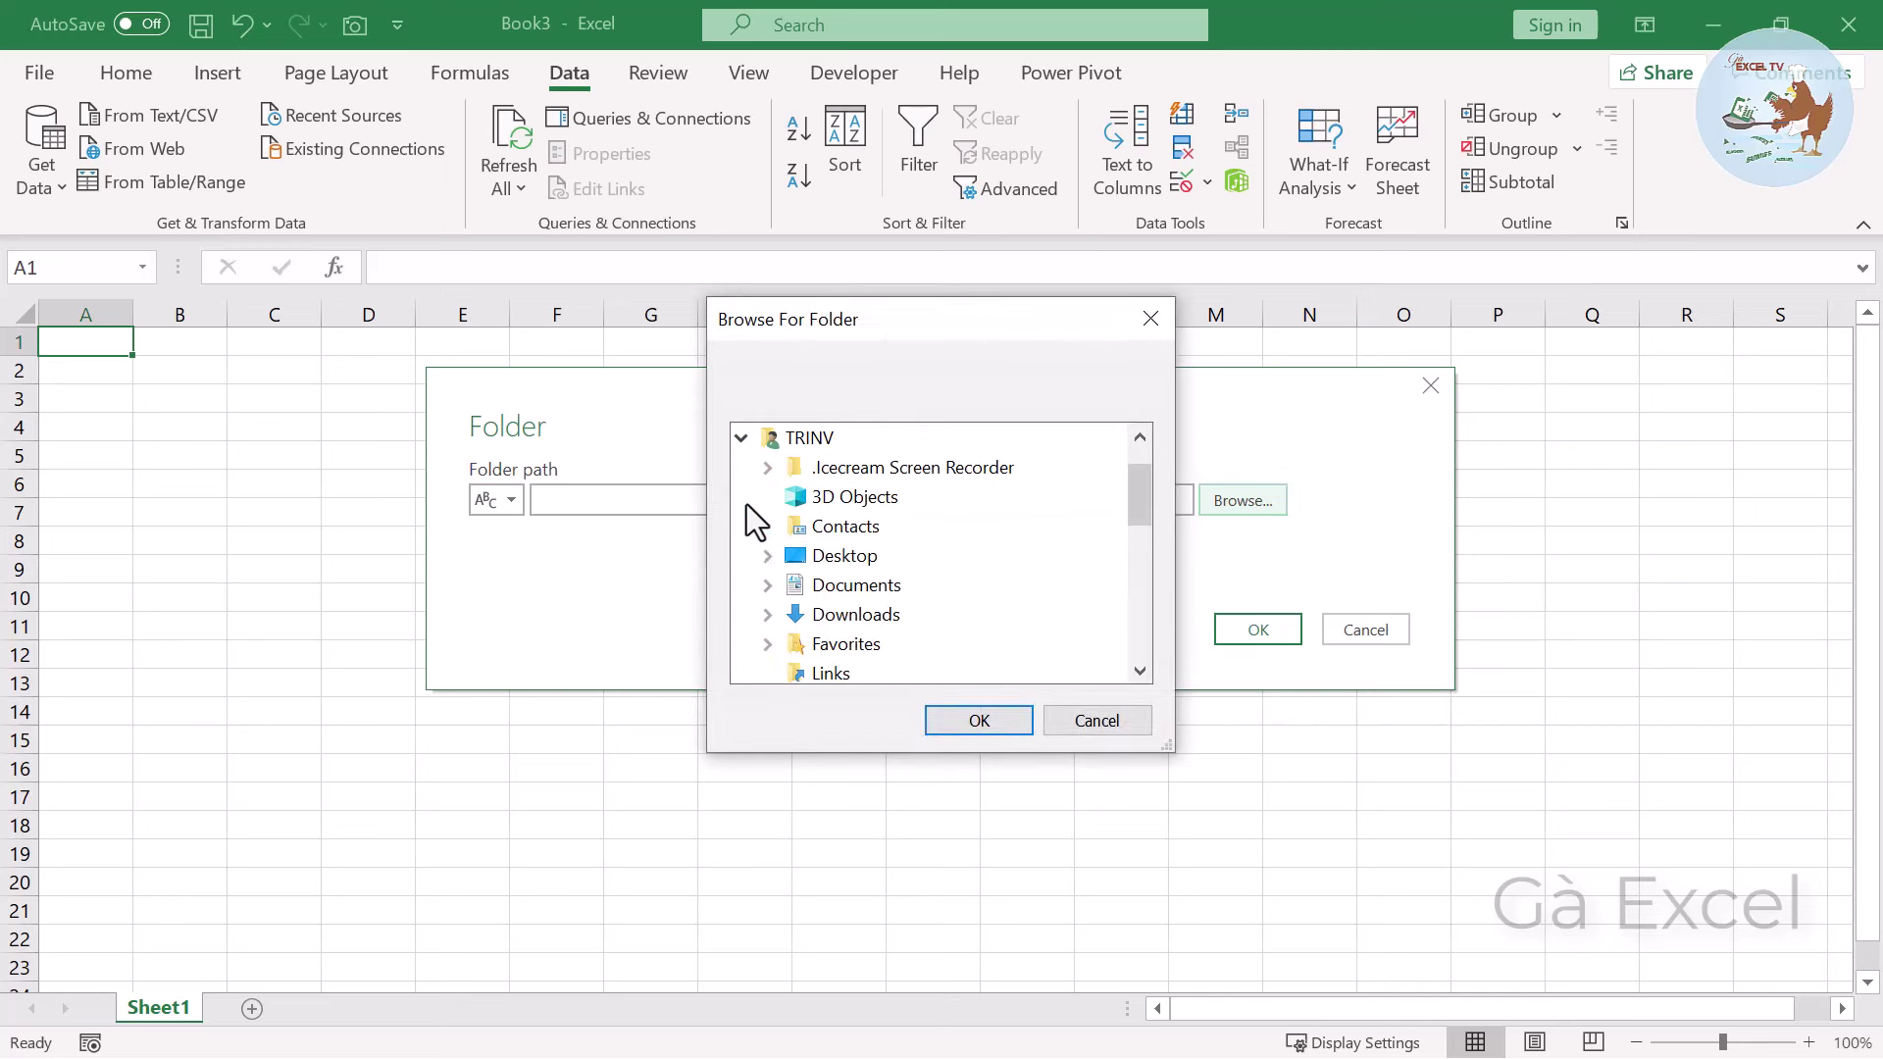
double_click(856, 616)
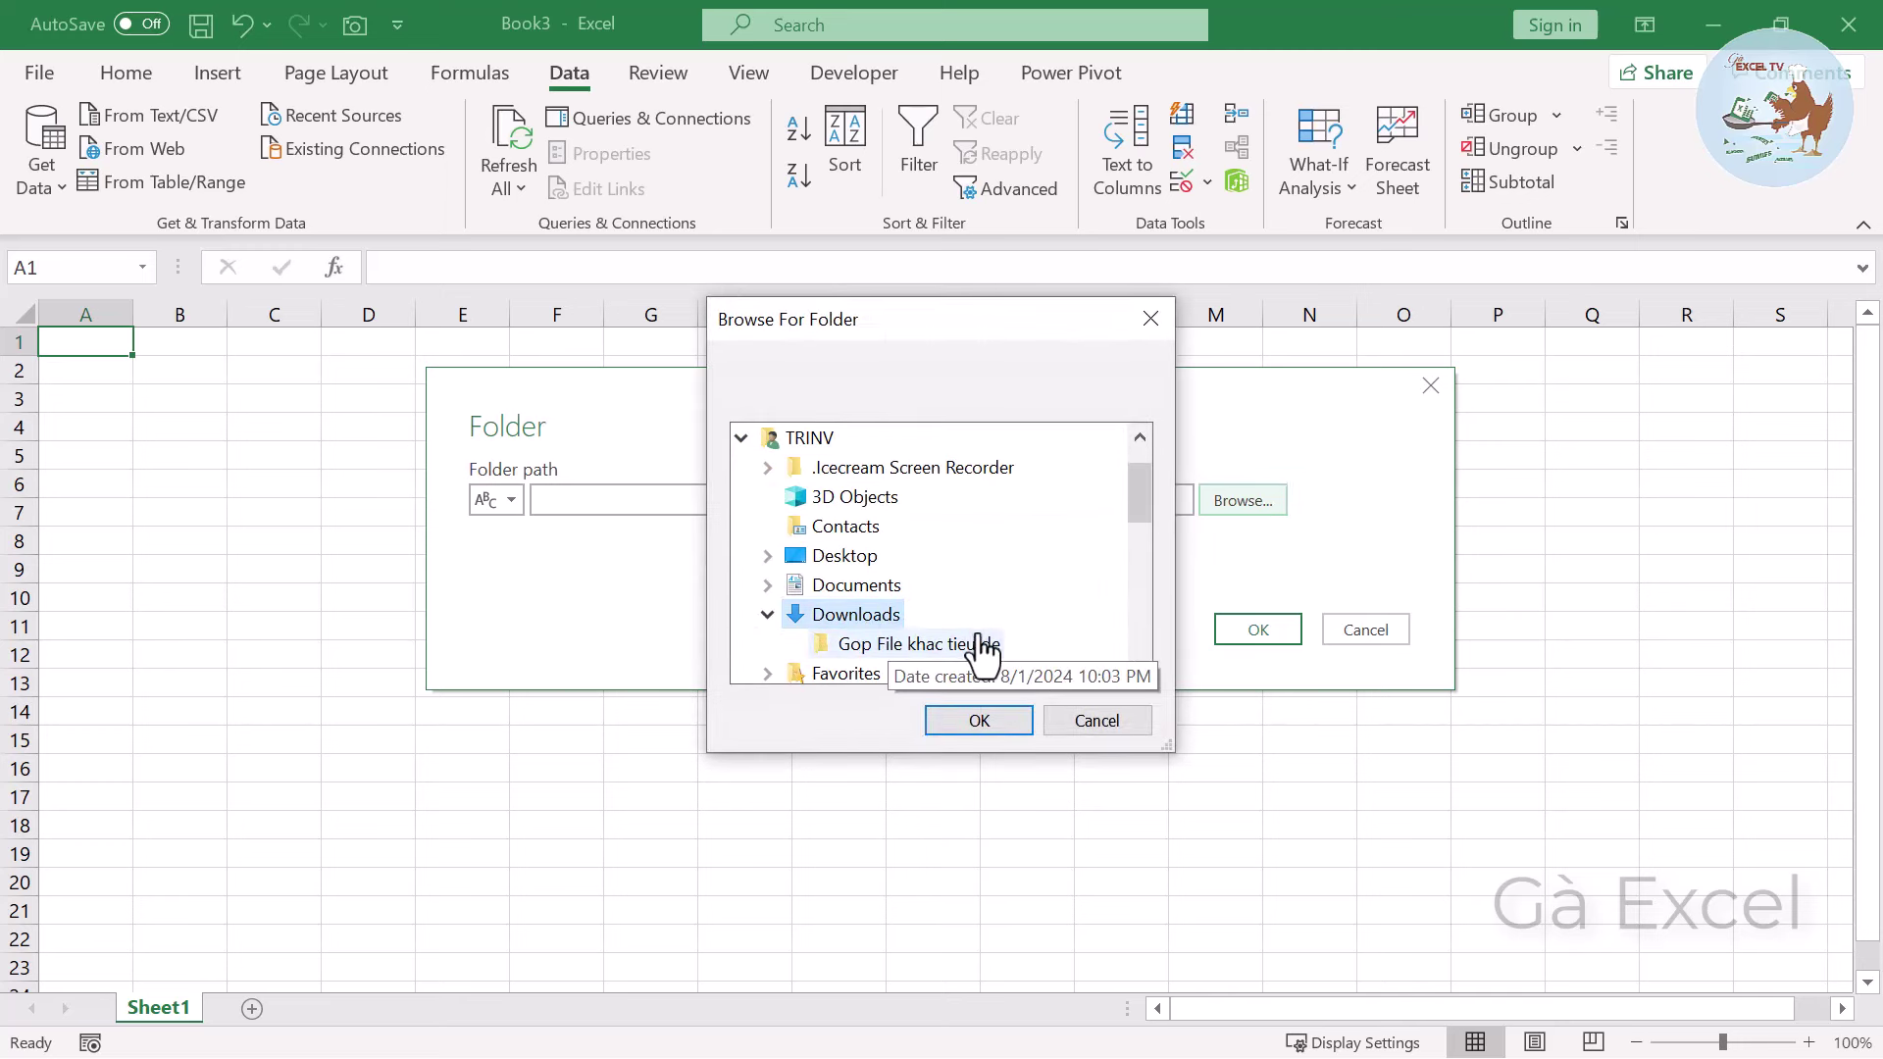
click(976, 645)
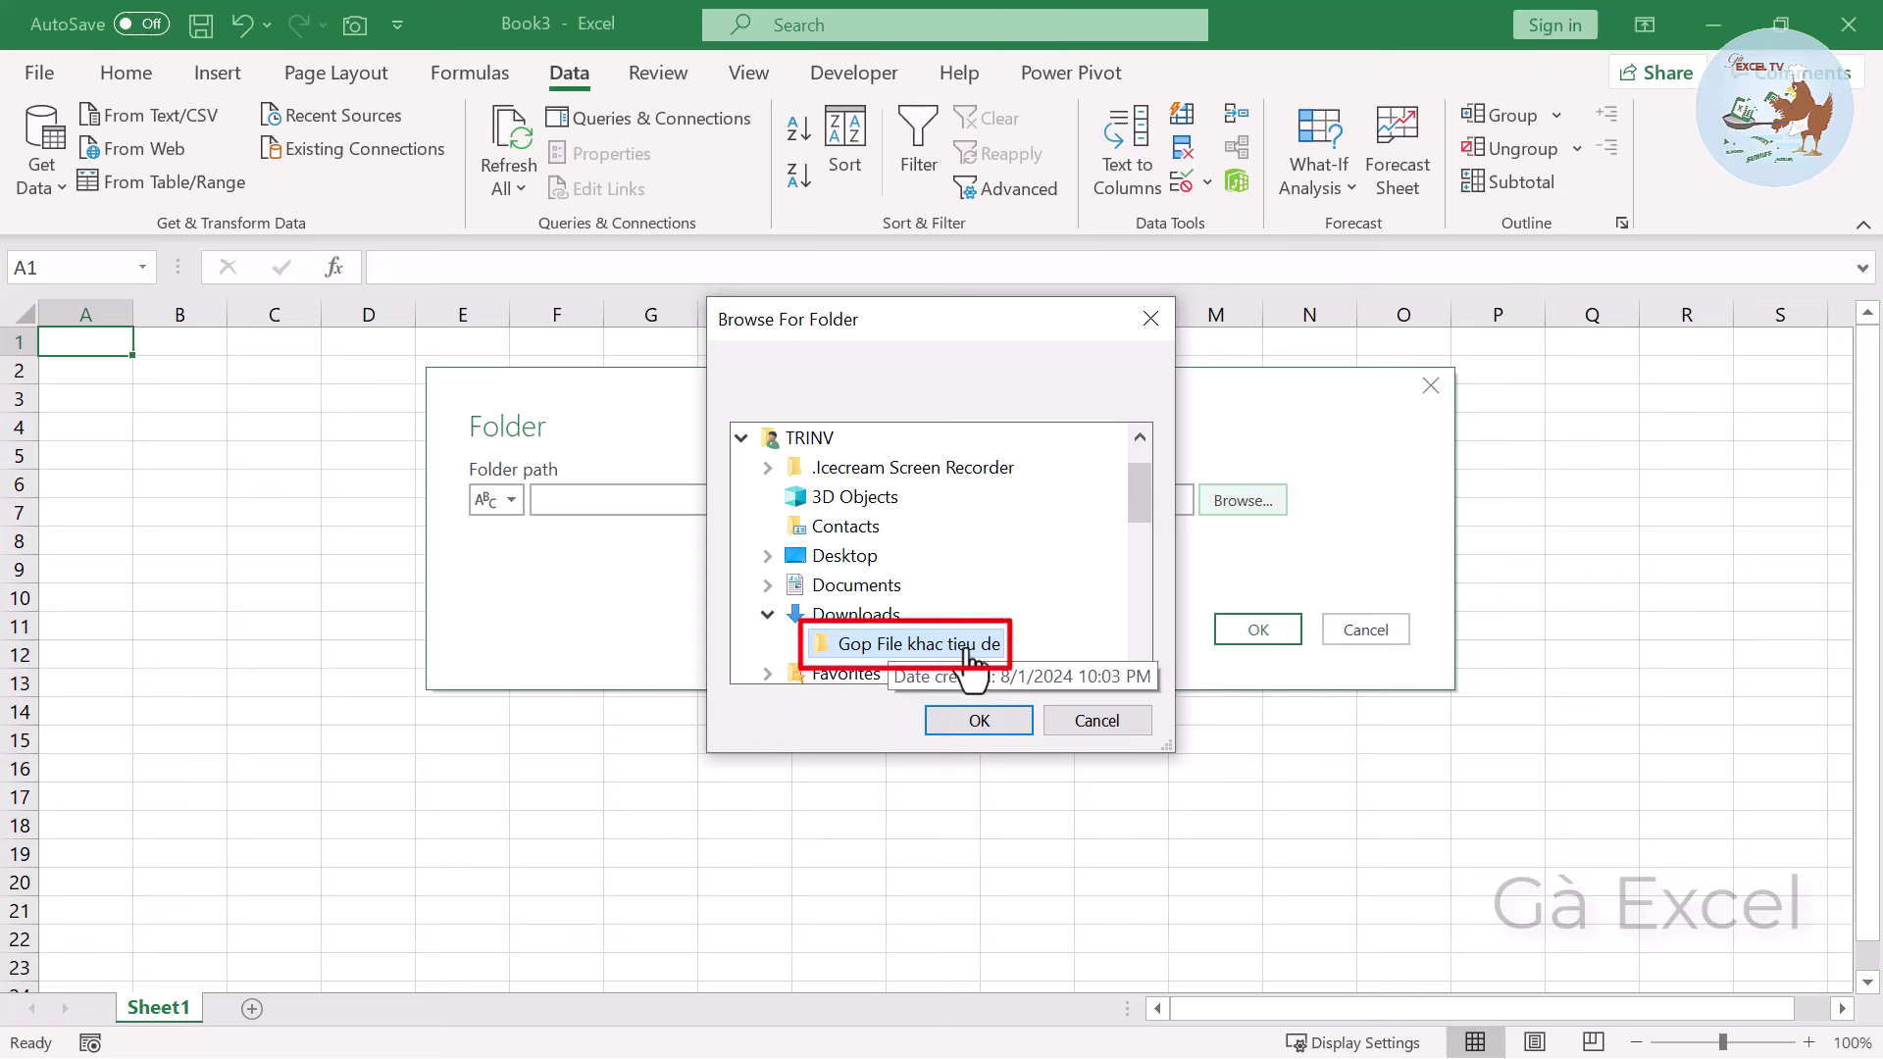
click(991, 721)
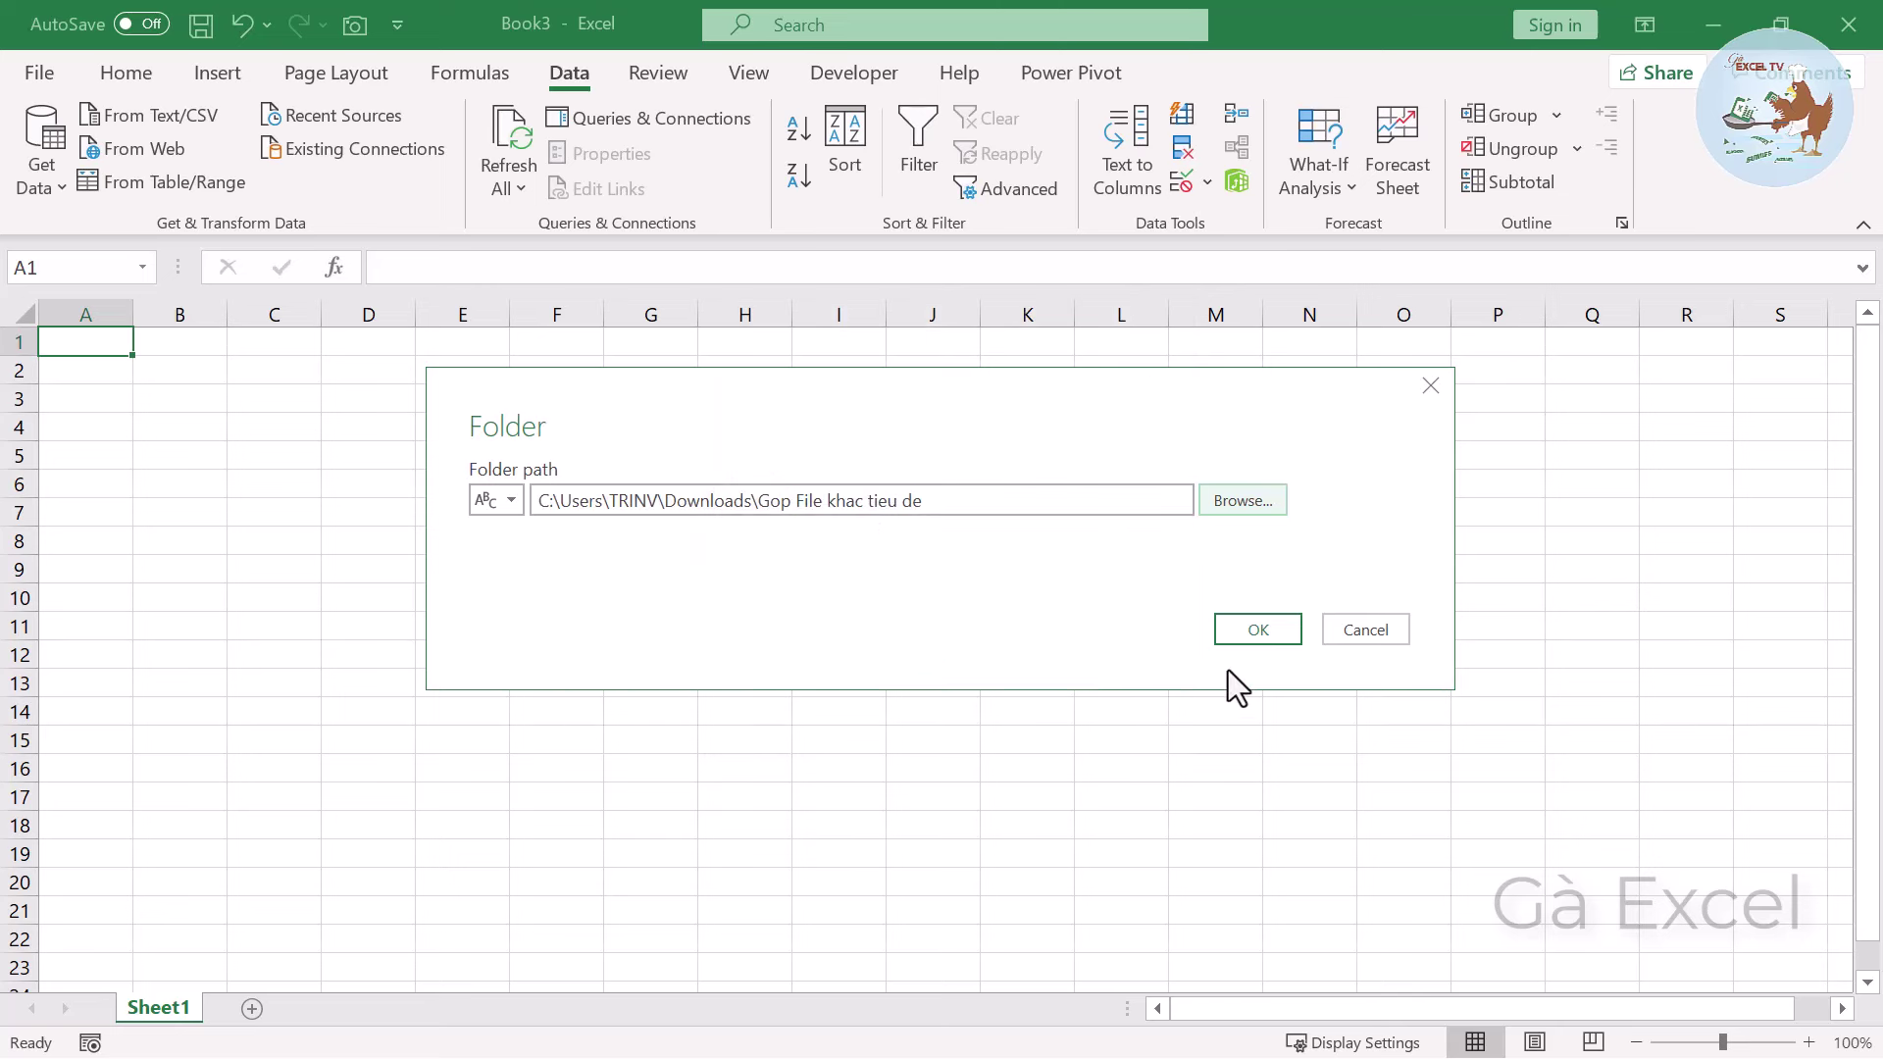
click(1273, 633)
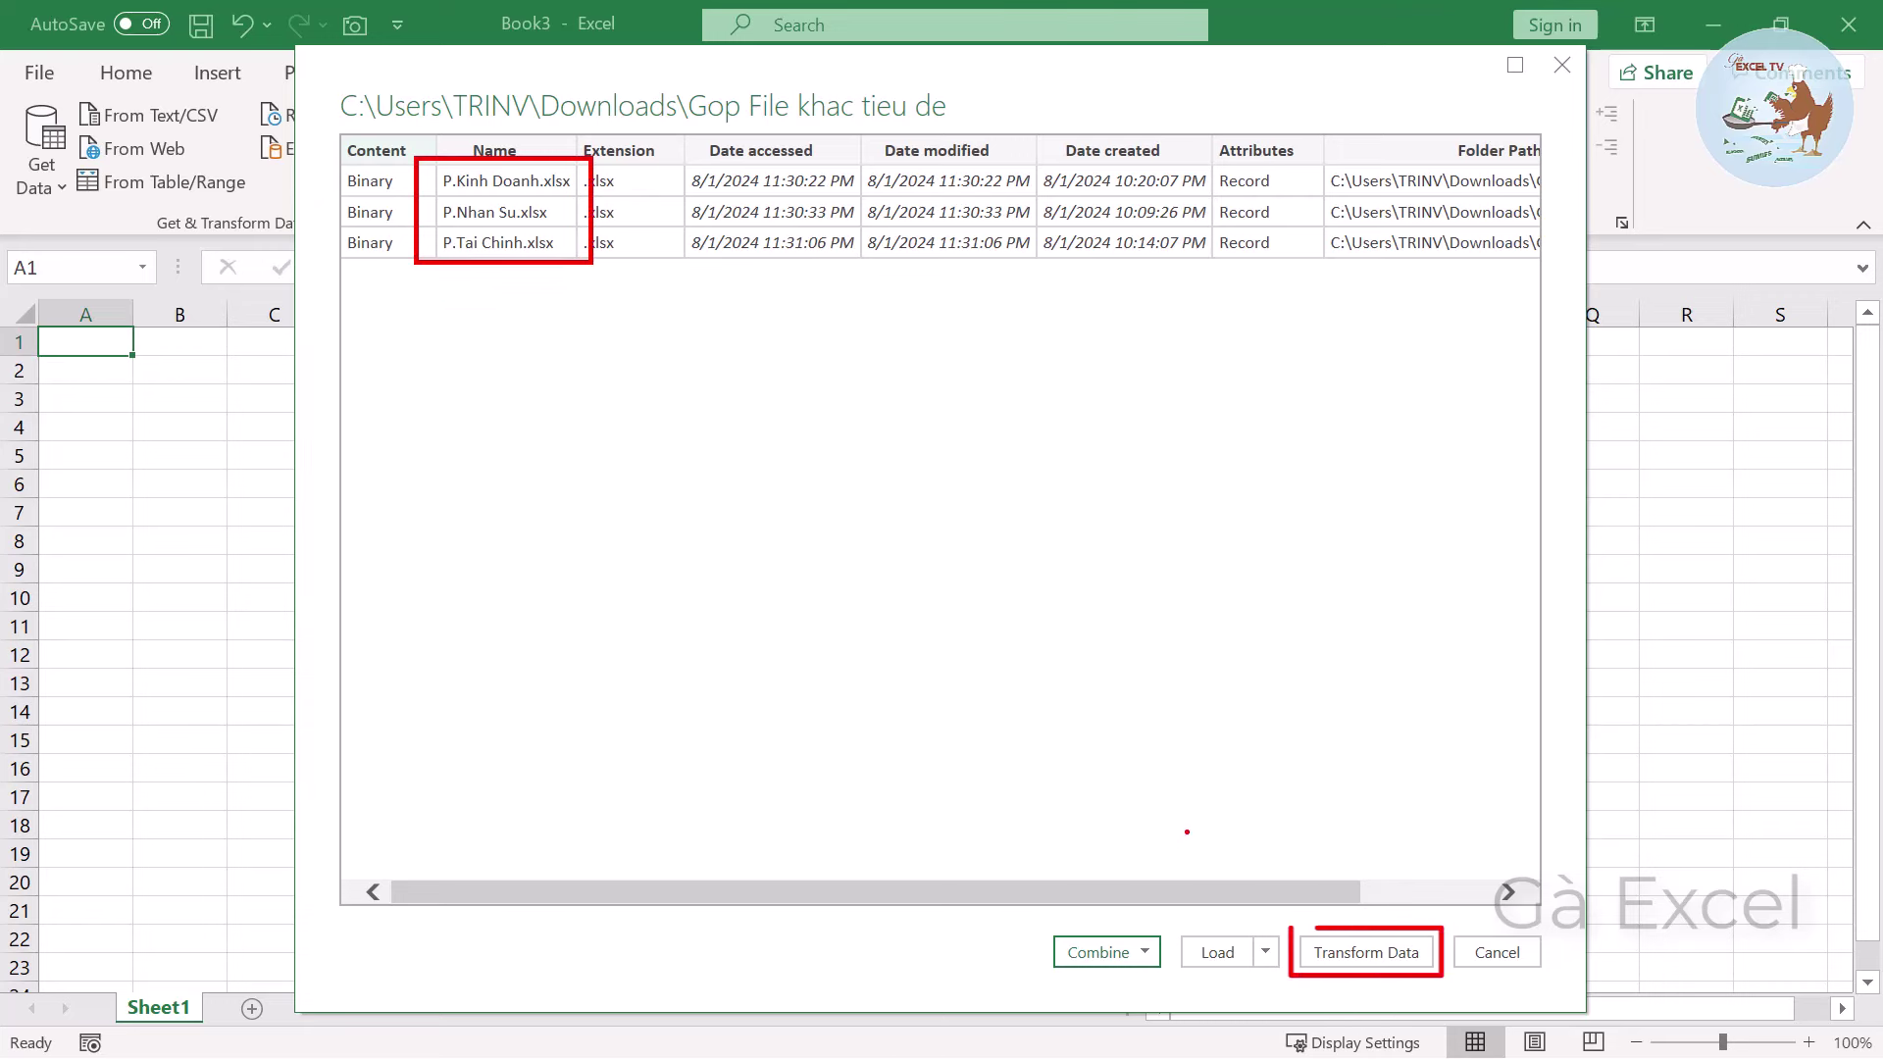
Load the file list into Power Query Editor and inspect the Name column's file names.
click(1370, 954)
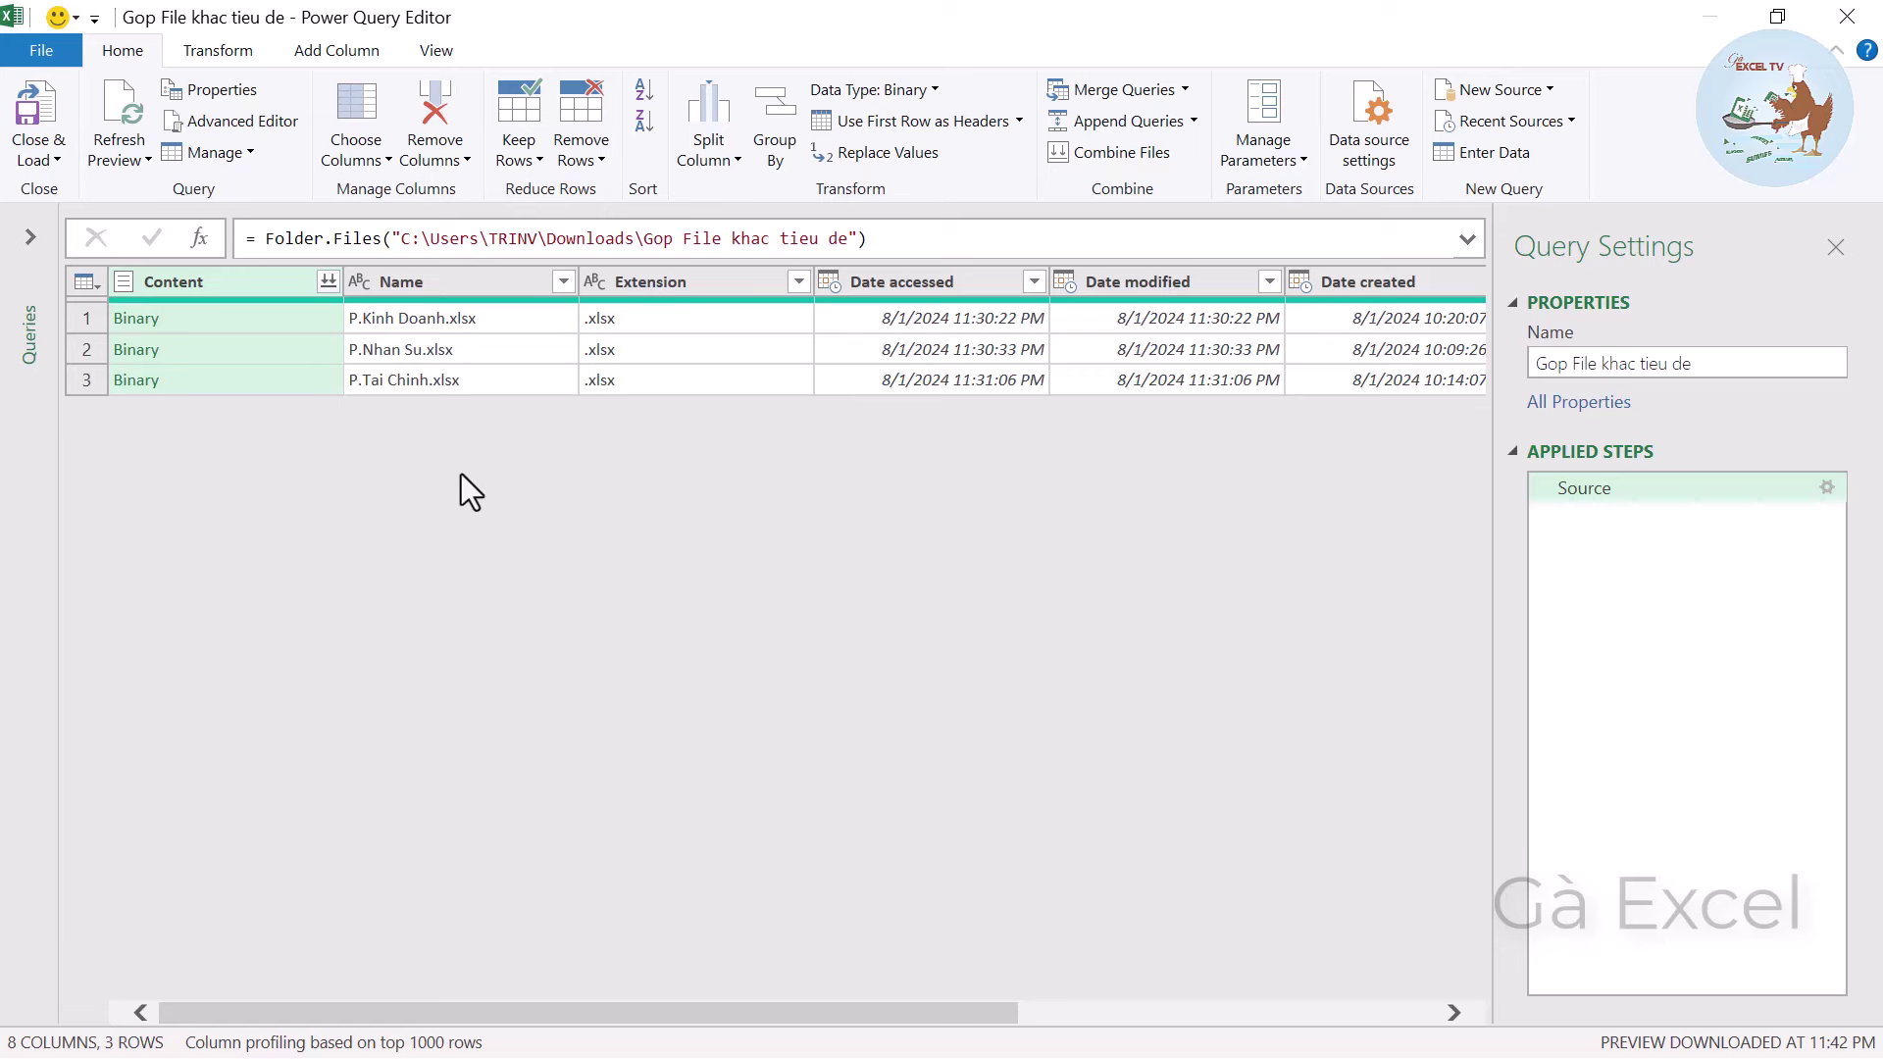
click(520, 284)
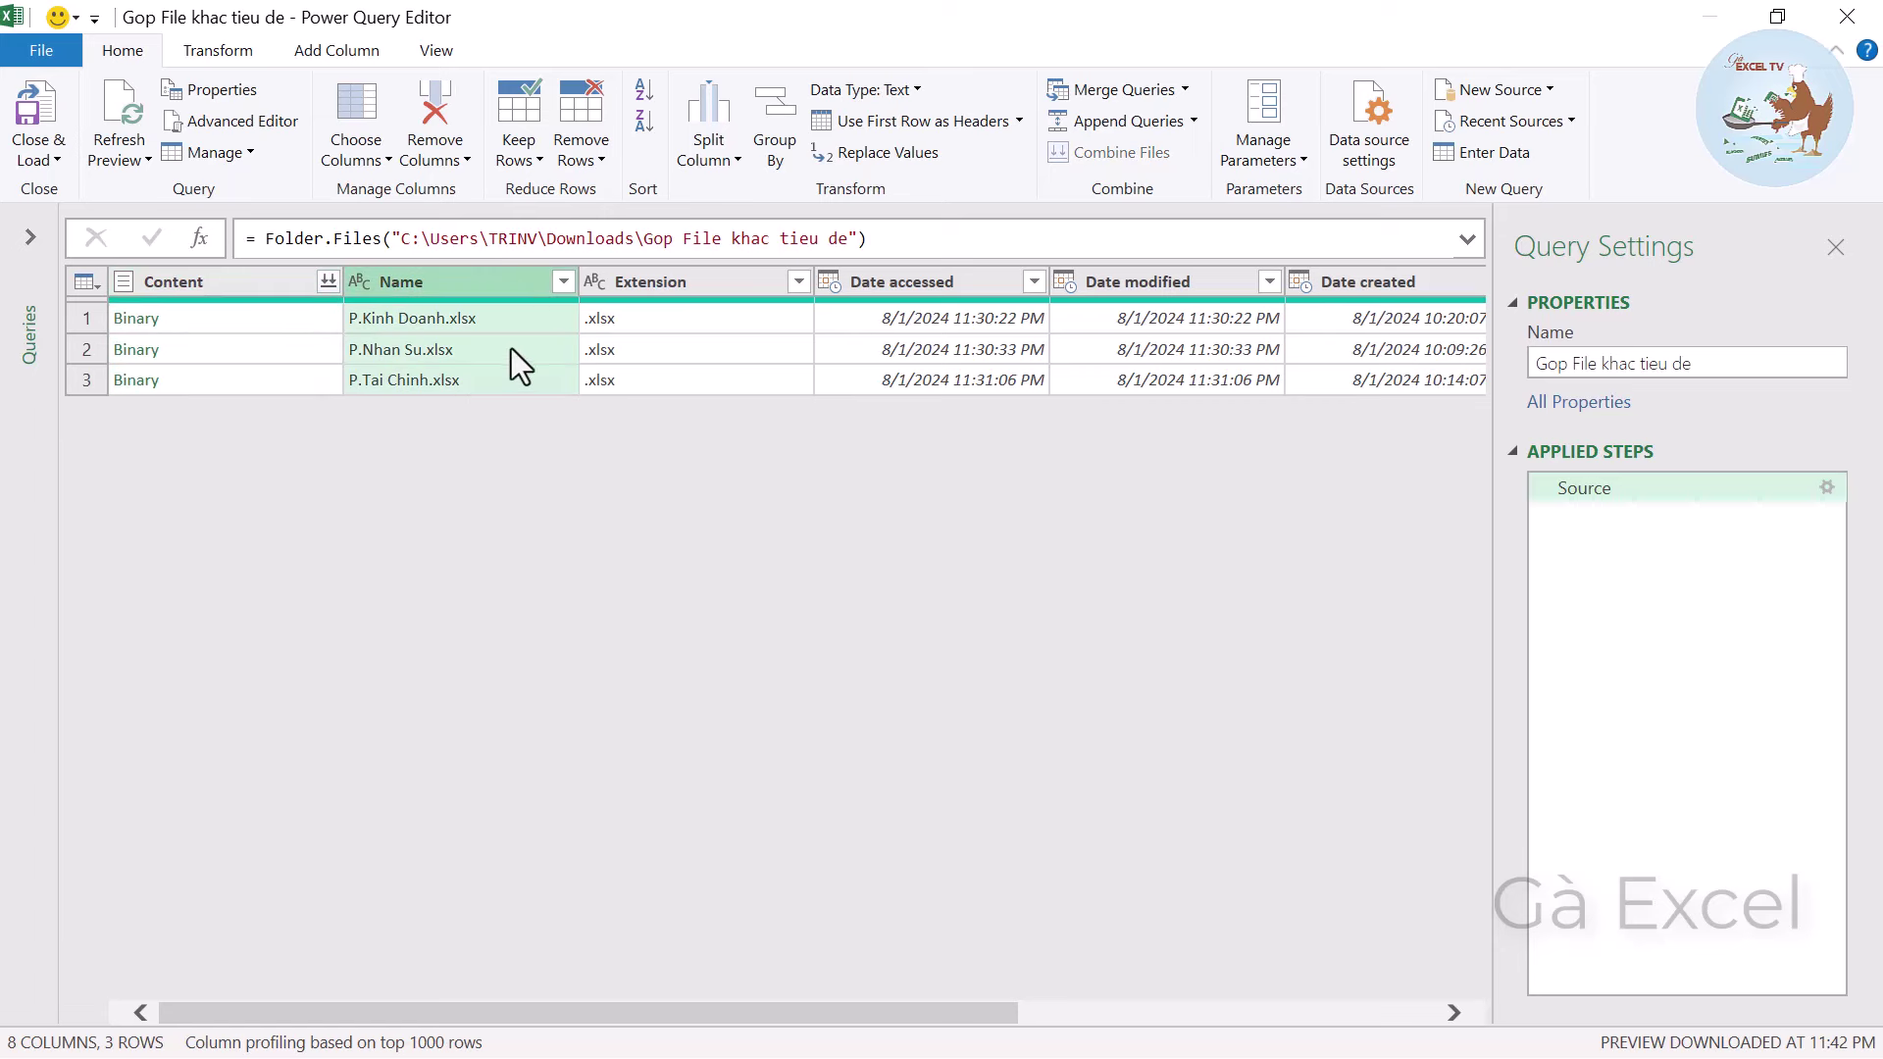
click(496, 351)
click(484, 320)
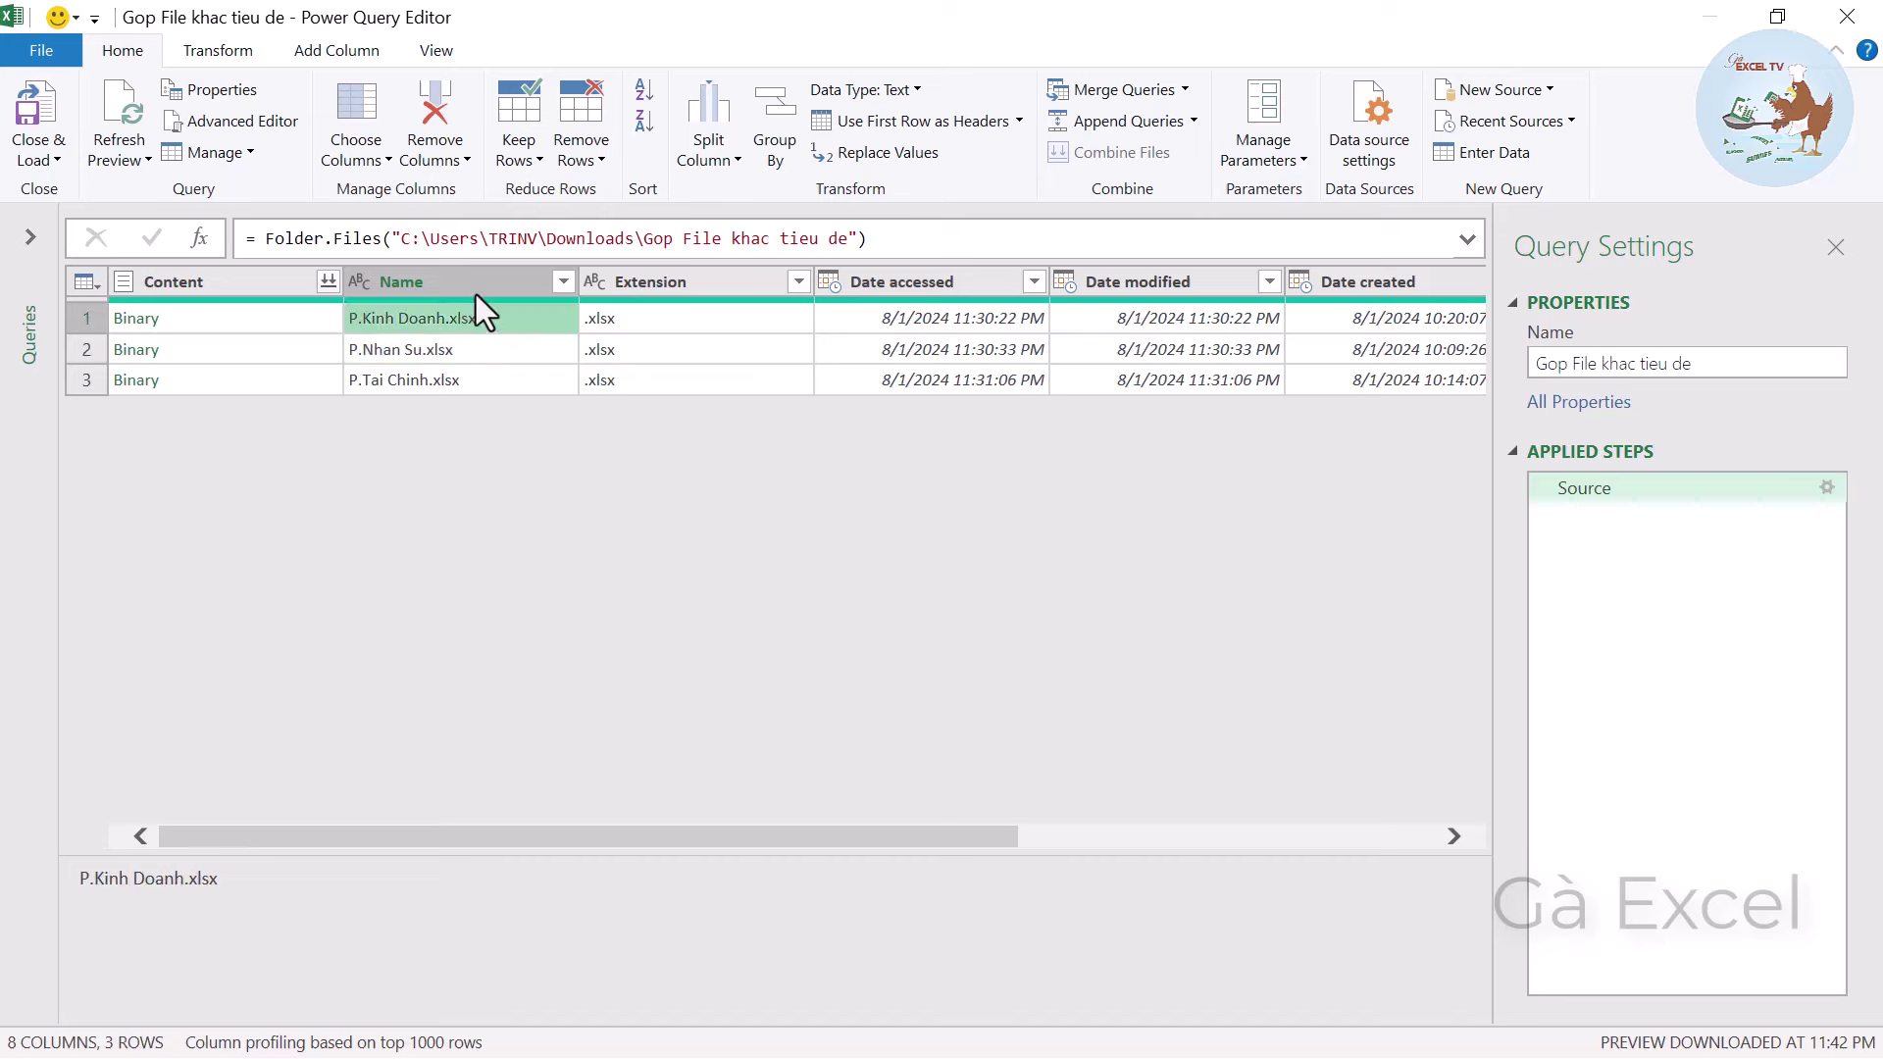
click(474, 284)
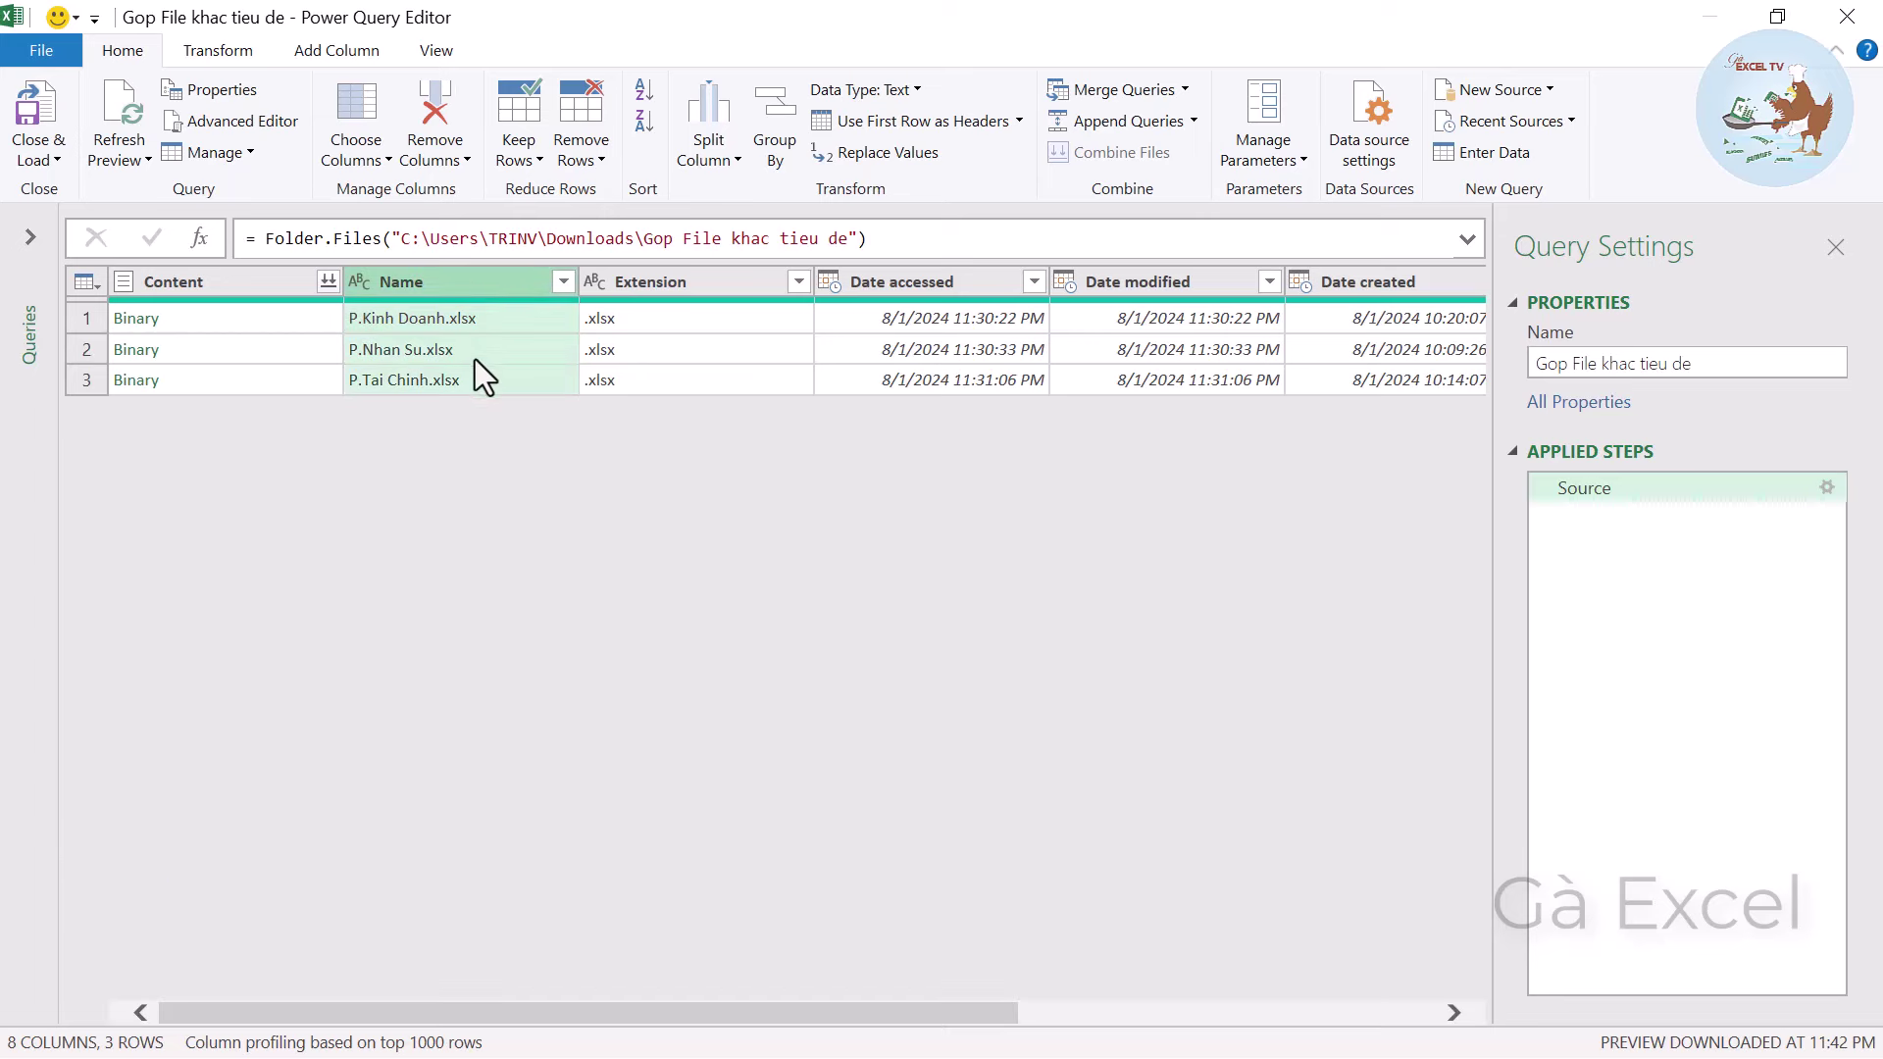
Filter the Name column to keep only rows containing '.xls'.
click(563, 282)
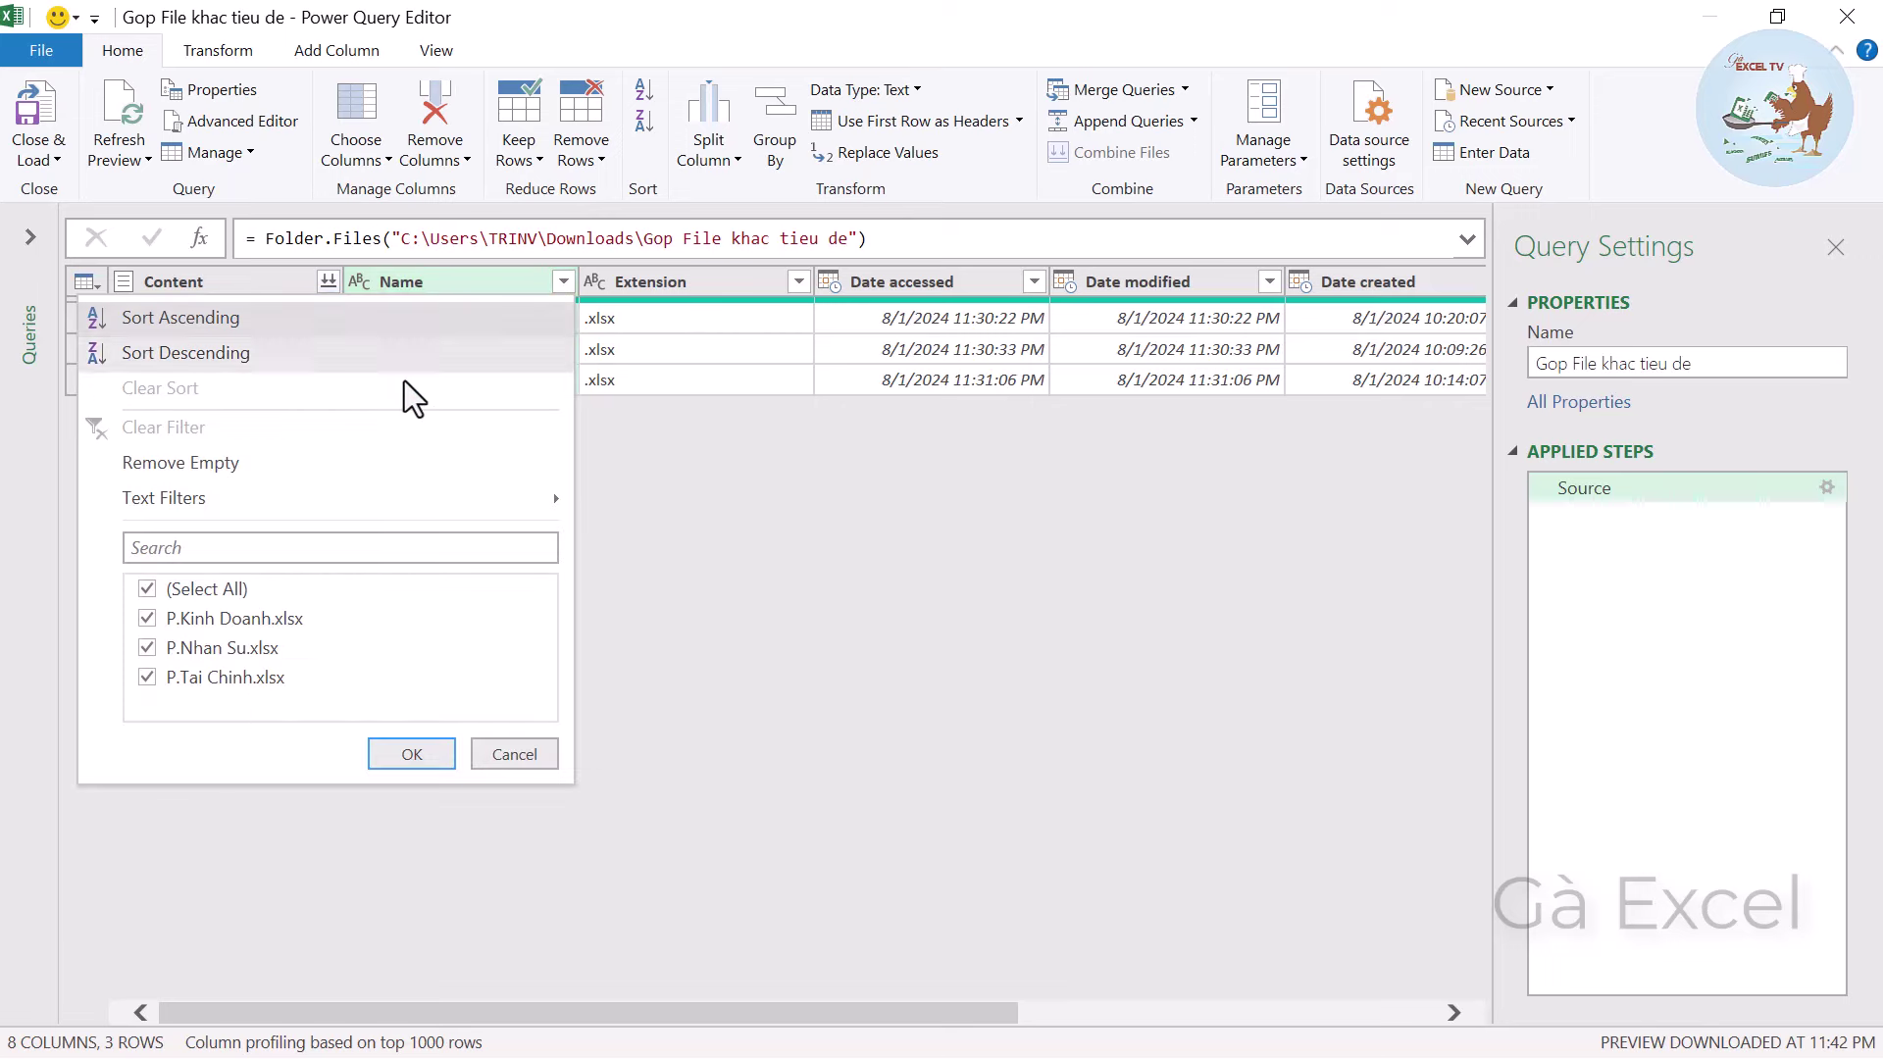
mouse_move(163, 497)
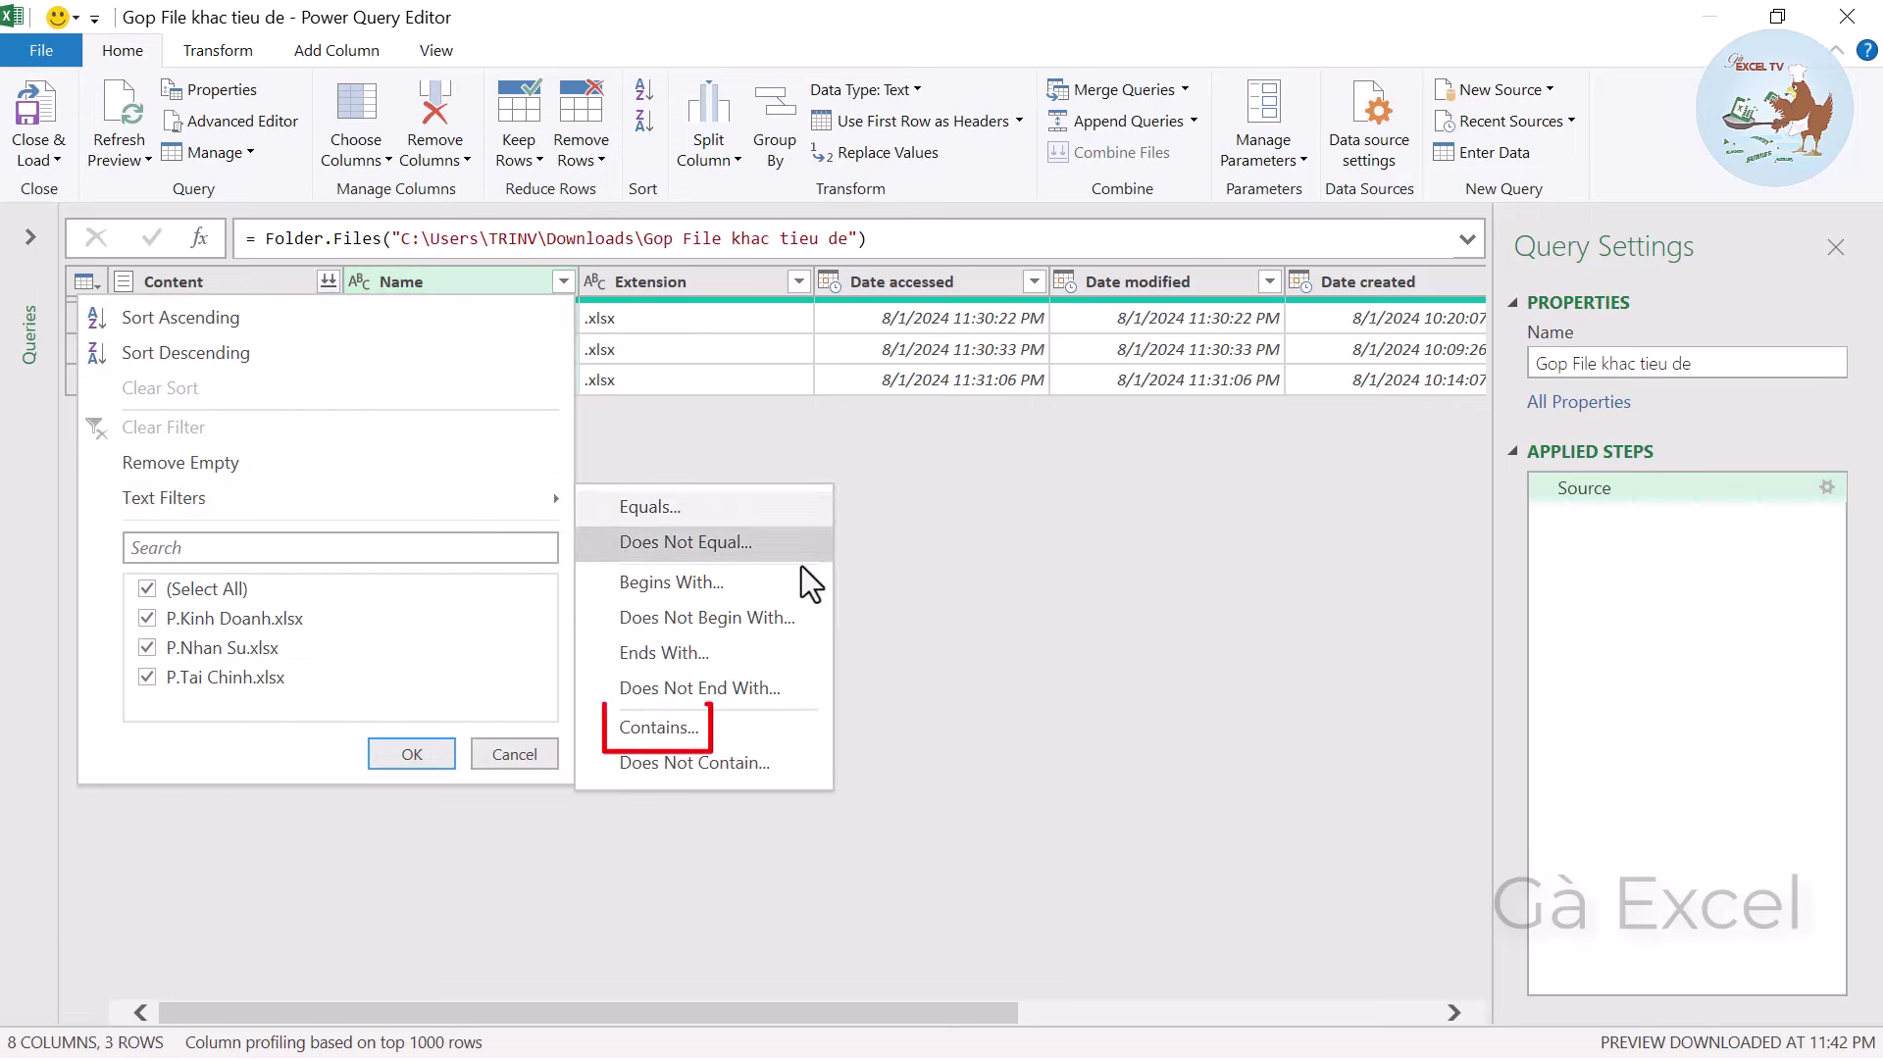
click(713, 732)
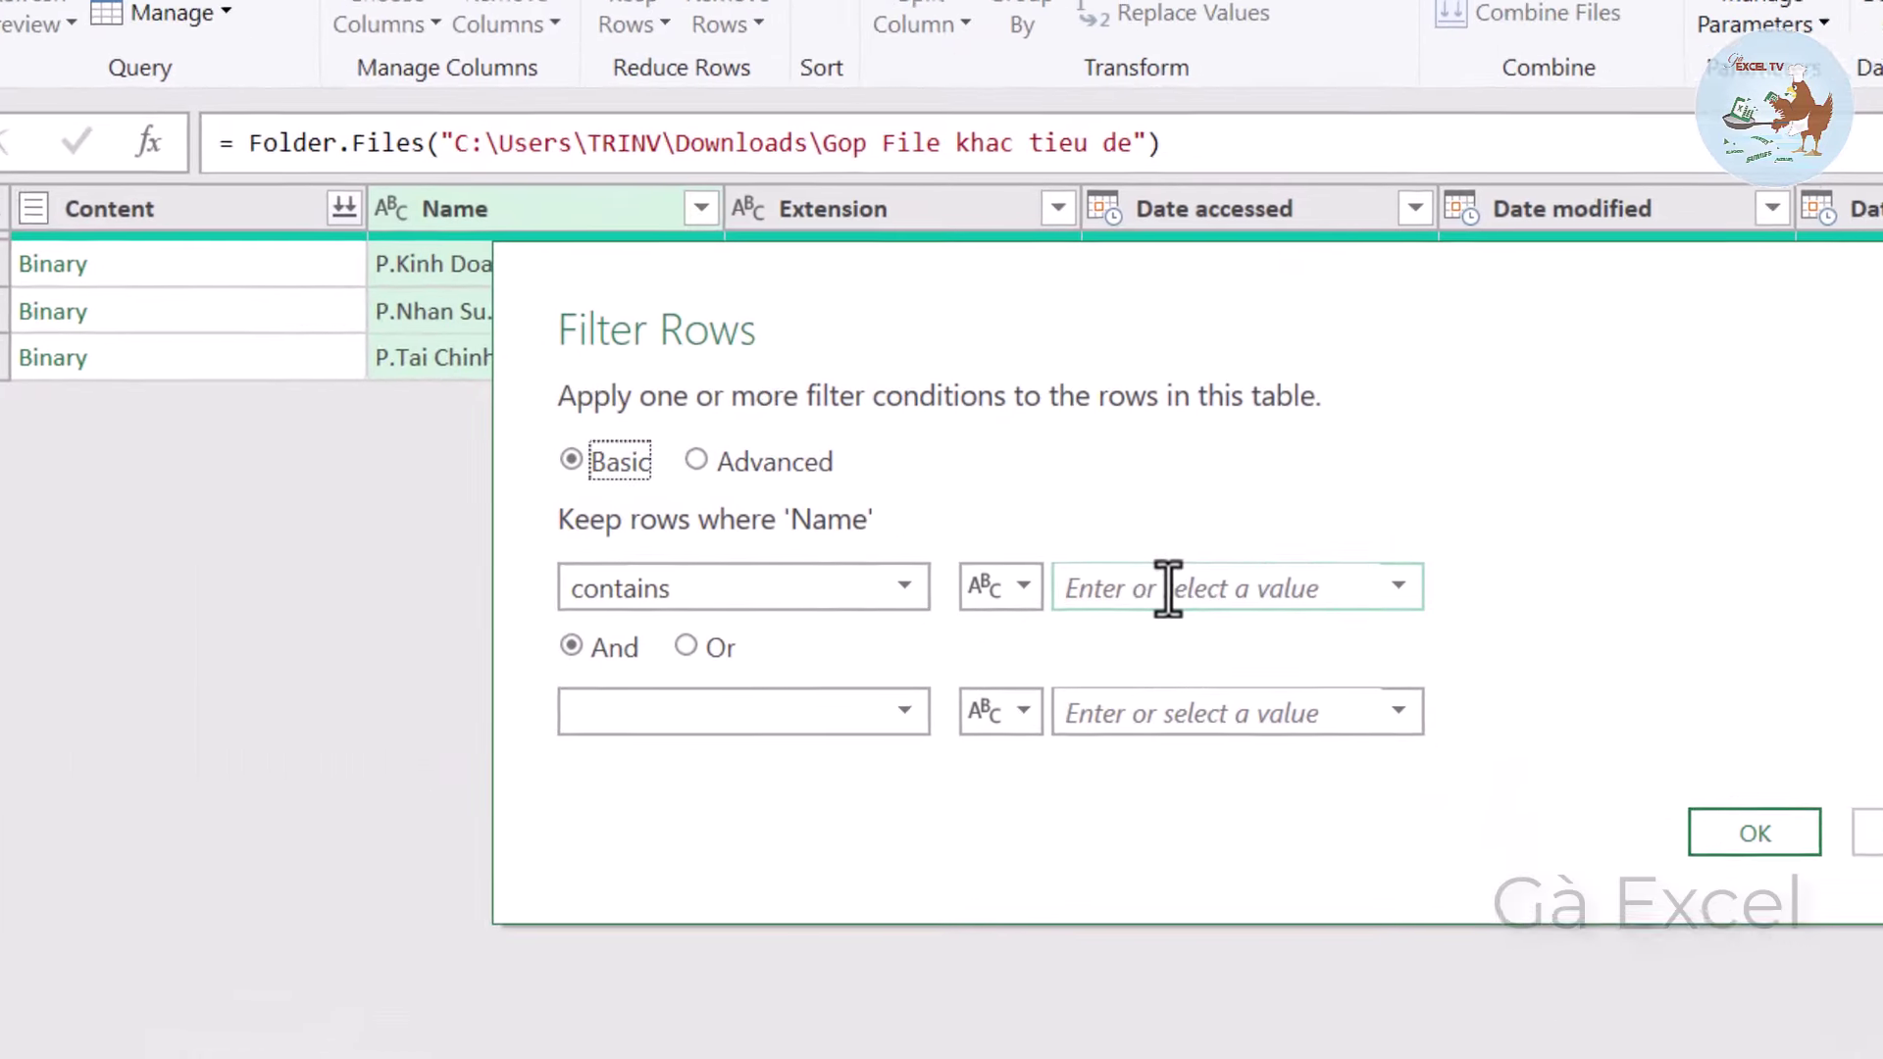
click(1168, 588)
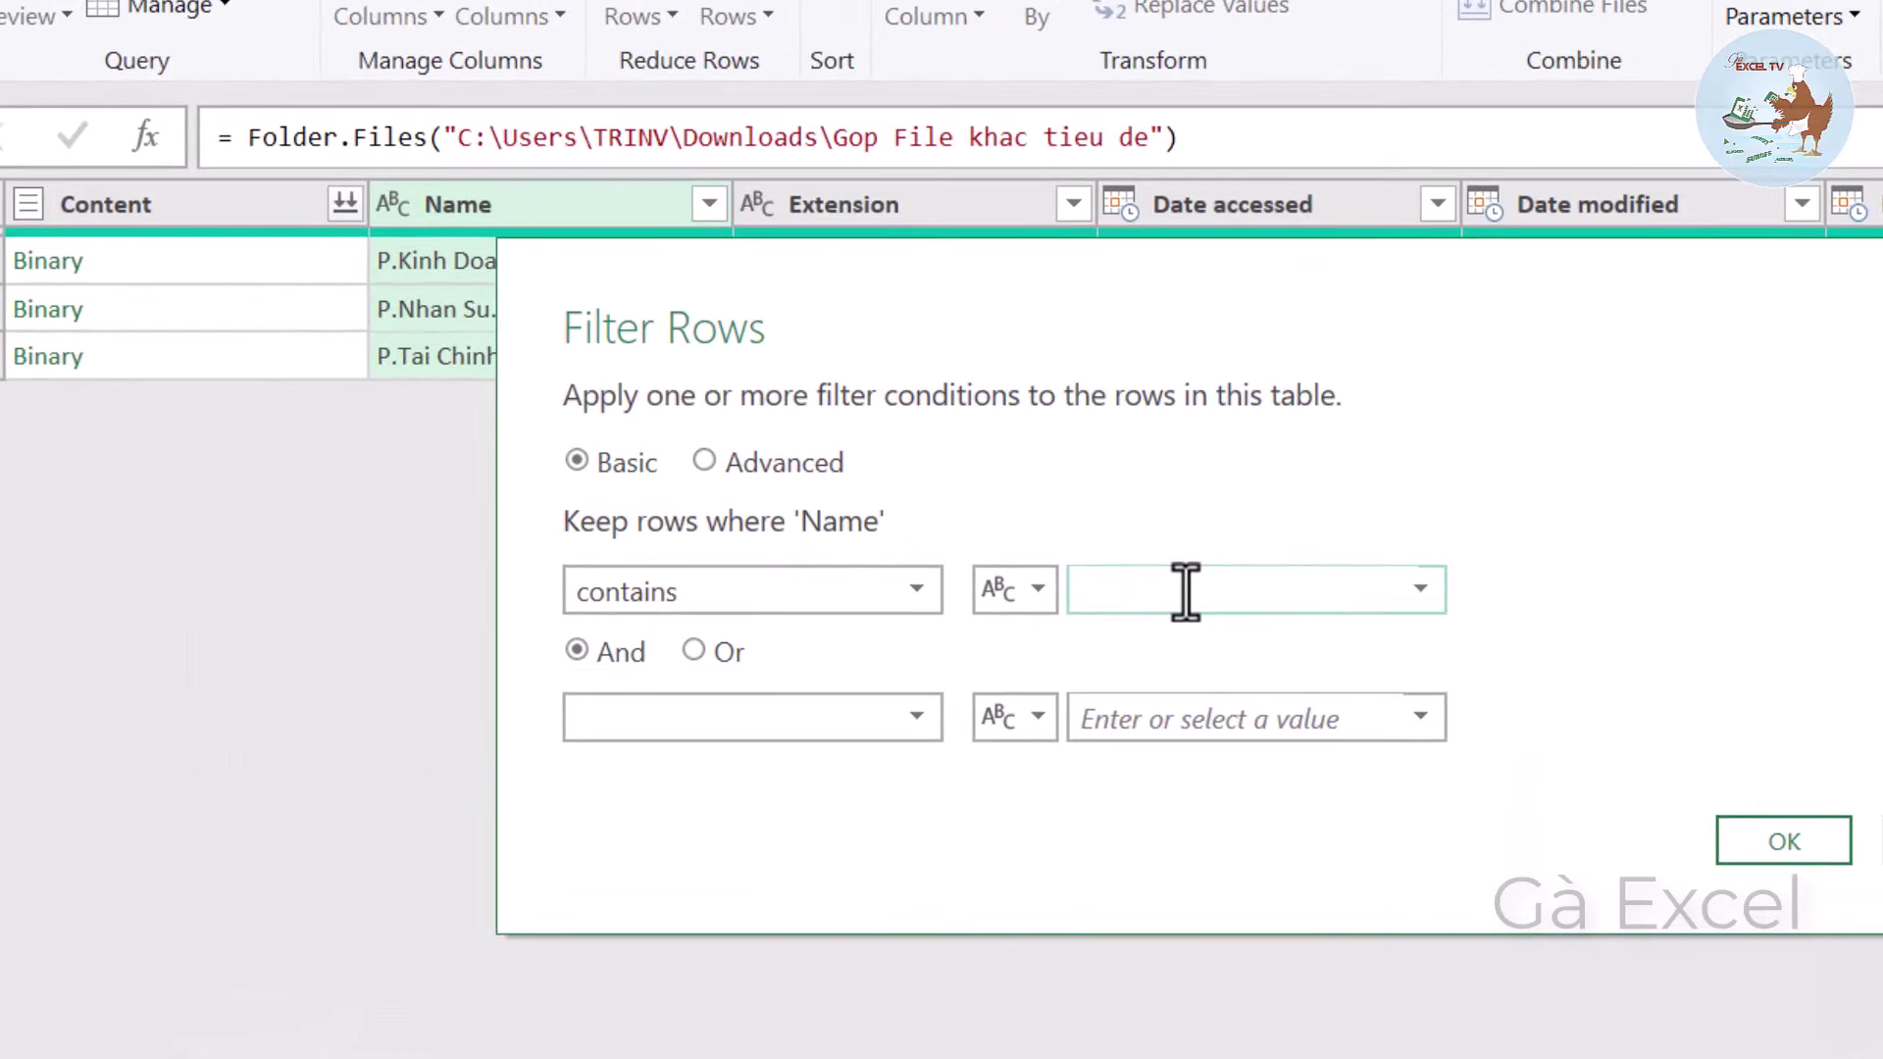
text(.xls)
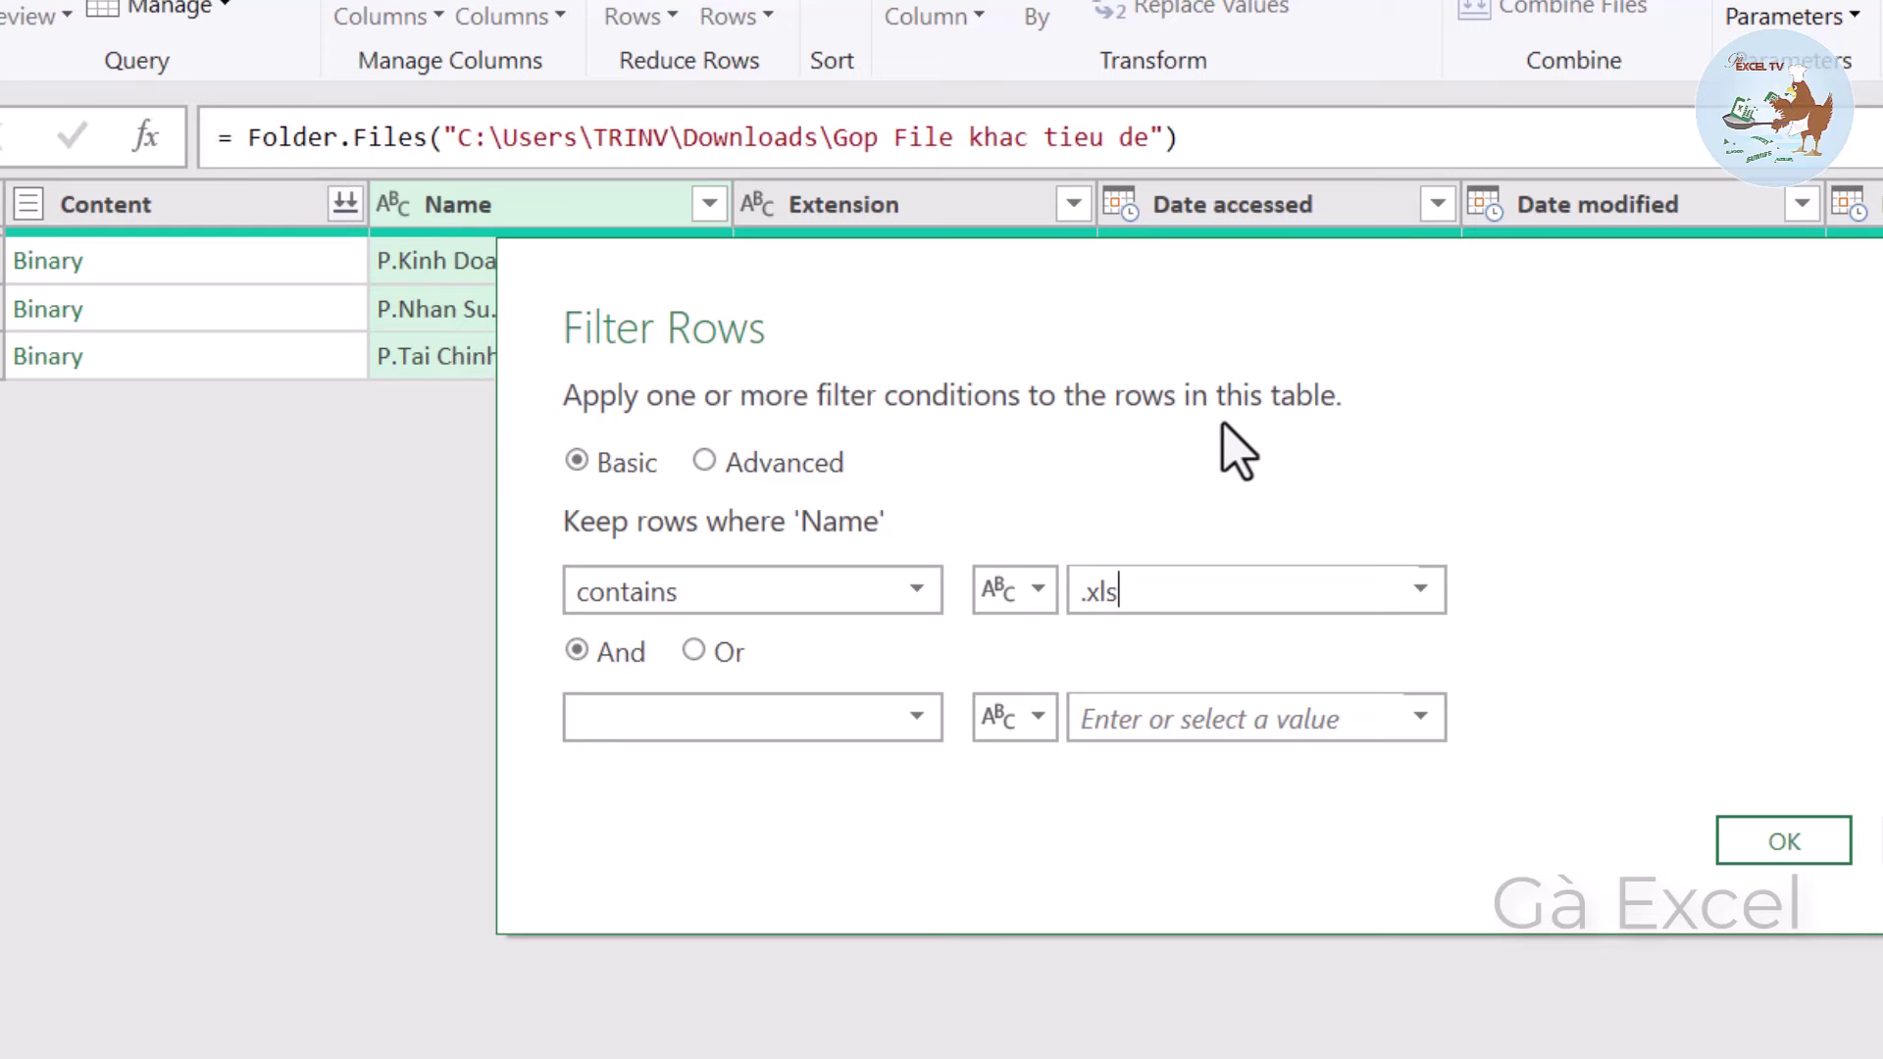
click(1799, 852)
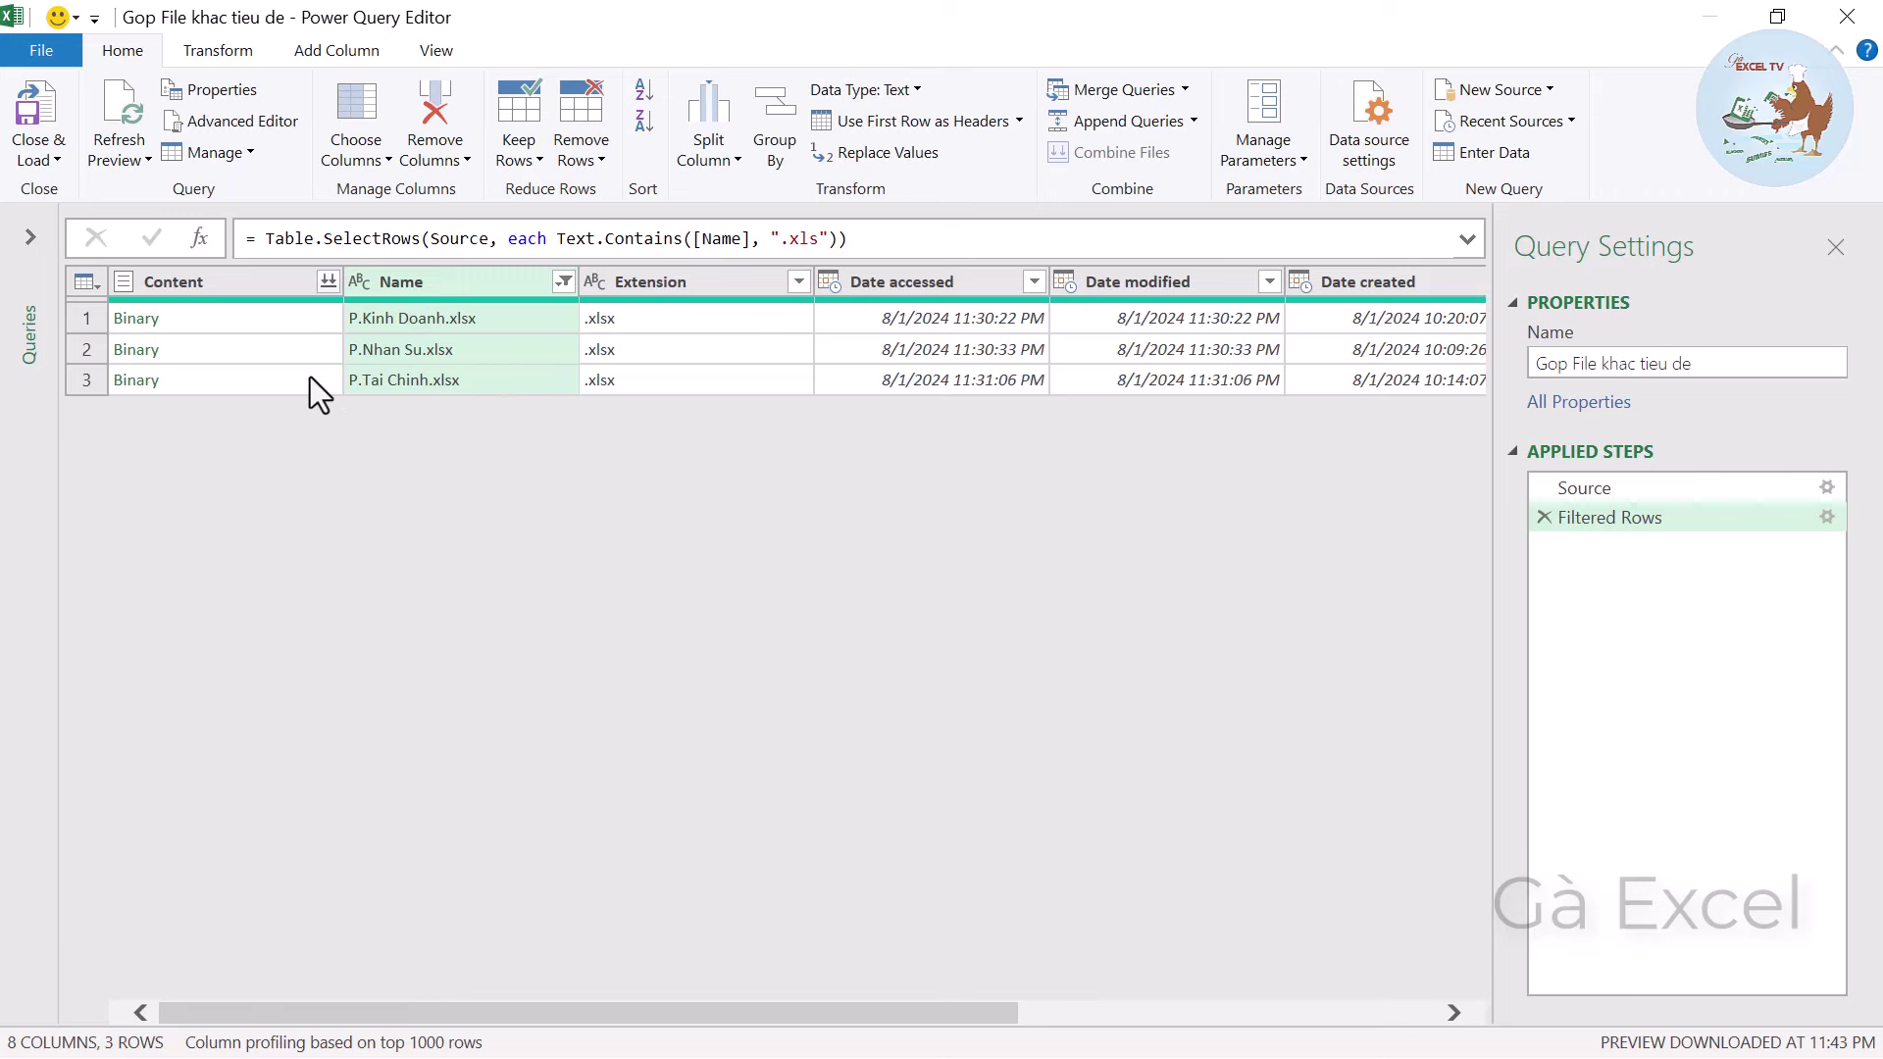
In Combine Files, keep First file as the sample and preview its Sheet1.
click(328, 284)
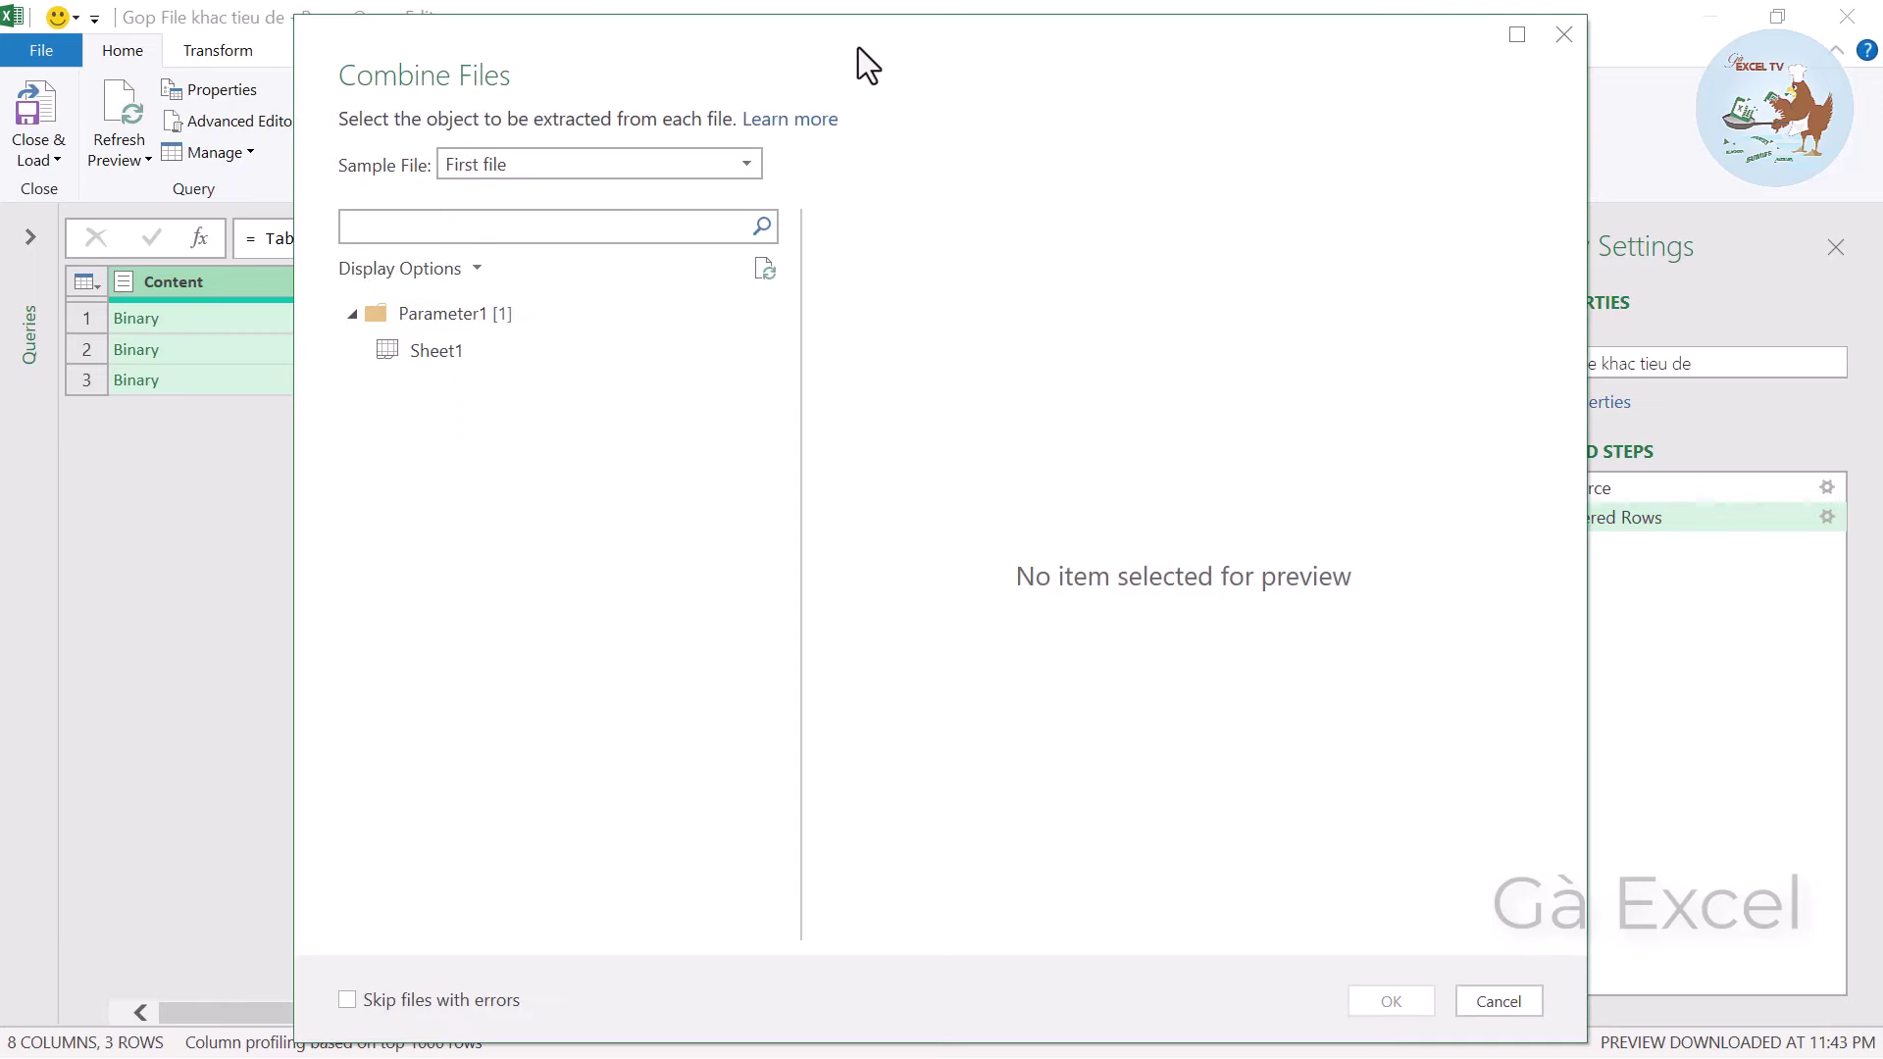
drag(857, 47, 794, 76)
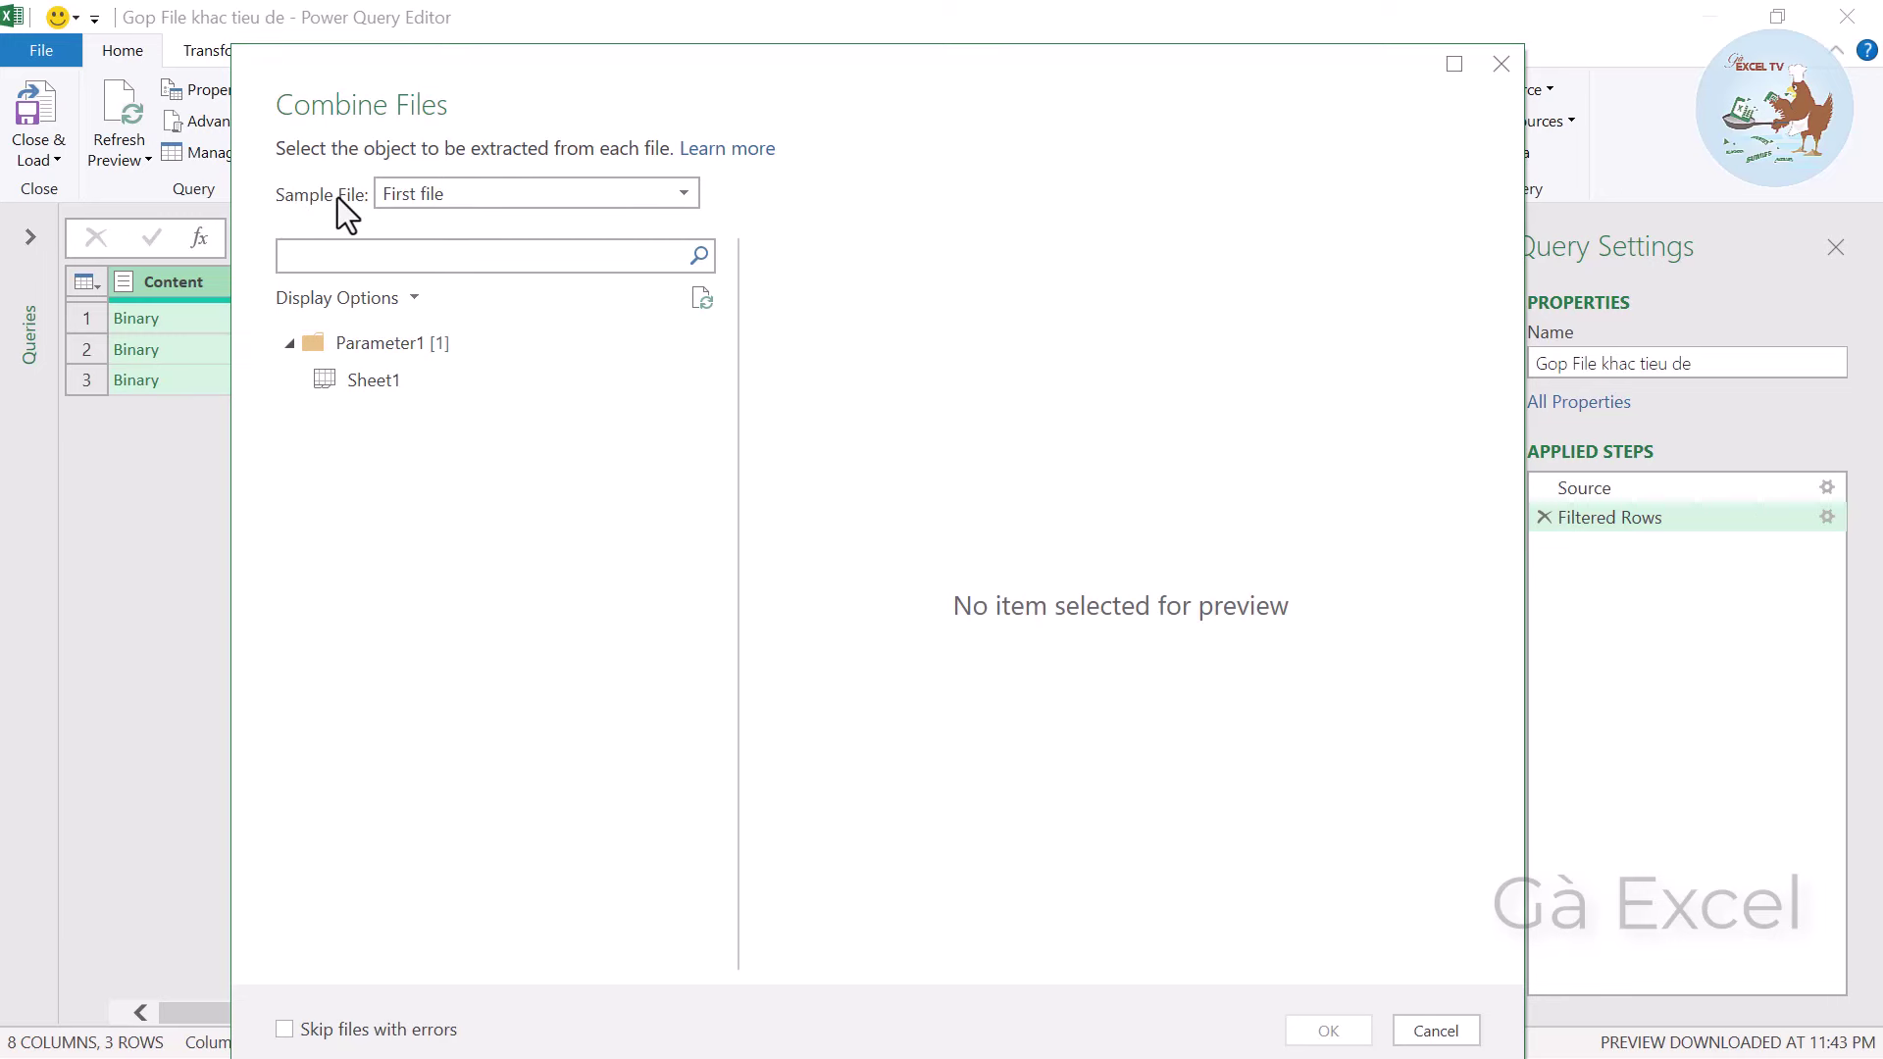
click(514, 203)
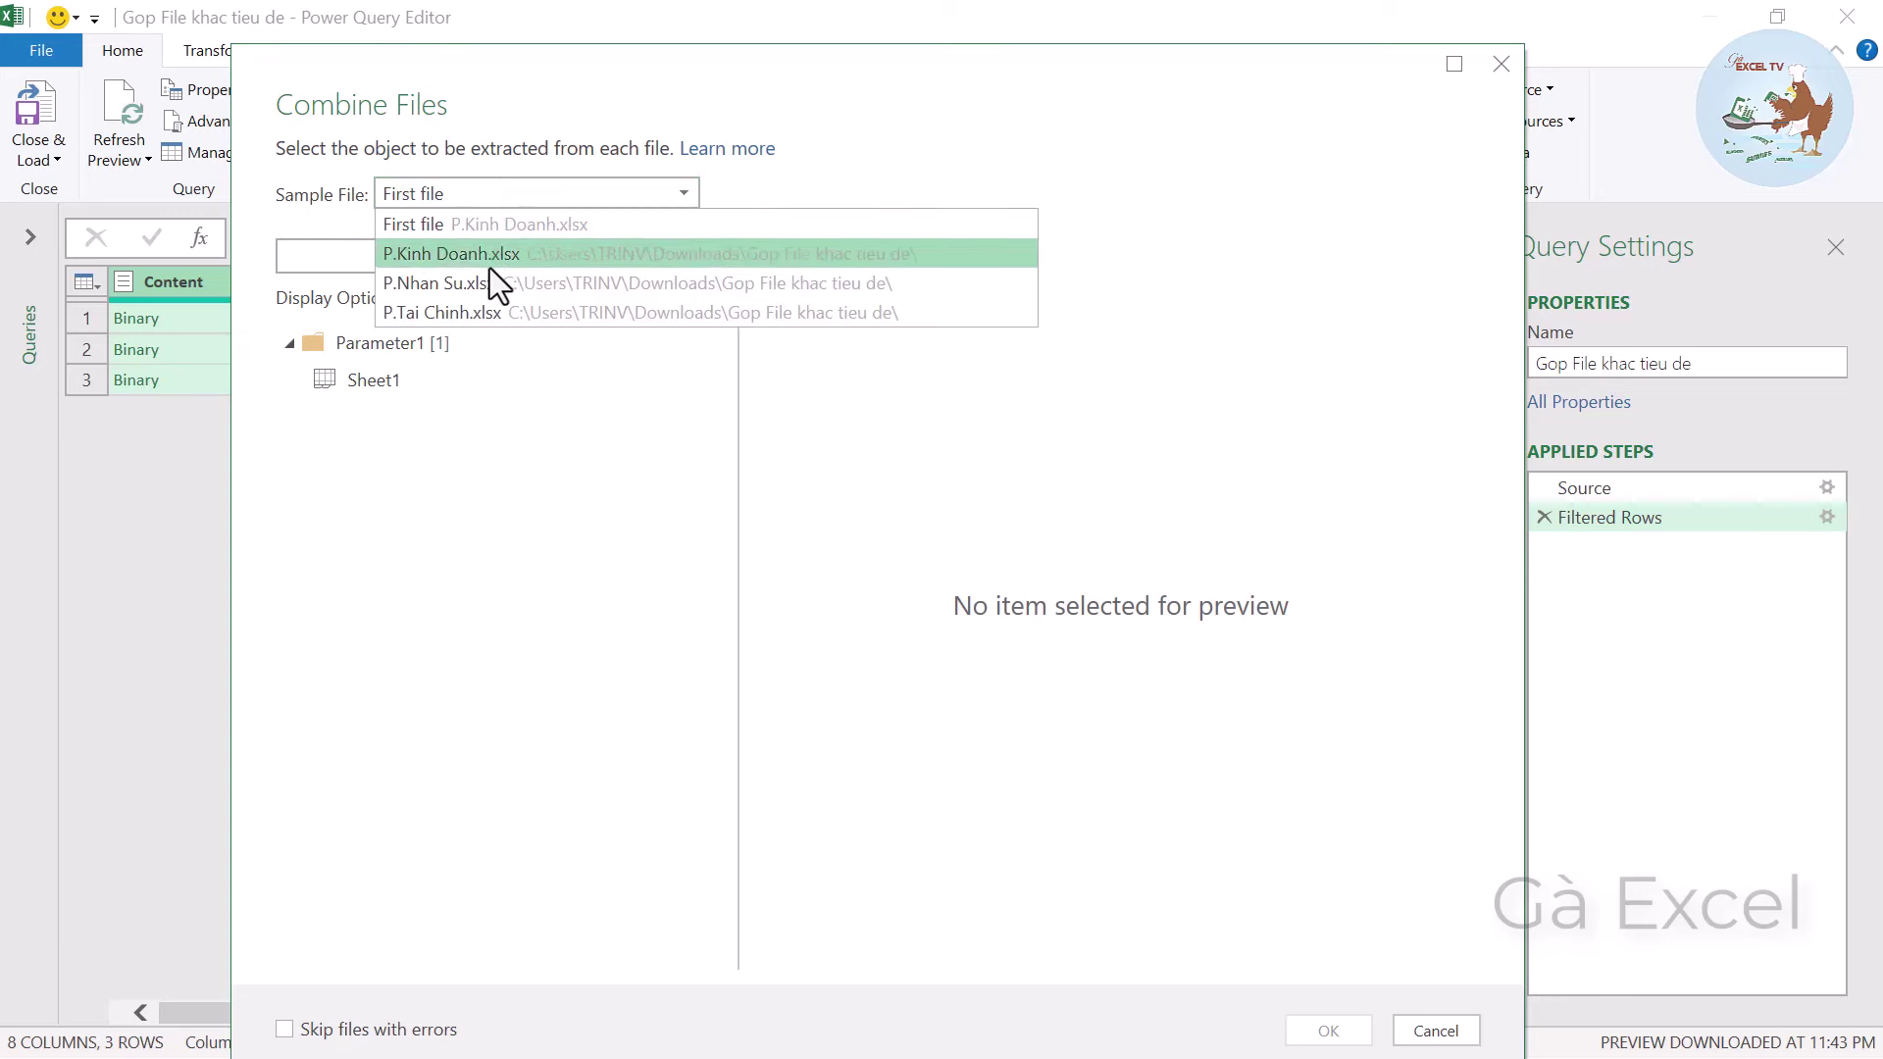
click(455, 232)
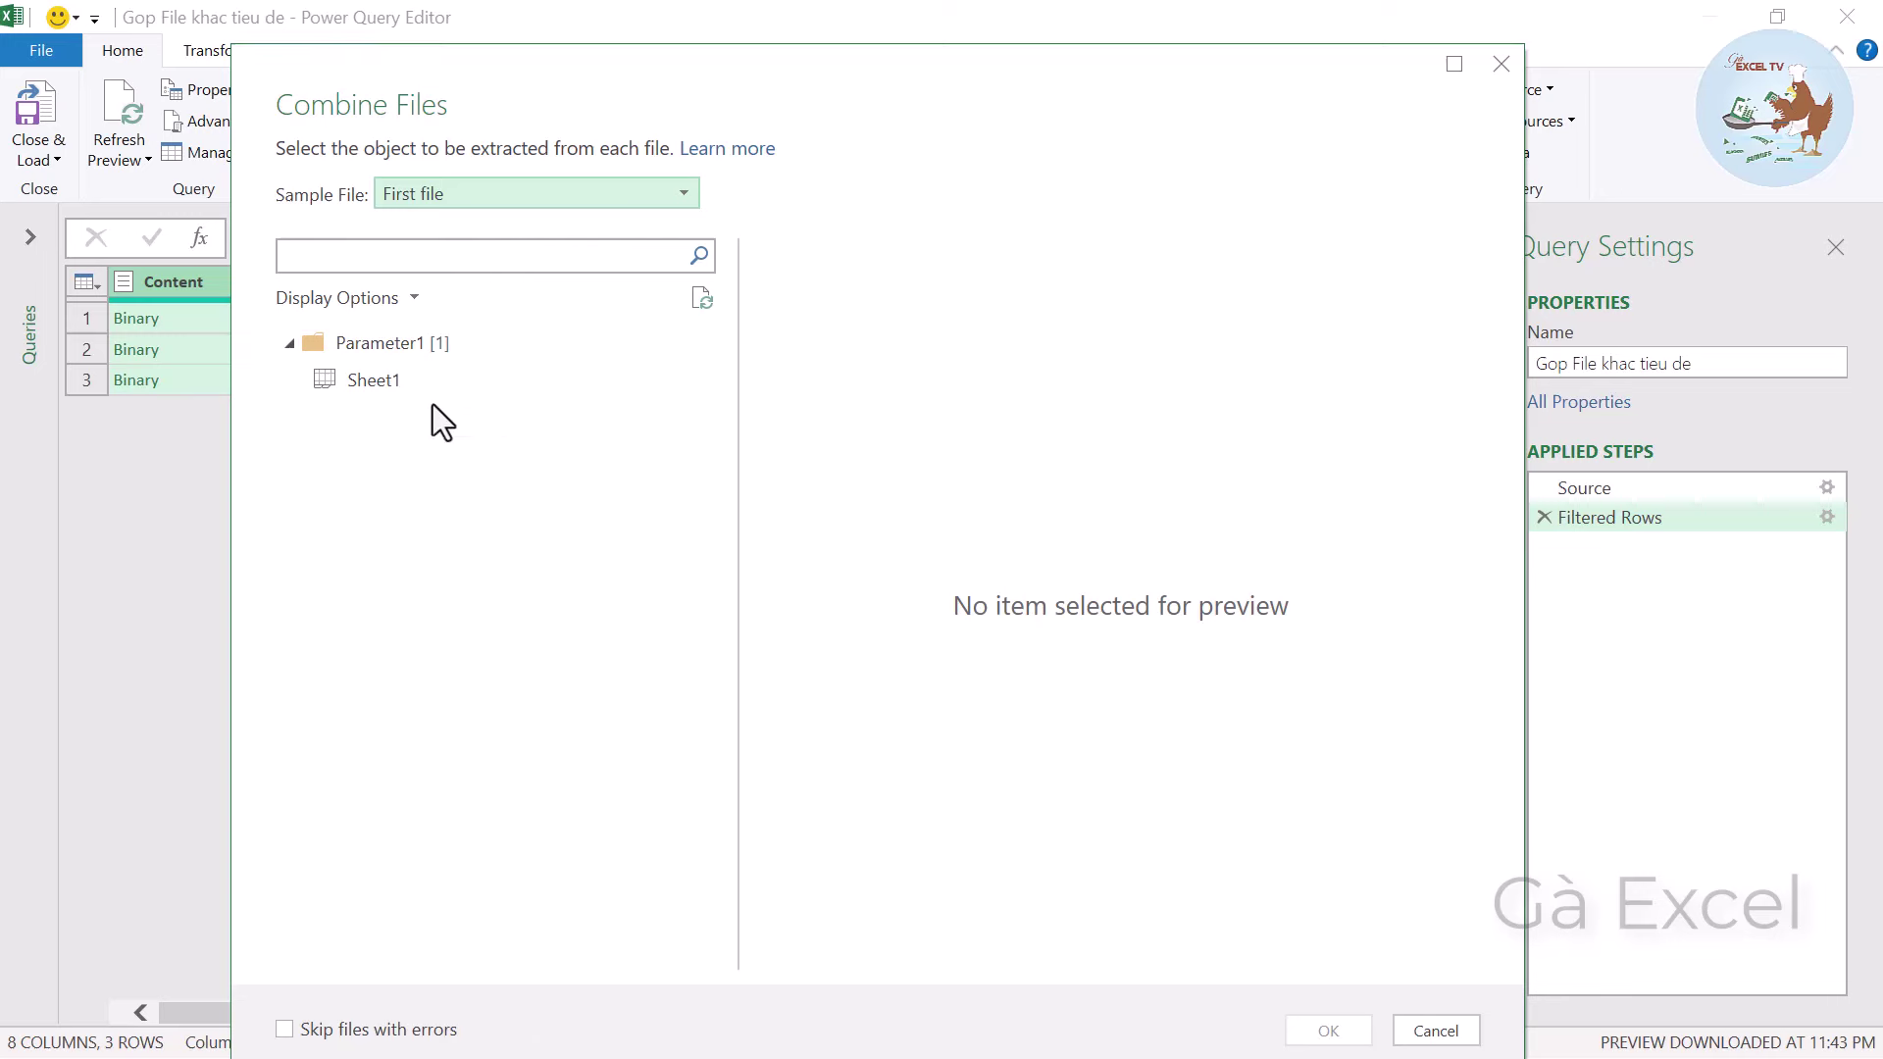
click(428, 377)
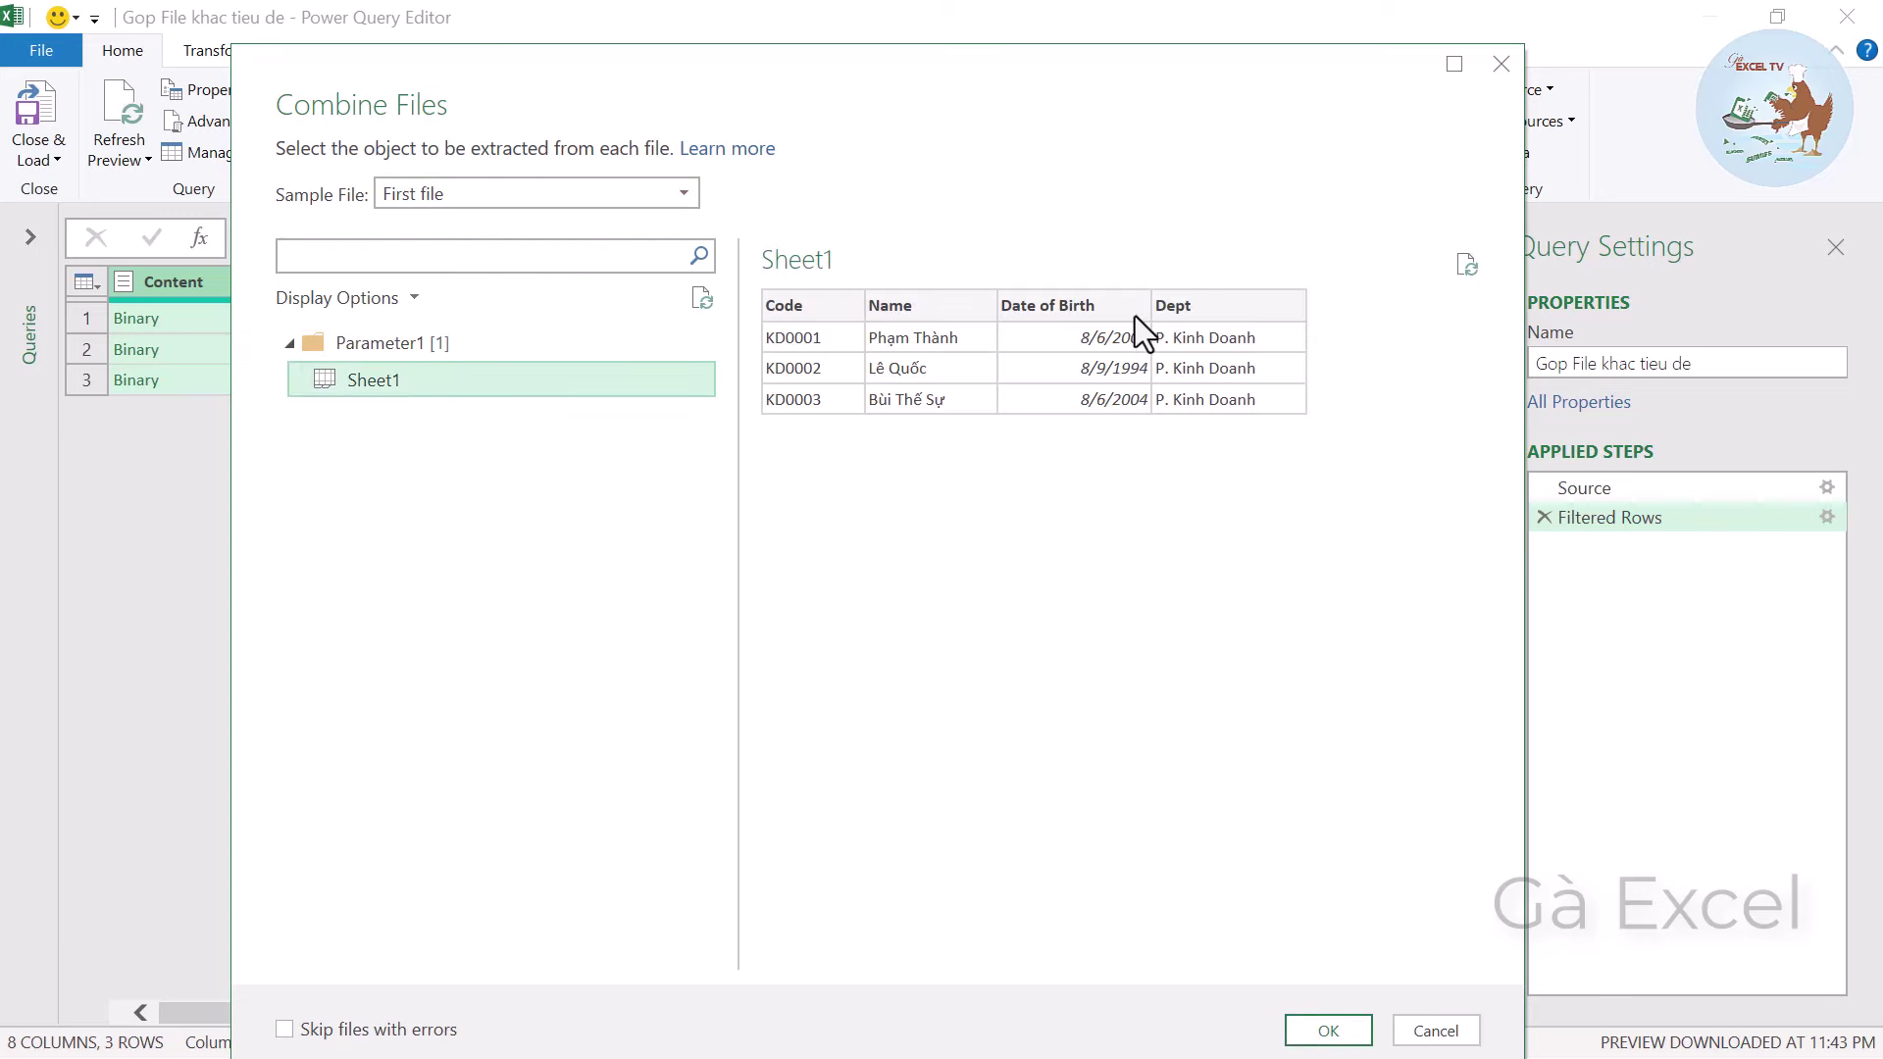
Compare P.Nhan Su.xlsx's Sheet1, then revert to First file and combine using Sheet1.
click(684, 195)
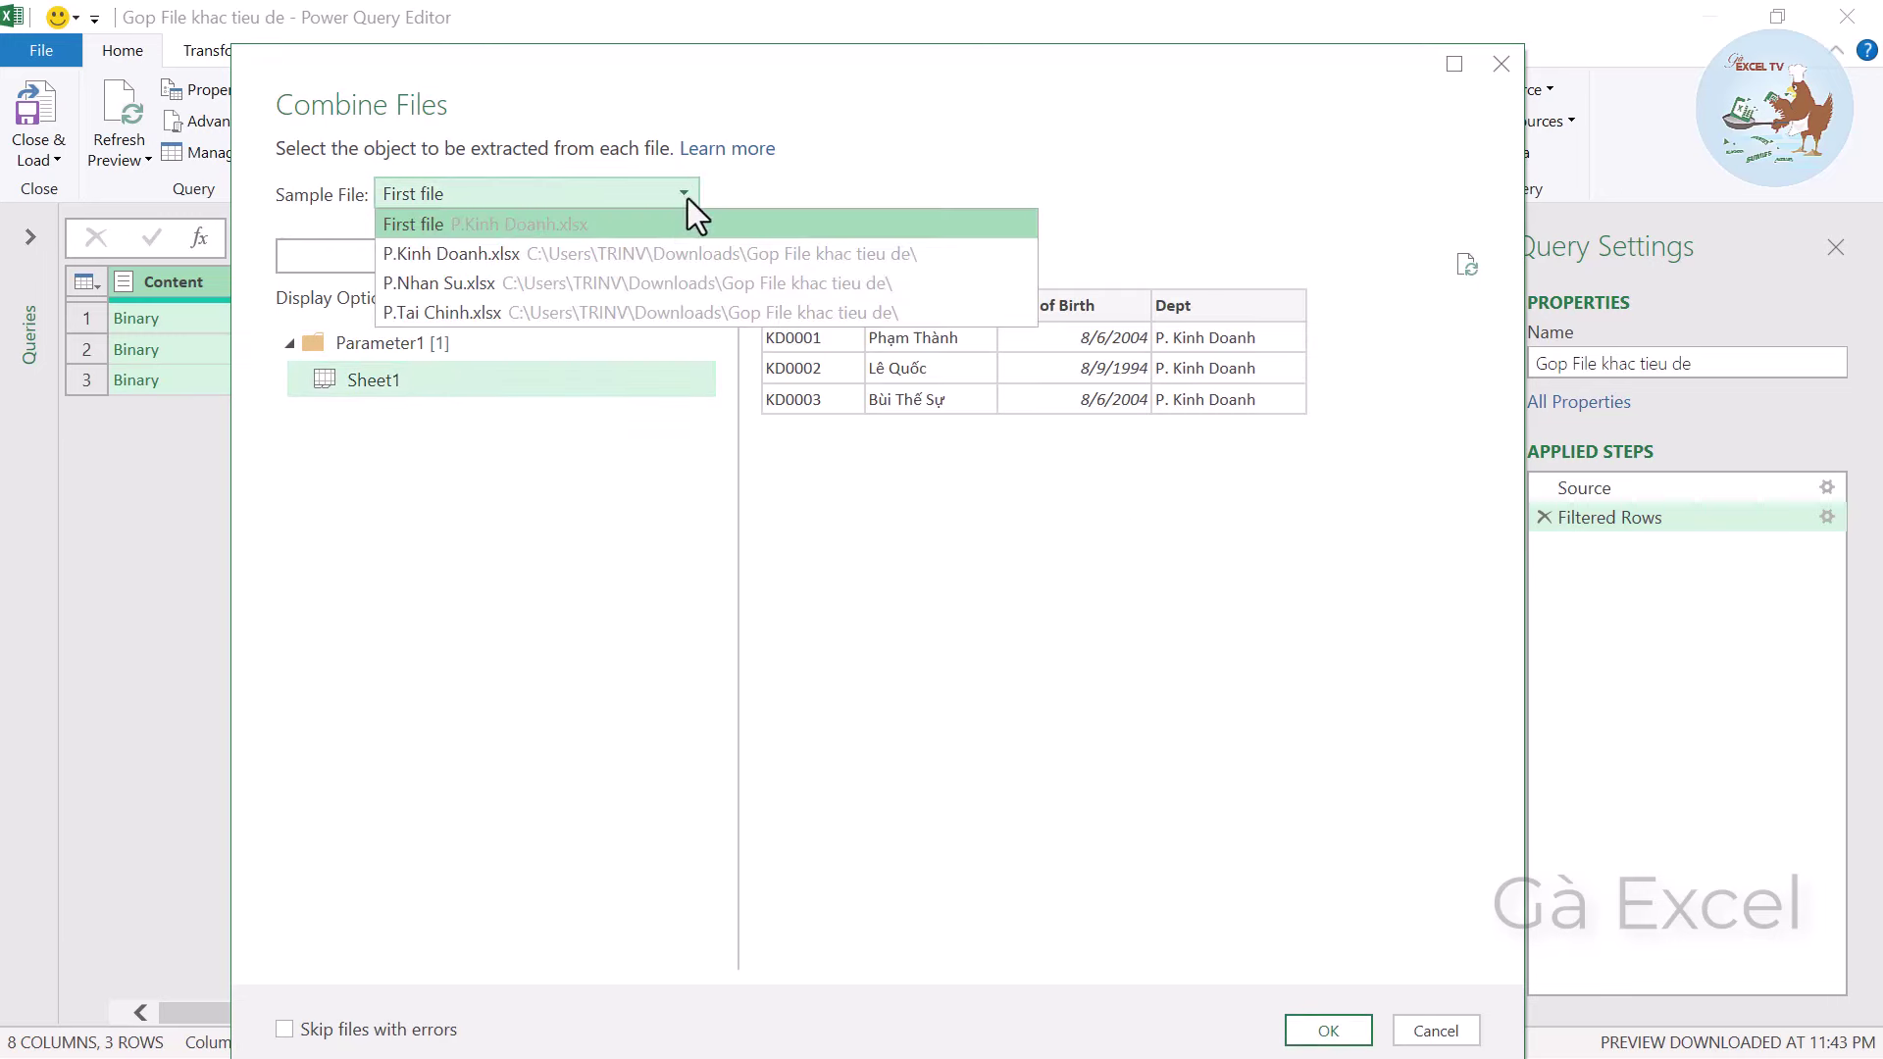
click(609, 284)
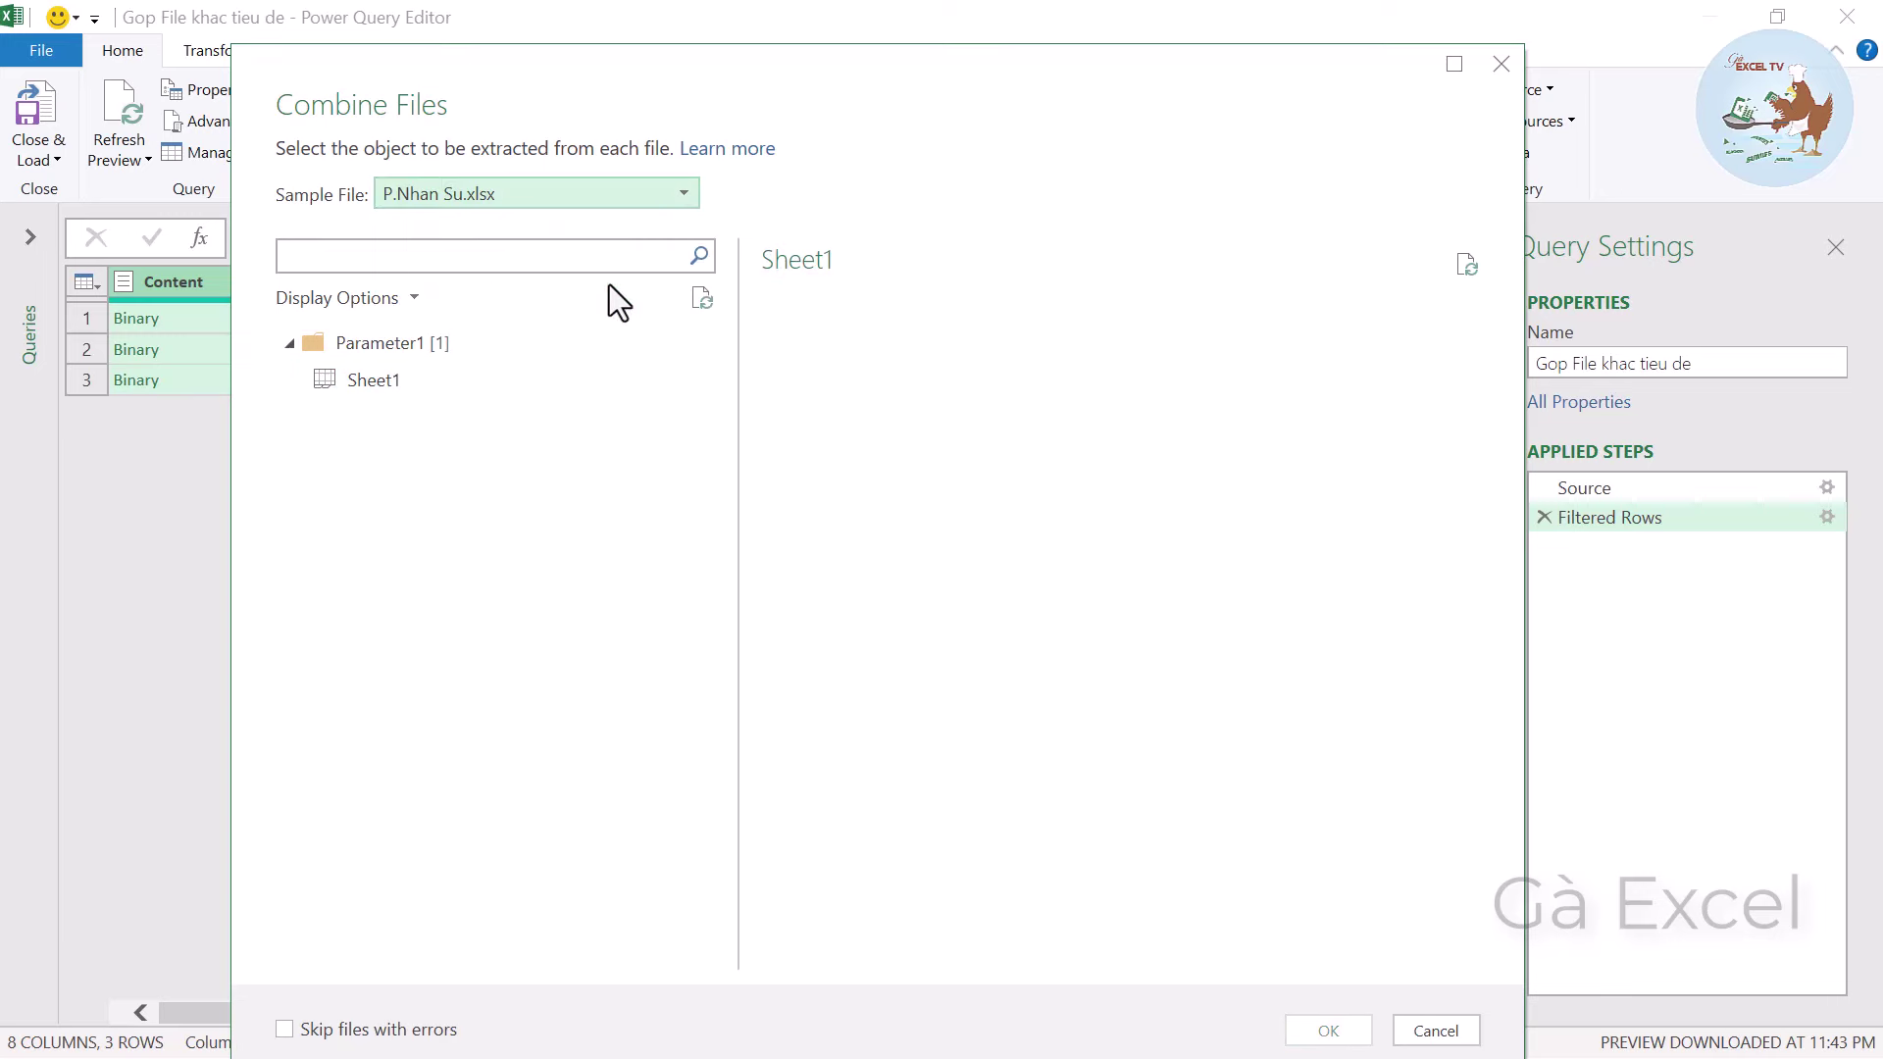
click(405, 385)
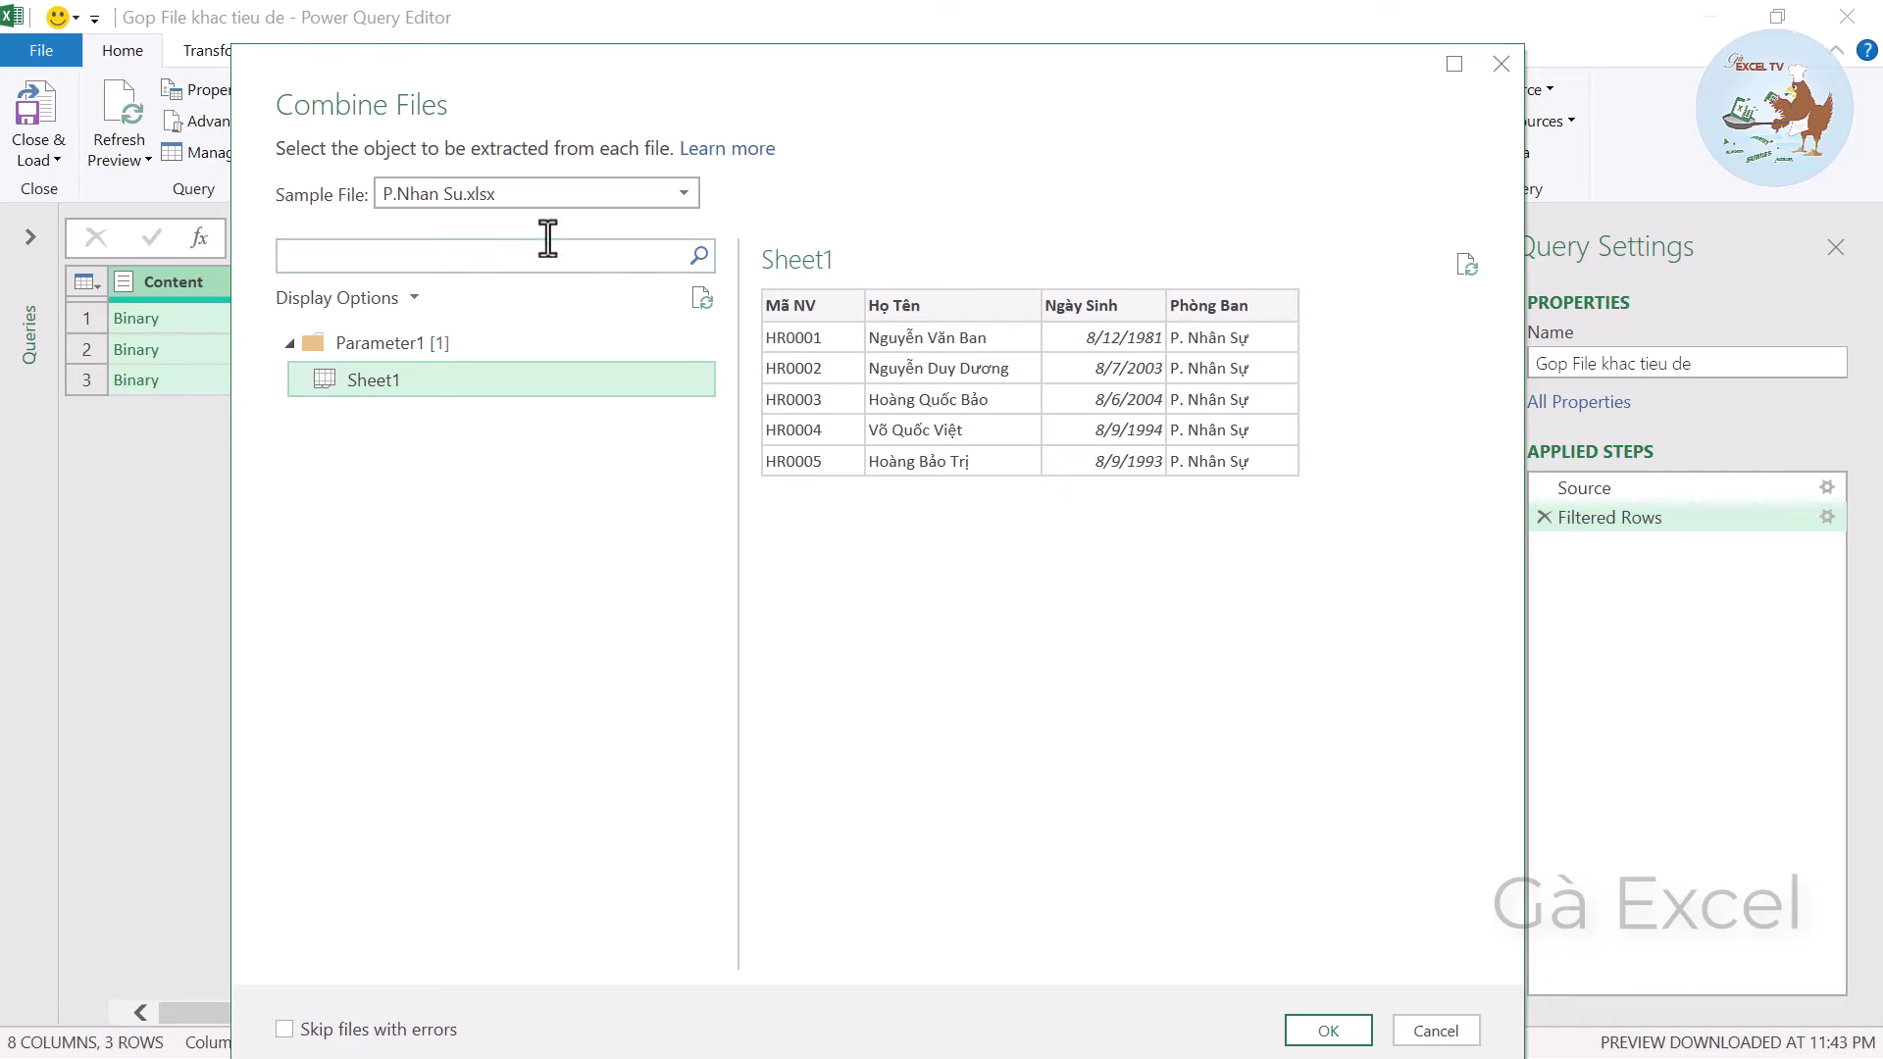
click(509, 201)
click(510, 230)
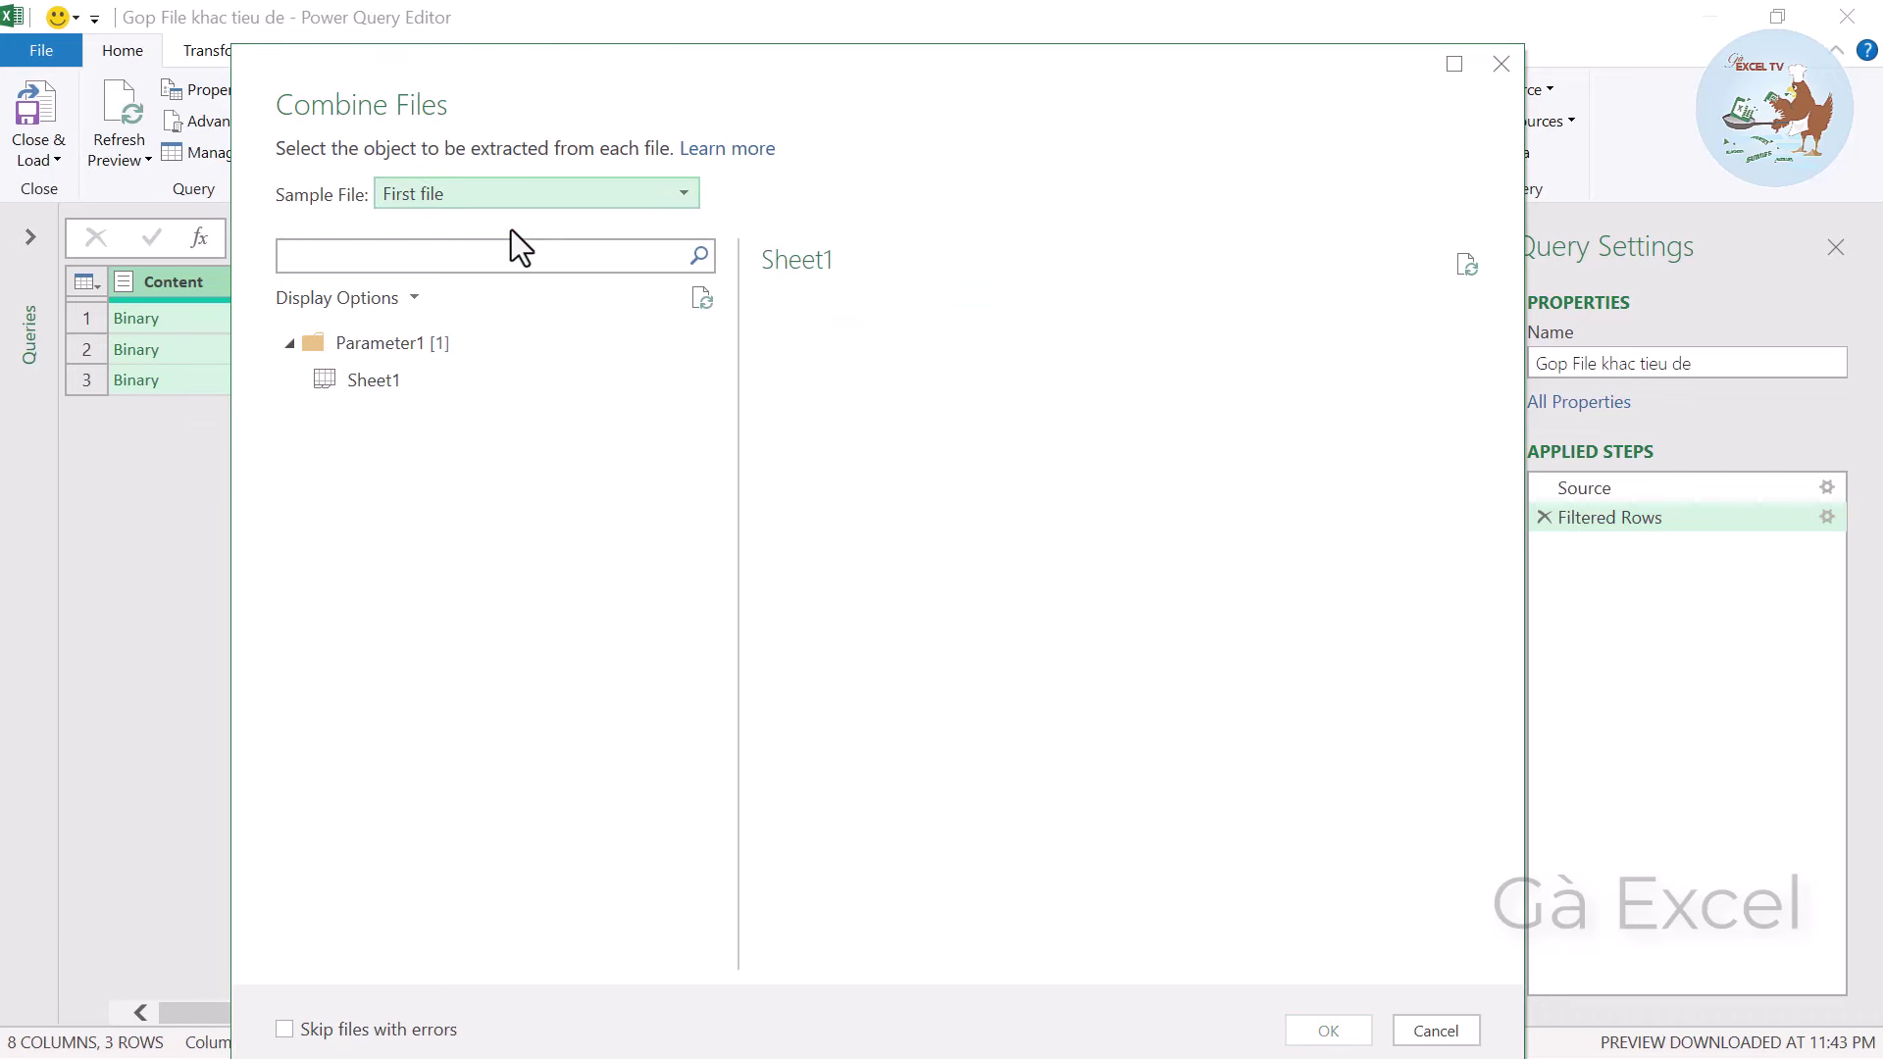
click(408, 388)
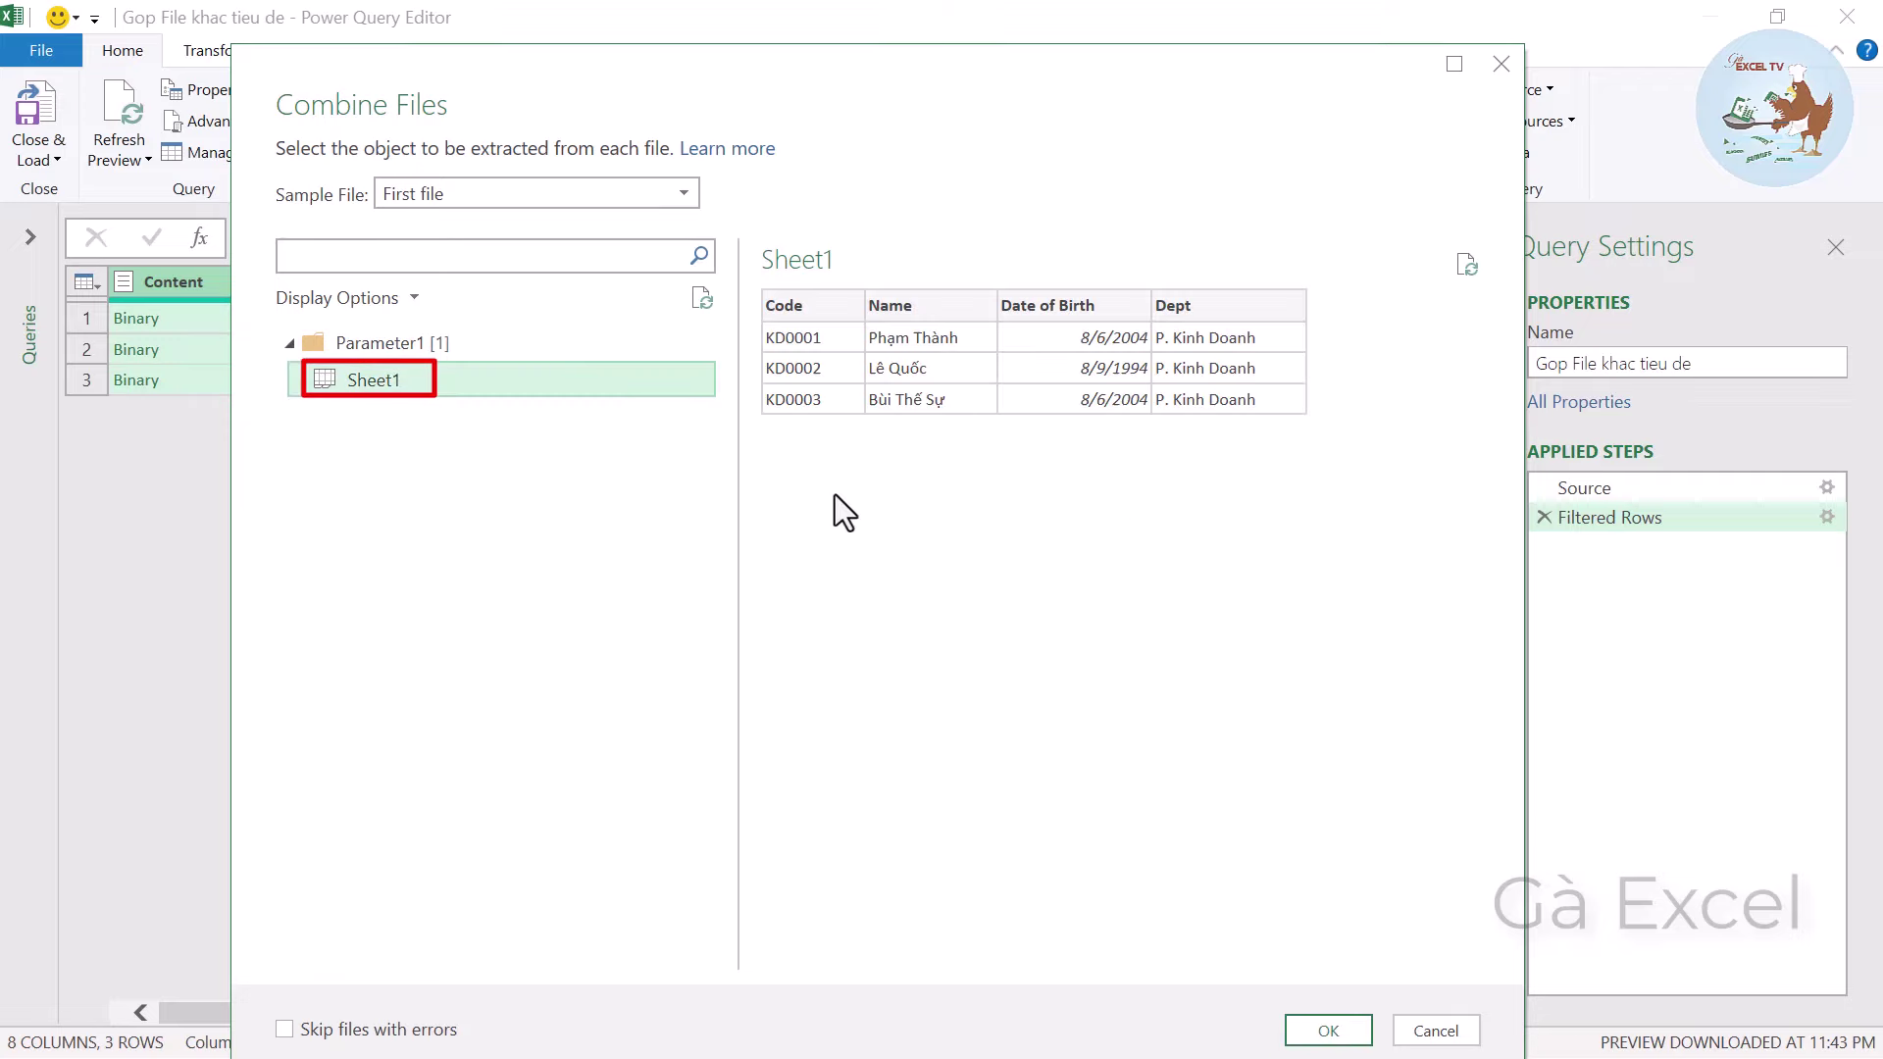
click(1349, 1023)
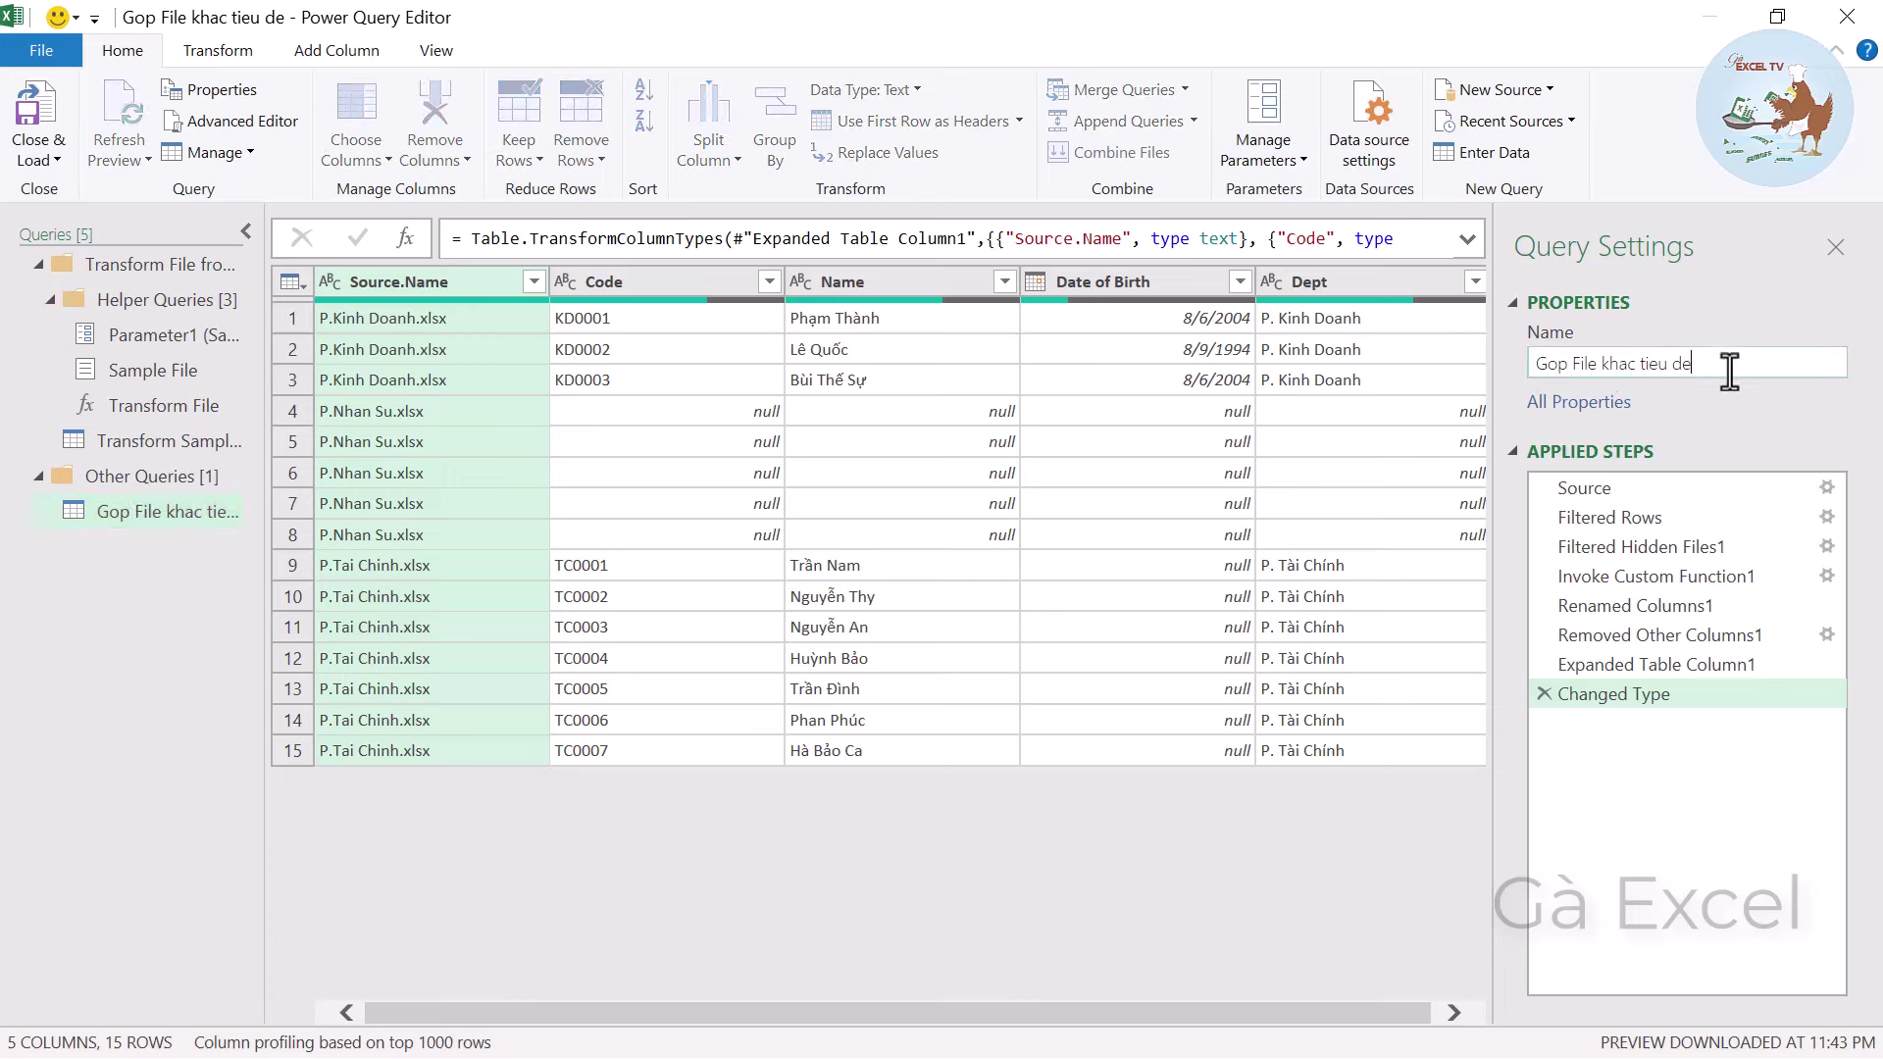
Rename the combined query to 'Gop File Khac Tieu De'.
drag(1726, 370, 1475, 367)
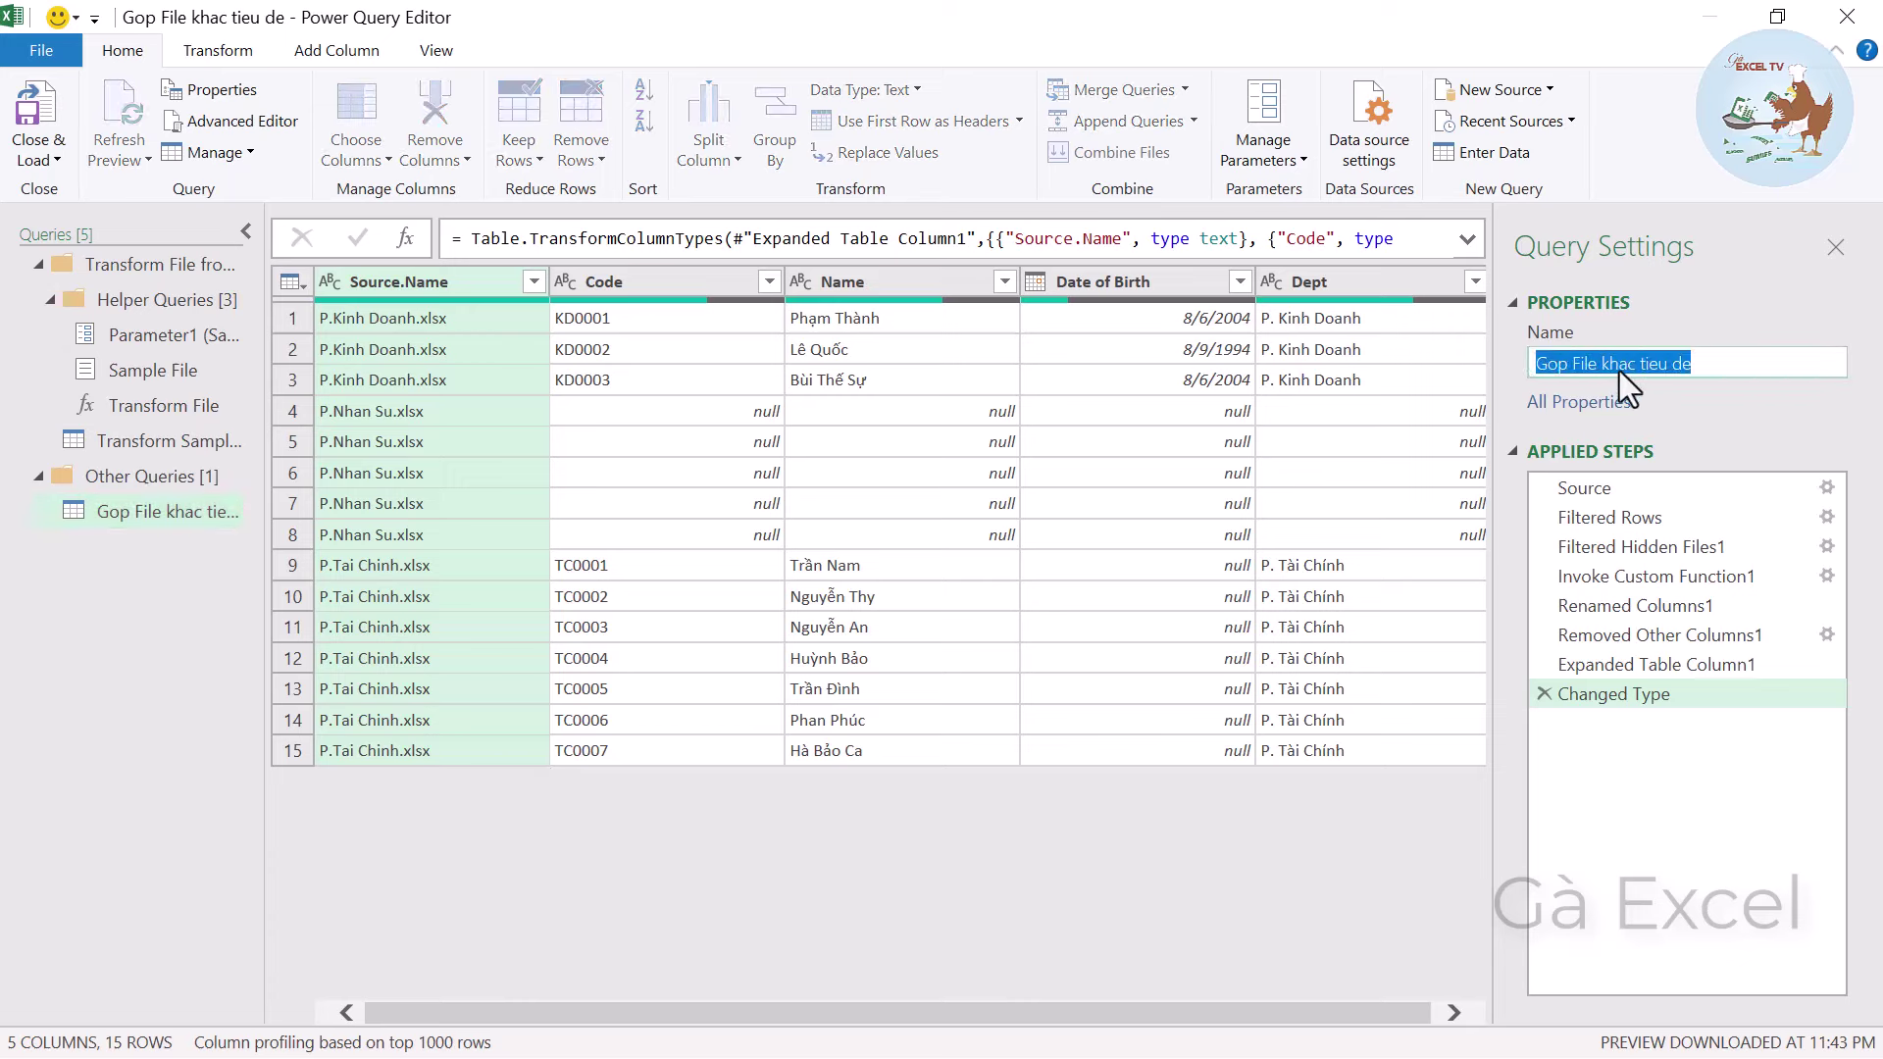
text(Go)
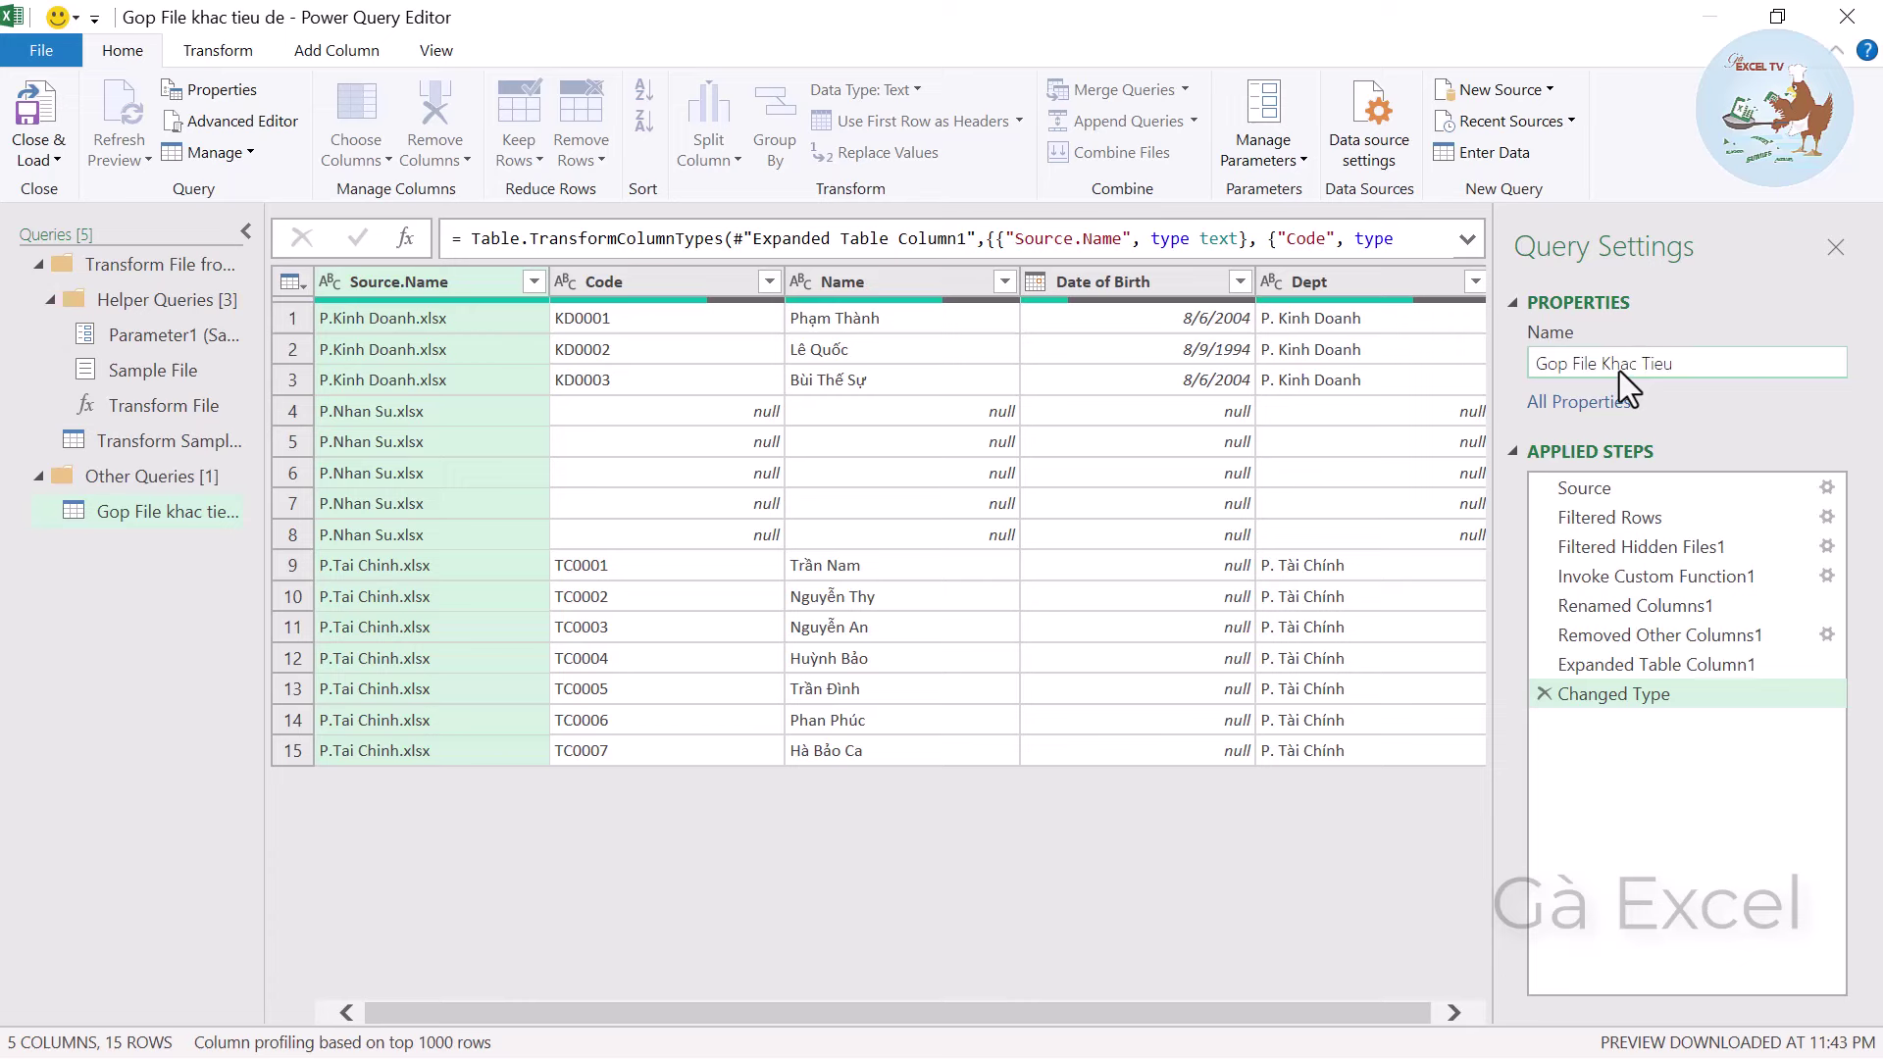
text(De)
Delete Transform Sample File's Promoted Headers step so Code, Name, Date of Birth, Dept become row 1.
click(180, 444)
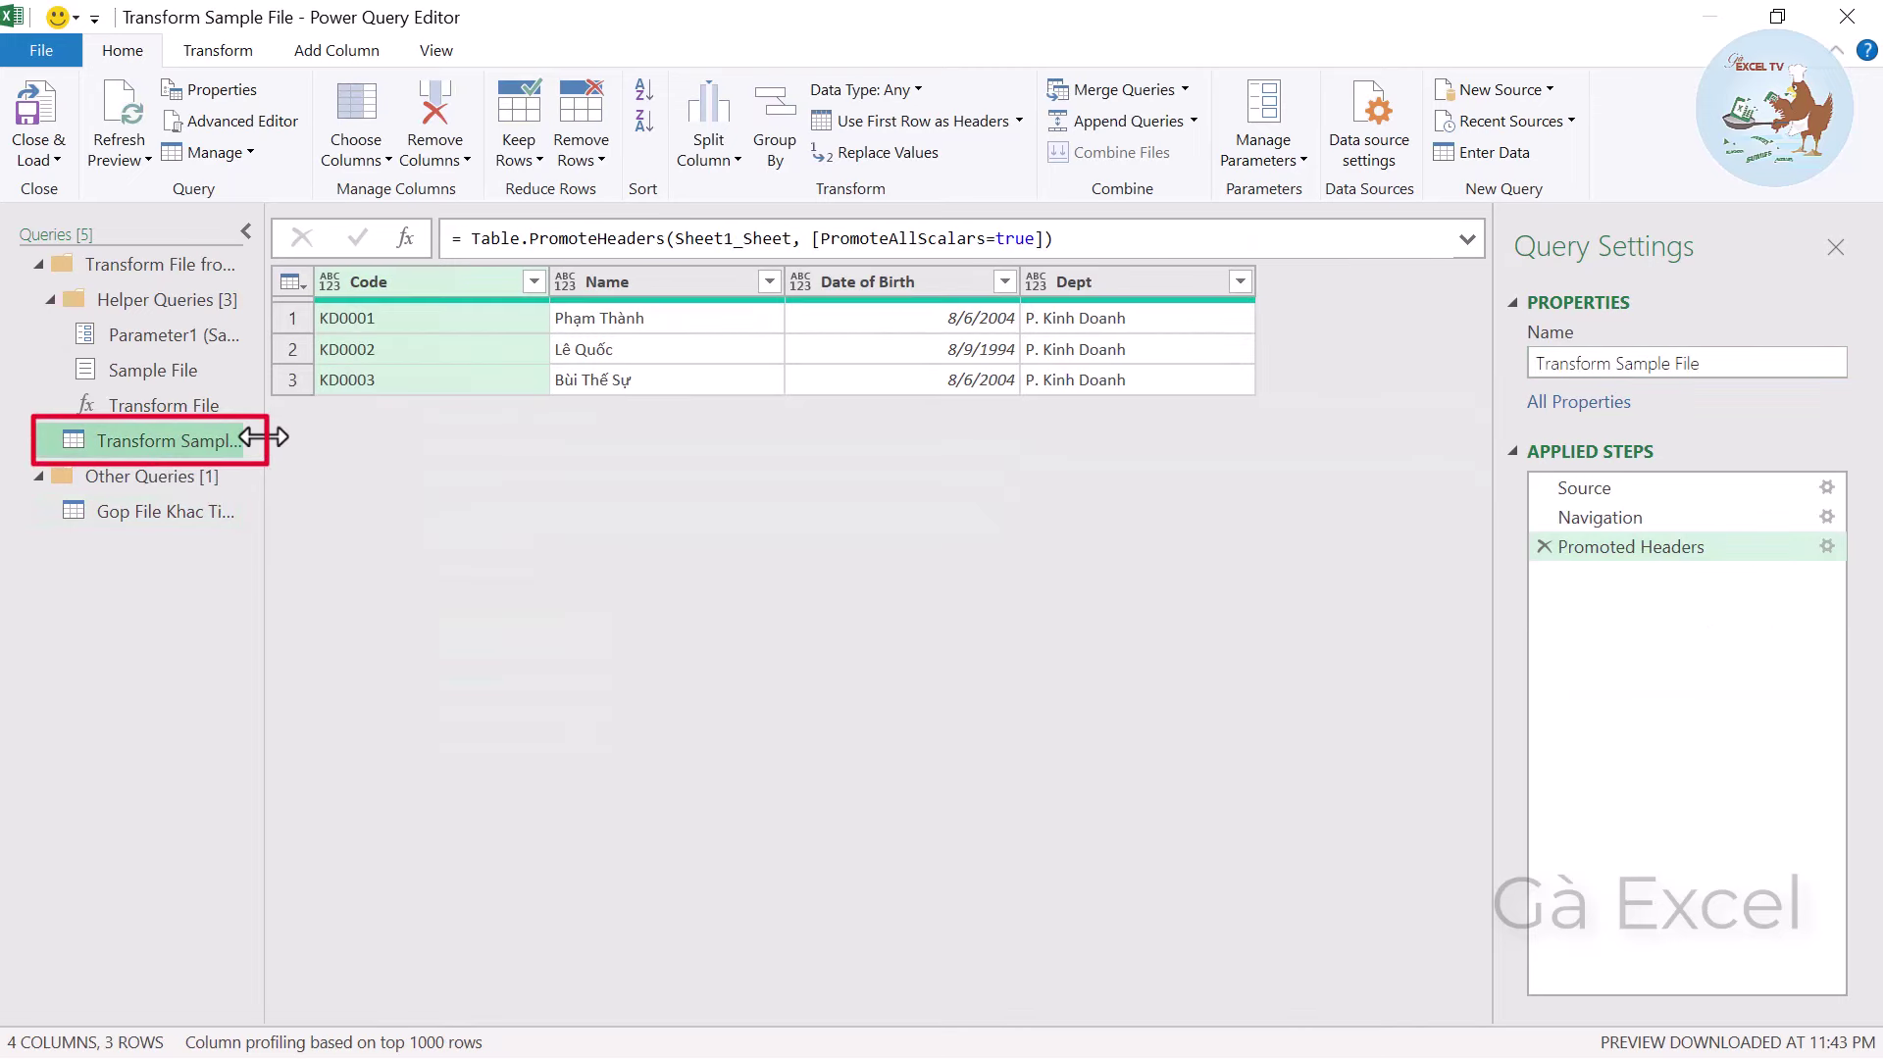
drag(264, 438, 423, 447)
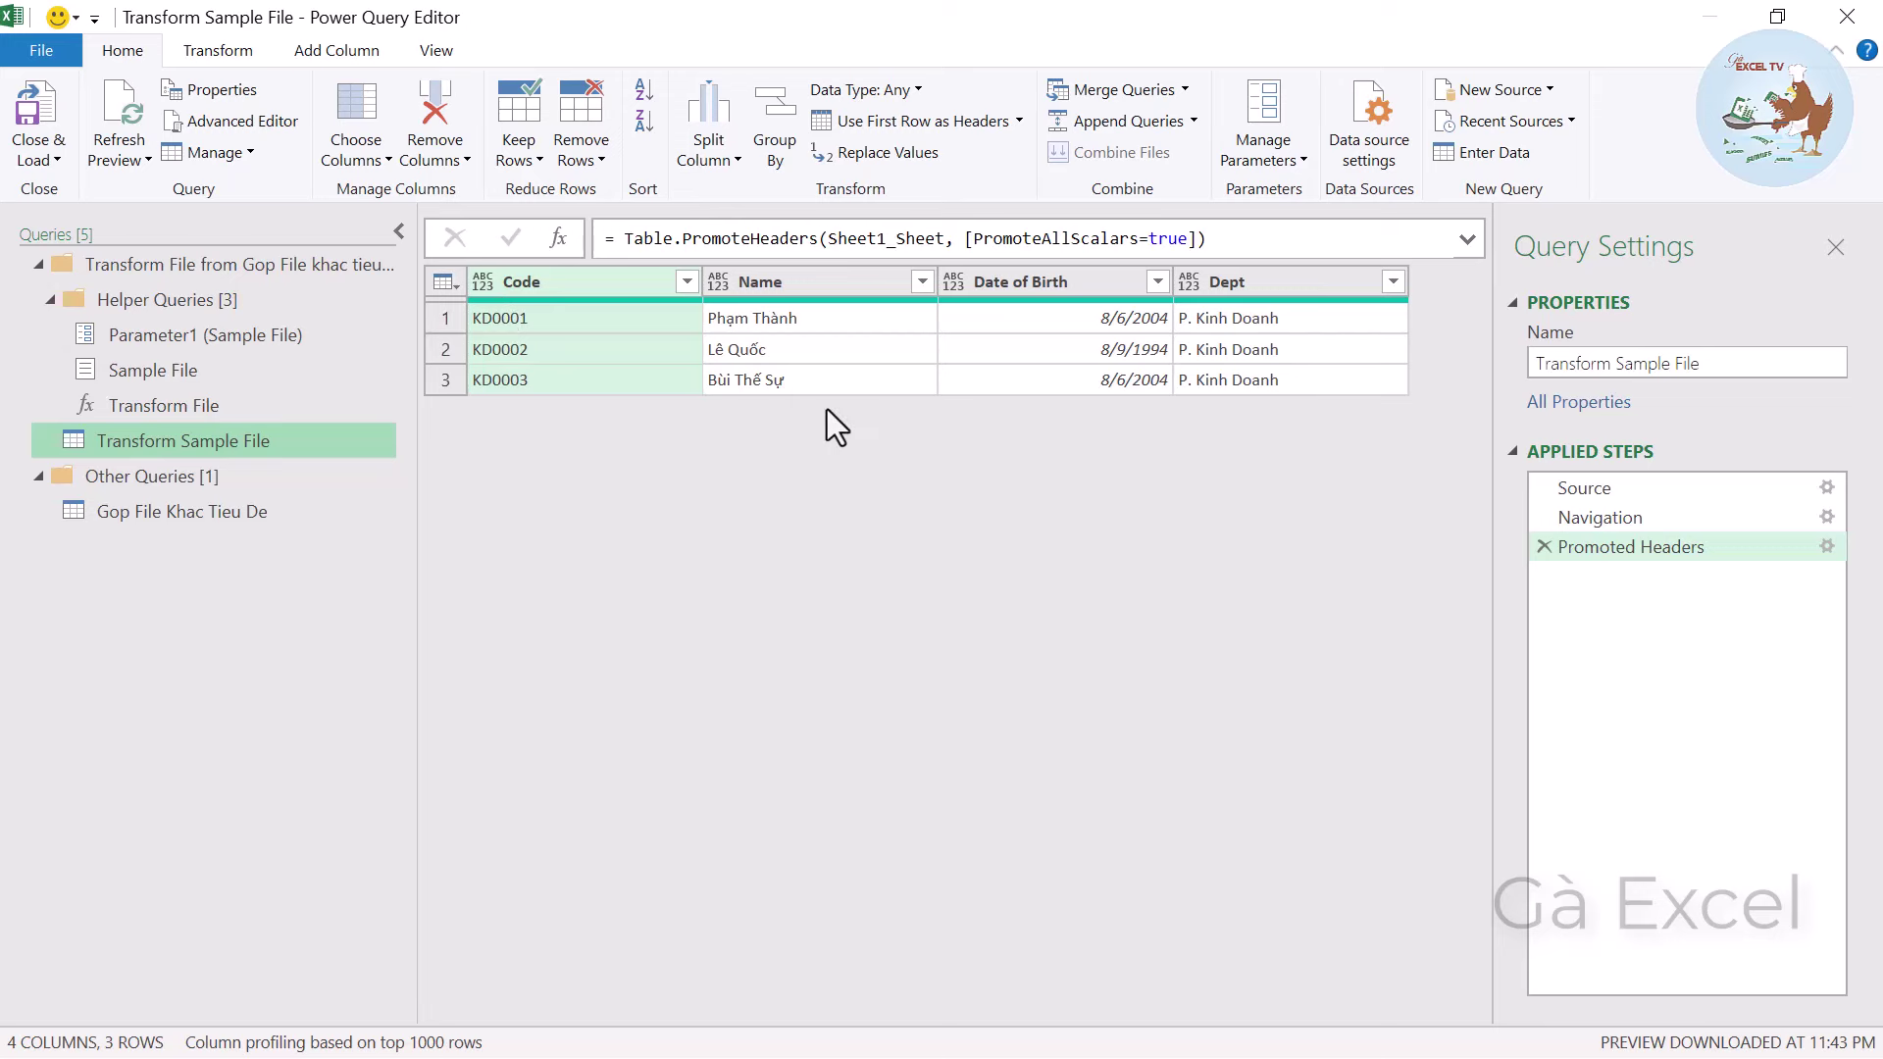
key(alt+t)
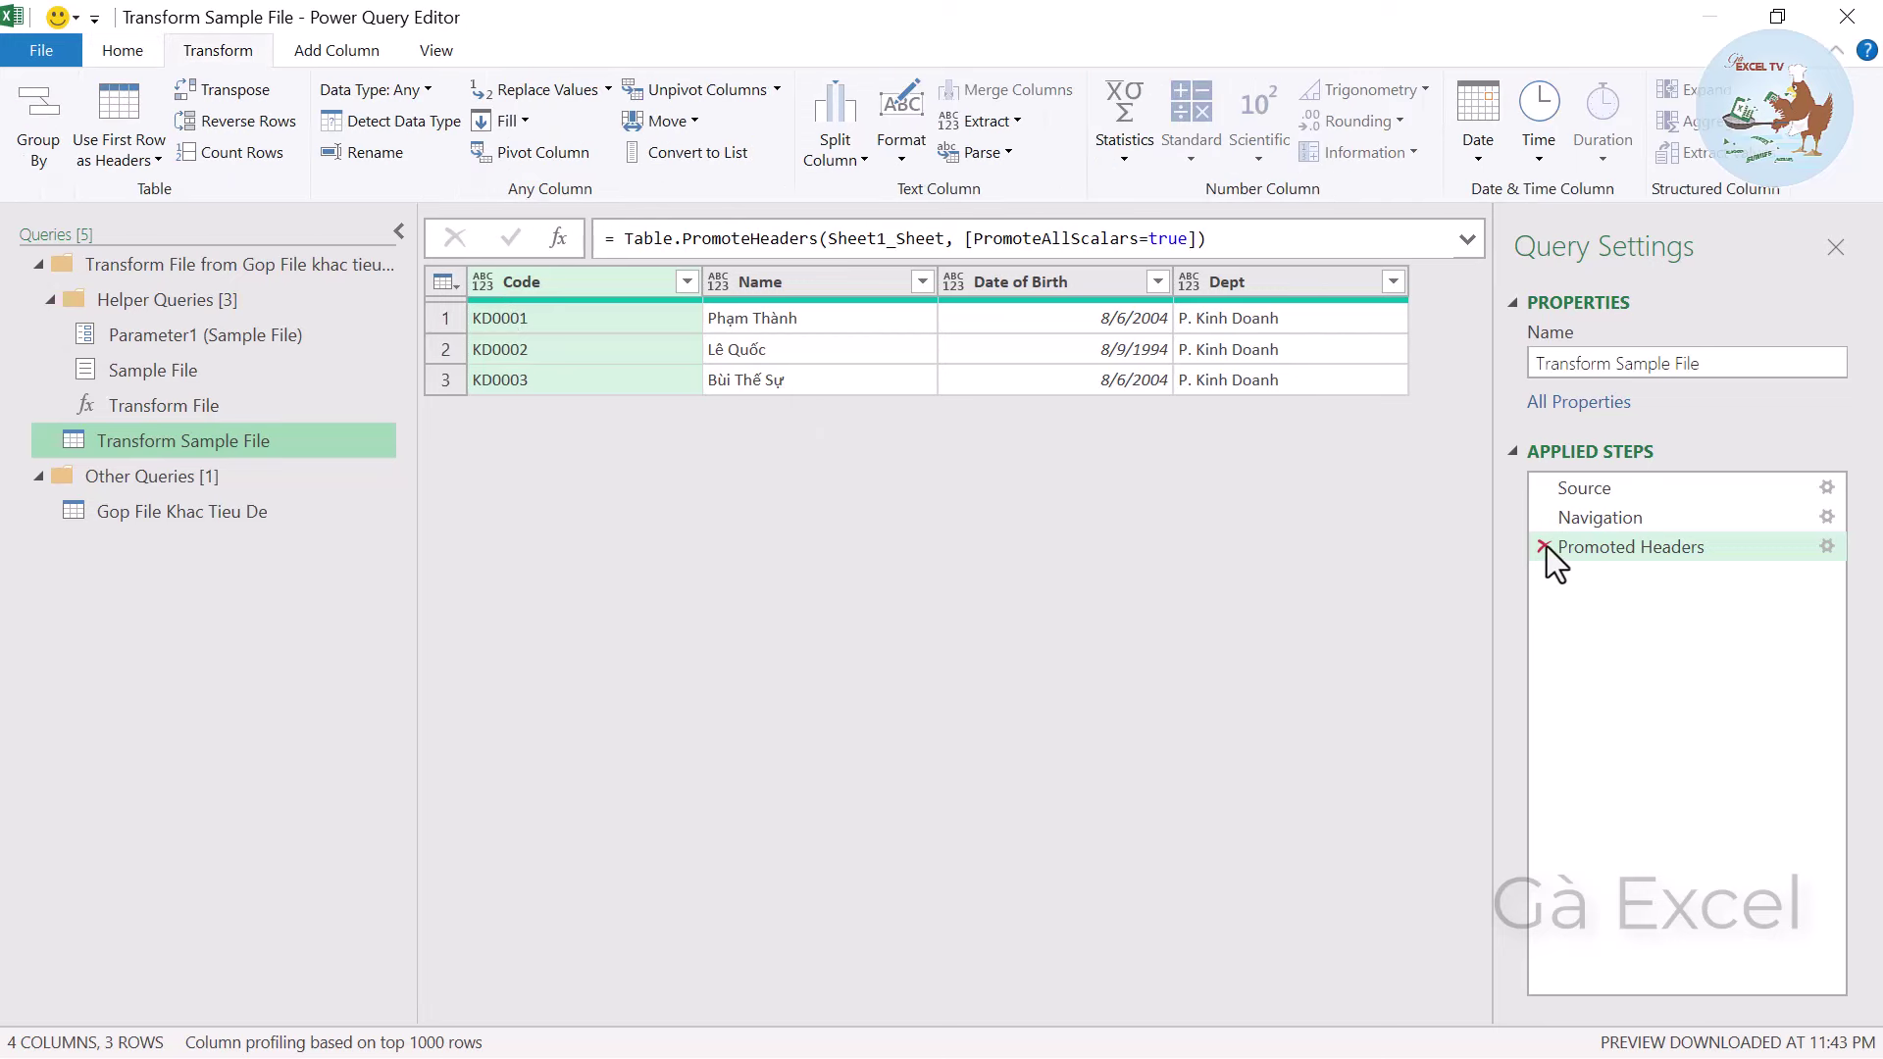
click(1544, 545)
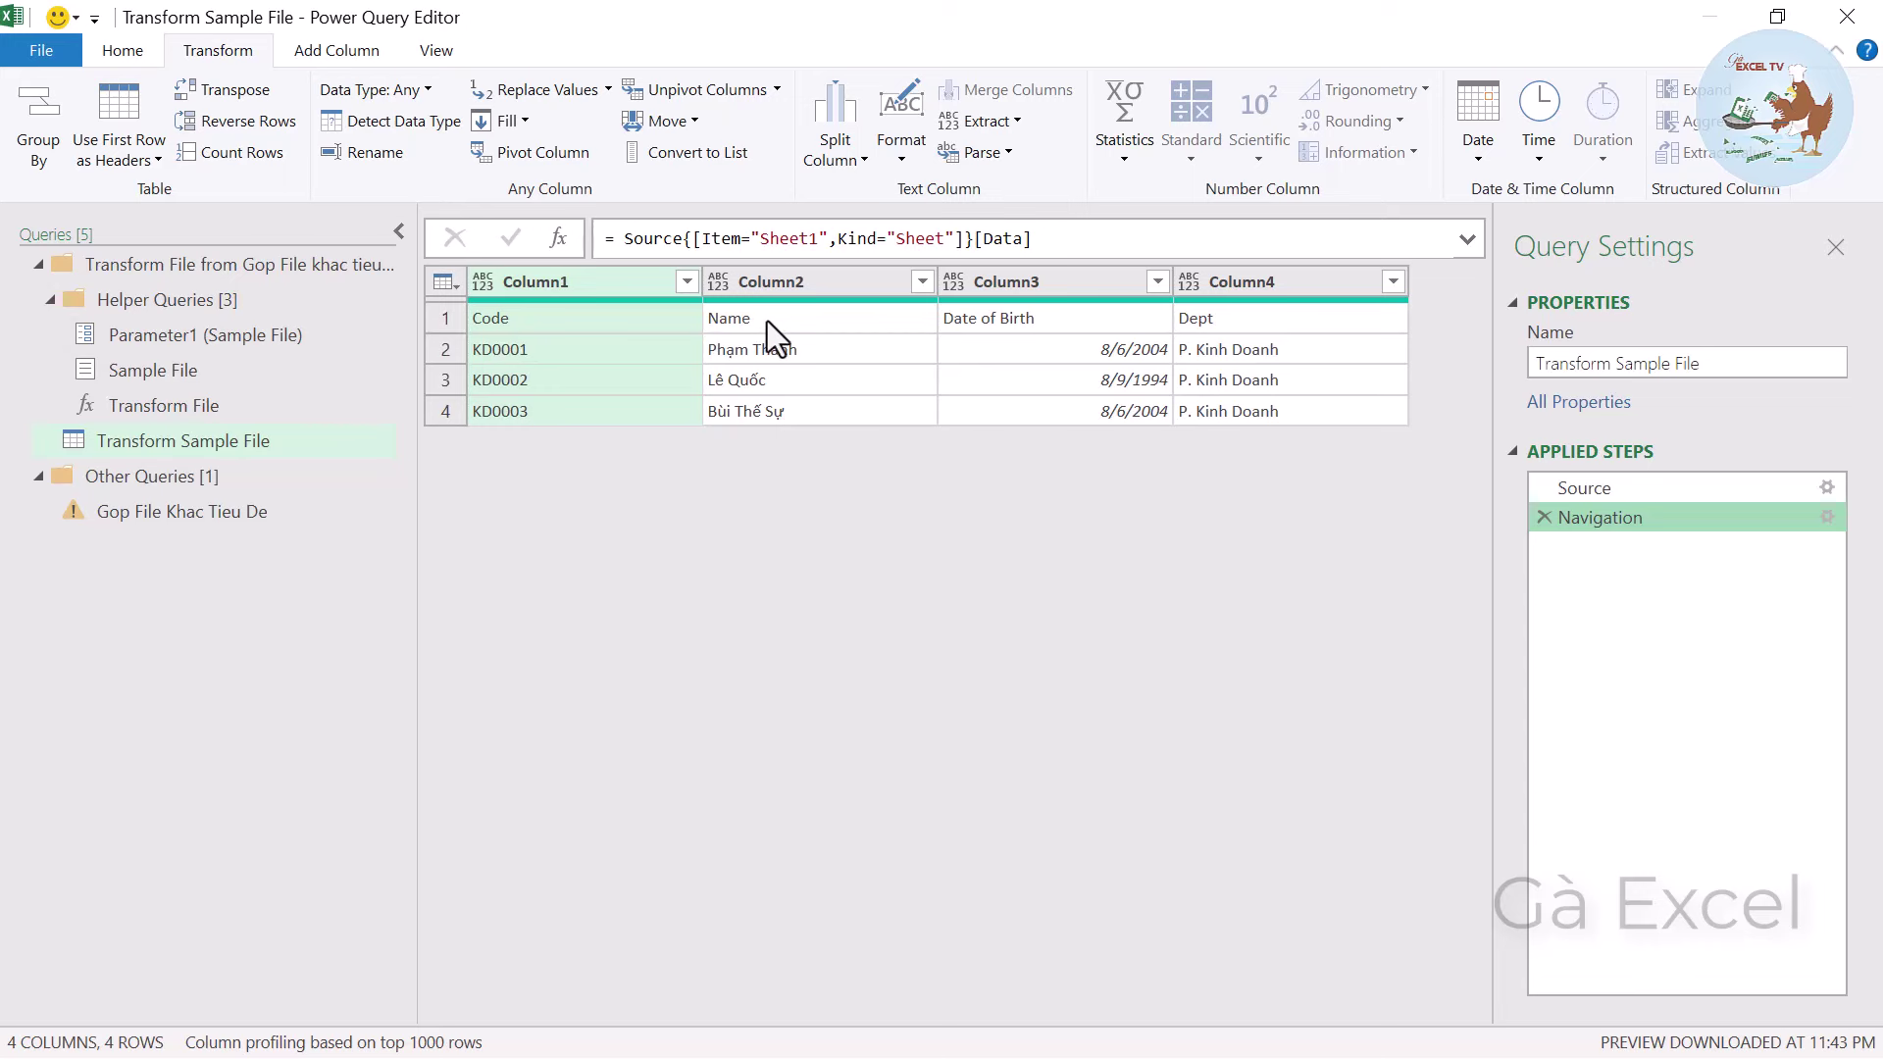
click(490, 321)
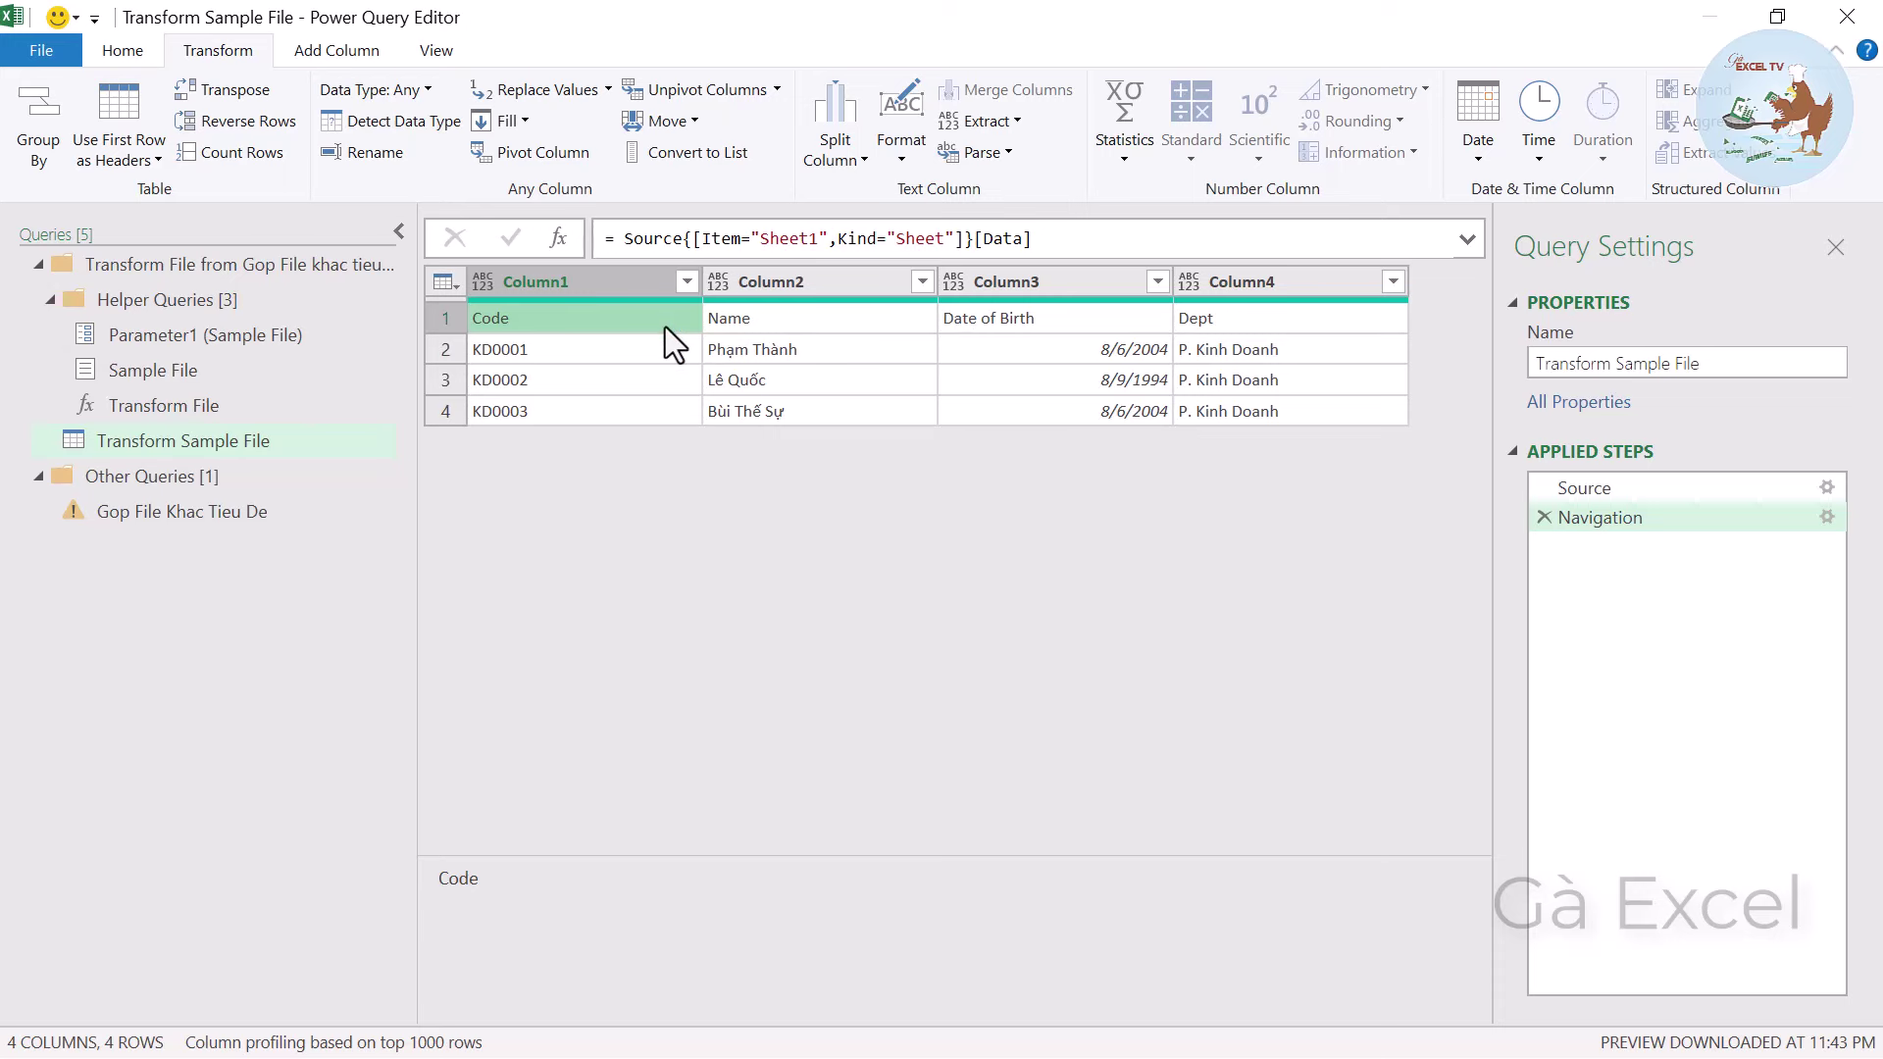
click(122, 50)
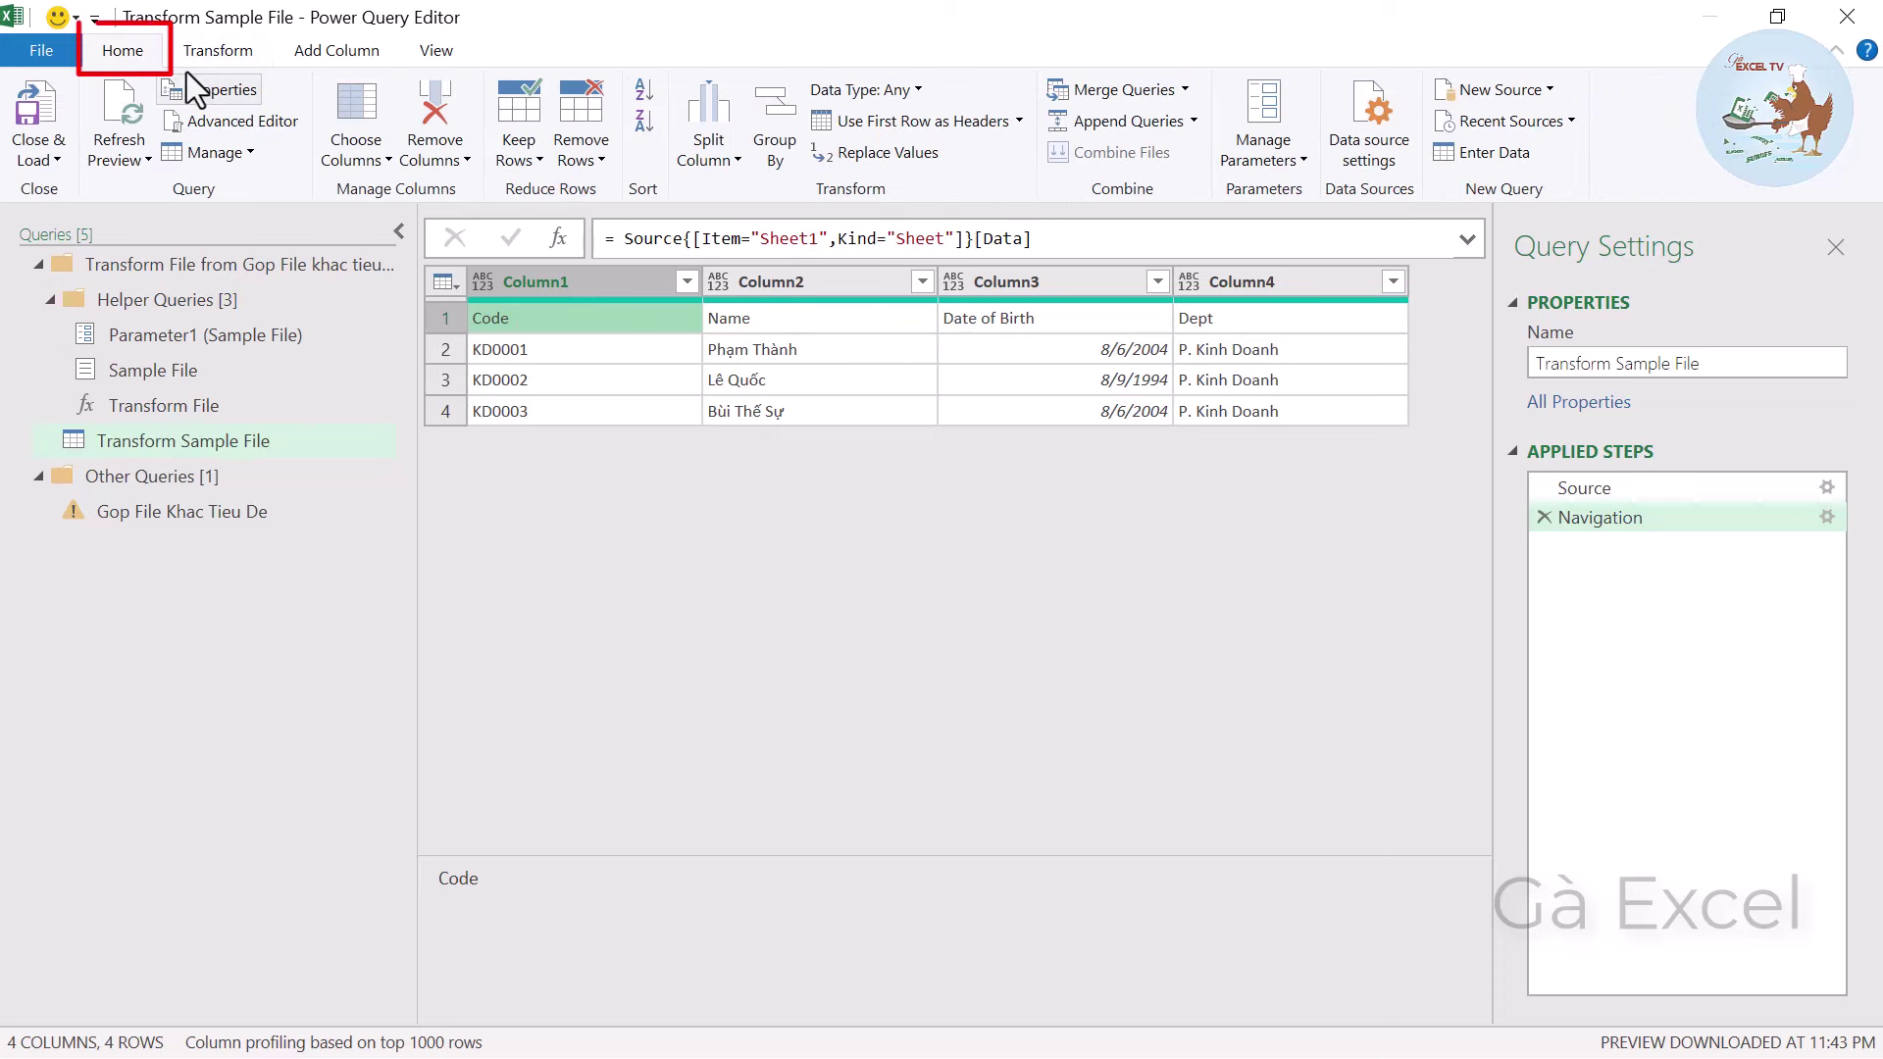
click(589, 157)
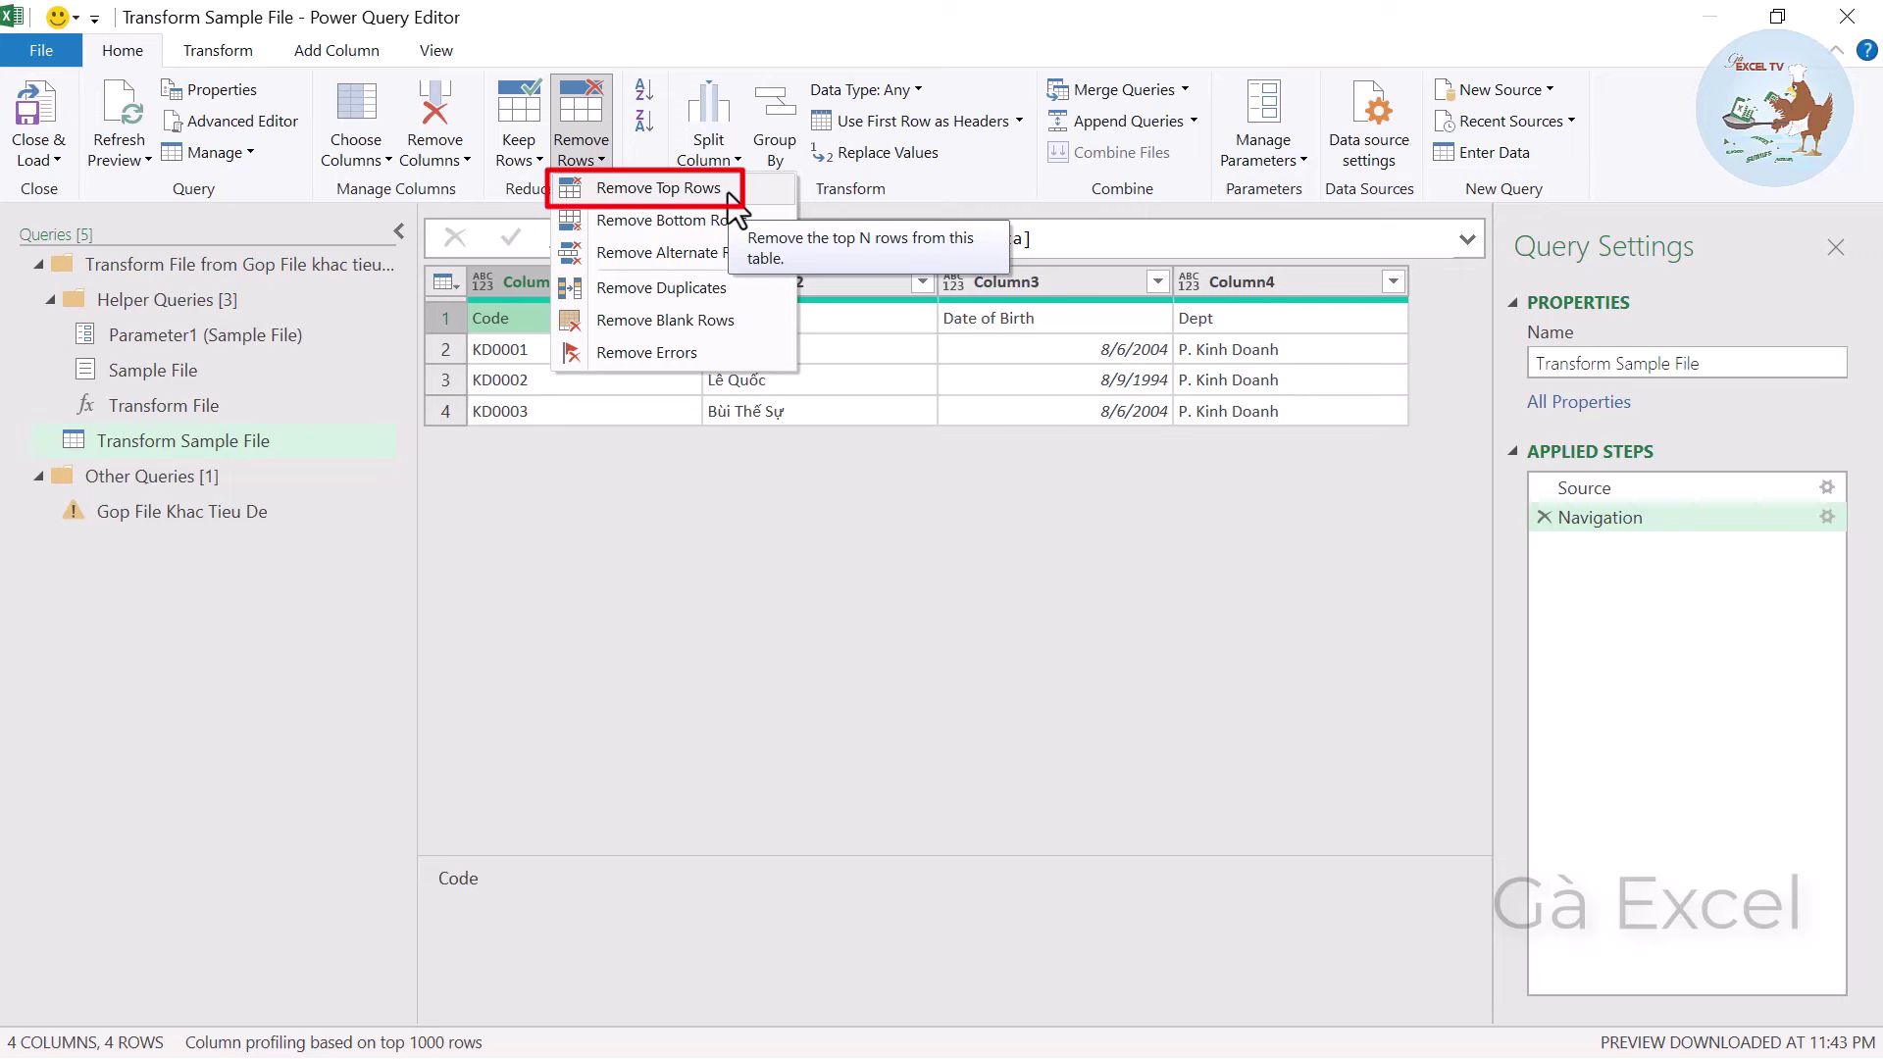
Remove the top 1 row so the sample table starts with KD0001.
click(676, 188)
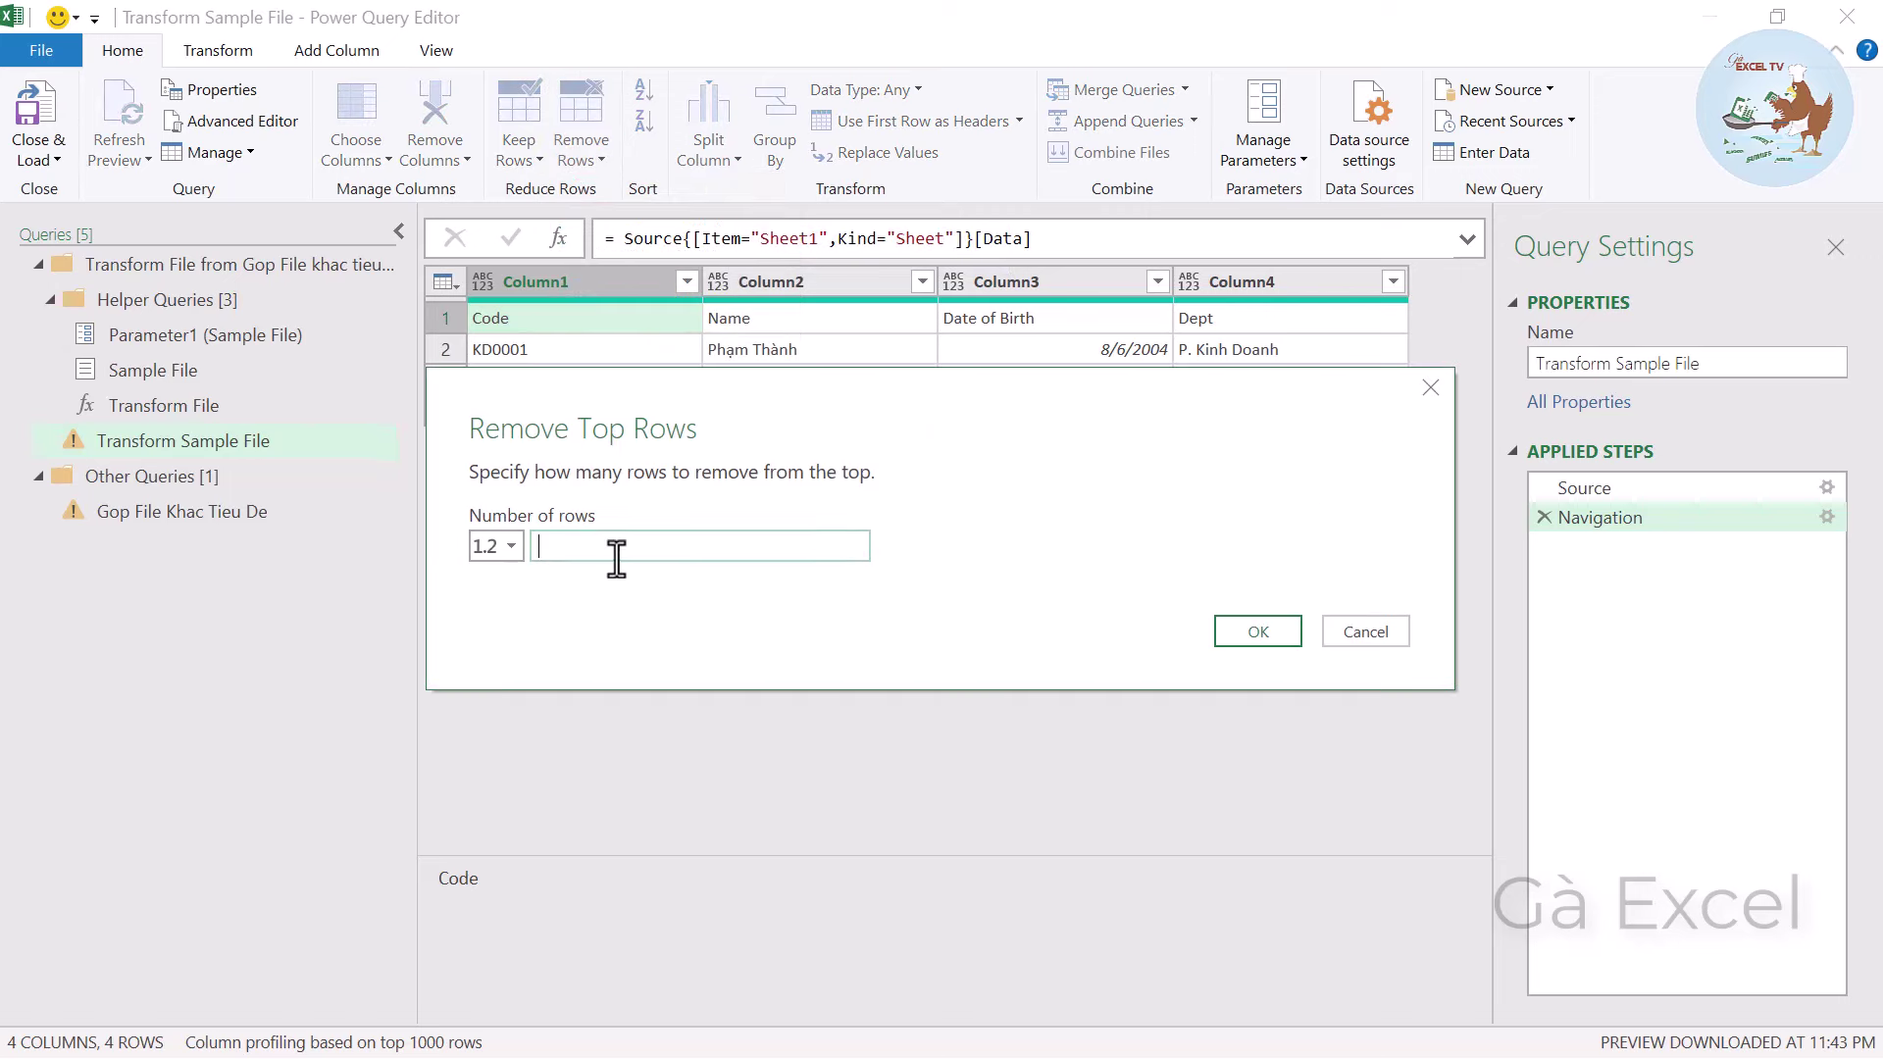
text(1)
click(1253, 633)
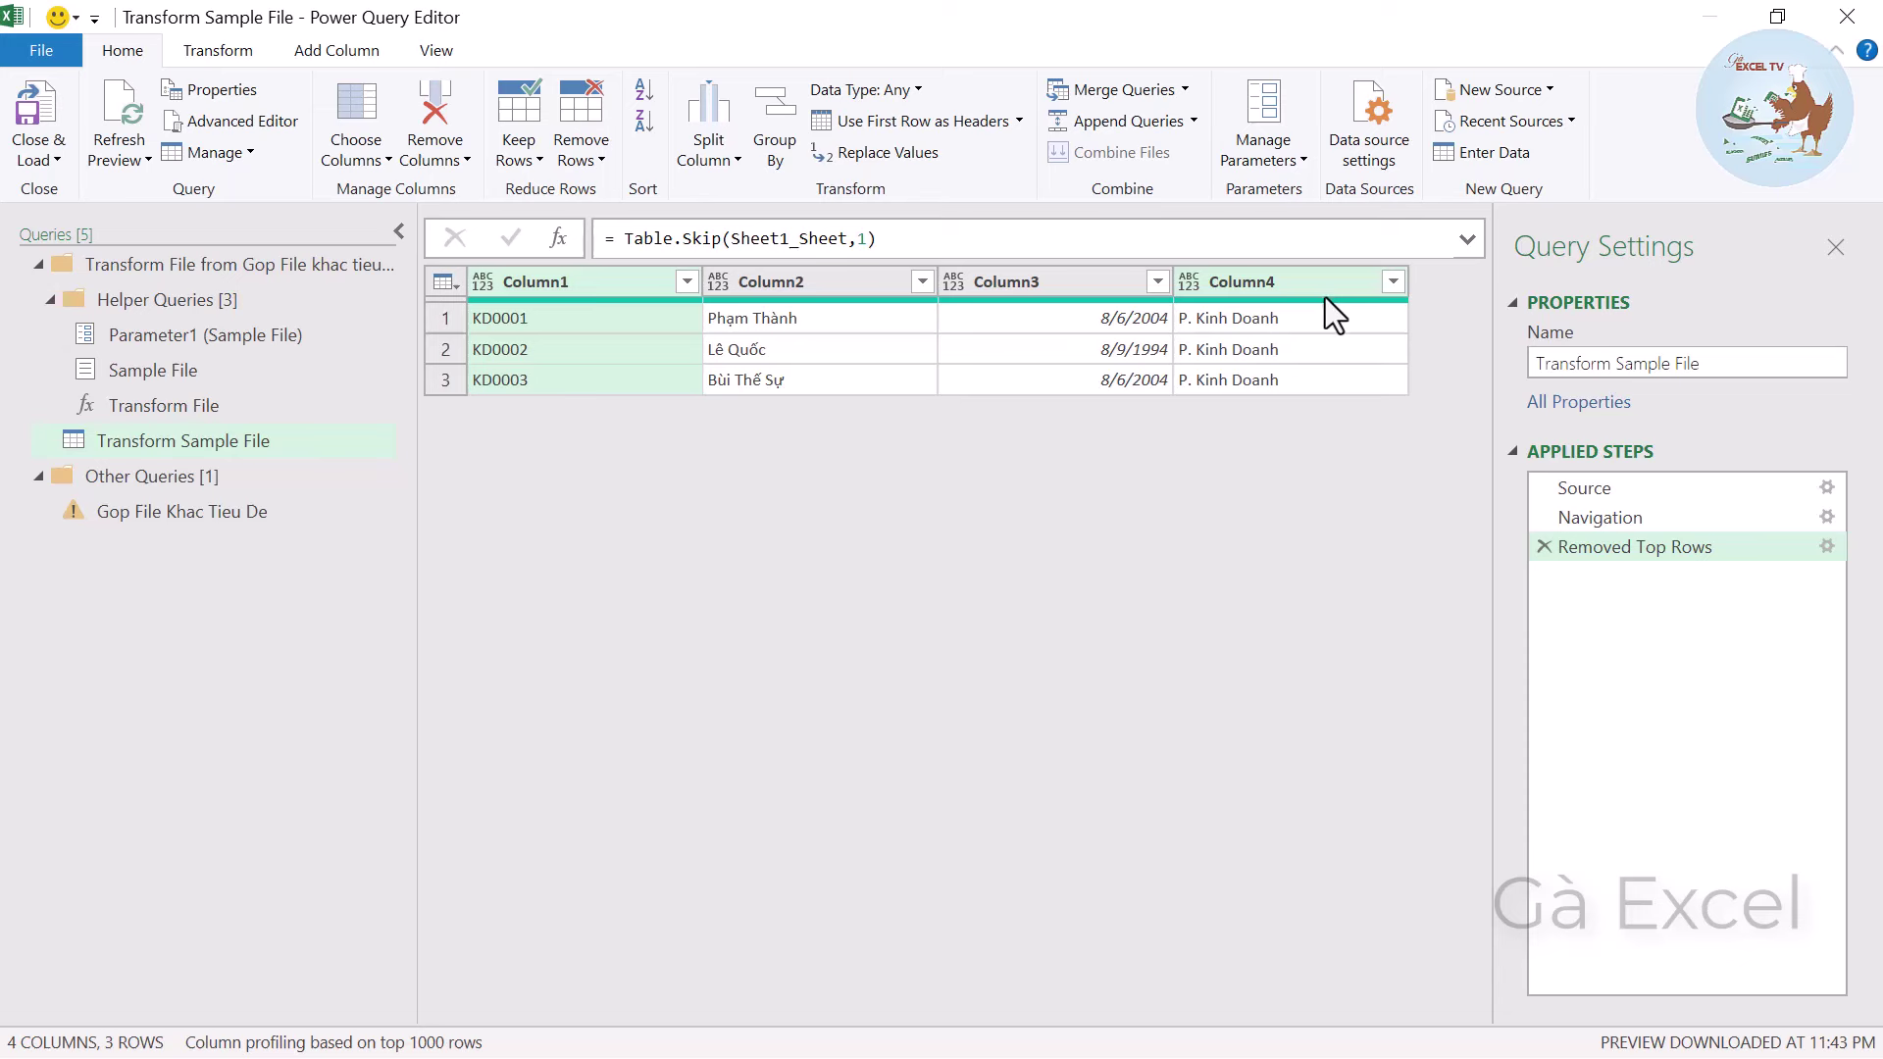
Rename Column1 to Mã NV and Column2 to Tên NV.
double_click(592, 286)
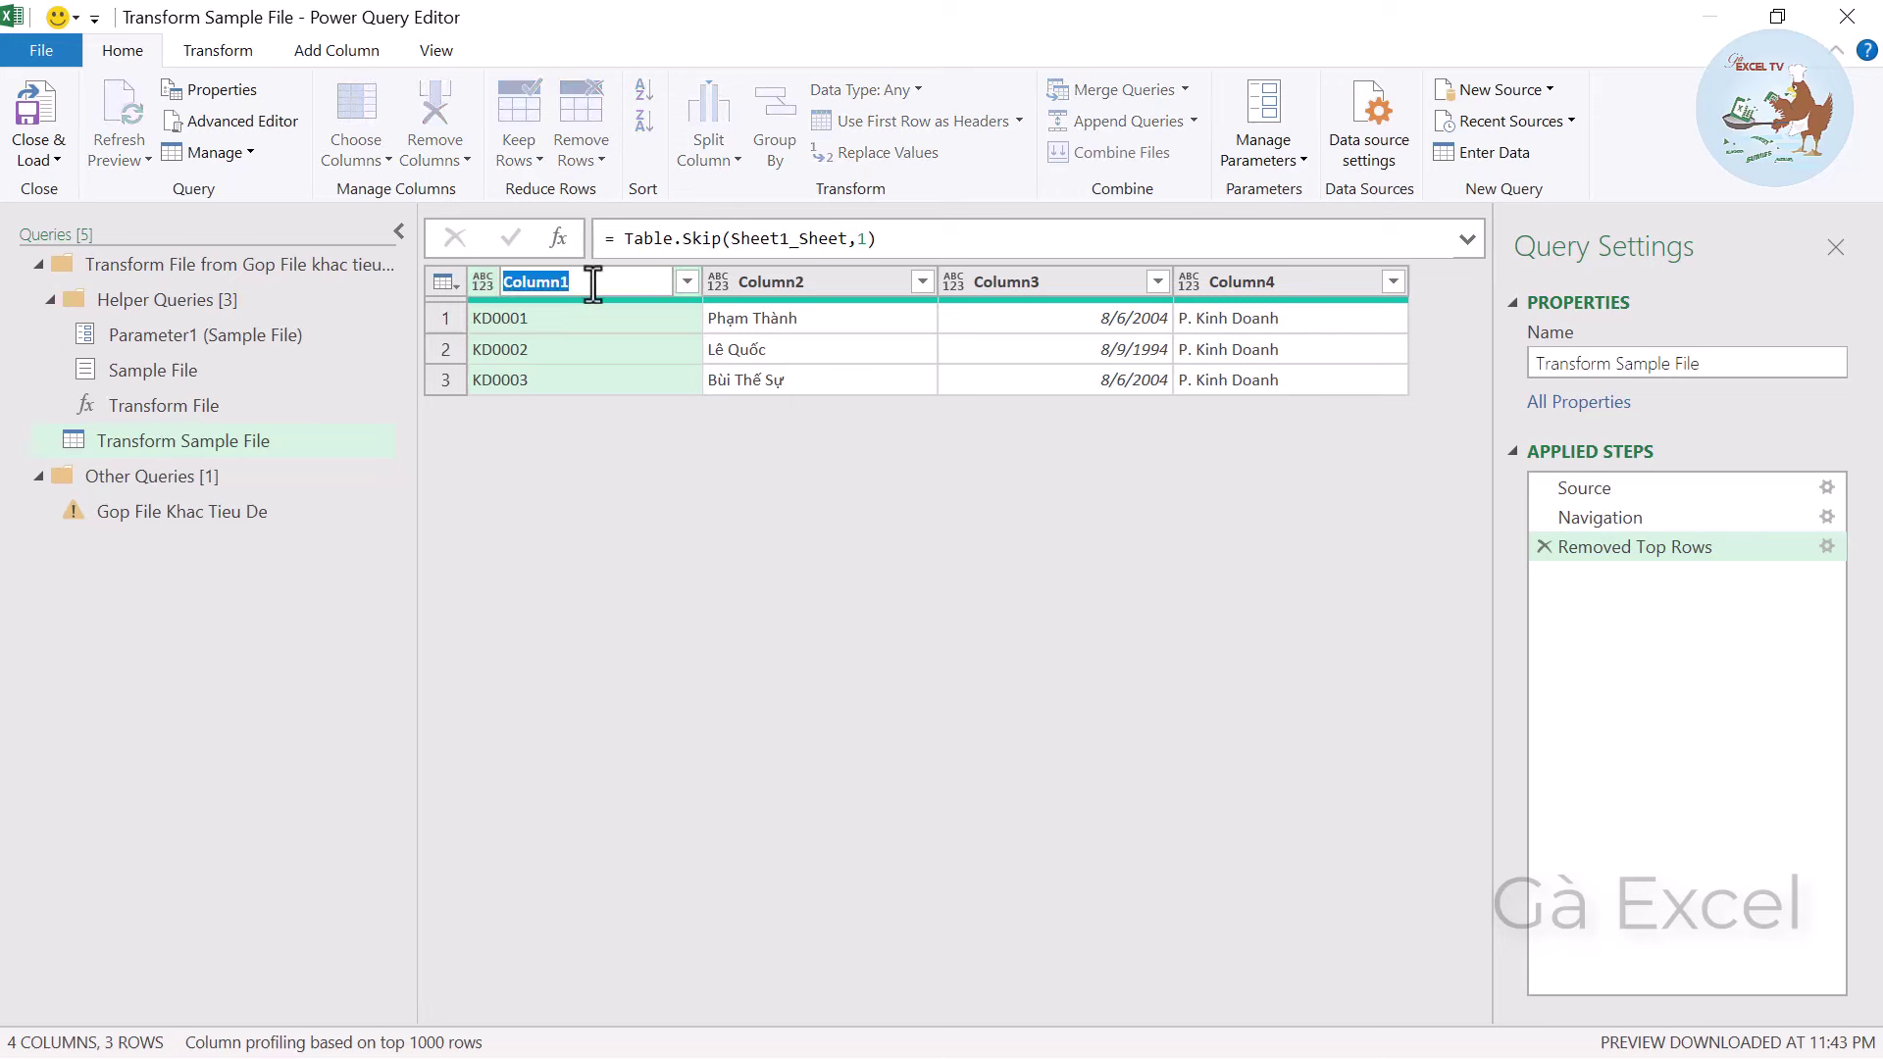
text(Ma)
text( N)
text(V)
key(Return)
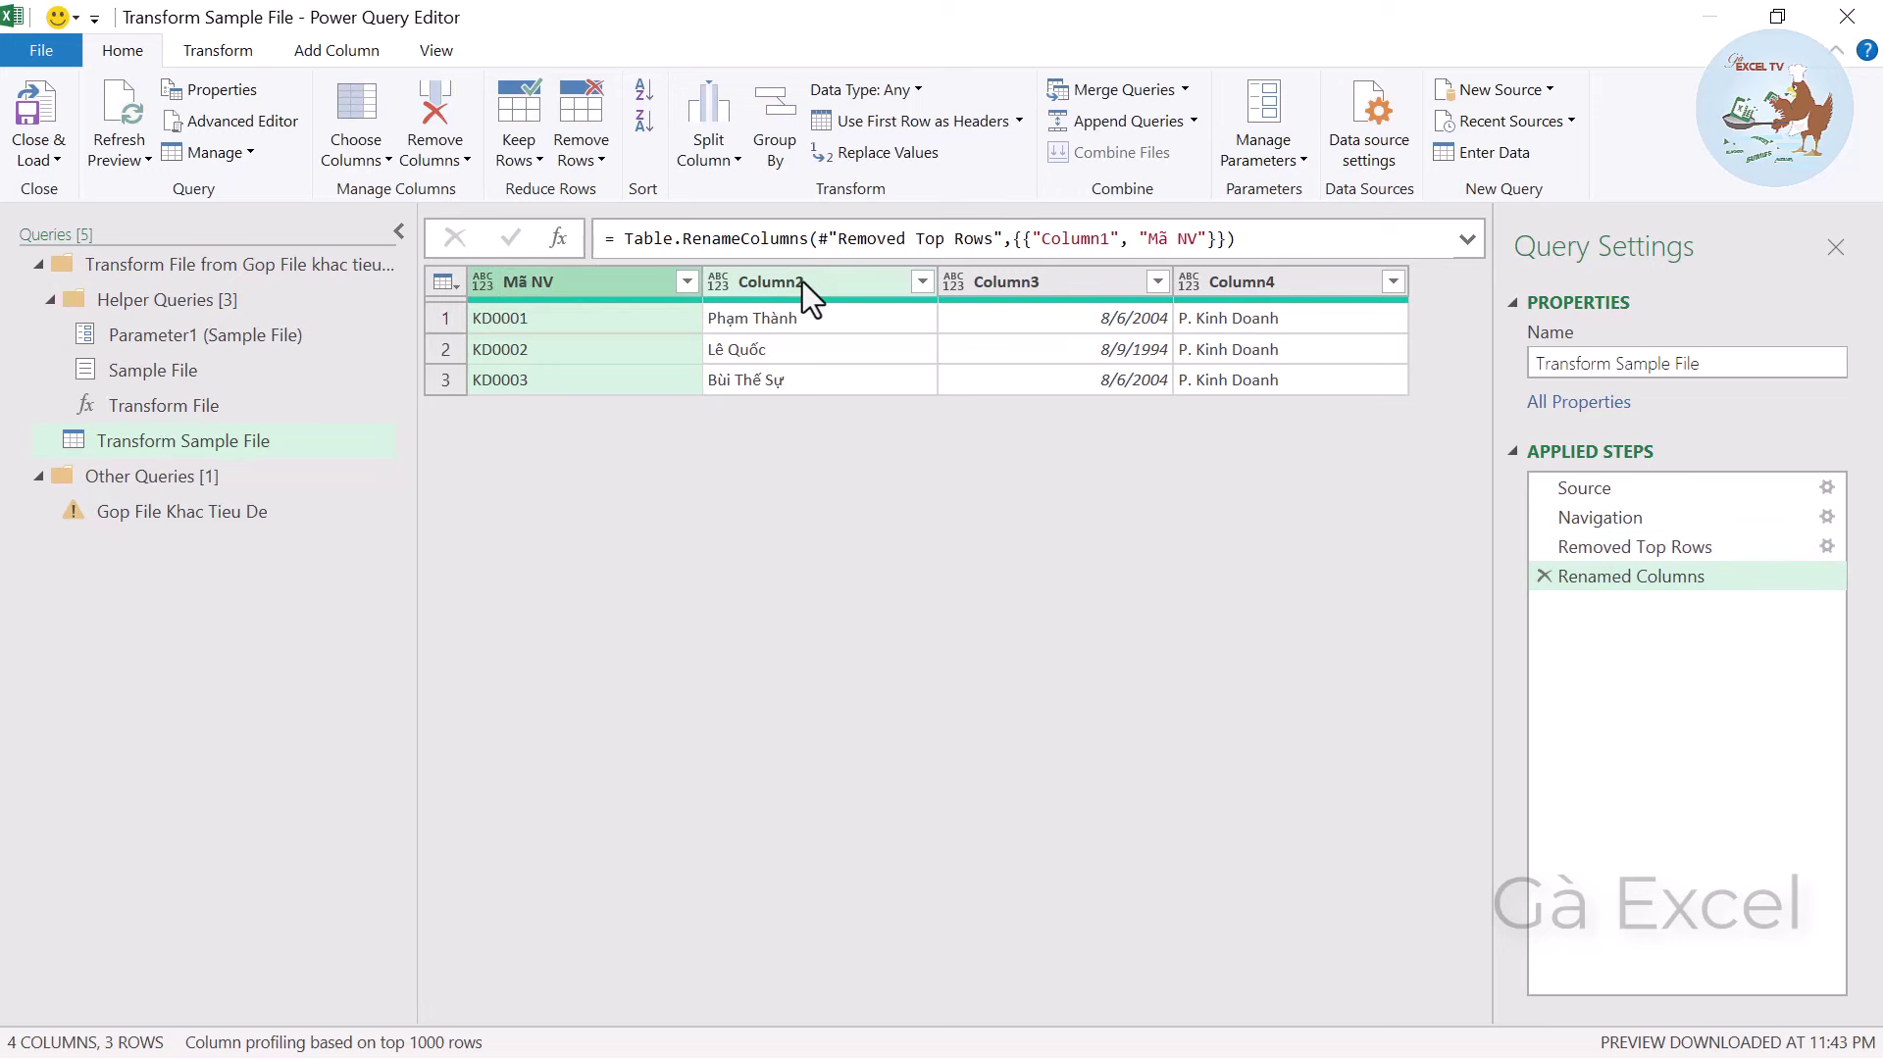
double_click(802, 280)
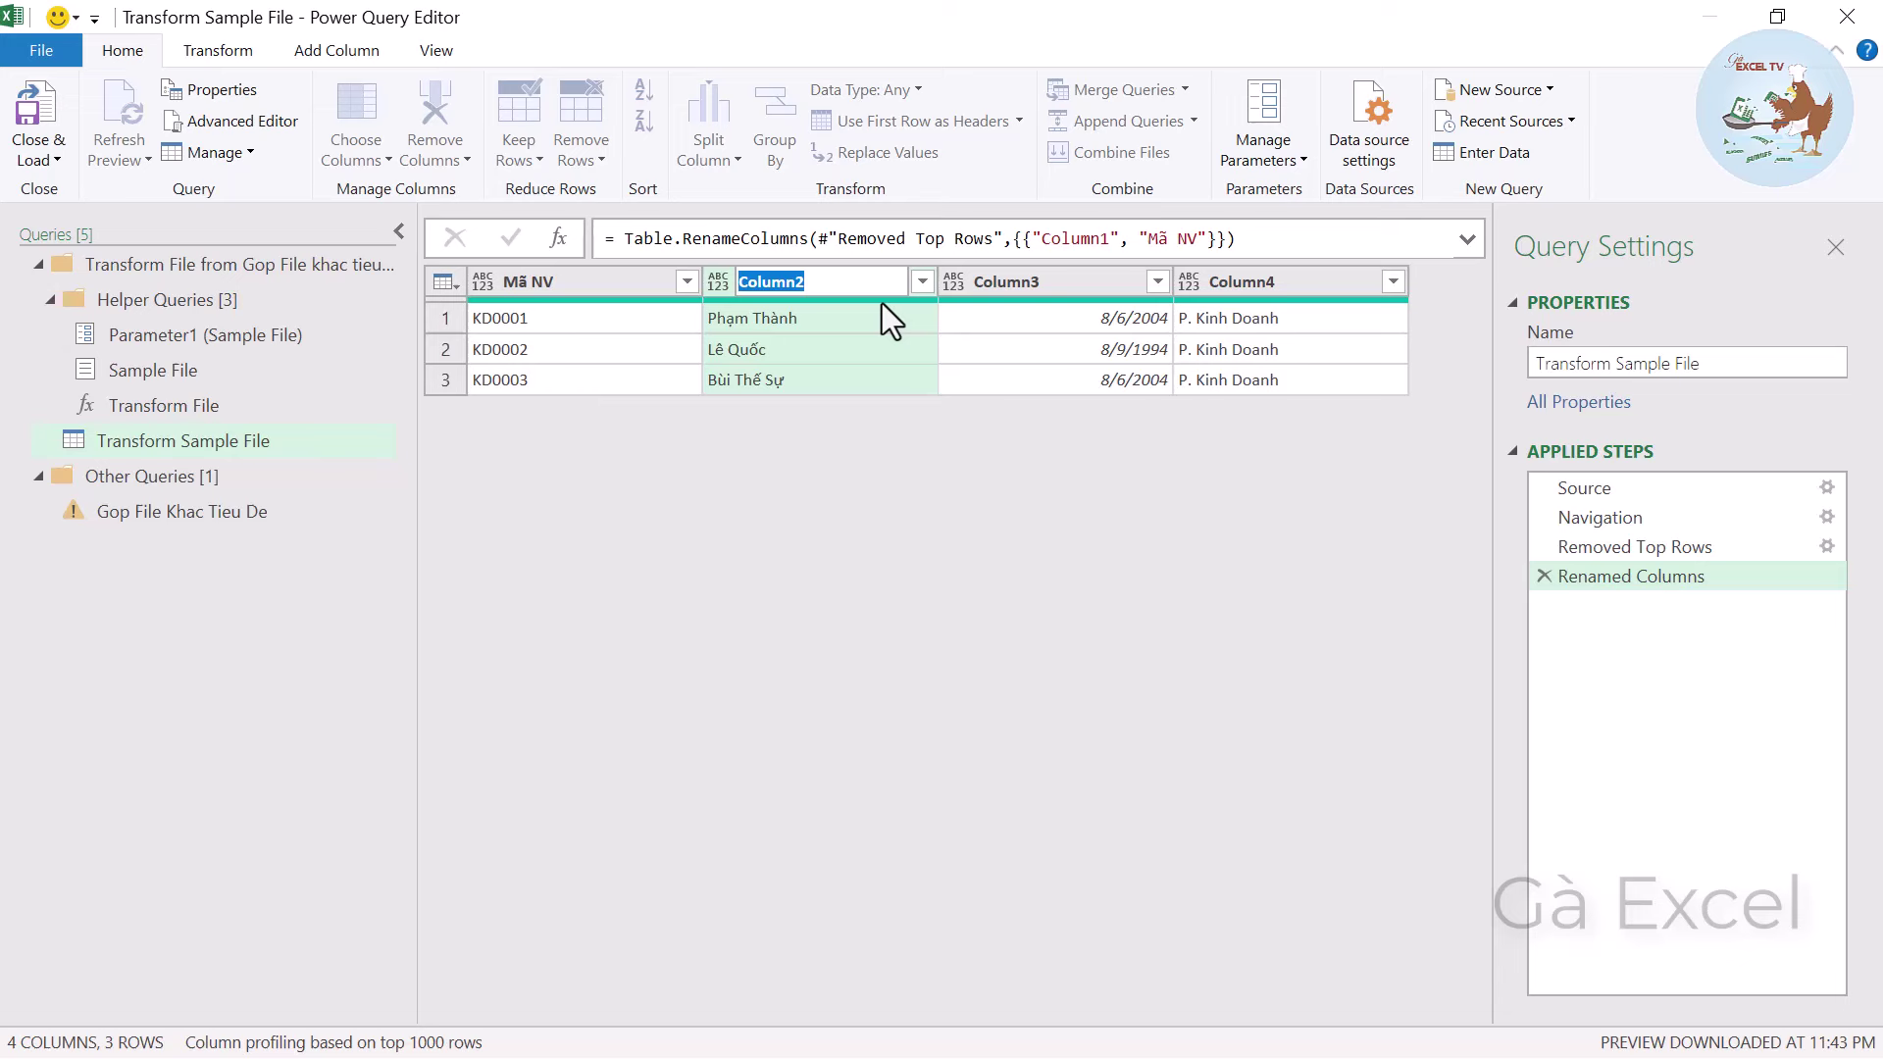
text(H)
key(BackSpace)
text(Teên NV)
key(Return)
Rename Column3 to Ngày Sinh and Column4 to Phòng Ban, then view the combined query's 'Code' error.
double_click(1067, 286)
text(Ngày Sinh)
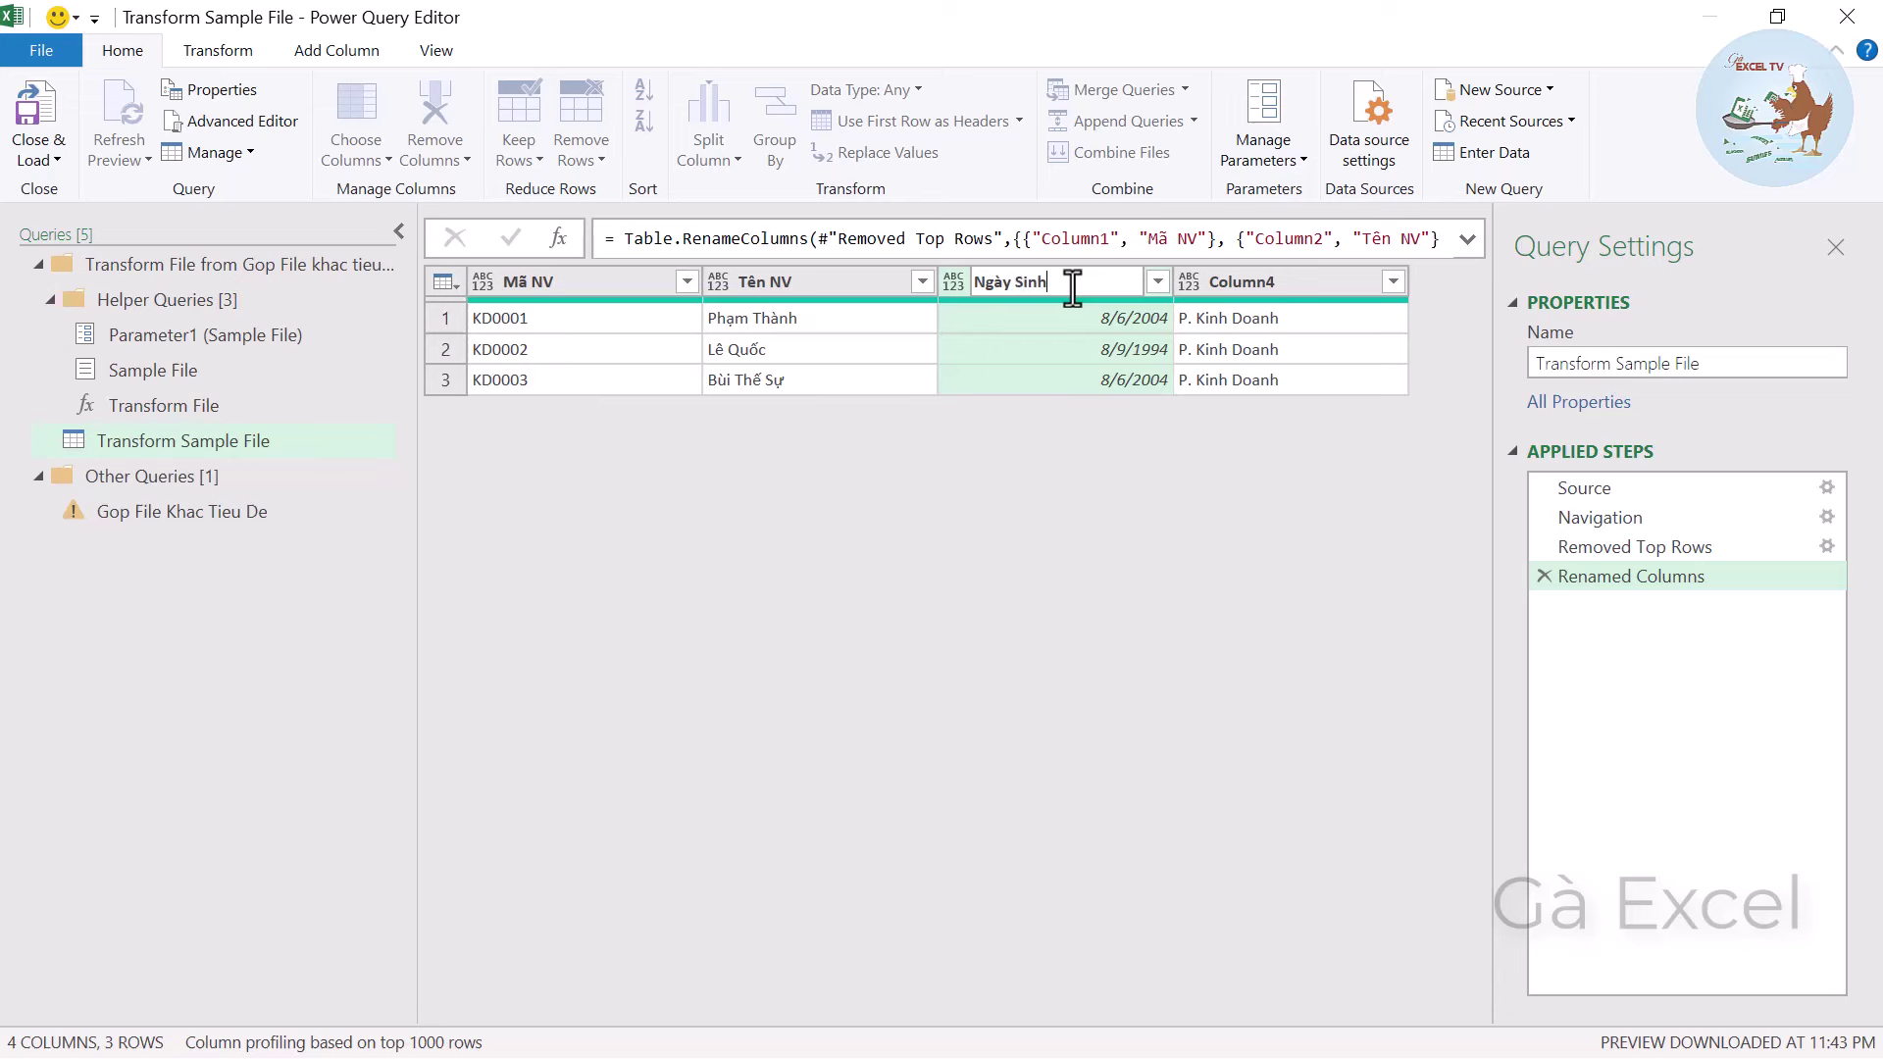
key(Return)
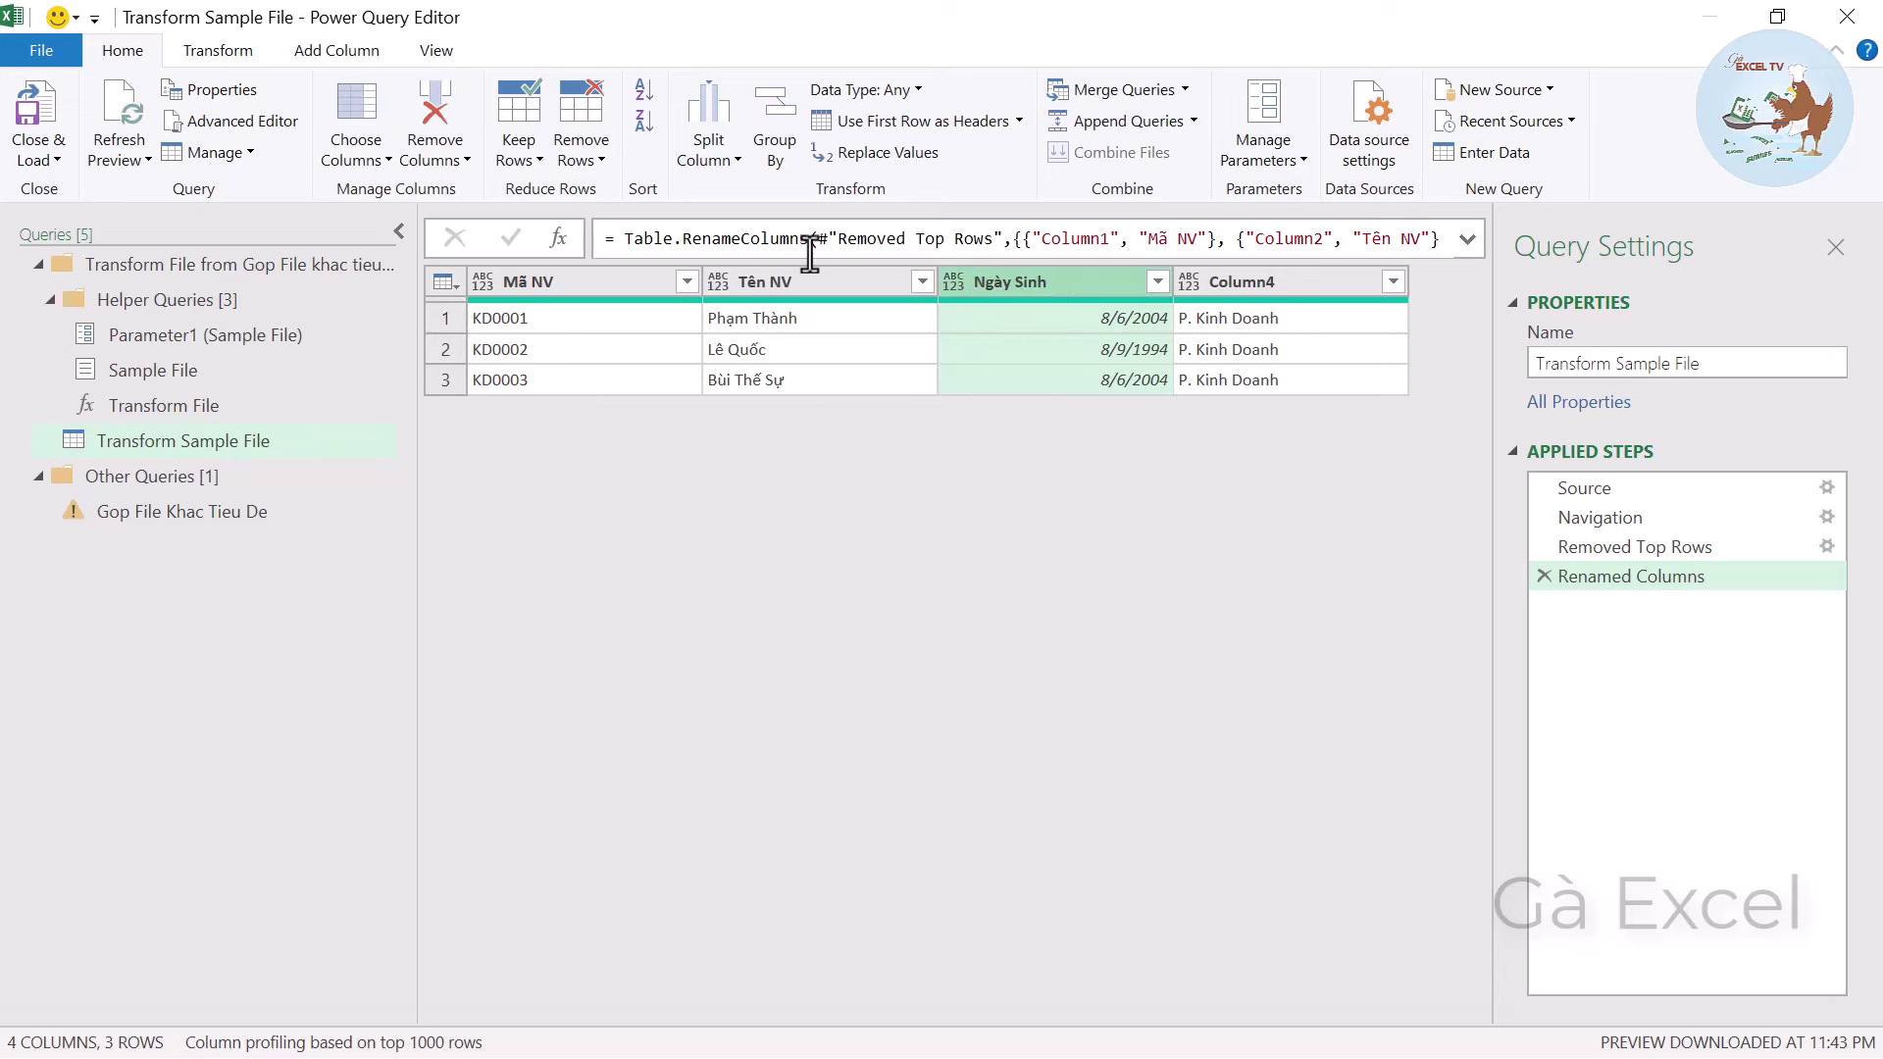
double_click(1278, 288)
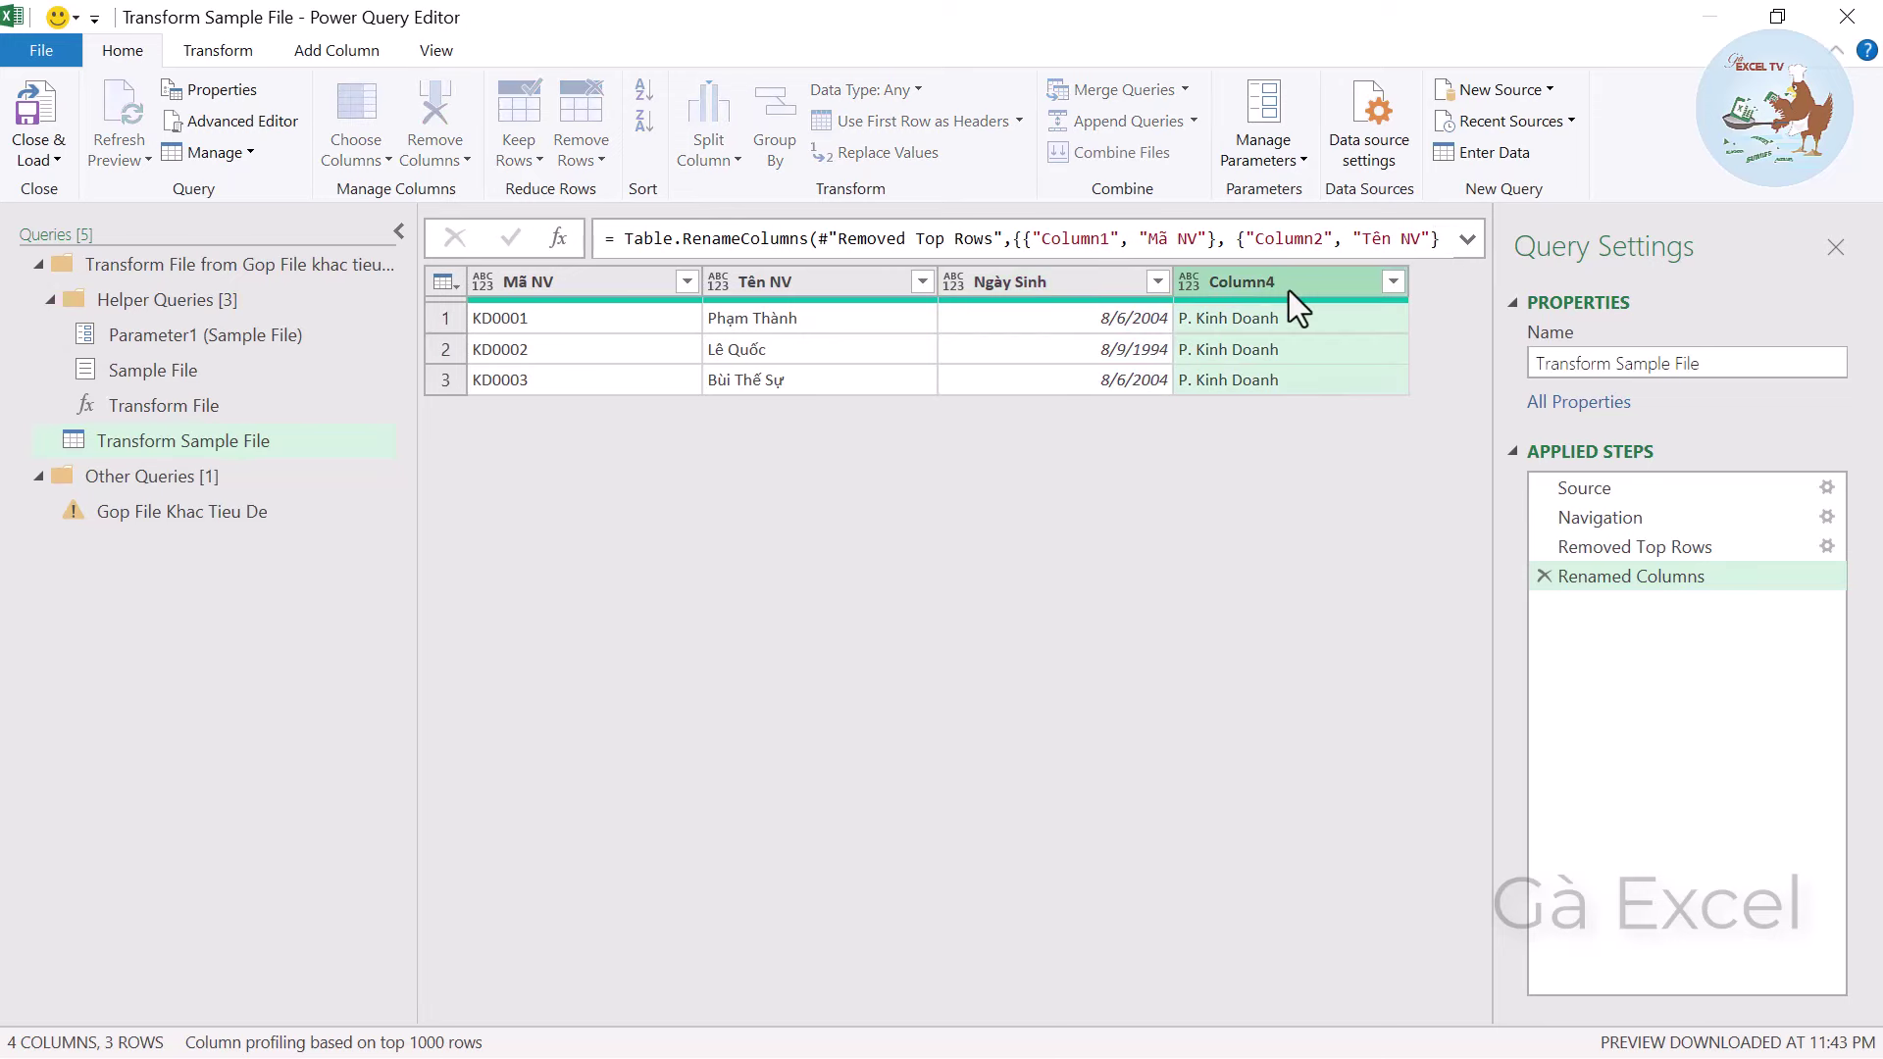
text(Phòng Ban)
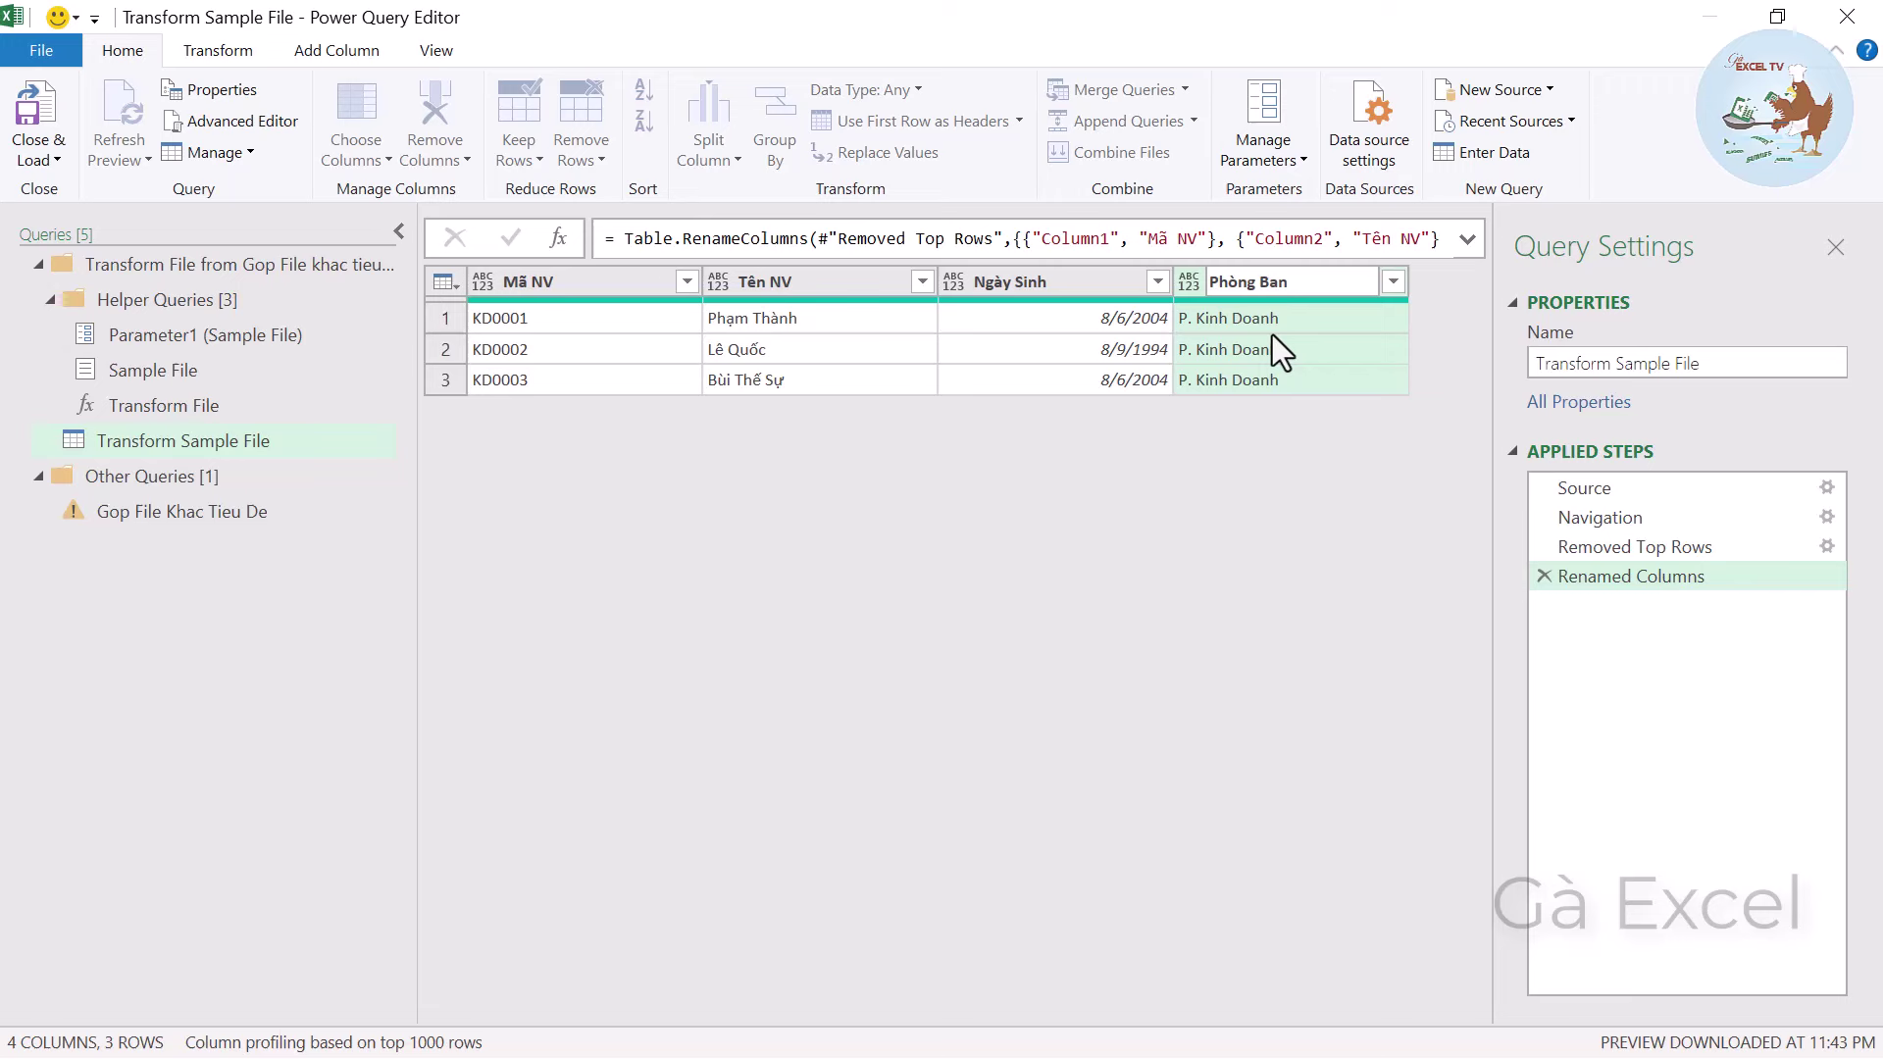
key(Return)
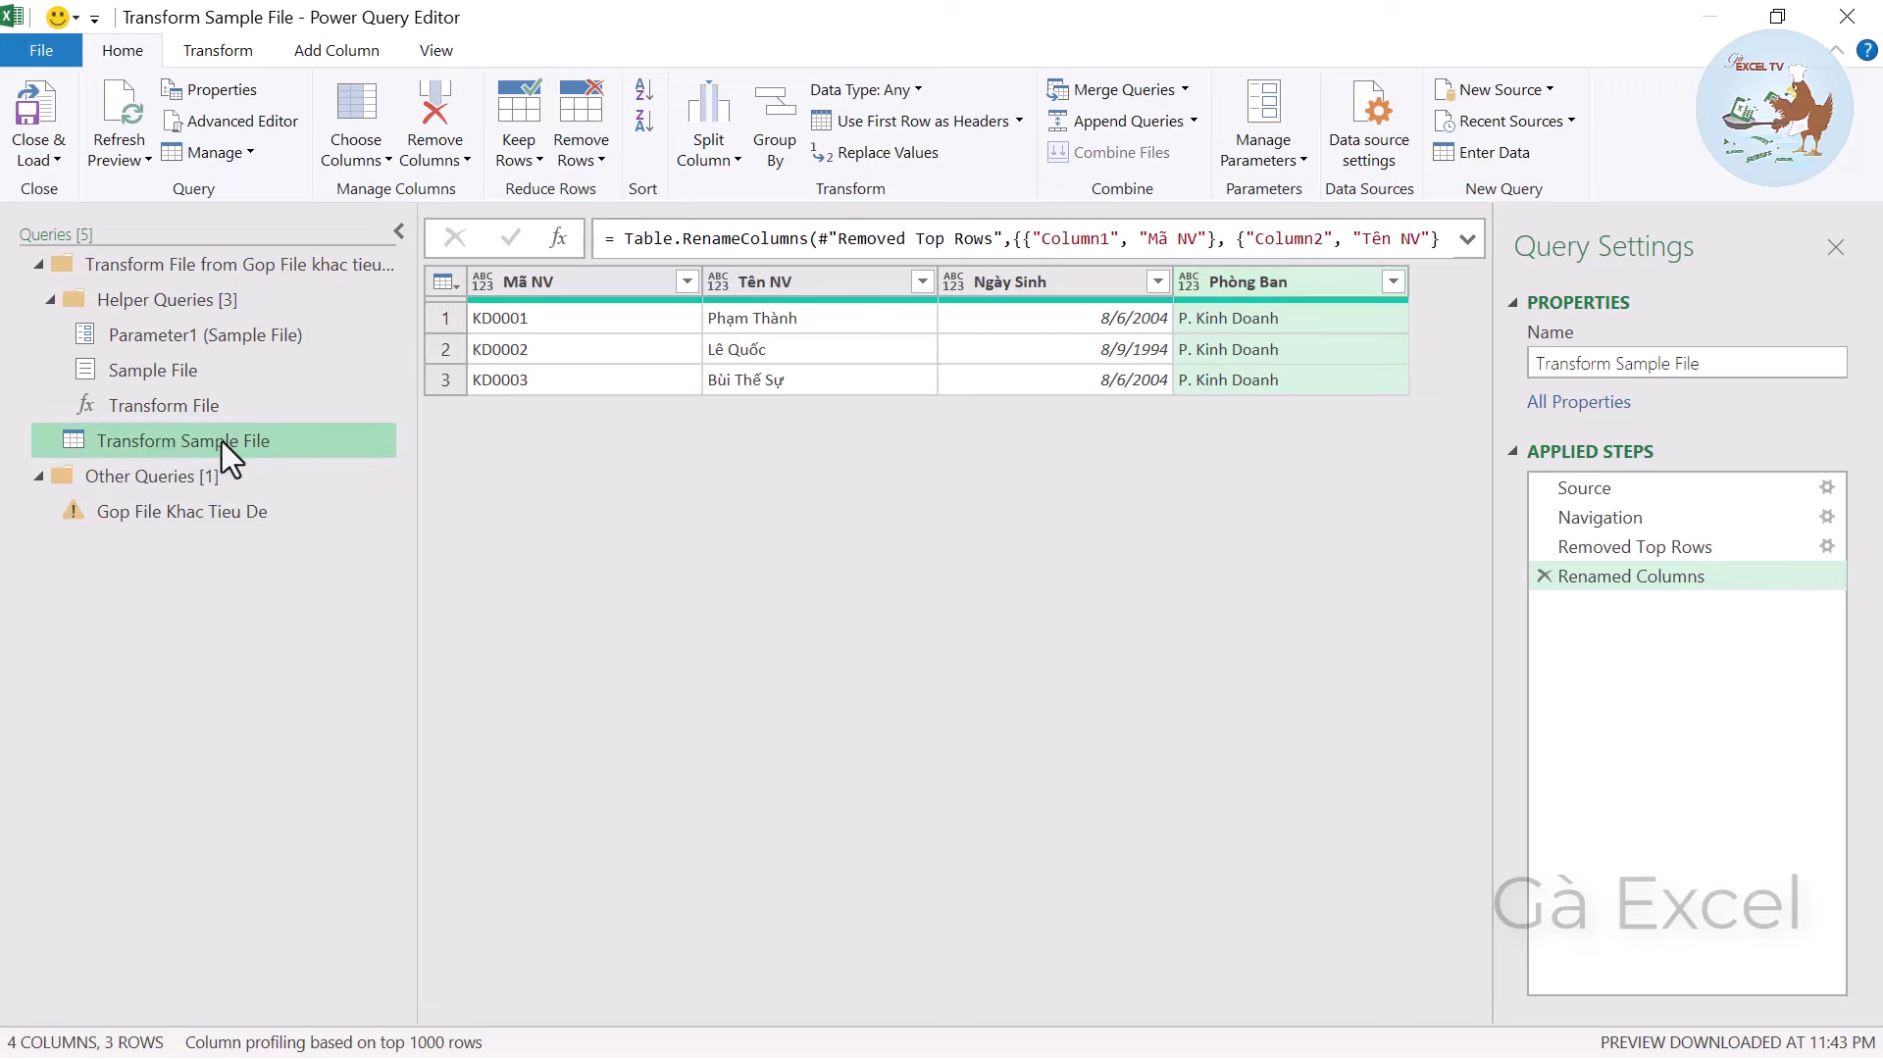
click(179, 512)
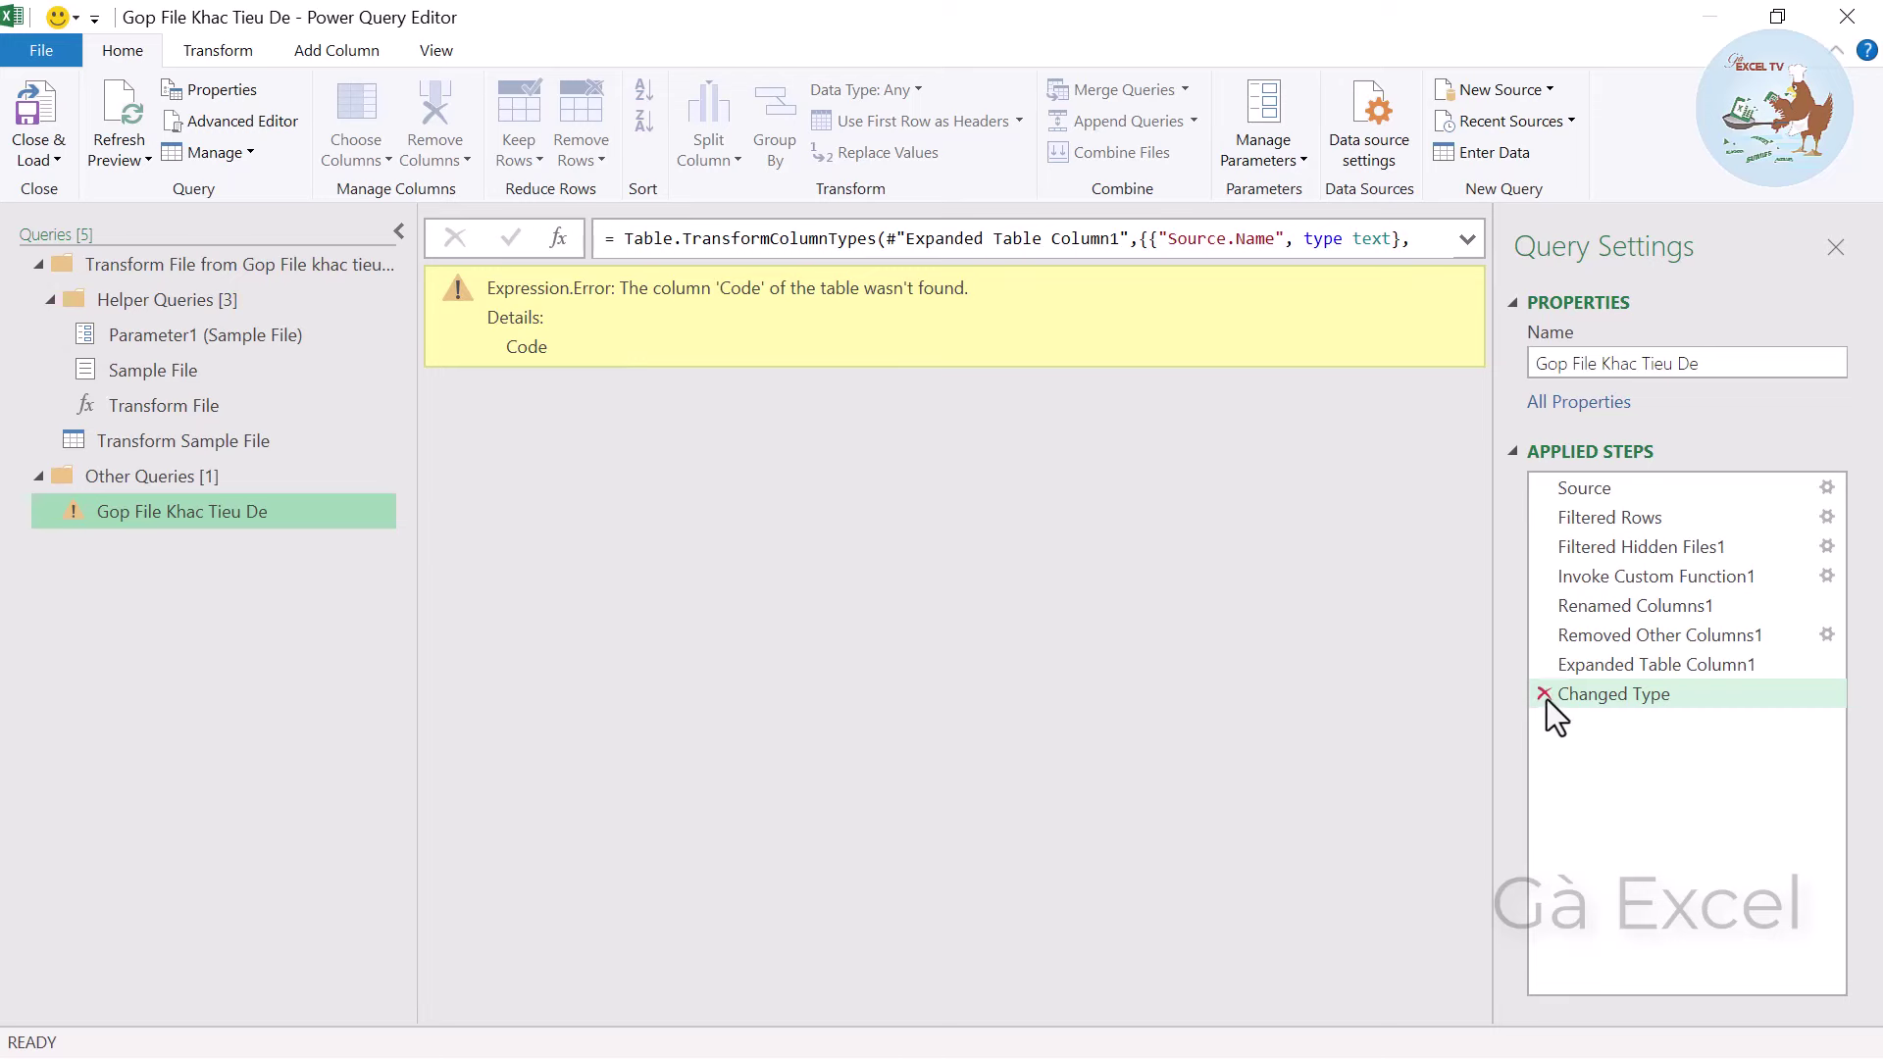
Delete the failing Changed Type step, then check KD, HR and TC0002 rows in the combined preview.
click(1543, 694)
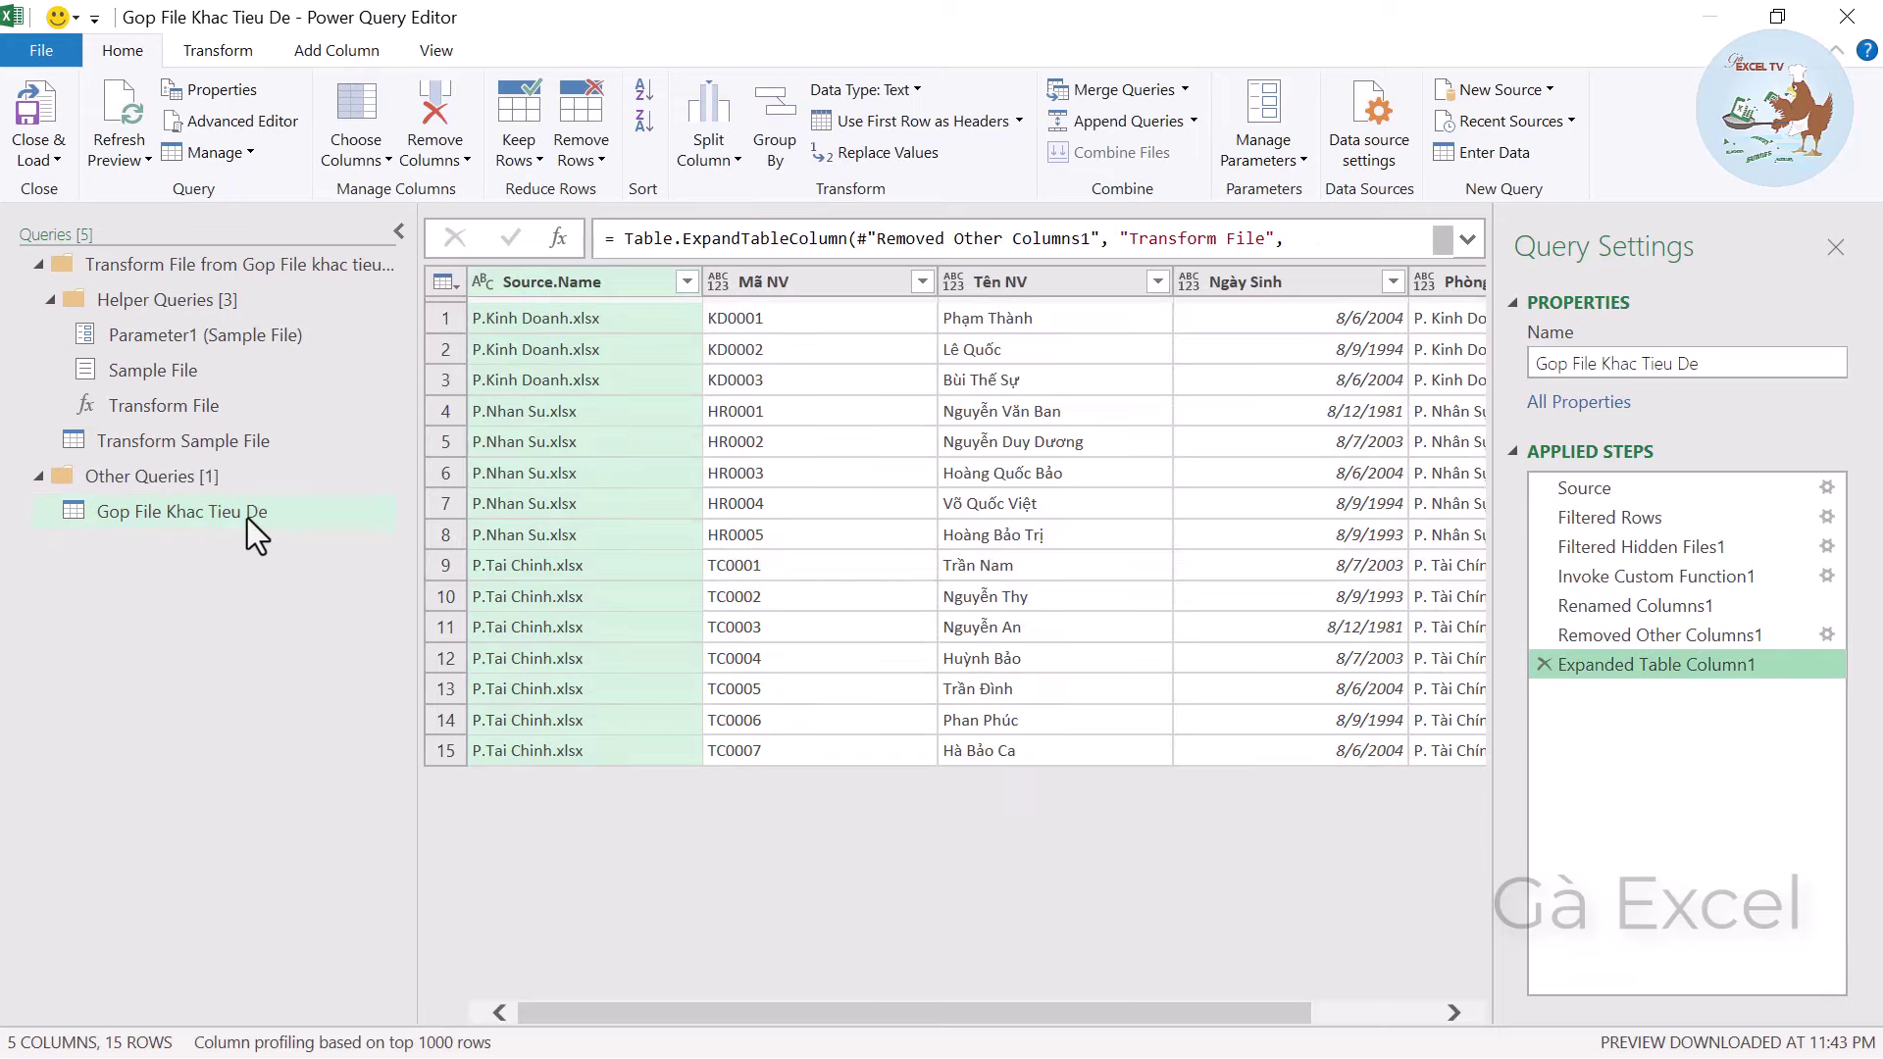
mouse_move(930, 1013)
mouse_down()
mouse_move(966, 1030)
mouse_move(937, 1024)
mouse_up()
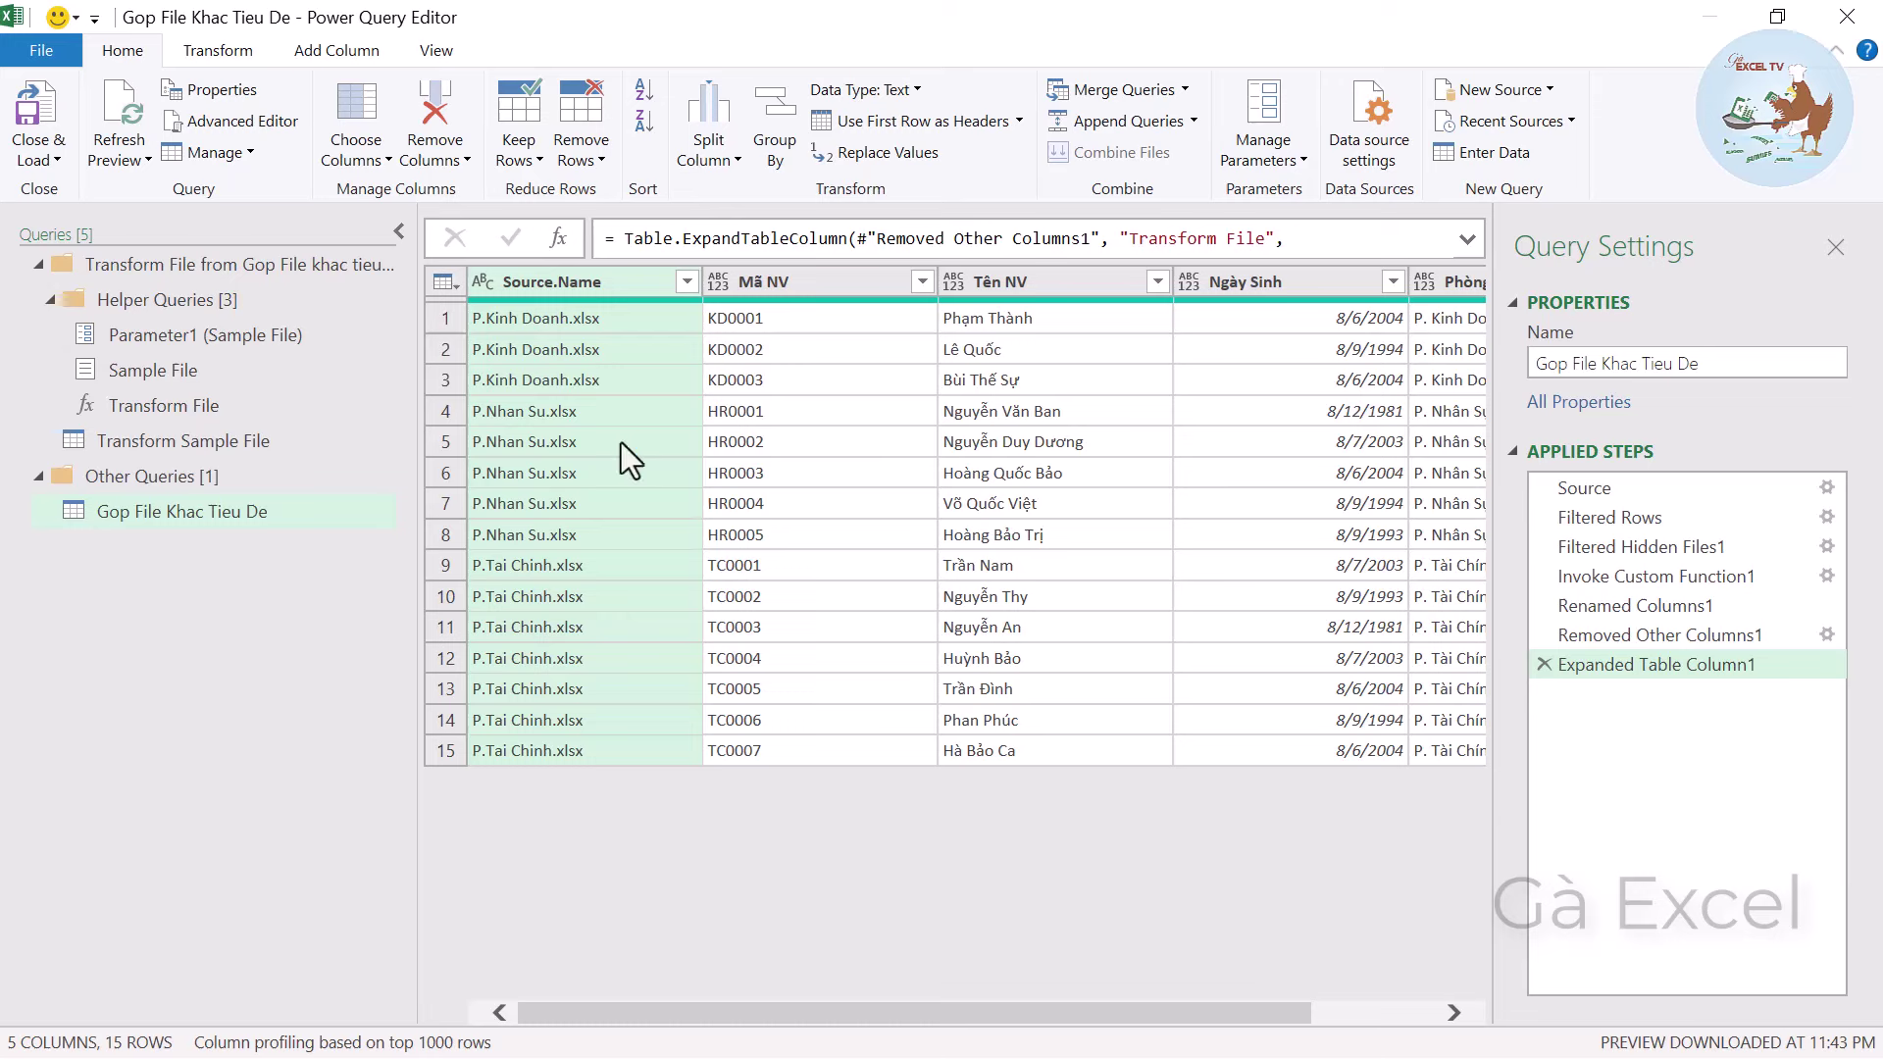
click(583, 372)
click(571, 449)
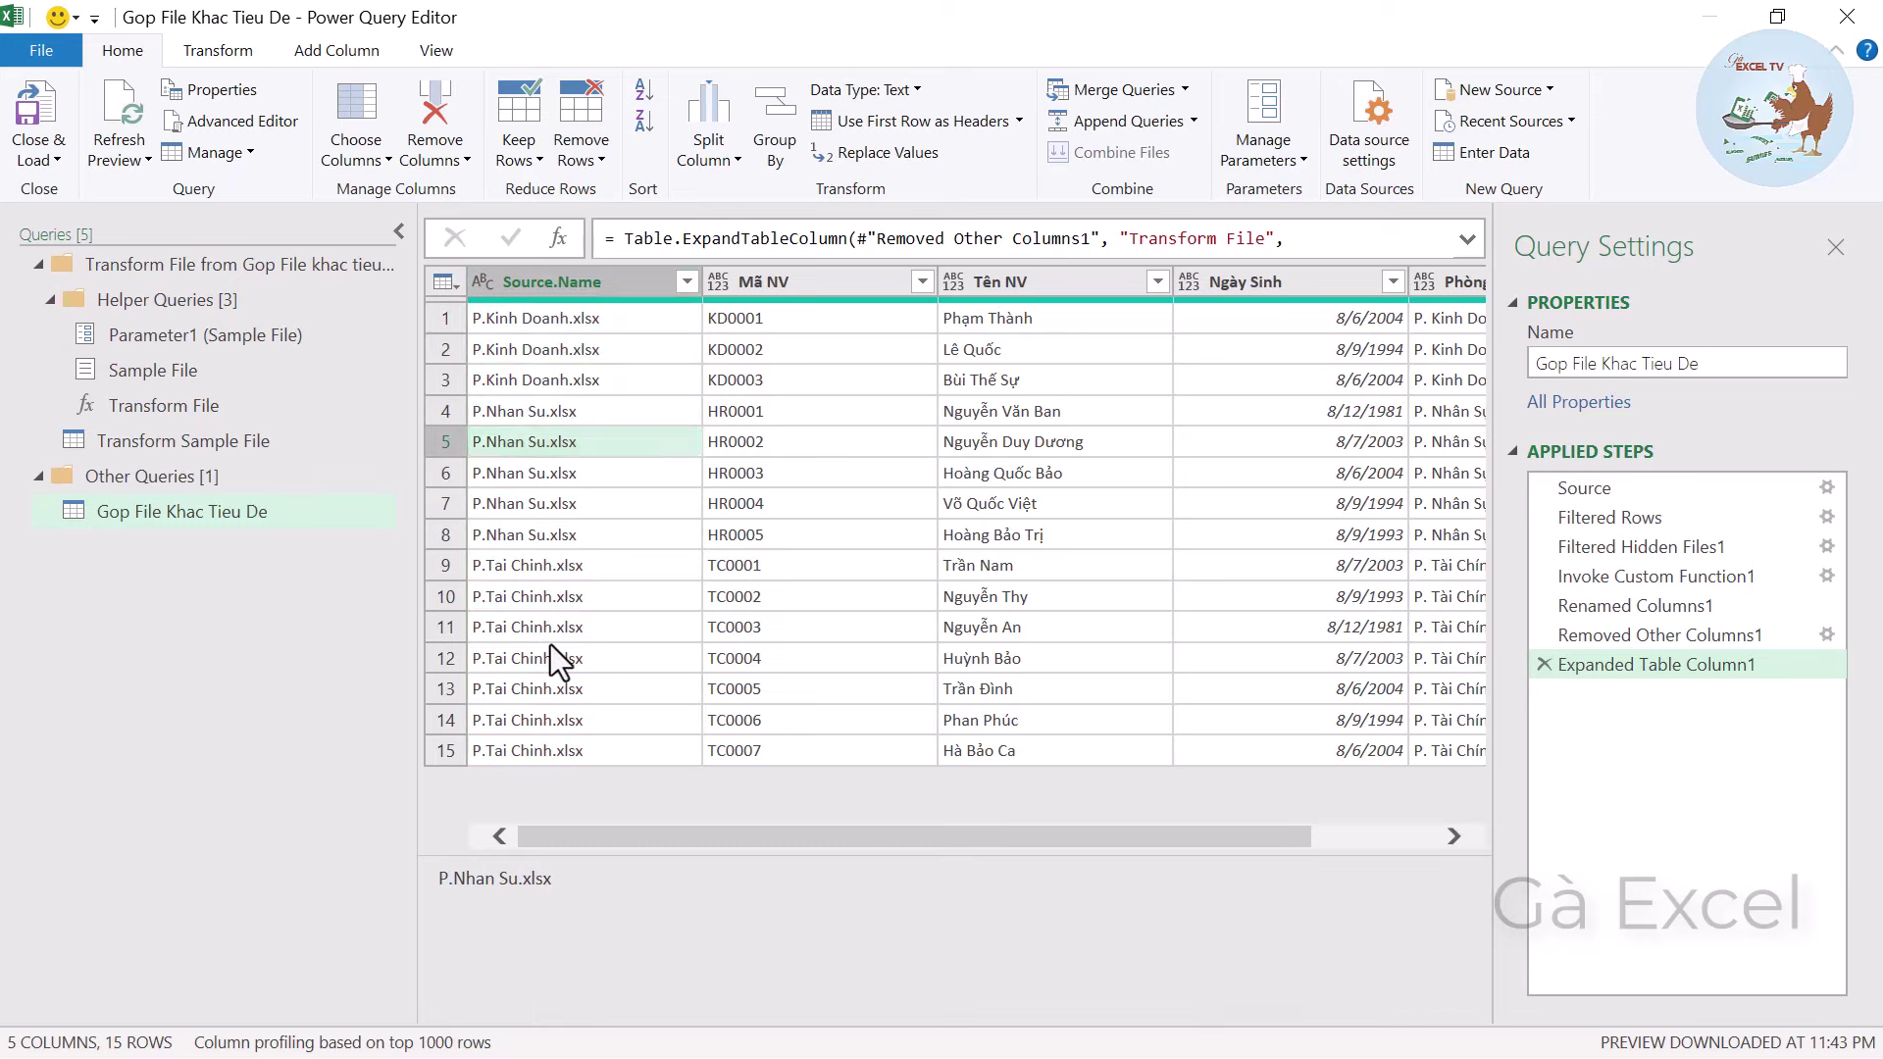
click(853, 604)
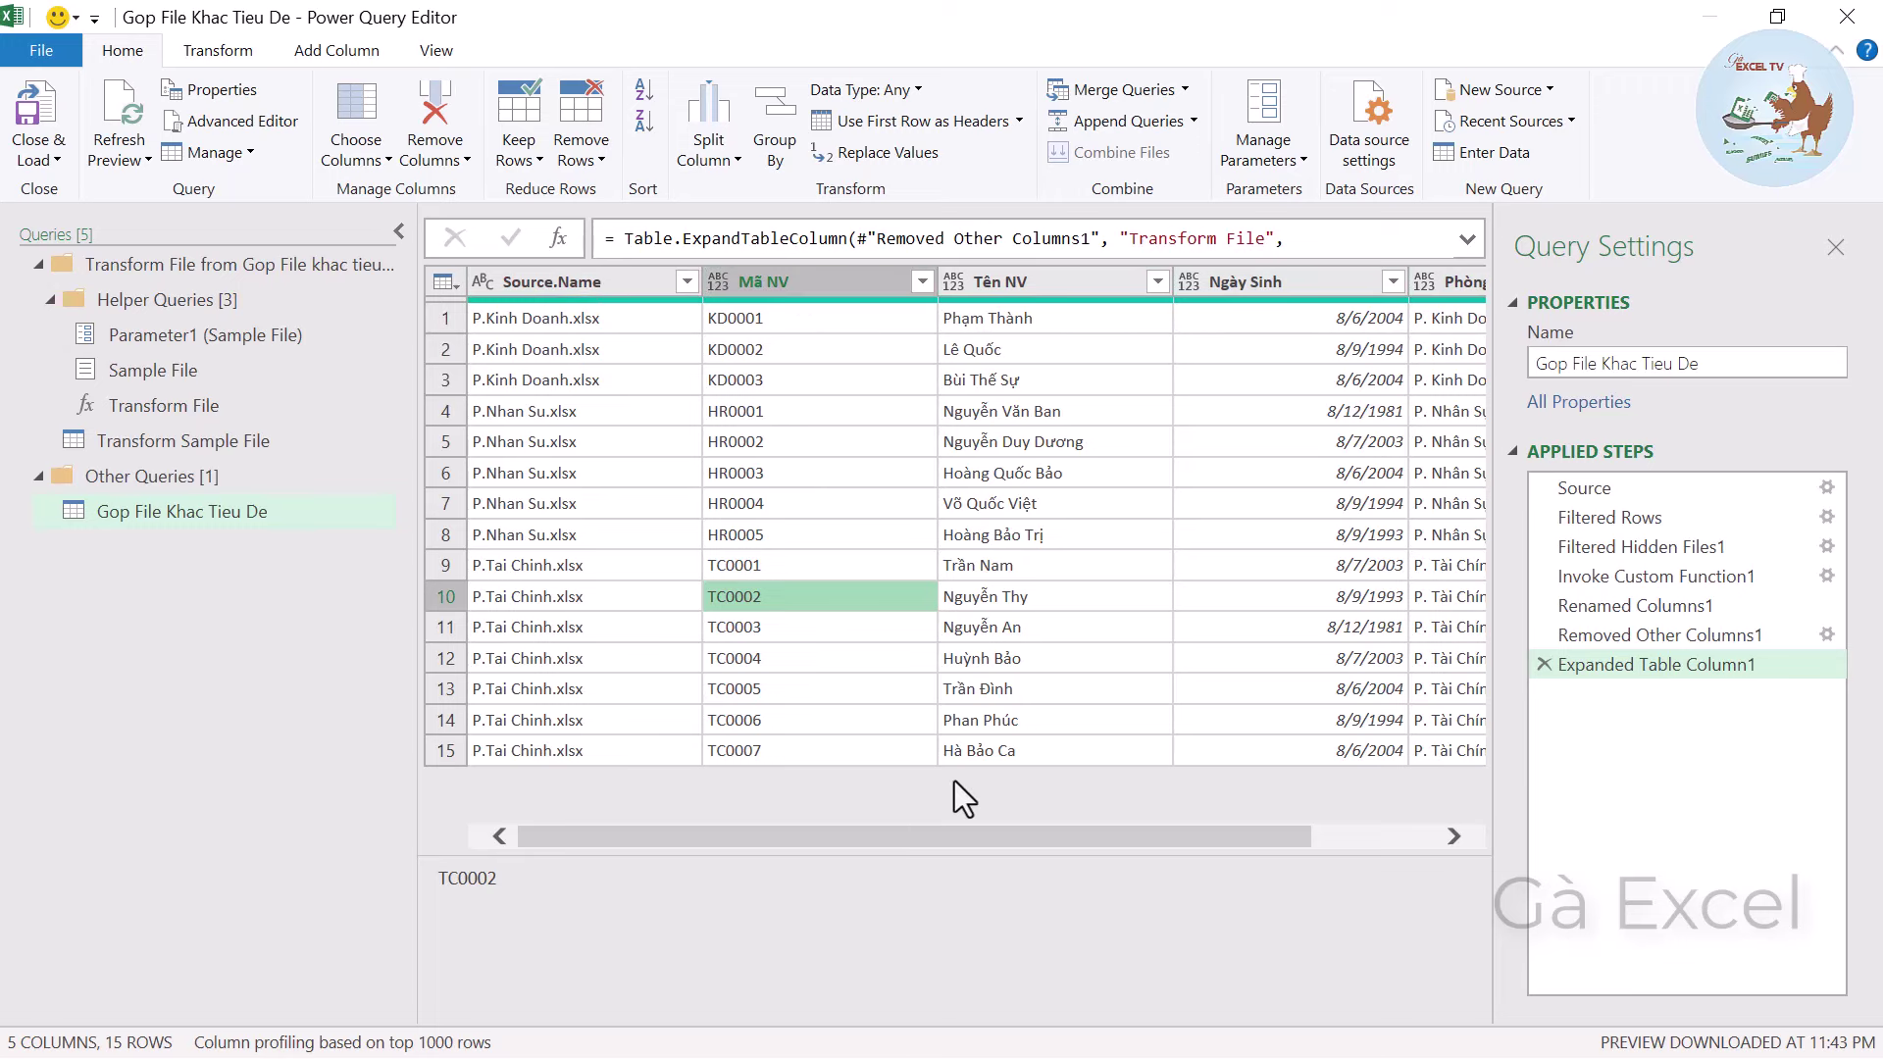
mouse_move(966, 839)
mouse_down()
mouse_move(1049, 859)
mouse_move(841, 853)
mouse_up()
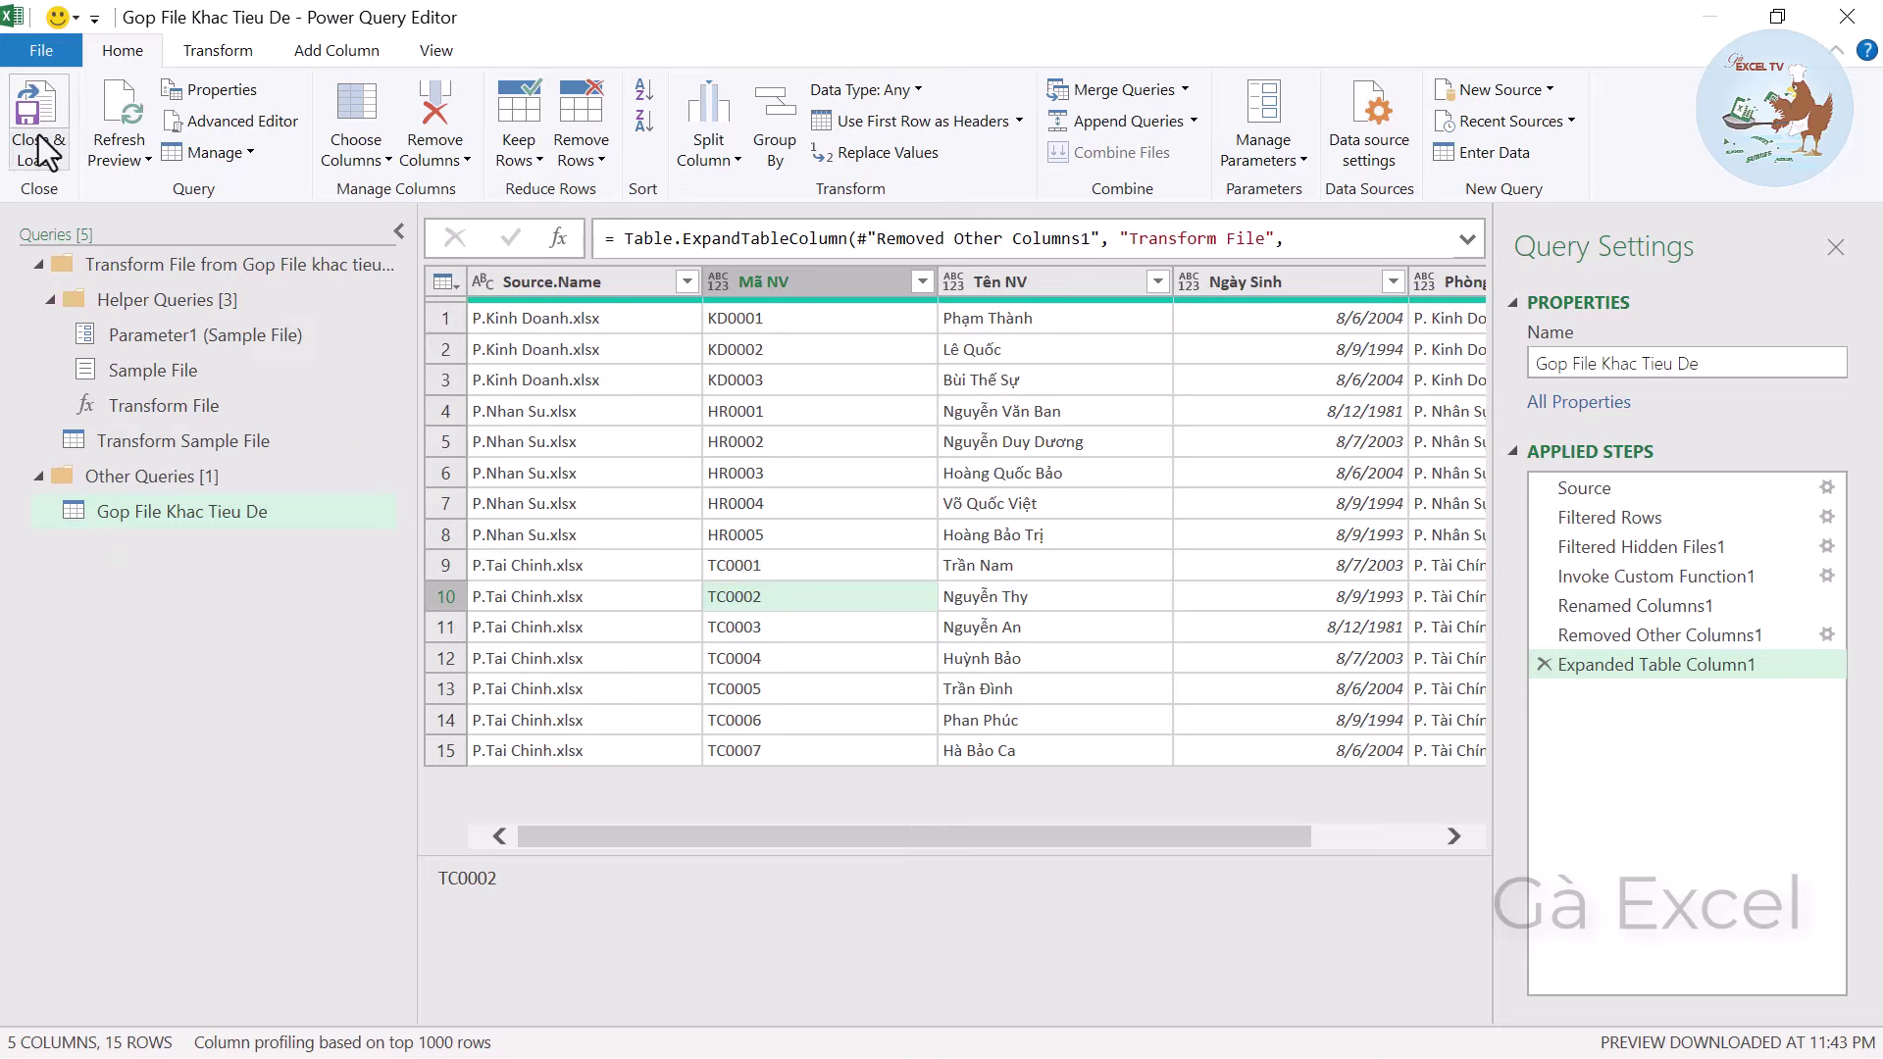
click(43, 161)
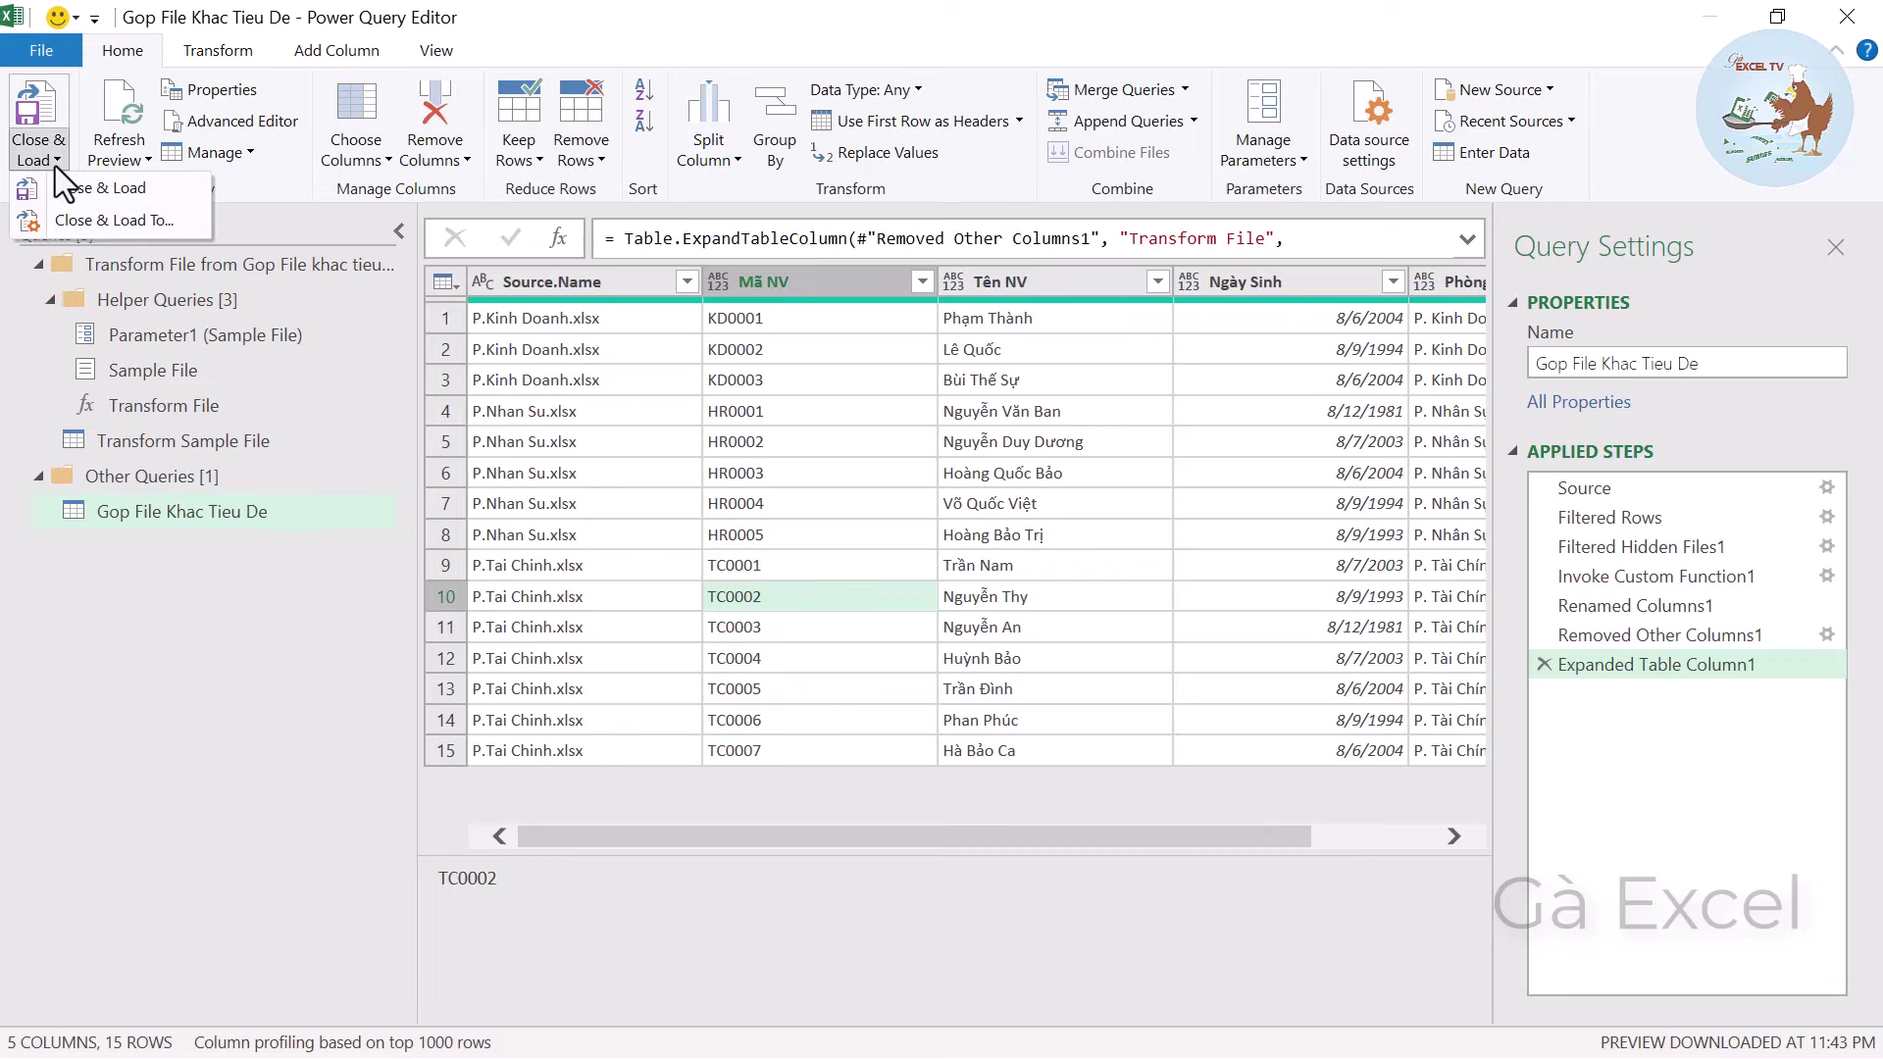
Load the combined query as a Table on the existing worksheet starting at cell B2.
click(104, 228)
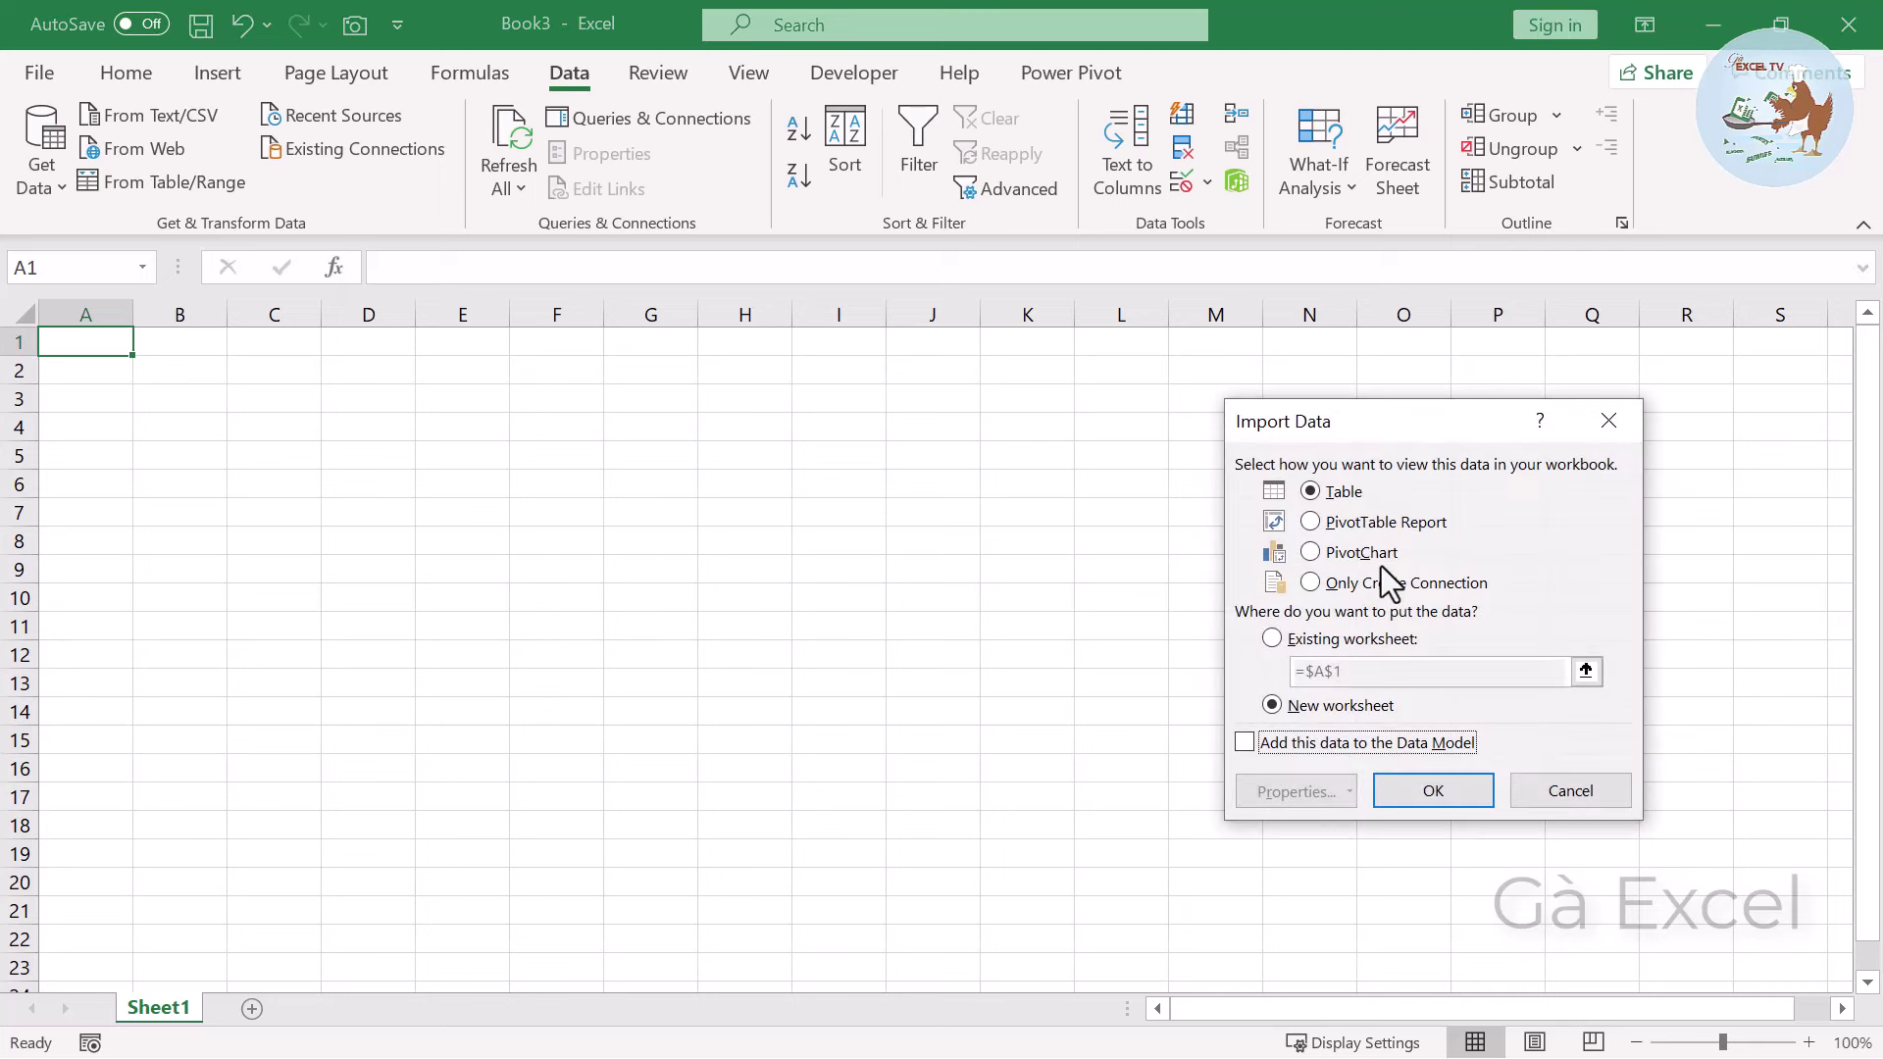
click(1422, 586)
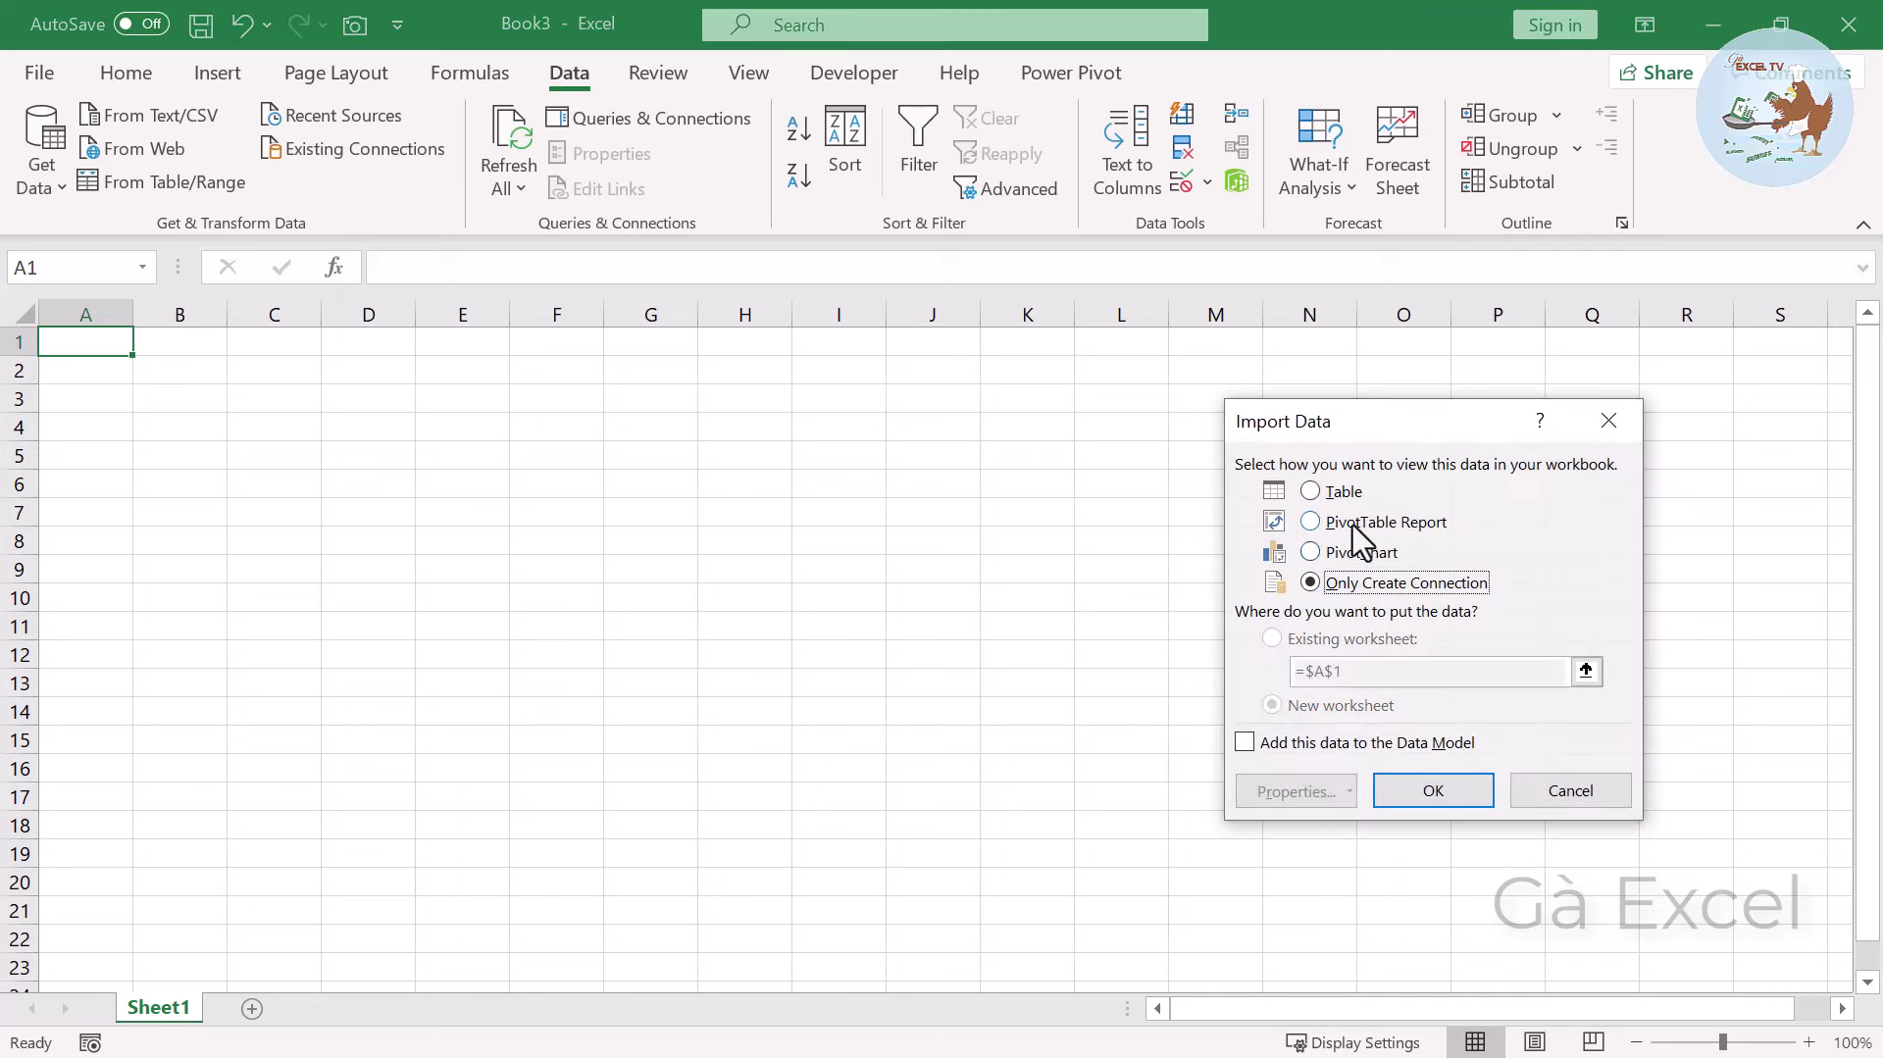
click(1339, 495)
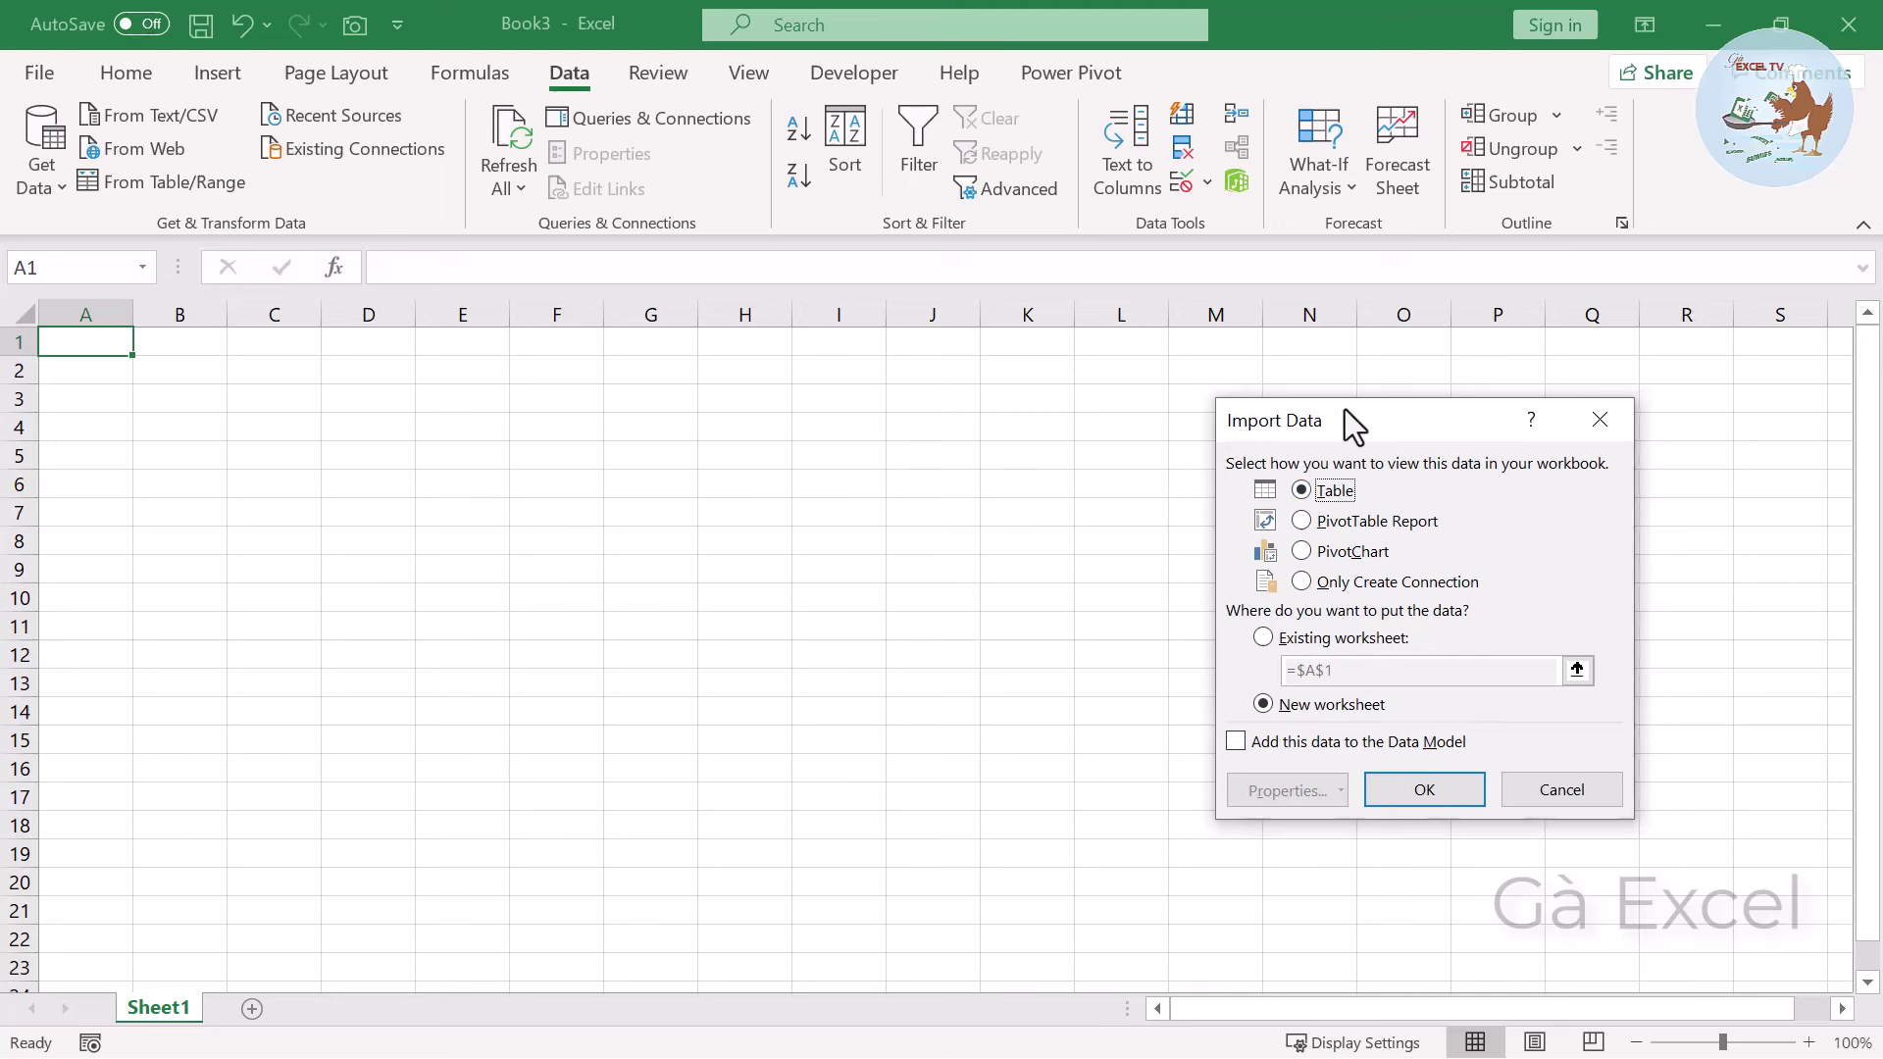
drag(1344, 409, 1054, 396)
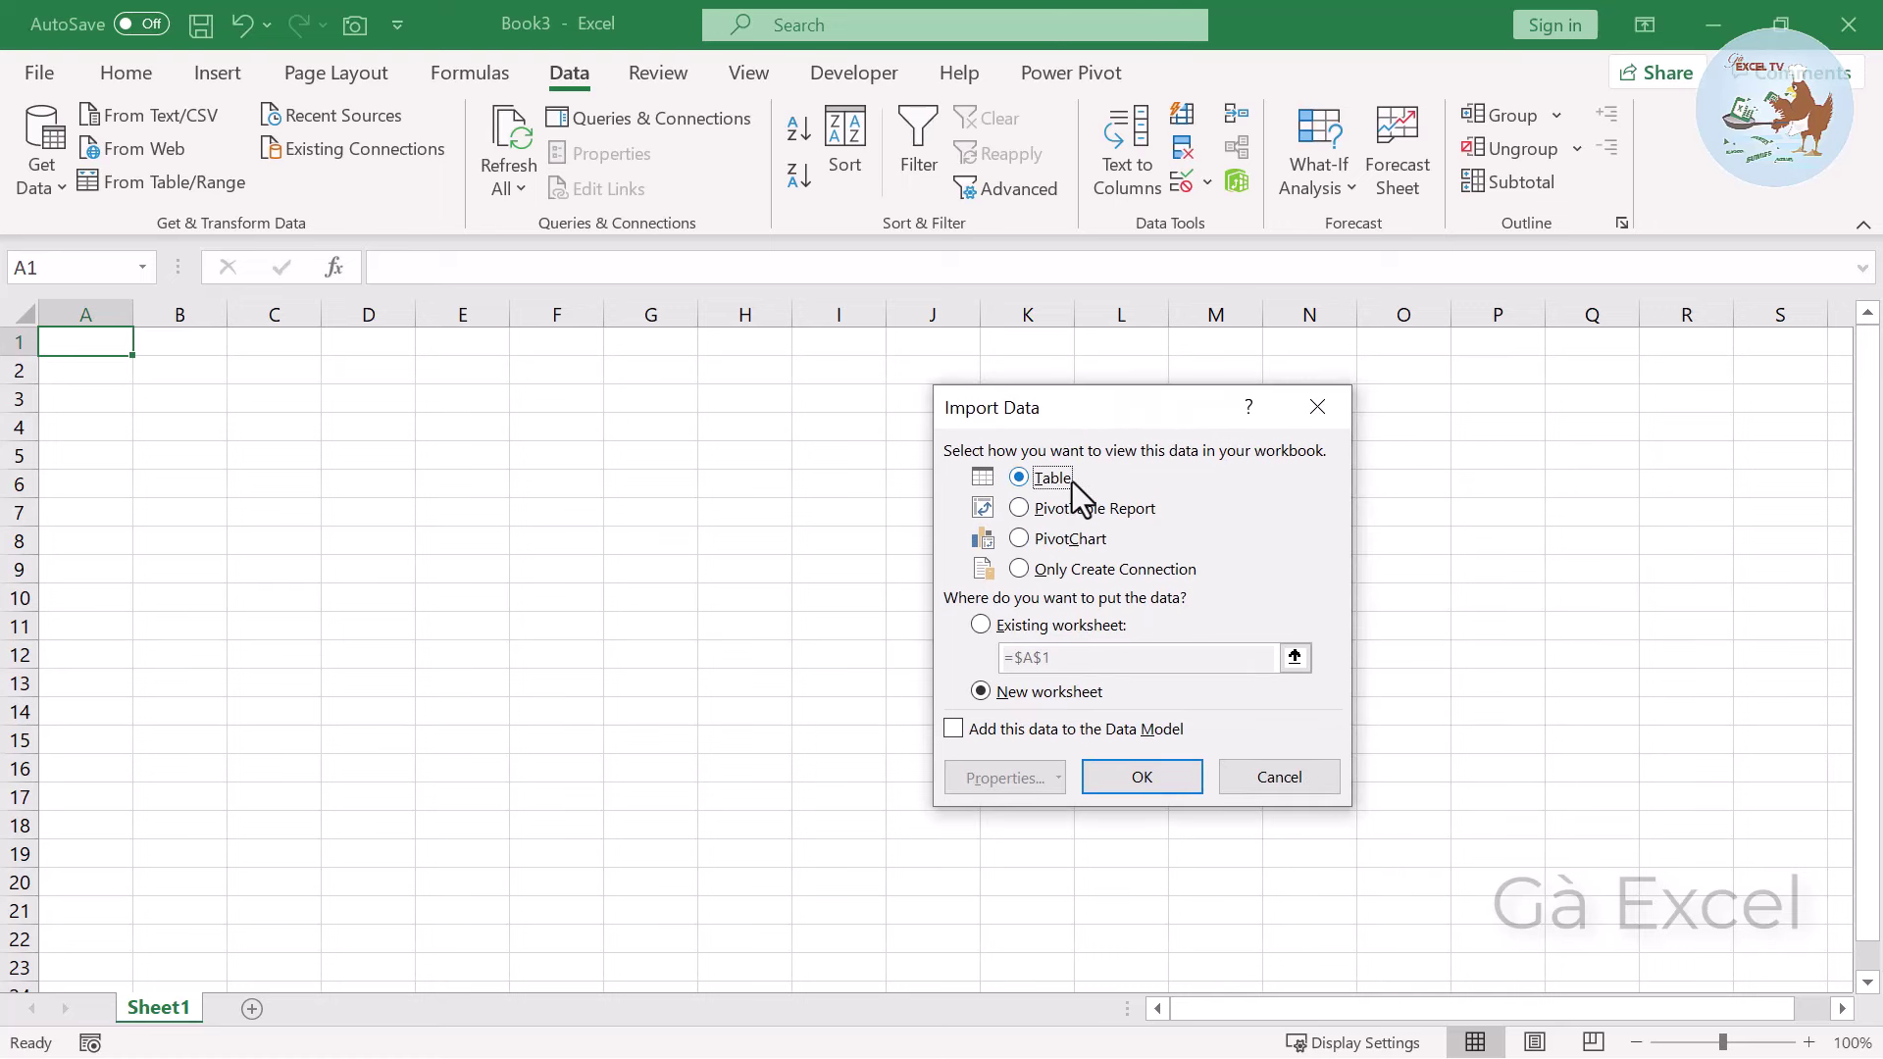
click(1069, 621)
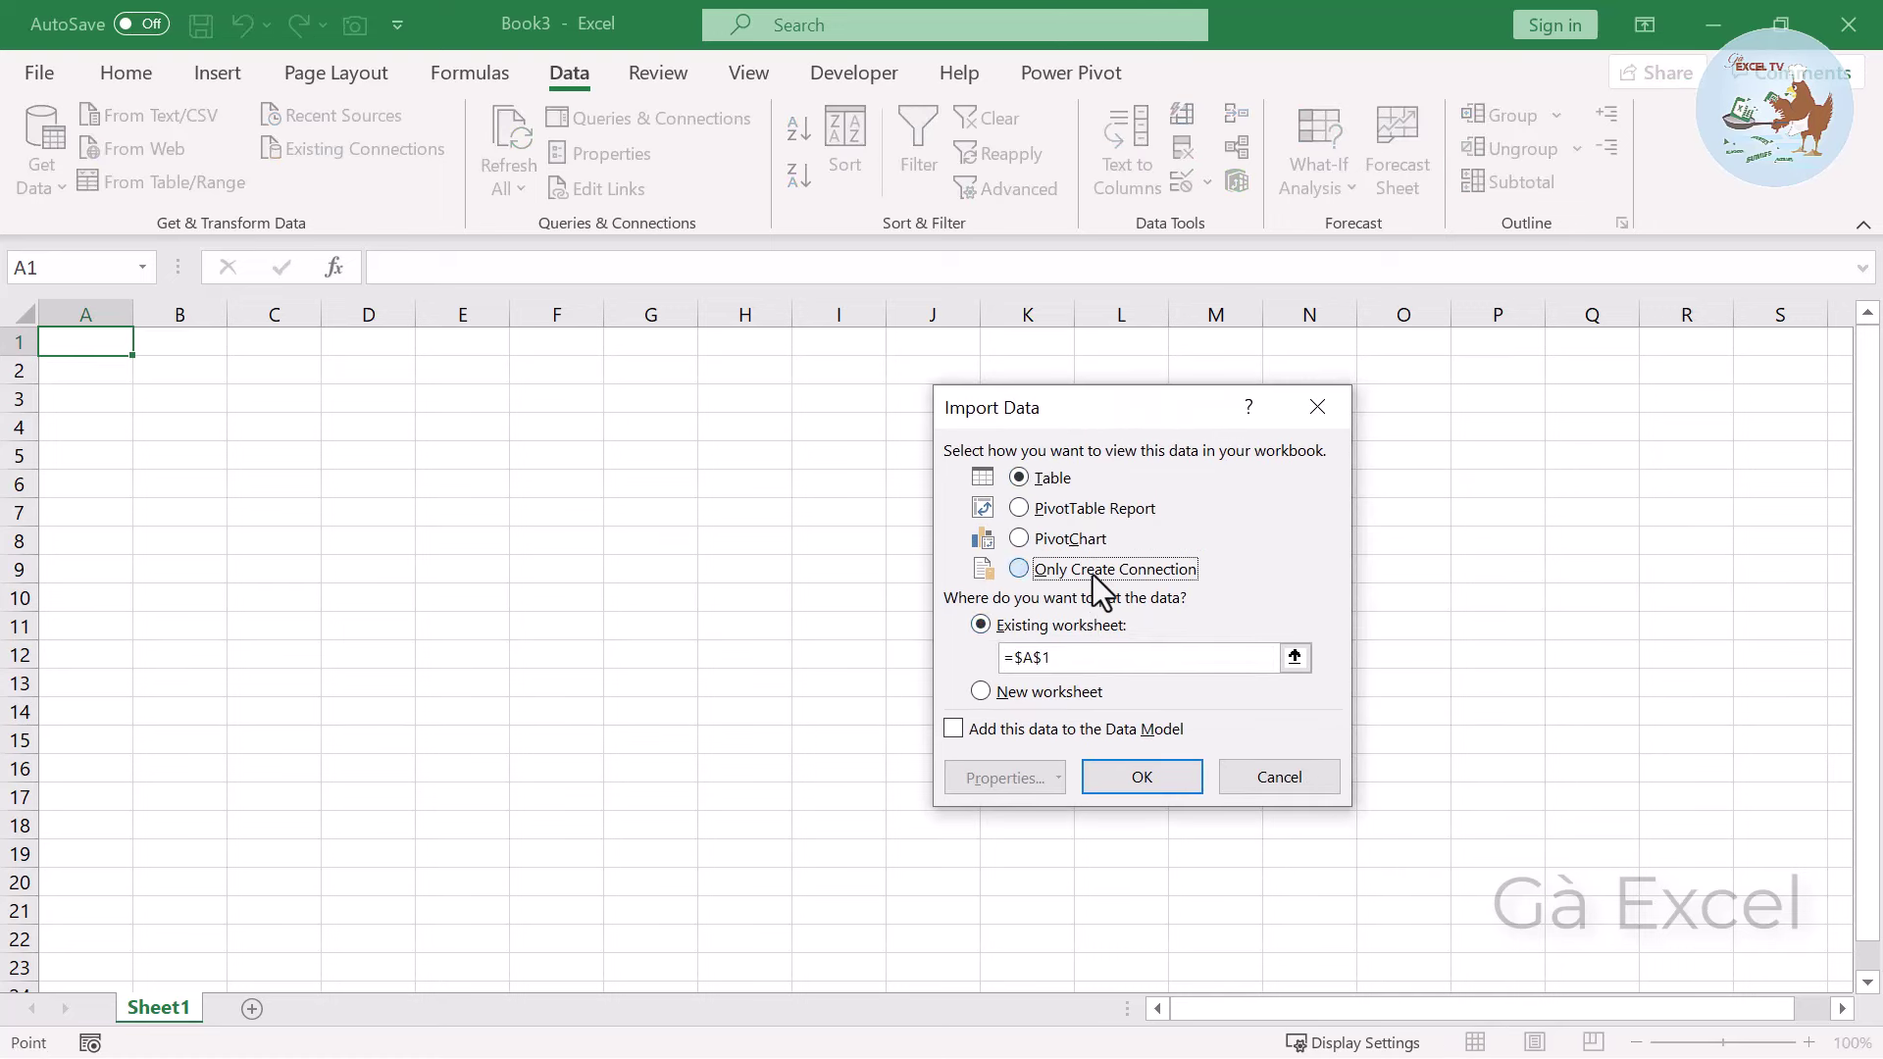
click(1092, 574)
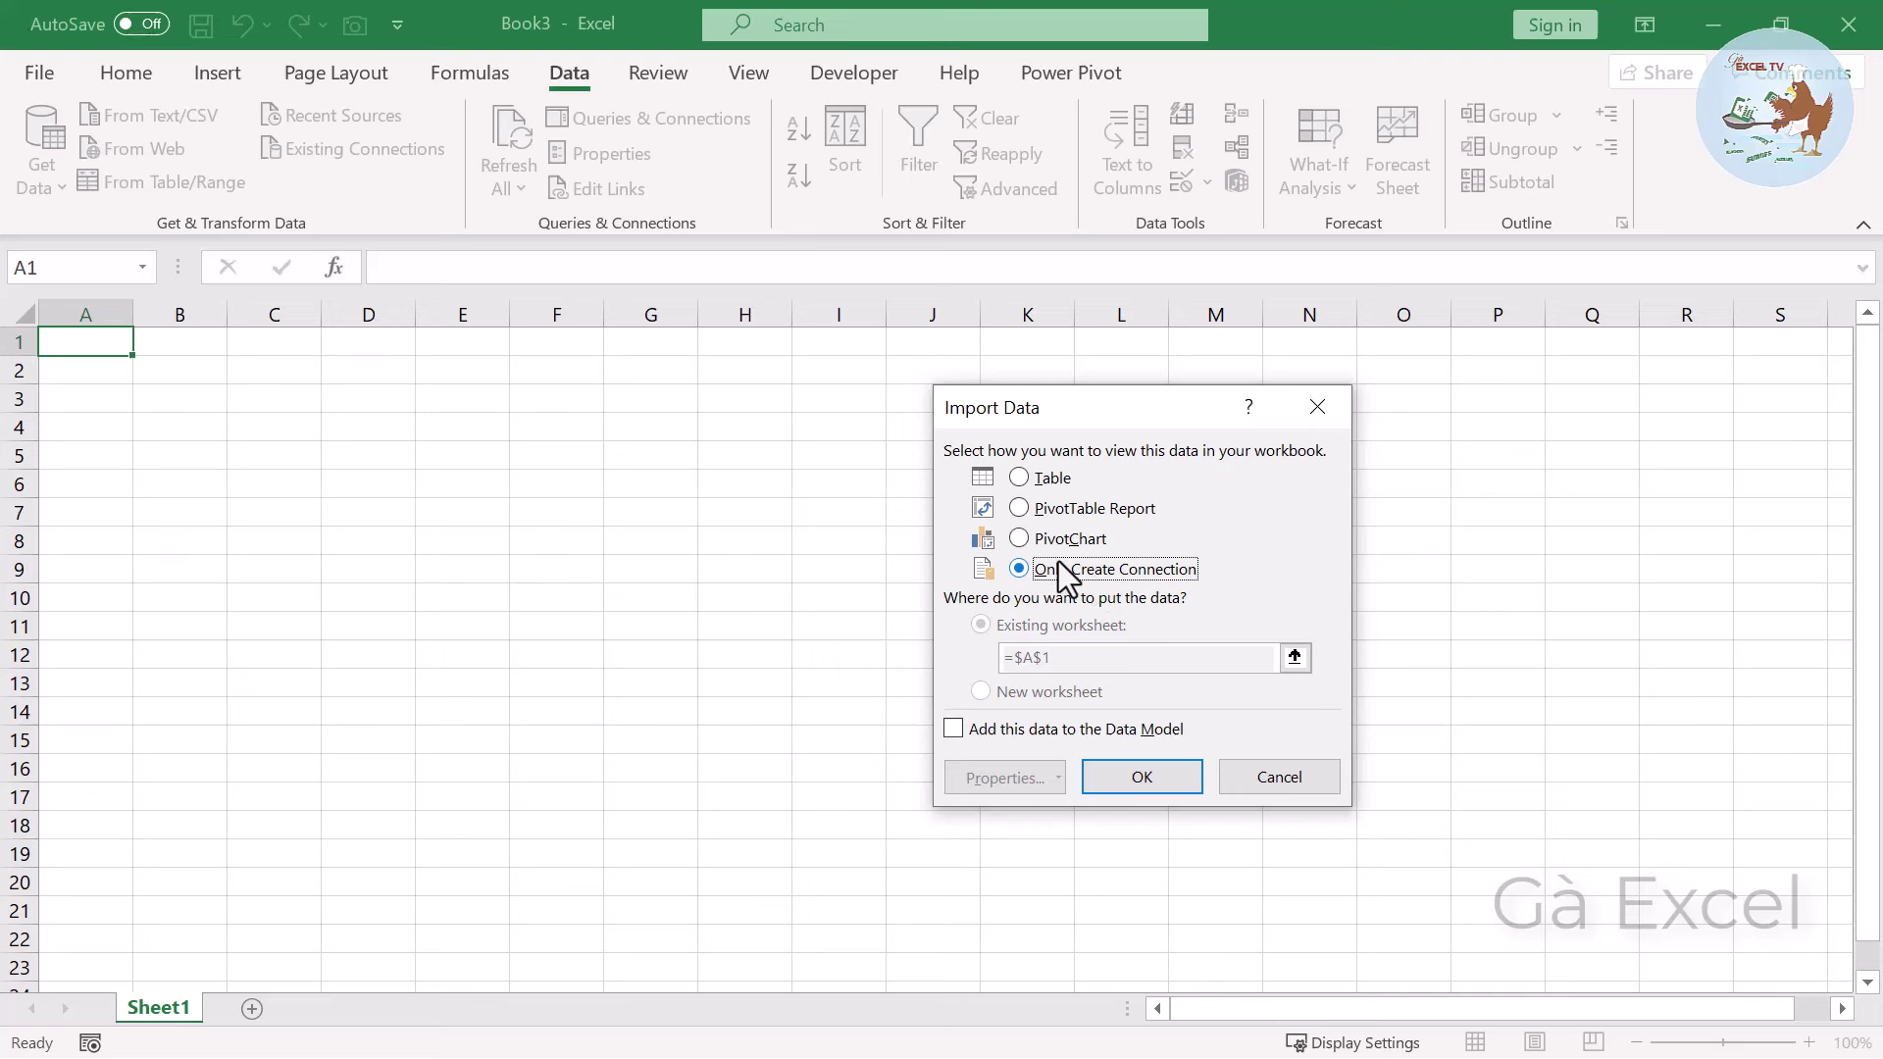
click(1041, 478)
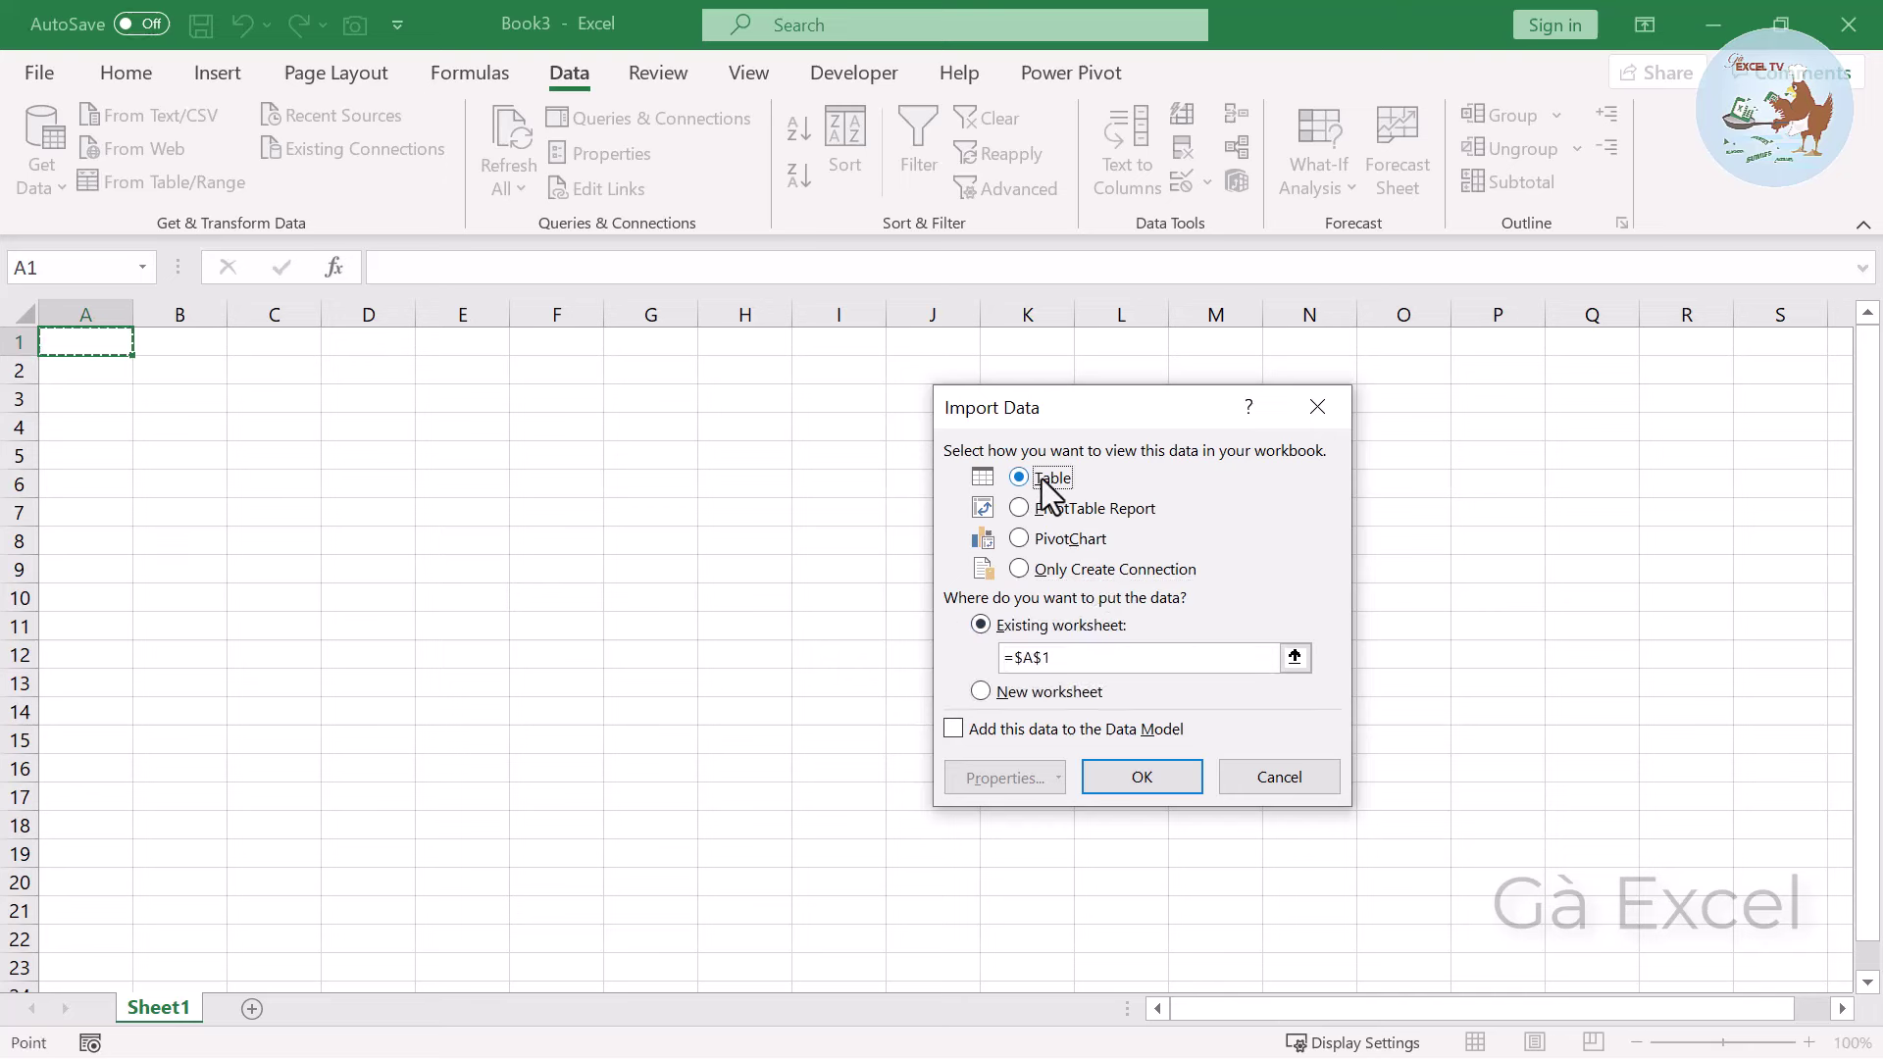
click(185, 377)
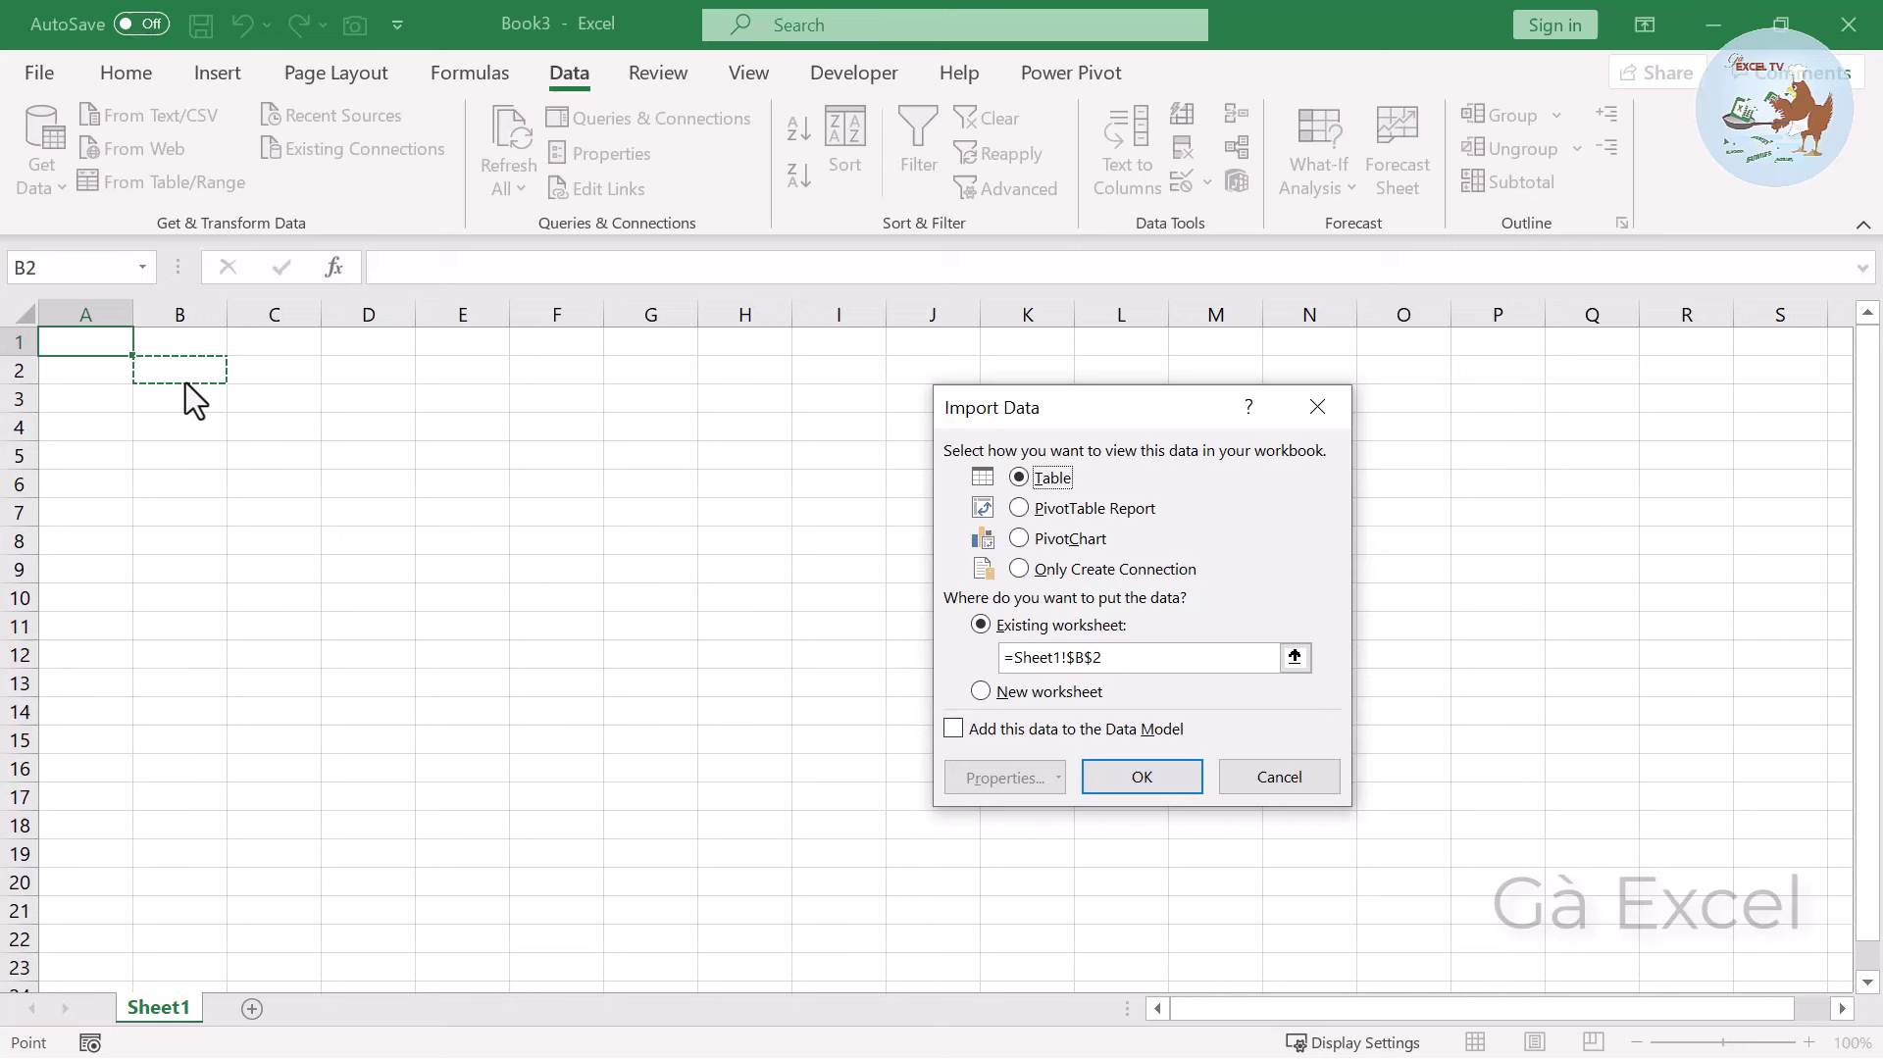
click(1153, 782)
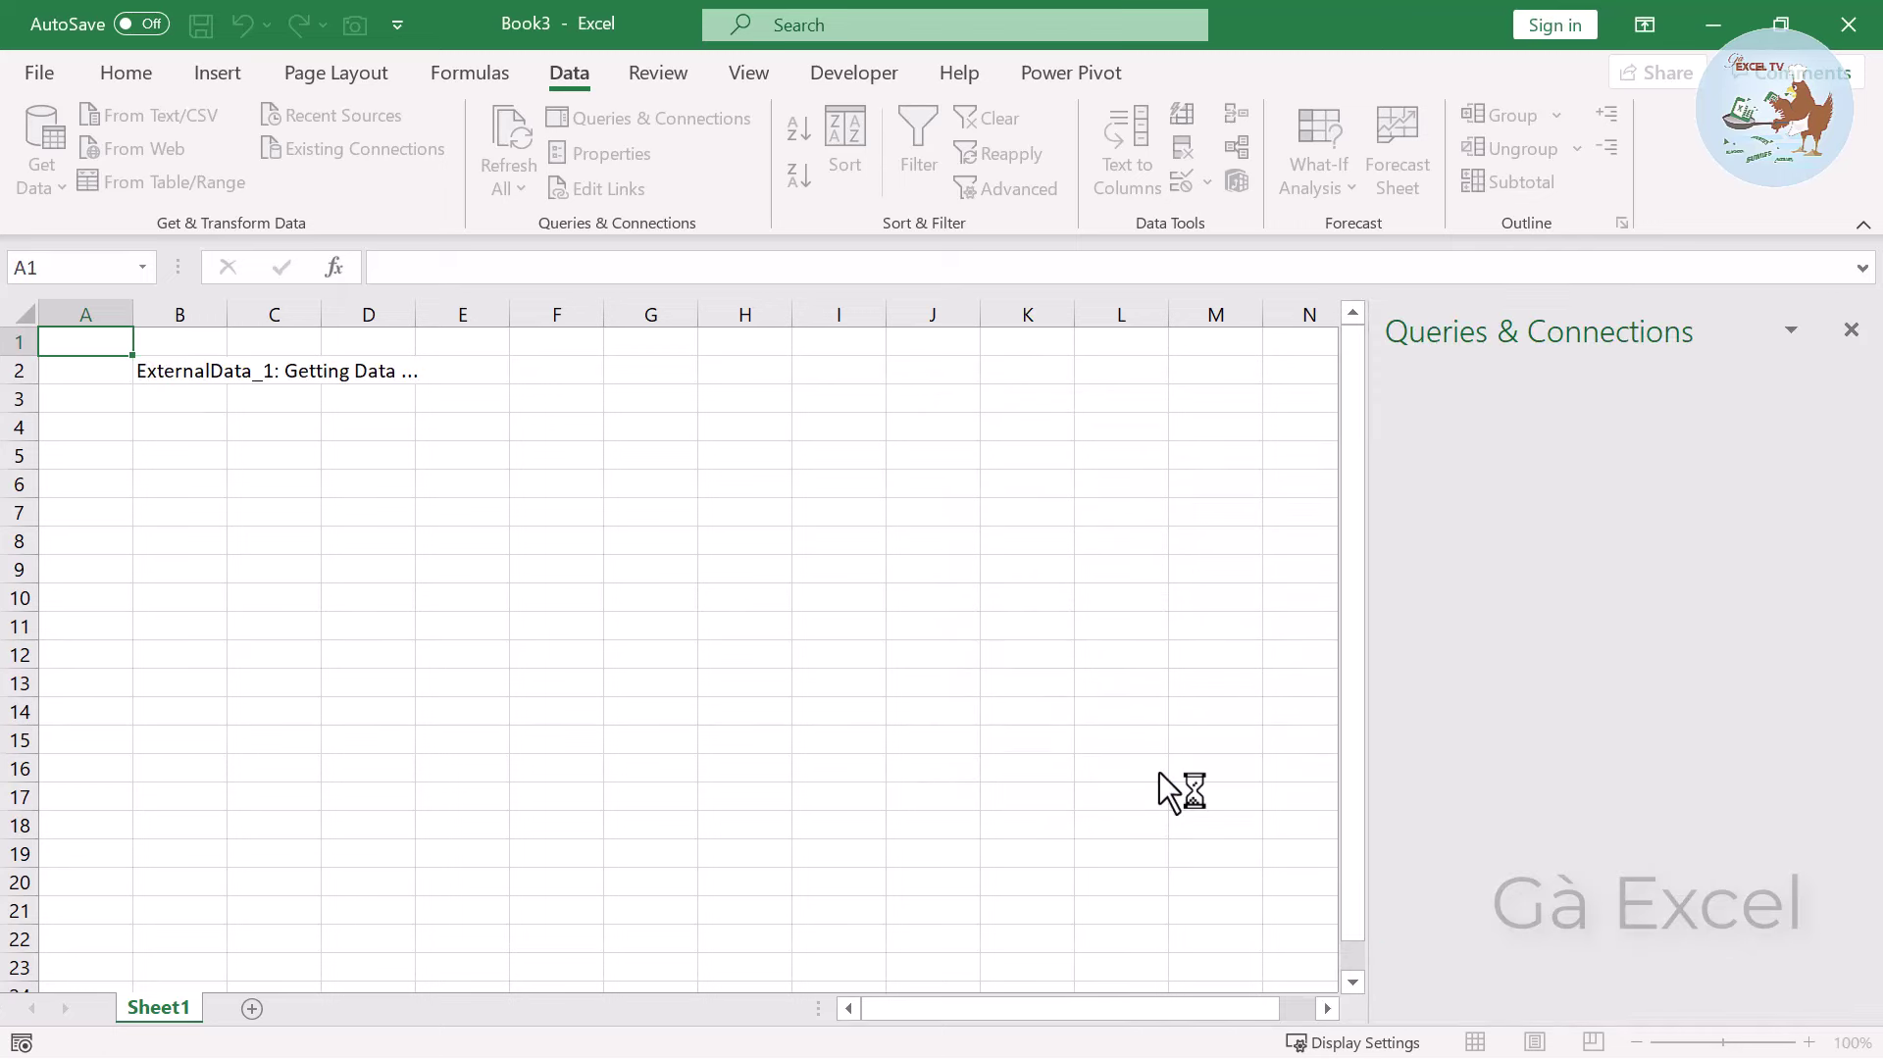
Review the loaded employee rows in B2:F17, including the Nhan Su entries and Source.Name values.
click(225, 570)
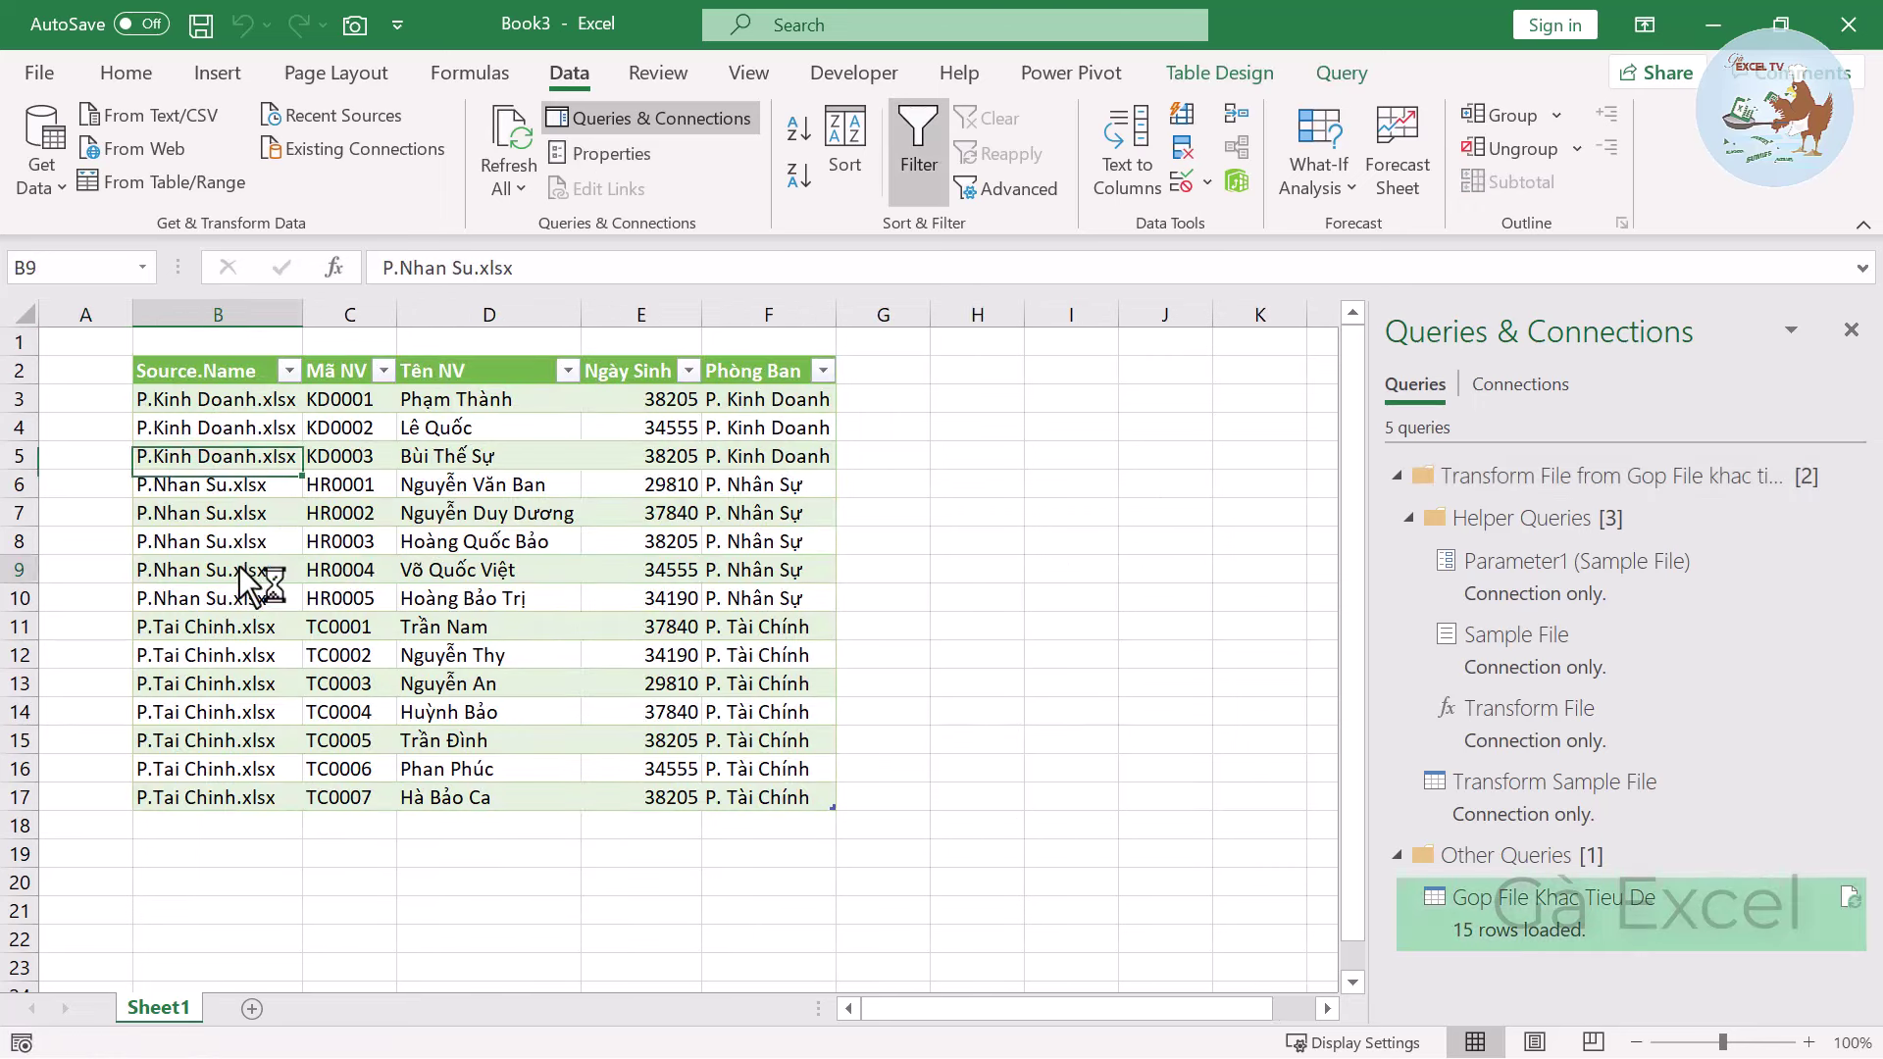
click(491, 598)
click(343, 627)
click(491, 569)
click(470, 513)
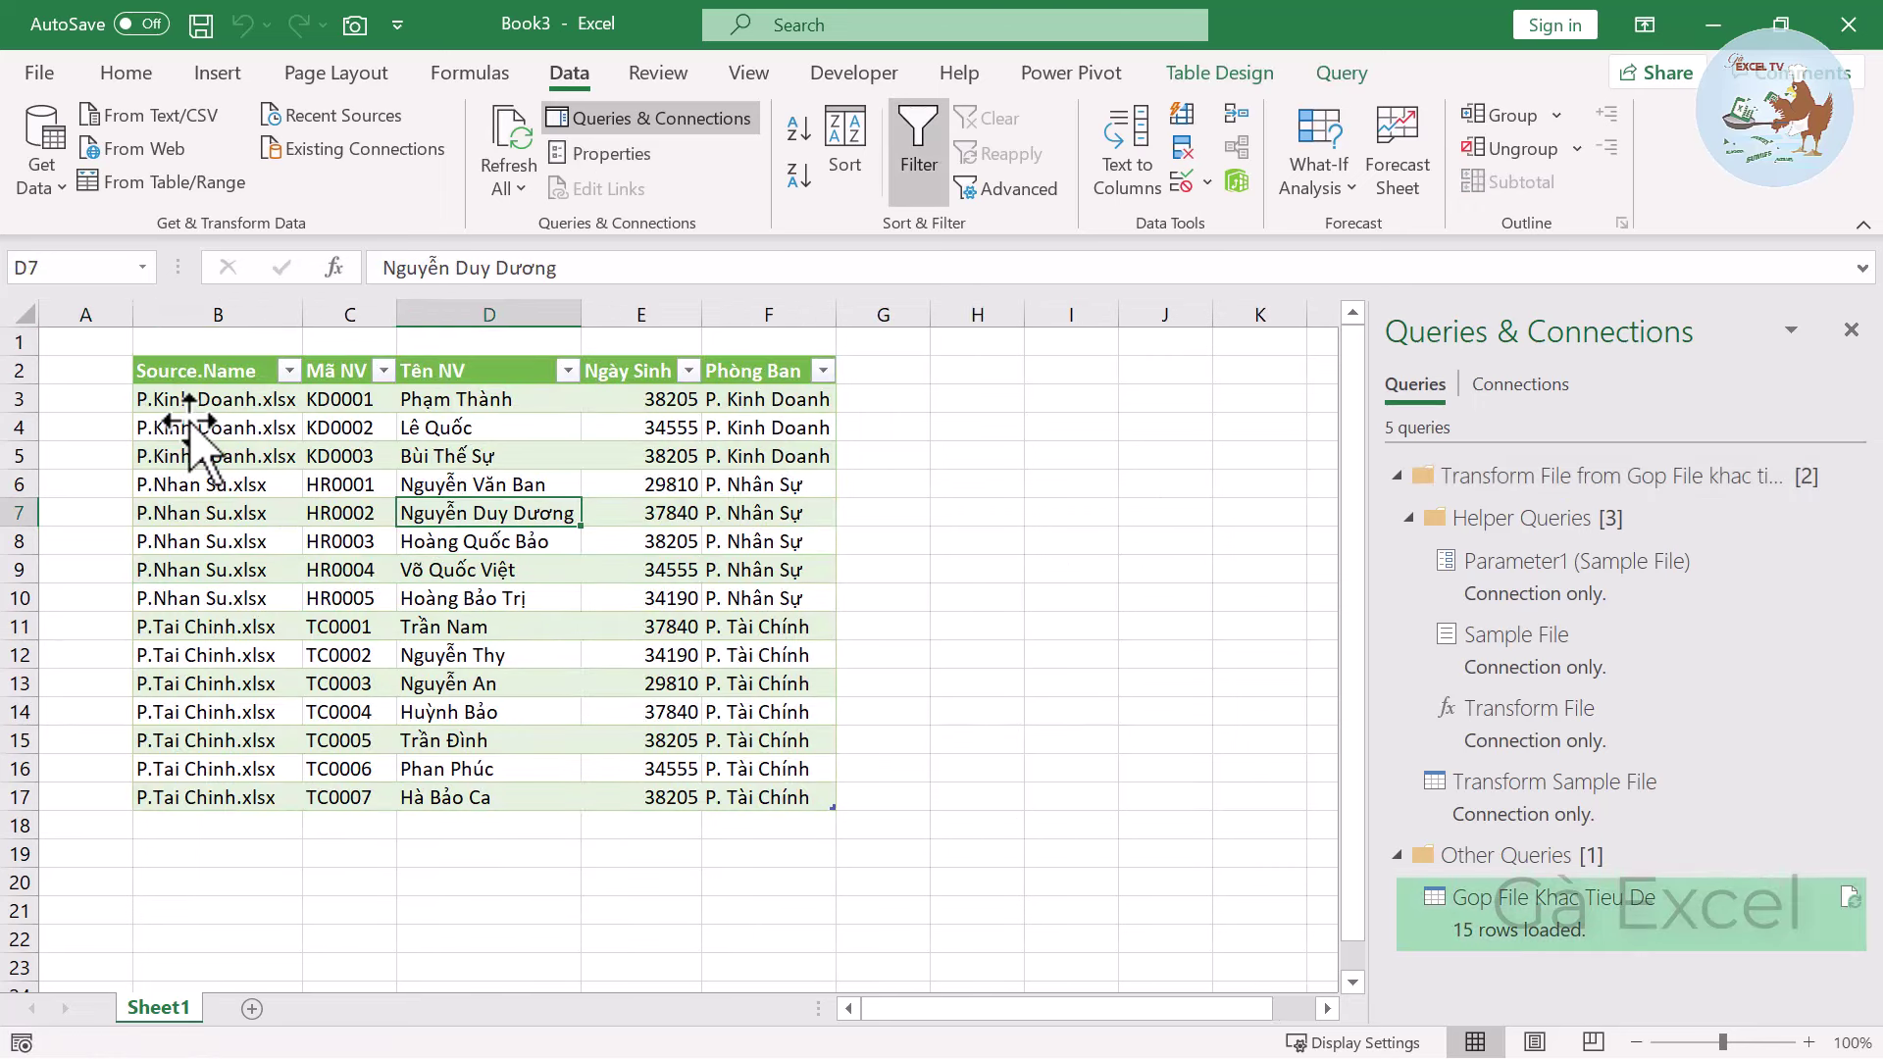
click(216, 428)
click(213, 514)
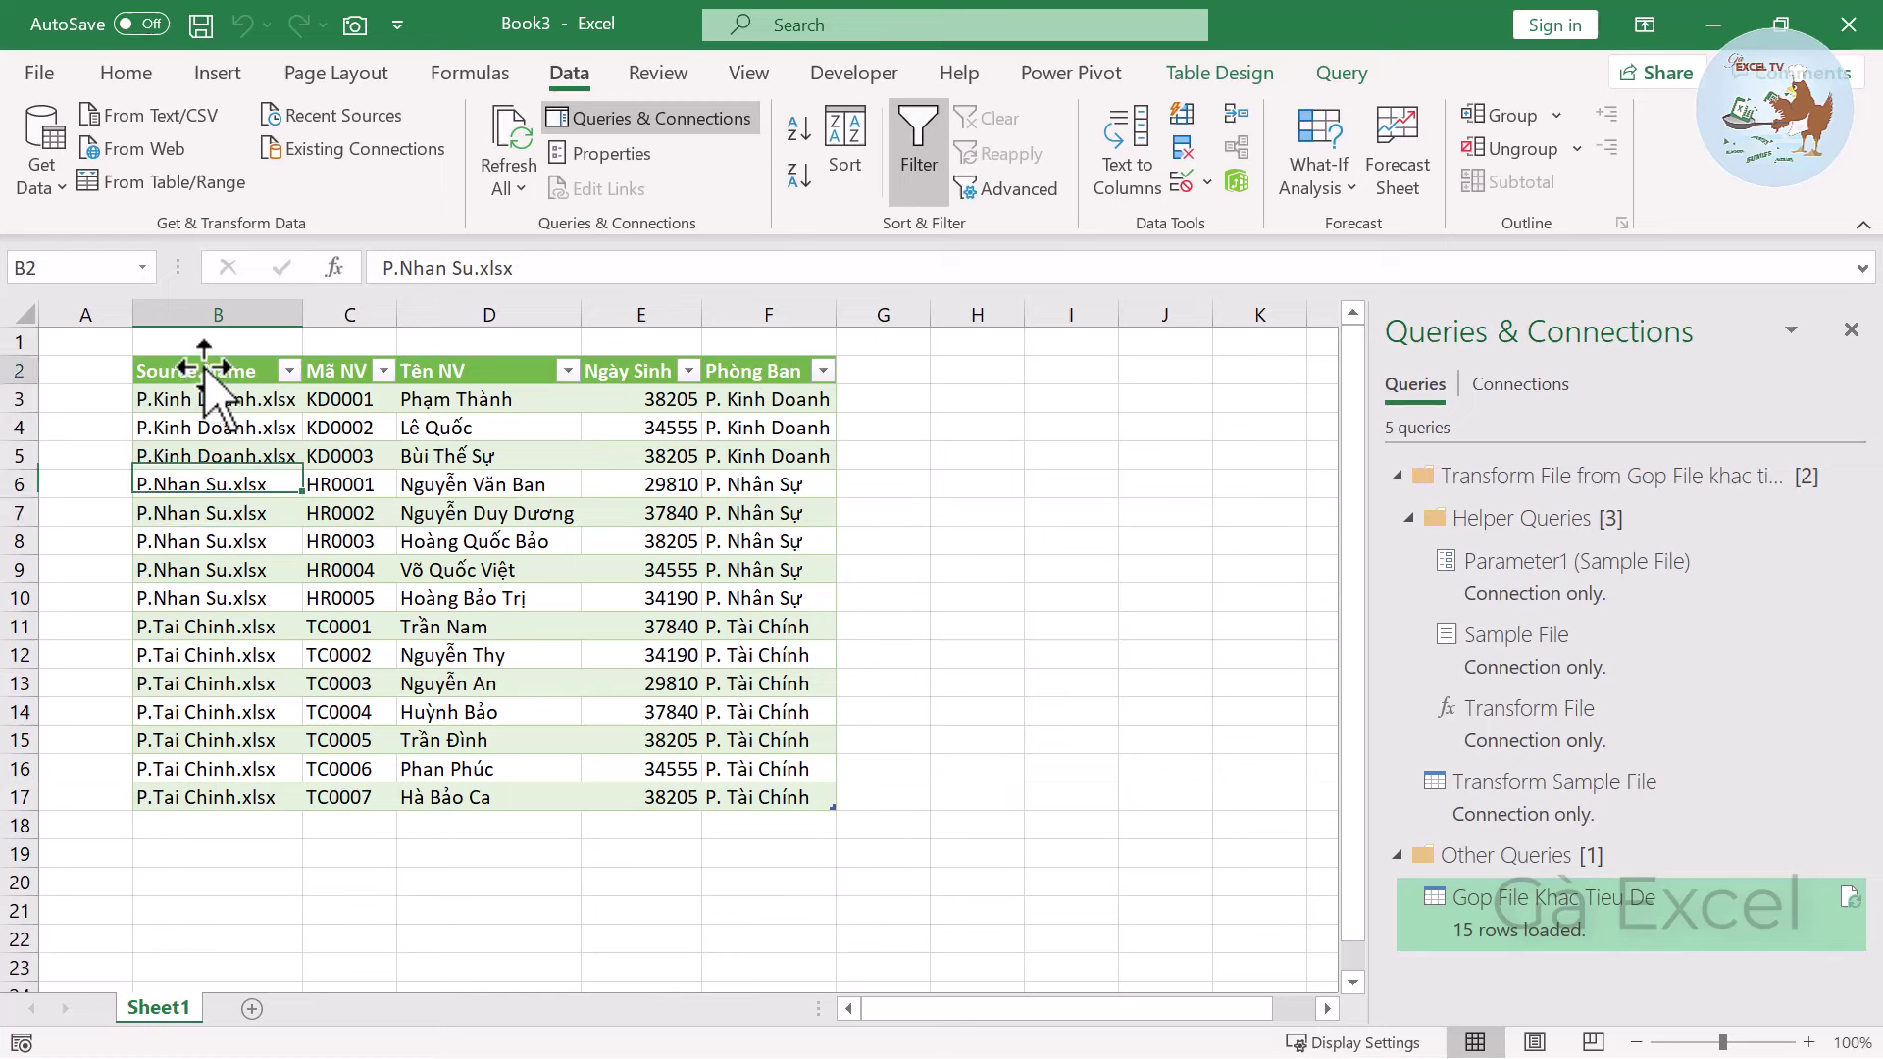
click(201, 484)
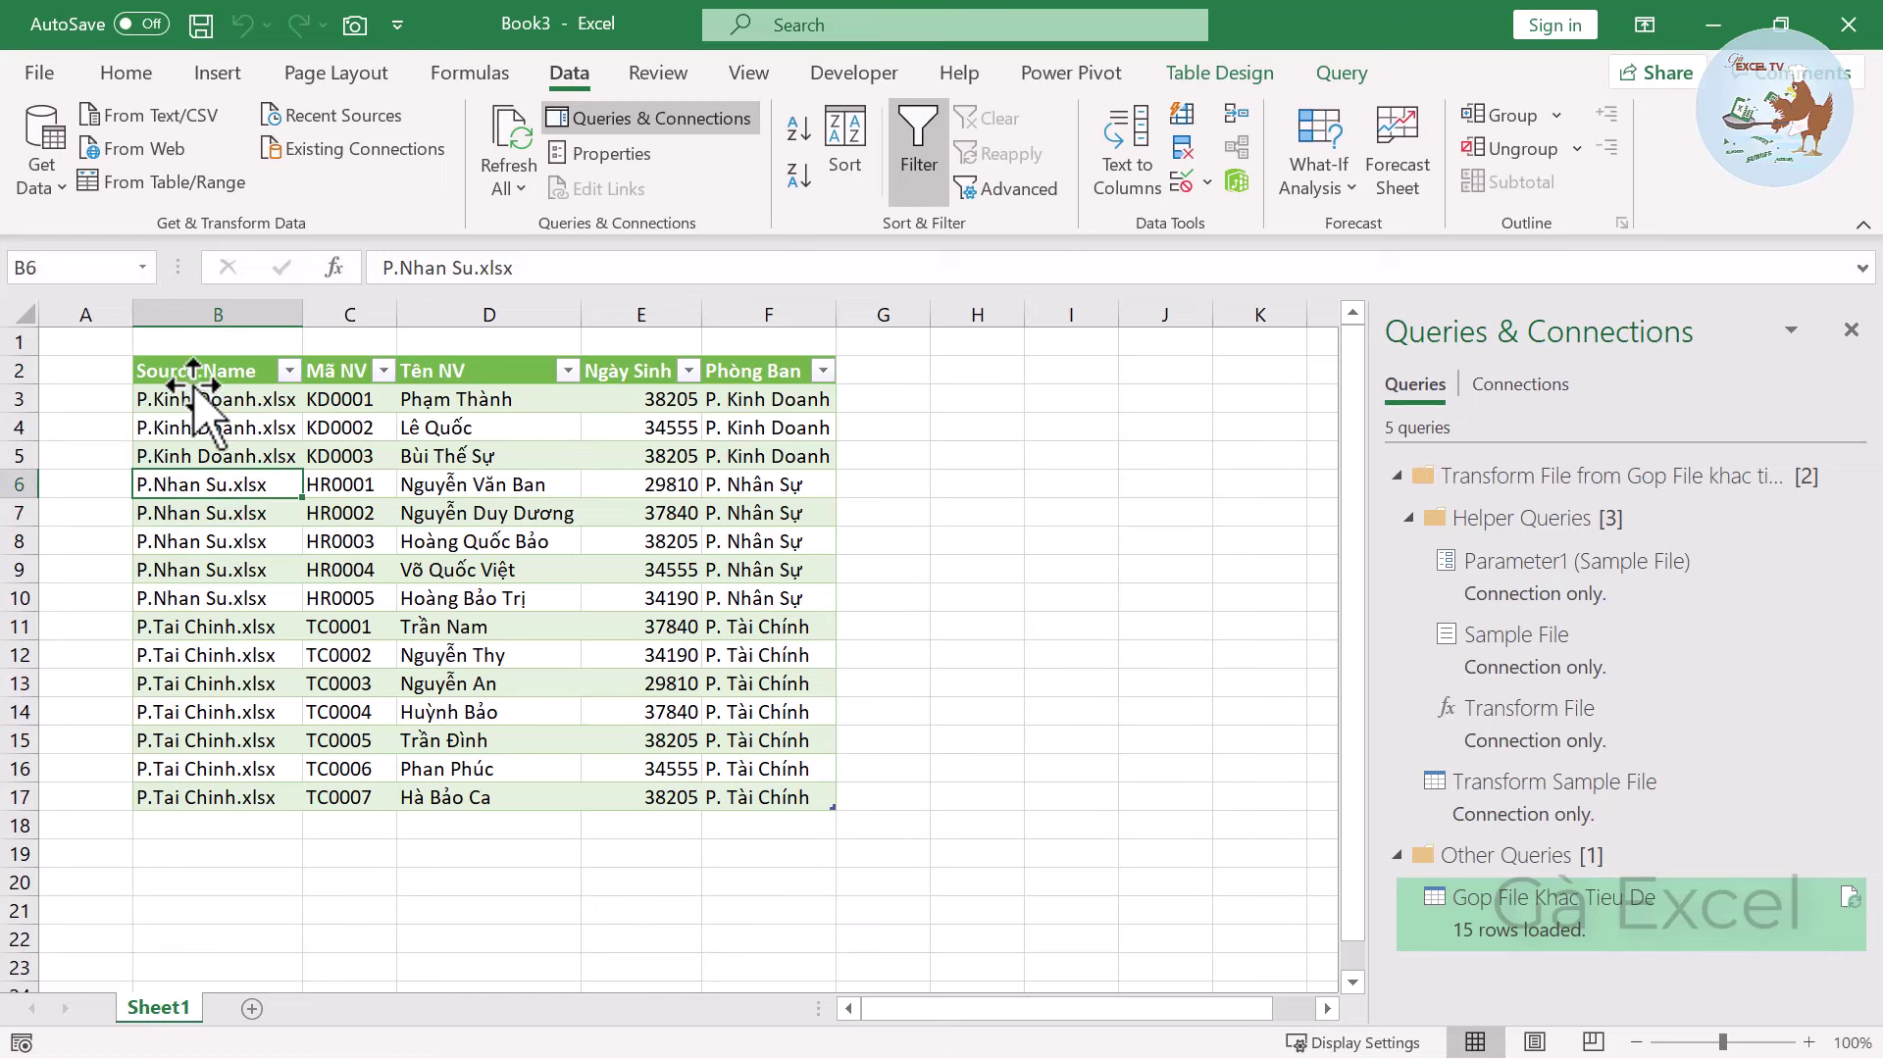
Remove the Source.Name column from the combined query and load it back into the sheet.
double_click(1517, 926)
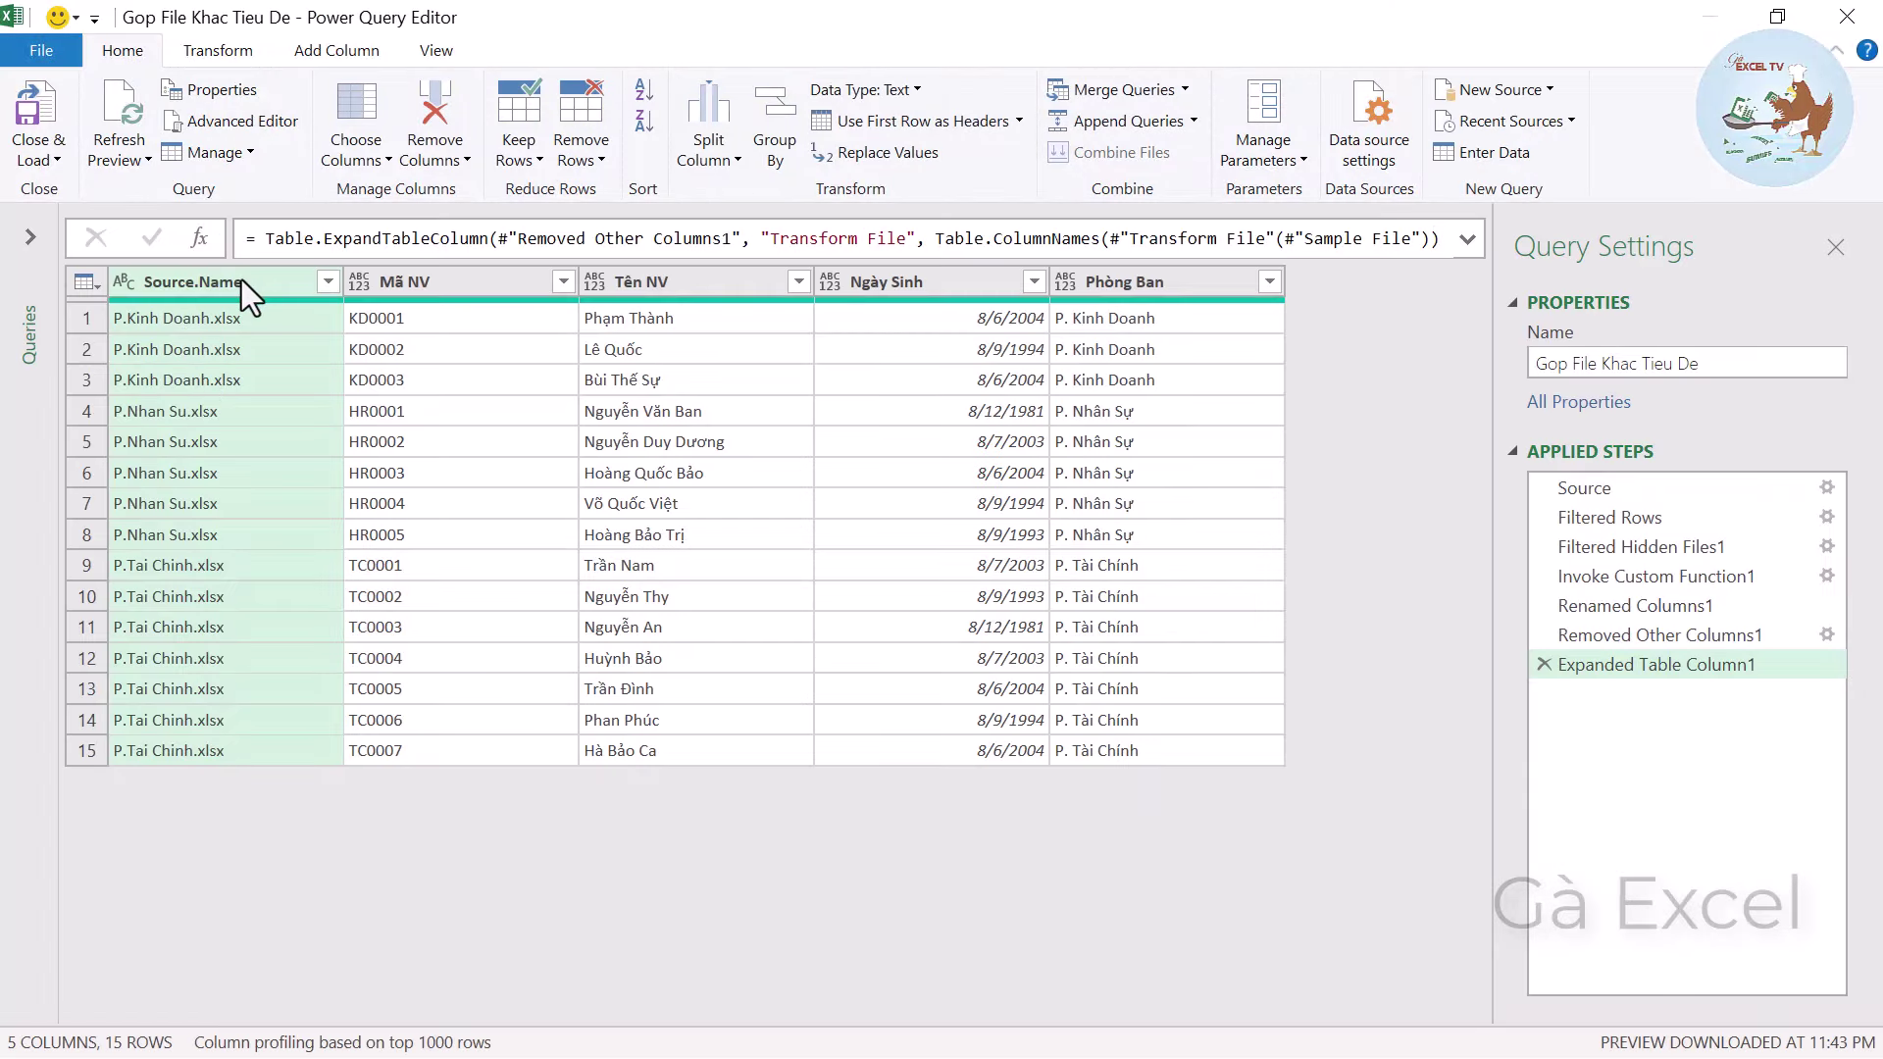
right_click(239, 285)
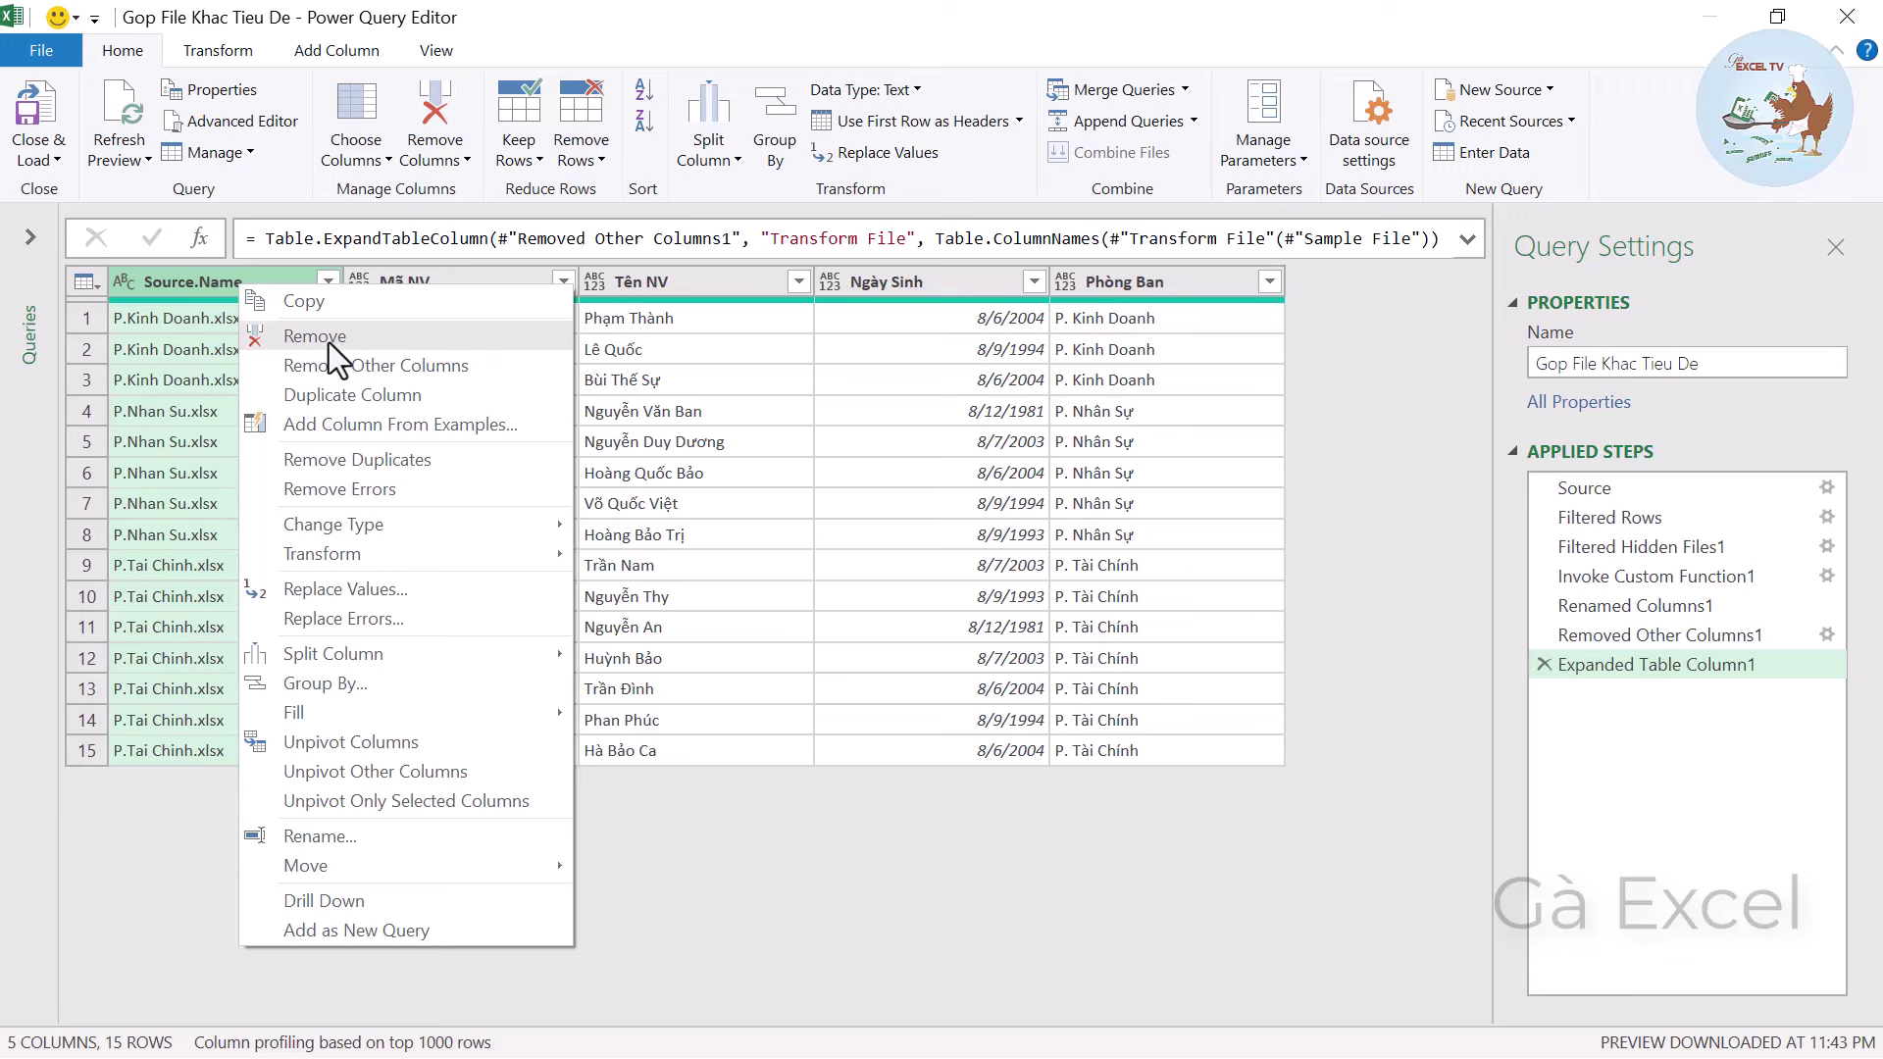
click(328, 343)
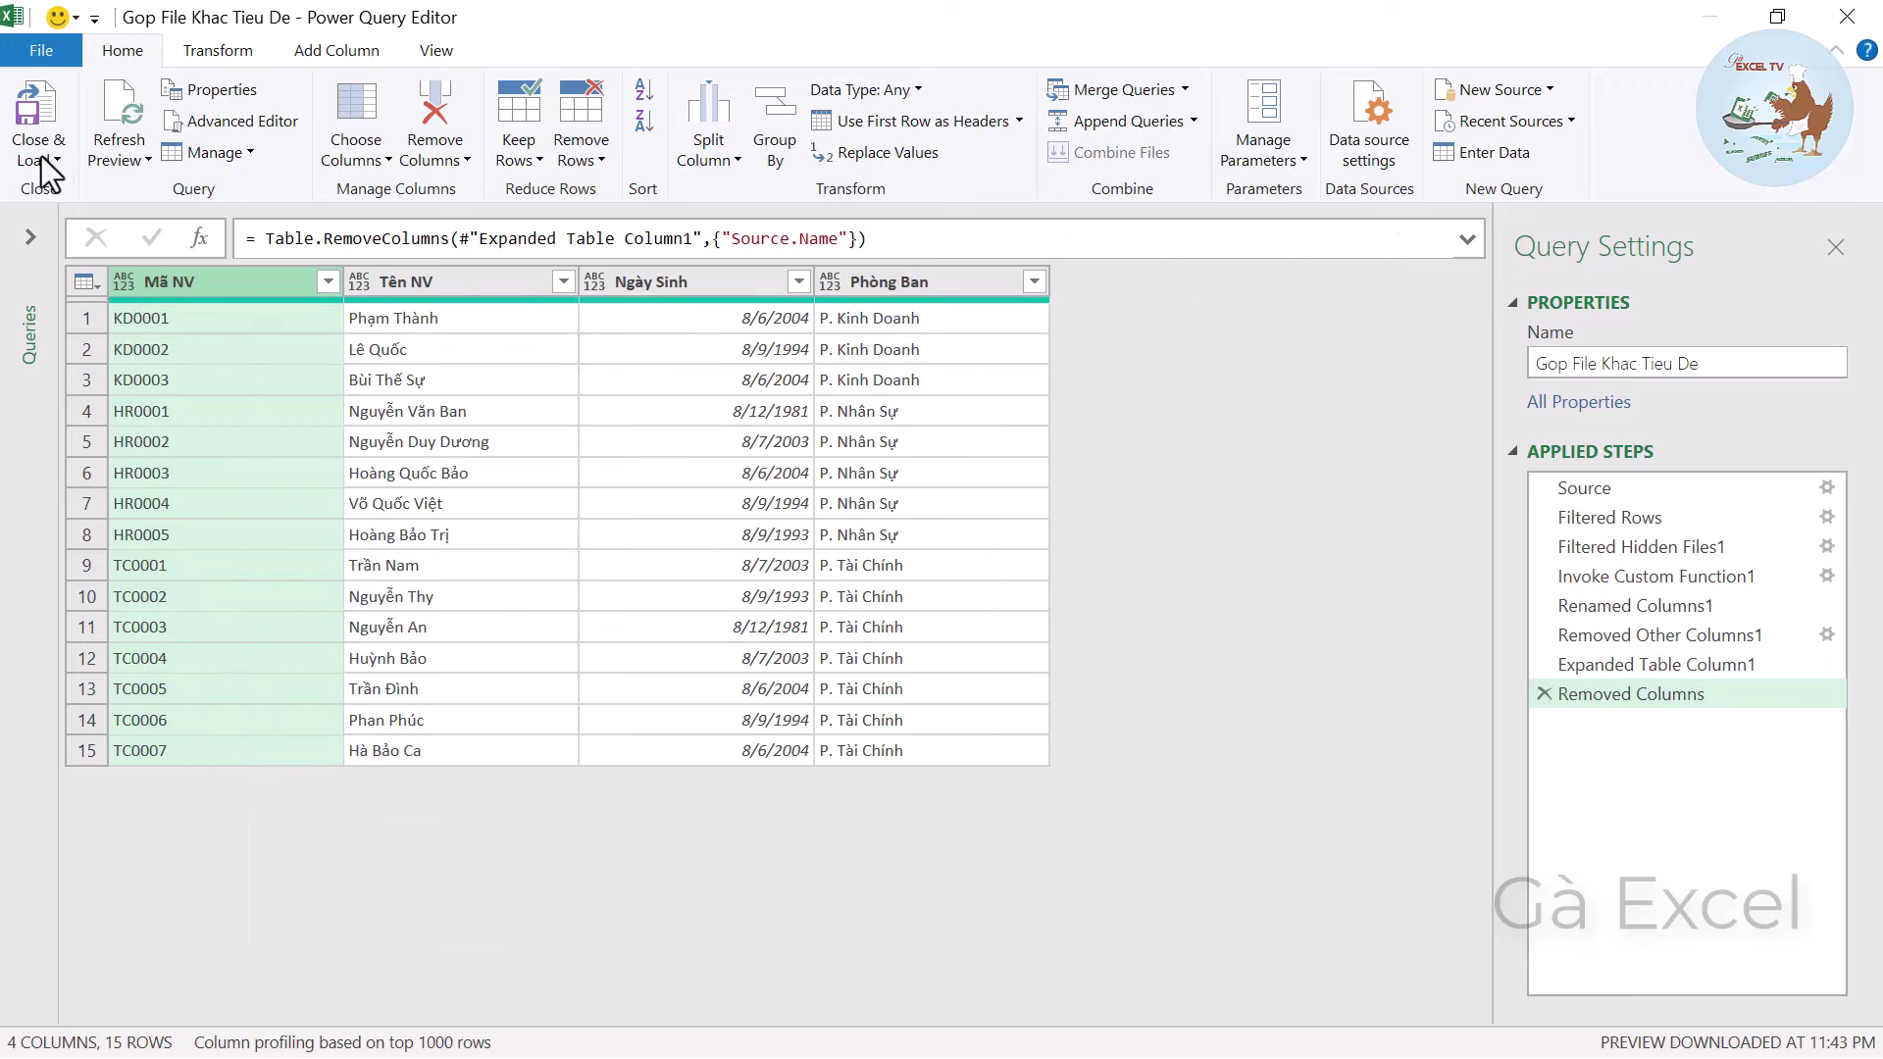
click(33, 140)
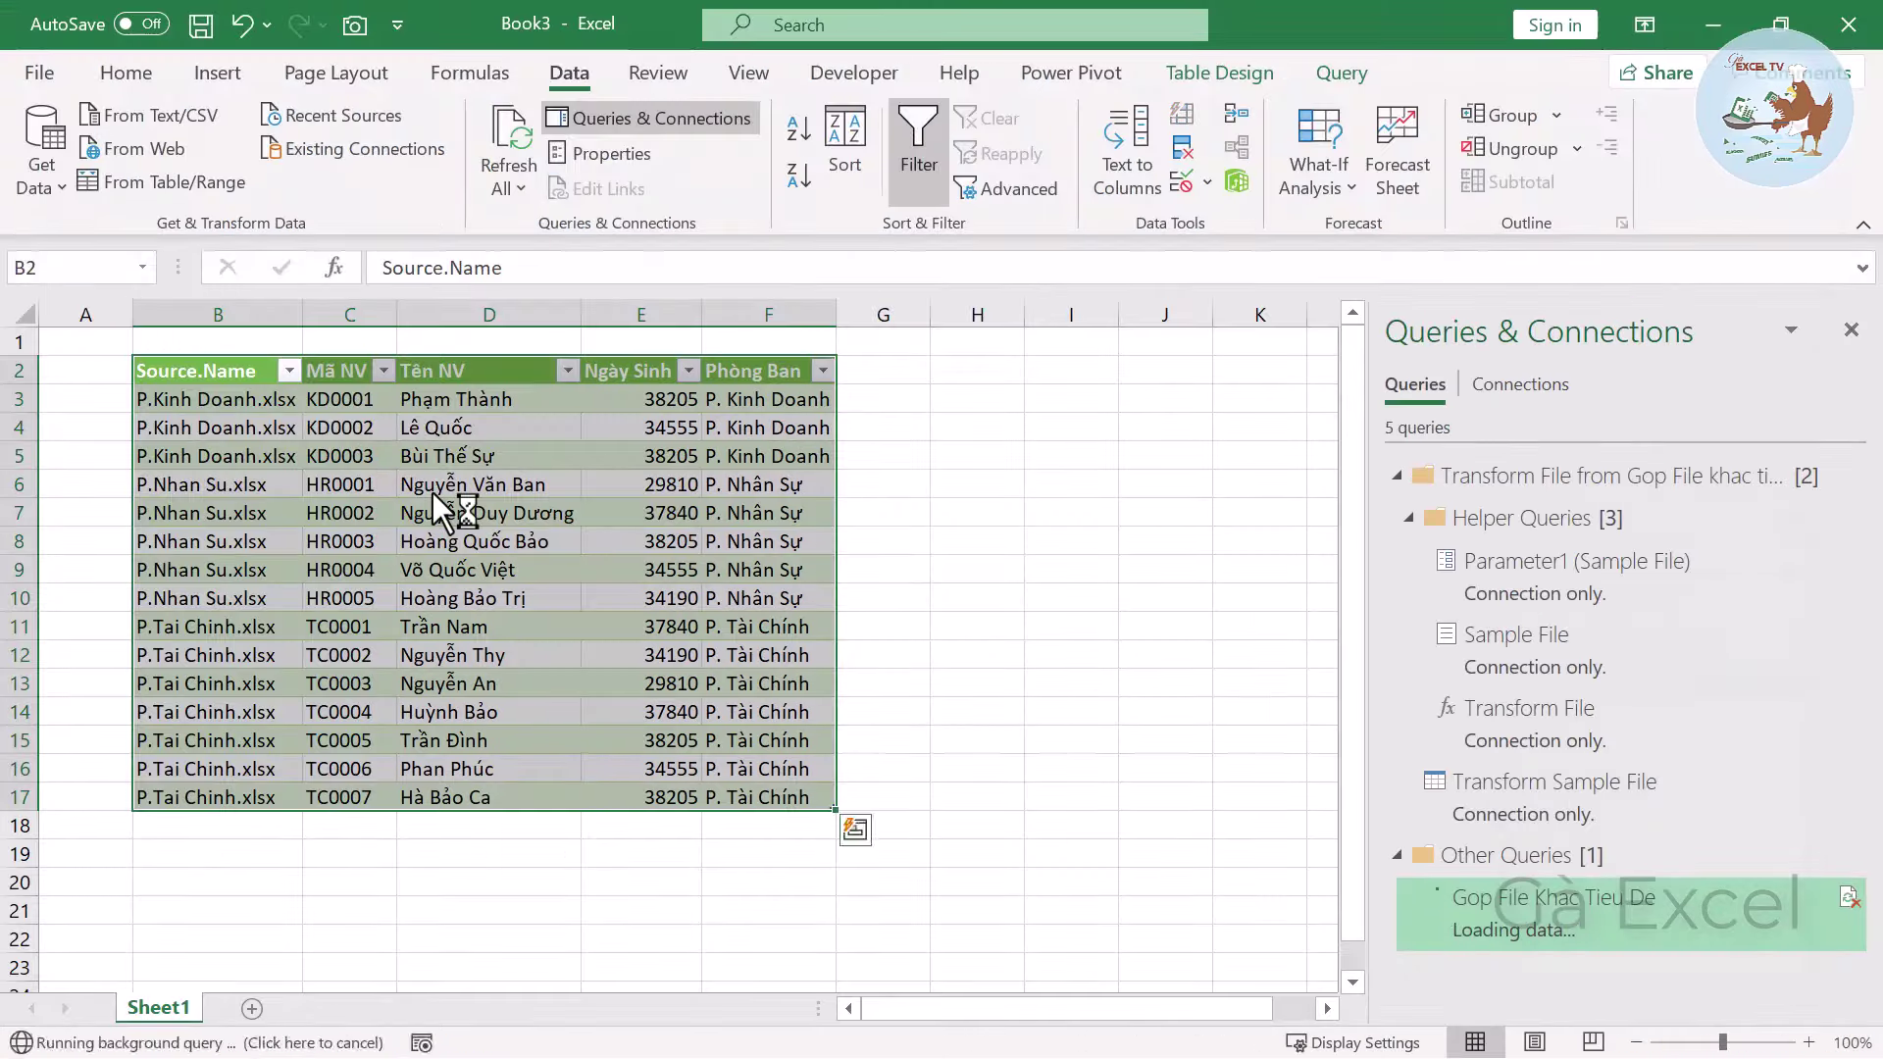
Check the reloaded four-column table, including HR0005's birth date and row 10's department.
key(Down)
key(Down)
key(Down)
key(Down)
key(Down)
key(Down)
key(Down)
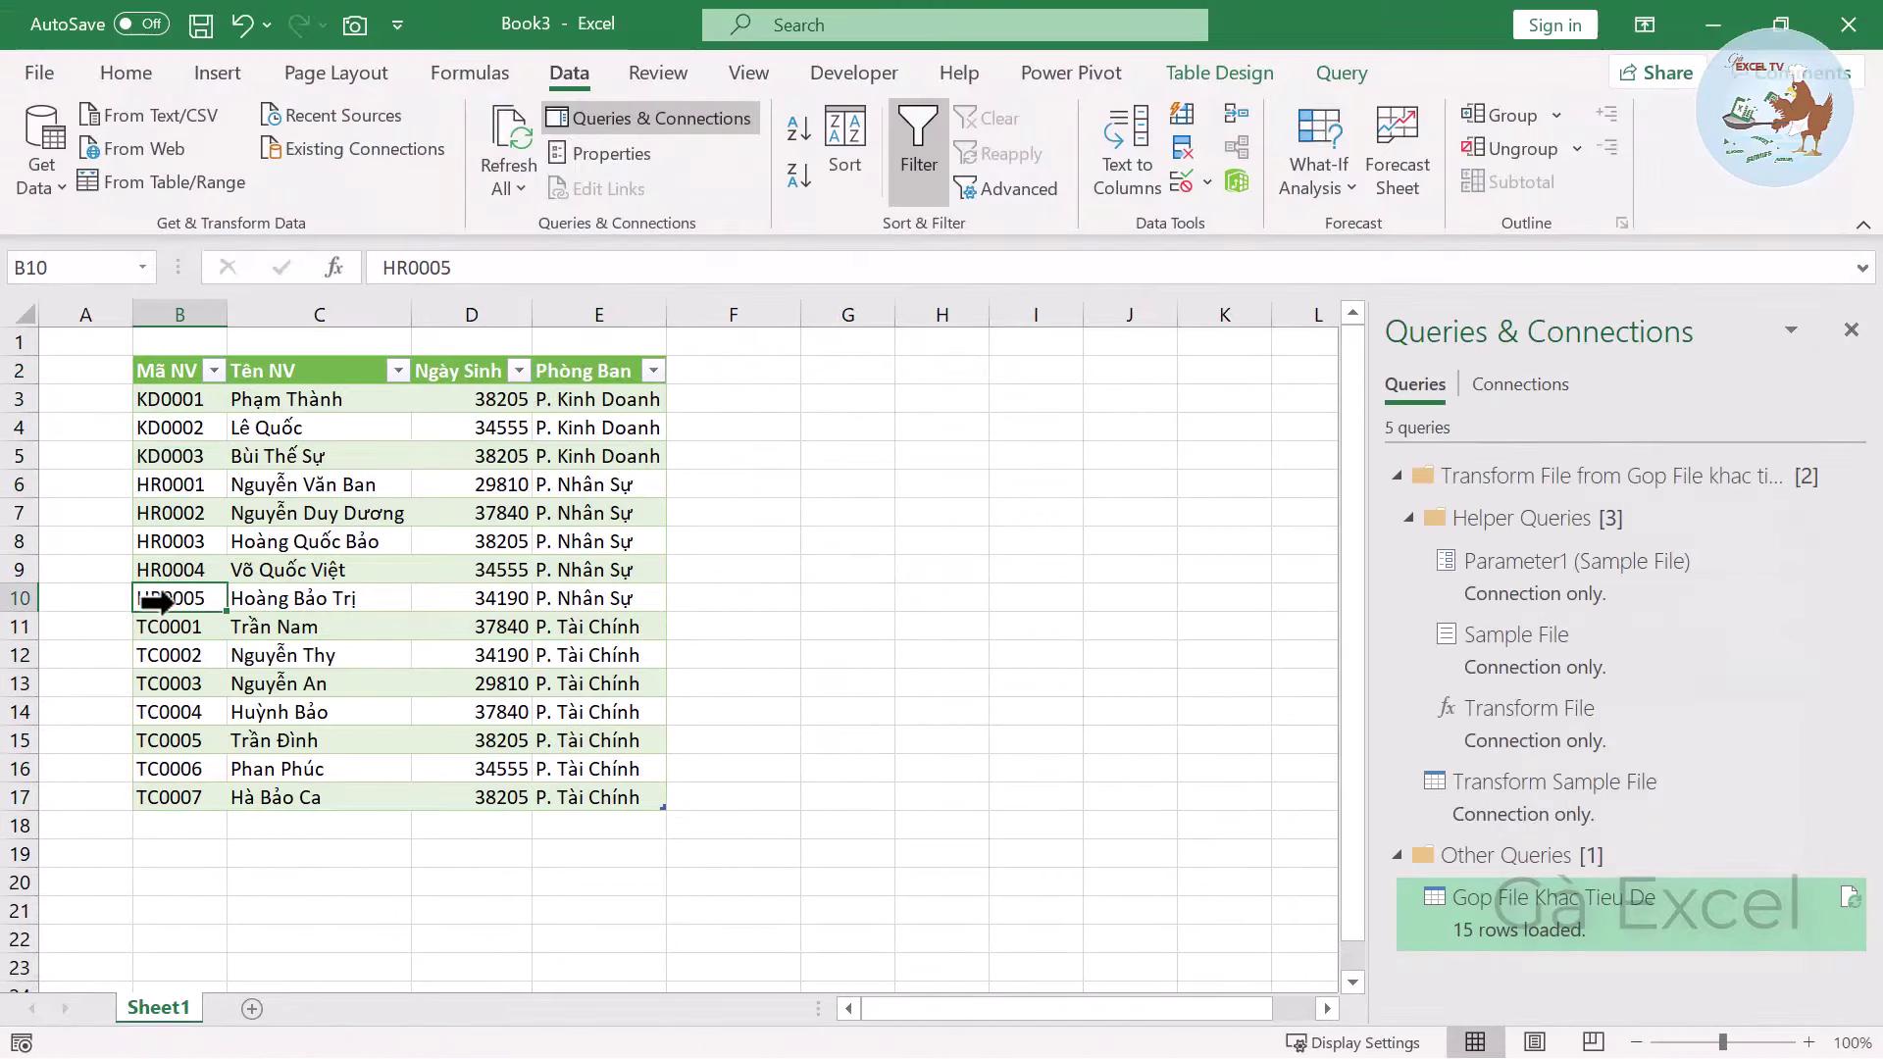
click(456, 592)
click(194, 549)
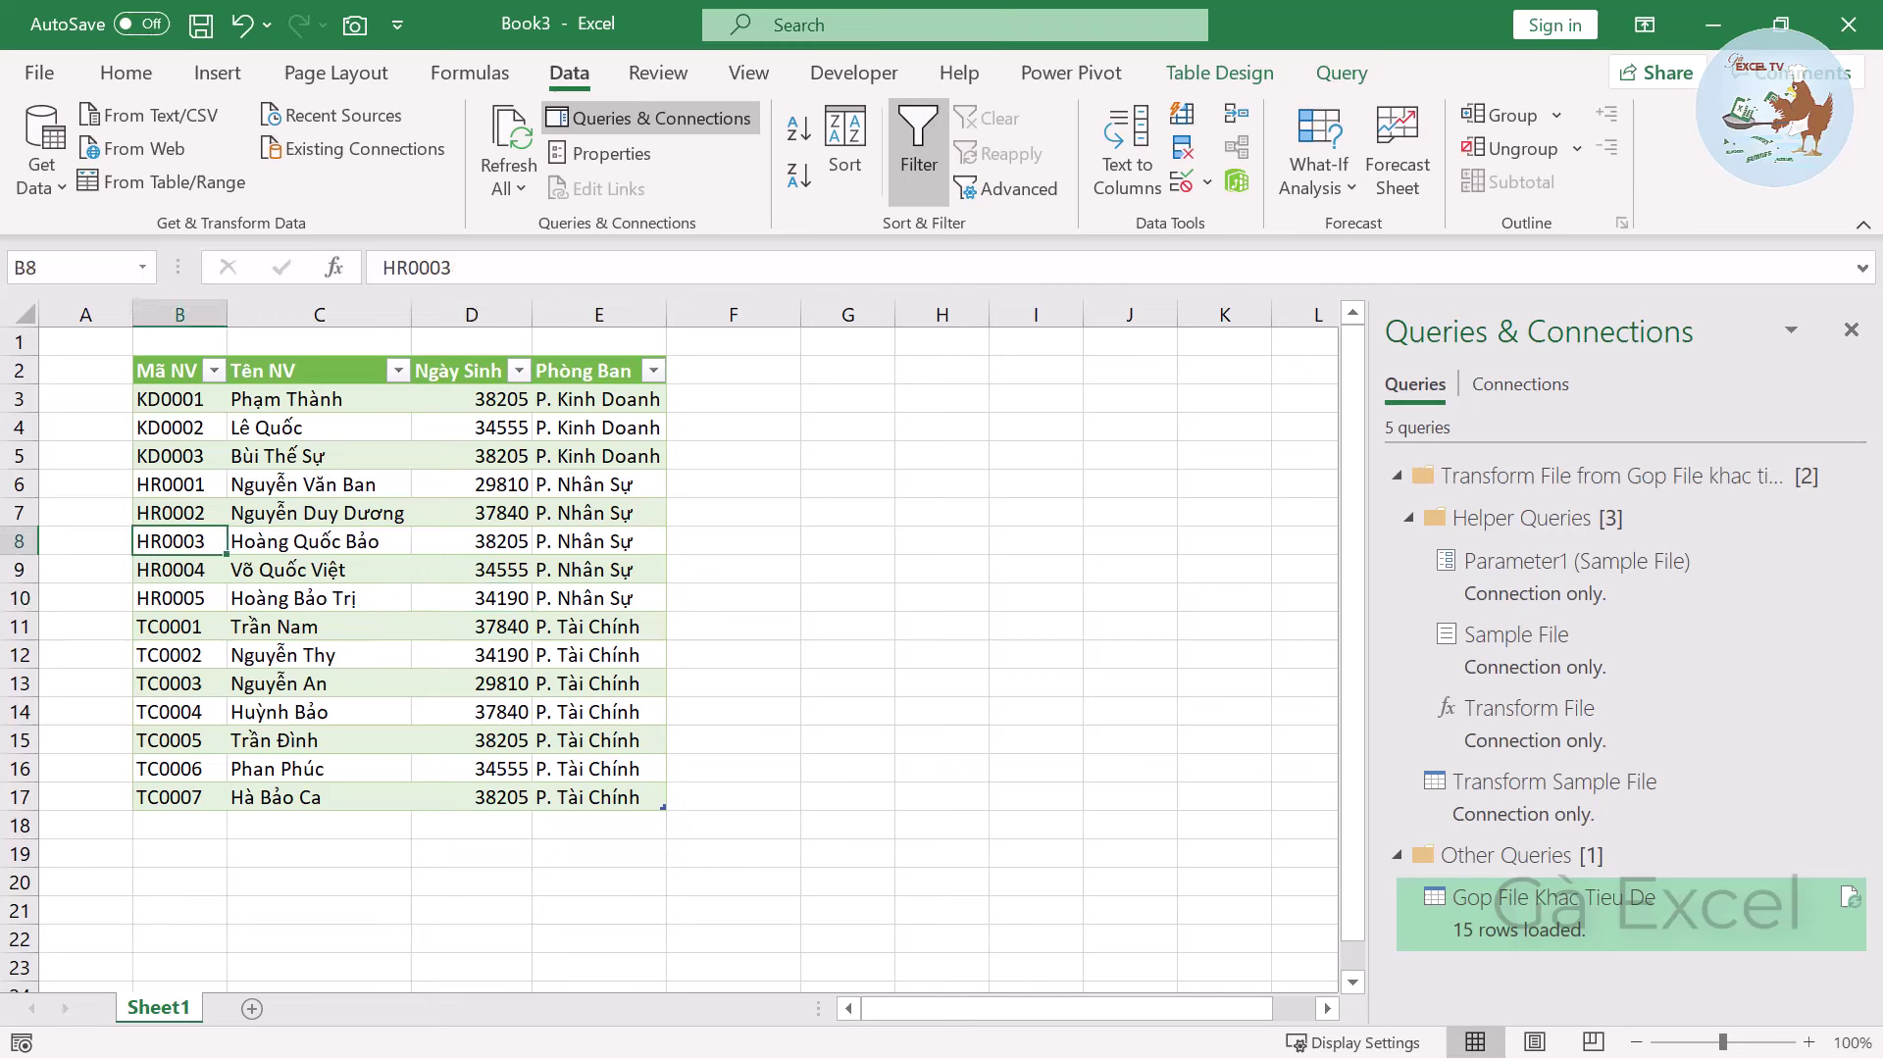
click(569, 593)
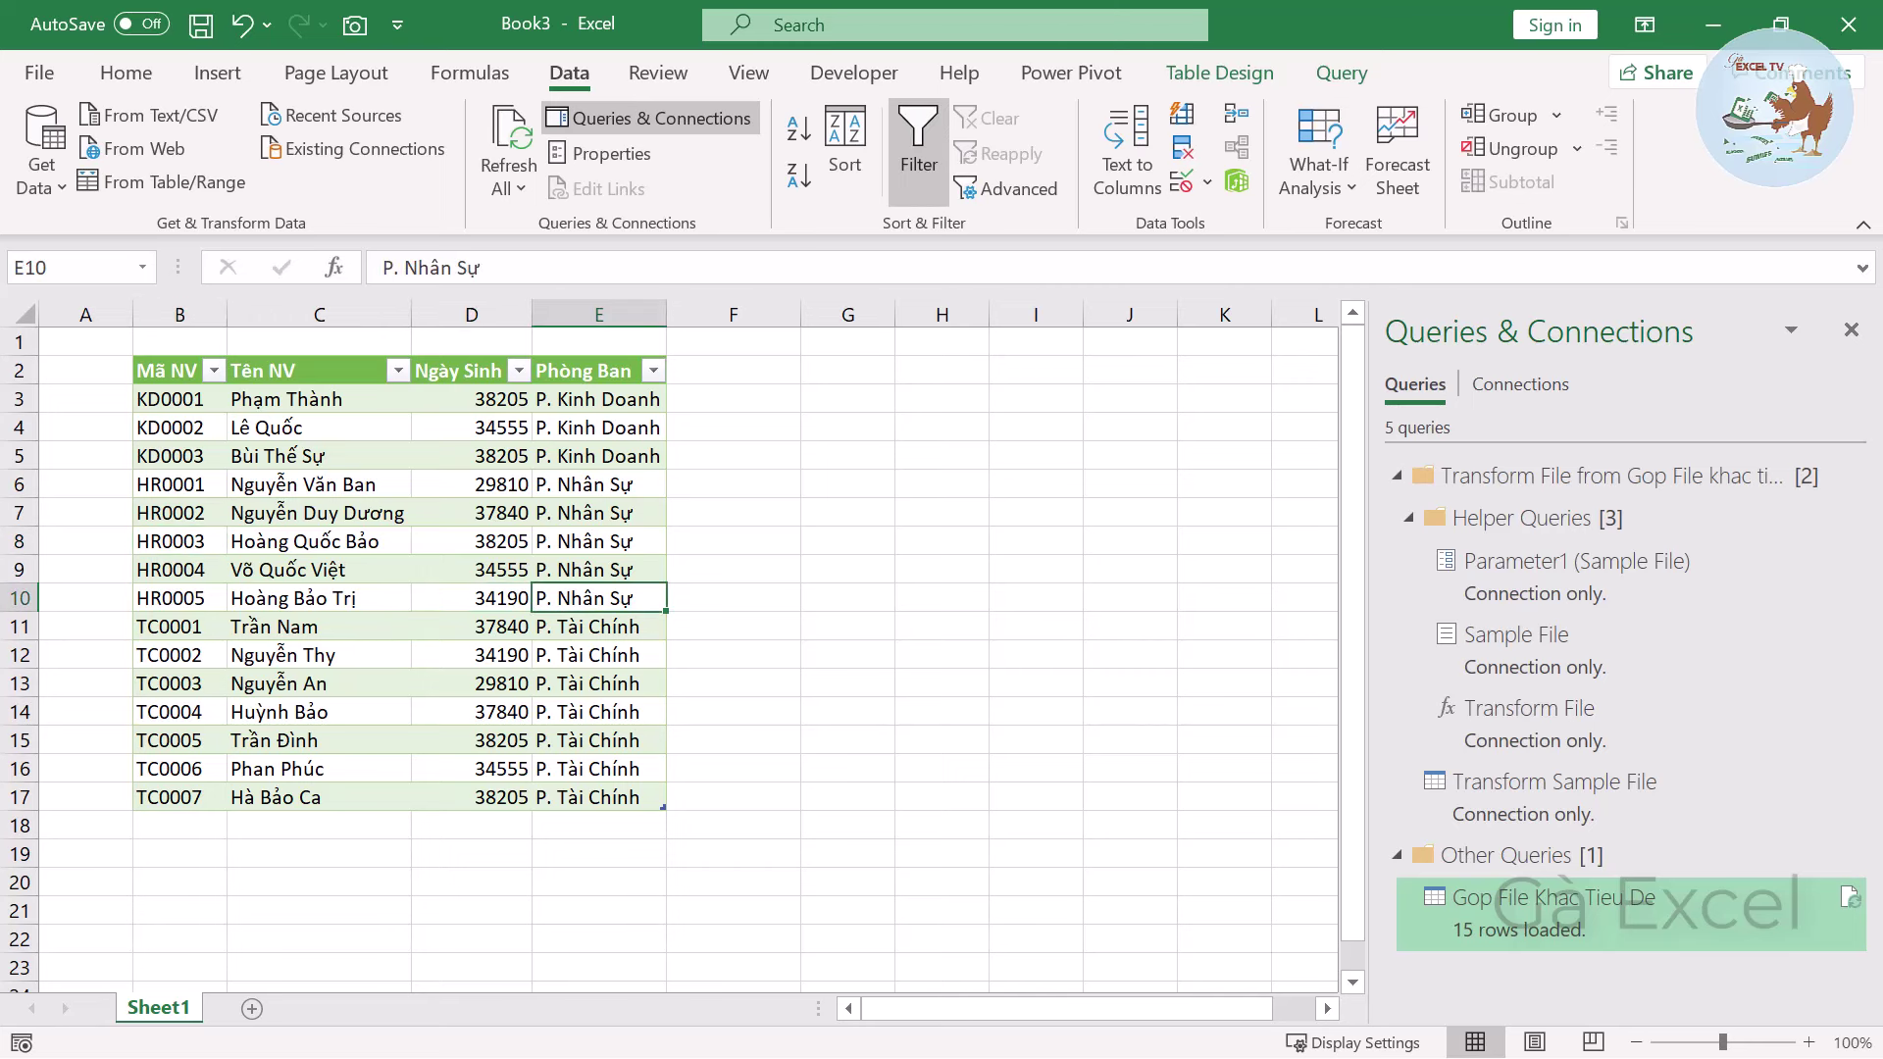
Preview the P.Nhan Su and P.Tai Chinh workbooks, then open P.Tai Chinh in Excel.
key(alt+Tab)
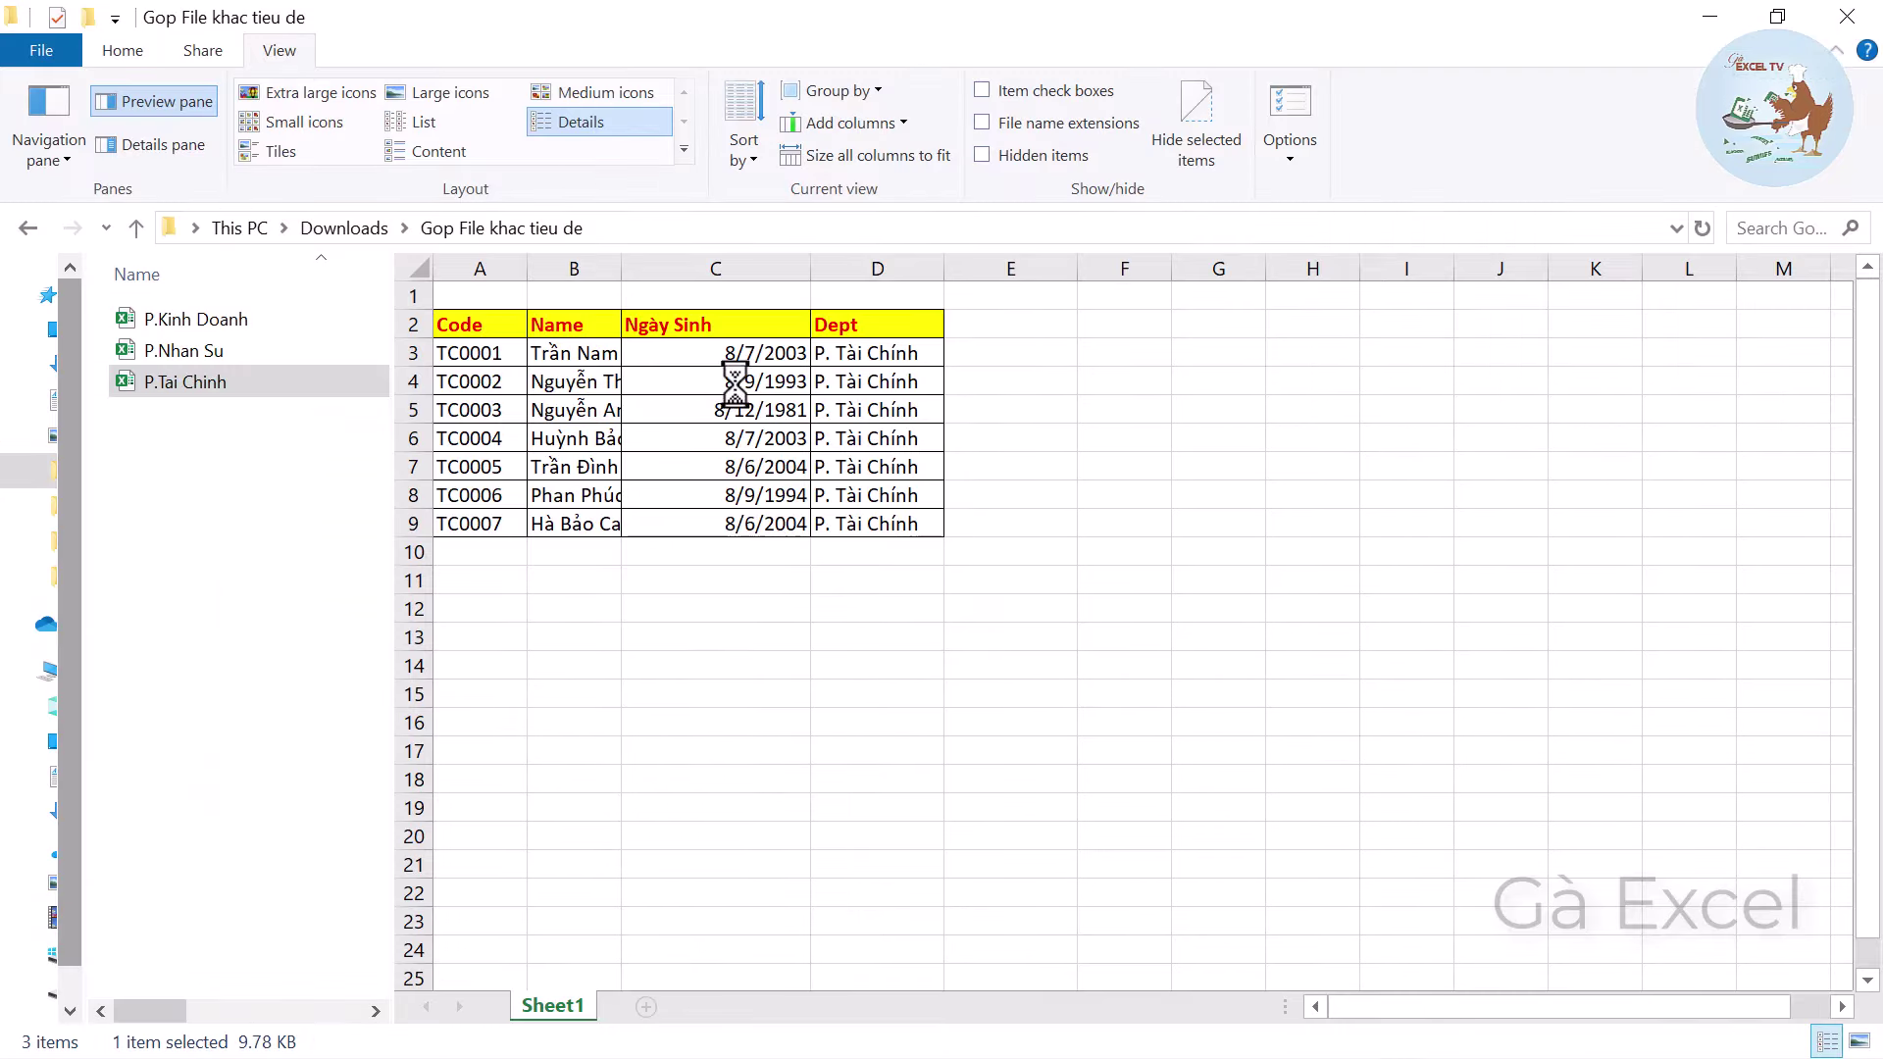
click(204, 355)
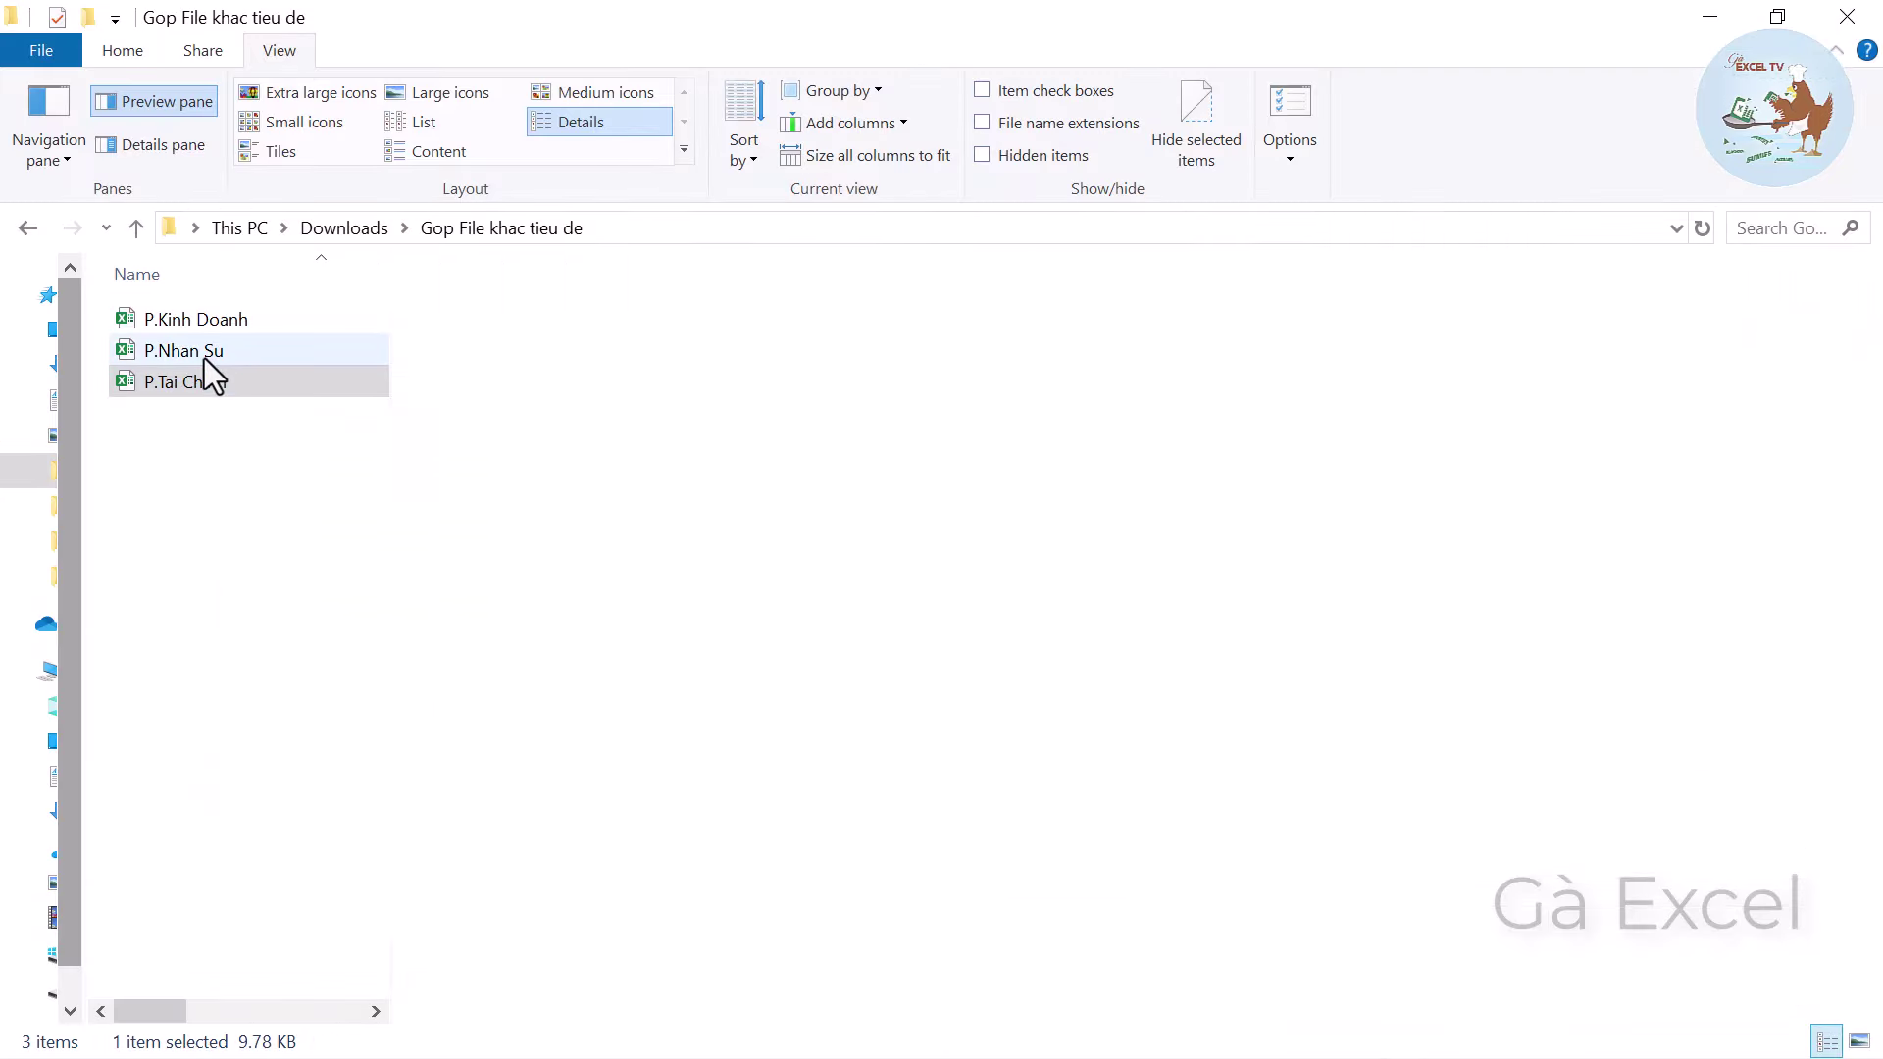
click(194, 380)
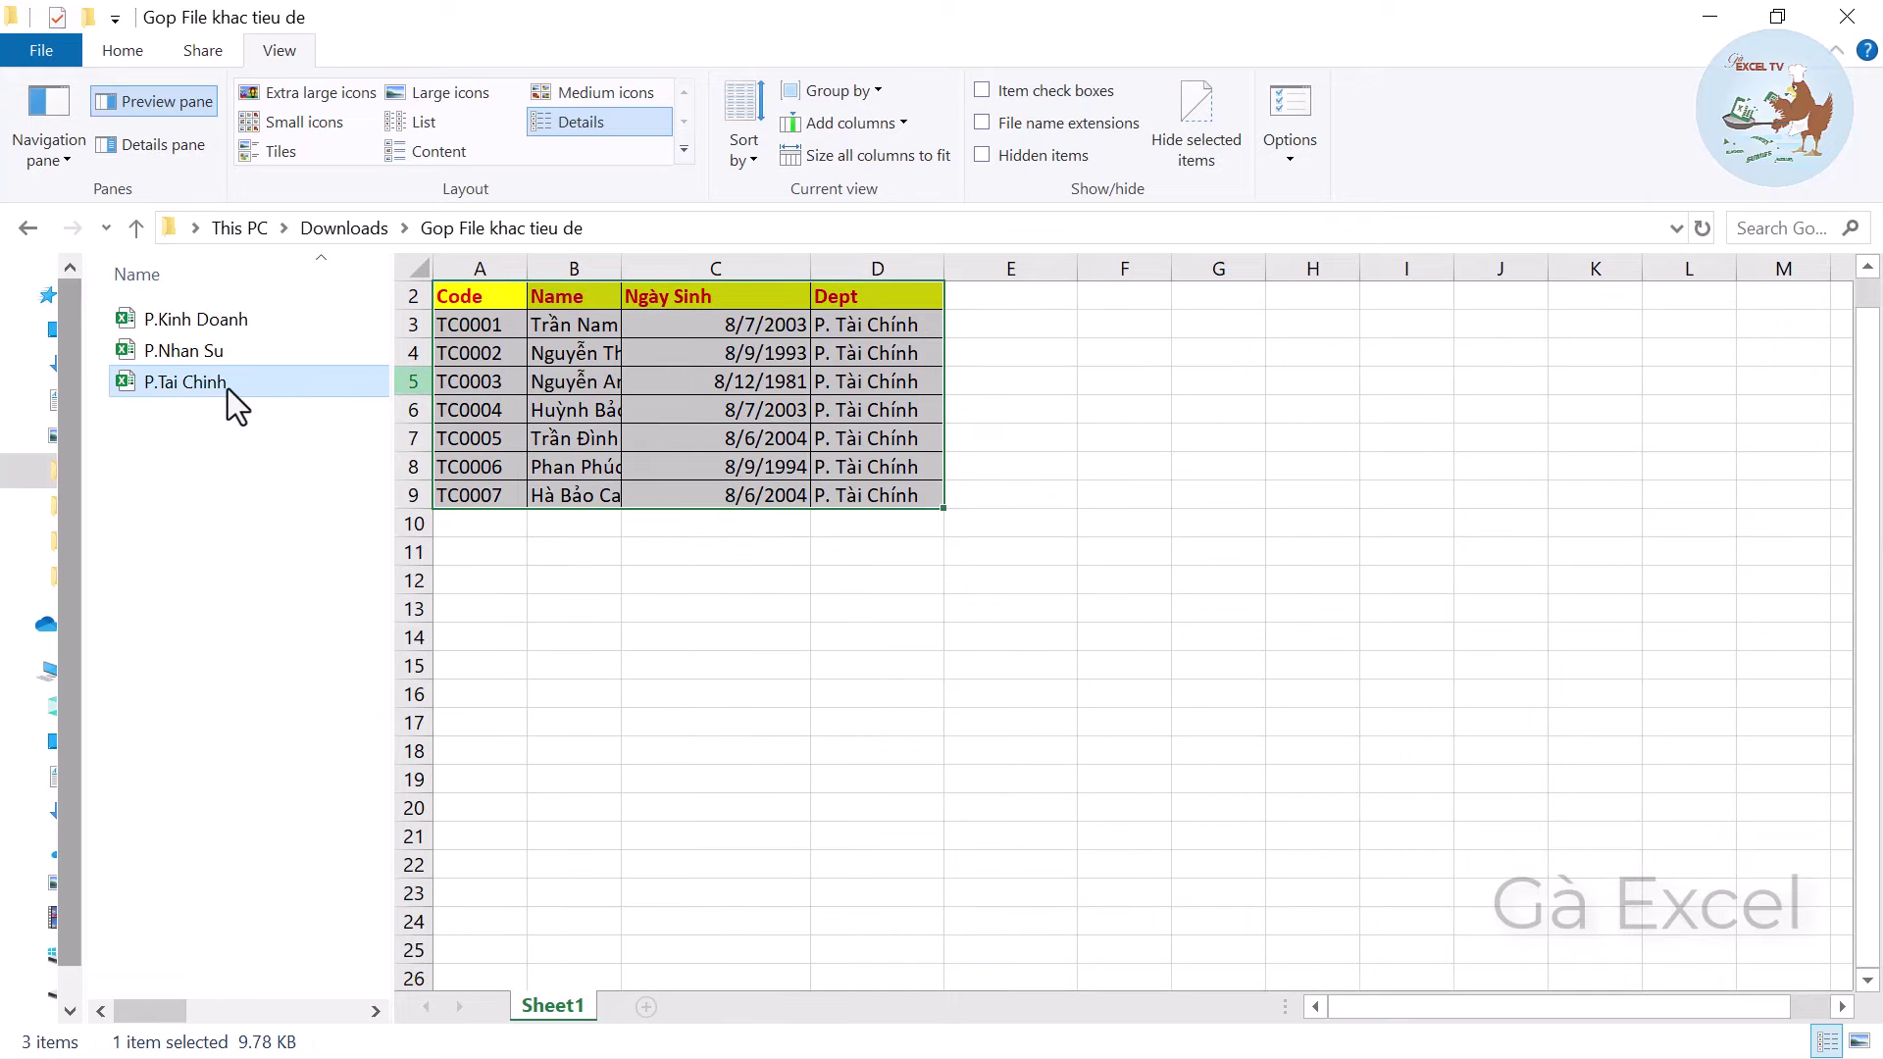
key(alt+Tab)
click(834, 535)
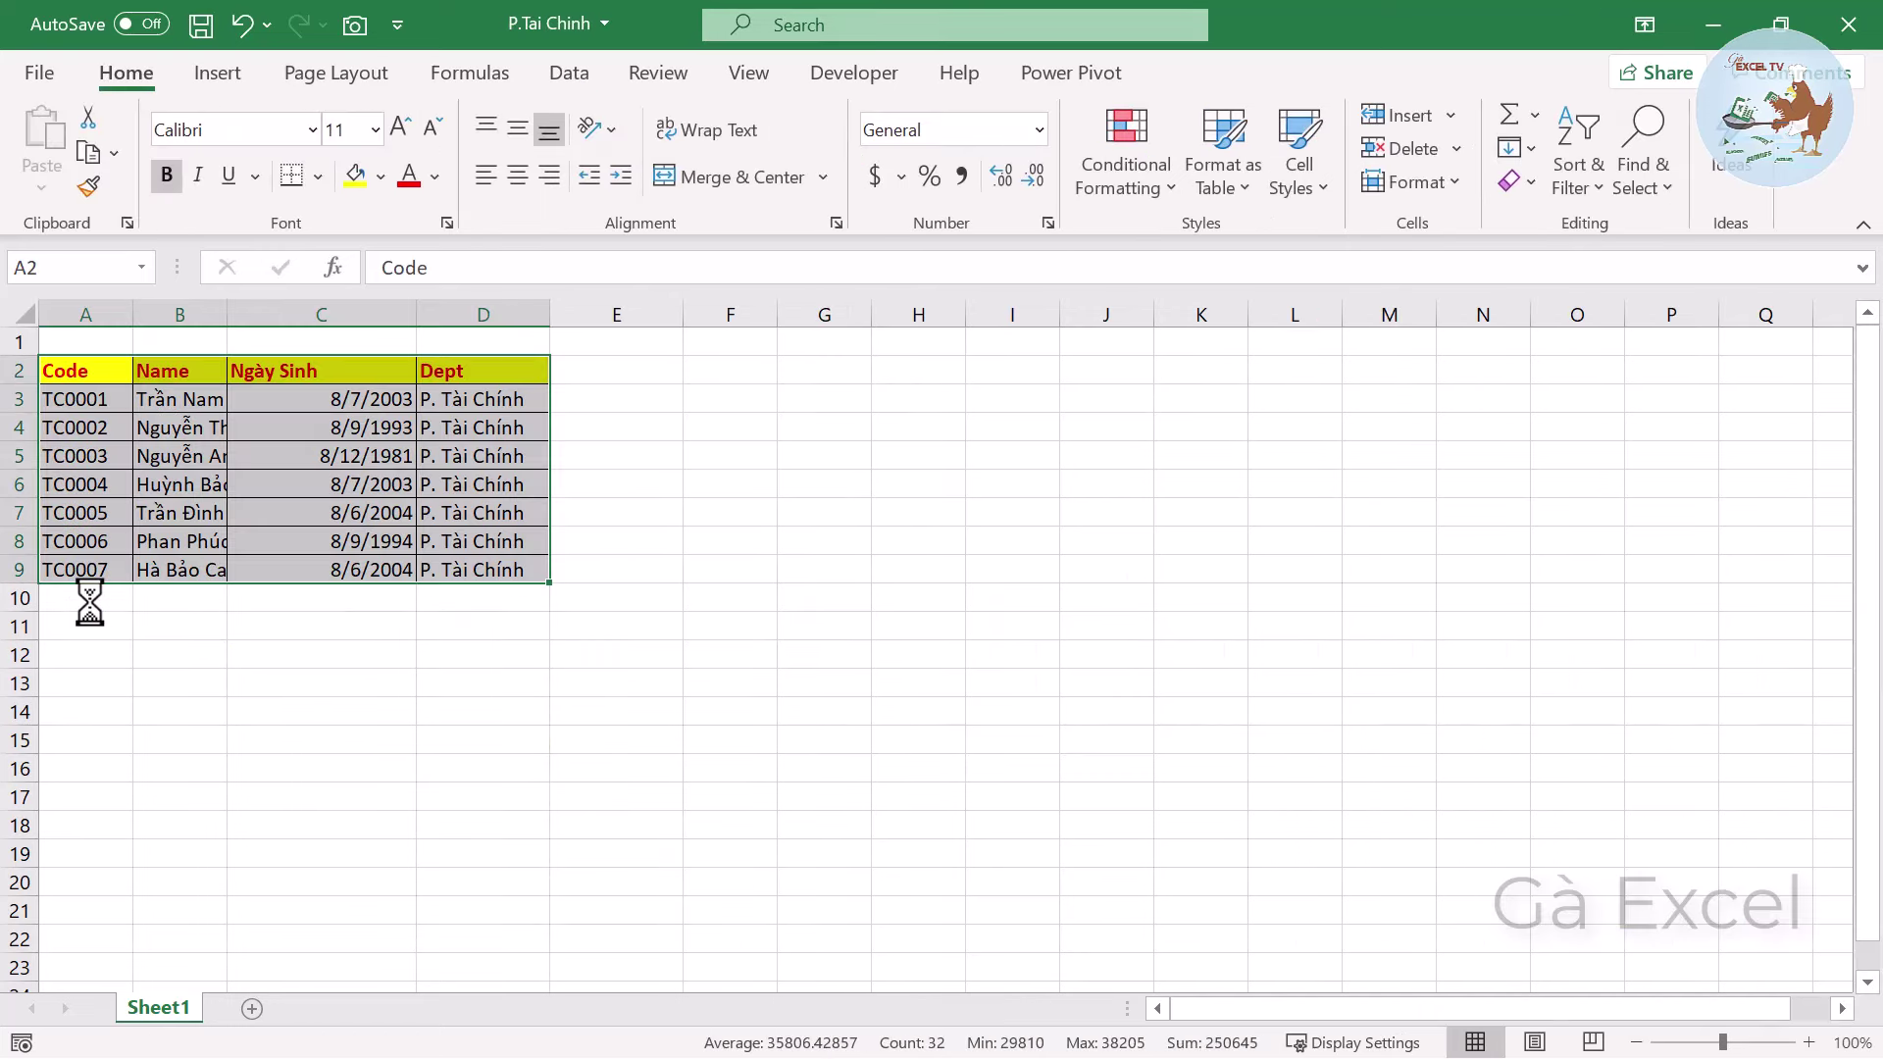
Enter Gà Excel, birth date 1/1/2000 and department P.Tài Chính in row 10.
click(84, 600)
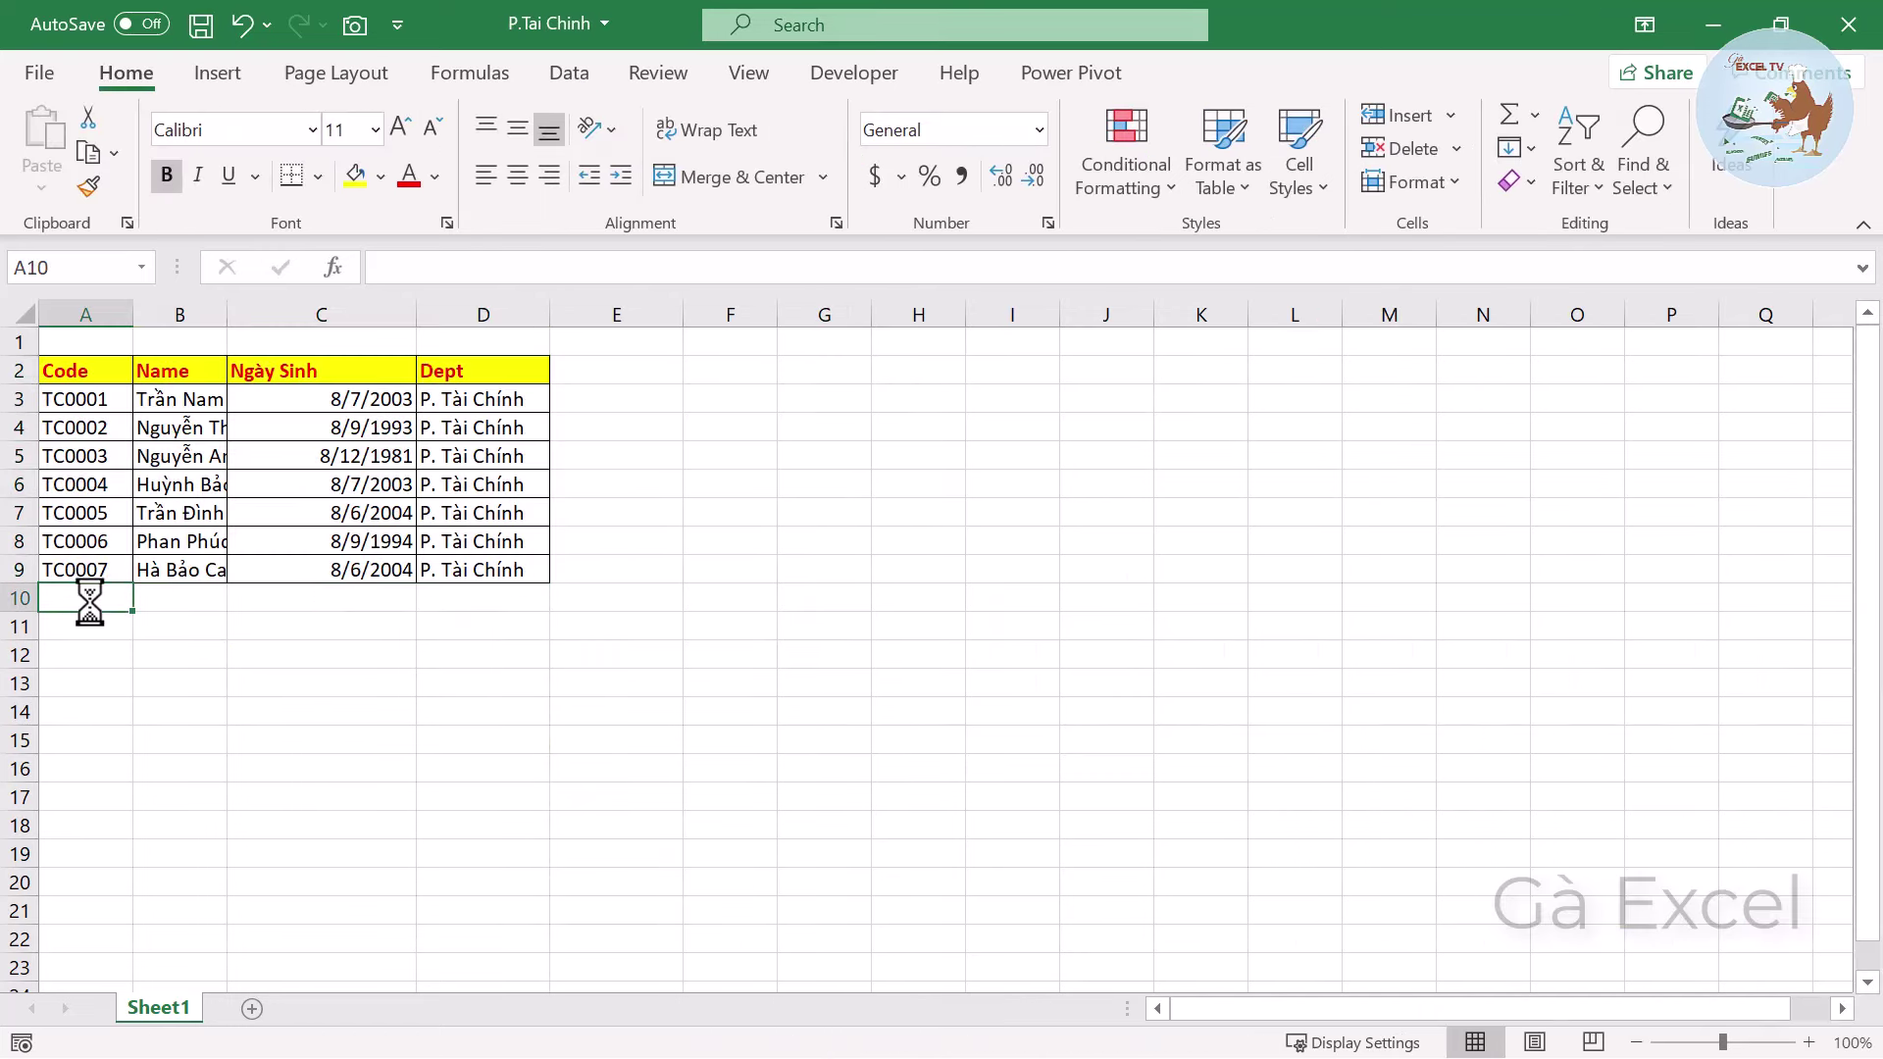
key(Up)
key(Up)
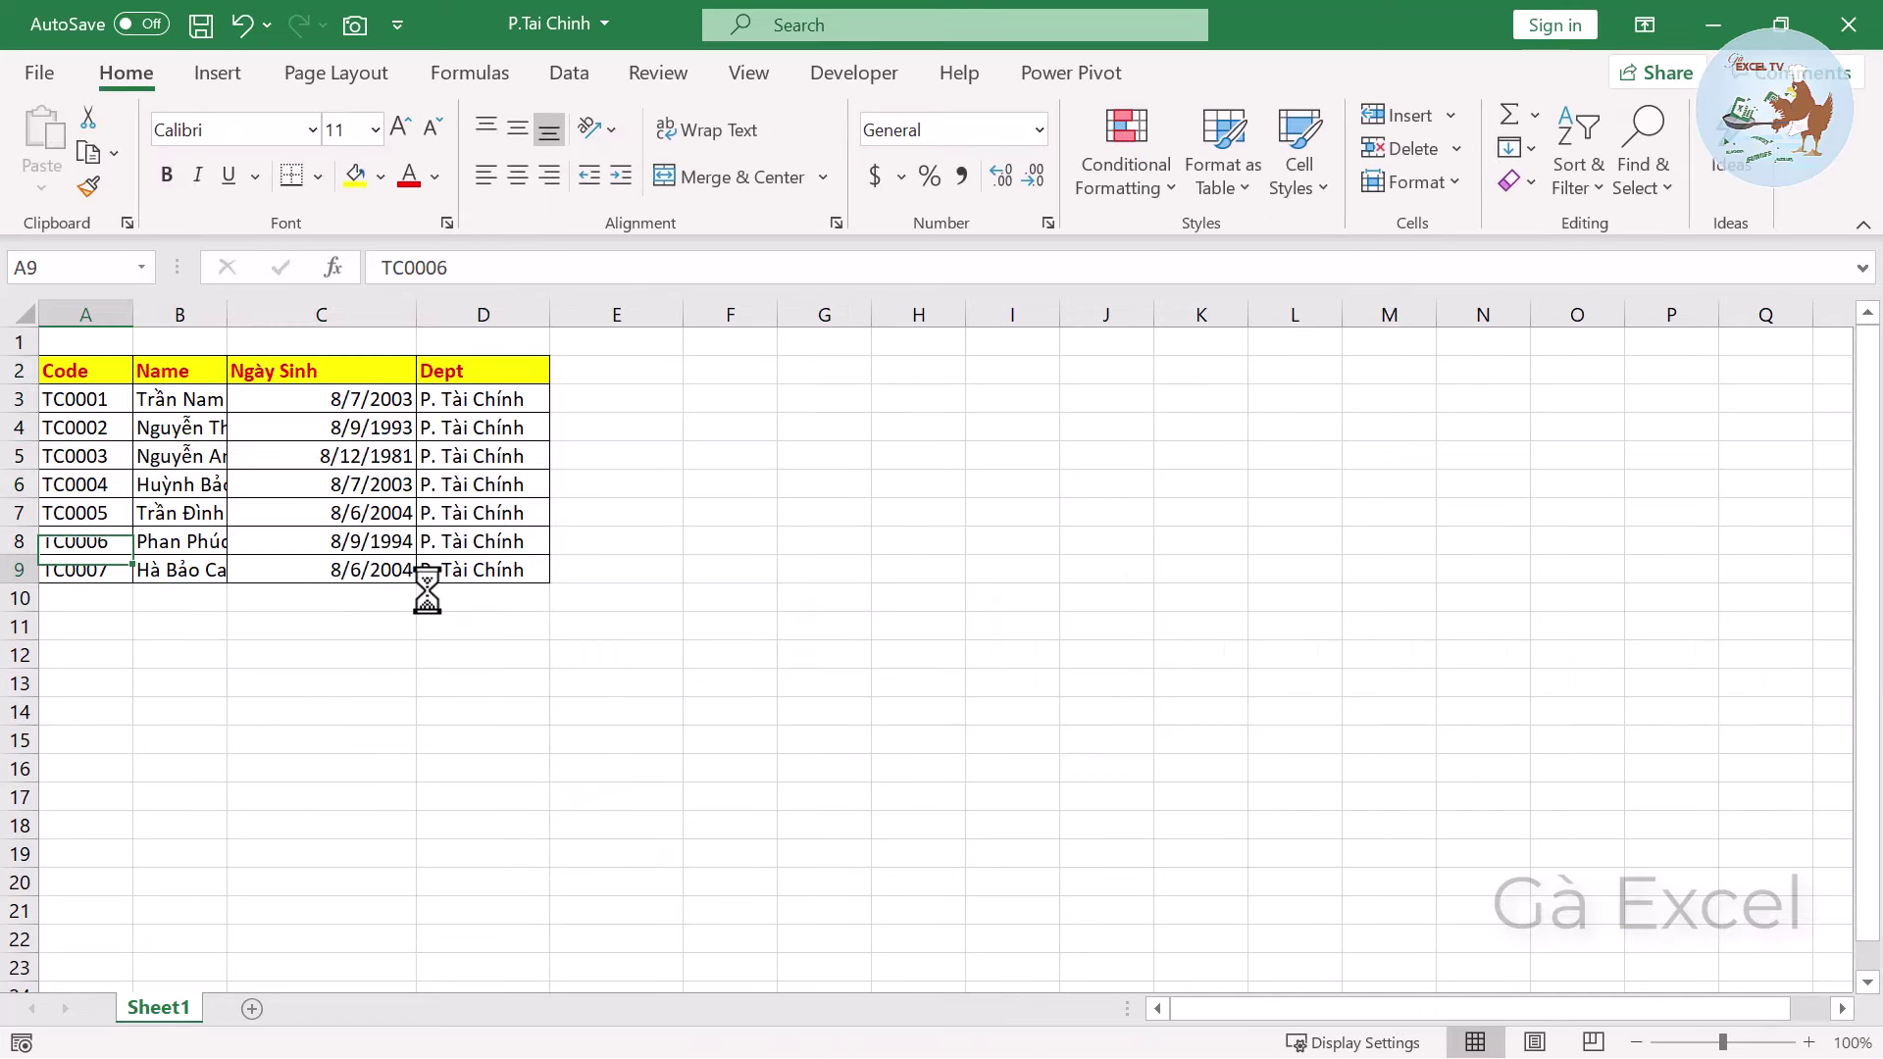
key(Down)
key(Right)
key(Down)
text(Gà)
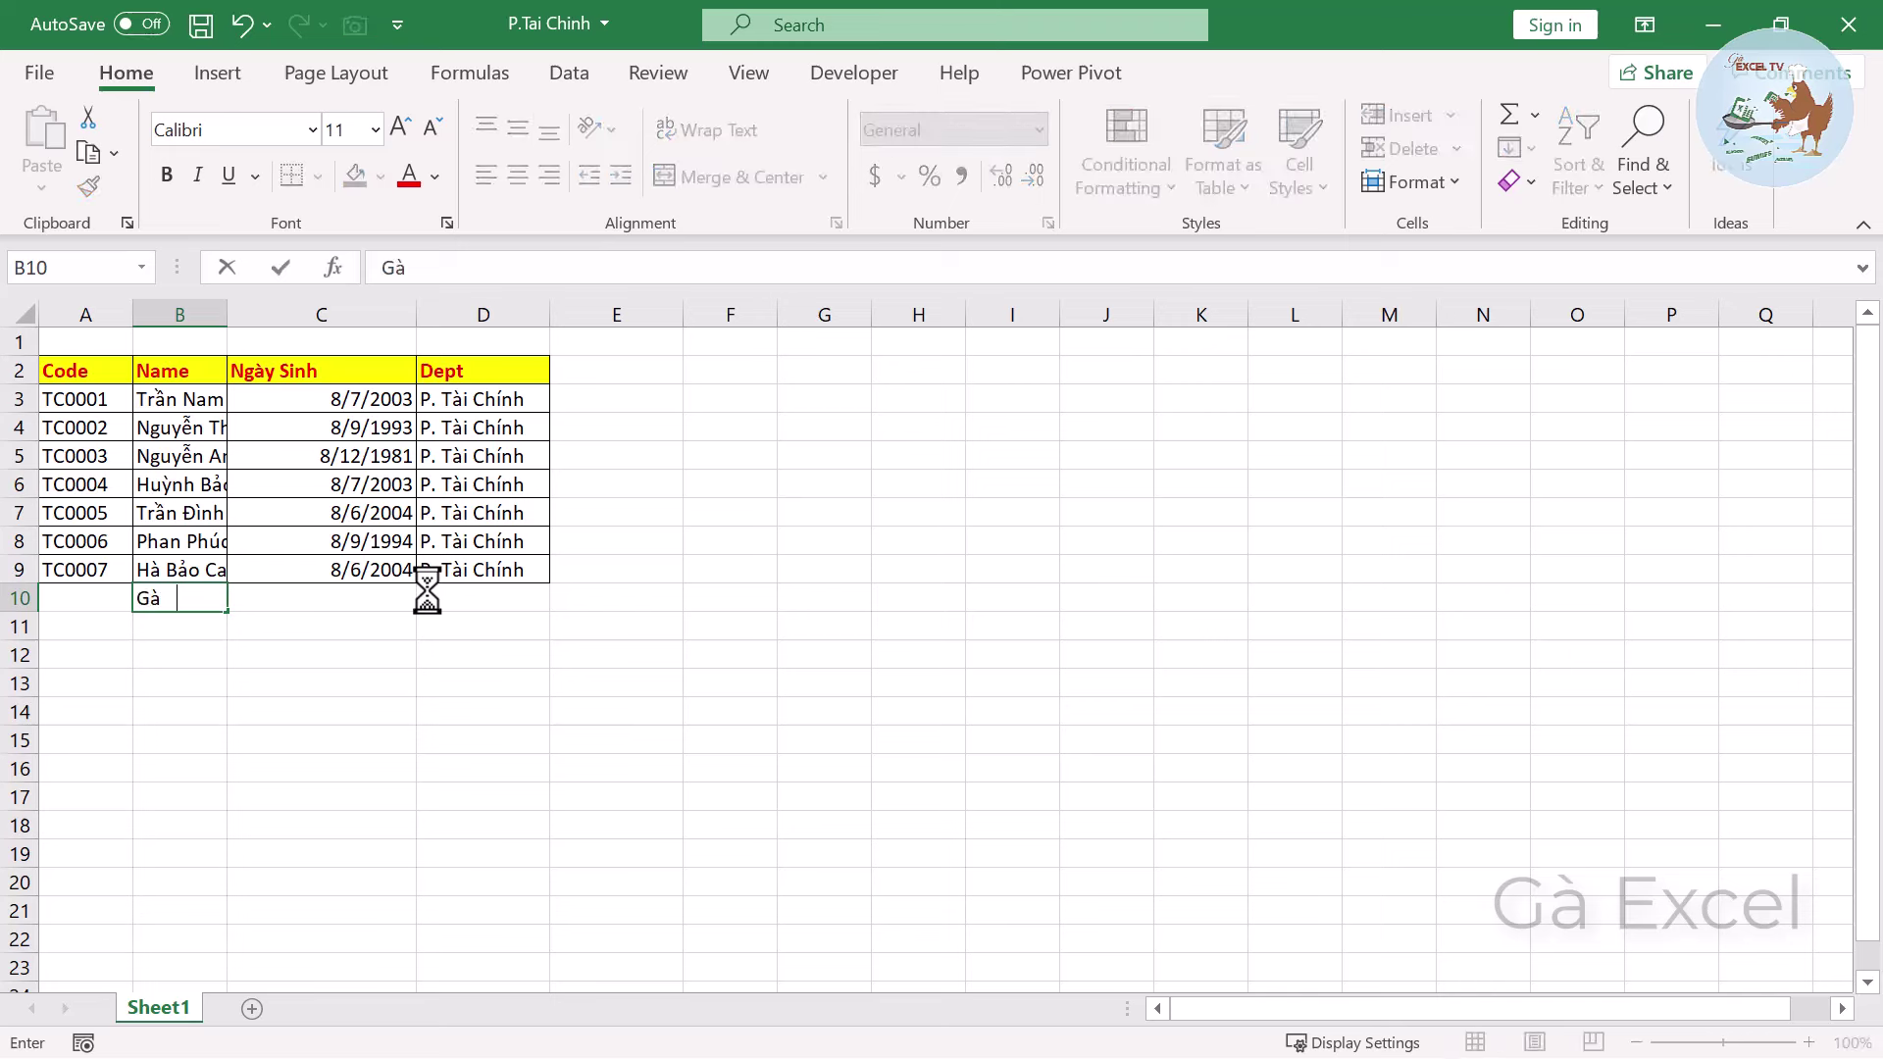
key(Tab)
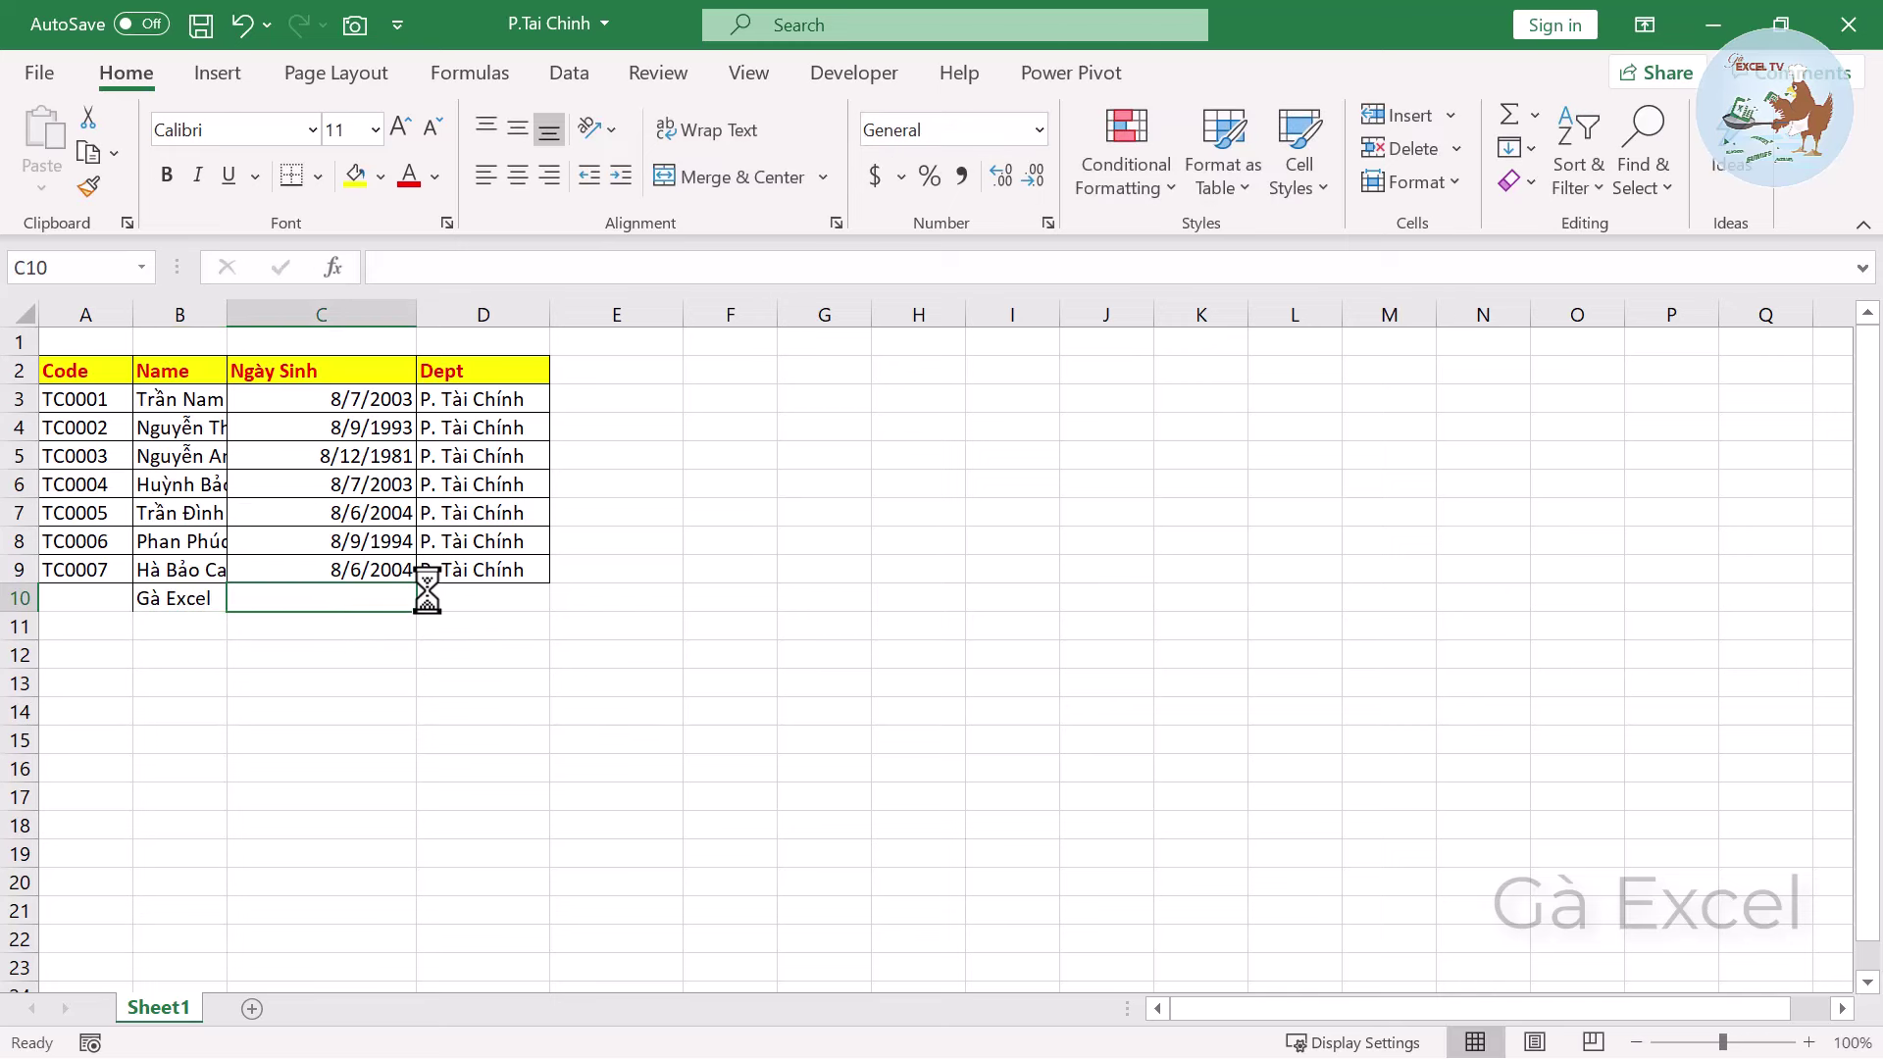
text(1/1/2000)
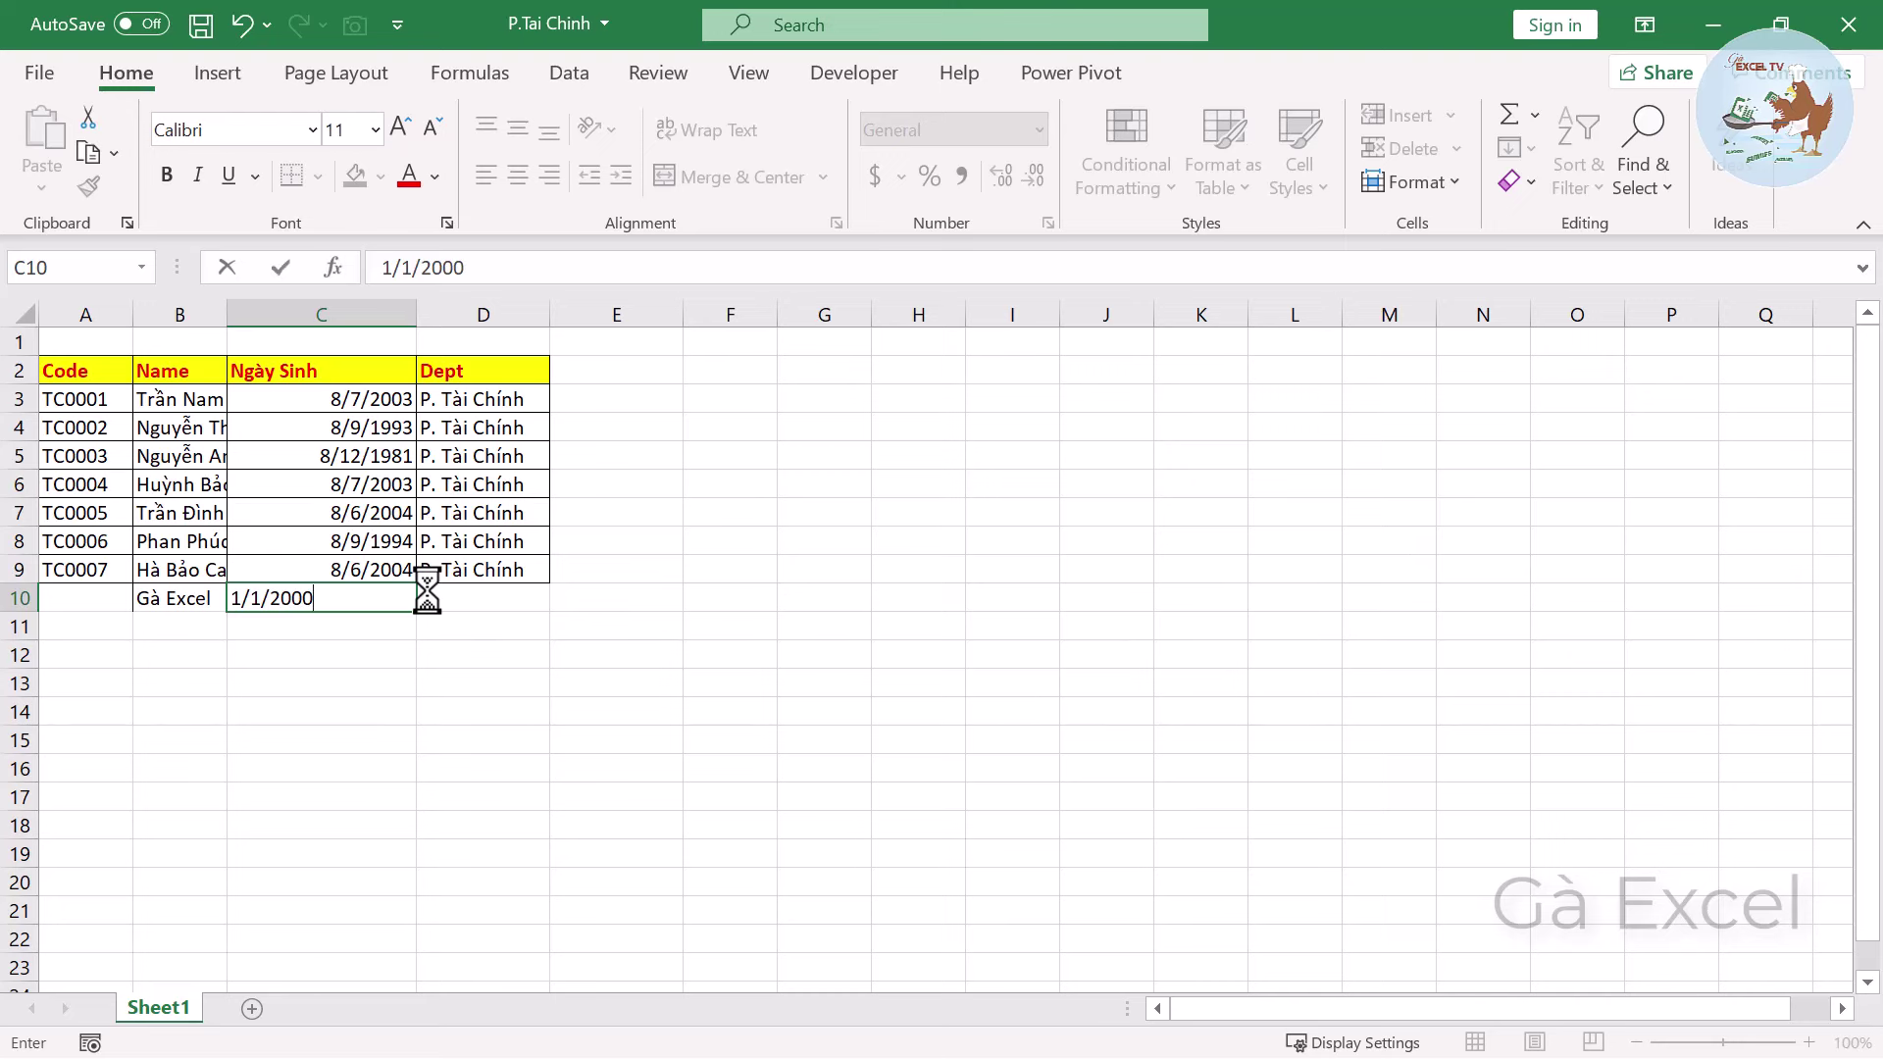
key(Tab)
text(P.T)
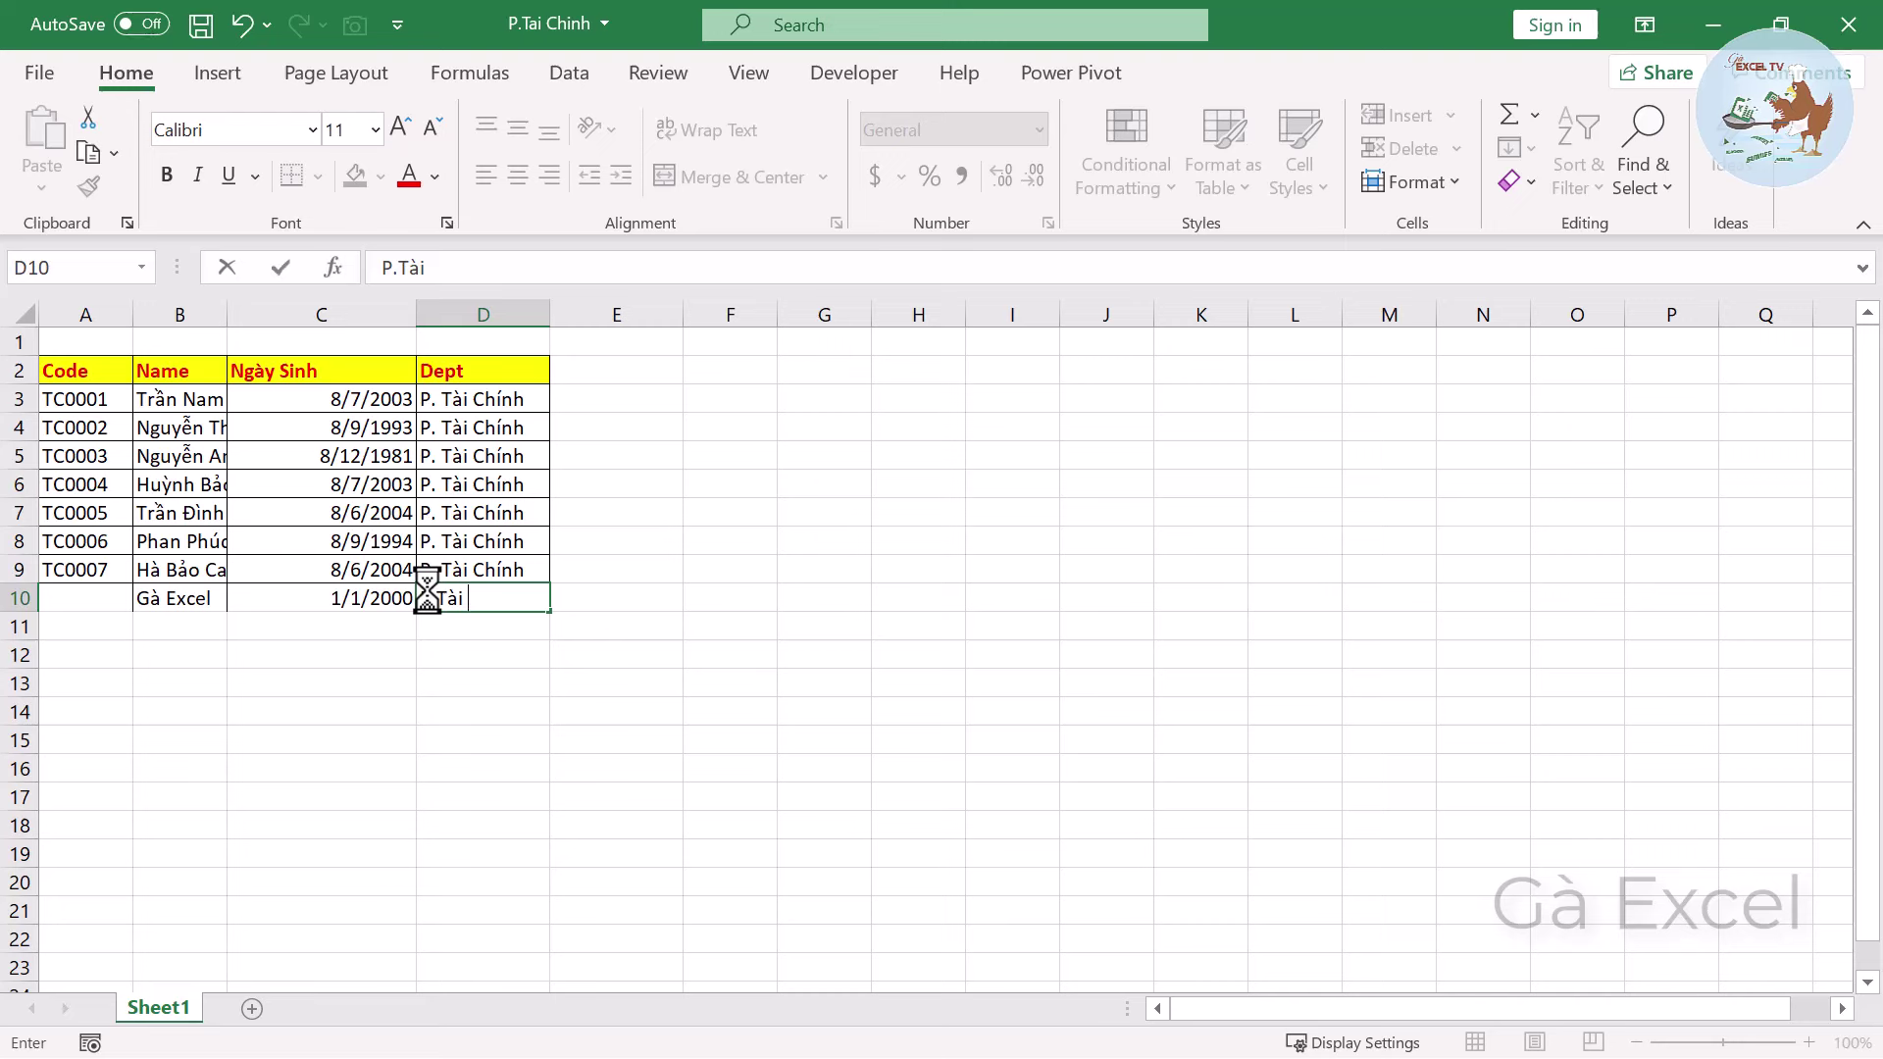
text(Chính)
key(Return)
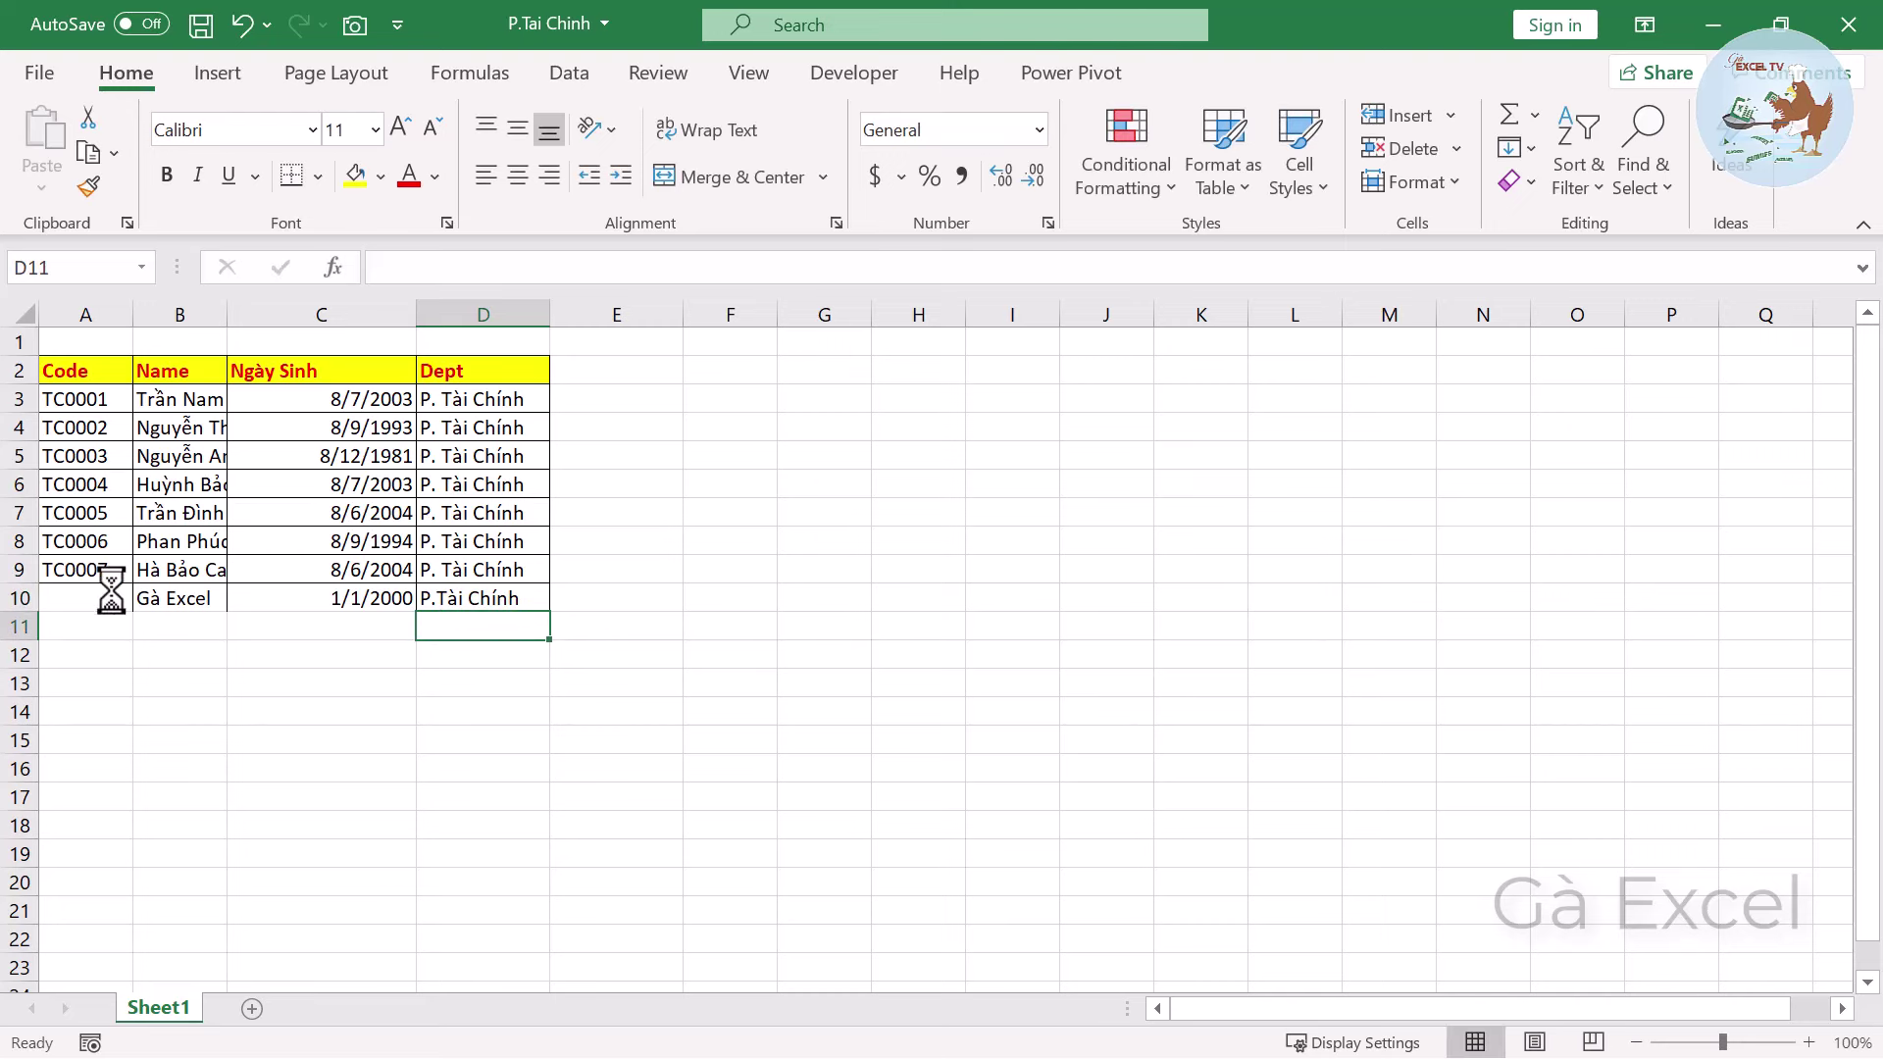
Fill the employee code TC0008 into row 10, then save and close P.Tai Chinh.
mouse_move(98, 541)
mouse_down()
mouse_move(109, 597)
mouse_move(142, 613)
mouse_up()
click(282, 539)
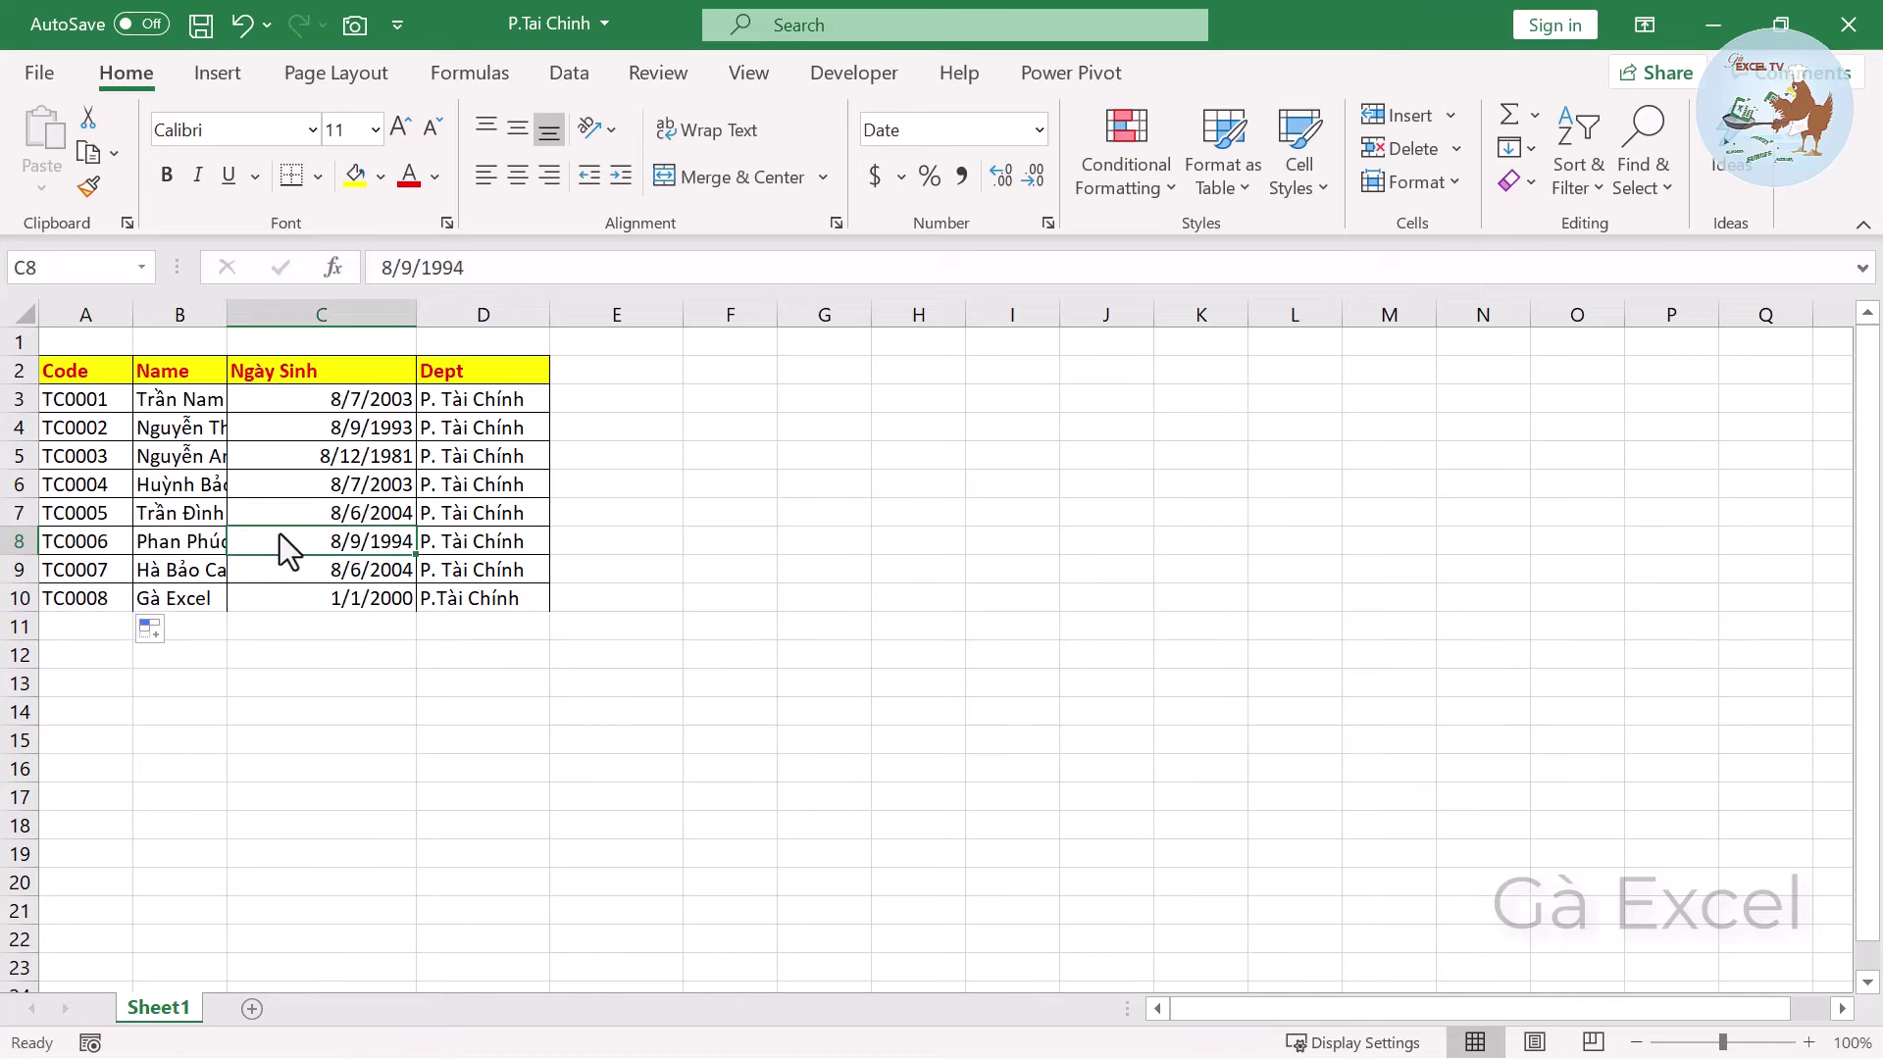
click(1834, 31)
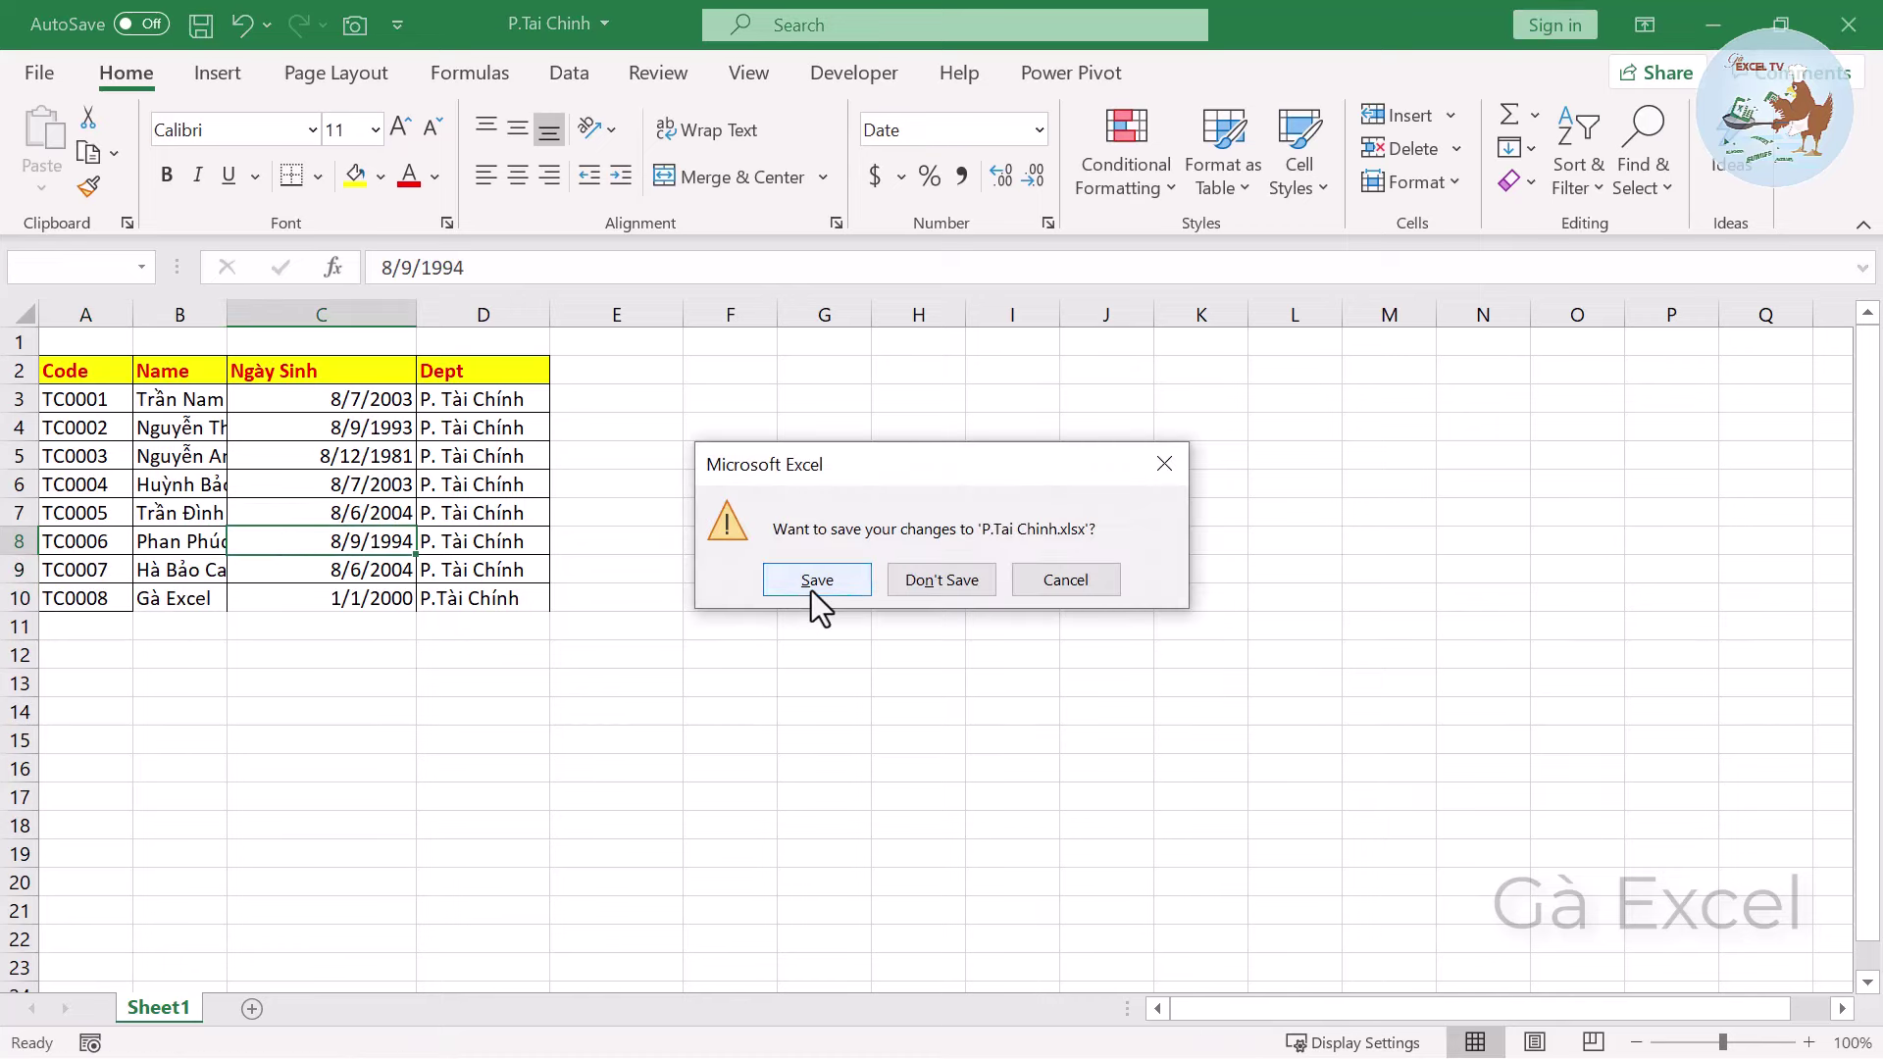
click(810, 591)
Refresh the combined table so the new TC0008 Gà Excel row appears.
right_click(409, 523)
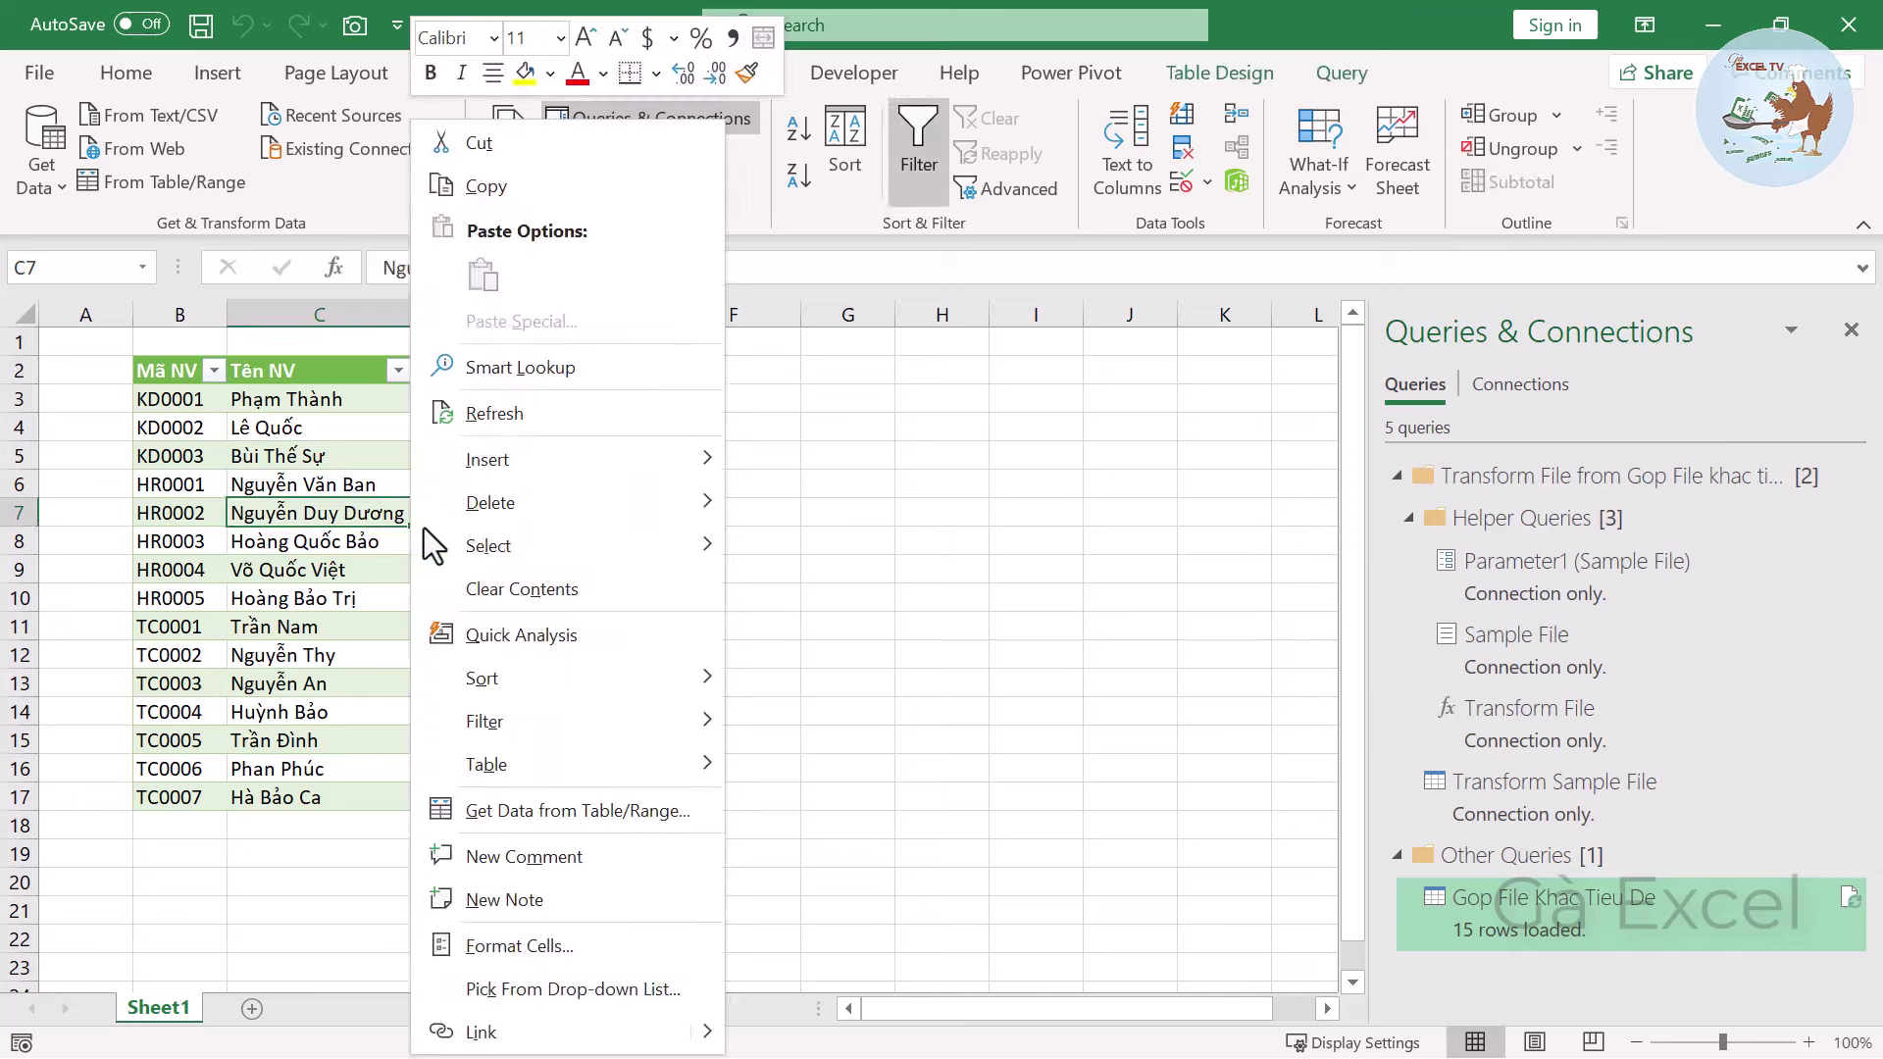
click(514, 417)
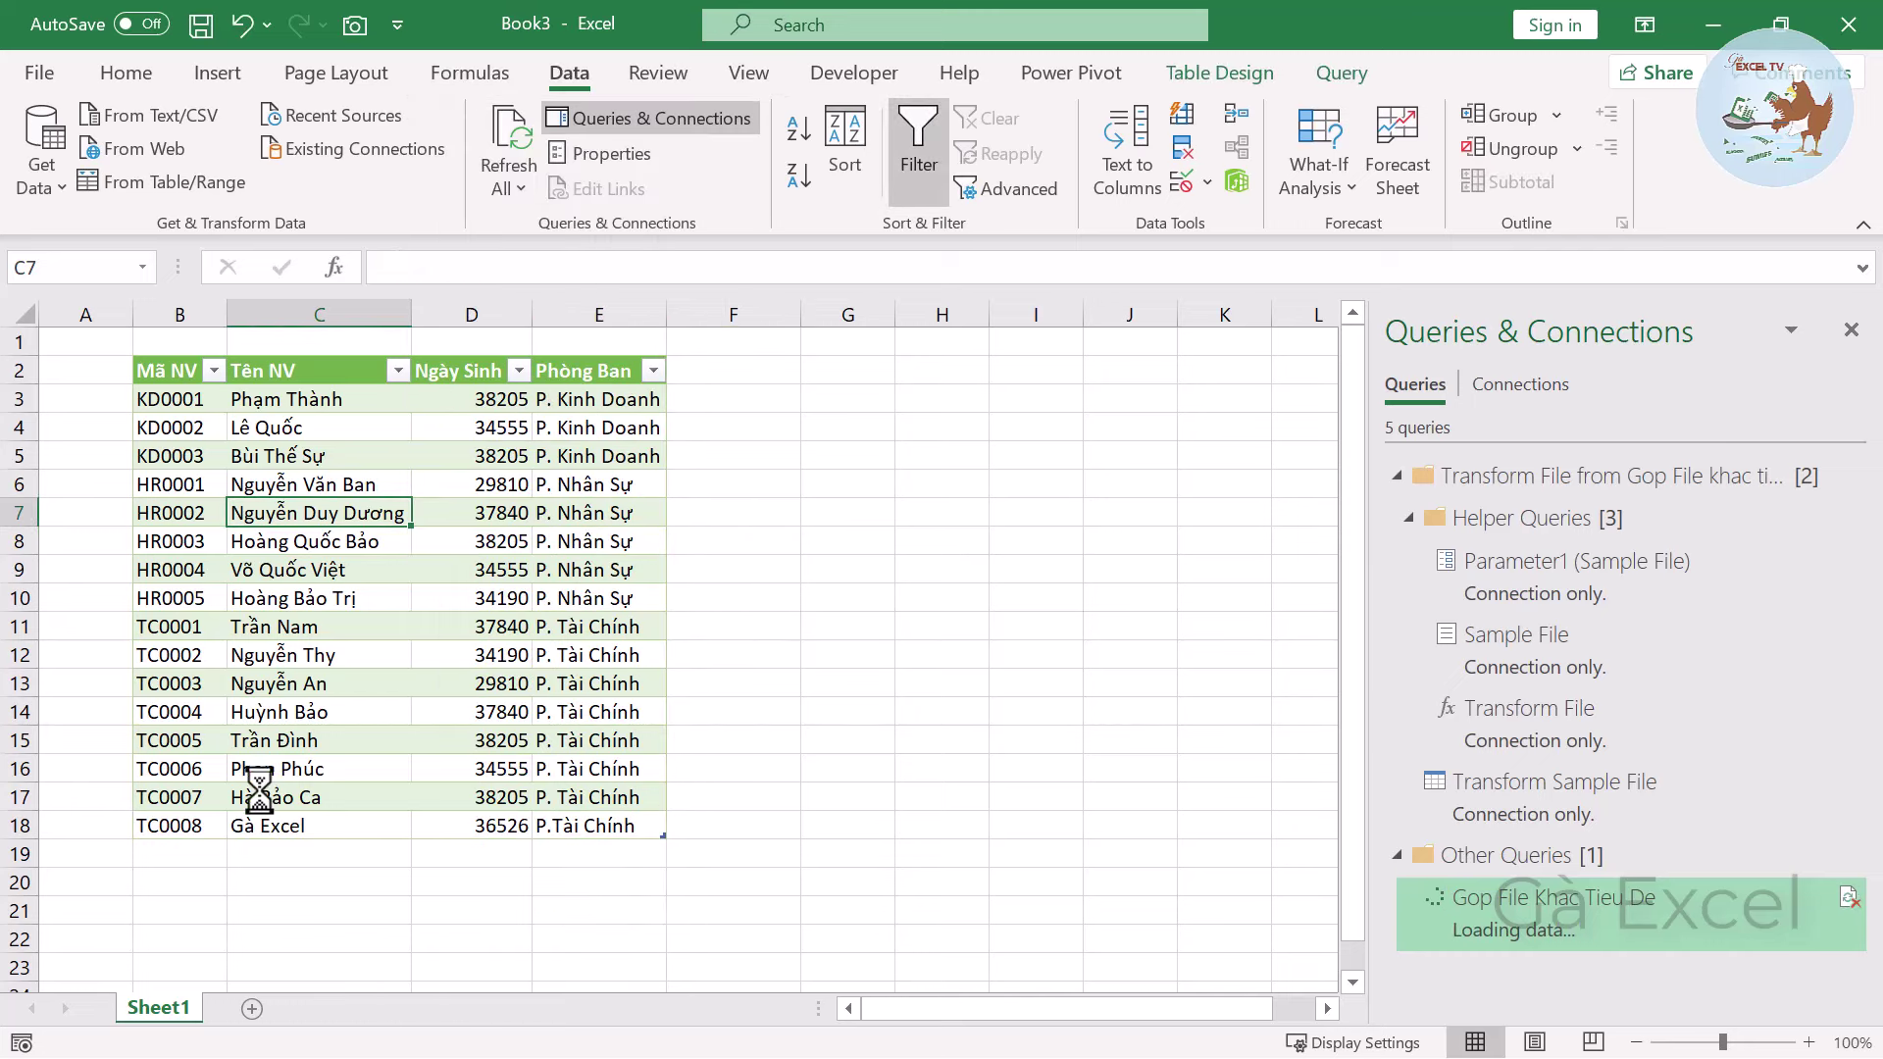
click(196, 826)
click(270, 824)
Review the unified column headers and employee names, then close Book3 without saving.
click(403, 571)
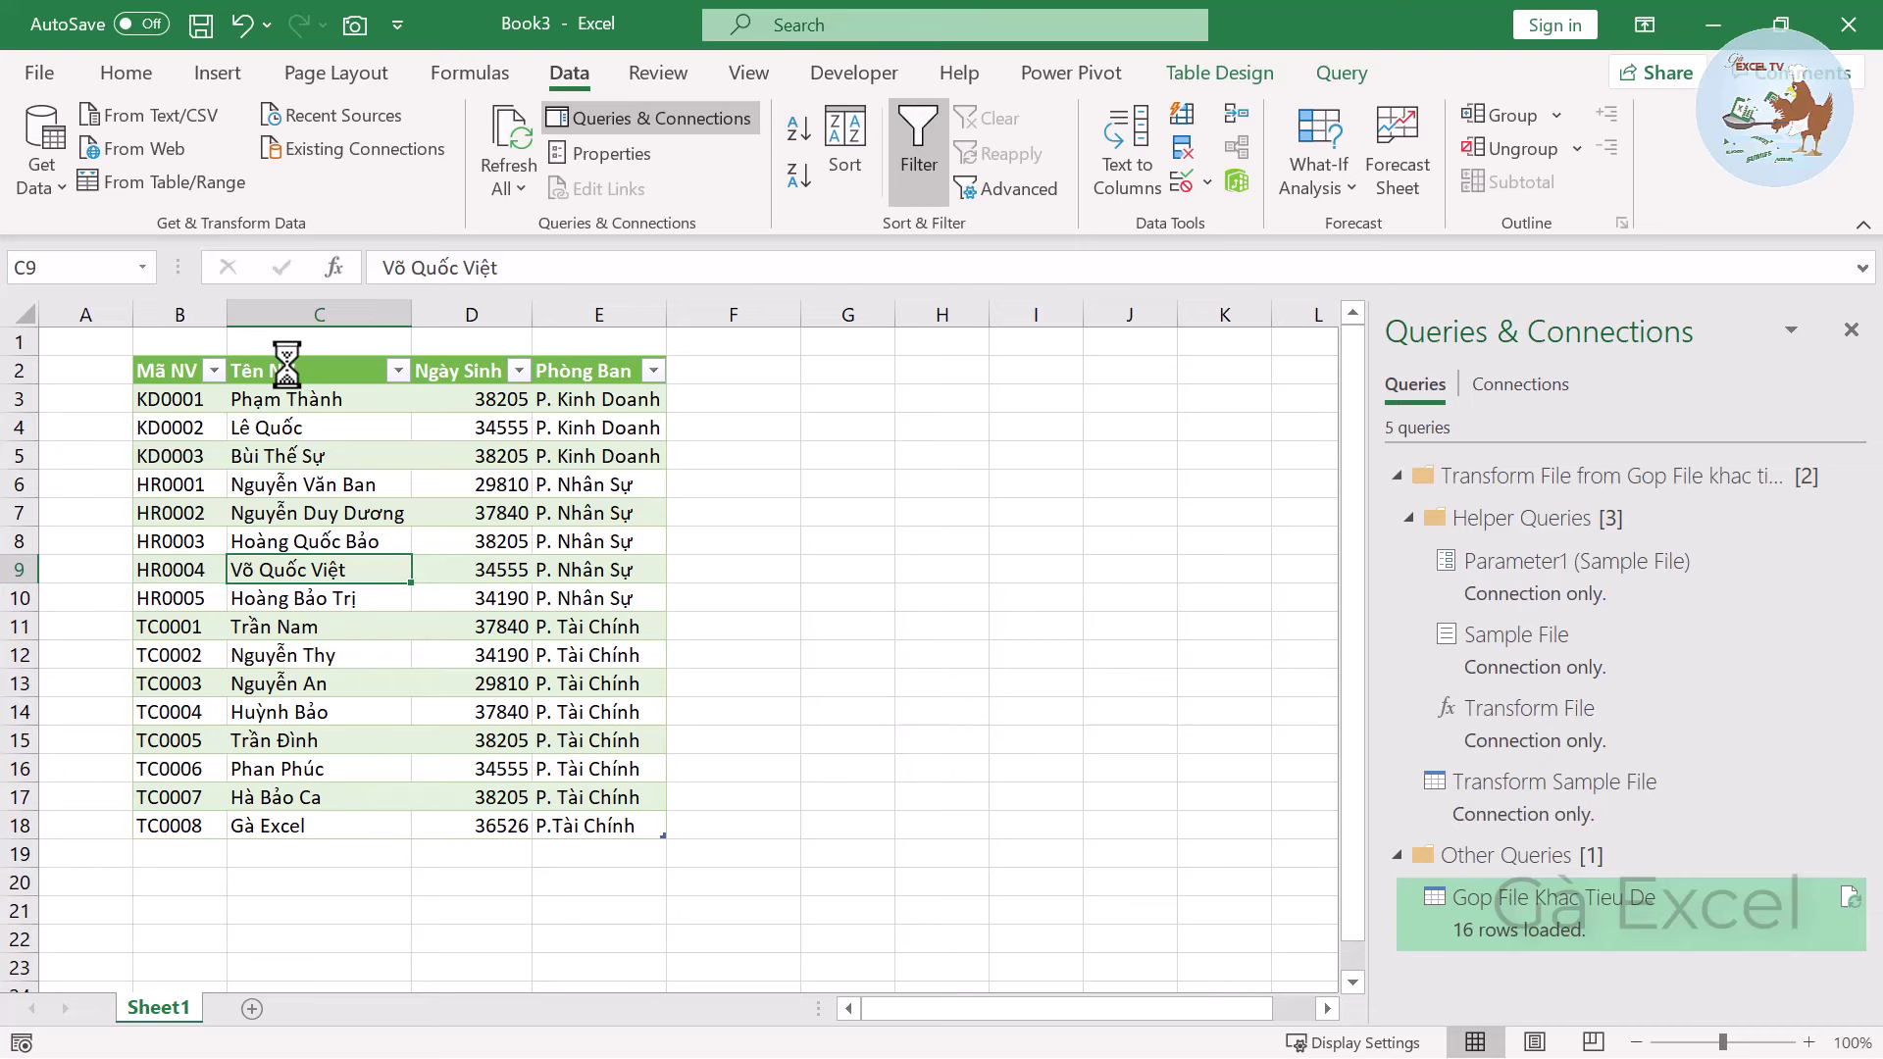
click(285, 370)
click(173, 371)
click(314, 373)
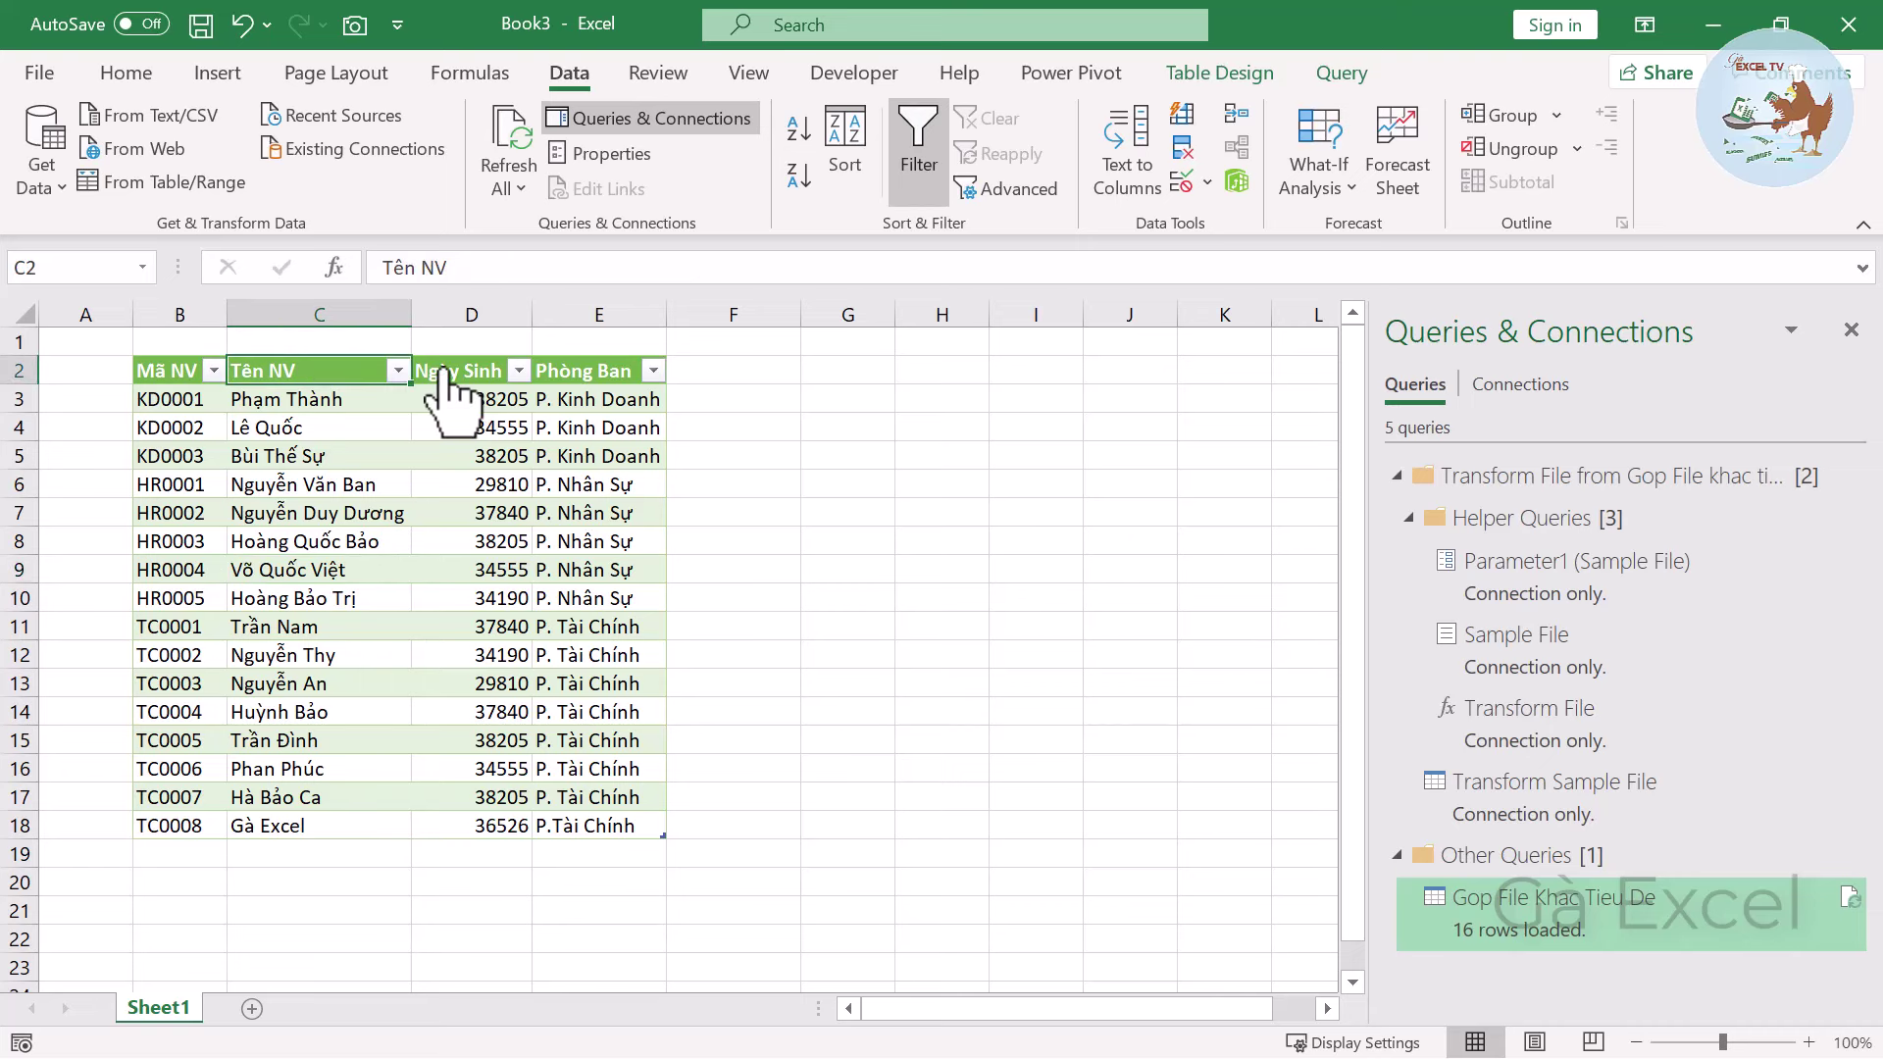
click(461, 372)
click(582, 377)
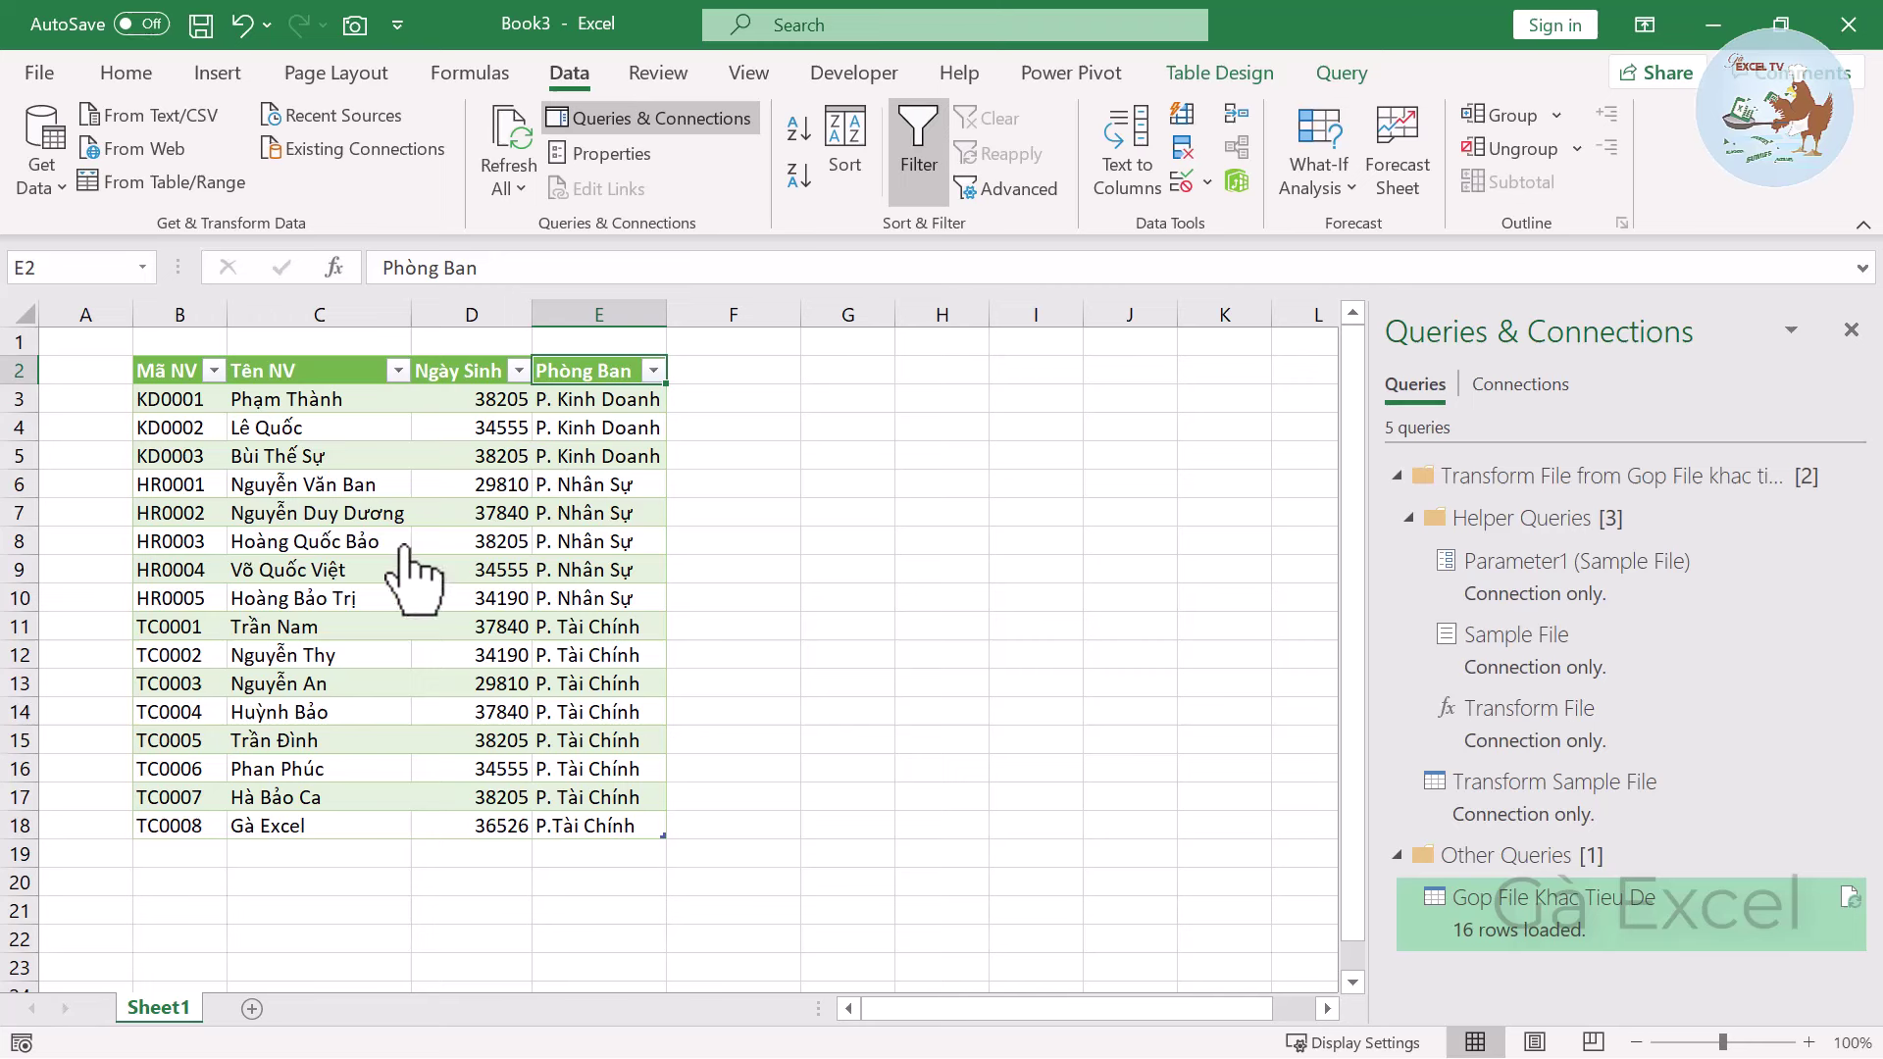
click(398, 545)
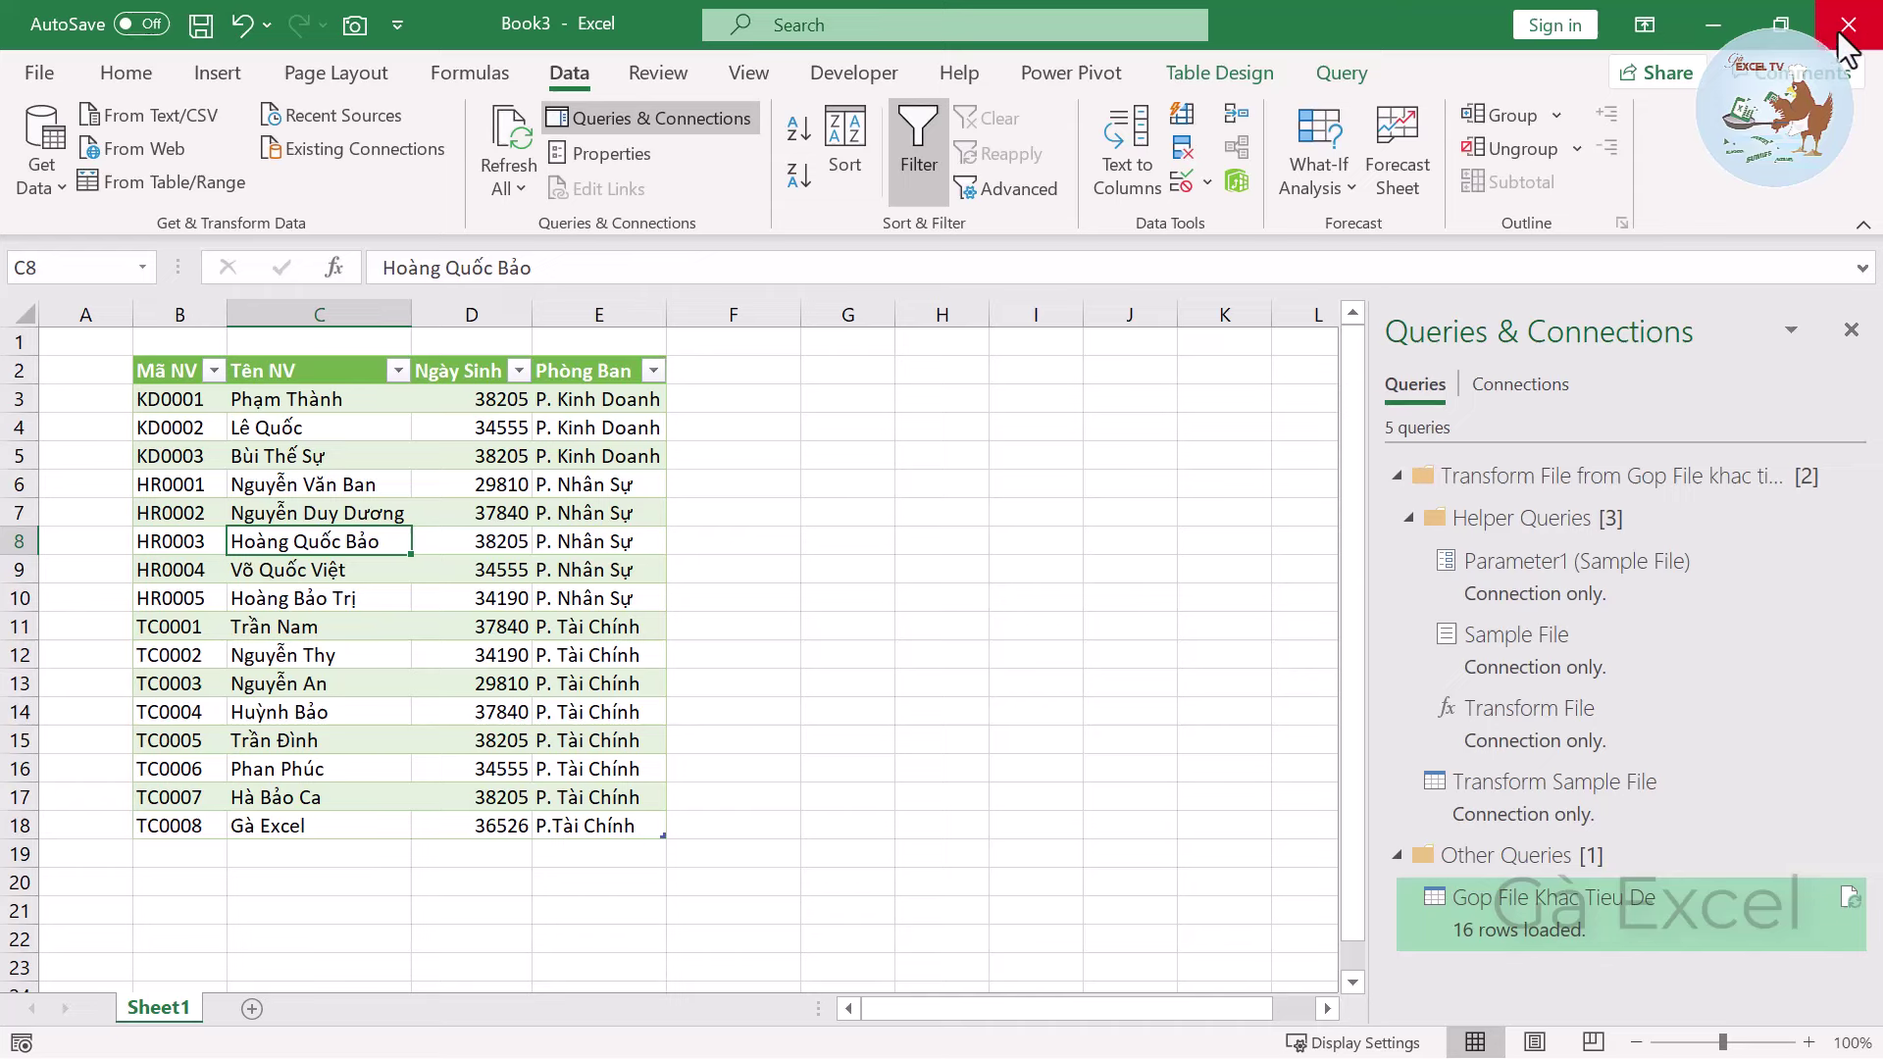
click(1840, 35)
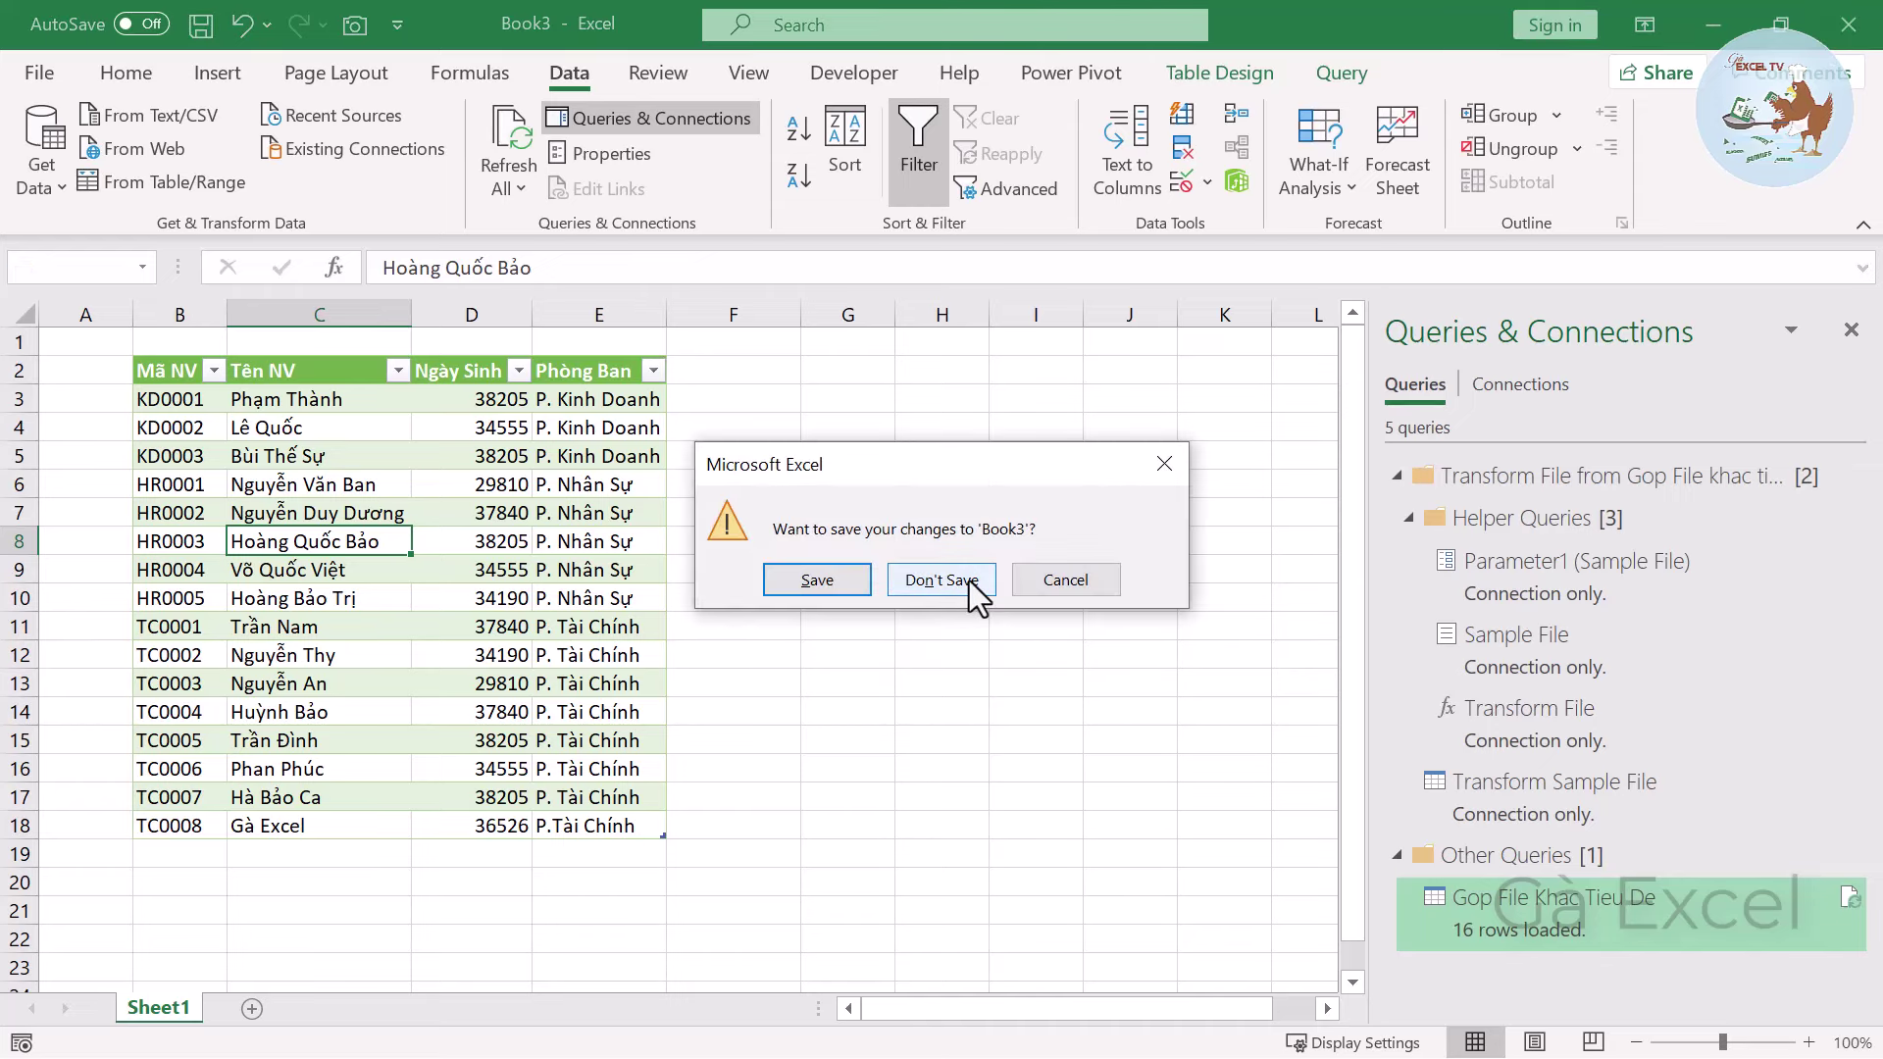
click(969, 581)
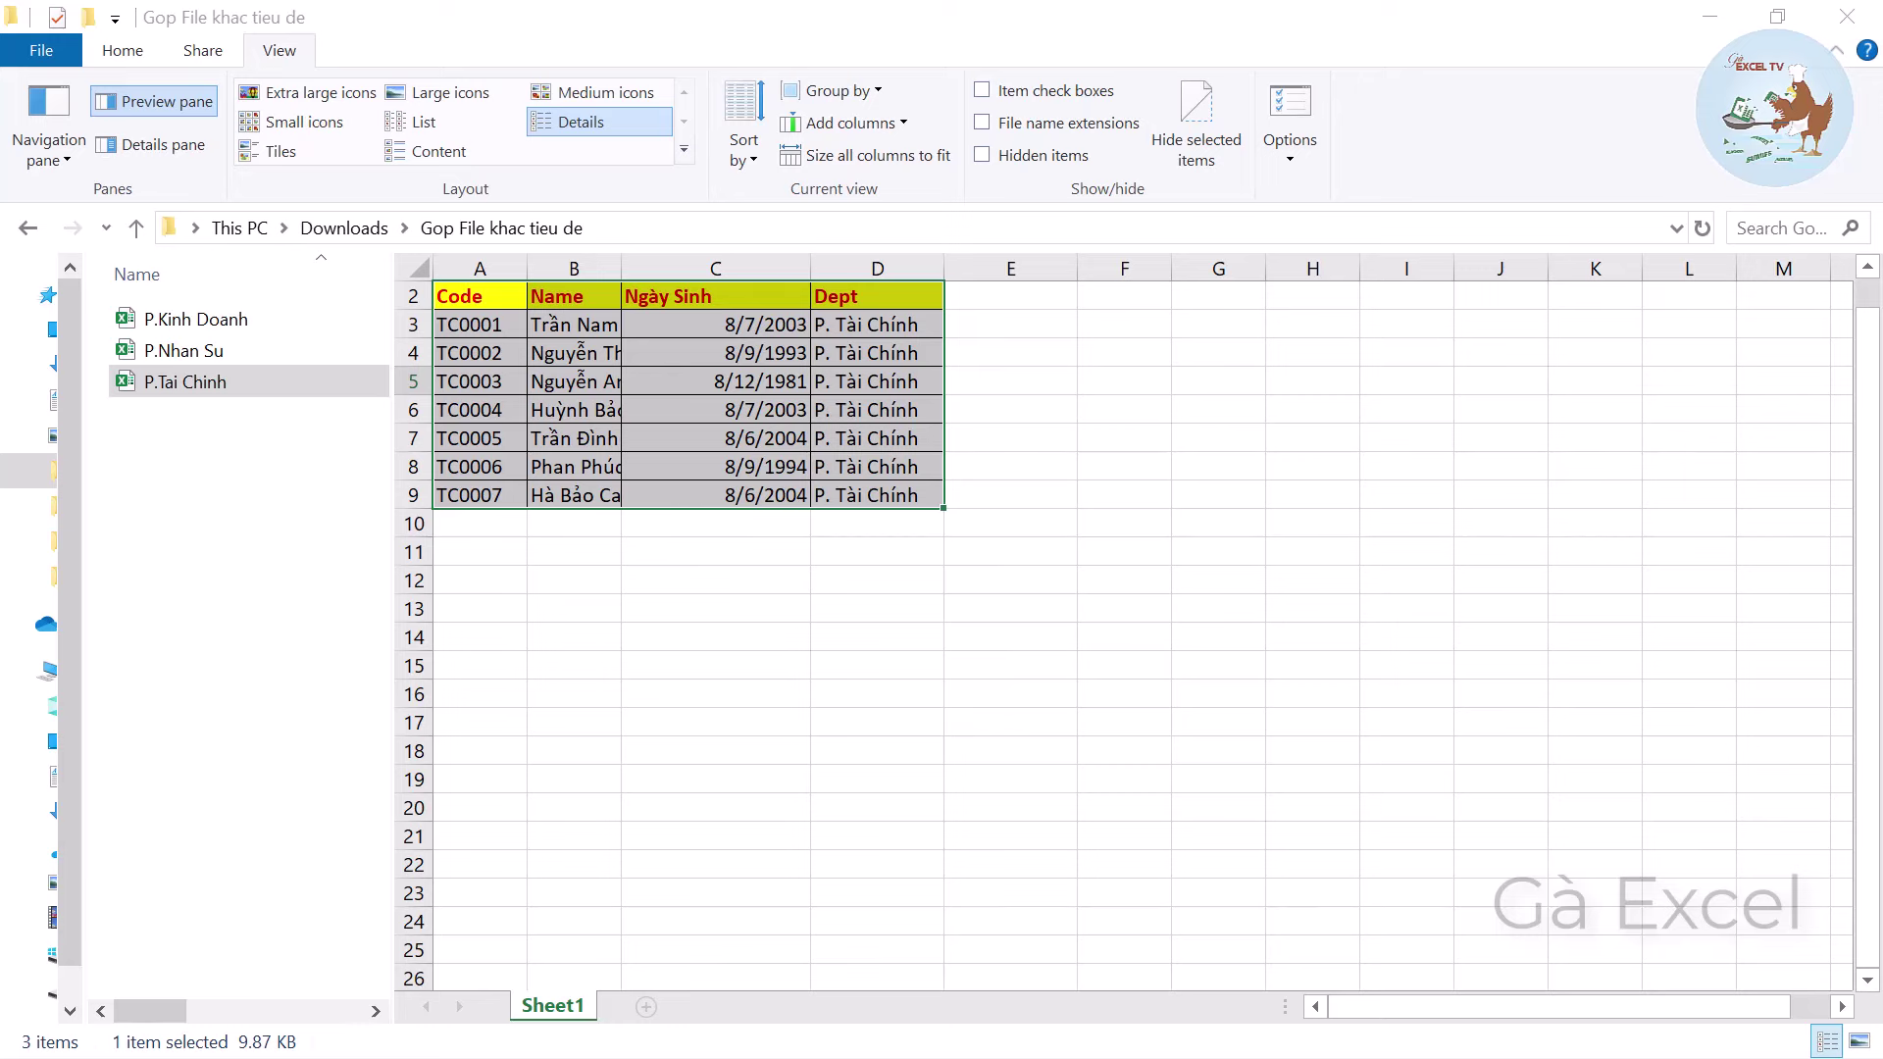
Open the P.Kinh Doanh workbook from File Explorer and maximize its window.
click(196, 319)
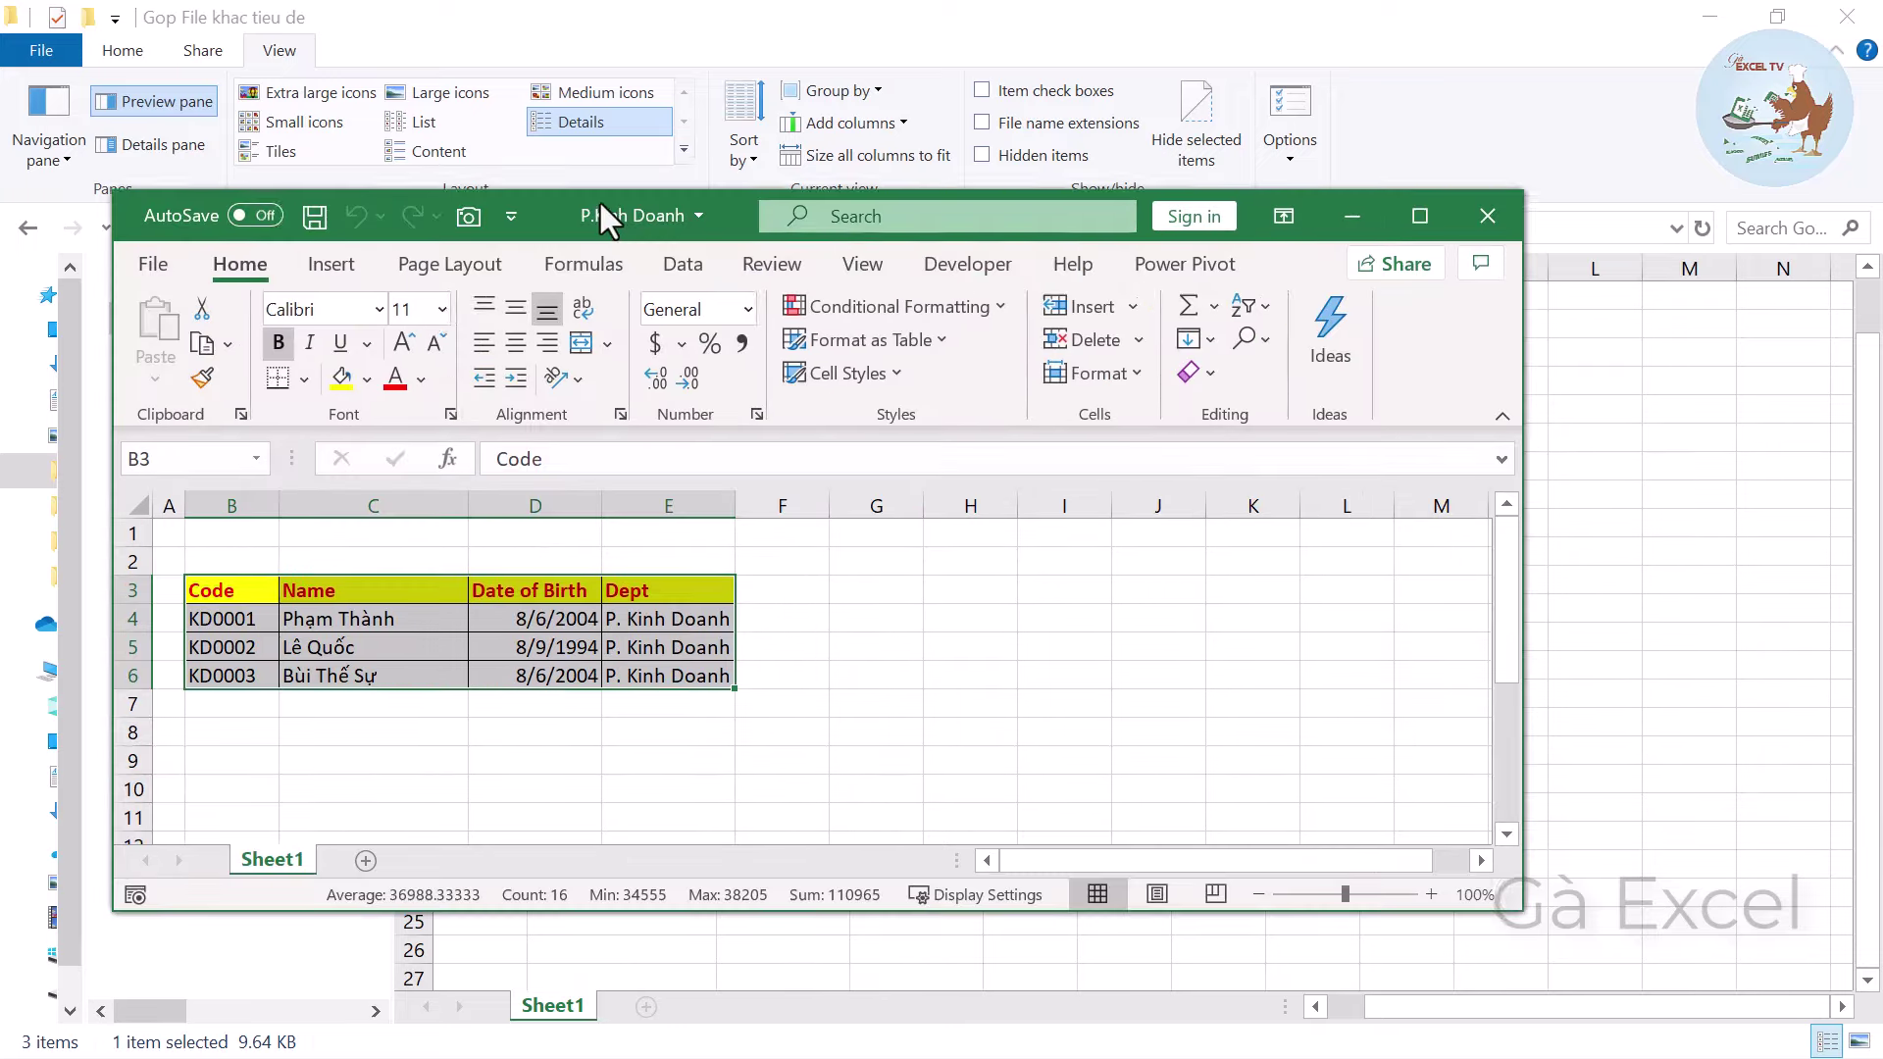
drag(598, 198, 855, 188)
click(855, 188)
click(824, 206)
double_click(824, 205)
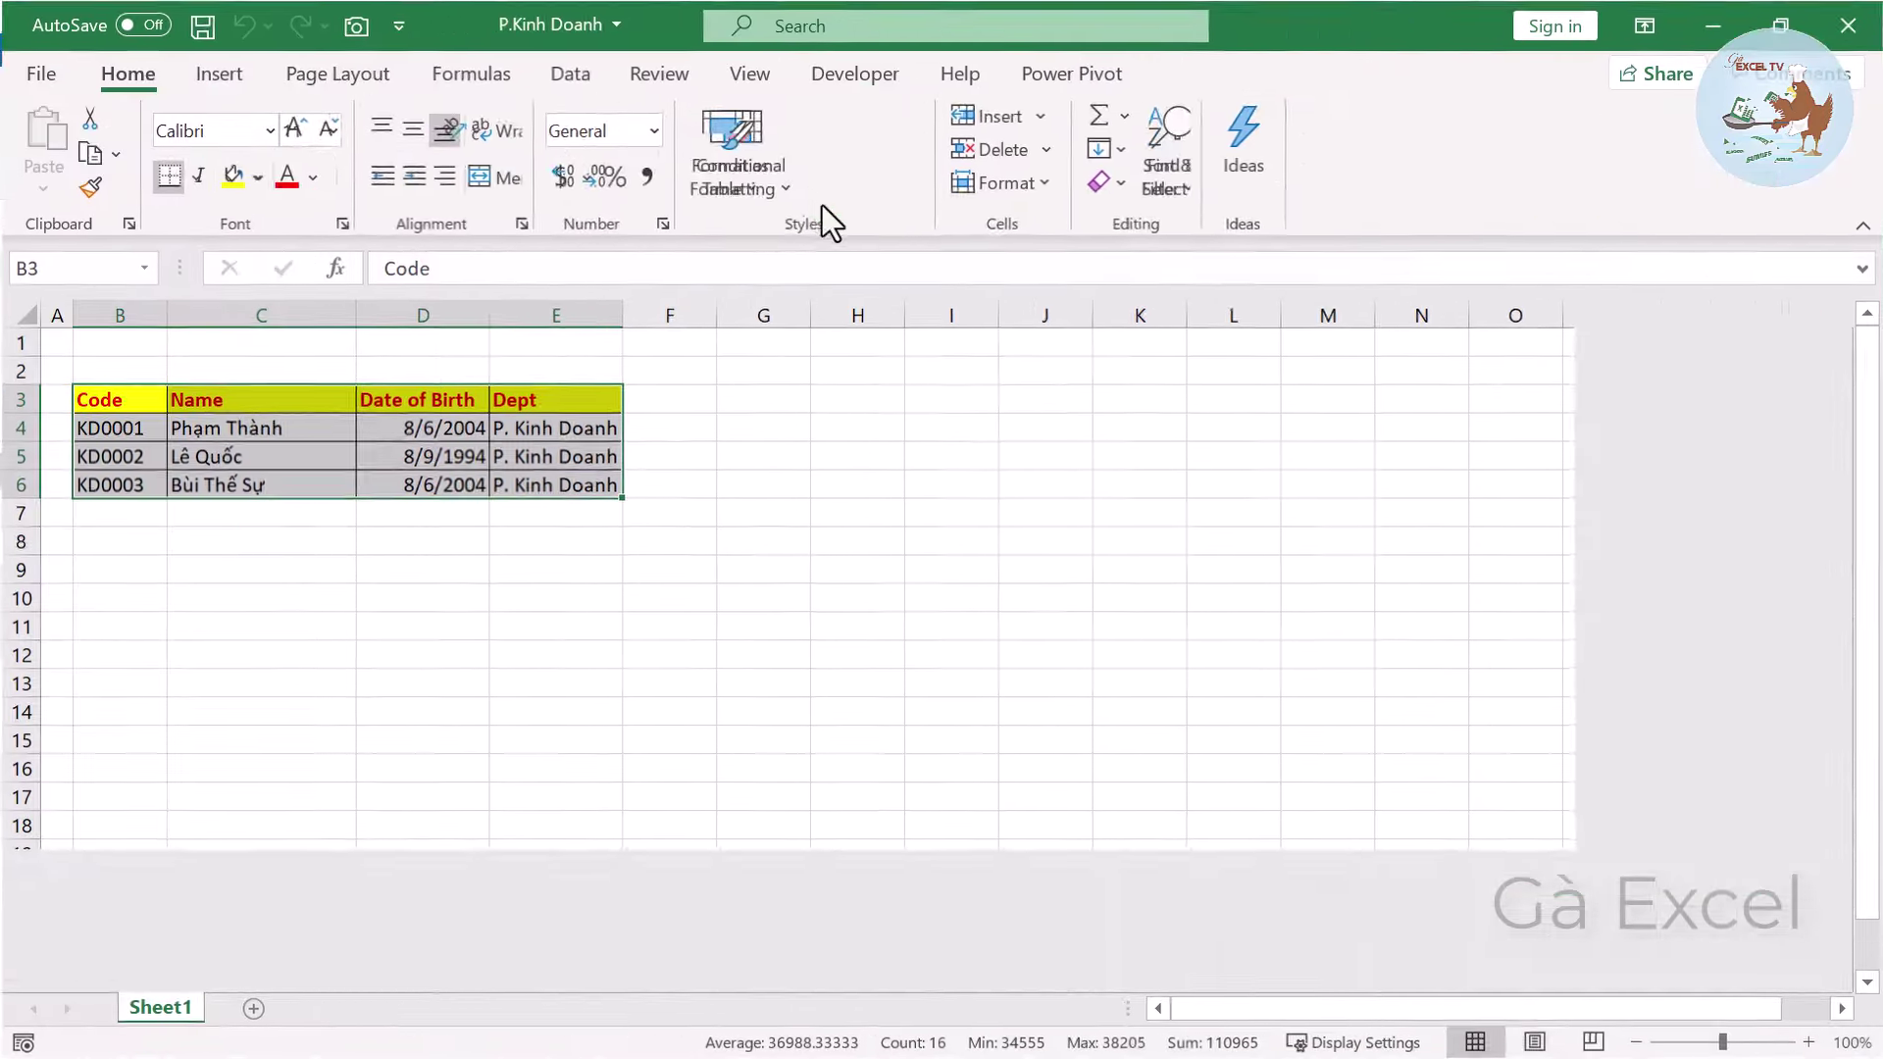
click(451, 481)
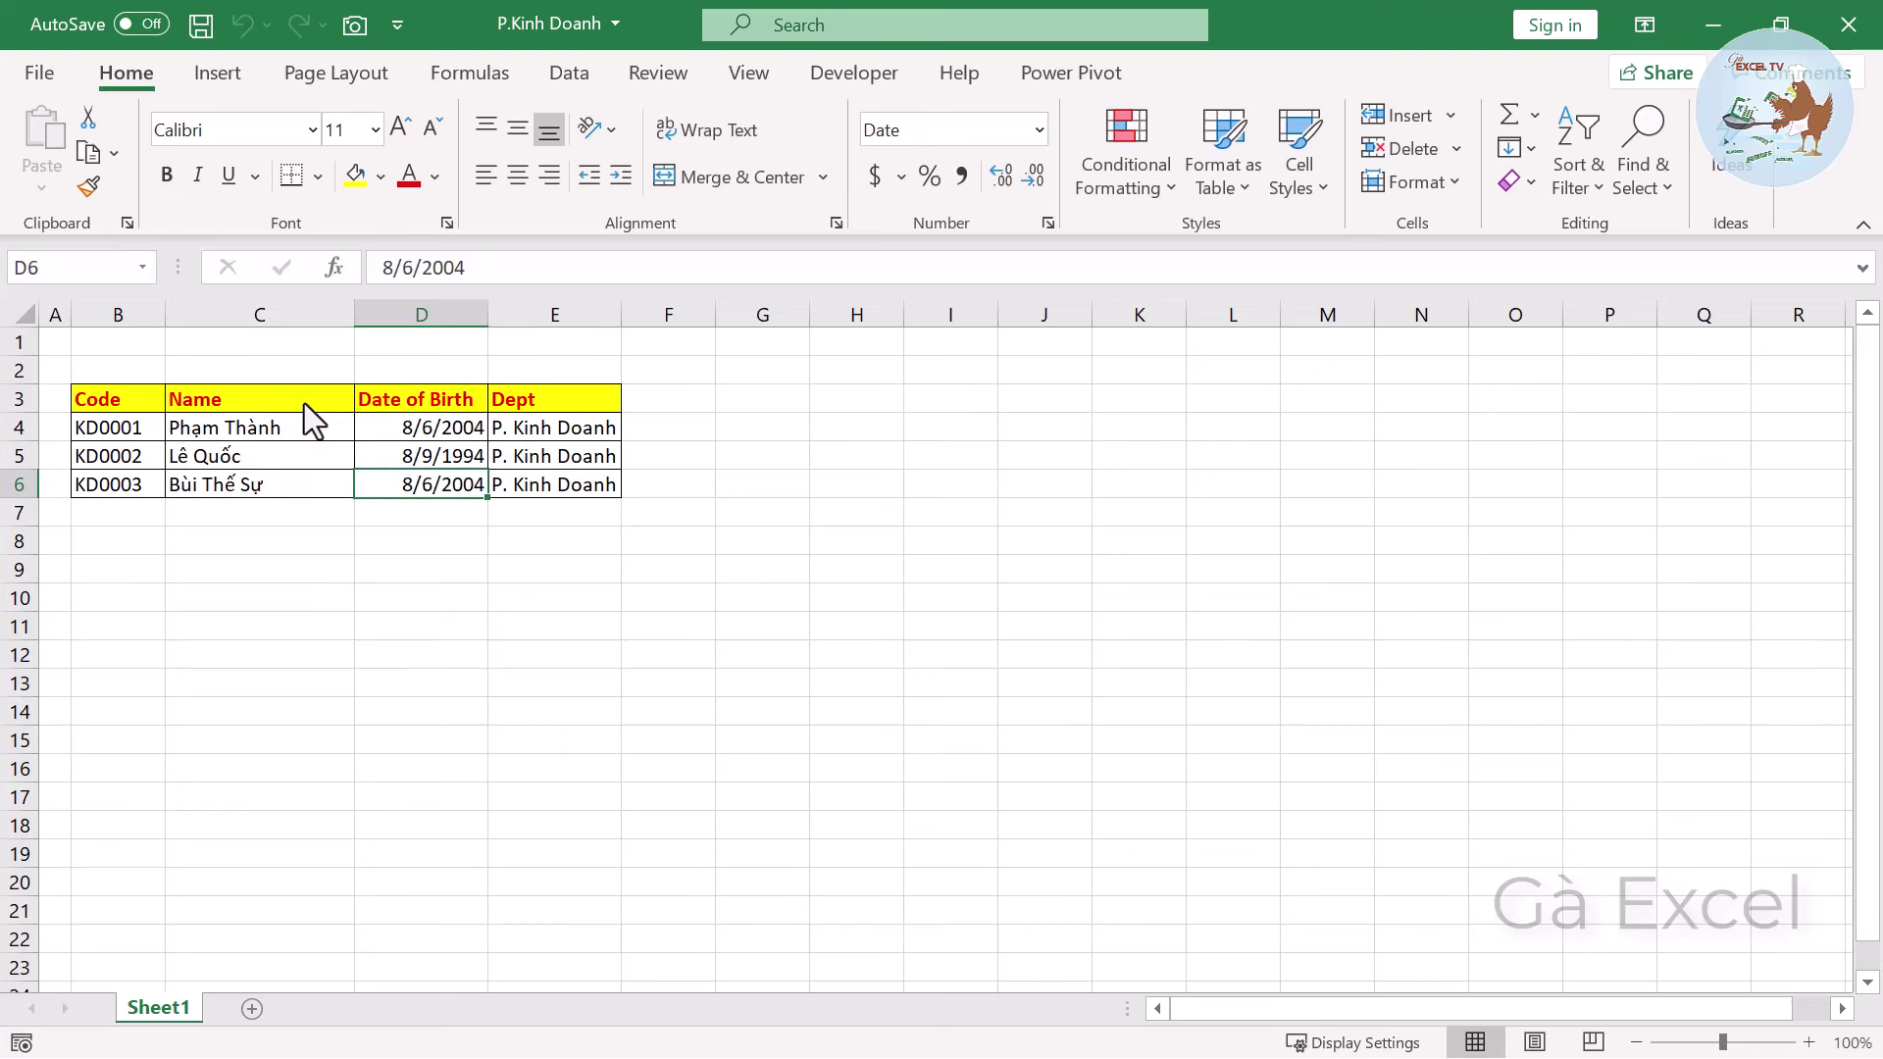
Move the Name column ahead of Code, then save and close P.Kinh Doanh.xlsx.
drag(304, 403, 302, 469)
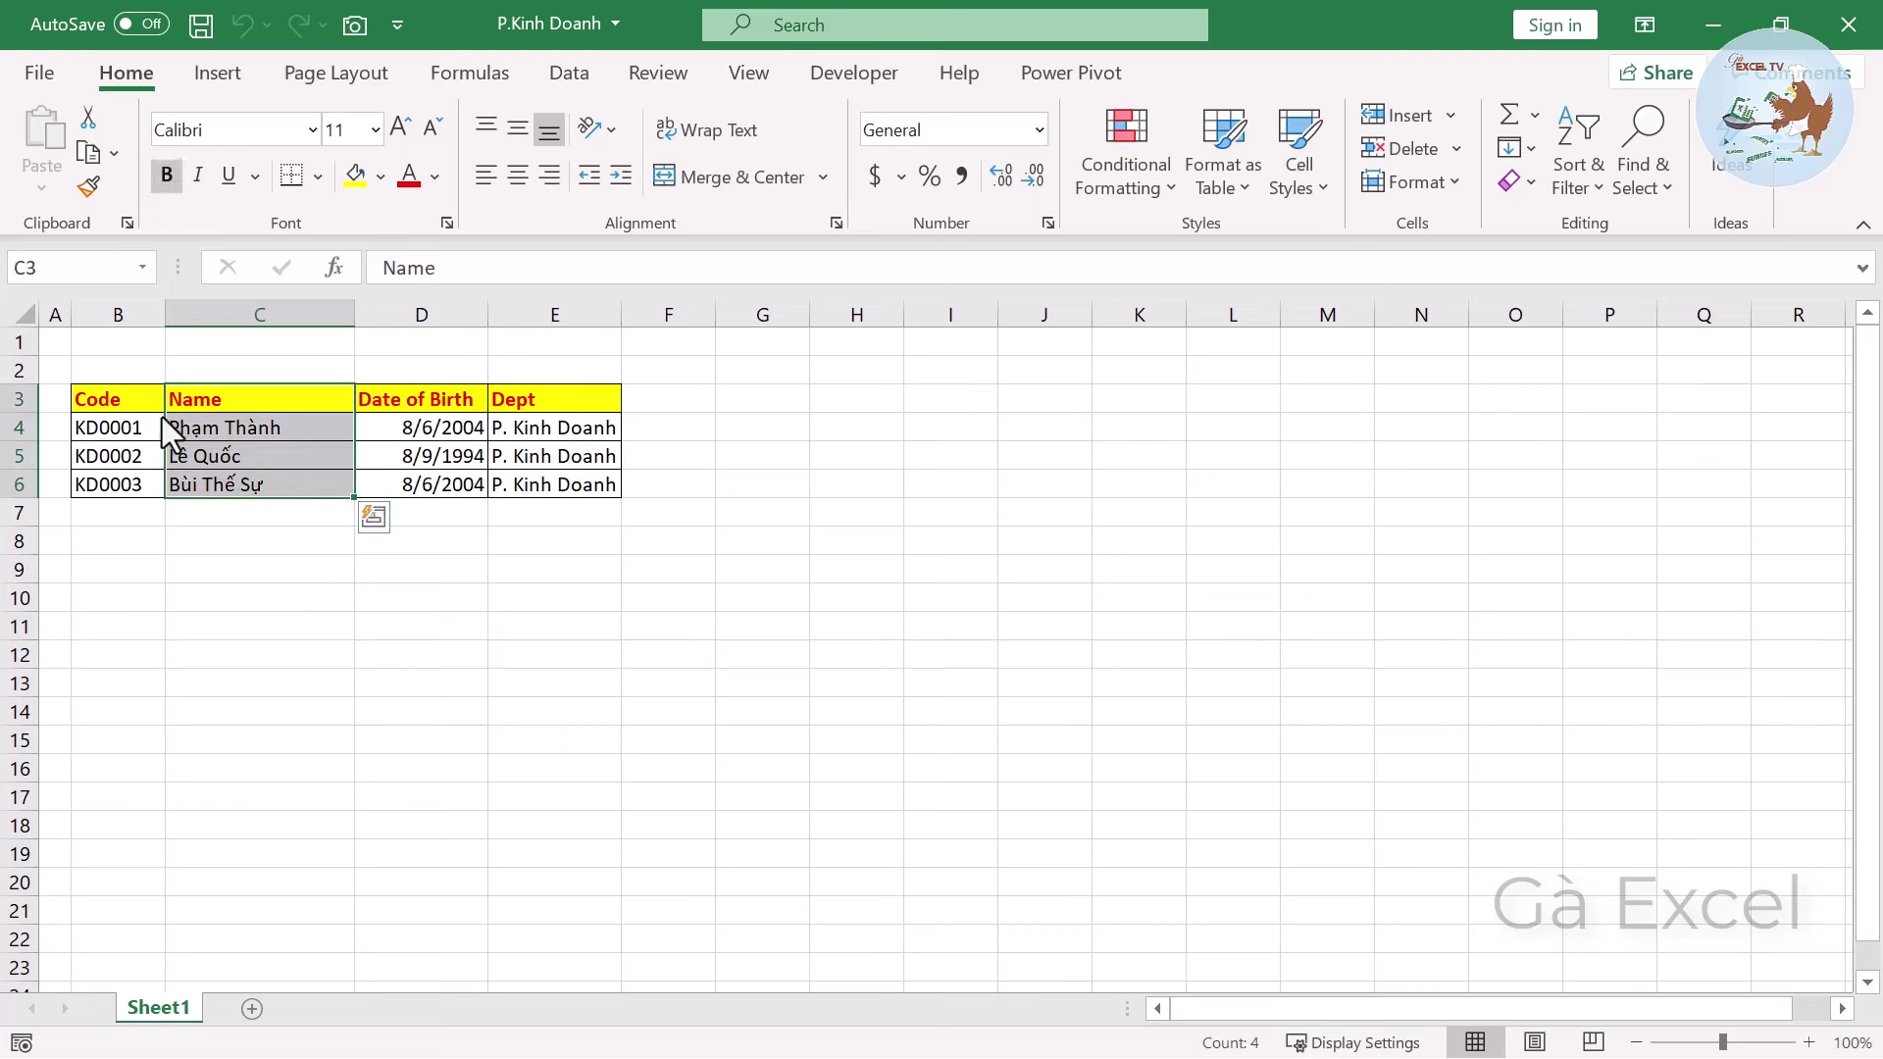
drag(166, 424, 122, 430)
drag(97, 428, 79, 437)
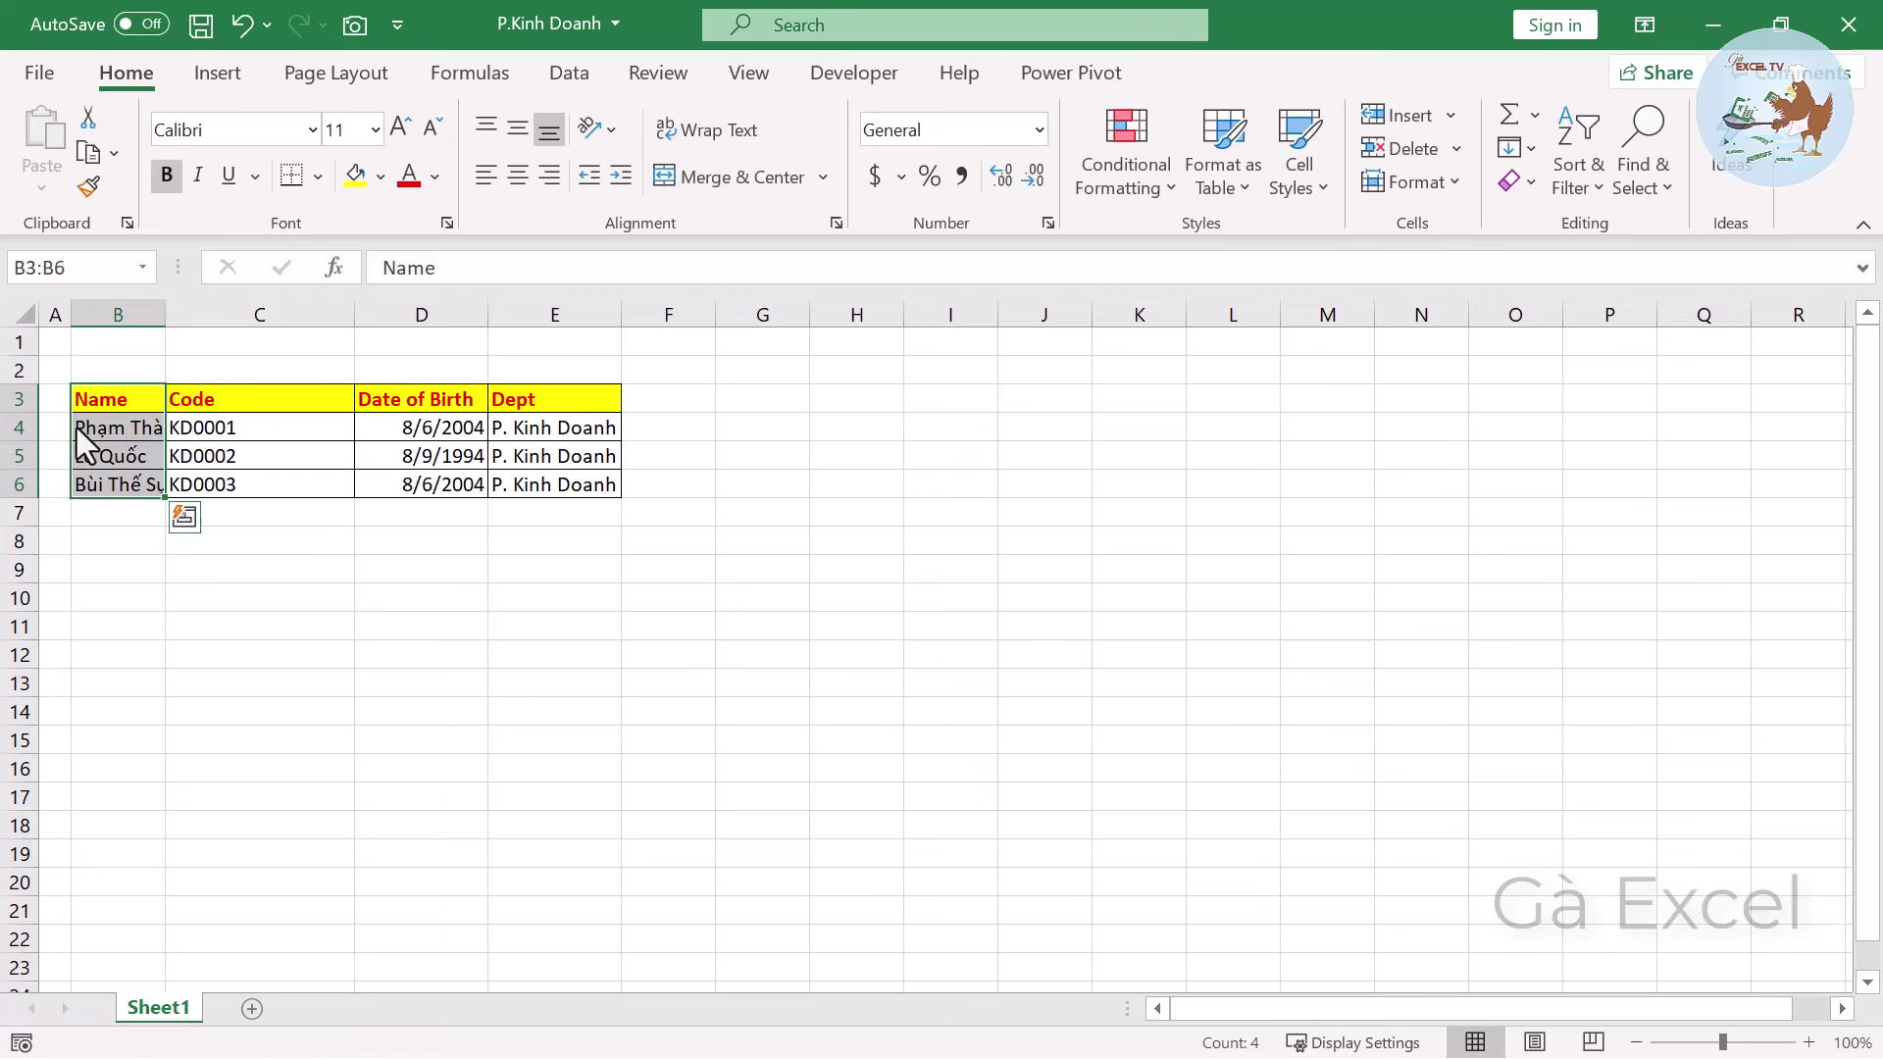
key(Right)
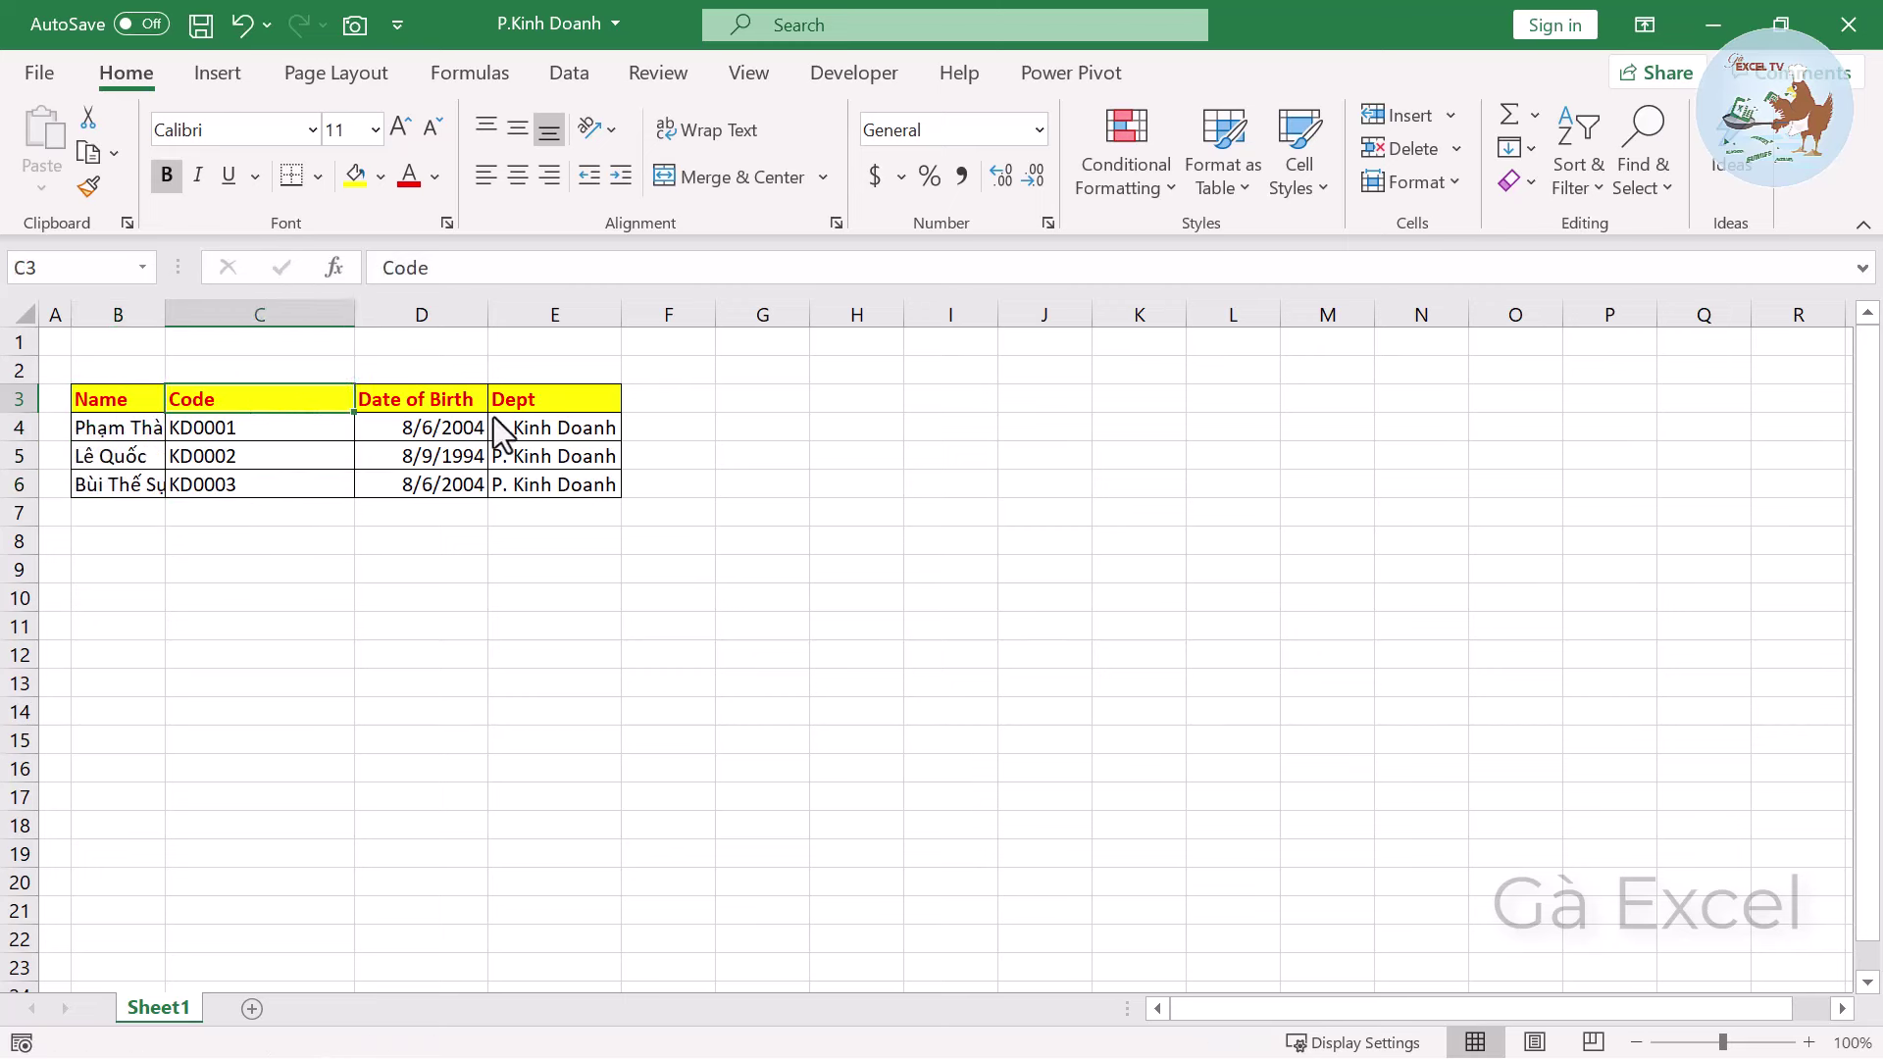
drag(421, 400, 438, 498)
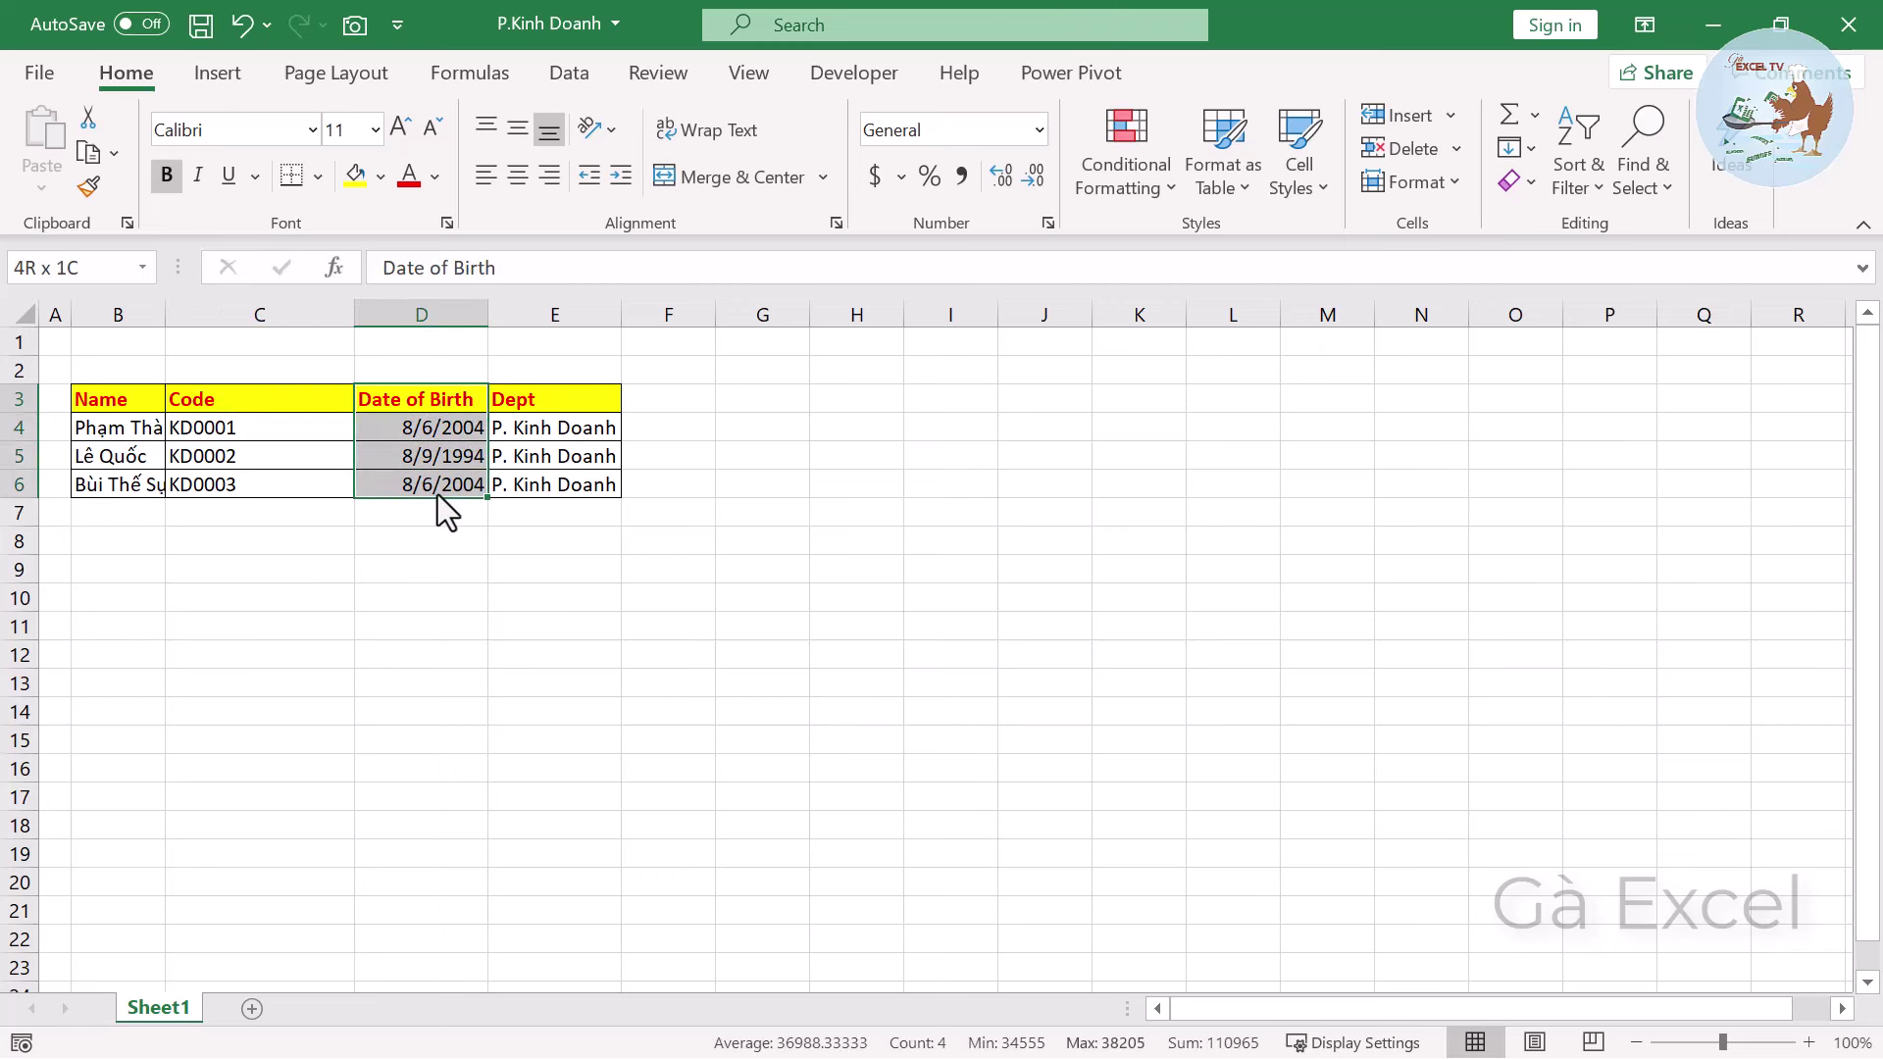
click(614, 400)
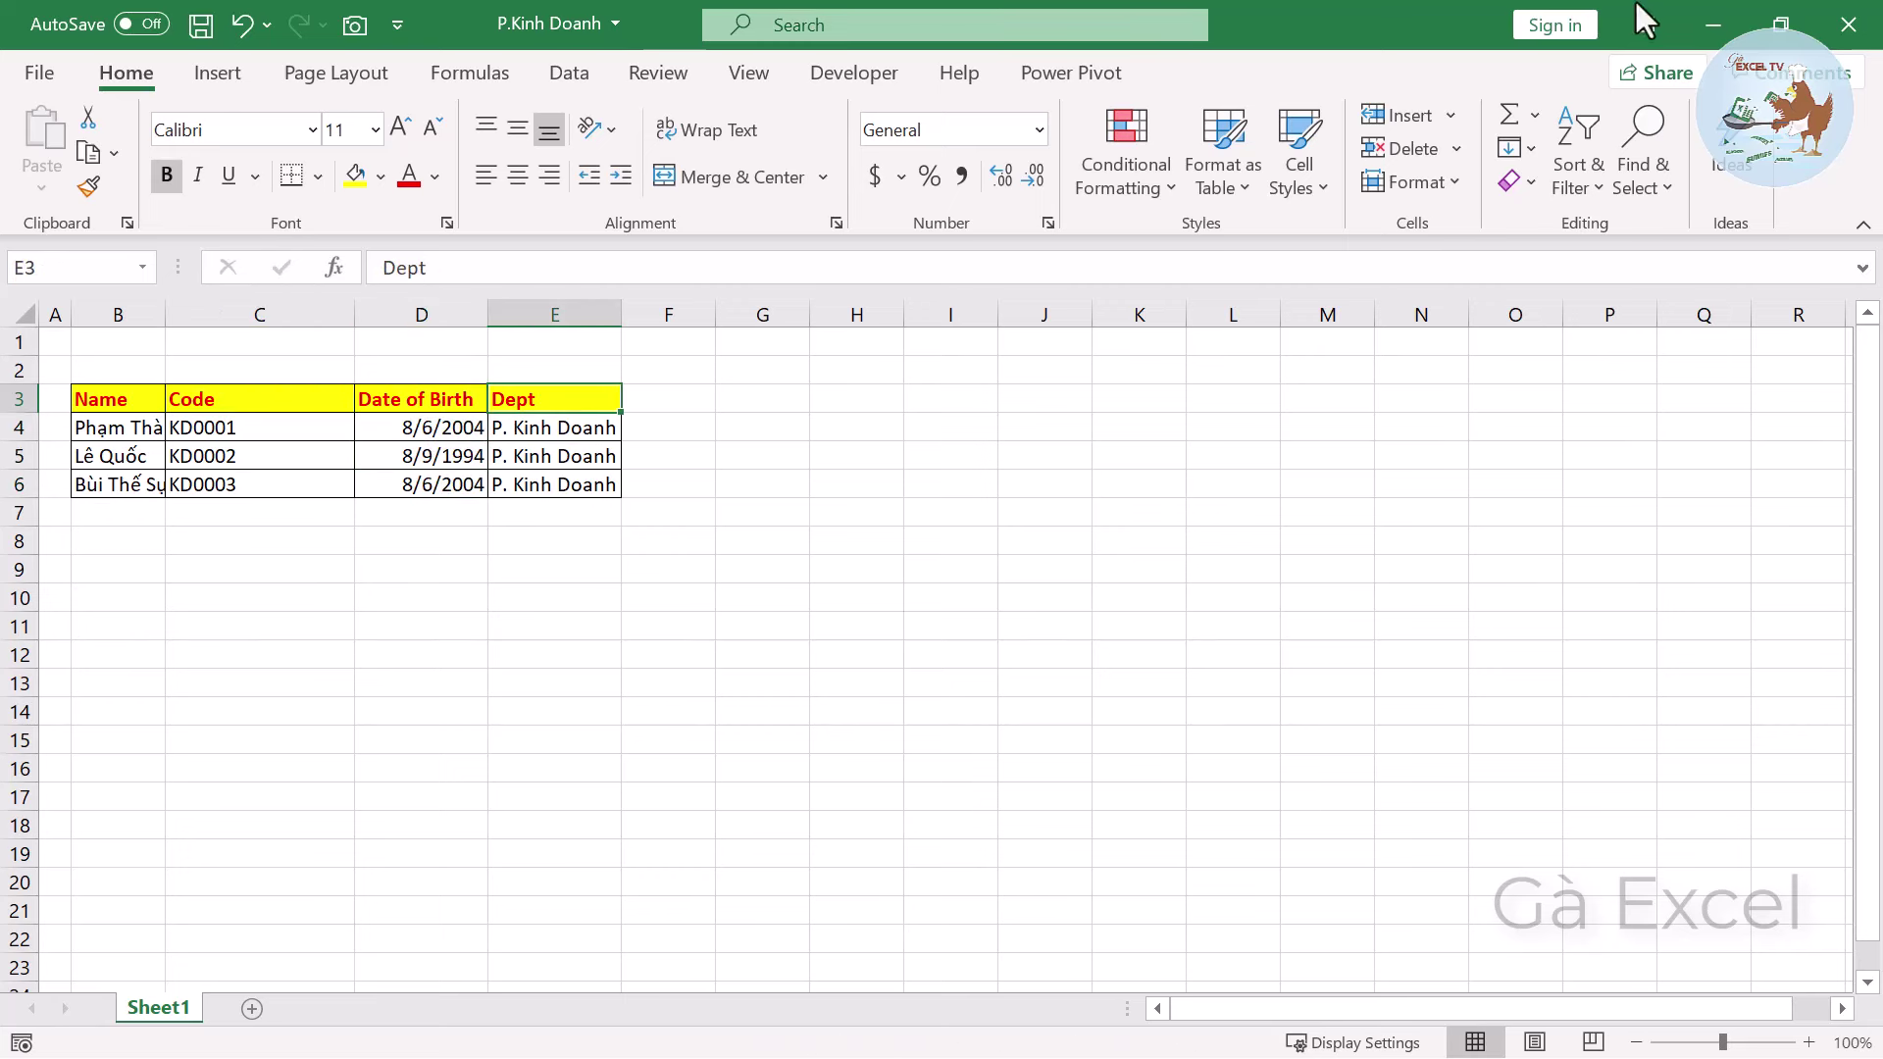
click(1849, 25)
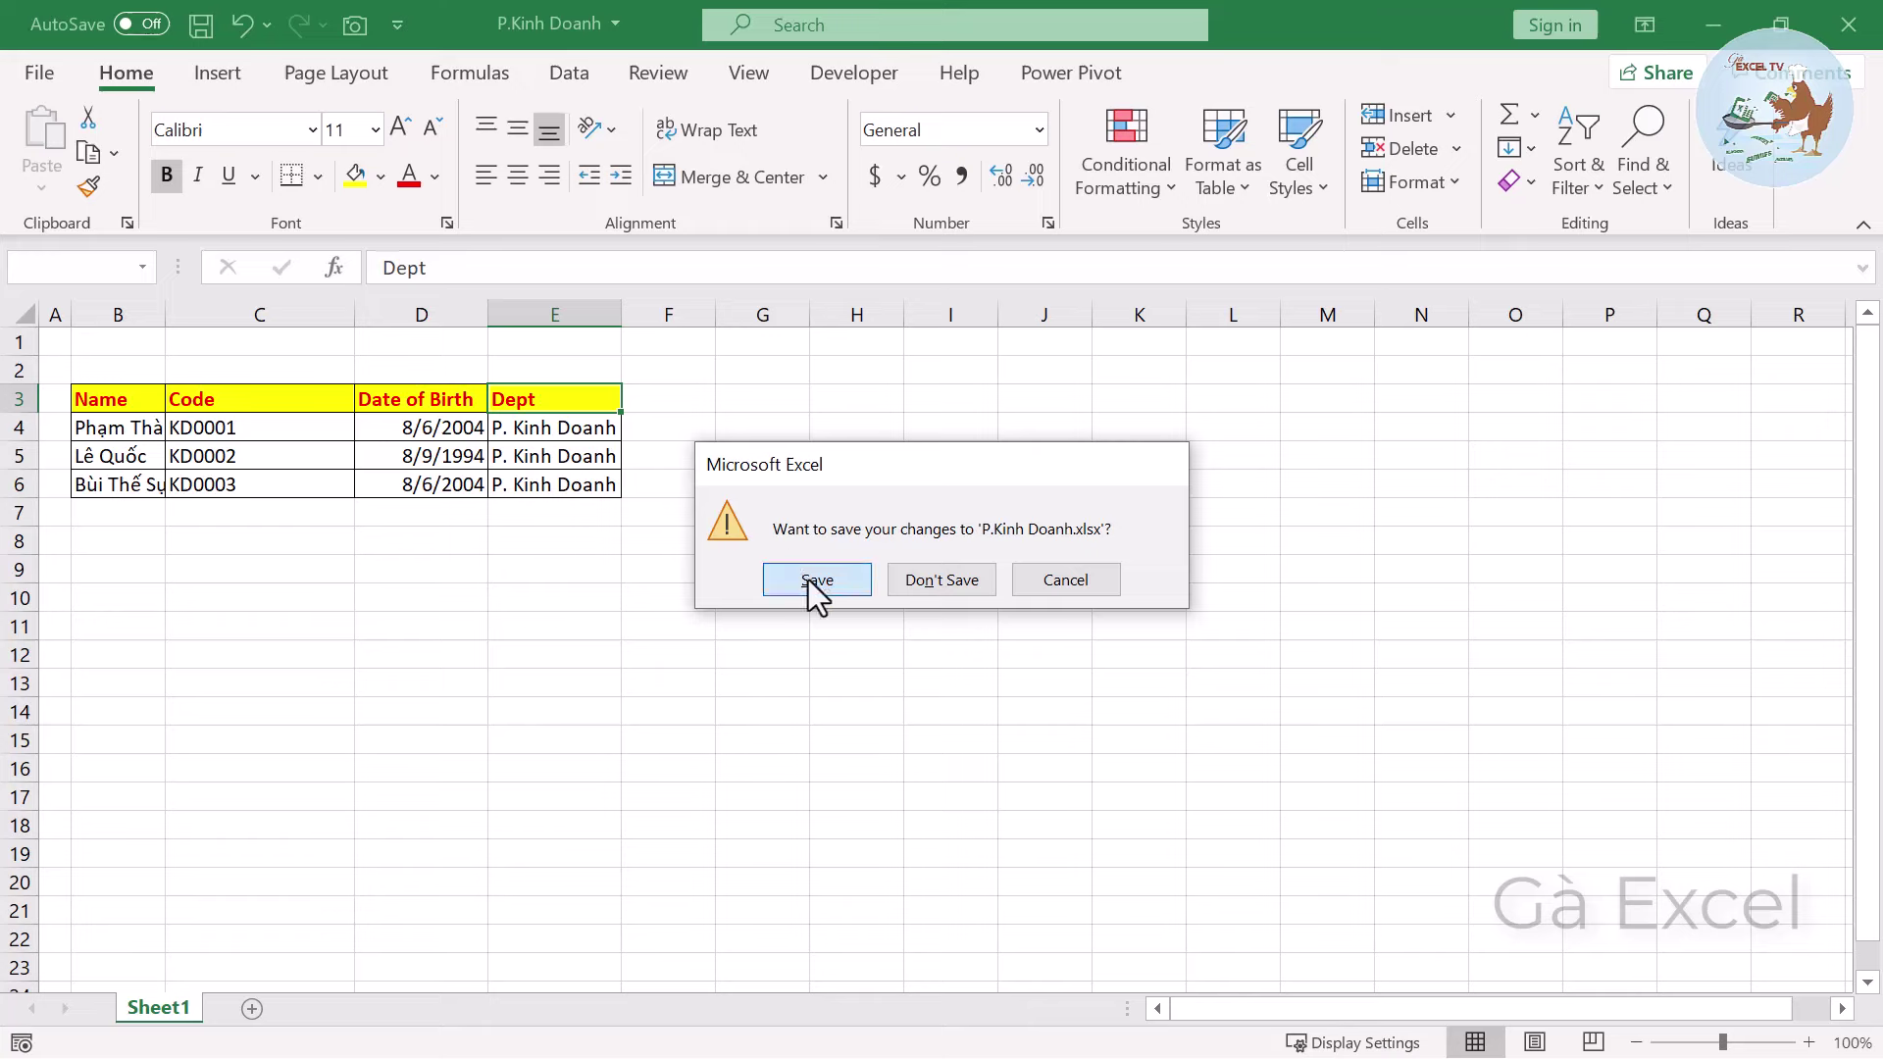
click(808, 580)
Open the P.Nhan Su workbook from File Explorer and maximize its window.
click(203, 350)
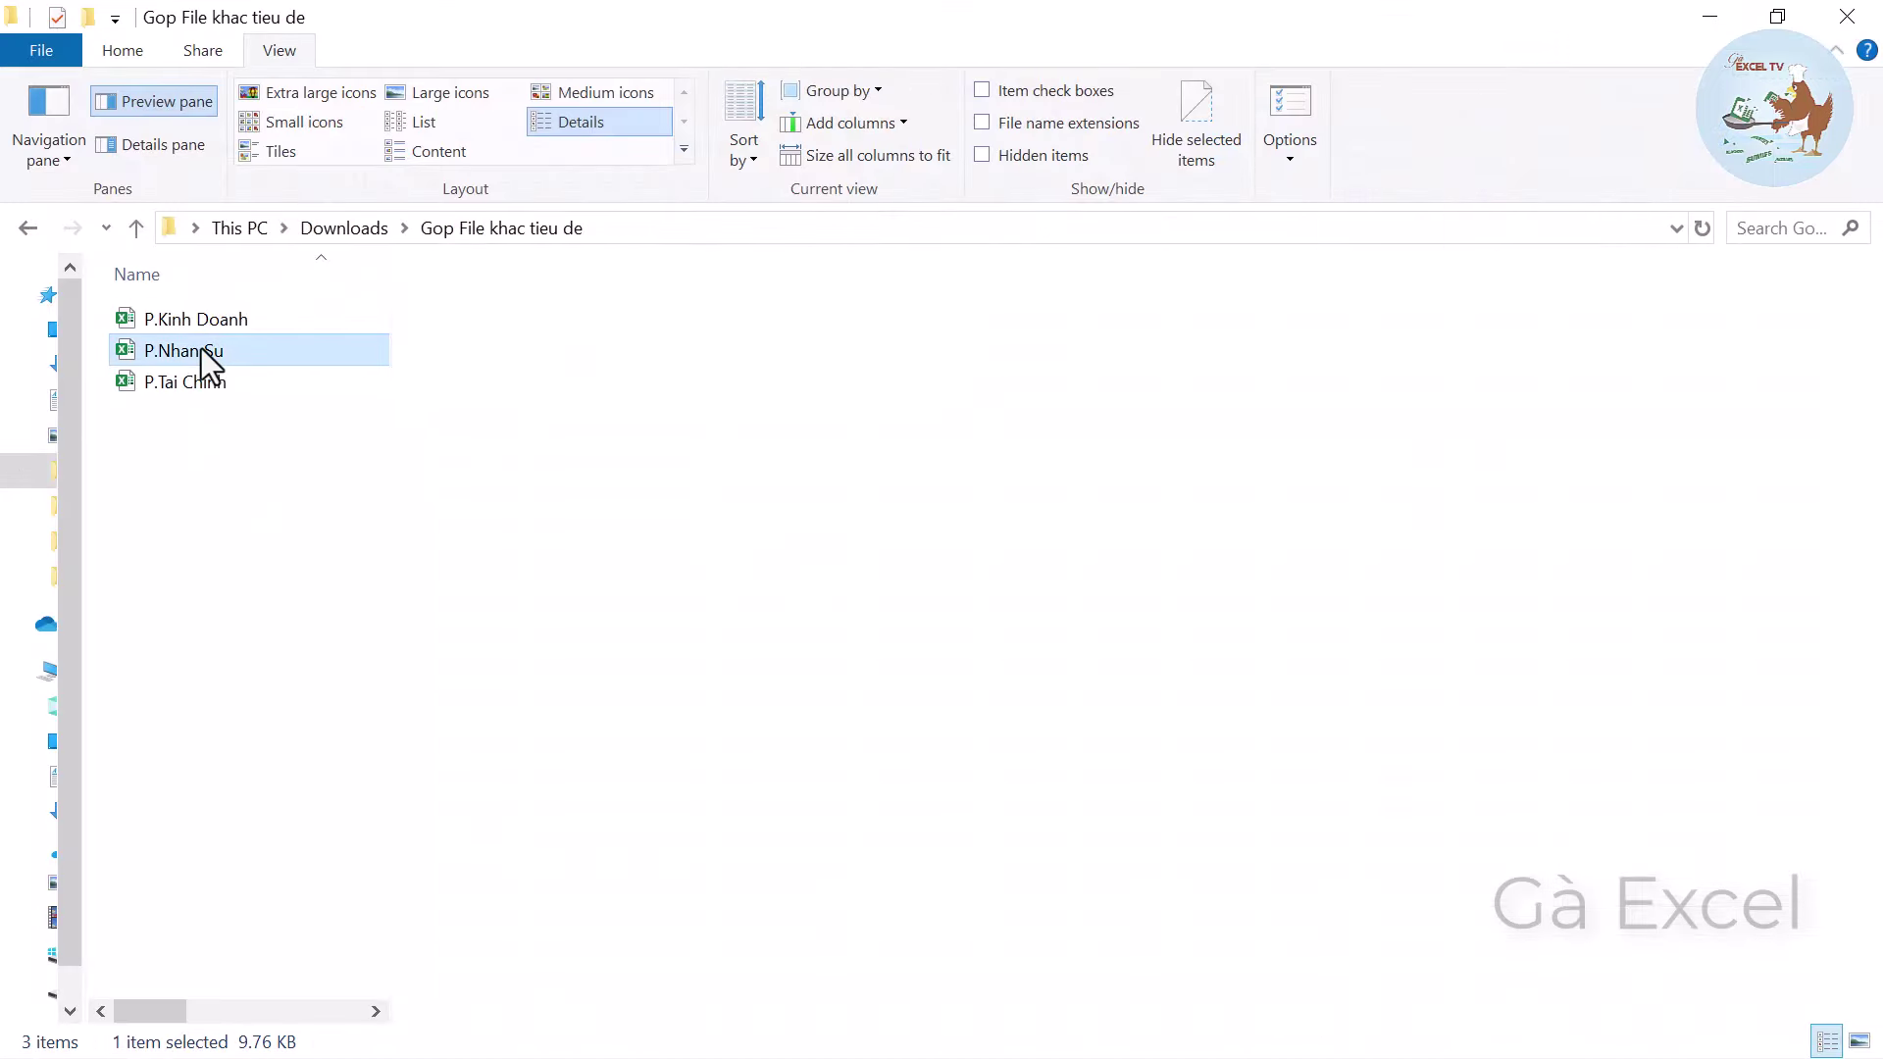
click(740, 371)
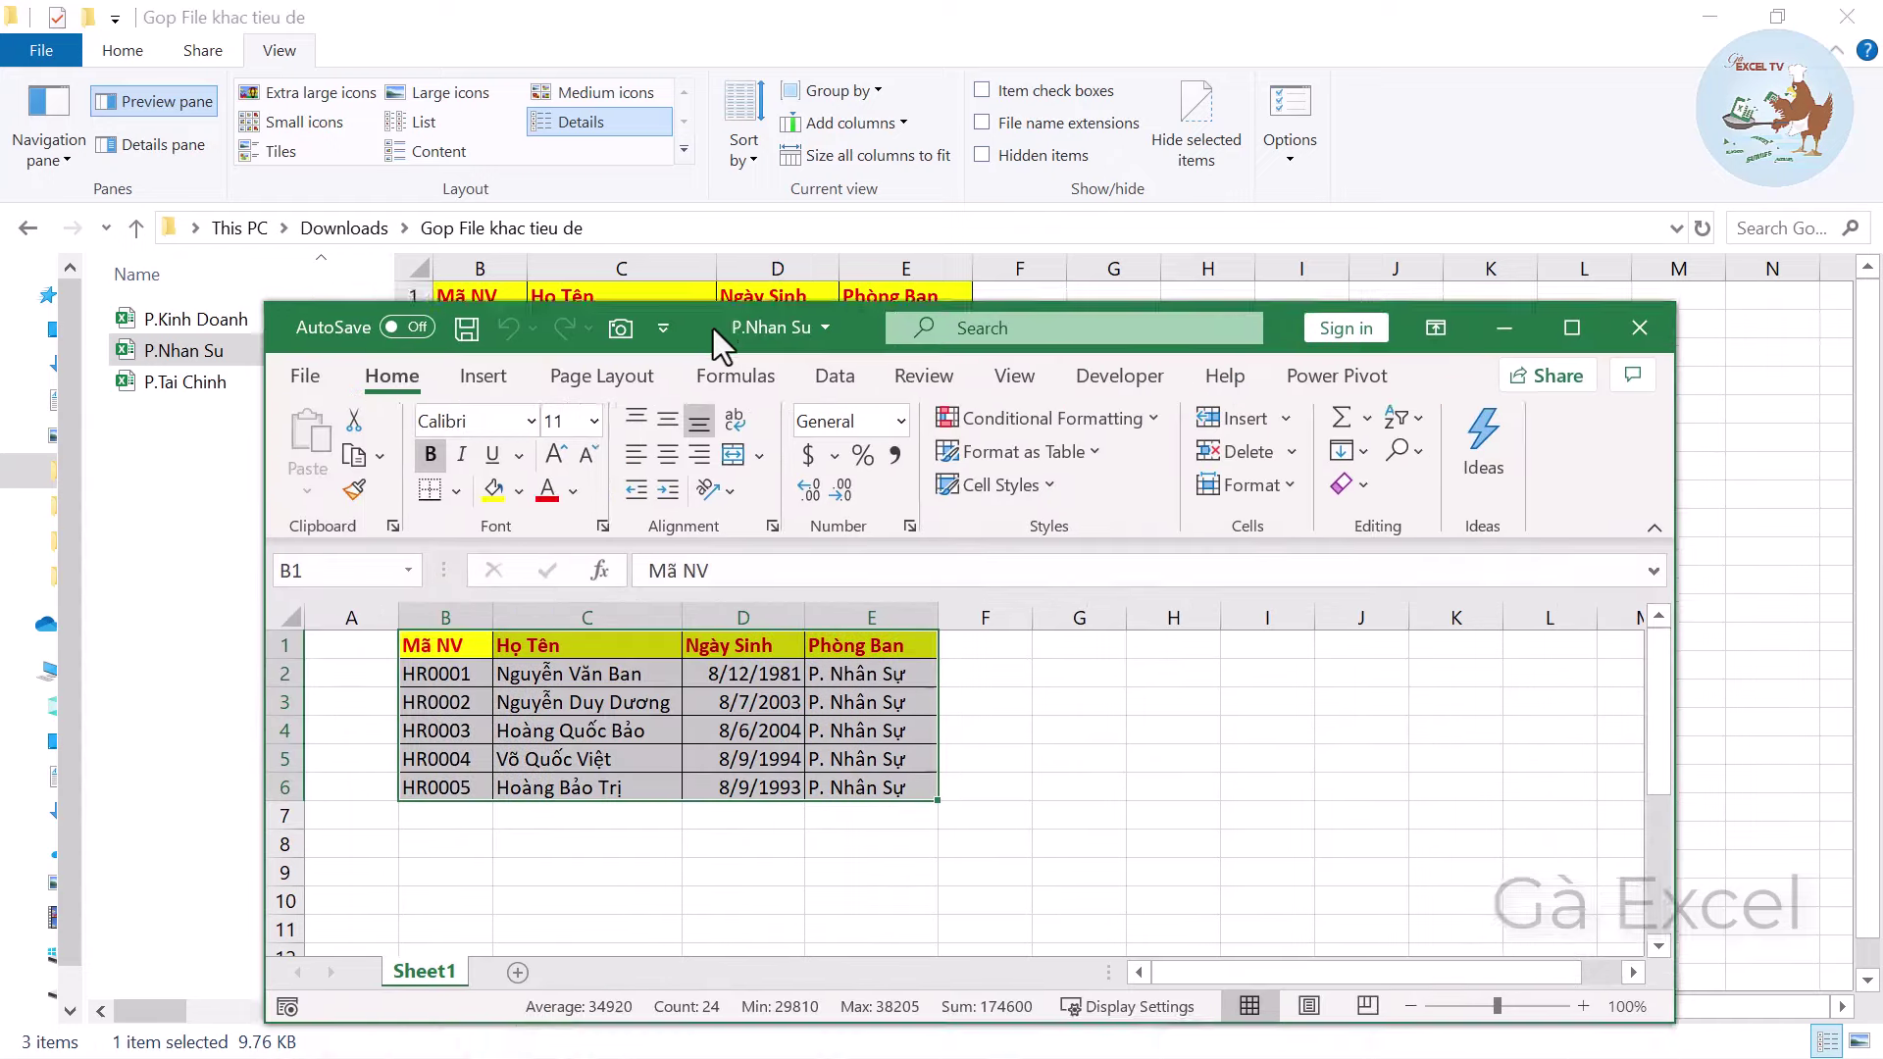
drag(714, 328, 722, 284)
double_click(722, 284)
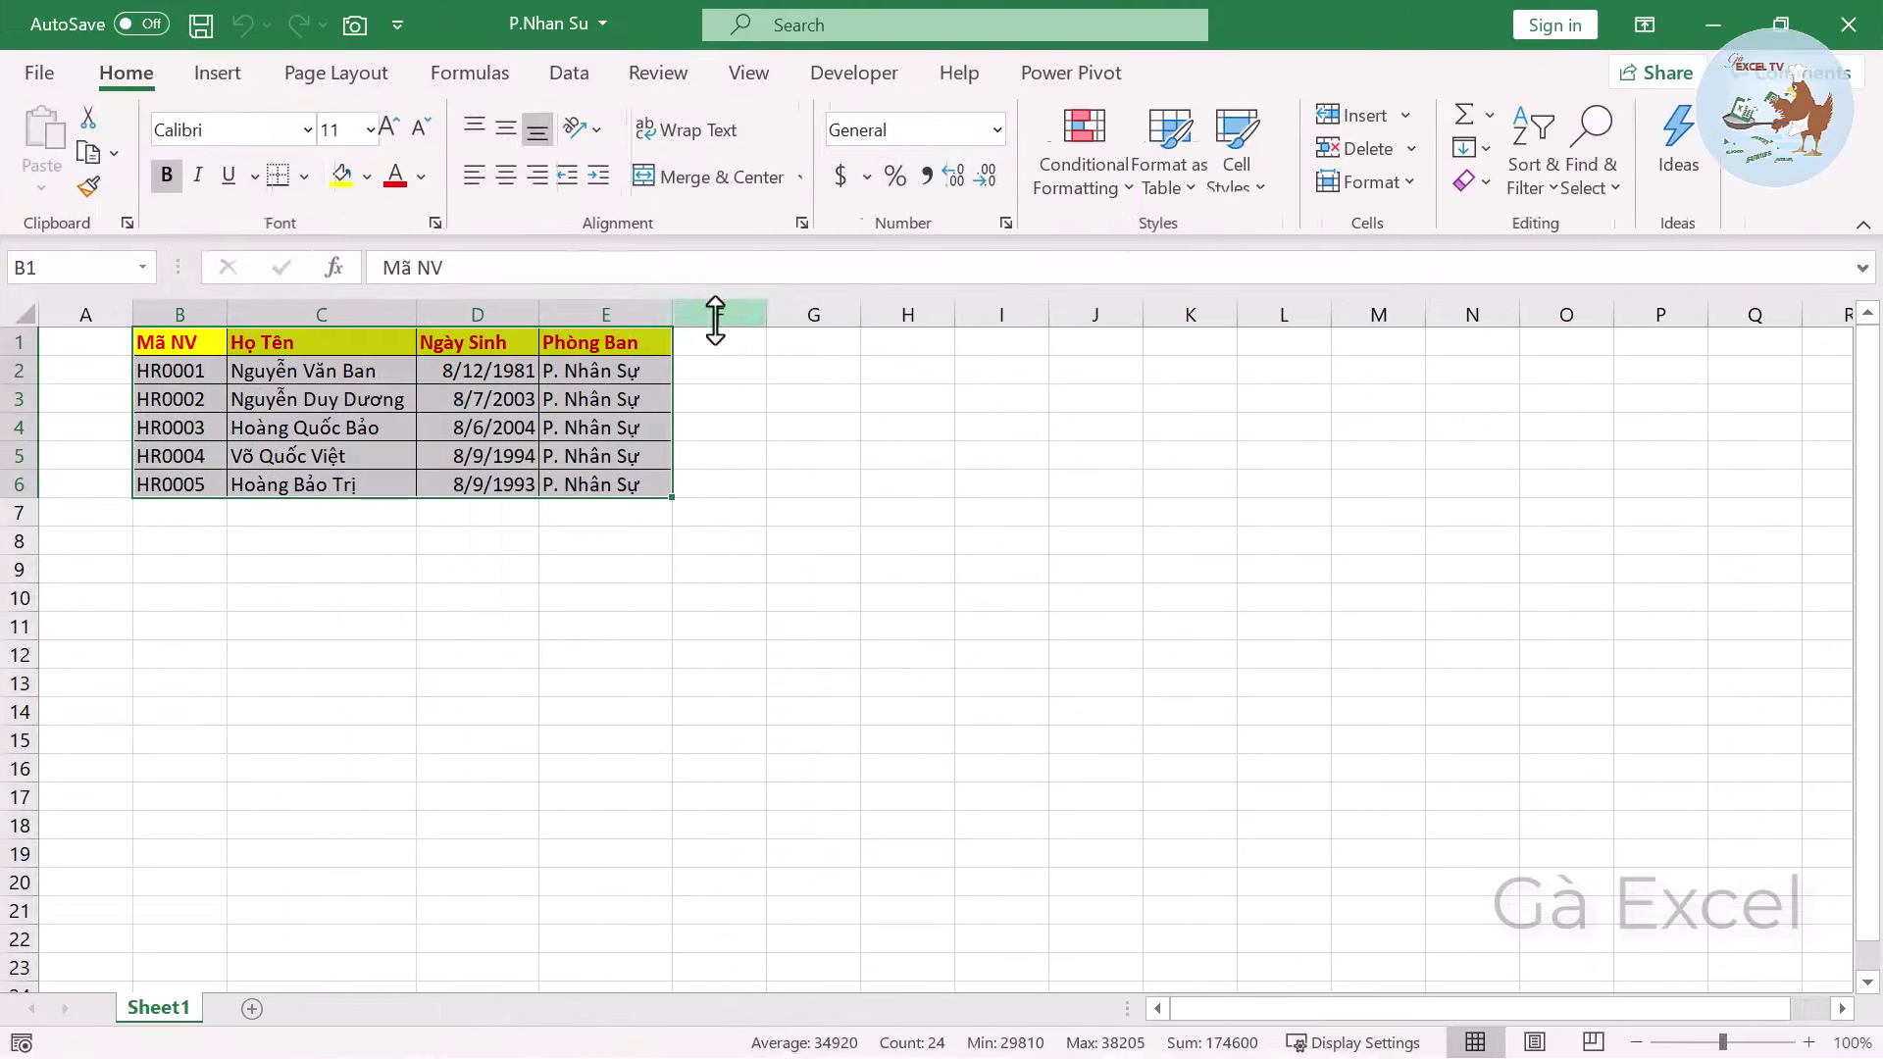
Move Phòng Ban (E1:E6) in front of Ngày Sinh, then save and close P.Nhan Su.xlsx.
click(478, 398)
drag(480, 341, 482, 477)
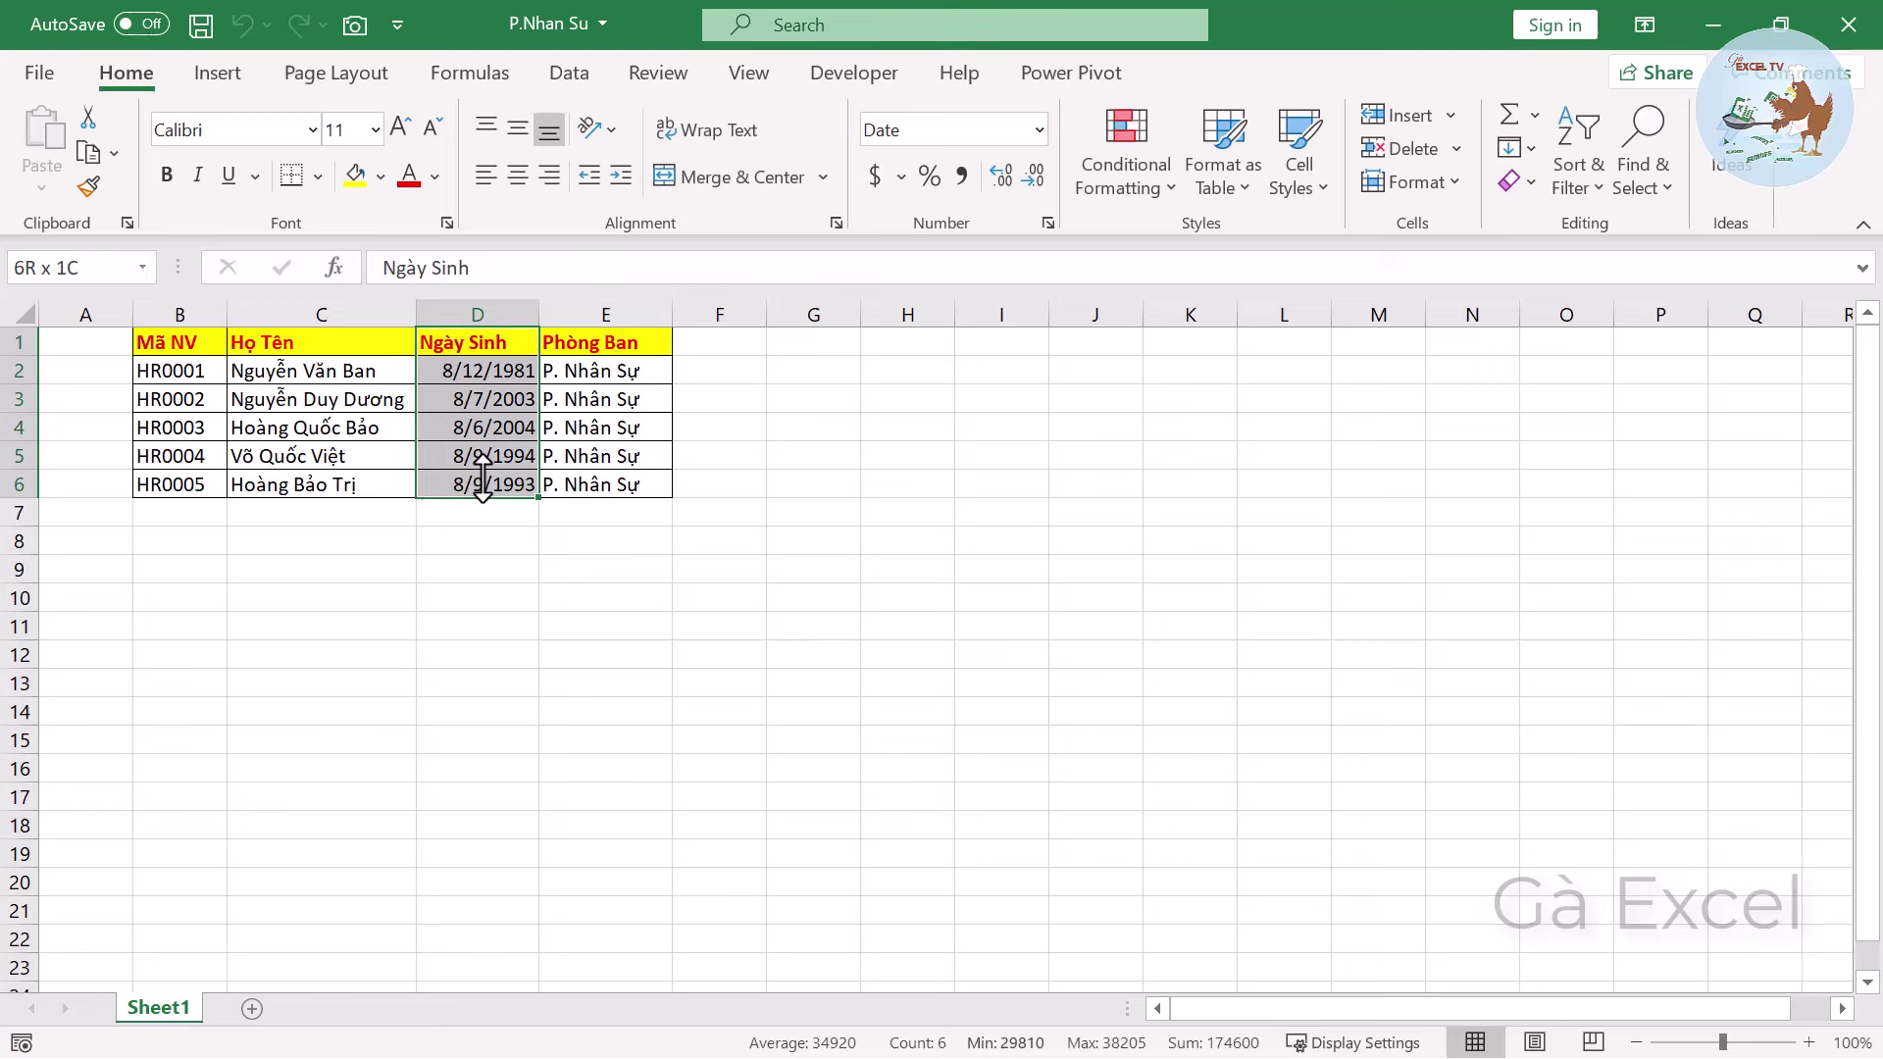
drag(616, 343, 618, 479)
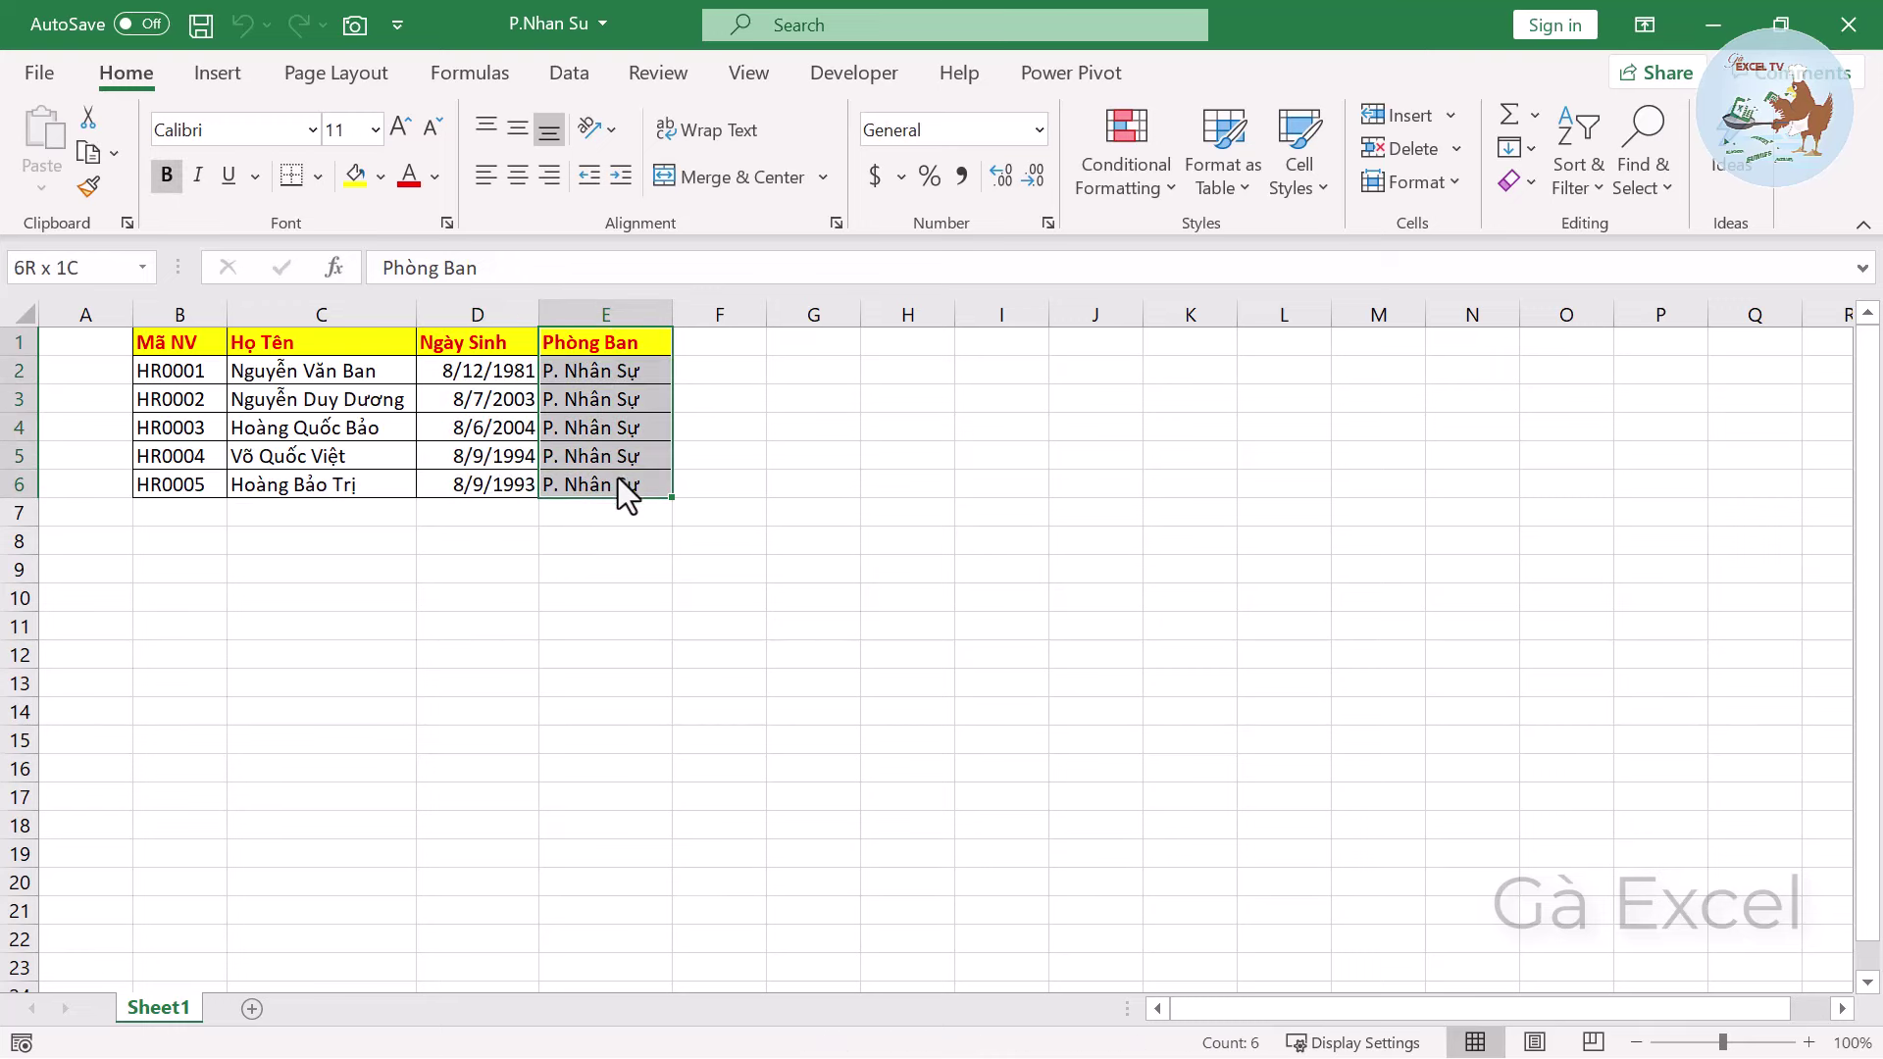
mouse_move(539, 433)
mouse_down()
mouse_move(263, 433)
mouse_move(420, 426)
mouse_move(345, 438)
mouse_up()
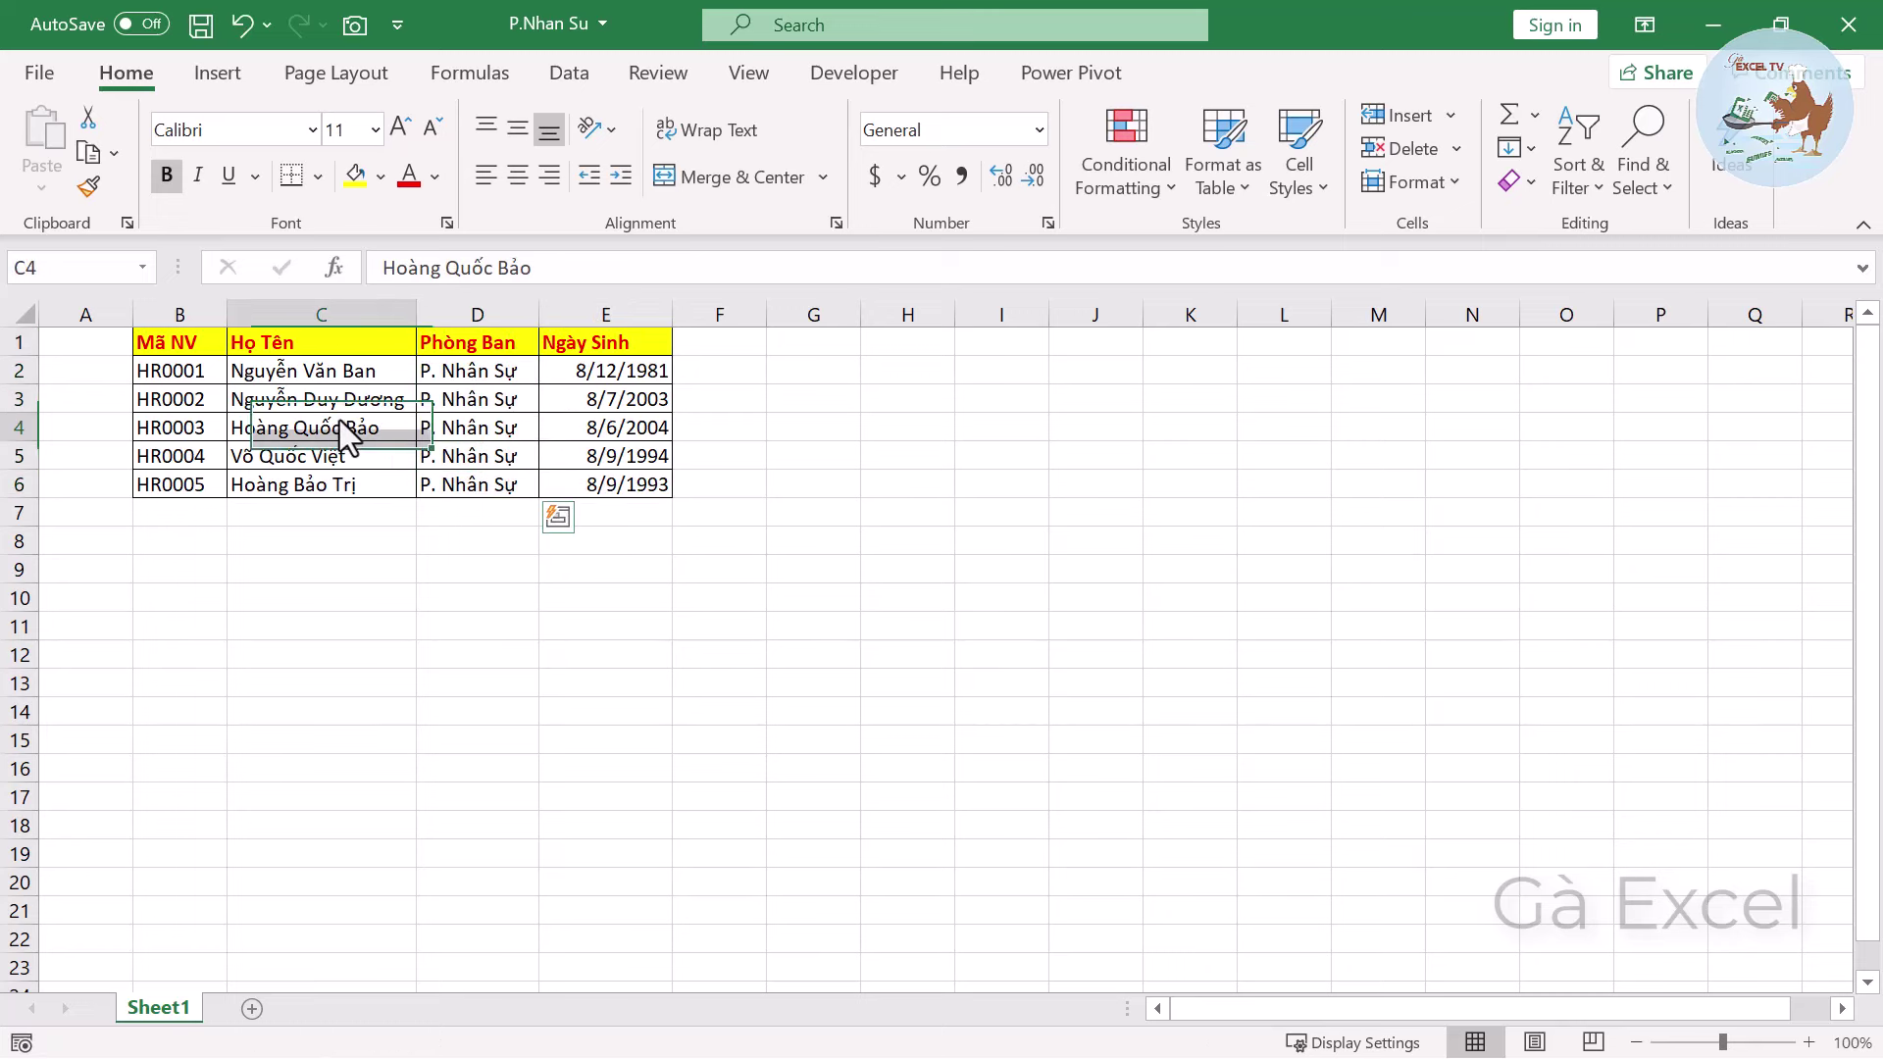
click(580, 423)
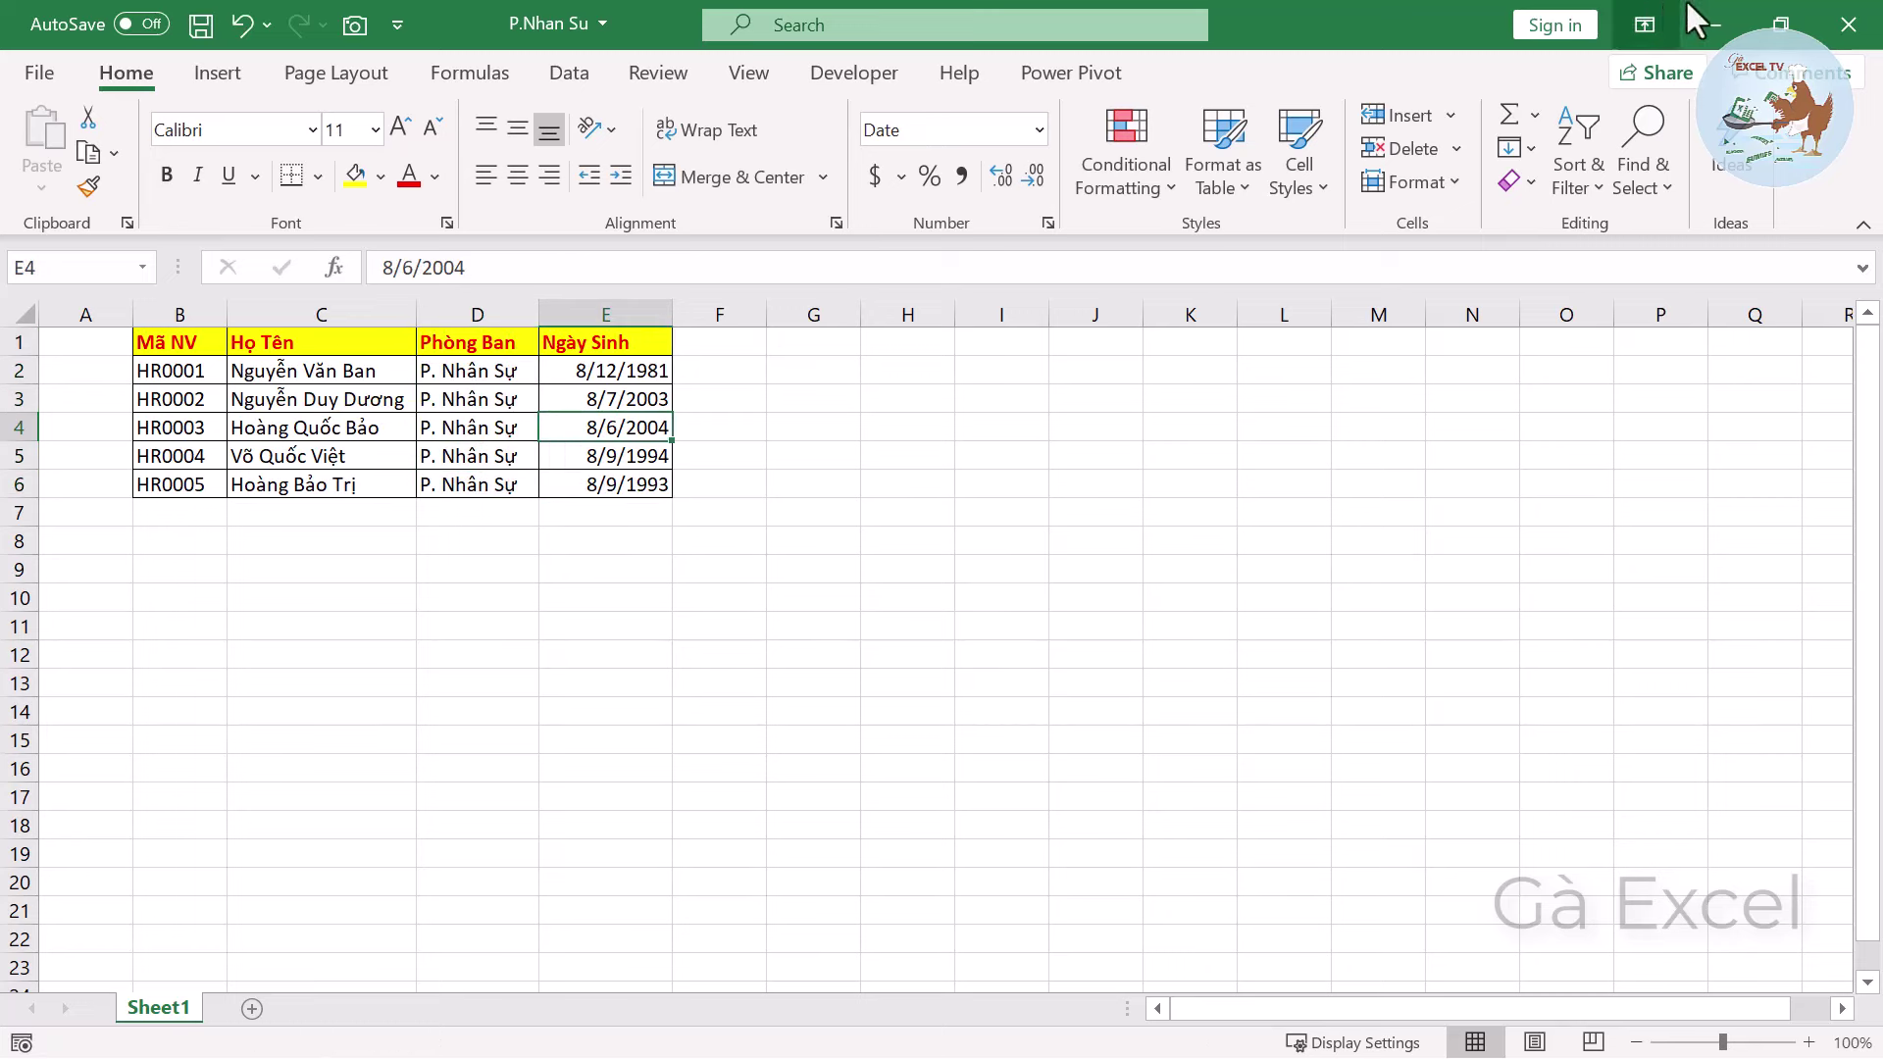
click(1848, 24)
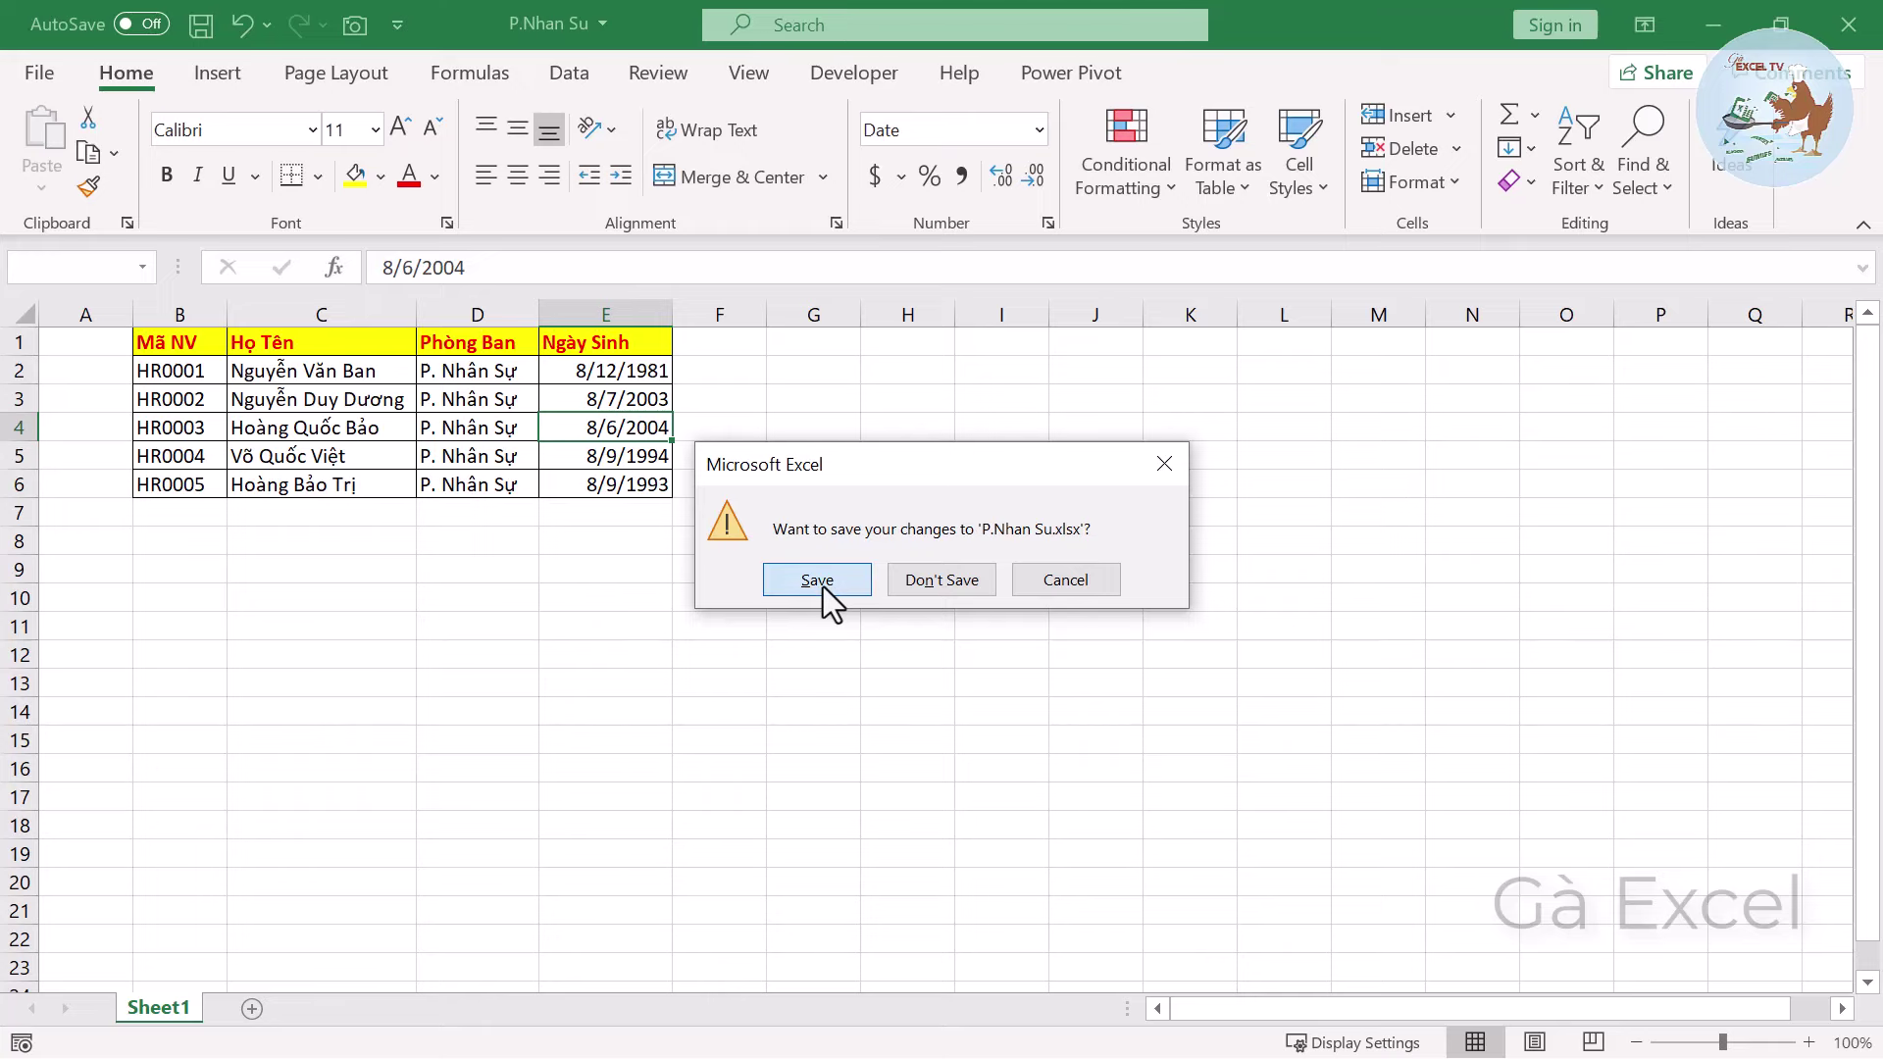
click(822, 587)
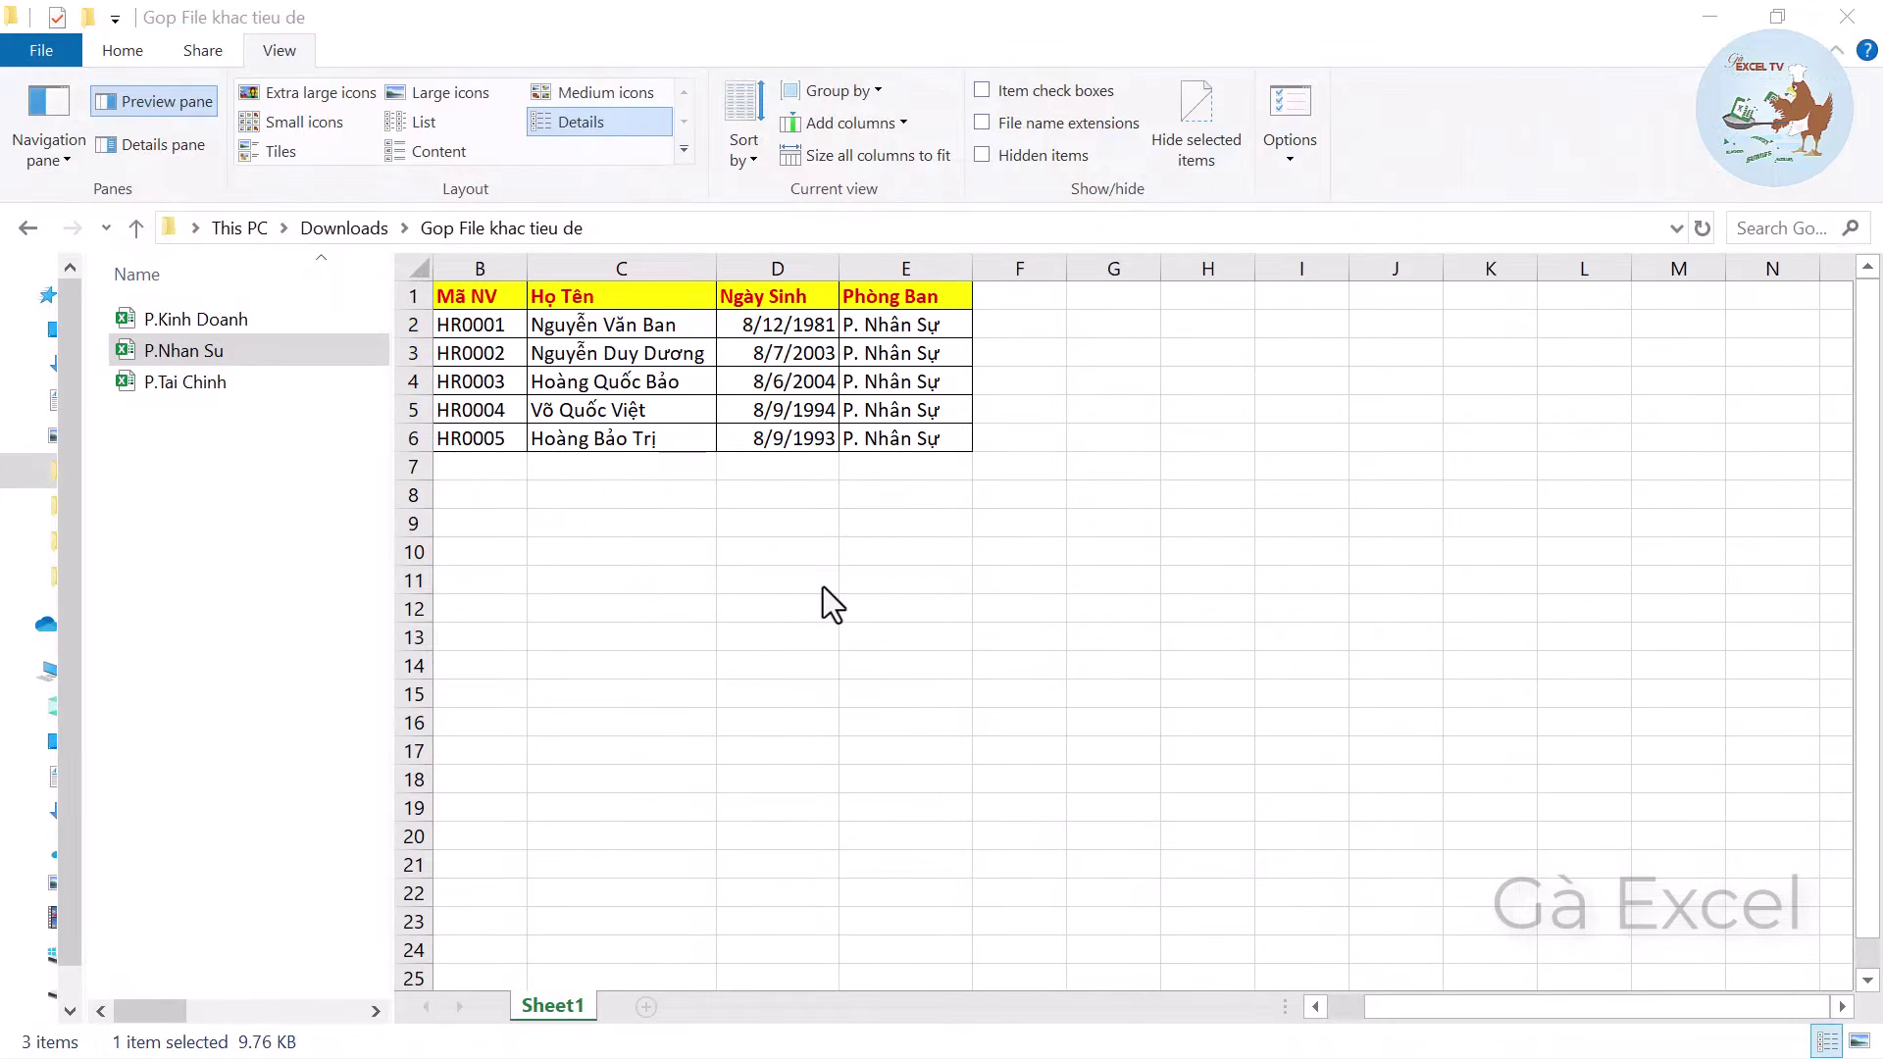
click(297, 487)
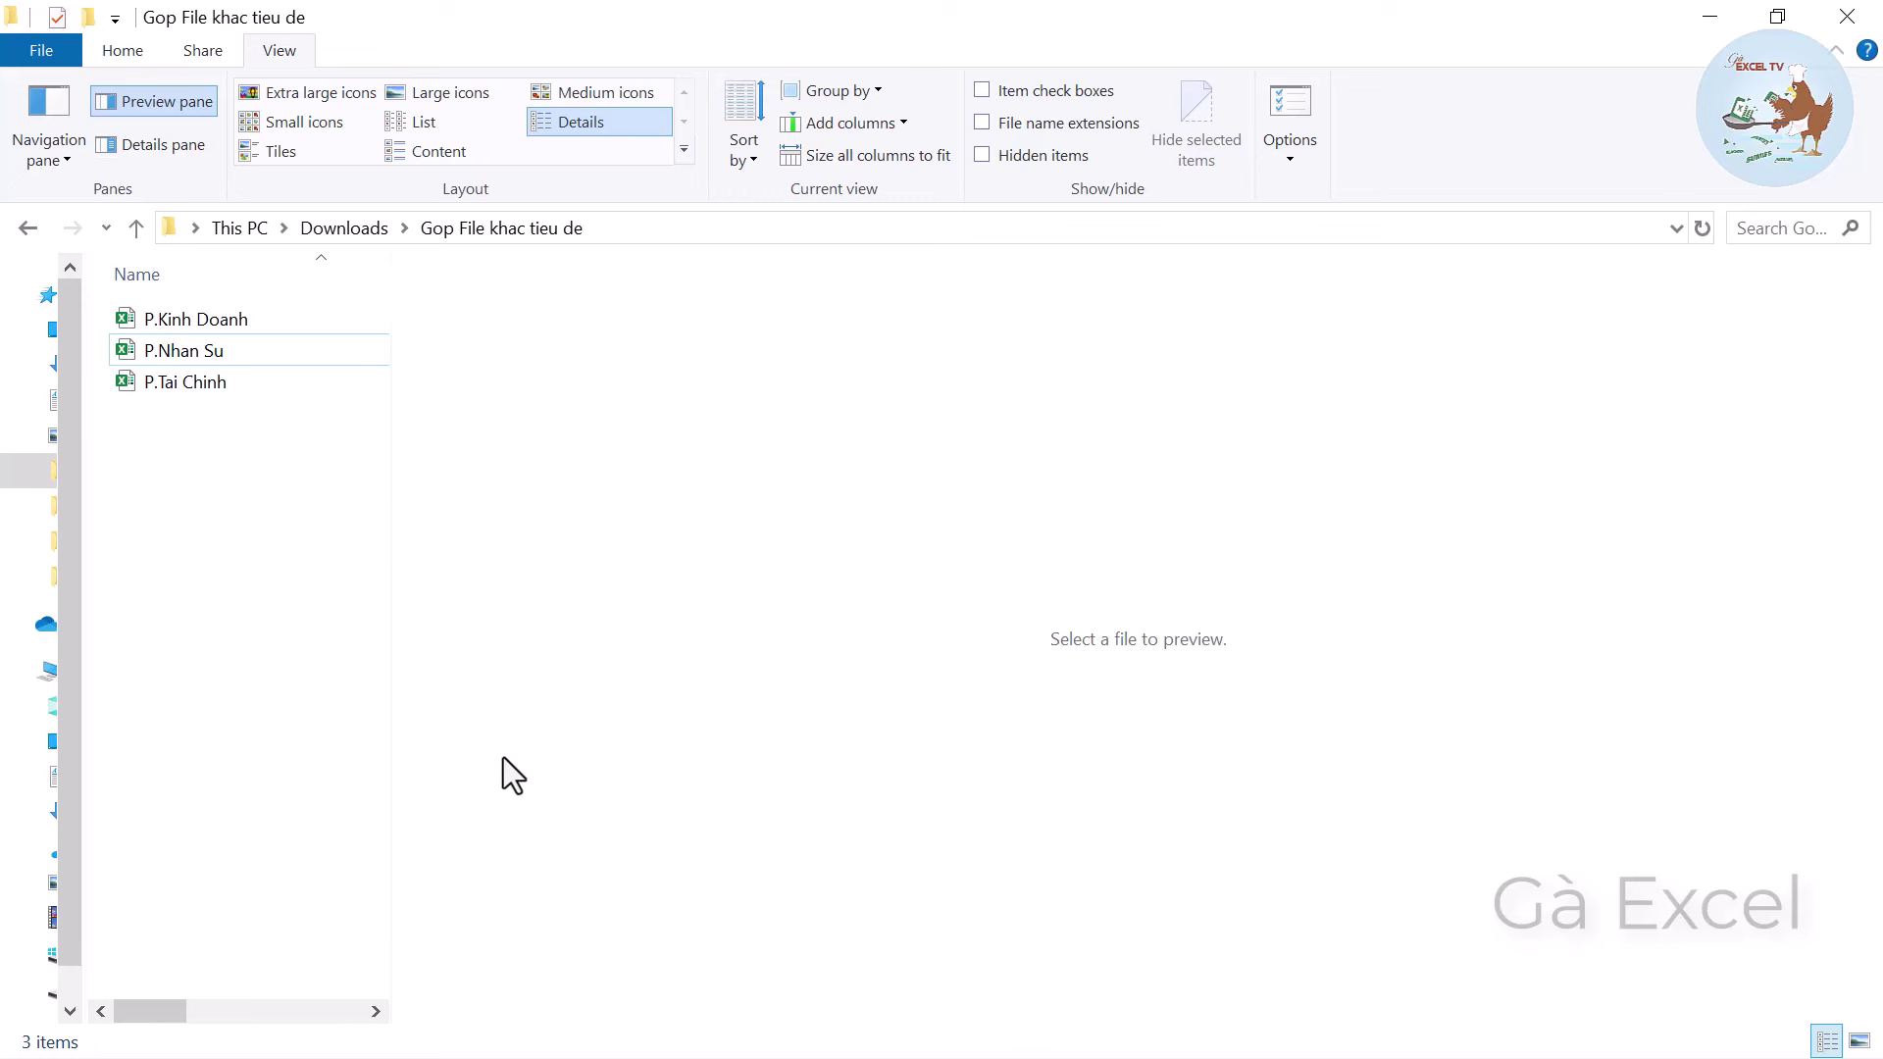
Launch a new blank Excel workbook and start a Get Data From Folder import.
key(super)
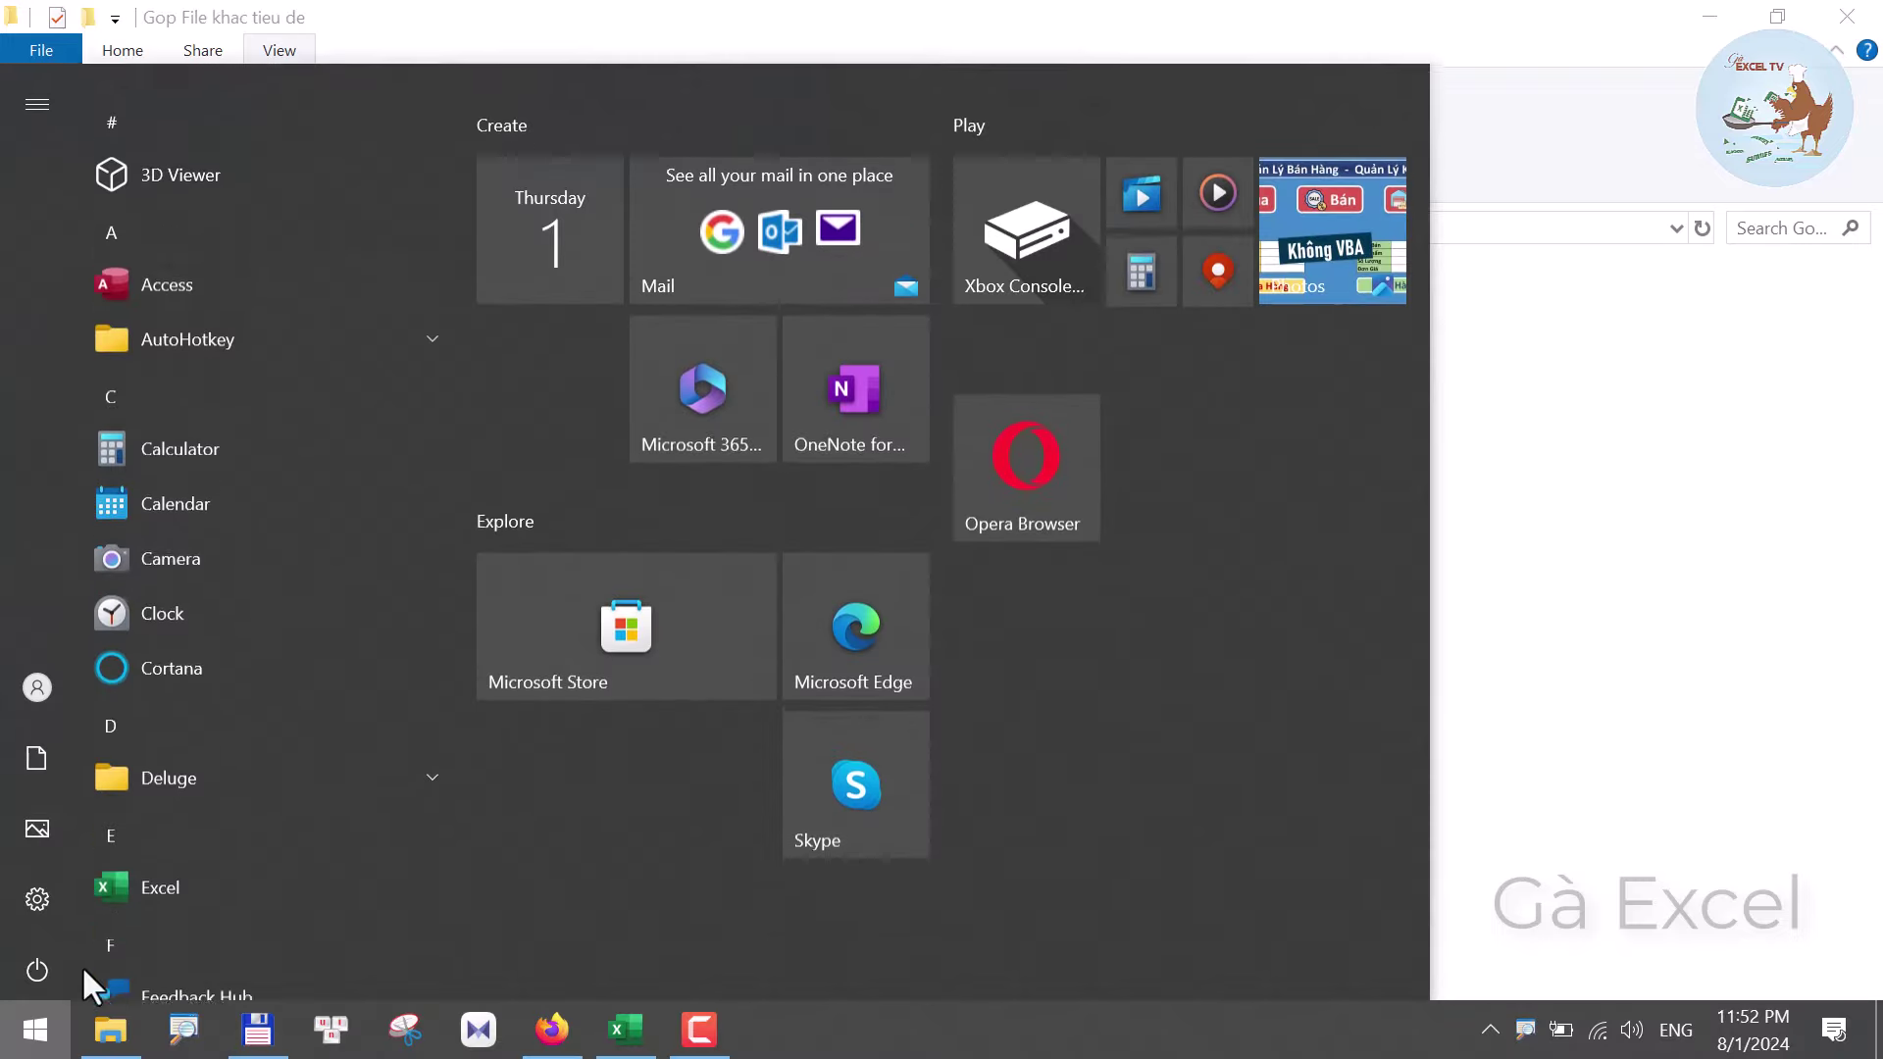
text(ex)
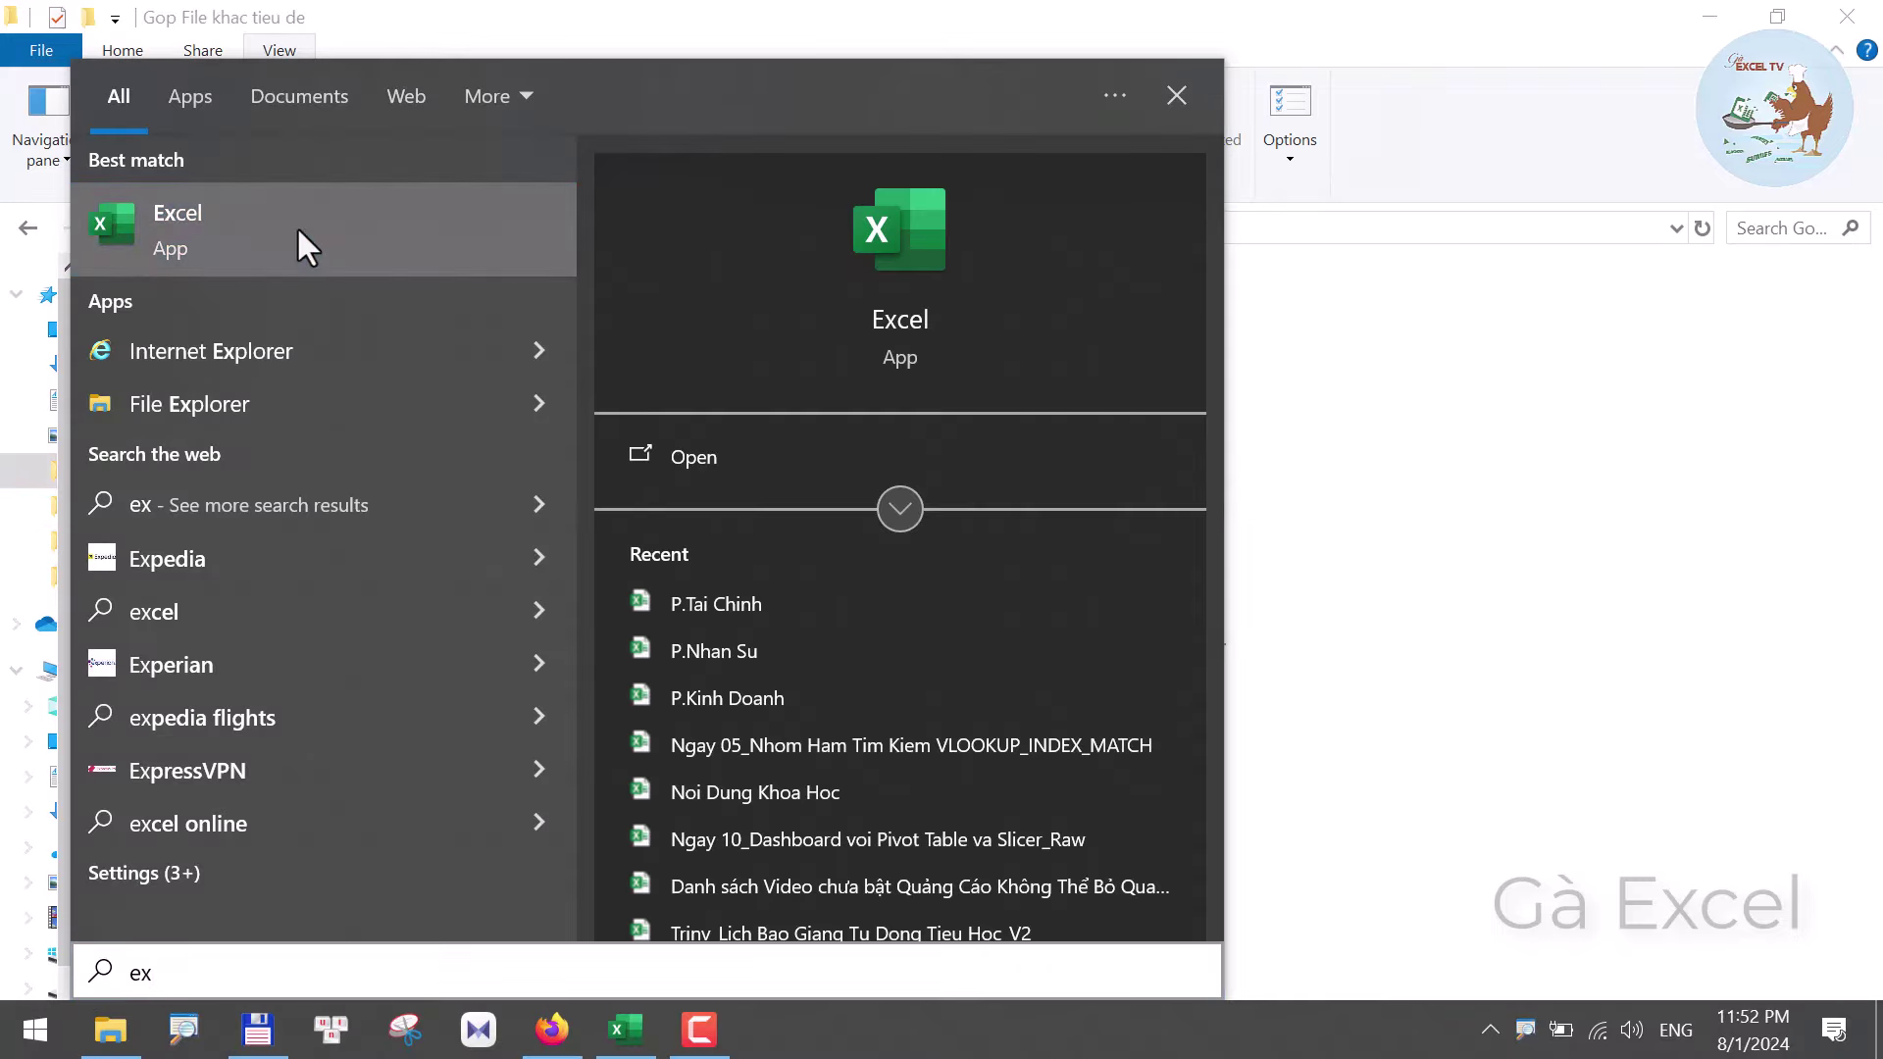
click(299, 235)
click(567, 75)
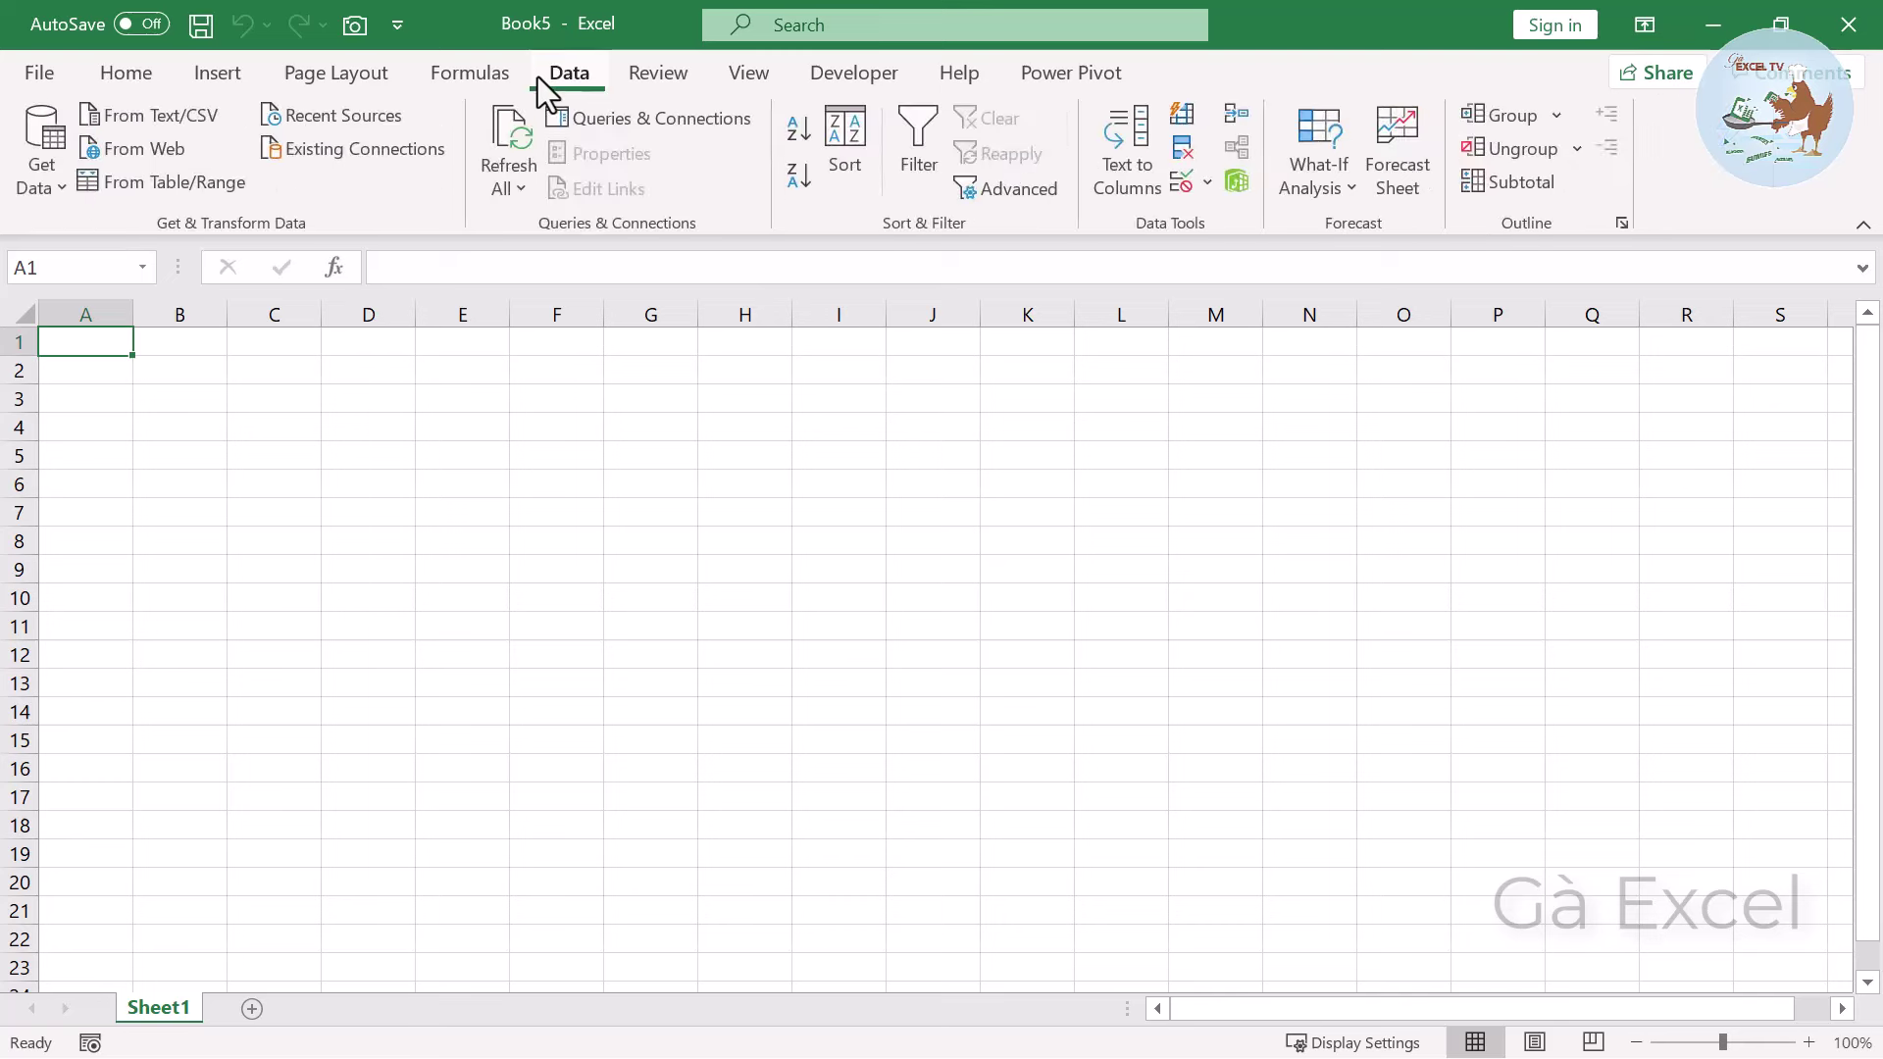
click(55, 196)
mouse_move(129, 239)
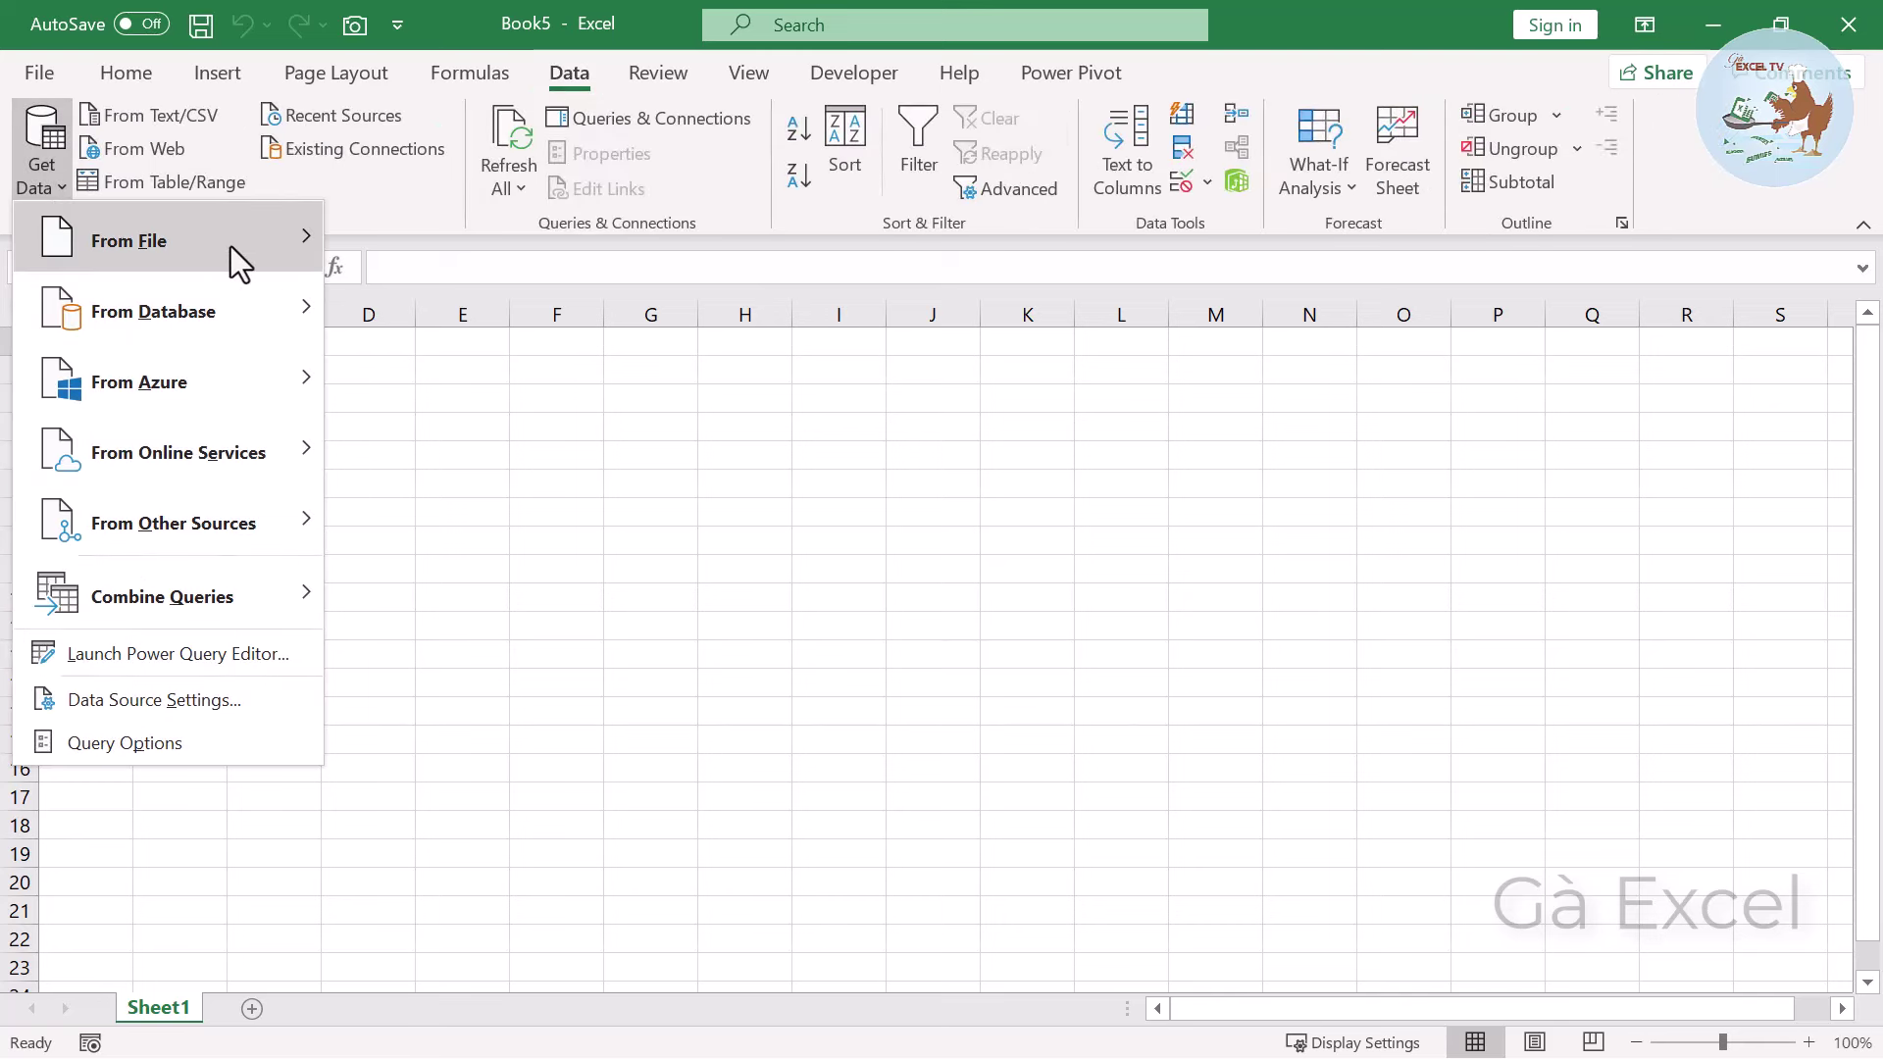
key(Escape)
key(Escape)
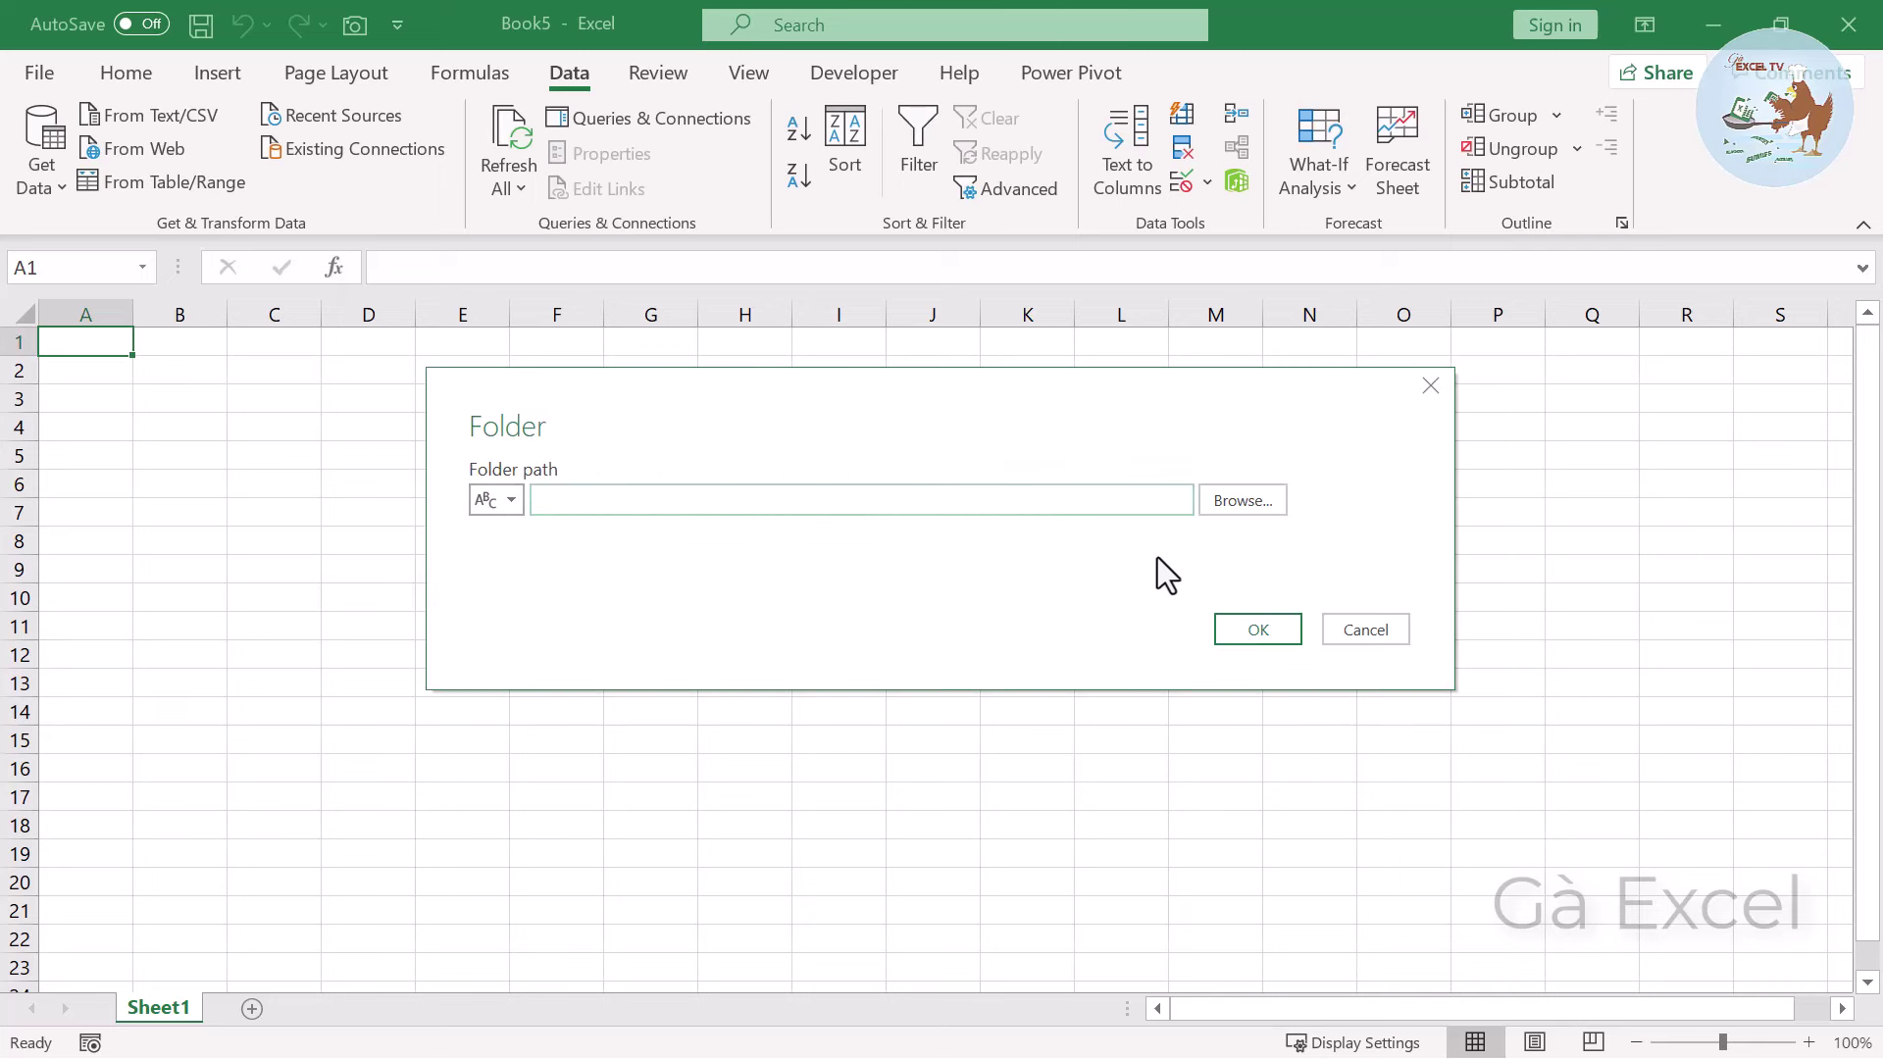
Choose Downloads\Gop File khac tieu de as the source folder and confirm it.
click(1213, 510)
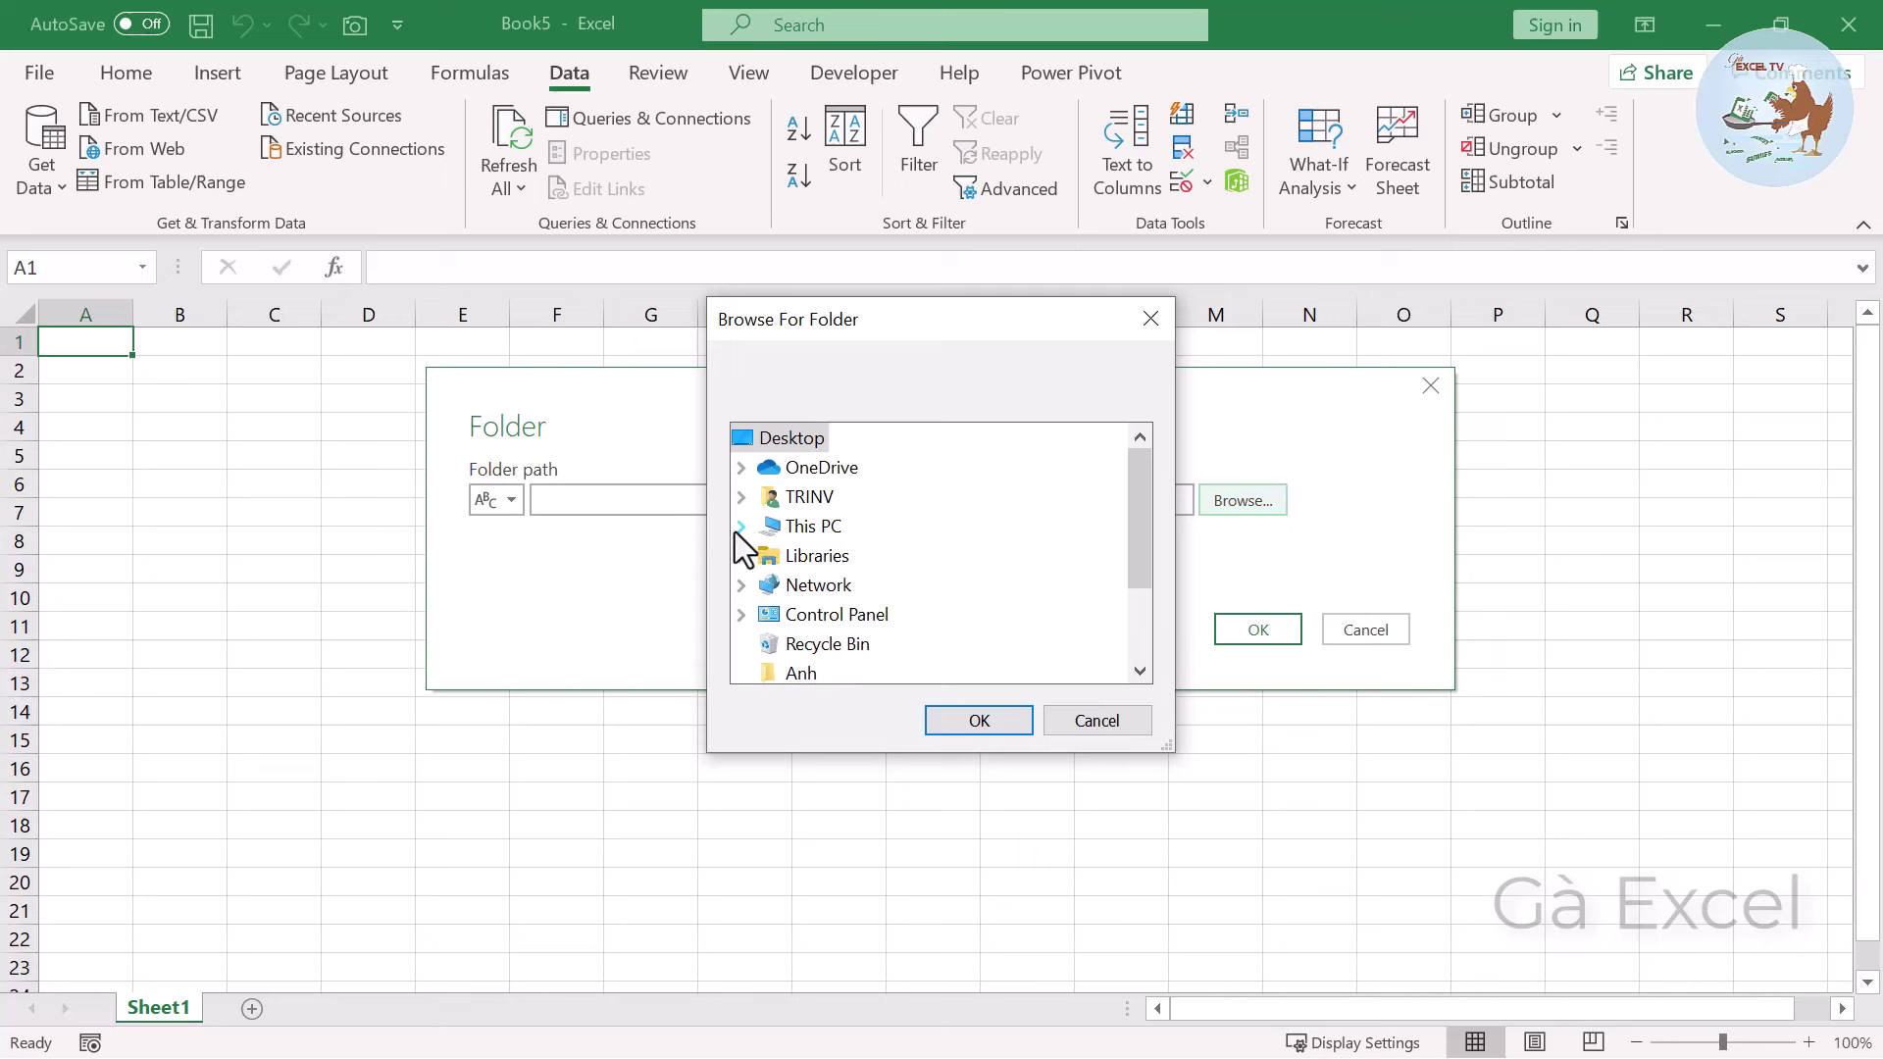
click(741, 496)
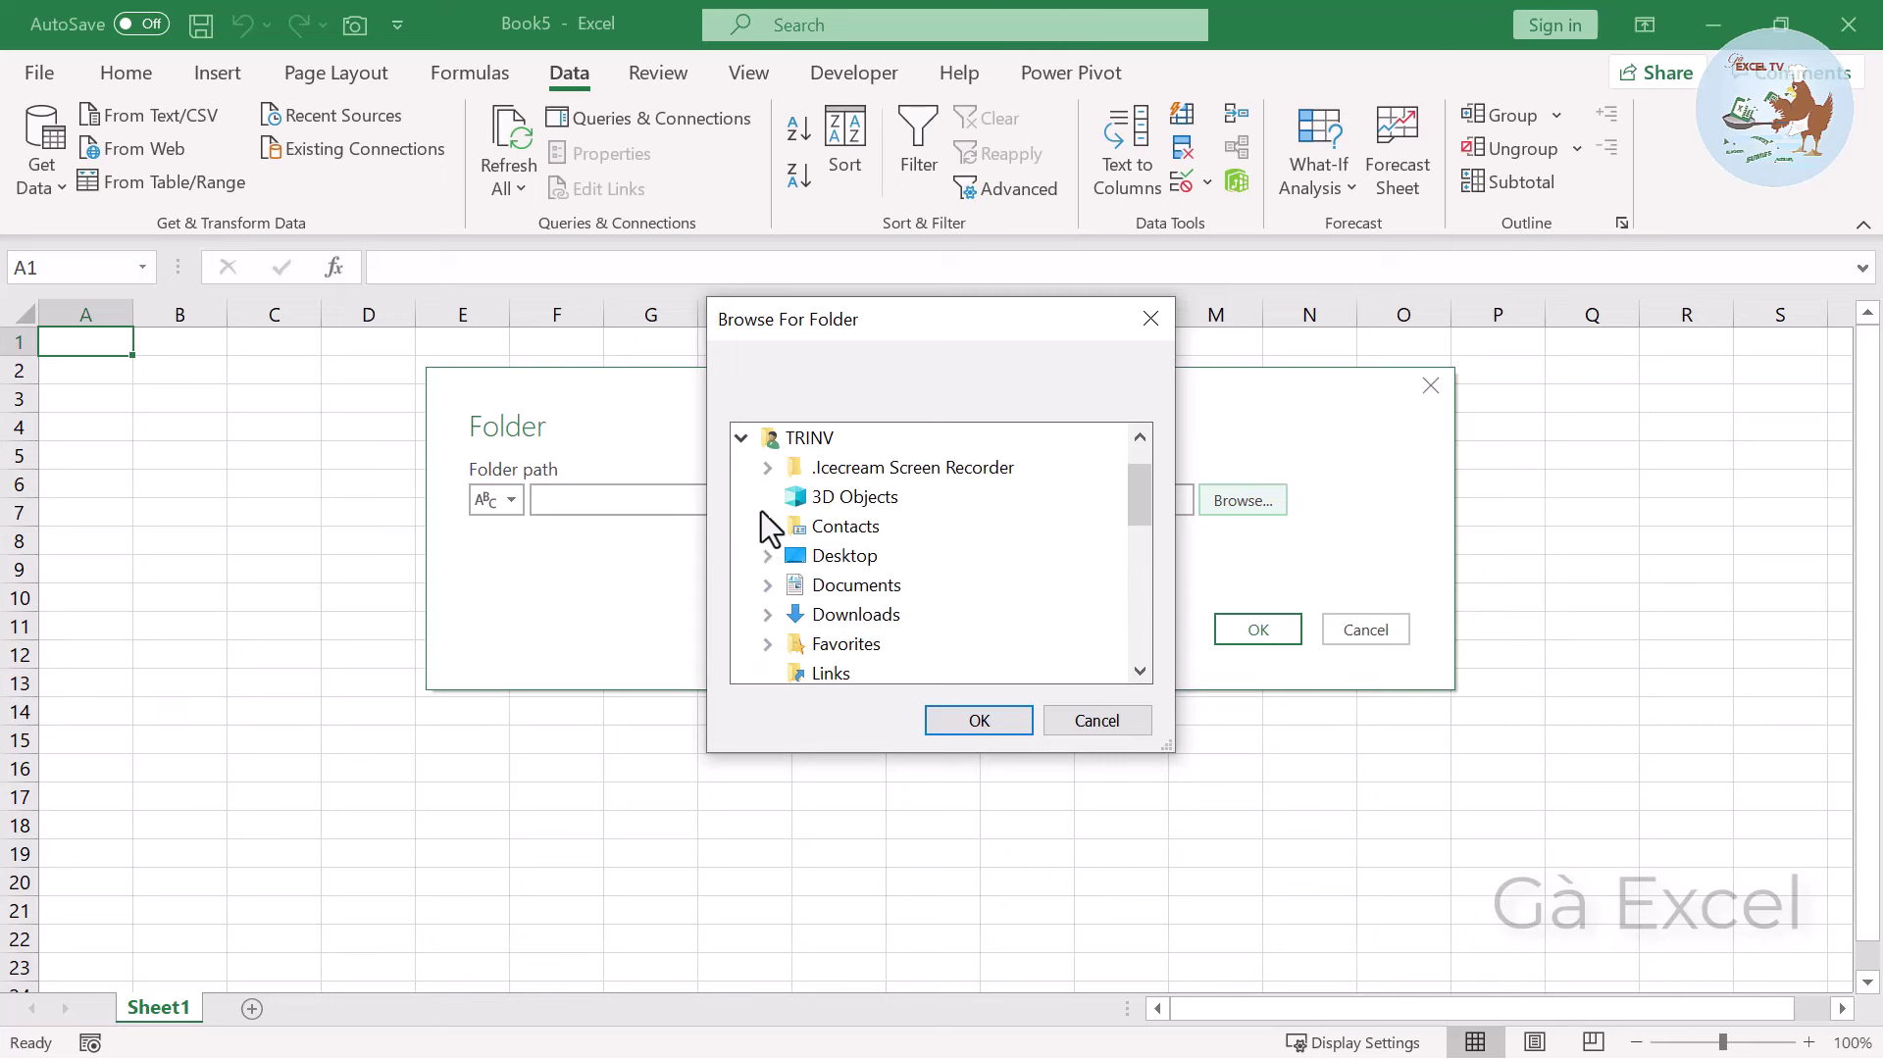
double_click(856, 614)
click(902, 643)
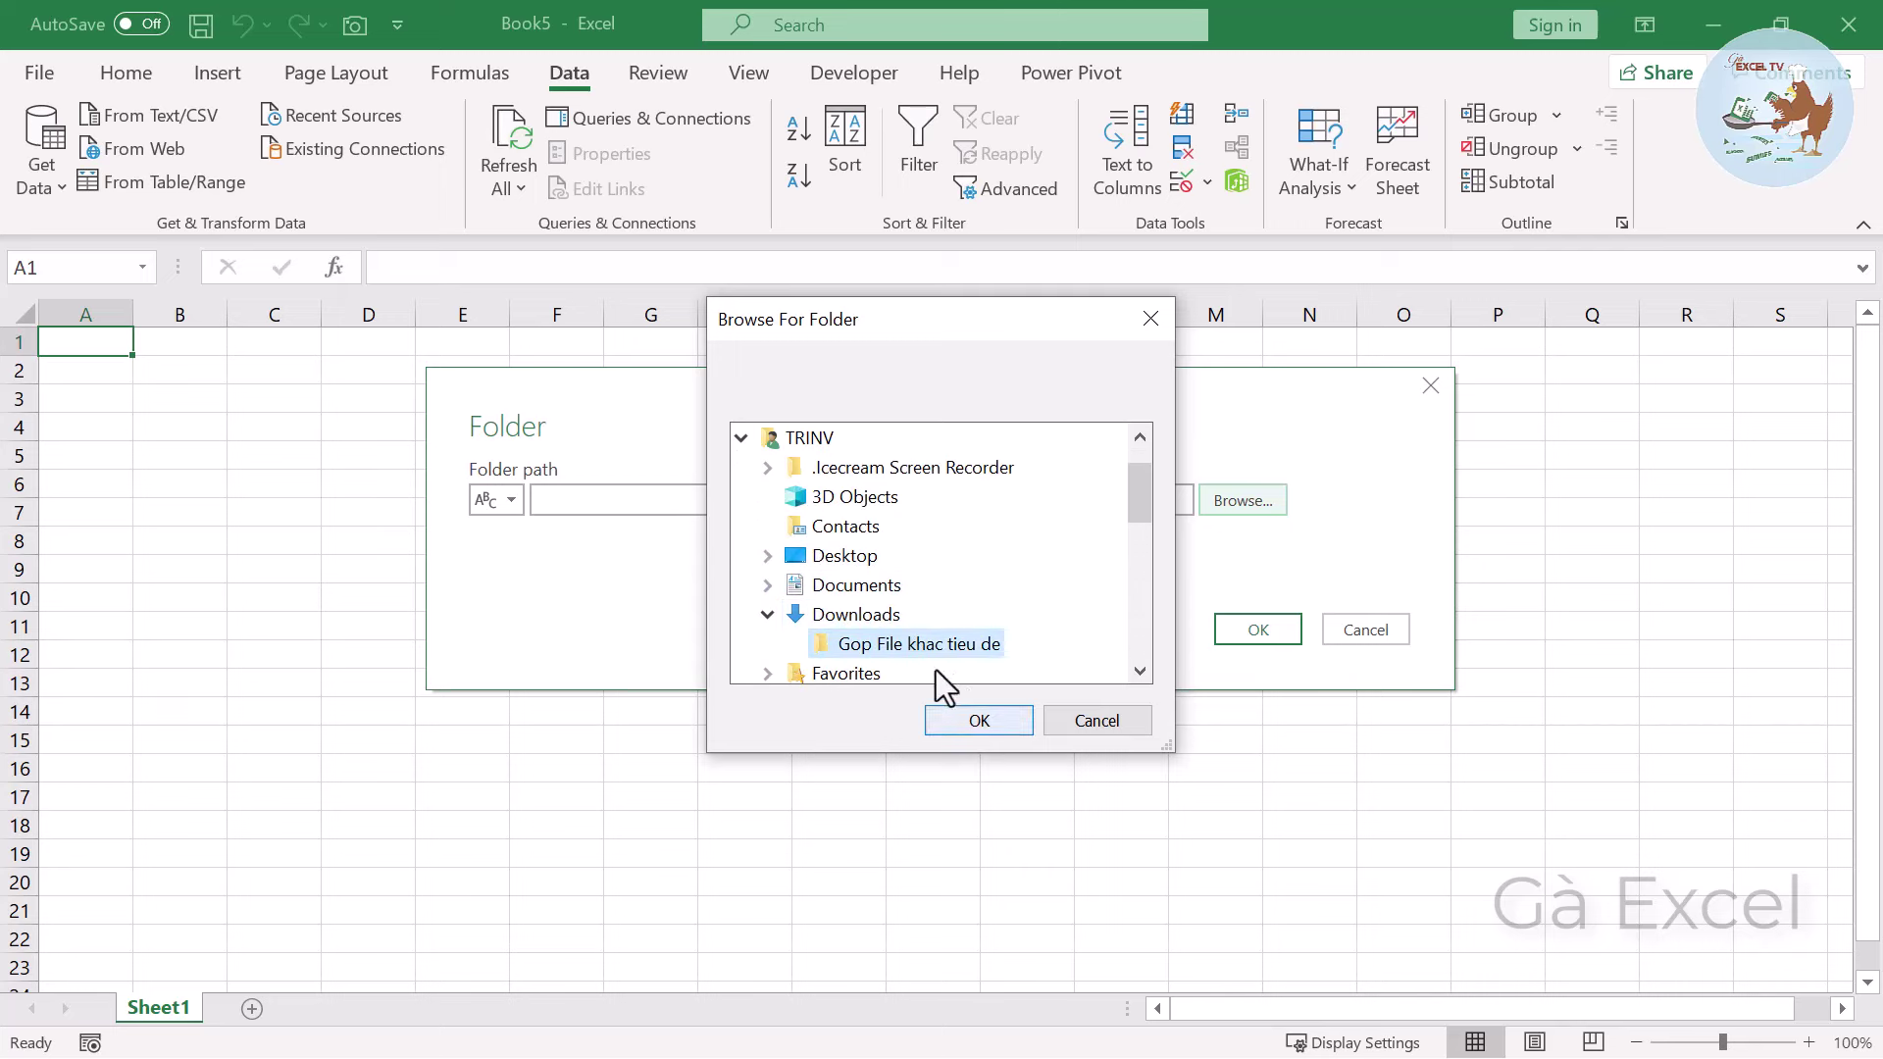
click(968, 713)
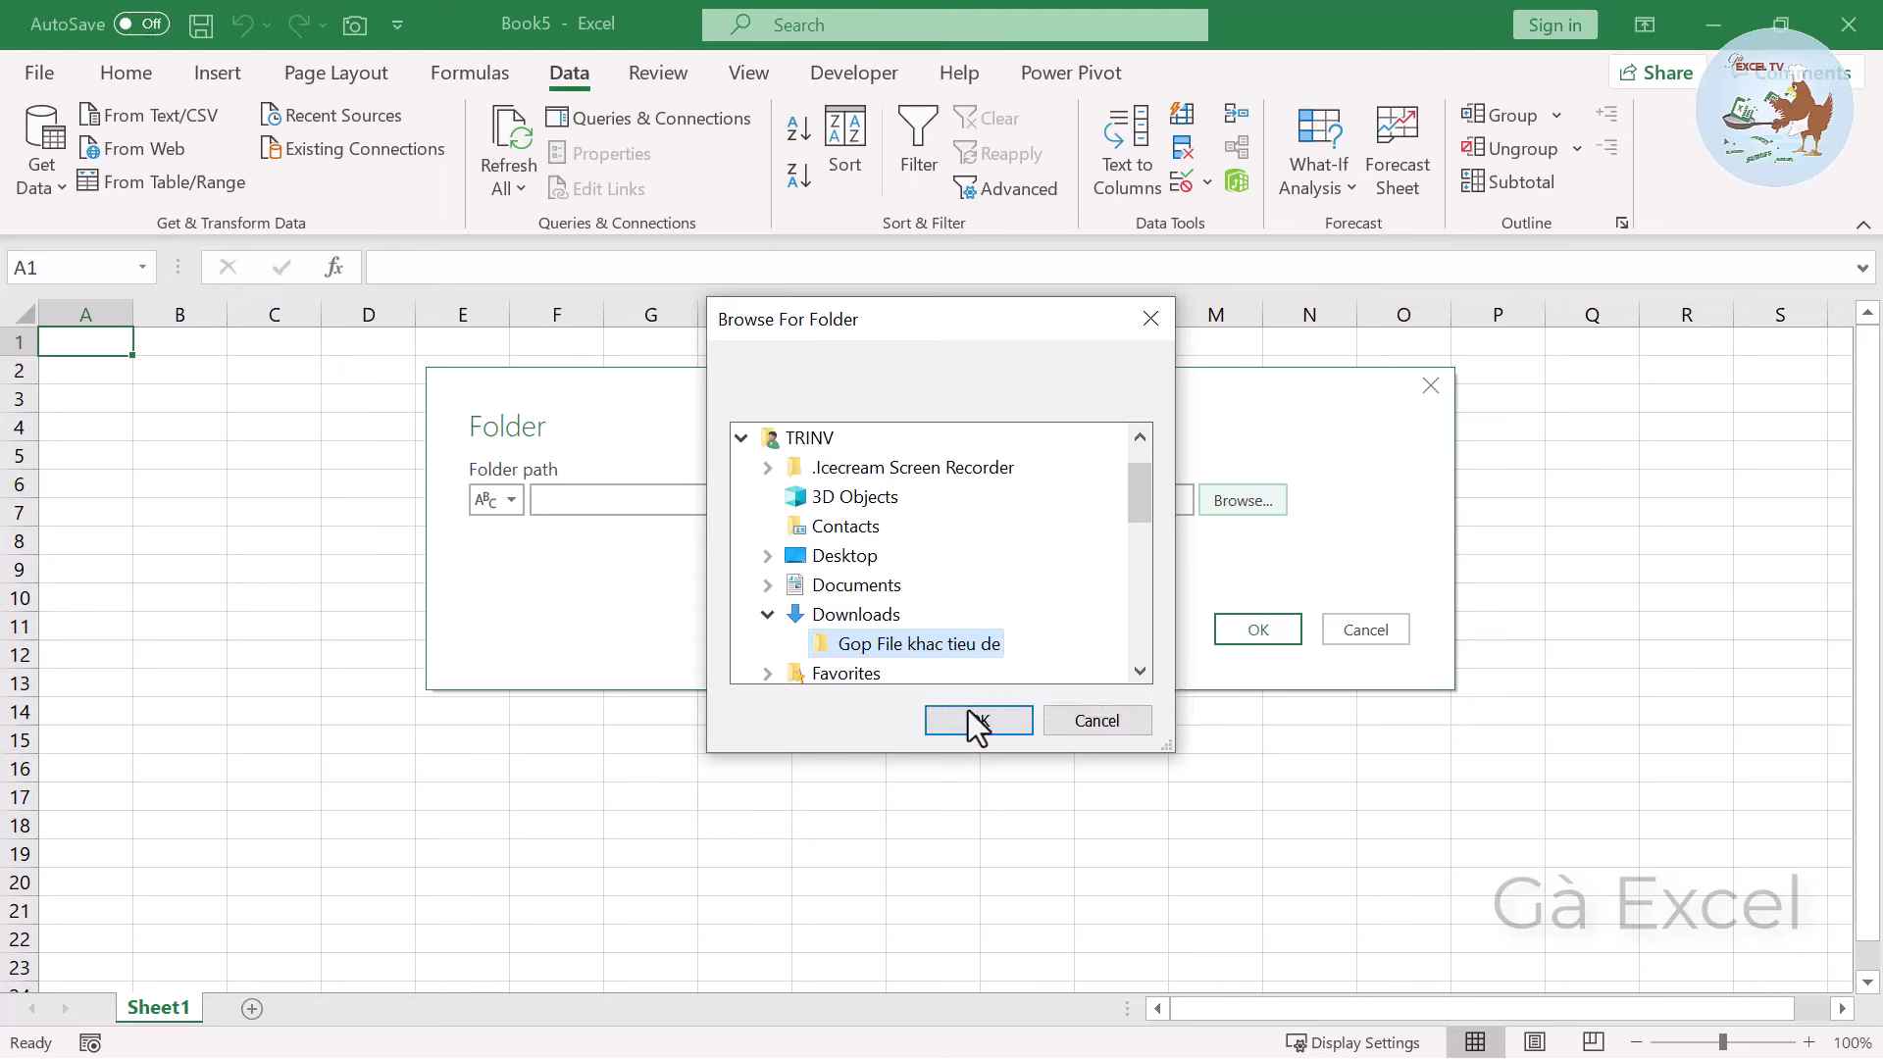
click(1249, 624)
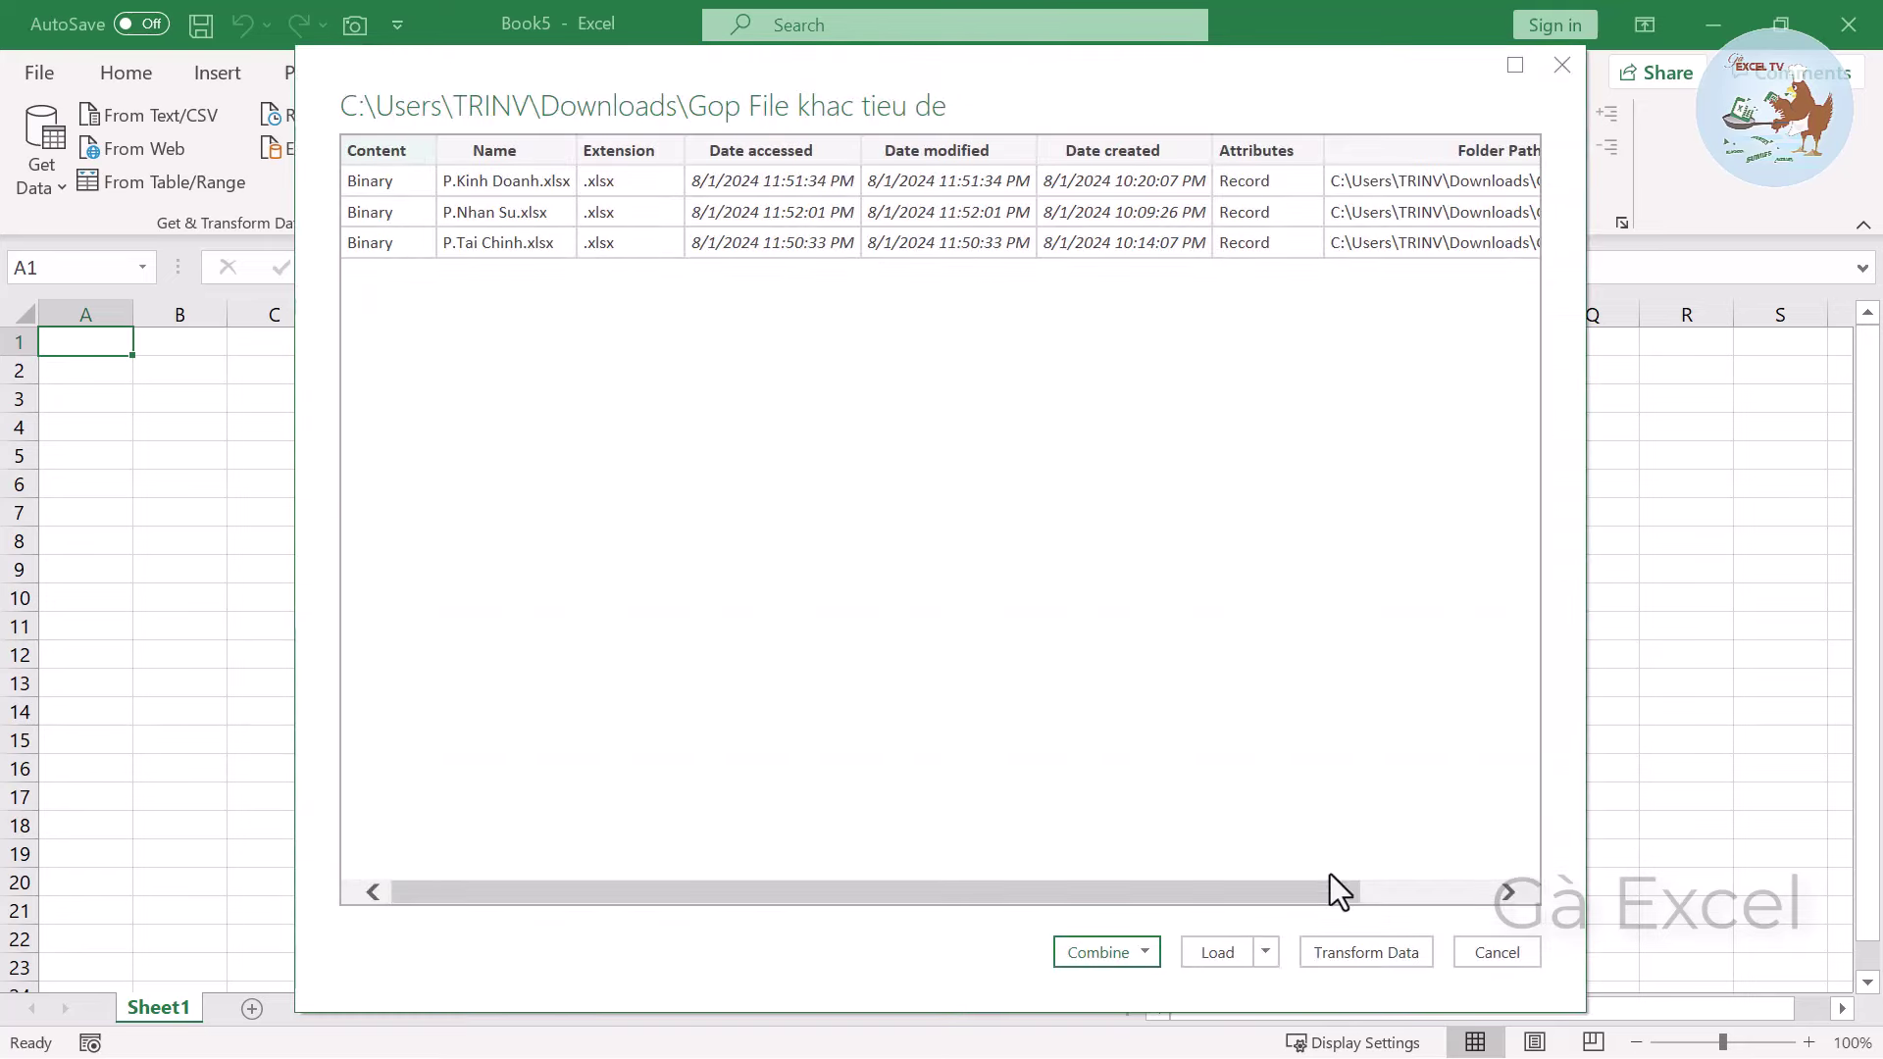
Load the file list into Power Query, keep only names containing .xls, and start Combine Files.
click(1353, 963)
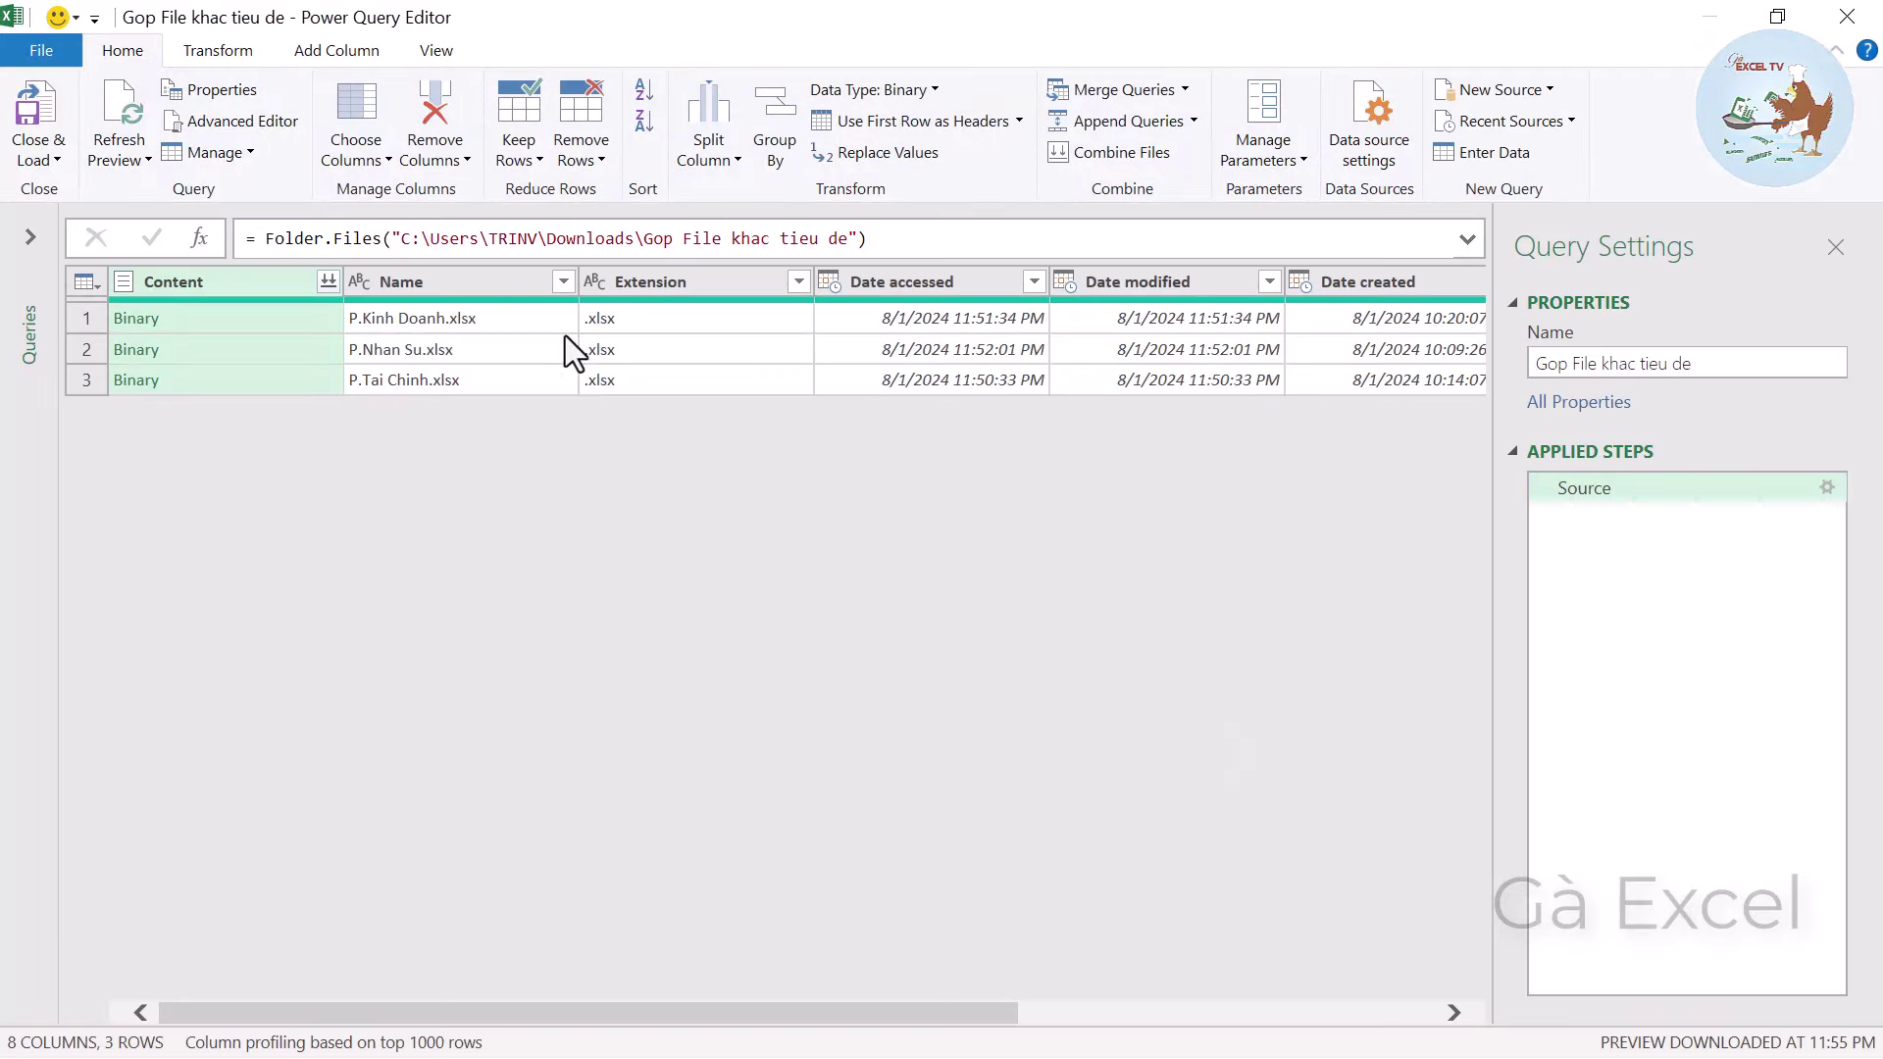
click(564, 283)
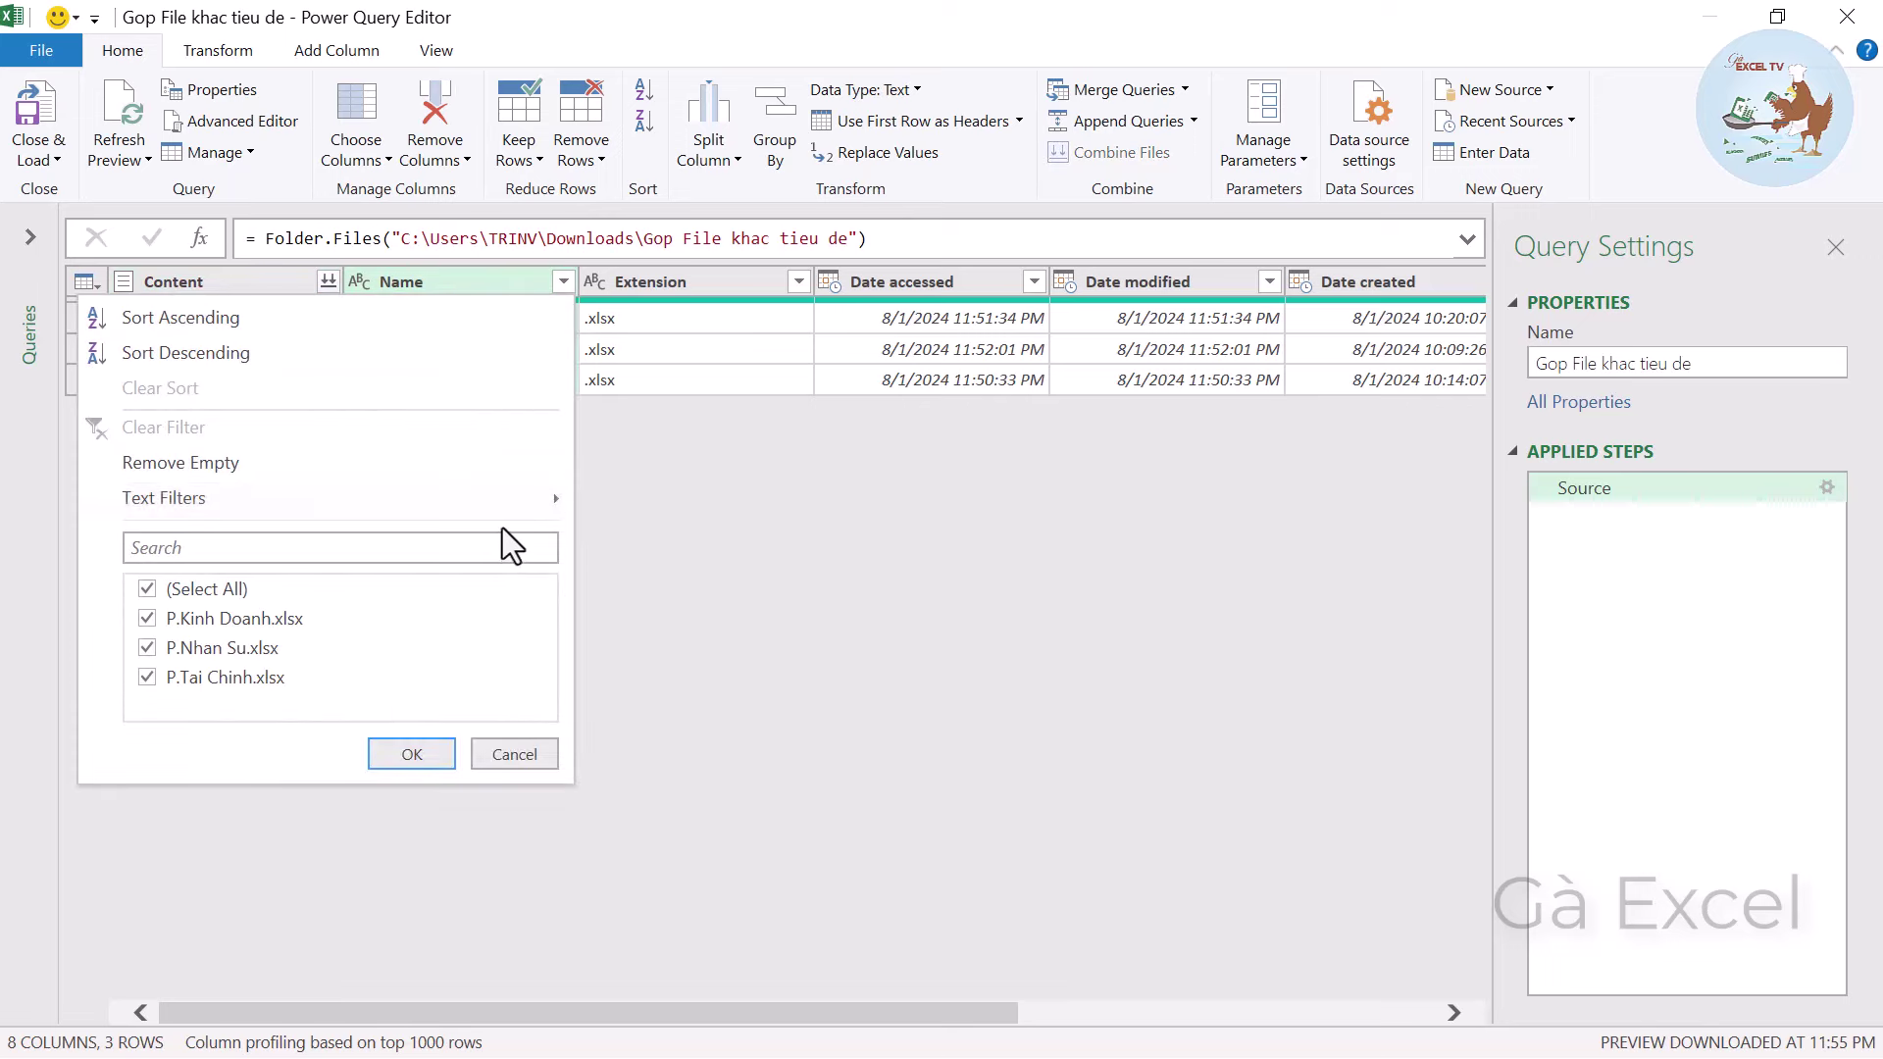
click(532, 500)
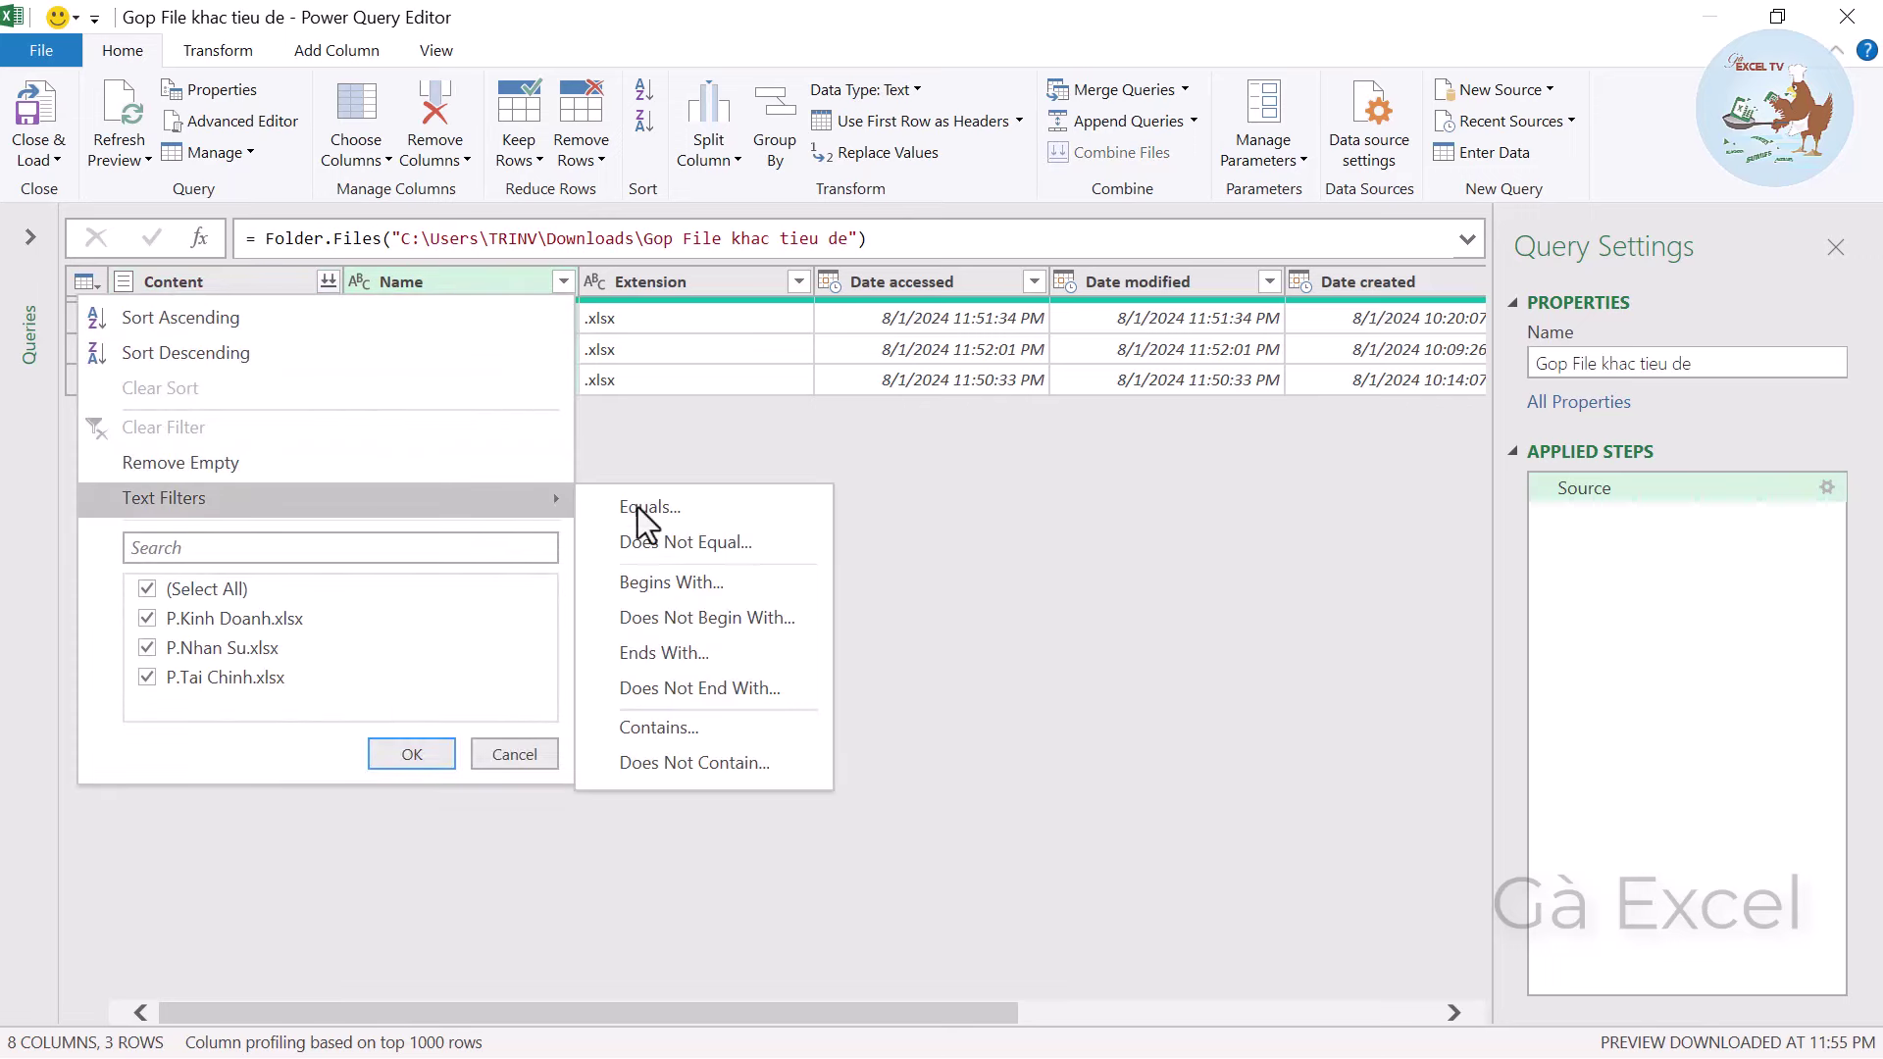
click(743, 726)
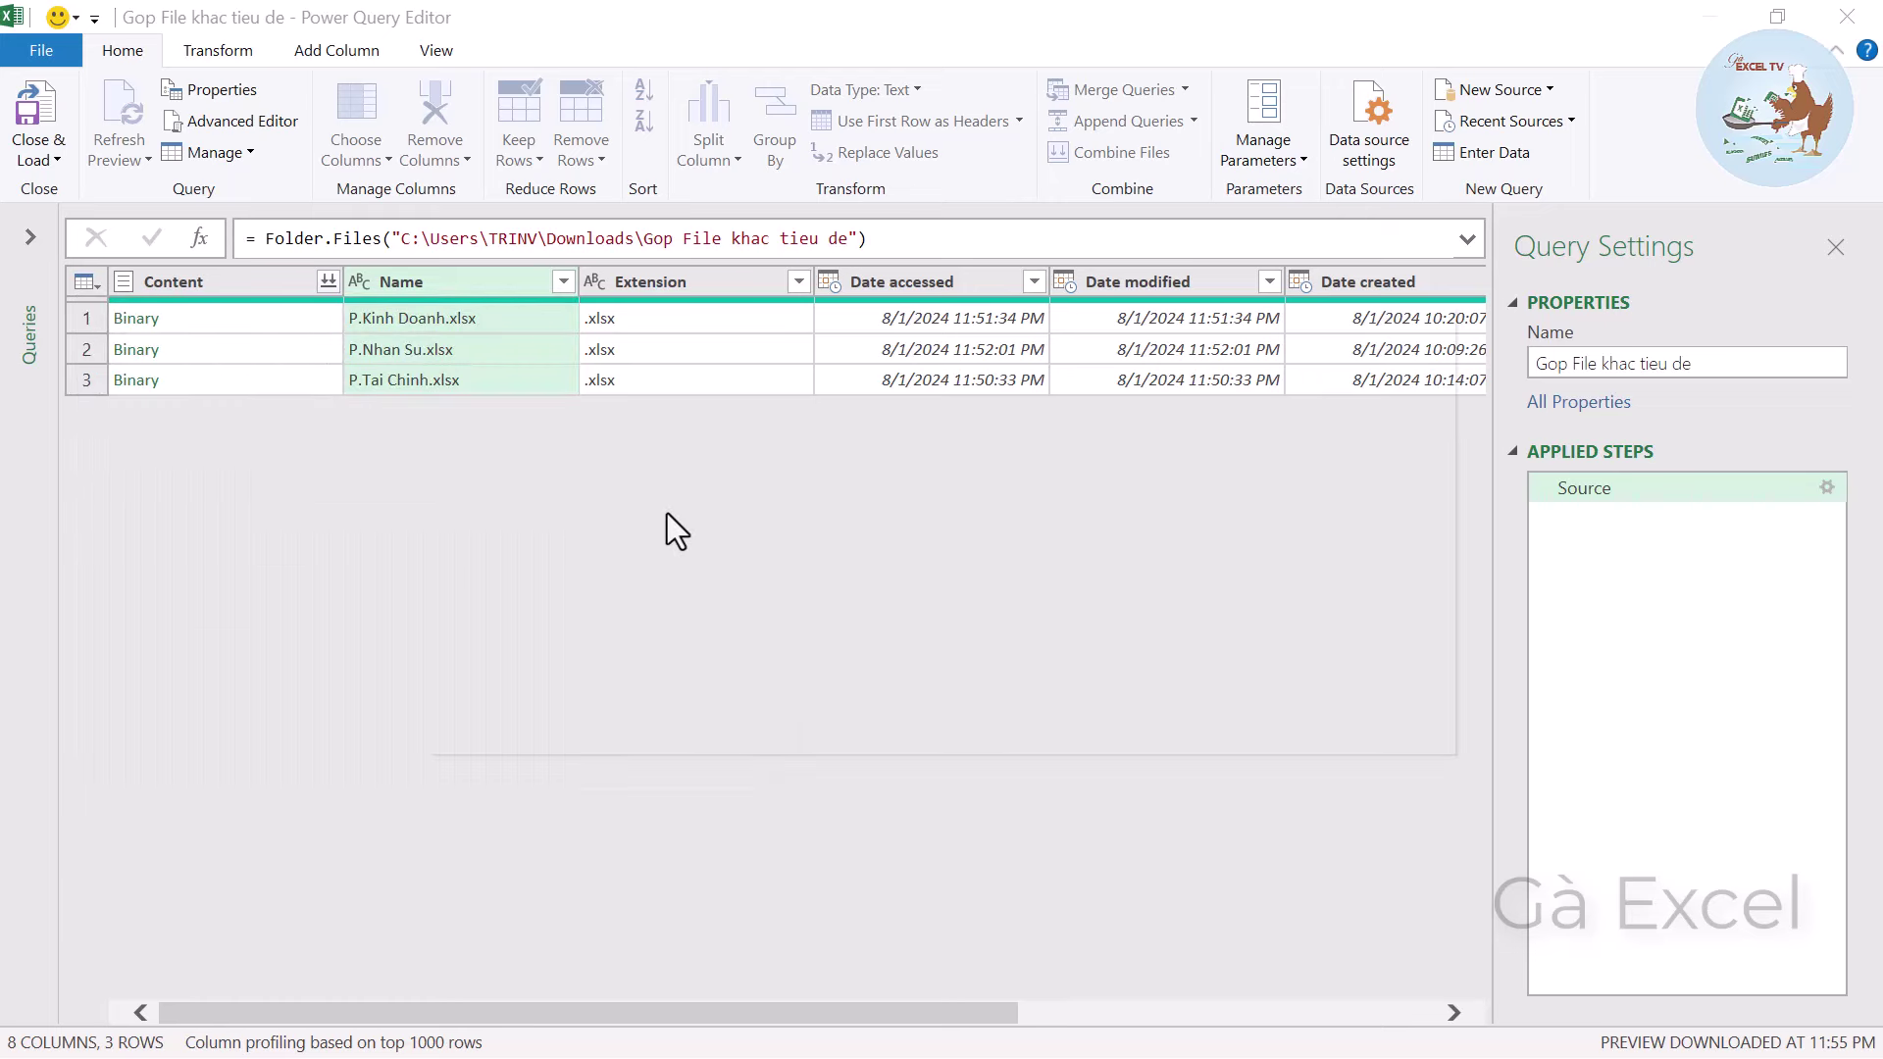
click(873, 534)
text(.xls)
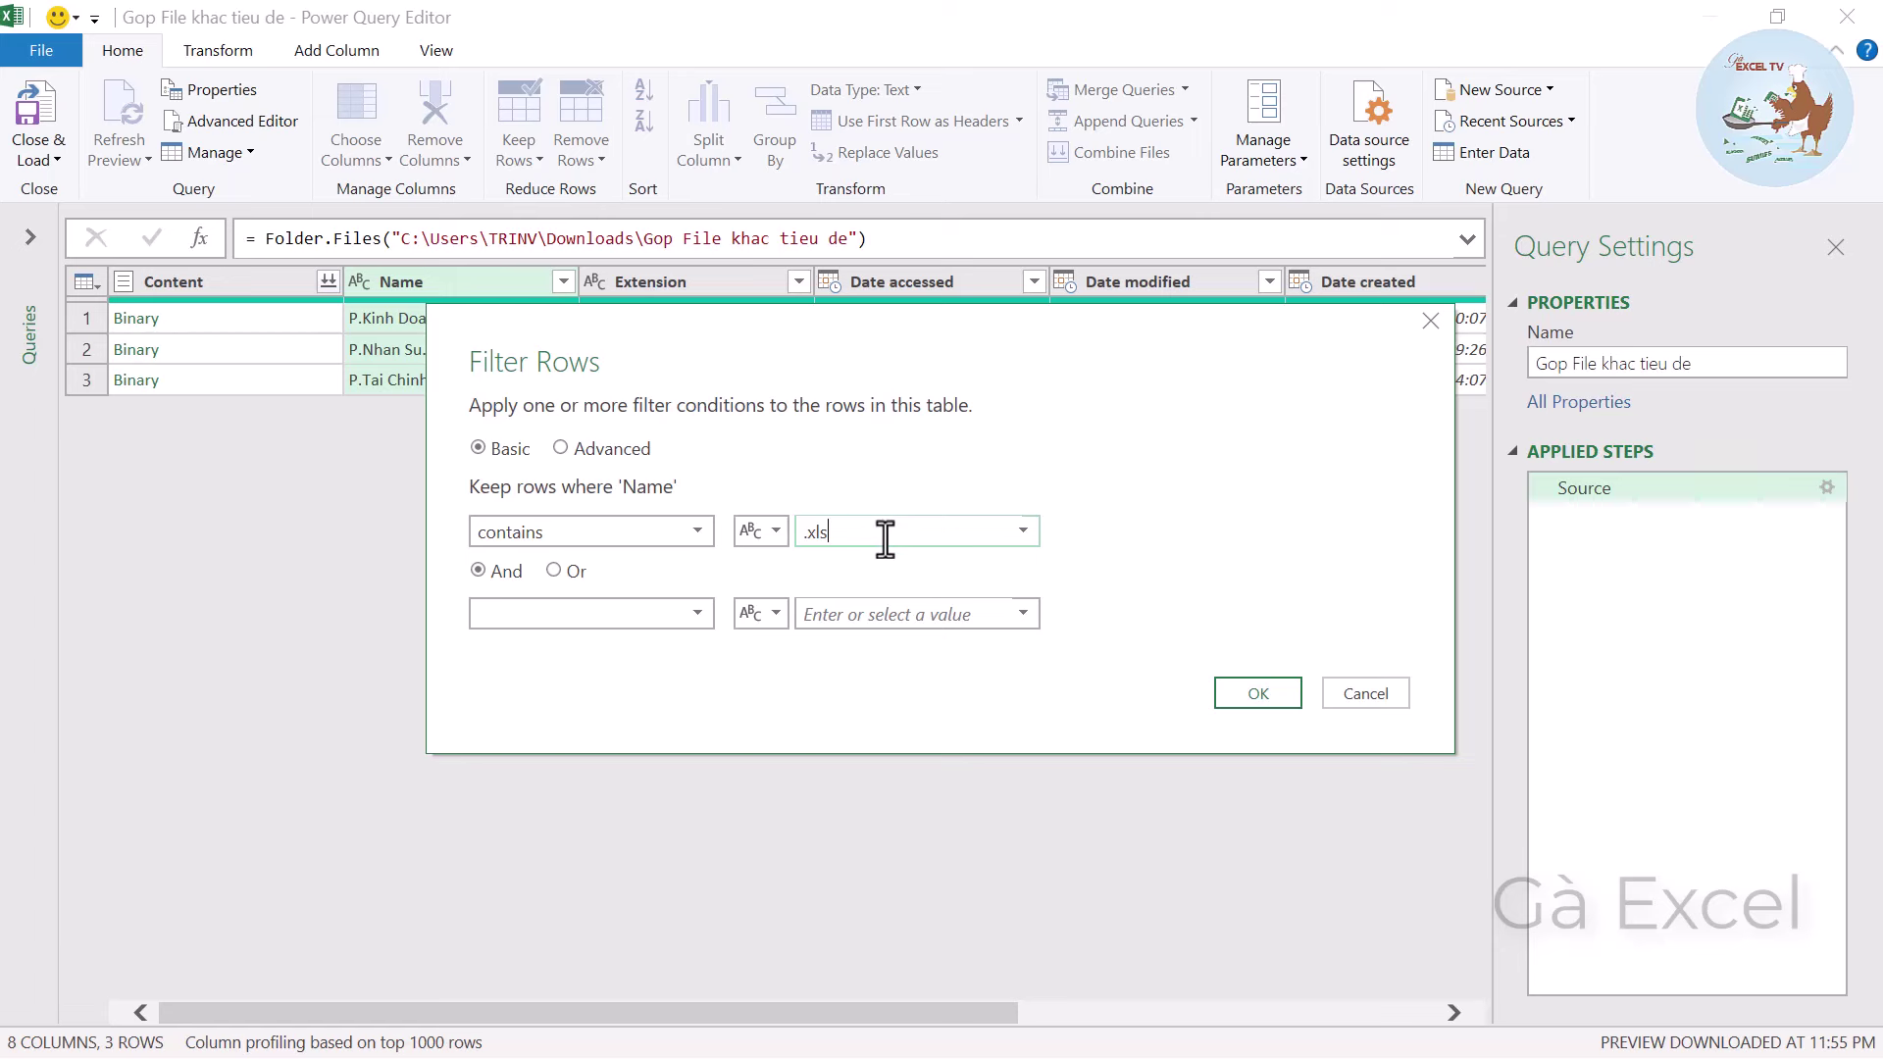
click(816, 533)
drag(824, 538, 744, 538)
click(1255, 696)
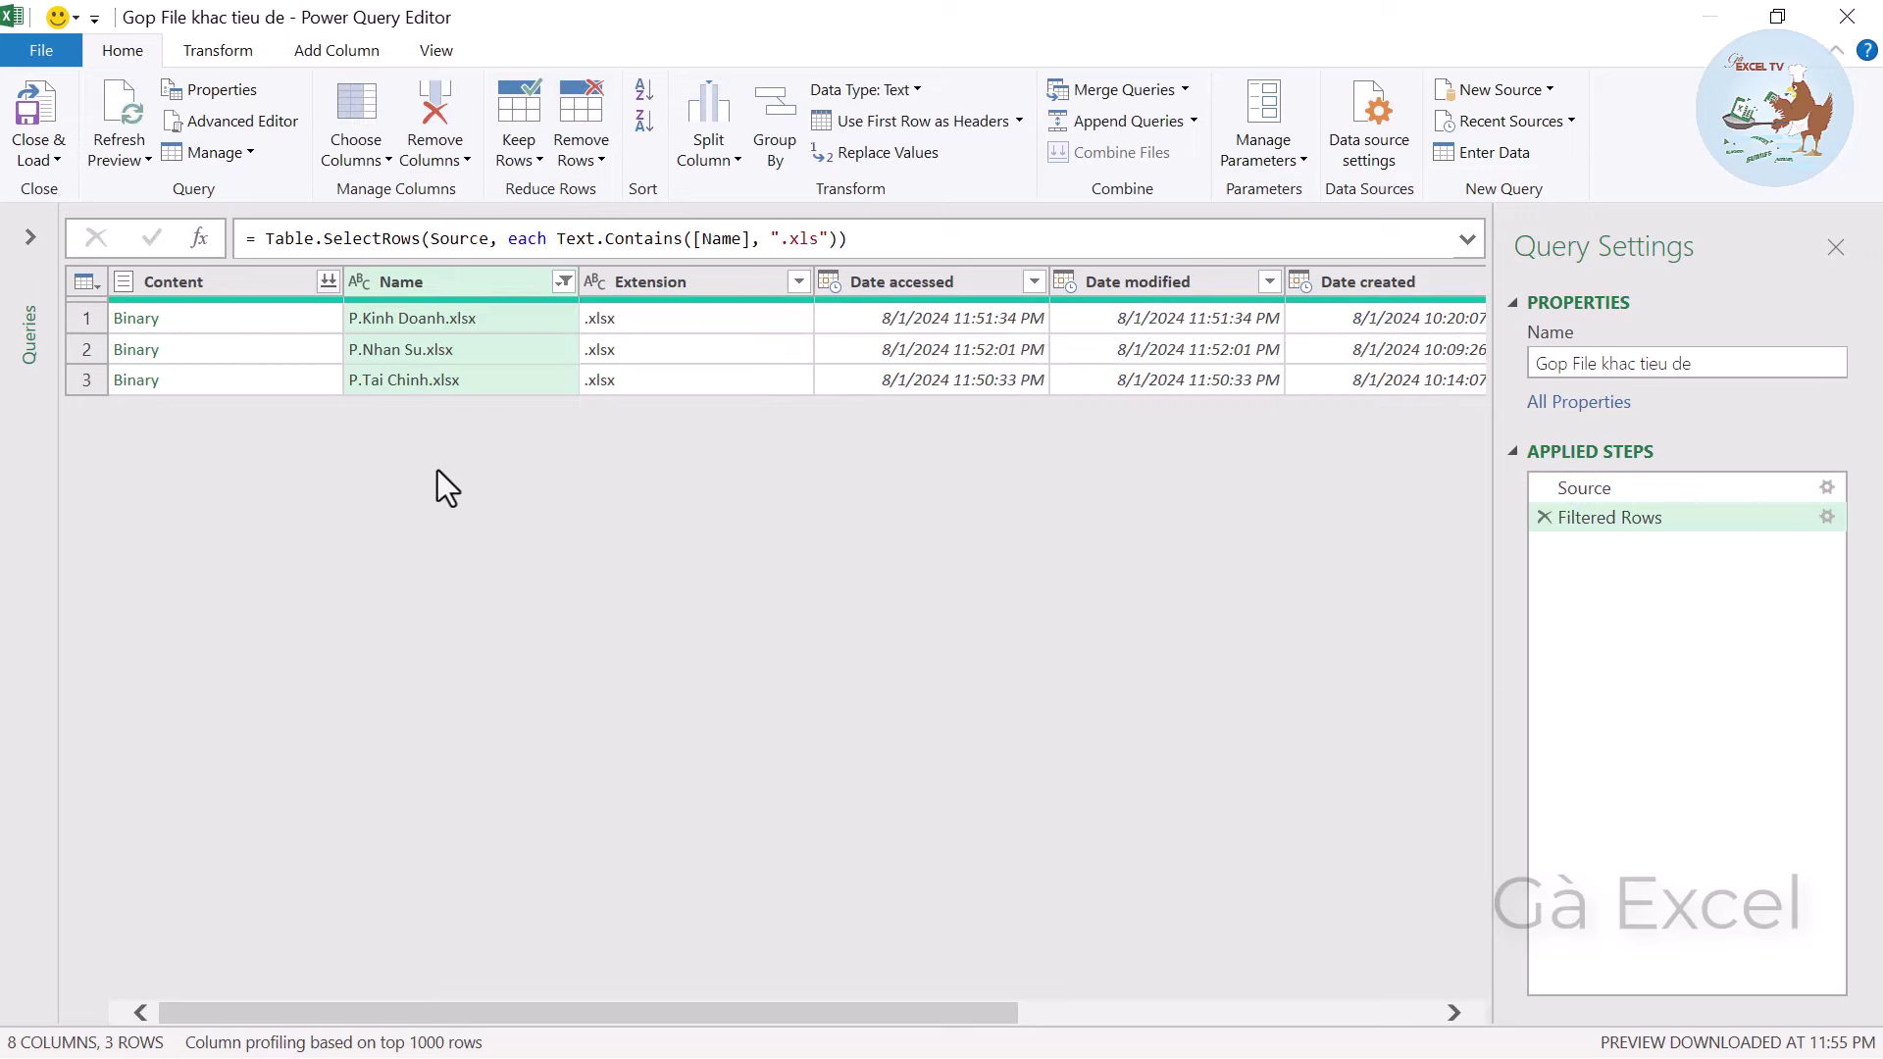
click(330, 286)
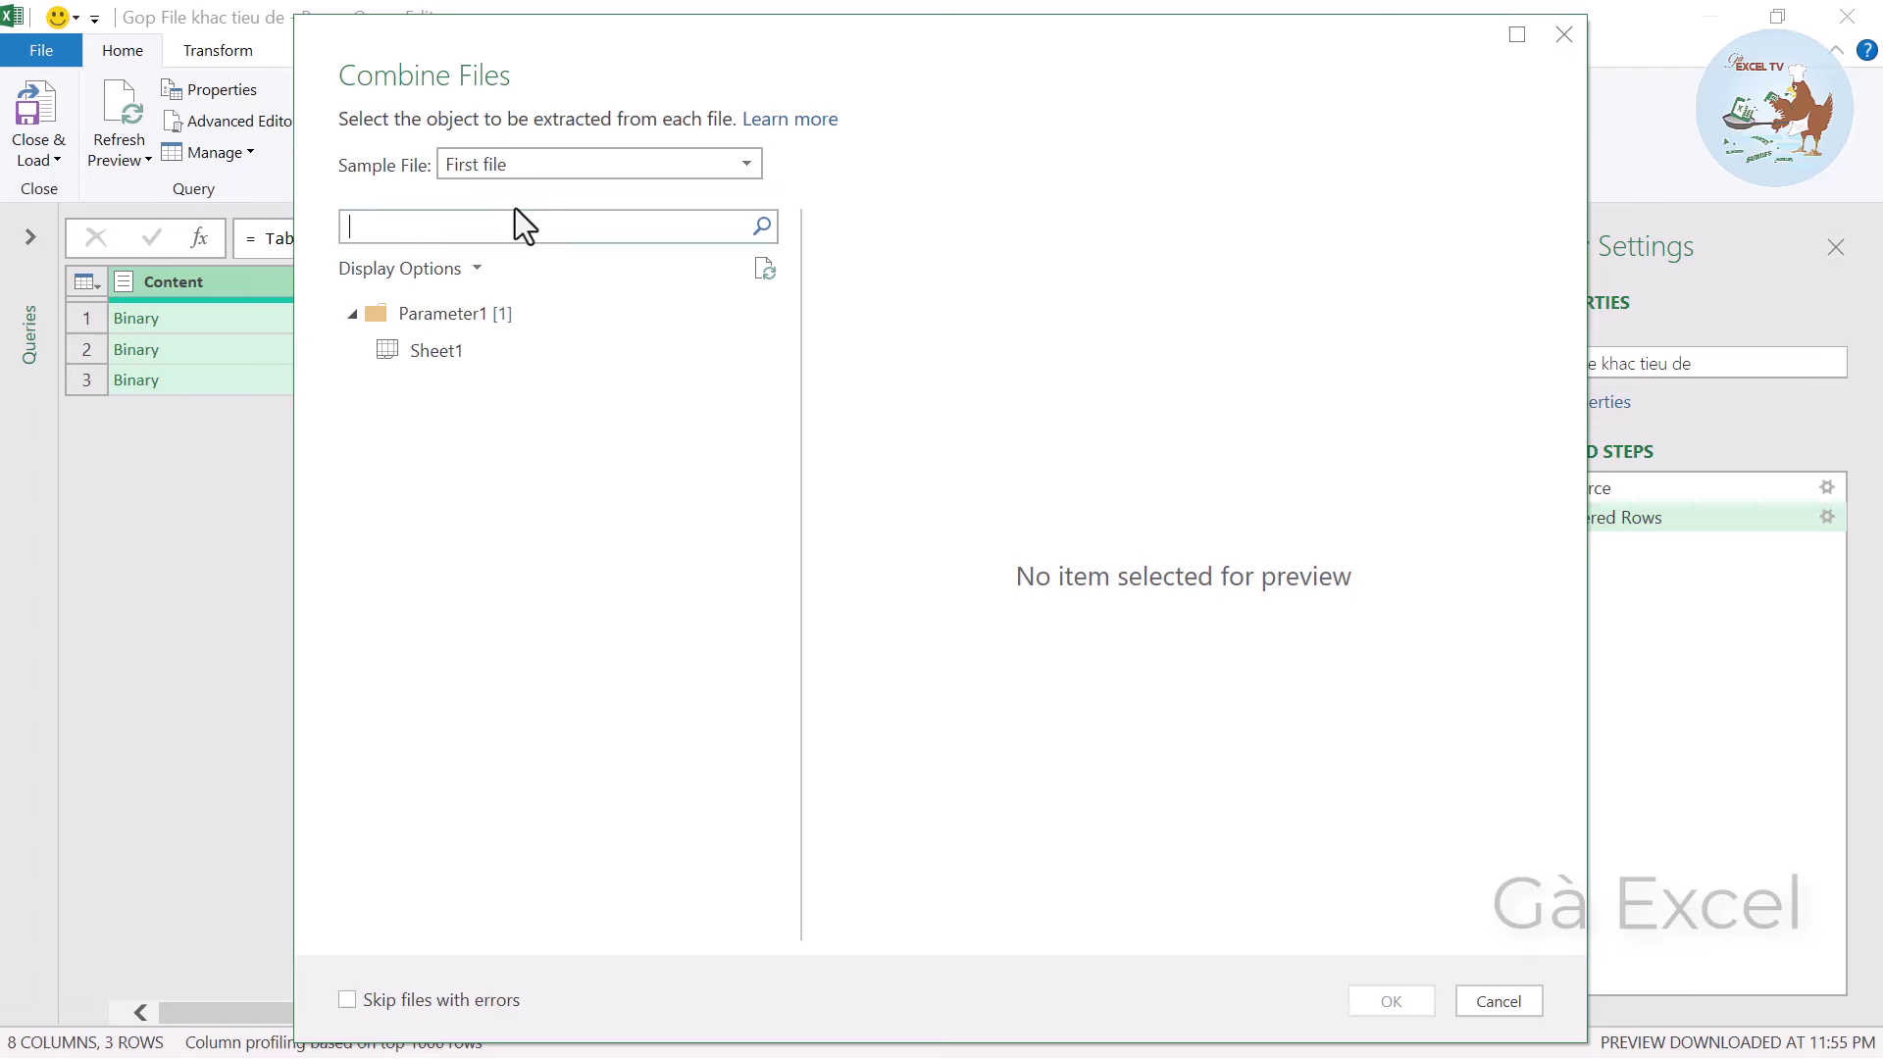
Combine Sheet1 from every department workbook.
click(458, 350)
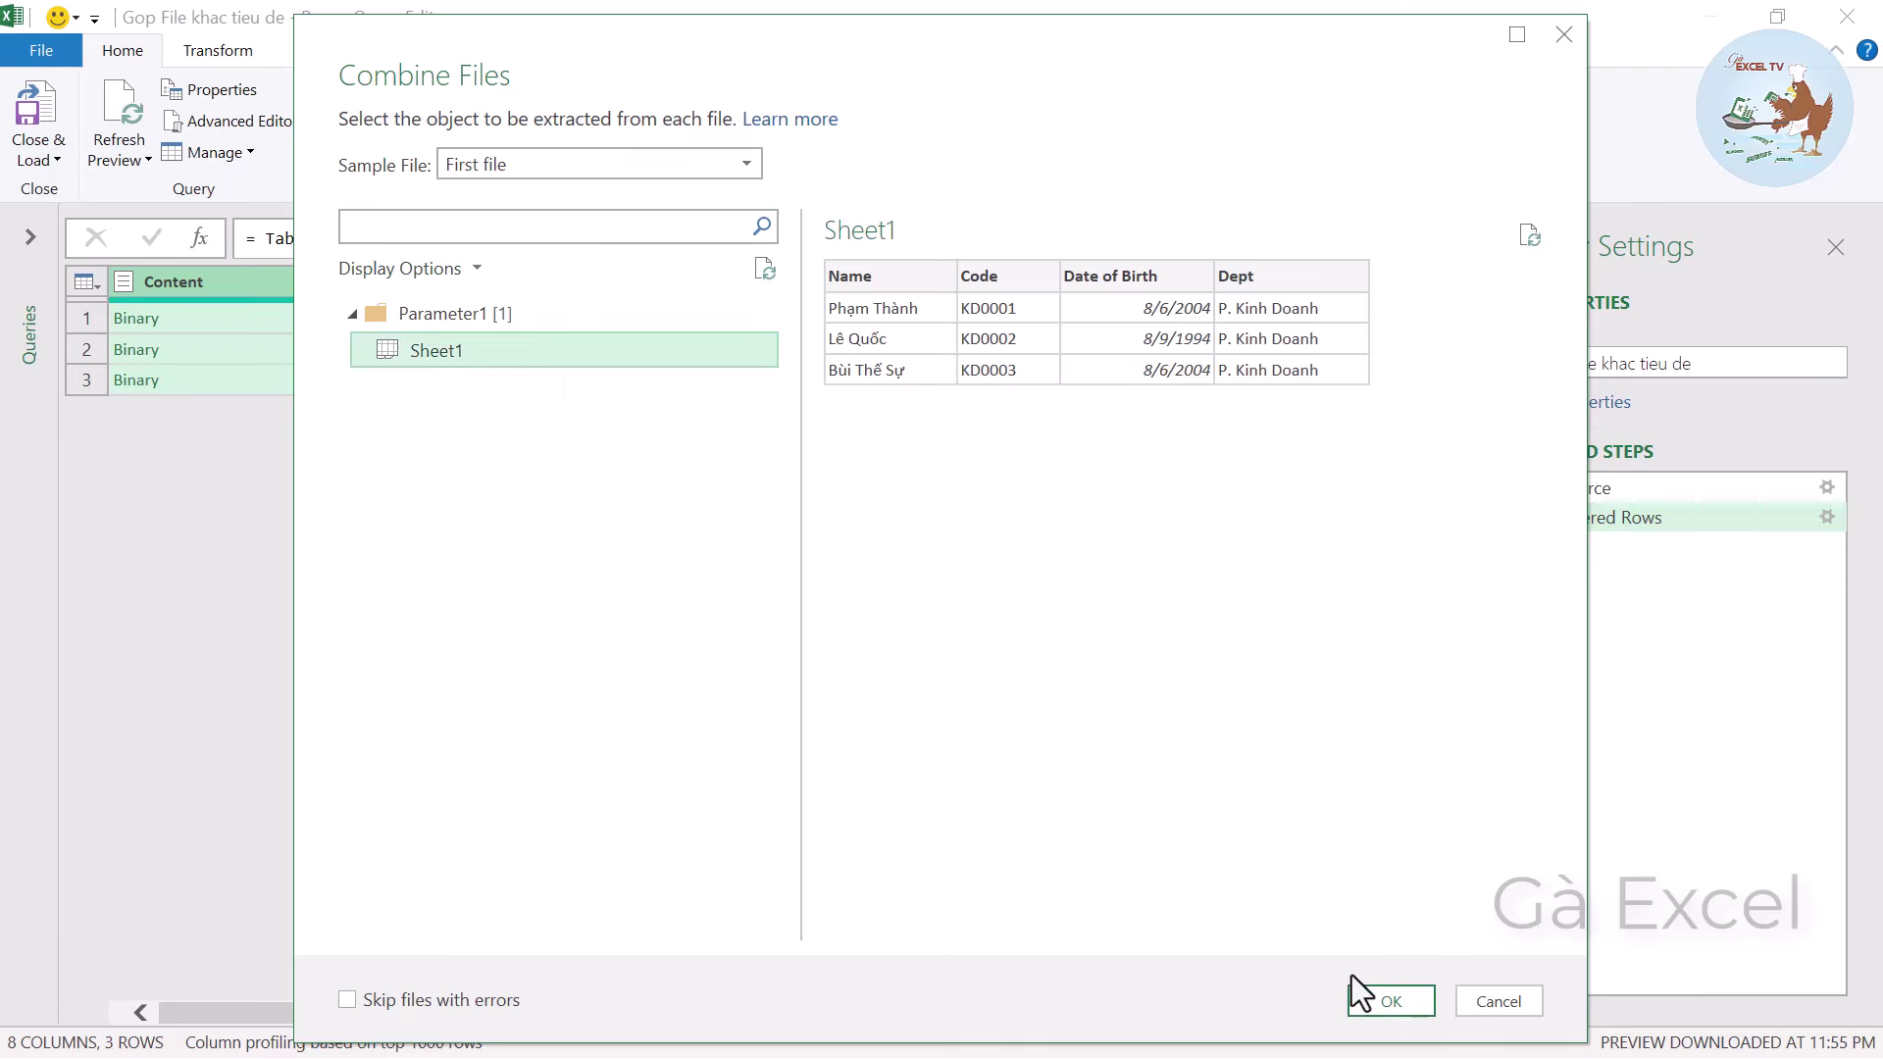
click(1377, 999)
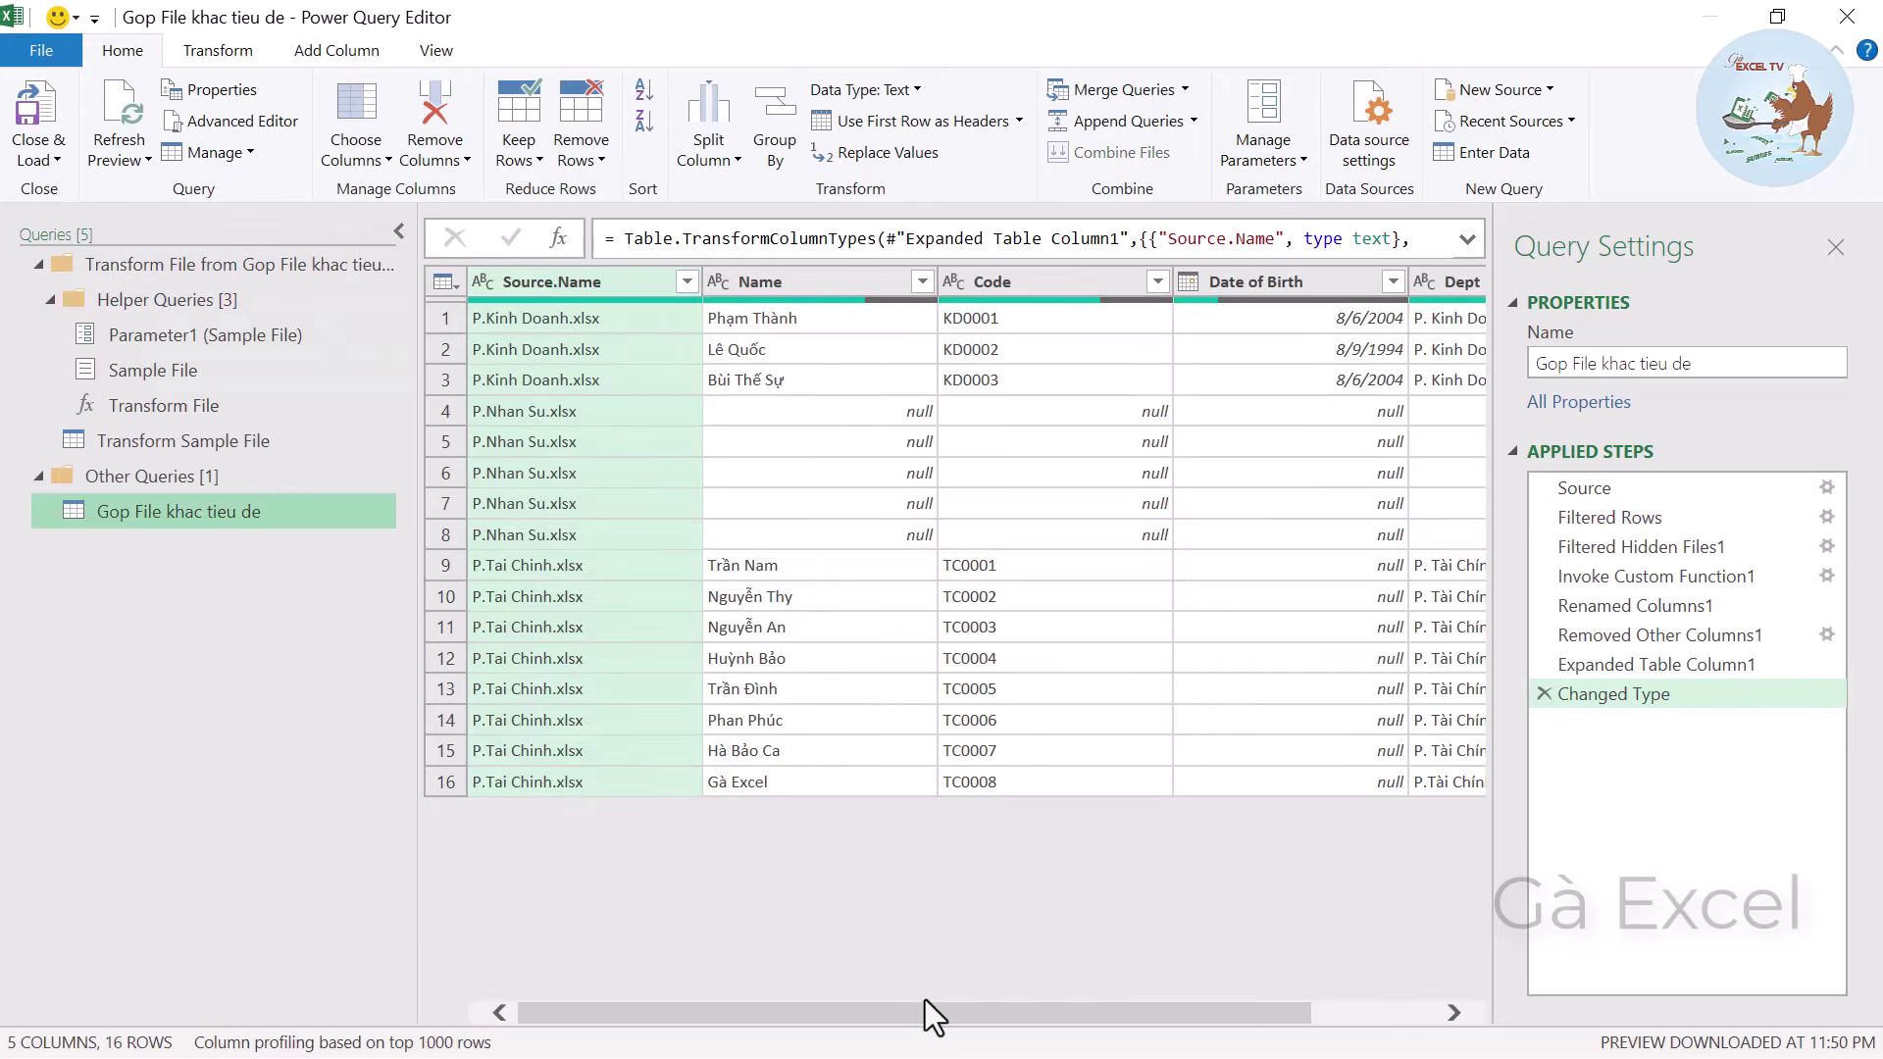
Check the combined table's null rows, then switch to the Transform Sample File query.
mouse_move(930, 1030)
mouse_down()
mouse_move(1034, 1021)
mouse_move(903, 1020)
mouse_up()
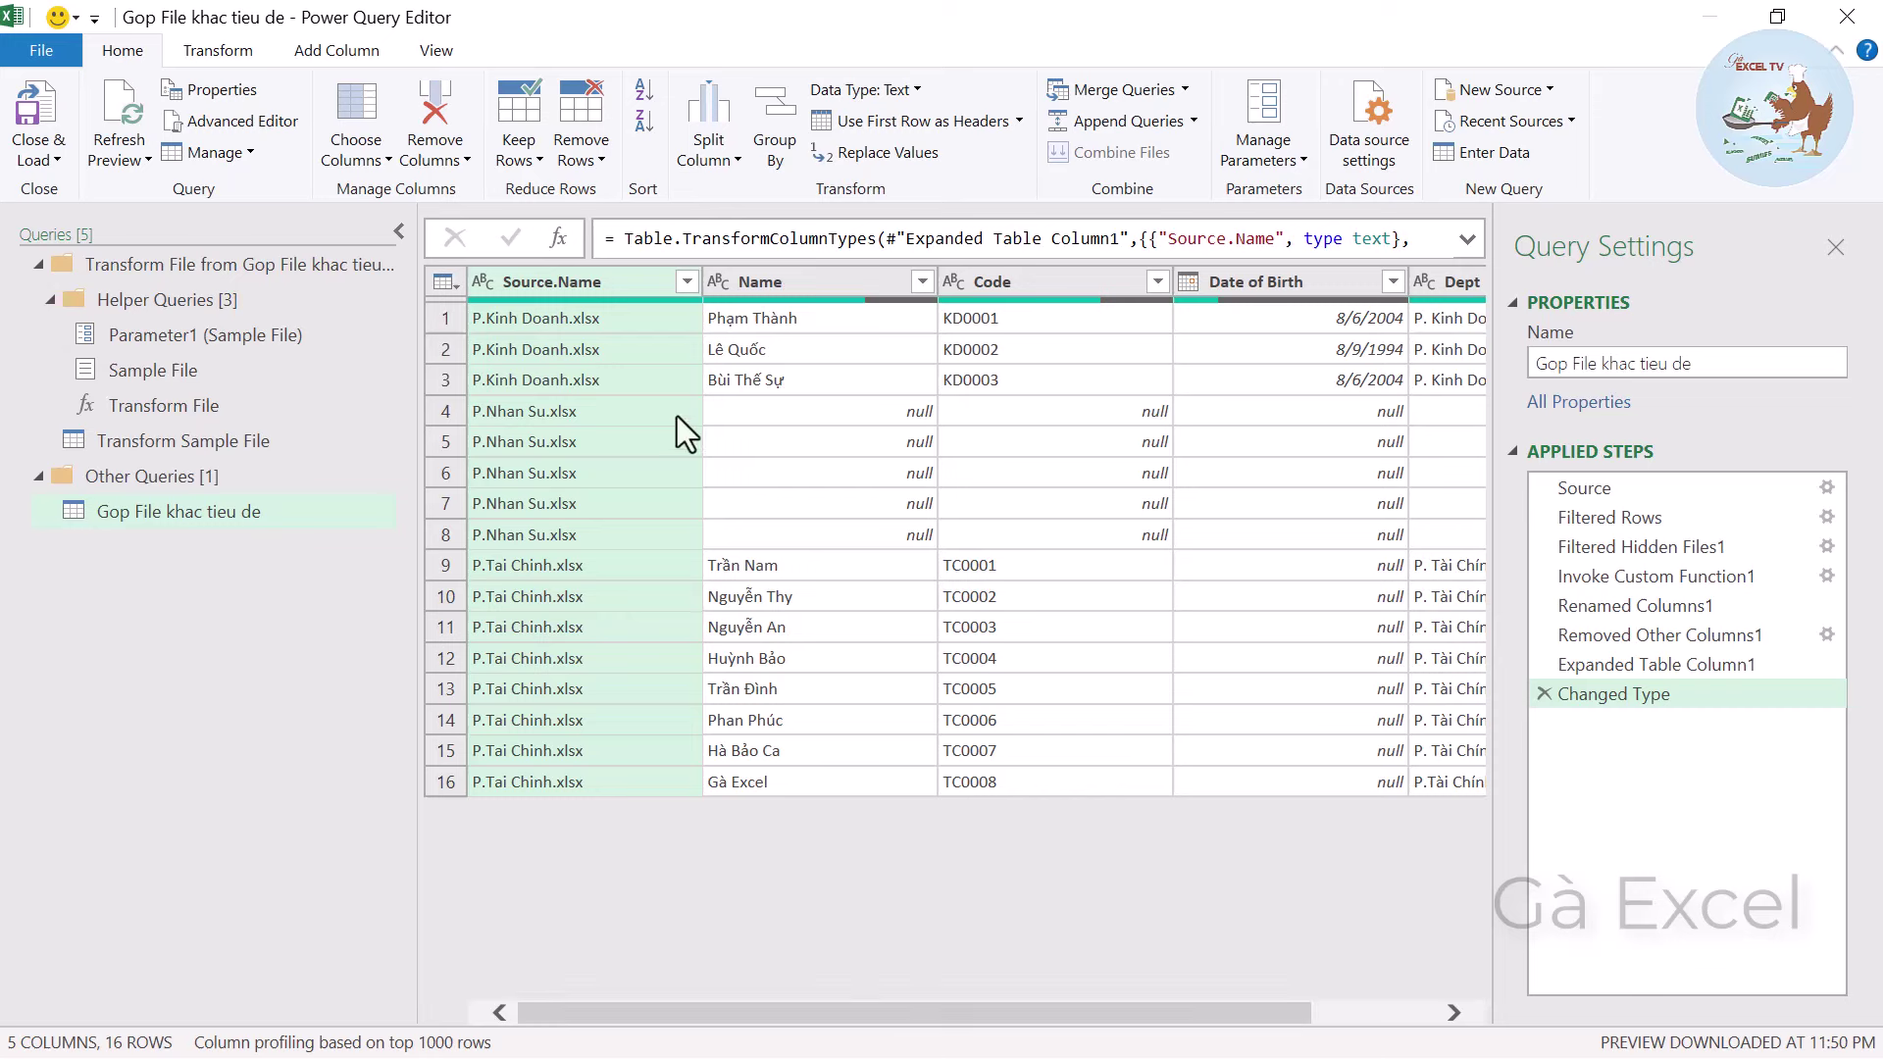
click(742, 381)
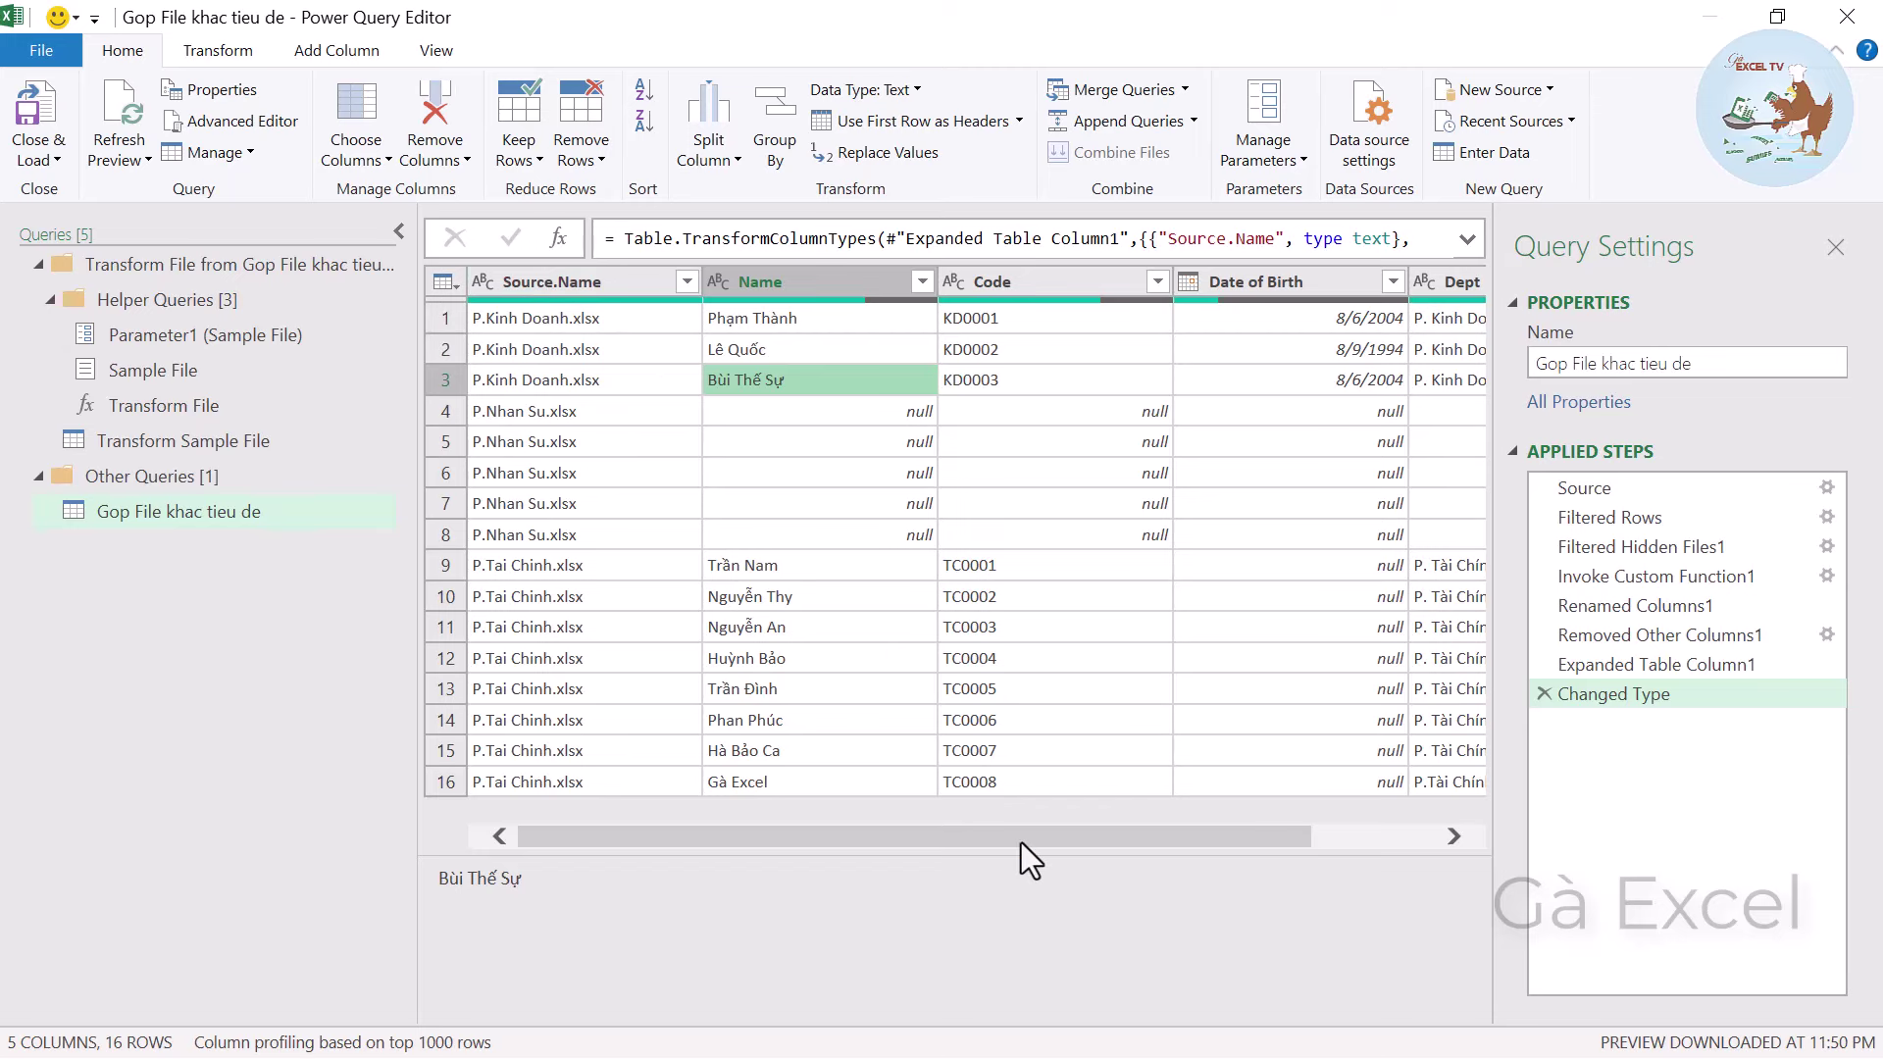
drag(1010, 836, 1189, 842)
drag(1344, 854, 1026, 850)
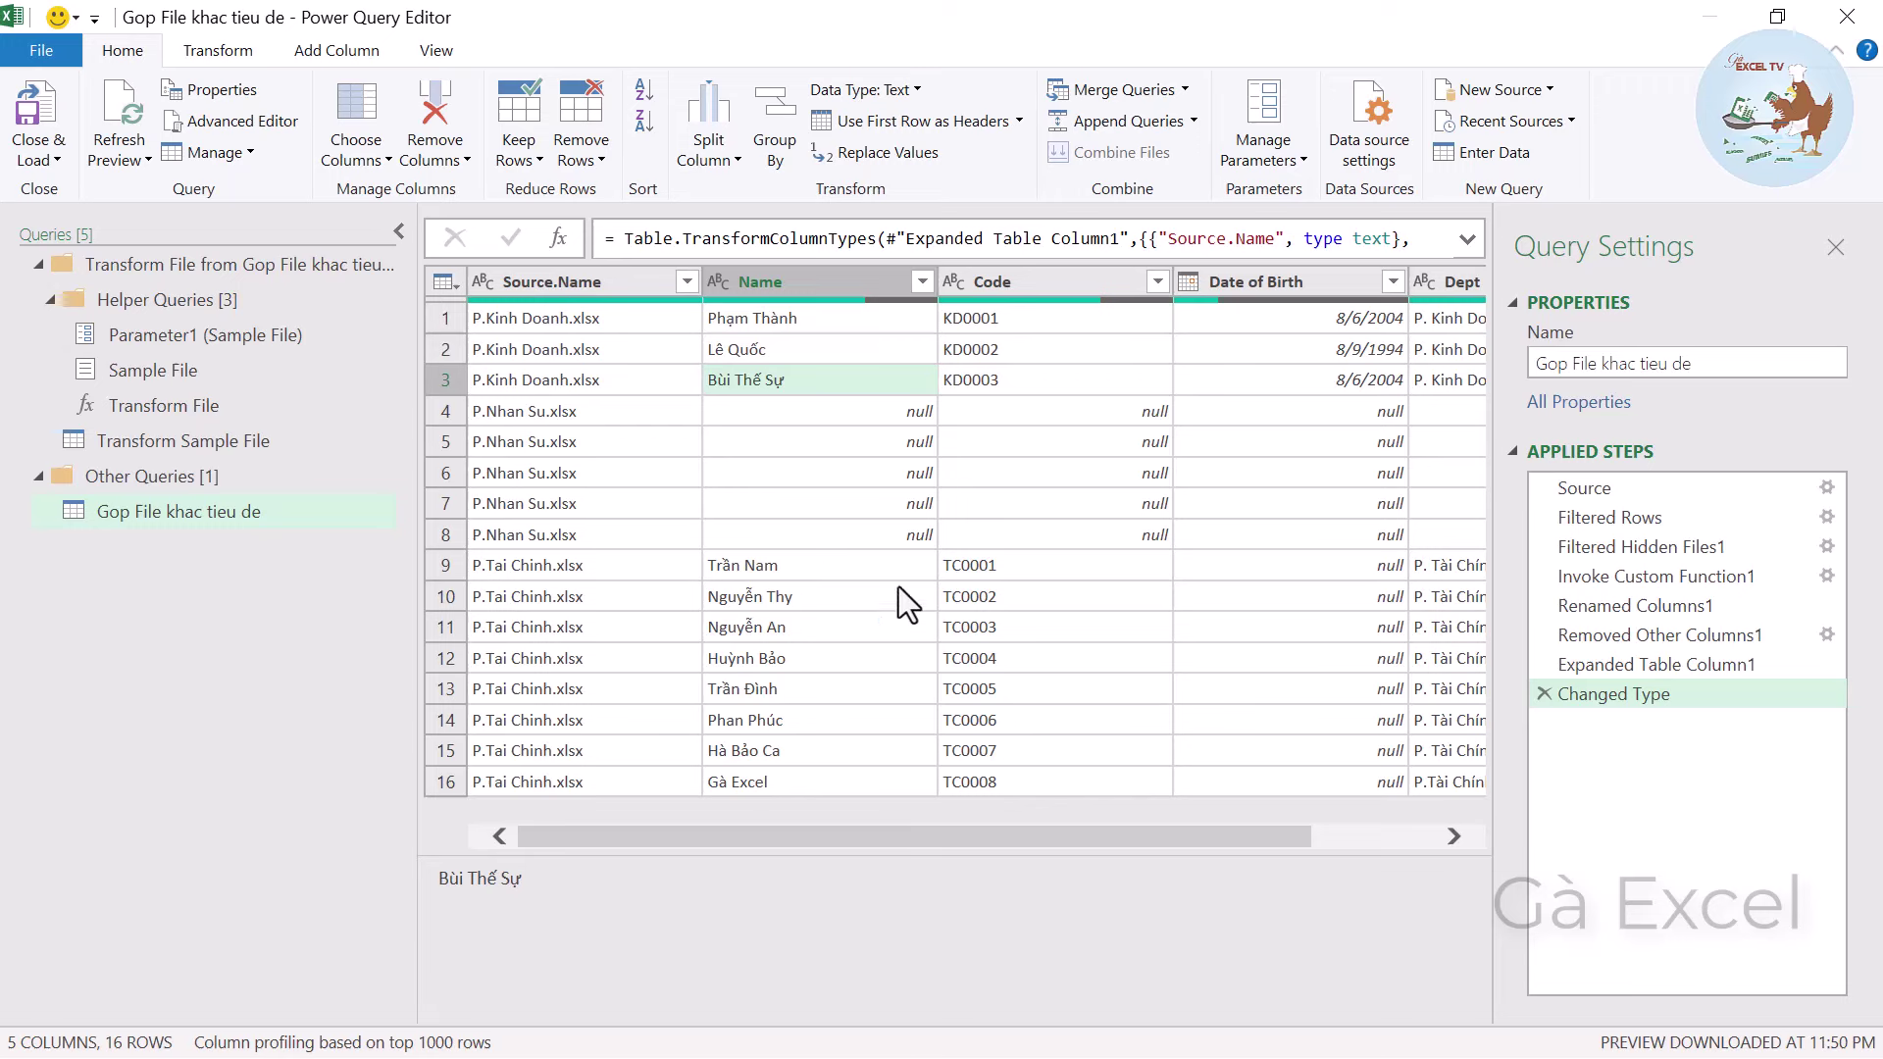
mouse_move(998, 844)
mouse_down()
mouse_move(1226, 844)
mouse_move(853, 843)
mouse_up()
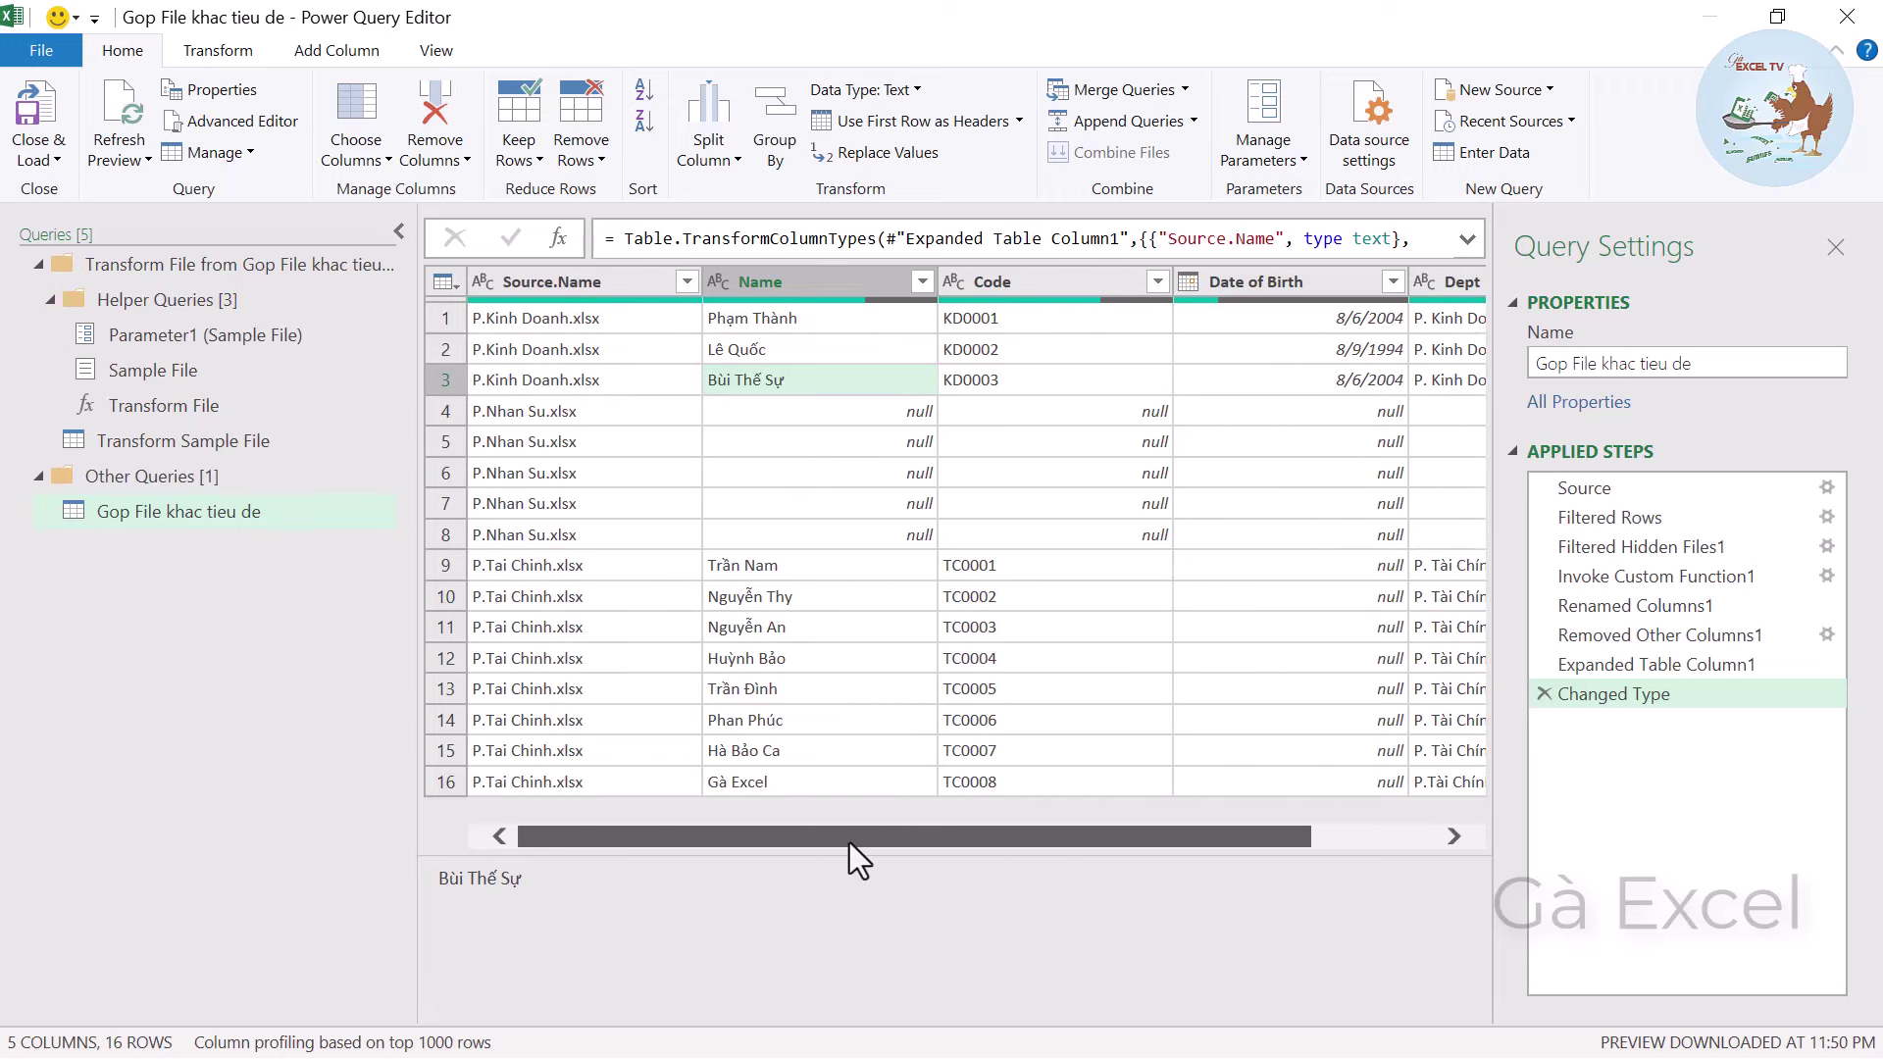
mouse_move(1163, 843)
mouse_down()
mouse_move(1420, 837)
mouse_move(996, 834)
mouse_up()
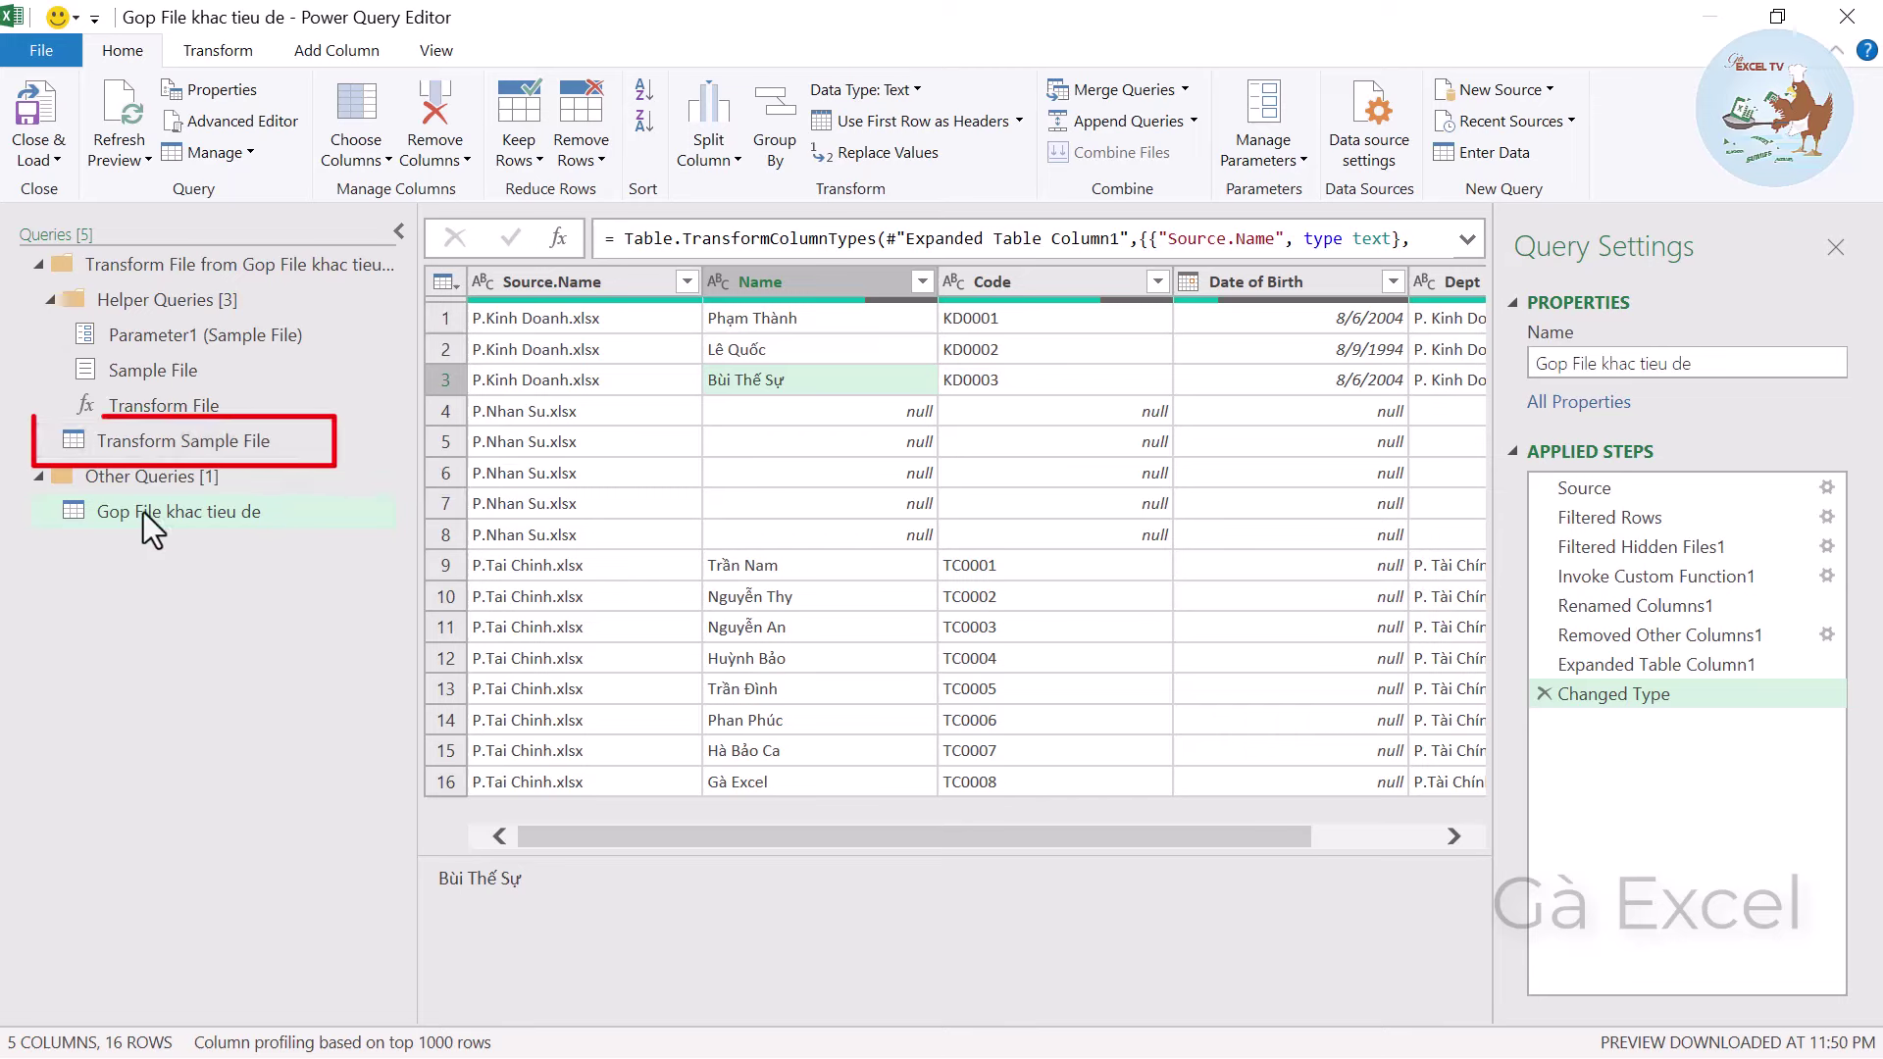
click(178, 446)
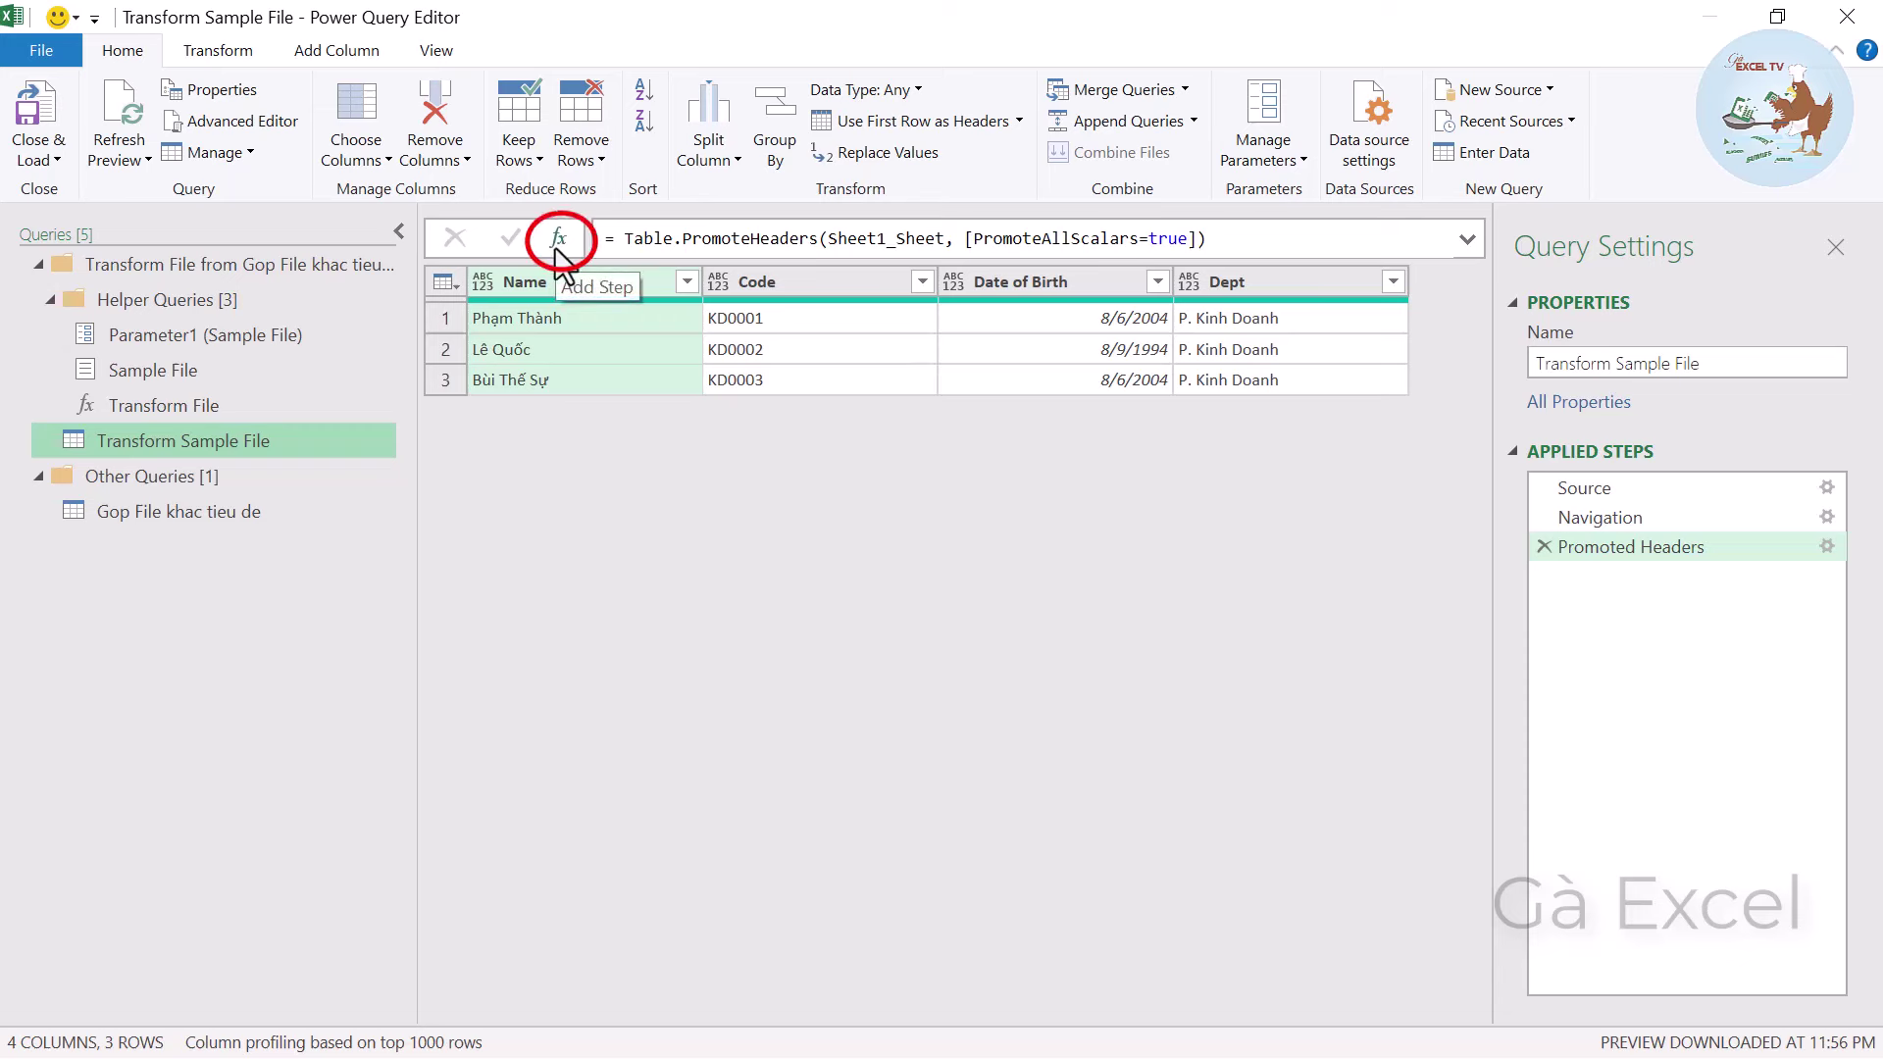
Add a Custom1 step after Promoted Headers in Transform Sample File.
click(557, 241)
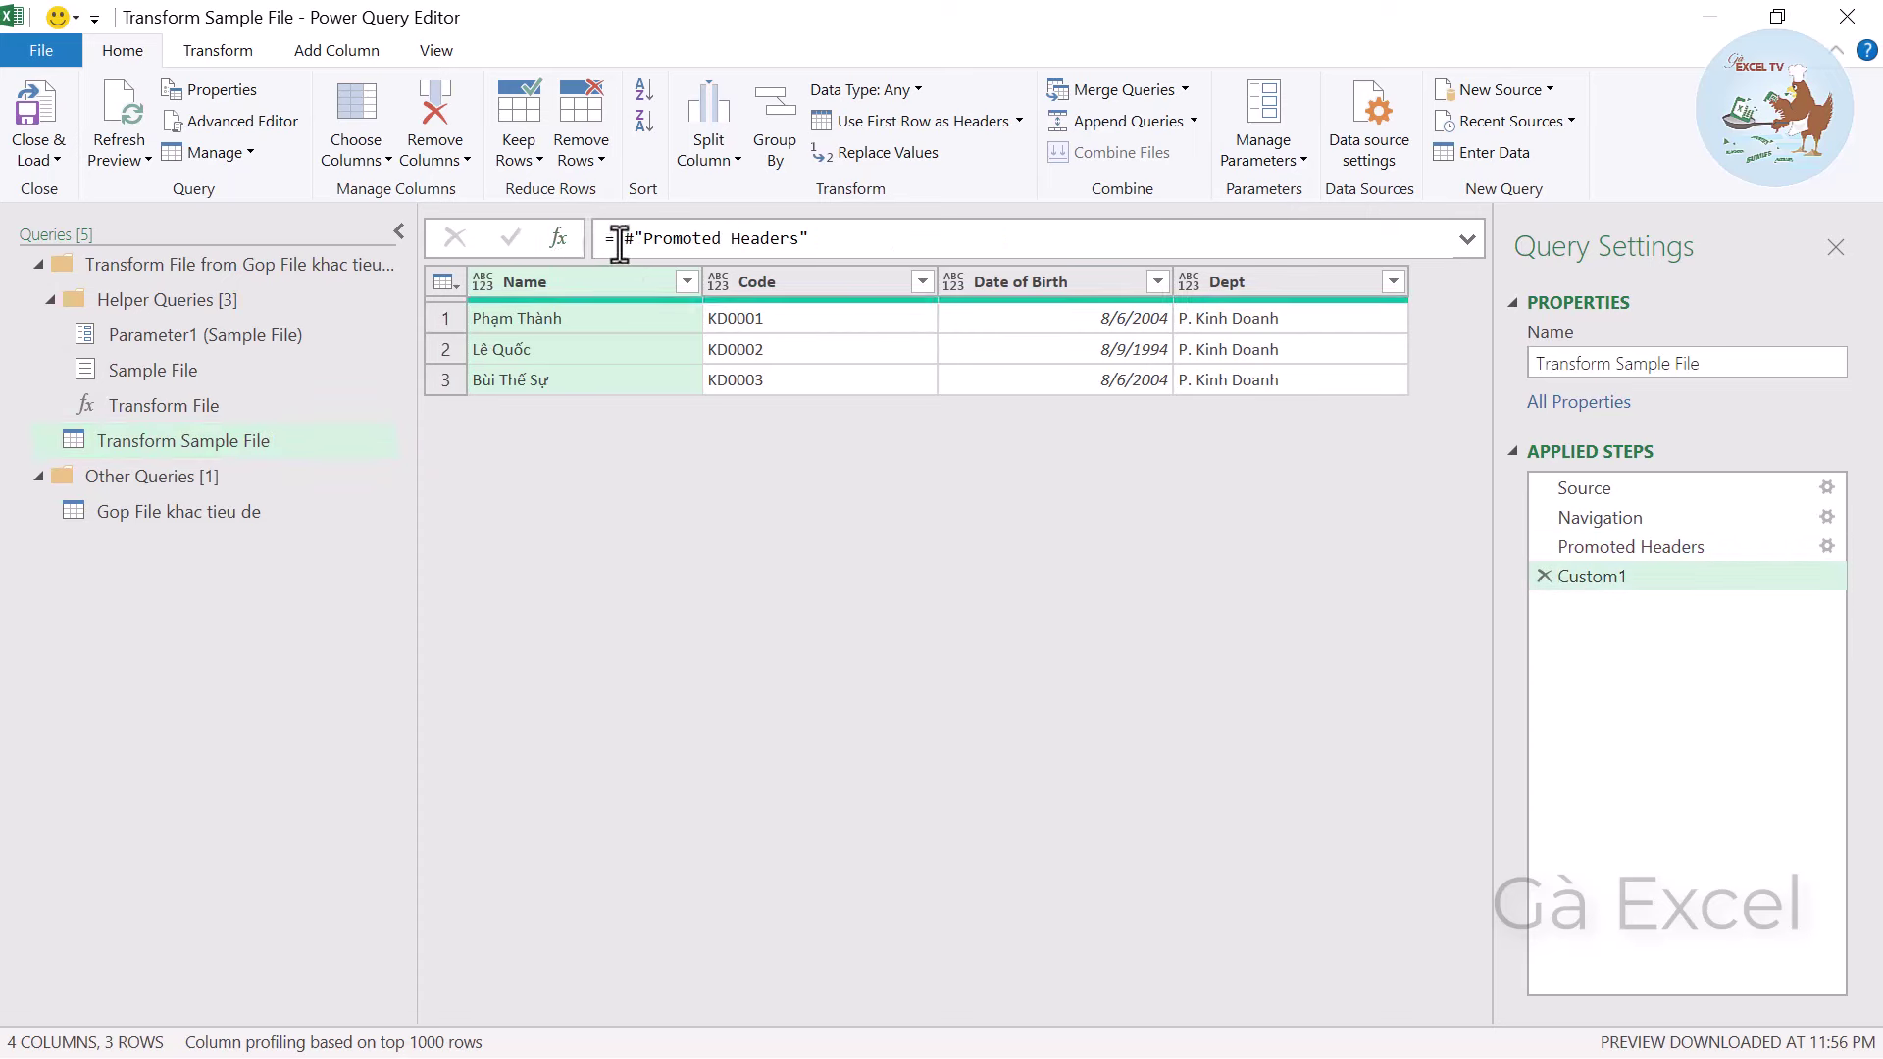
Change the Custom1 formula to start Table.RenameColumns(#"Promoted Headers", and commit it.
click(620, 243)
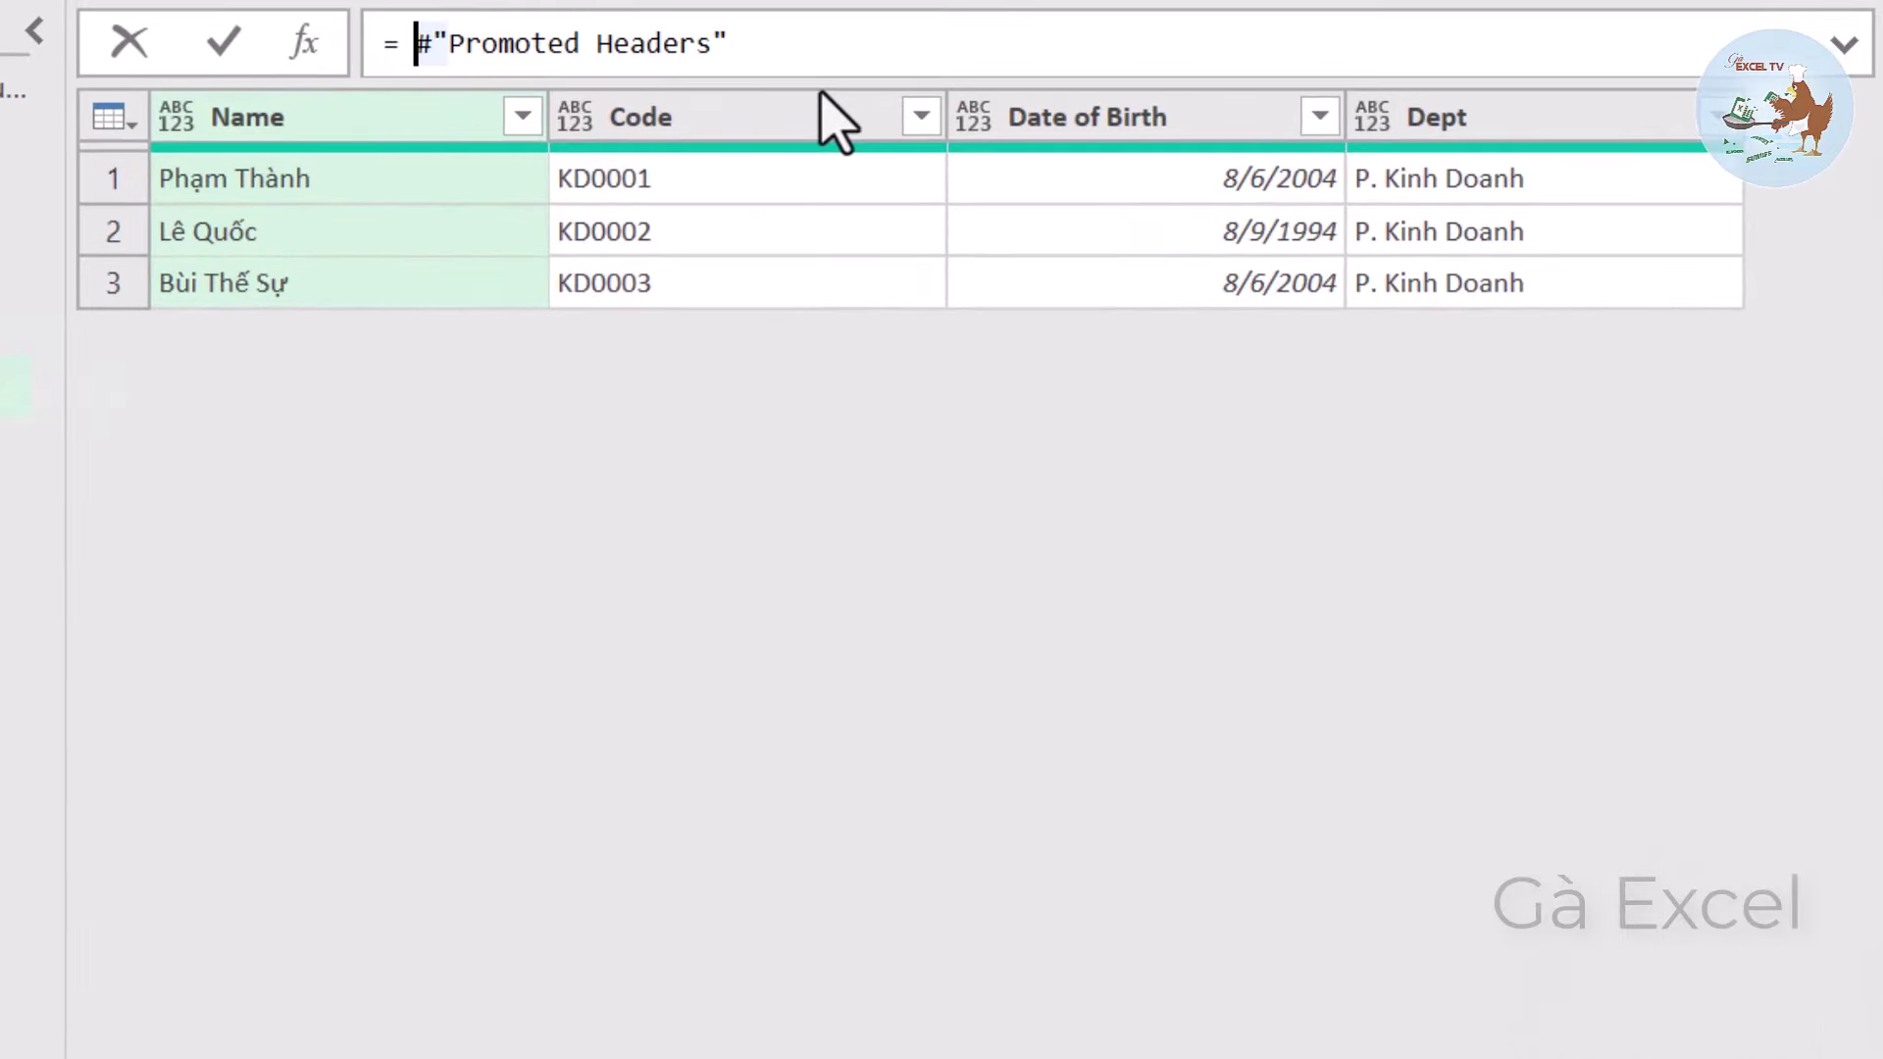
text(Table)
key(Left)
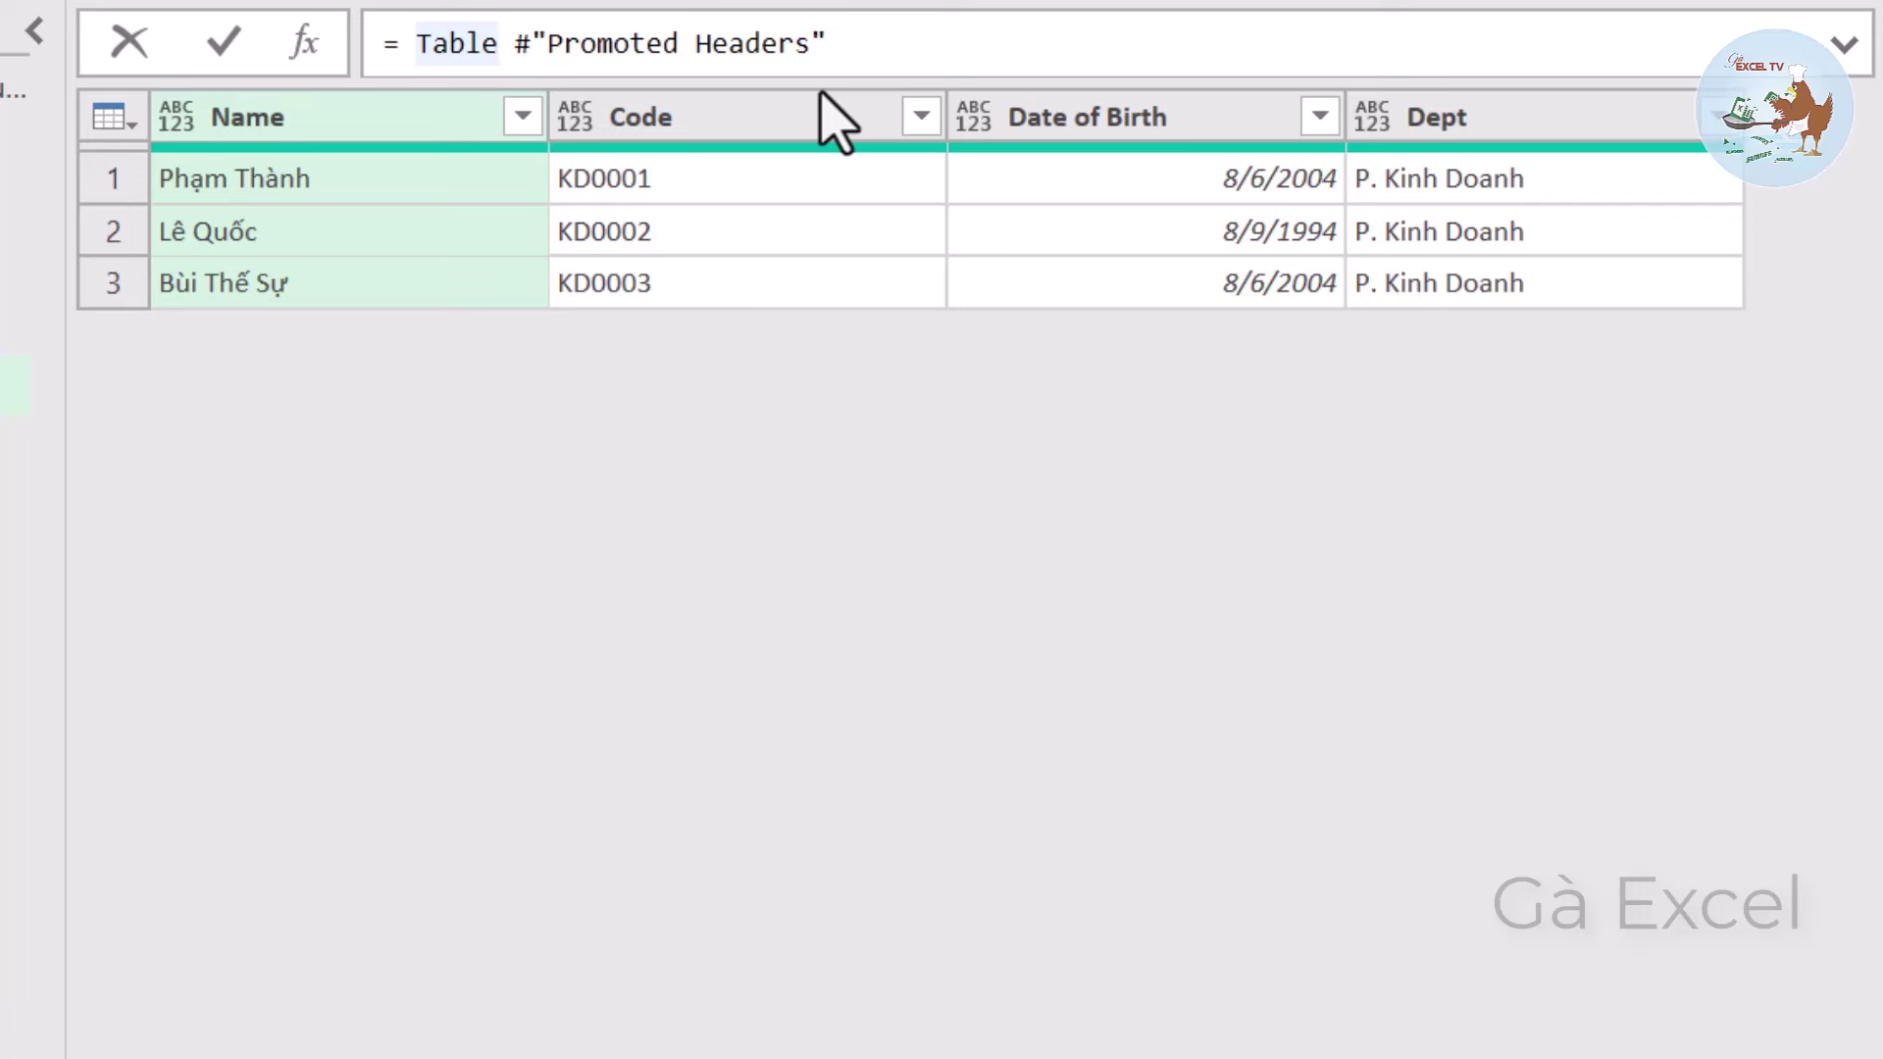
text(.)
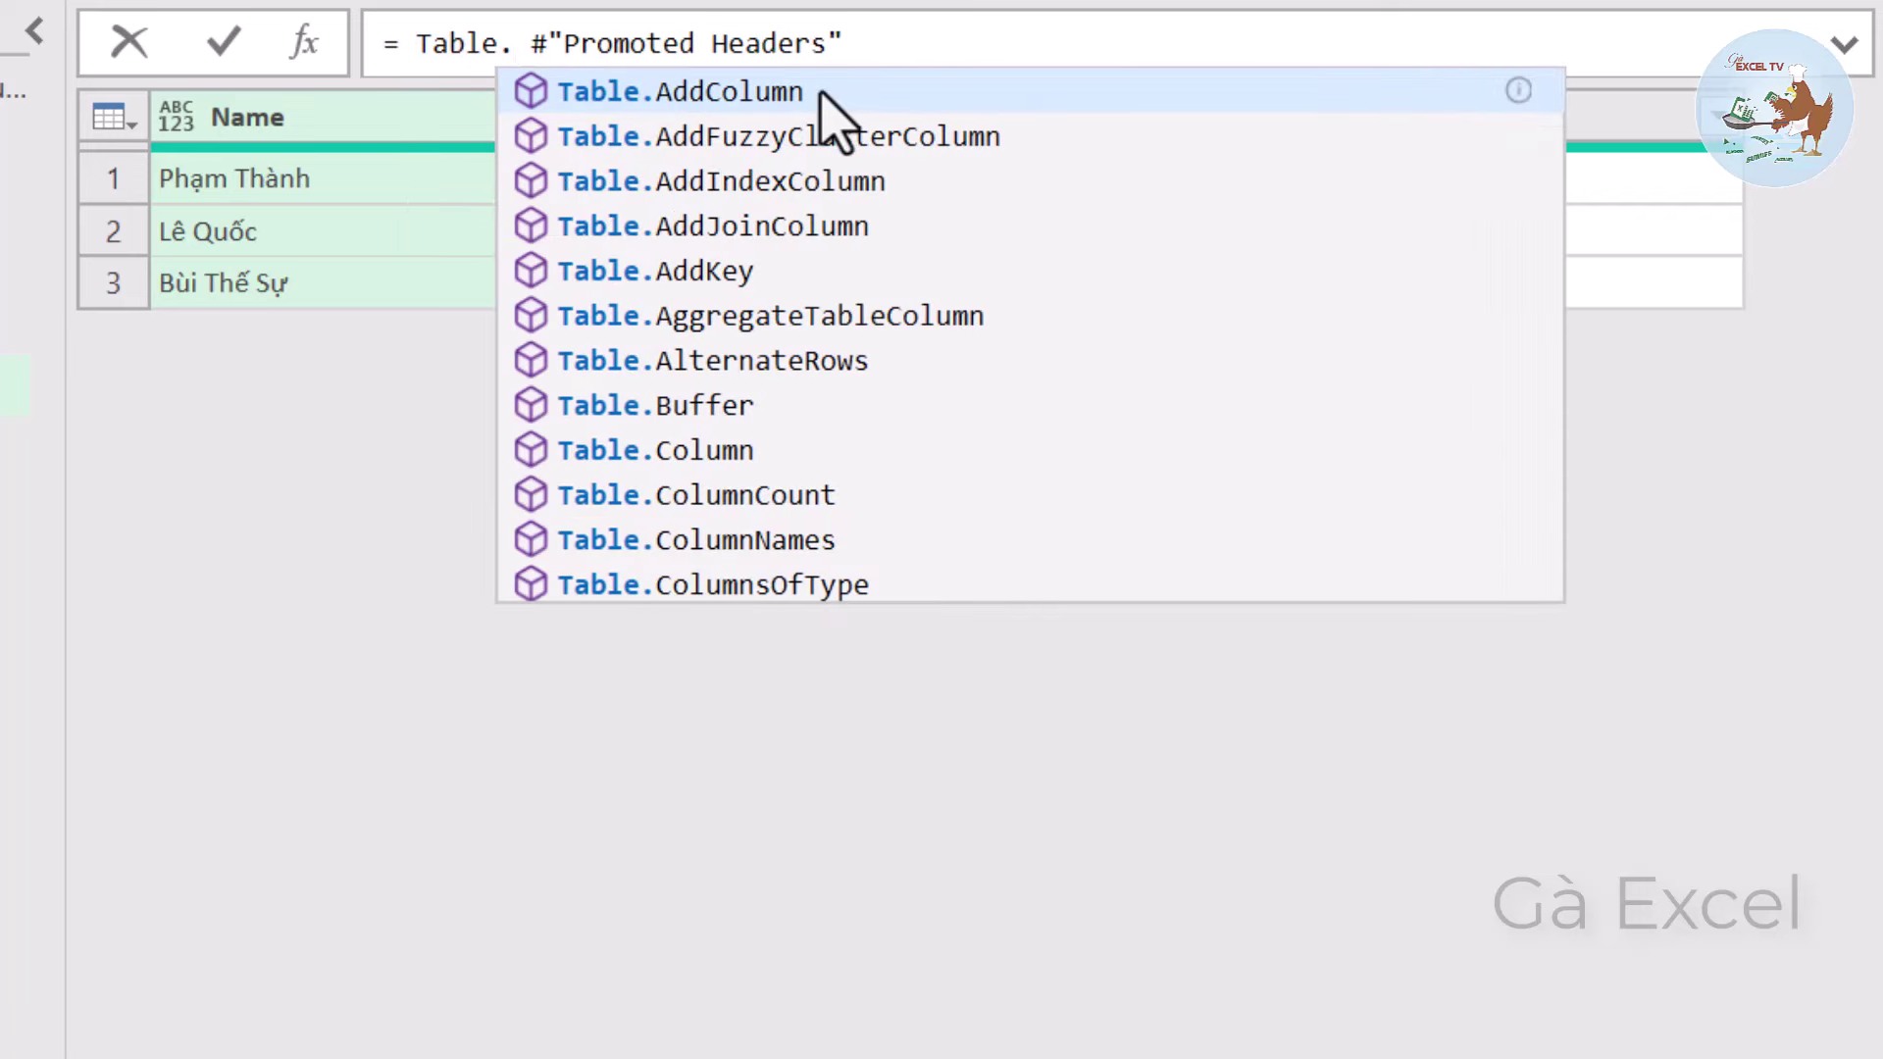
text(Te)
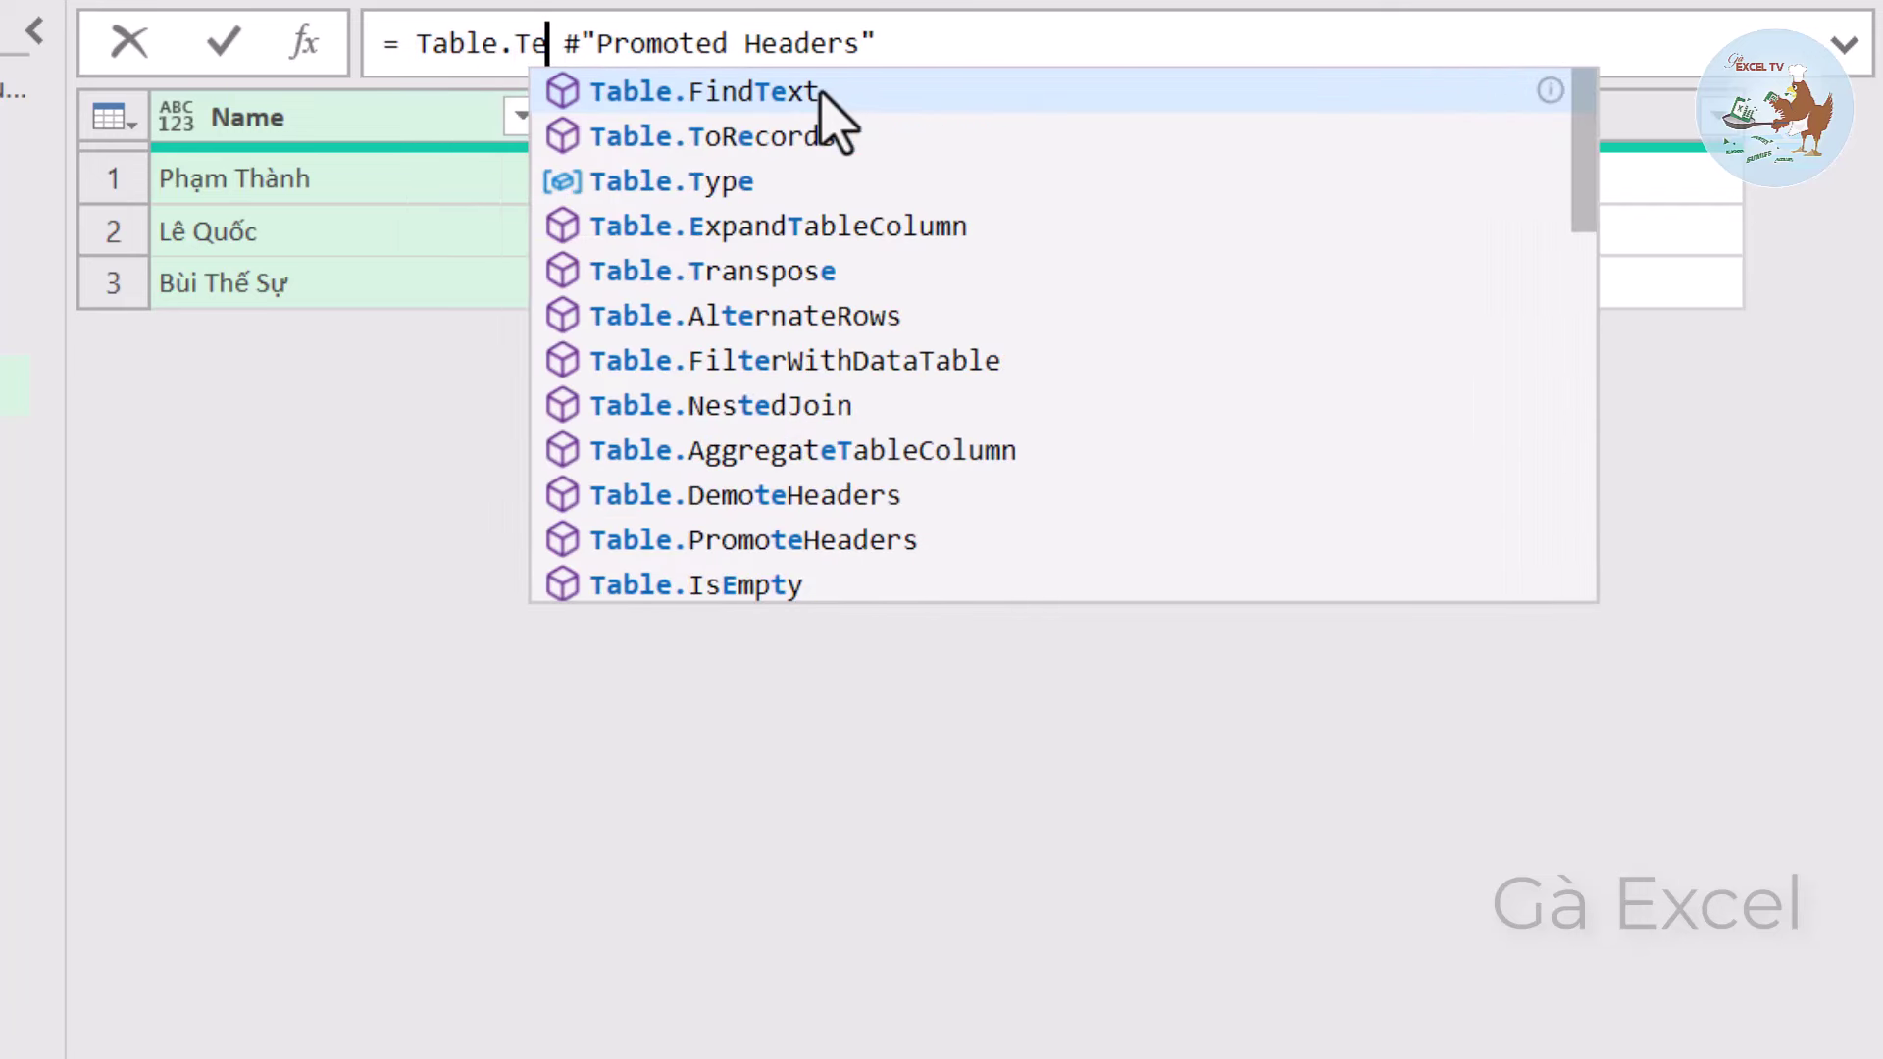
key(BackSpace)
key(BackSpace)
text(Re)
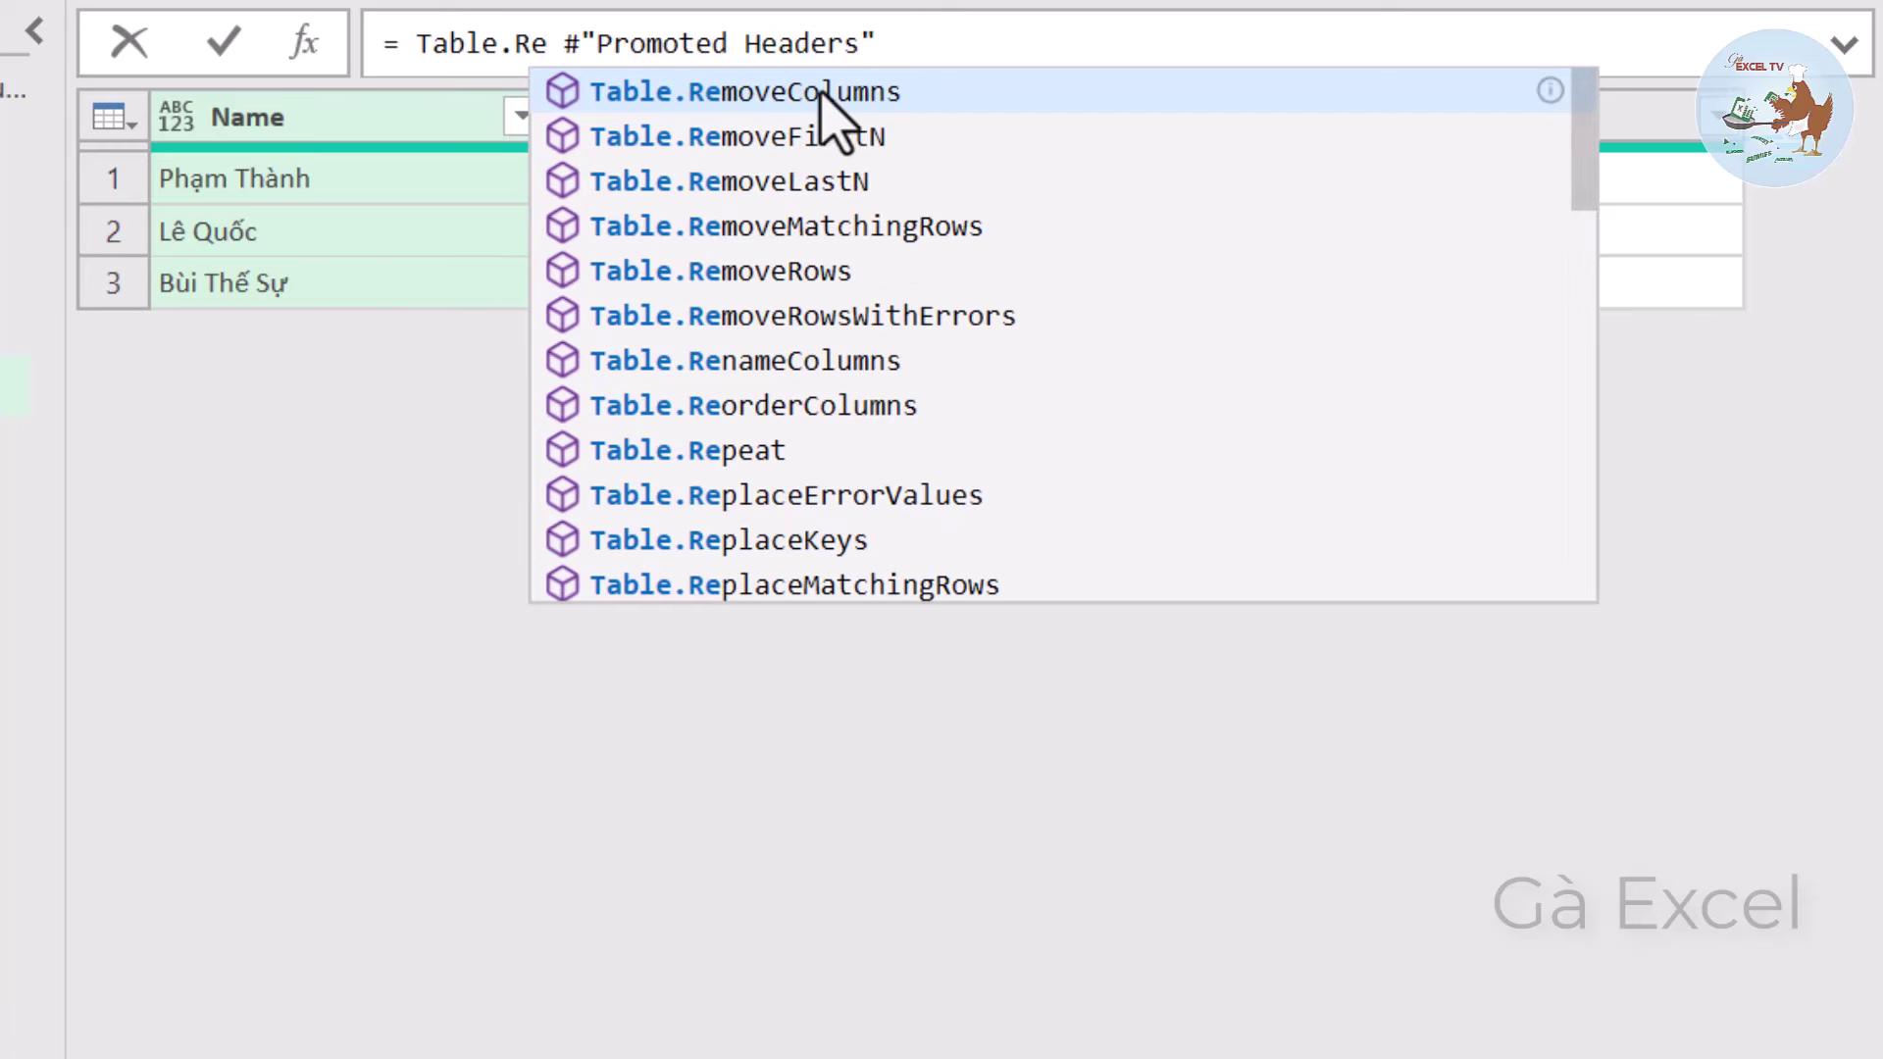
text(nam)
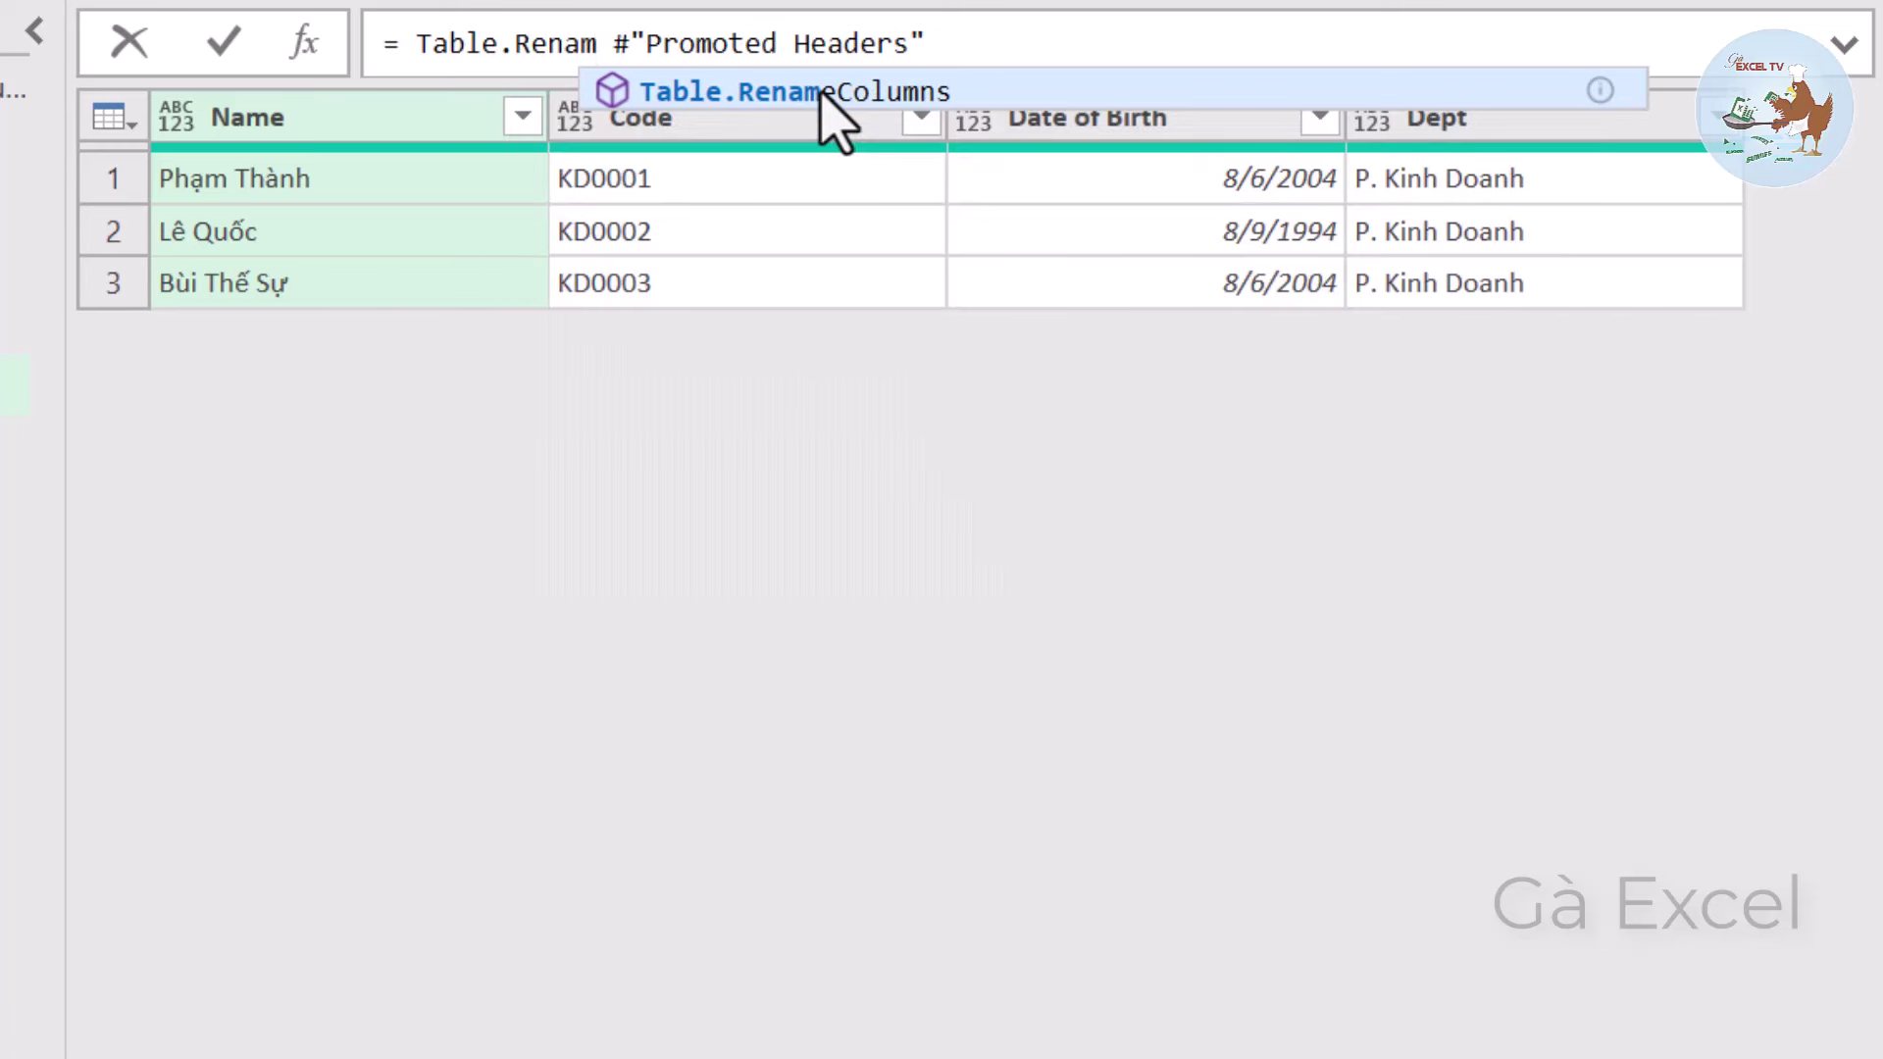
key(Escape)
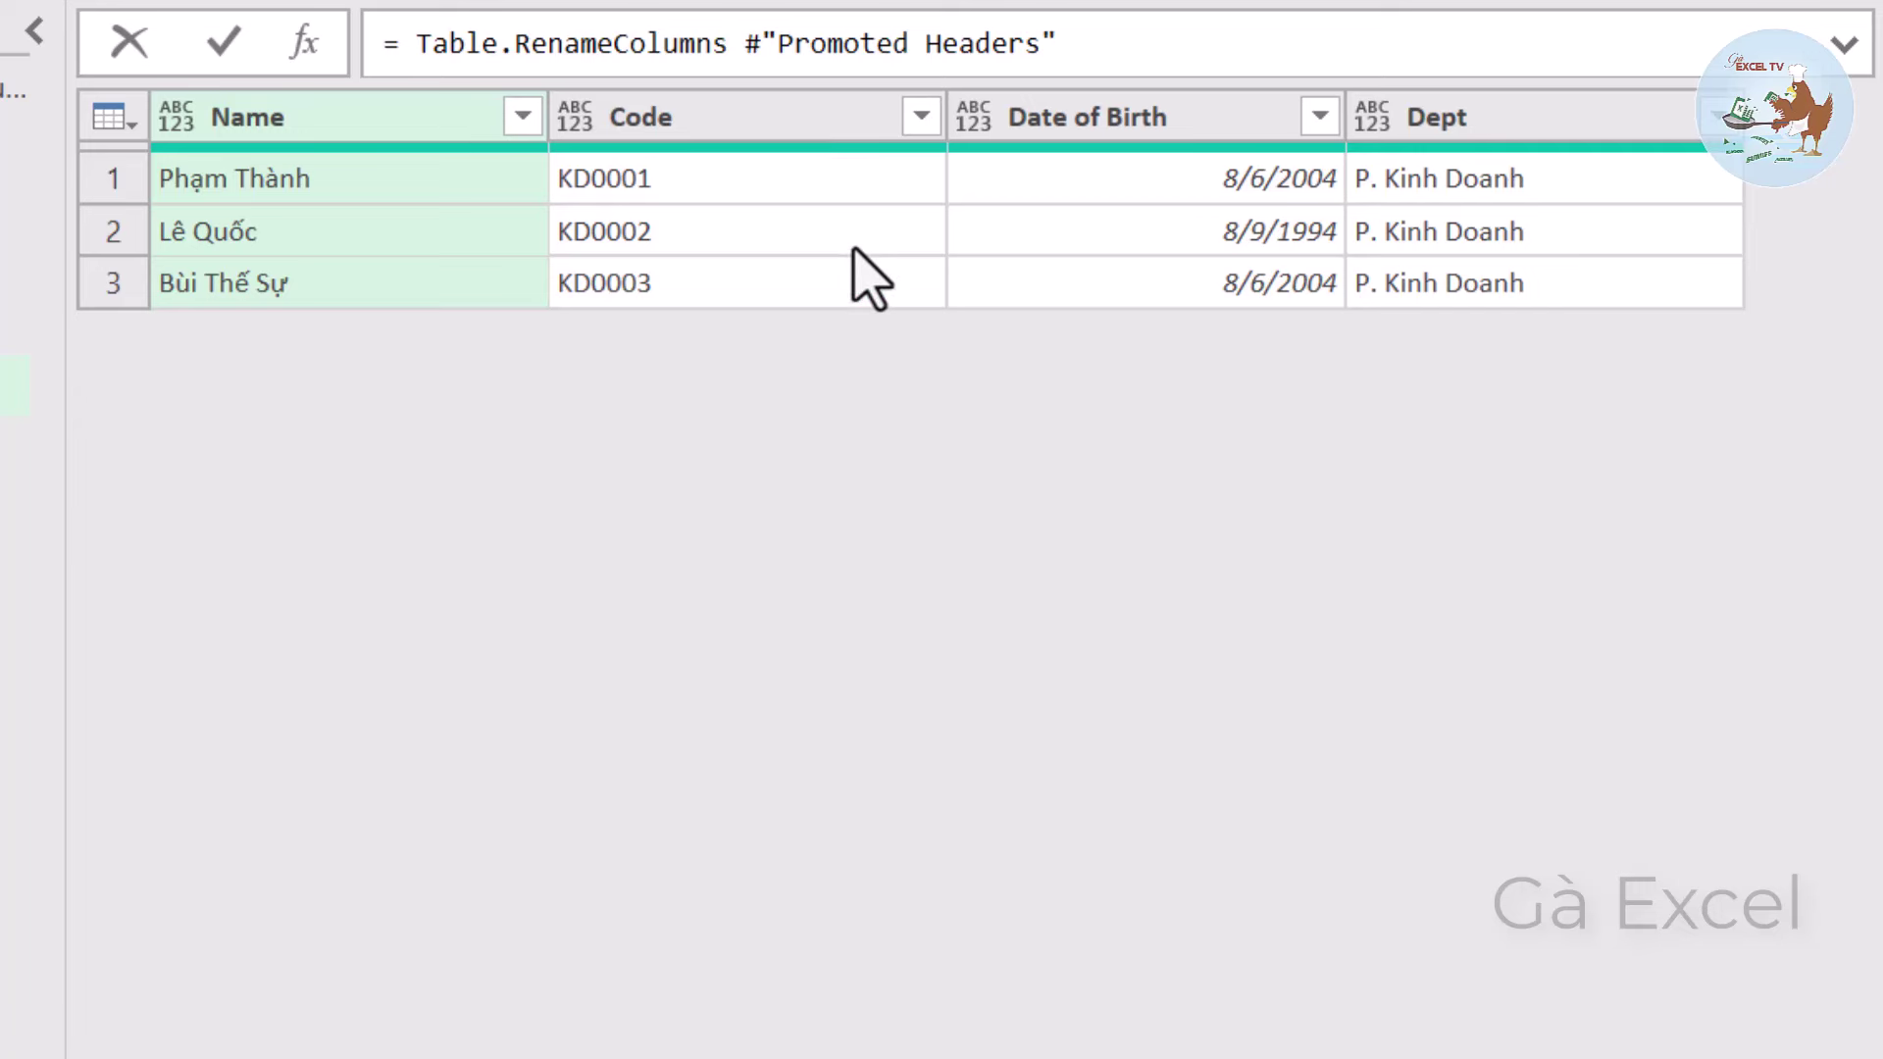
text(()
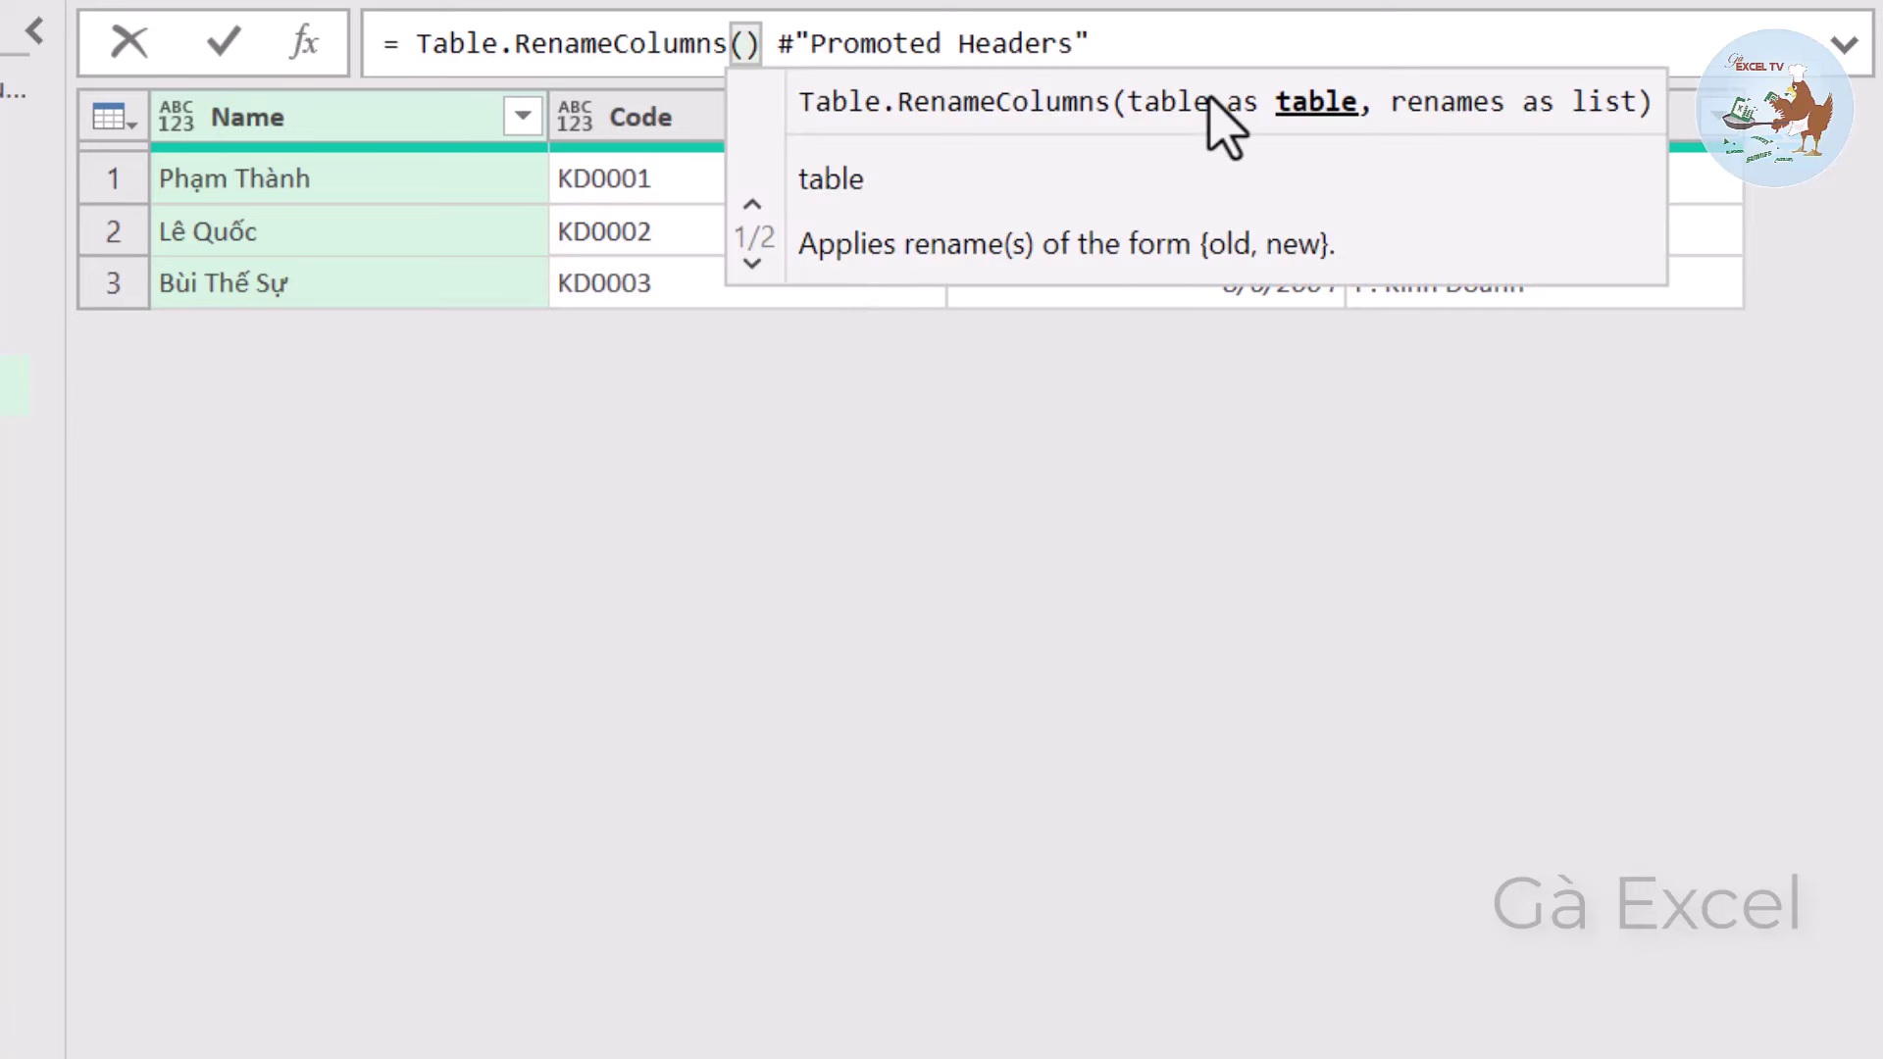
key(Delete)
key(Delete)
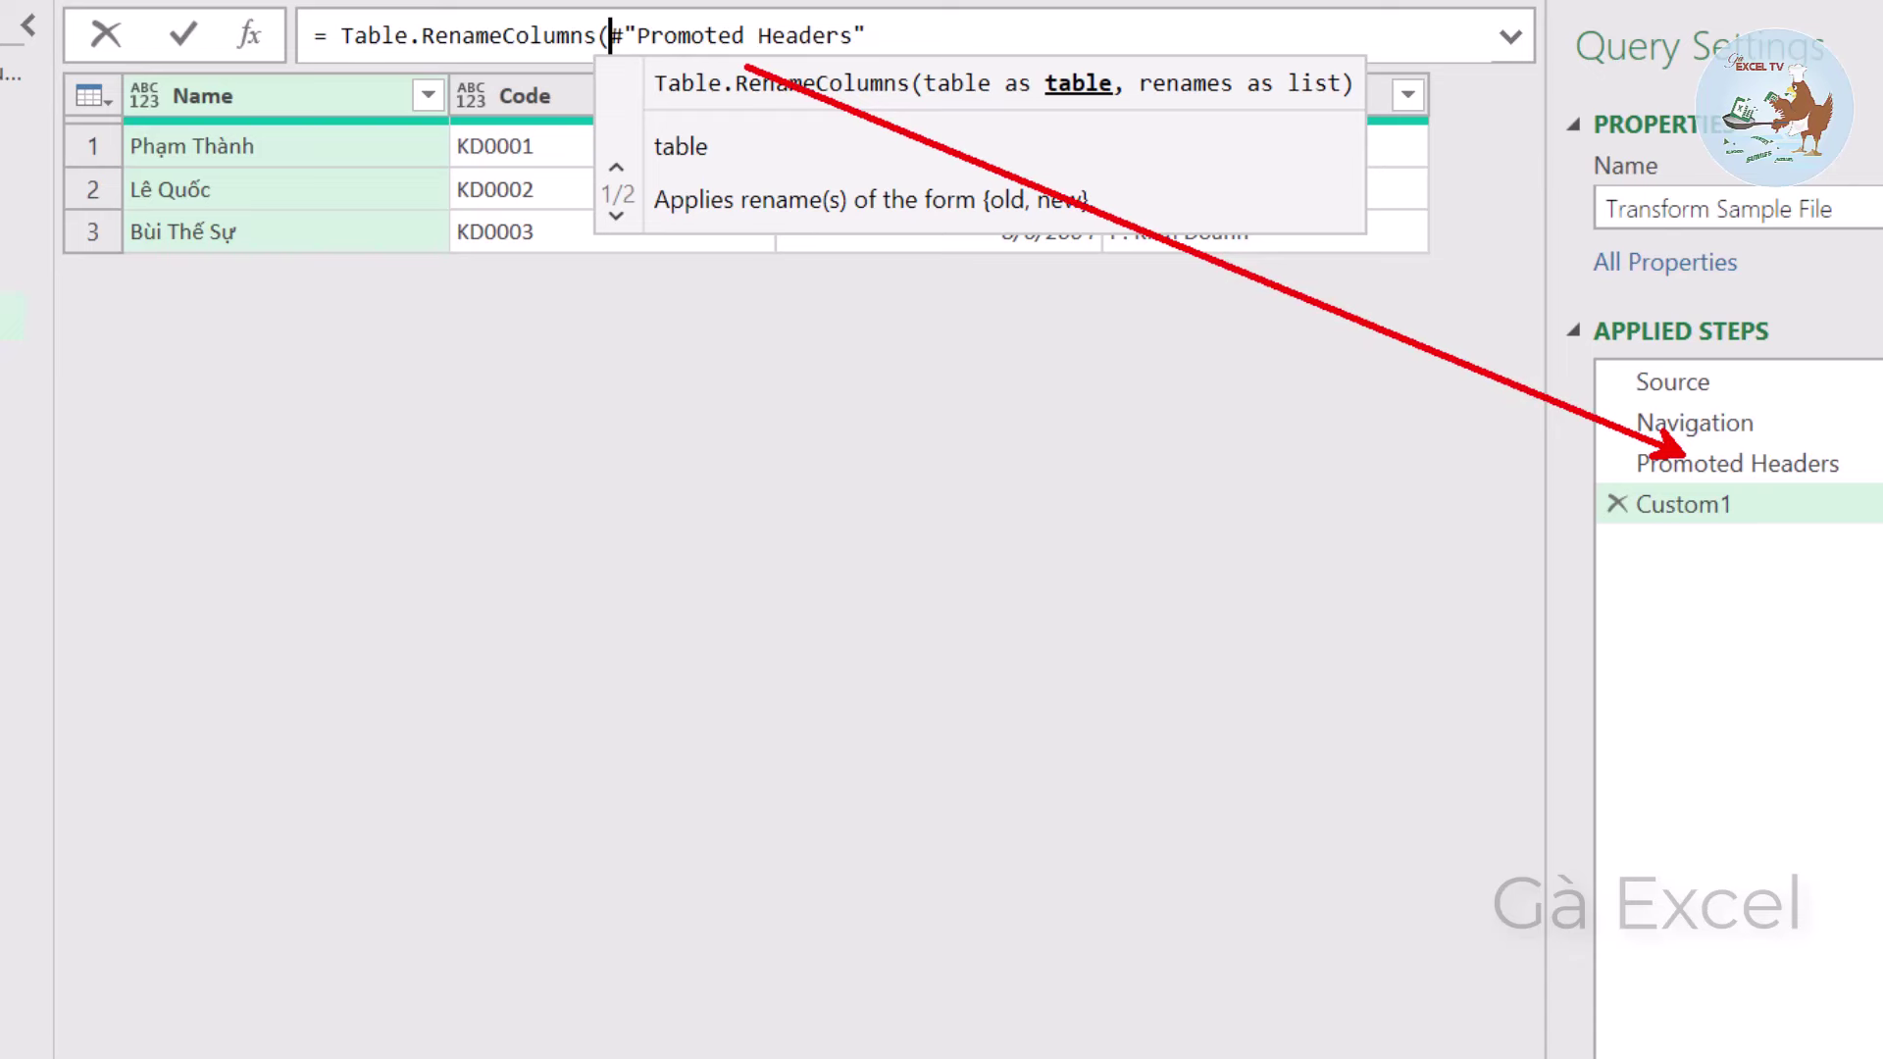
key(Return)
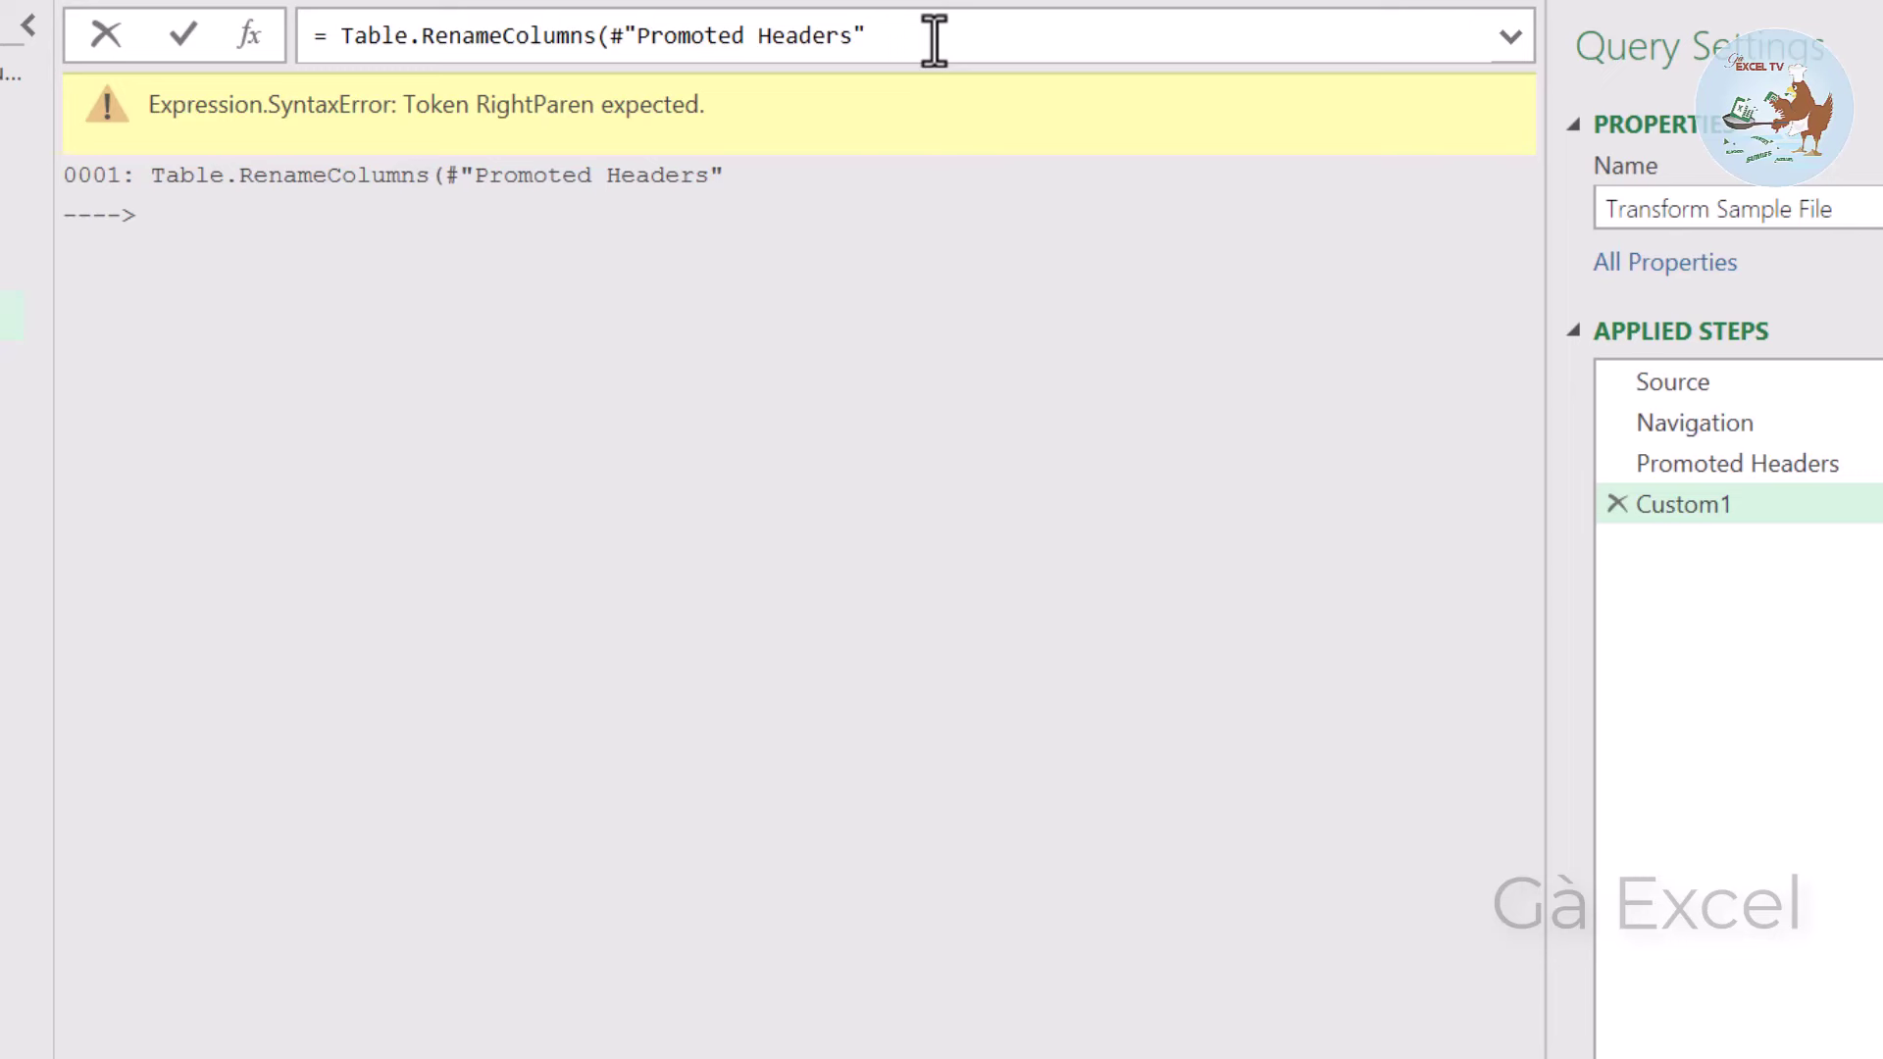
text(,)
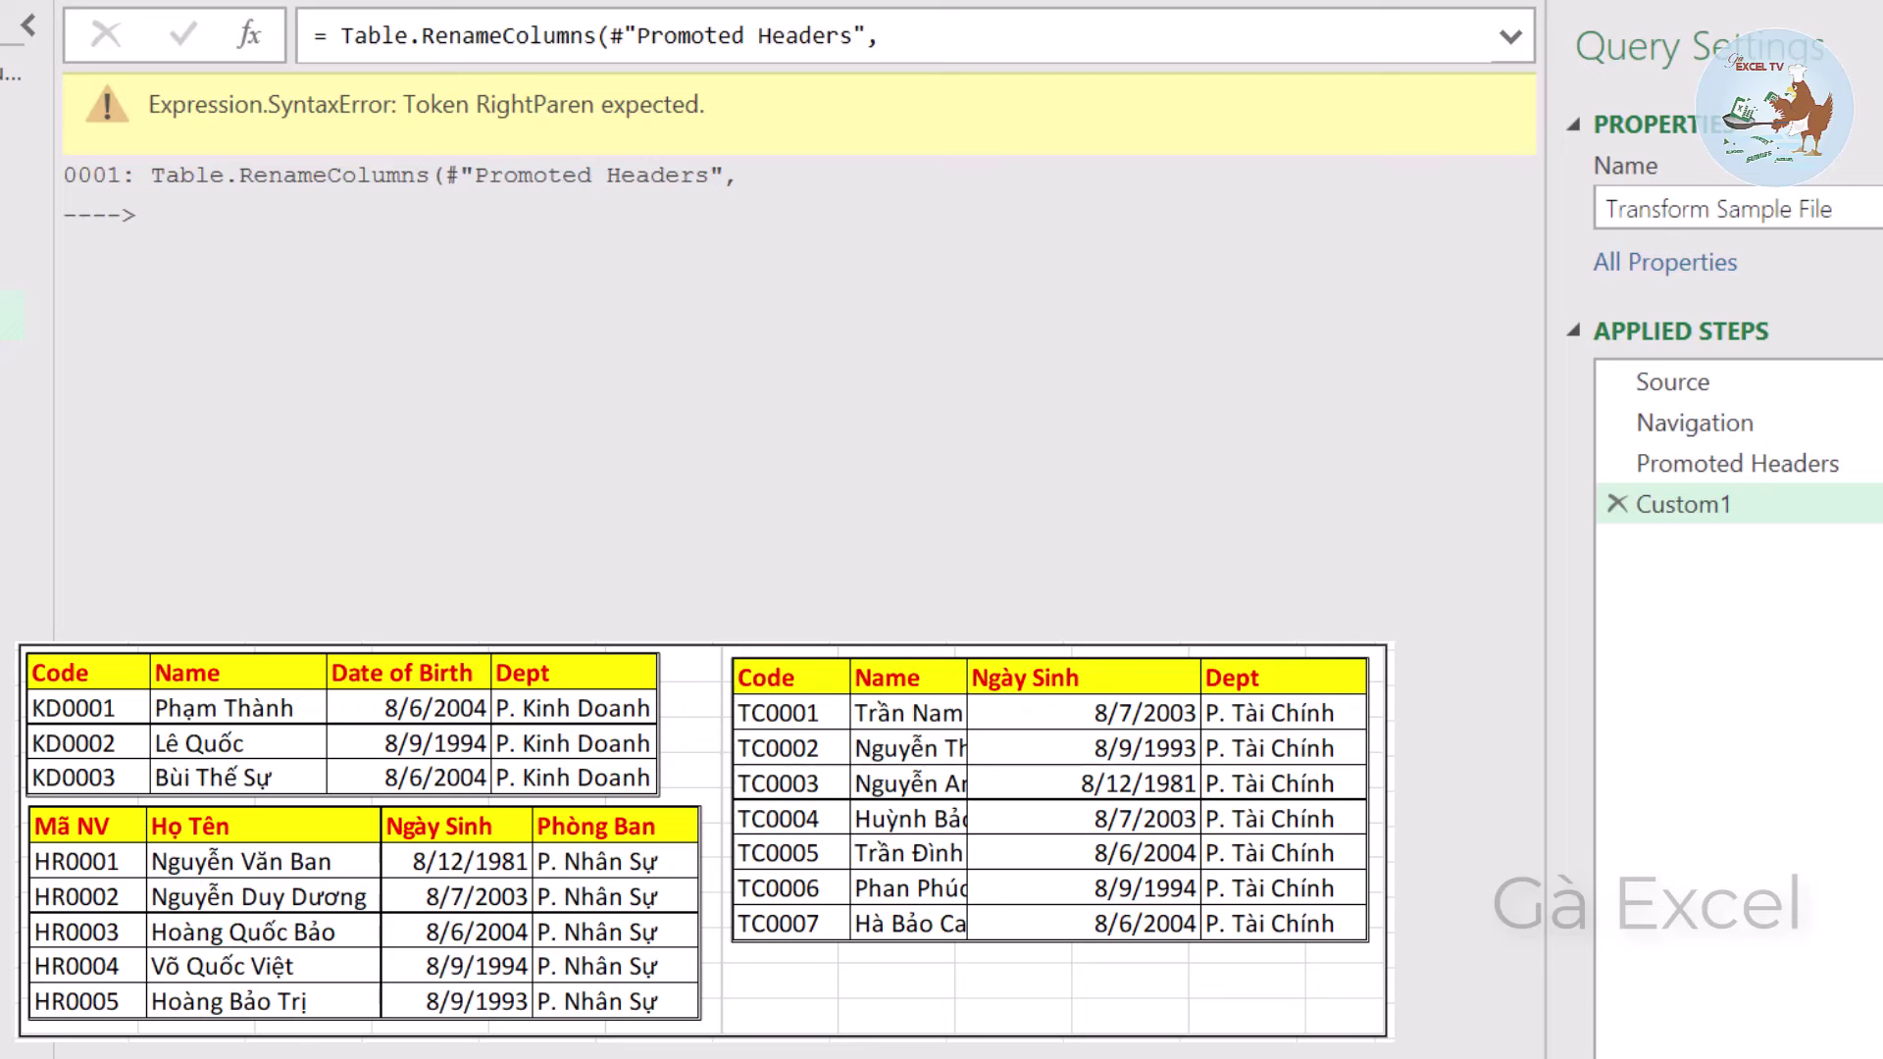
Open the rename list with {{"Code" in the Custom1 formula.
click(1084, 39)
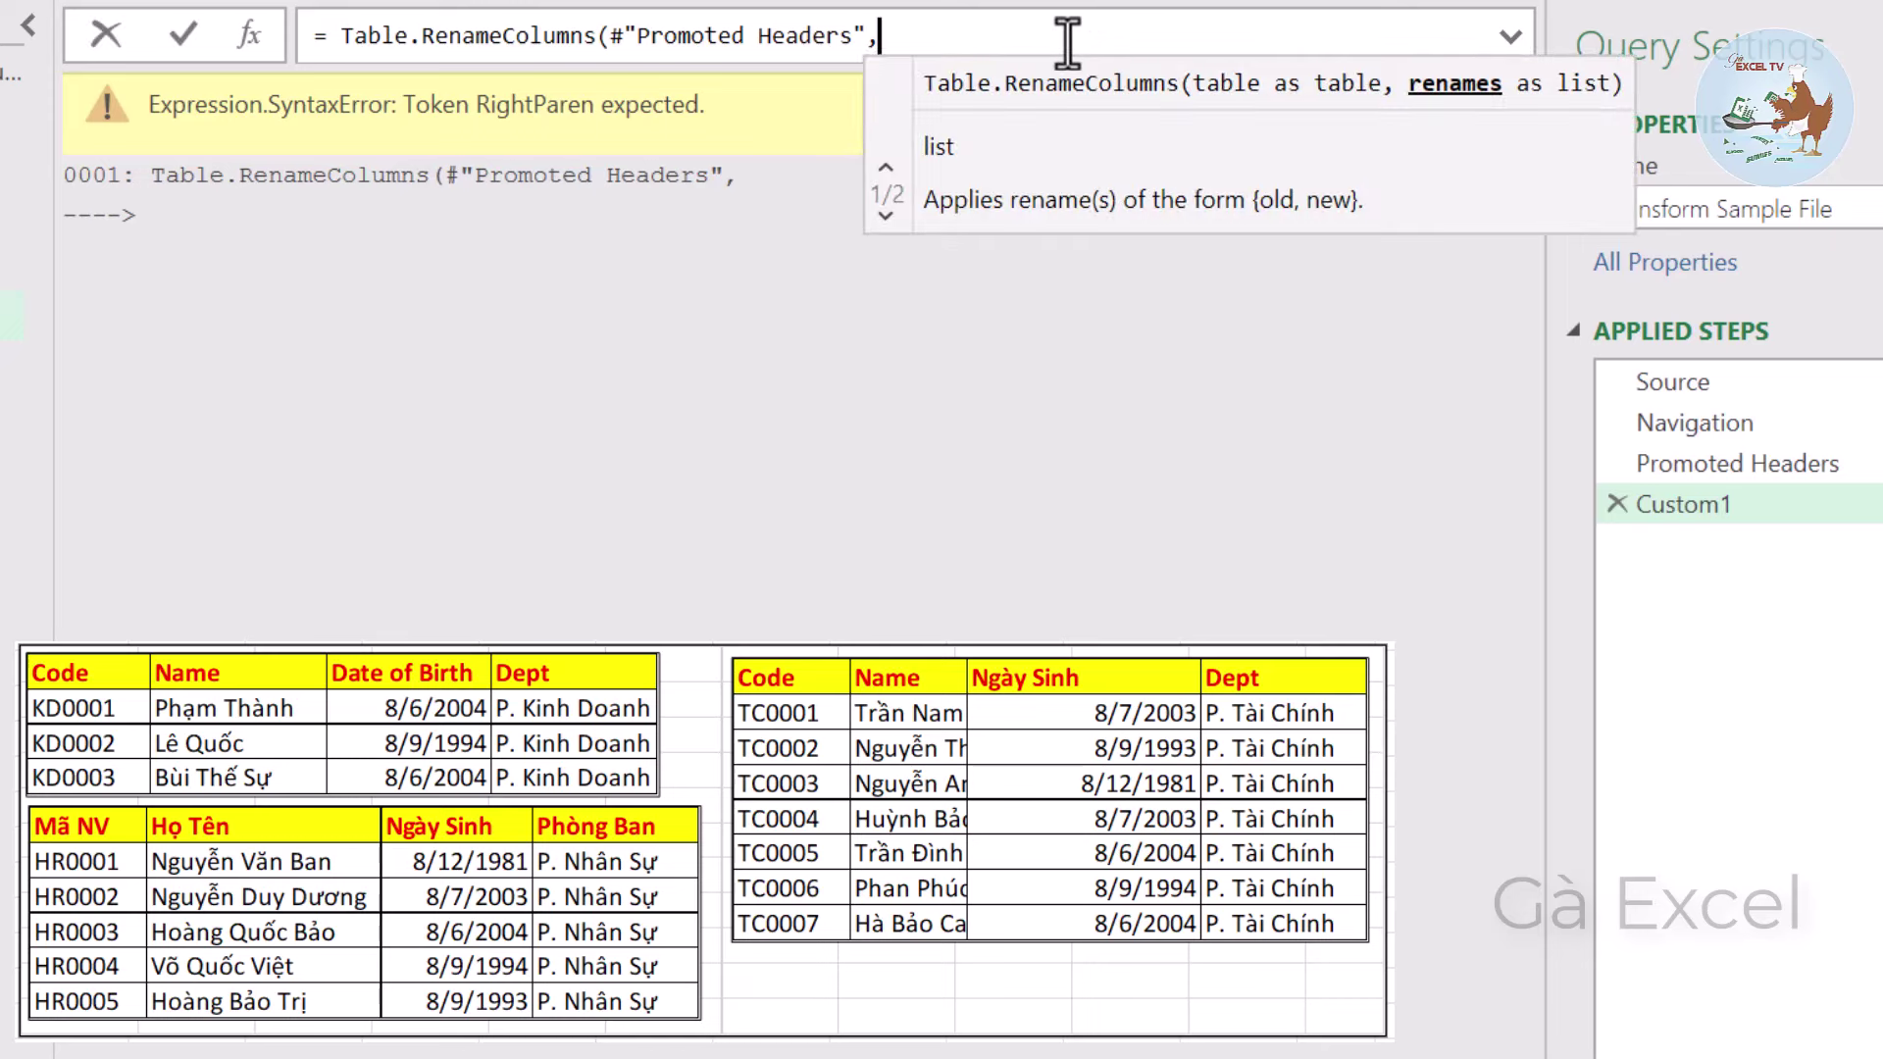
text({)
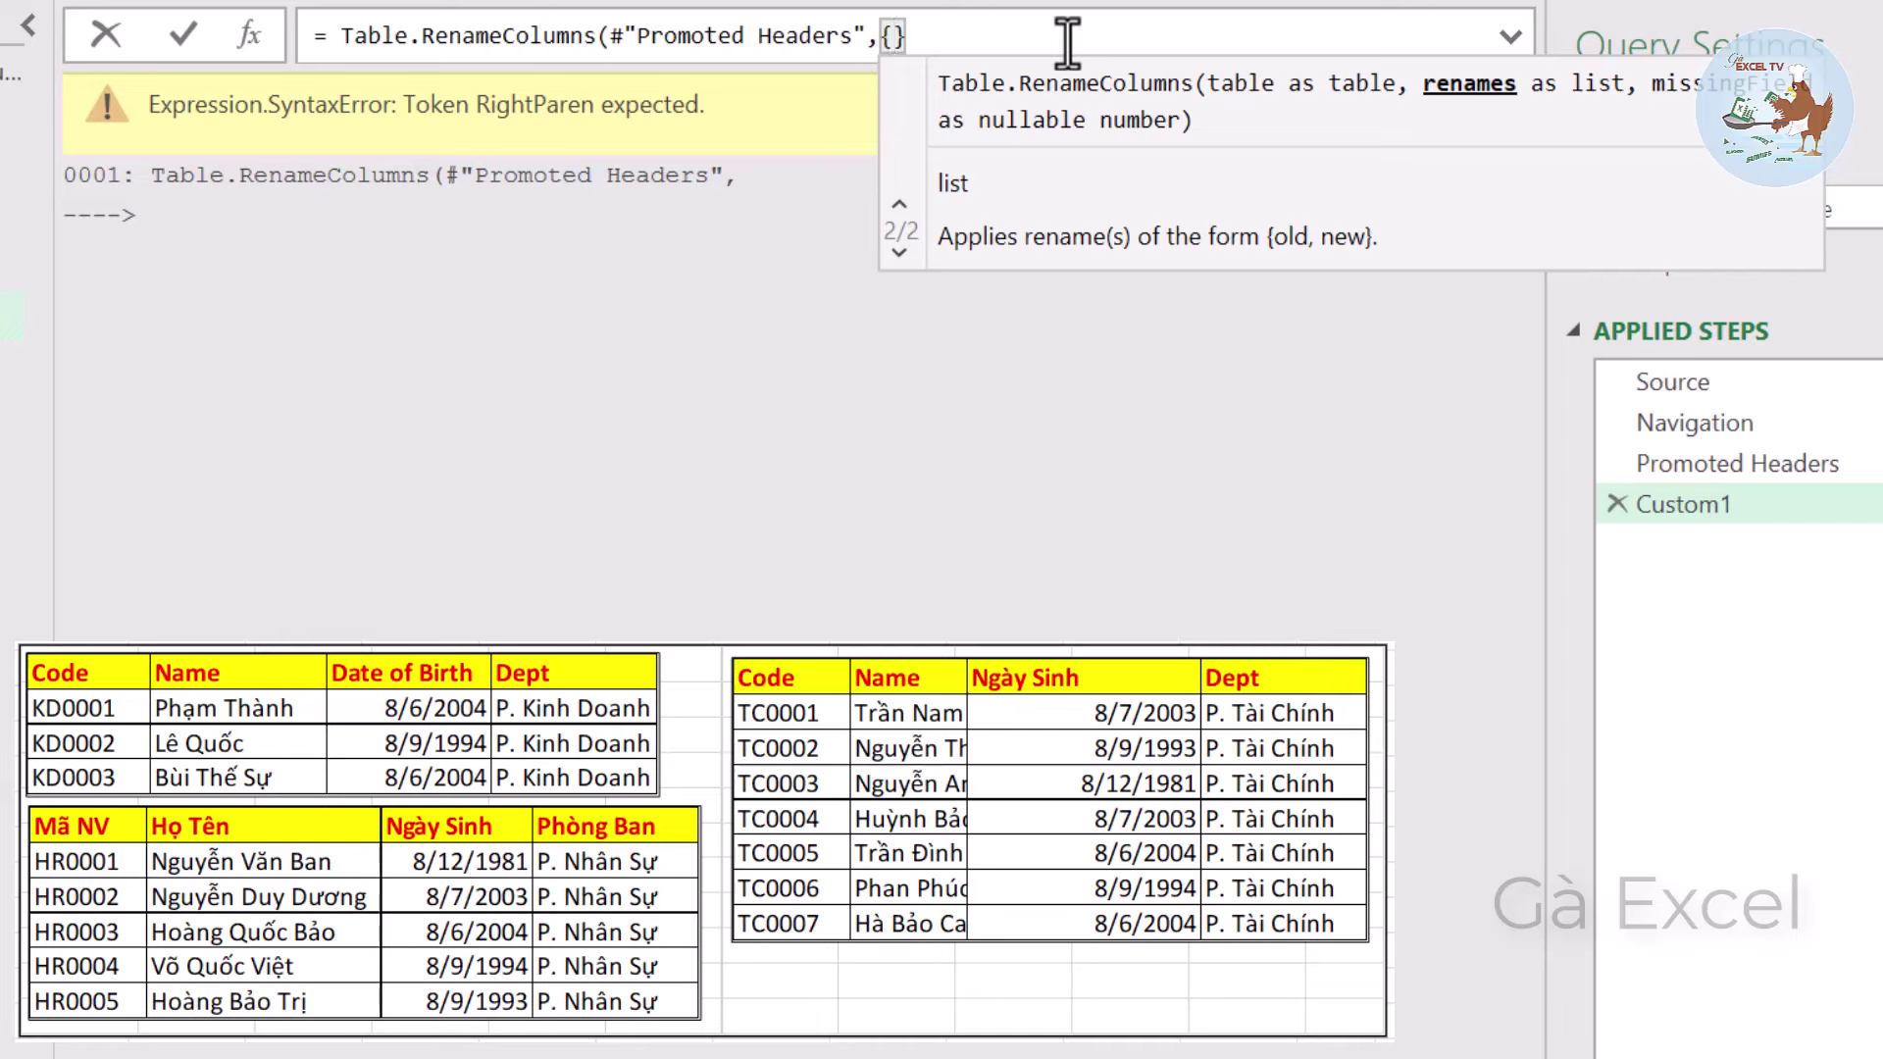
text({)
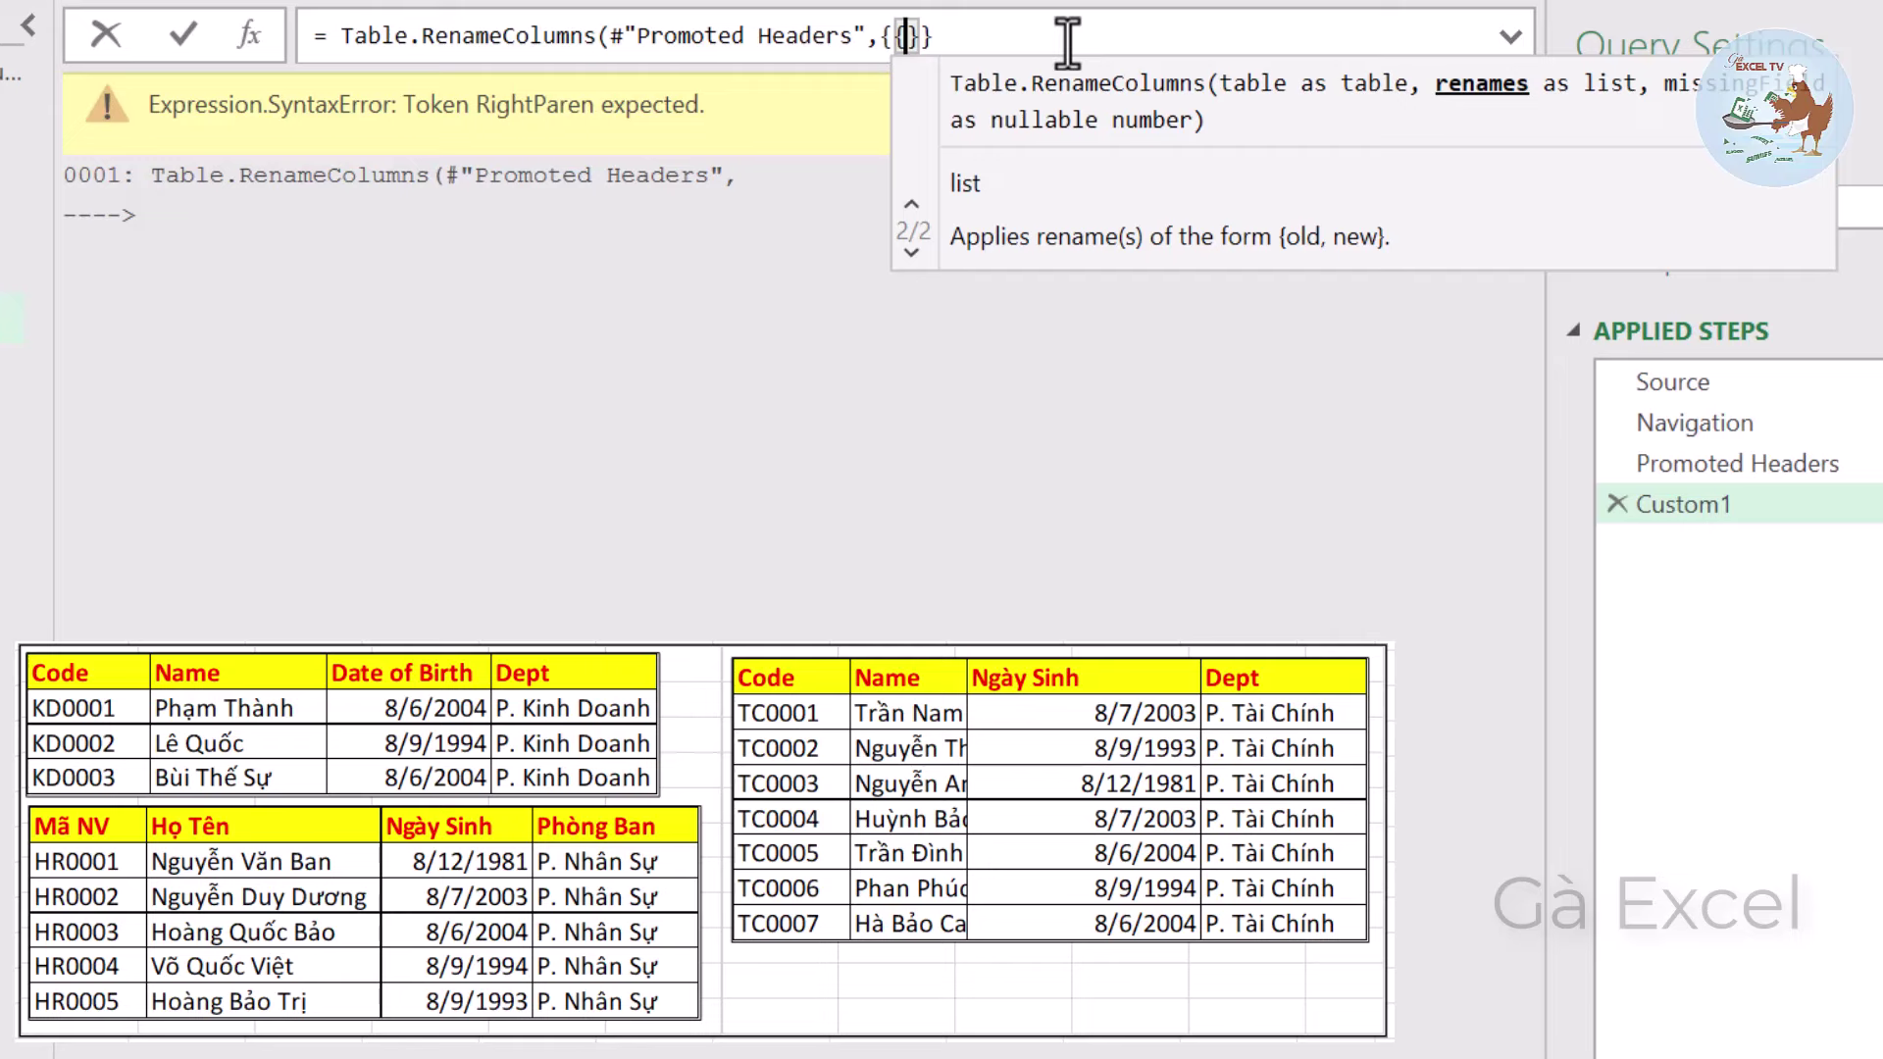
text(Co)
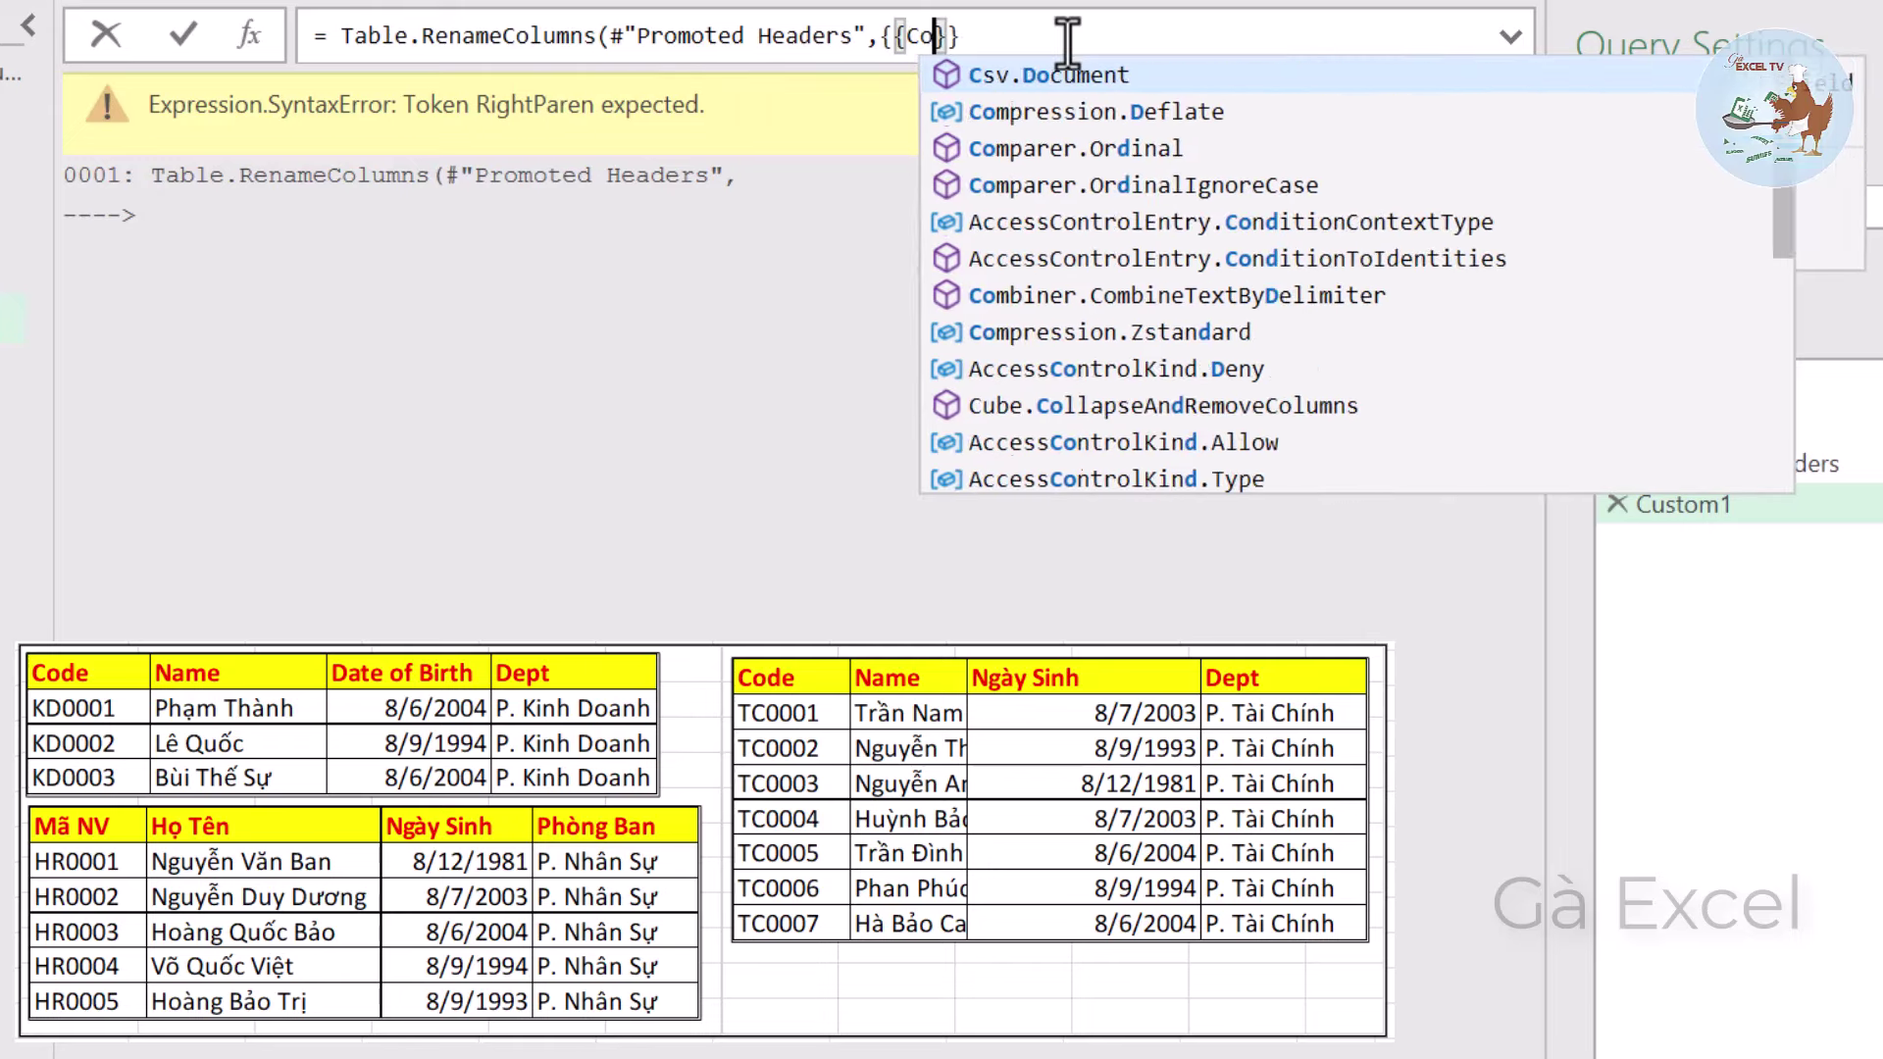
text(de)
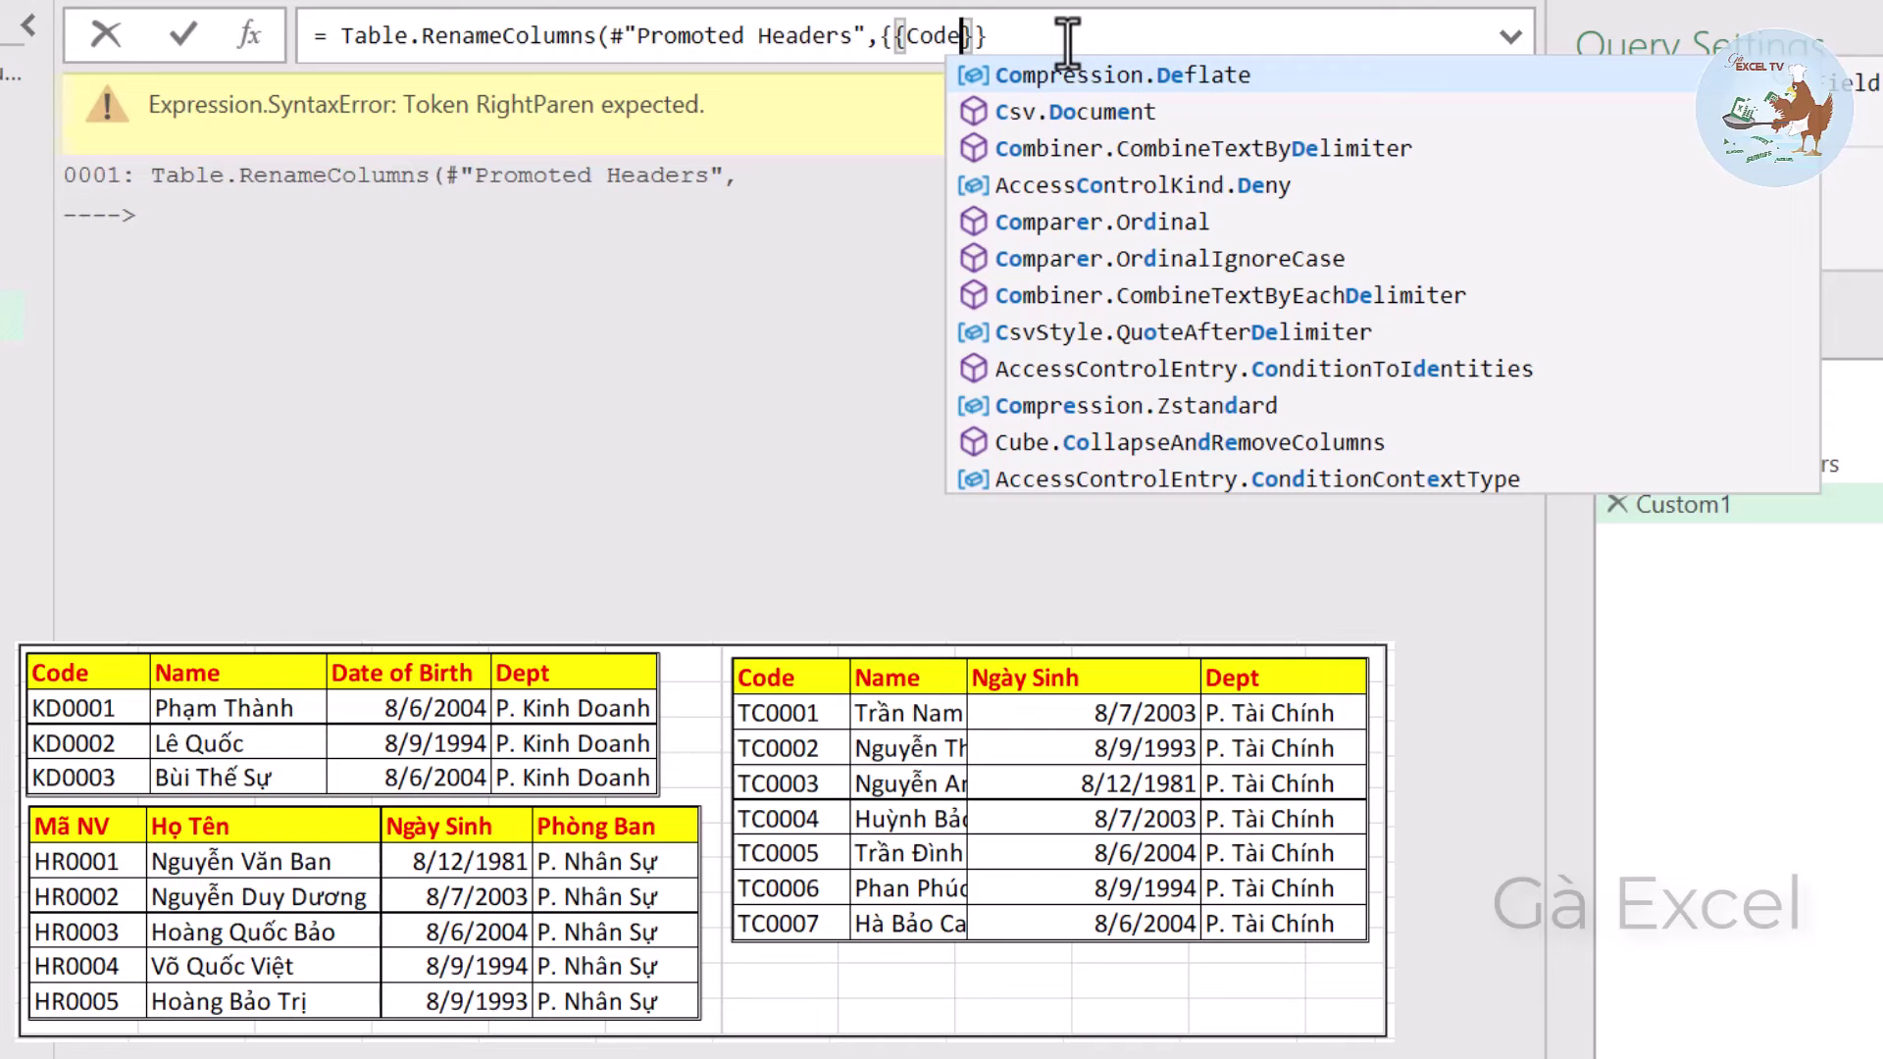
text(,)
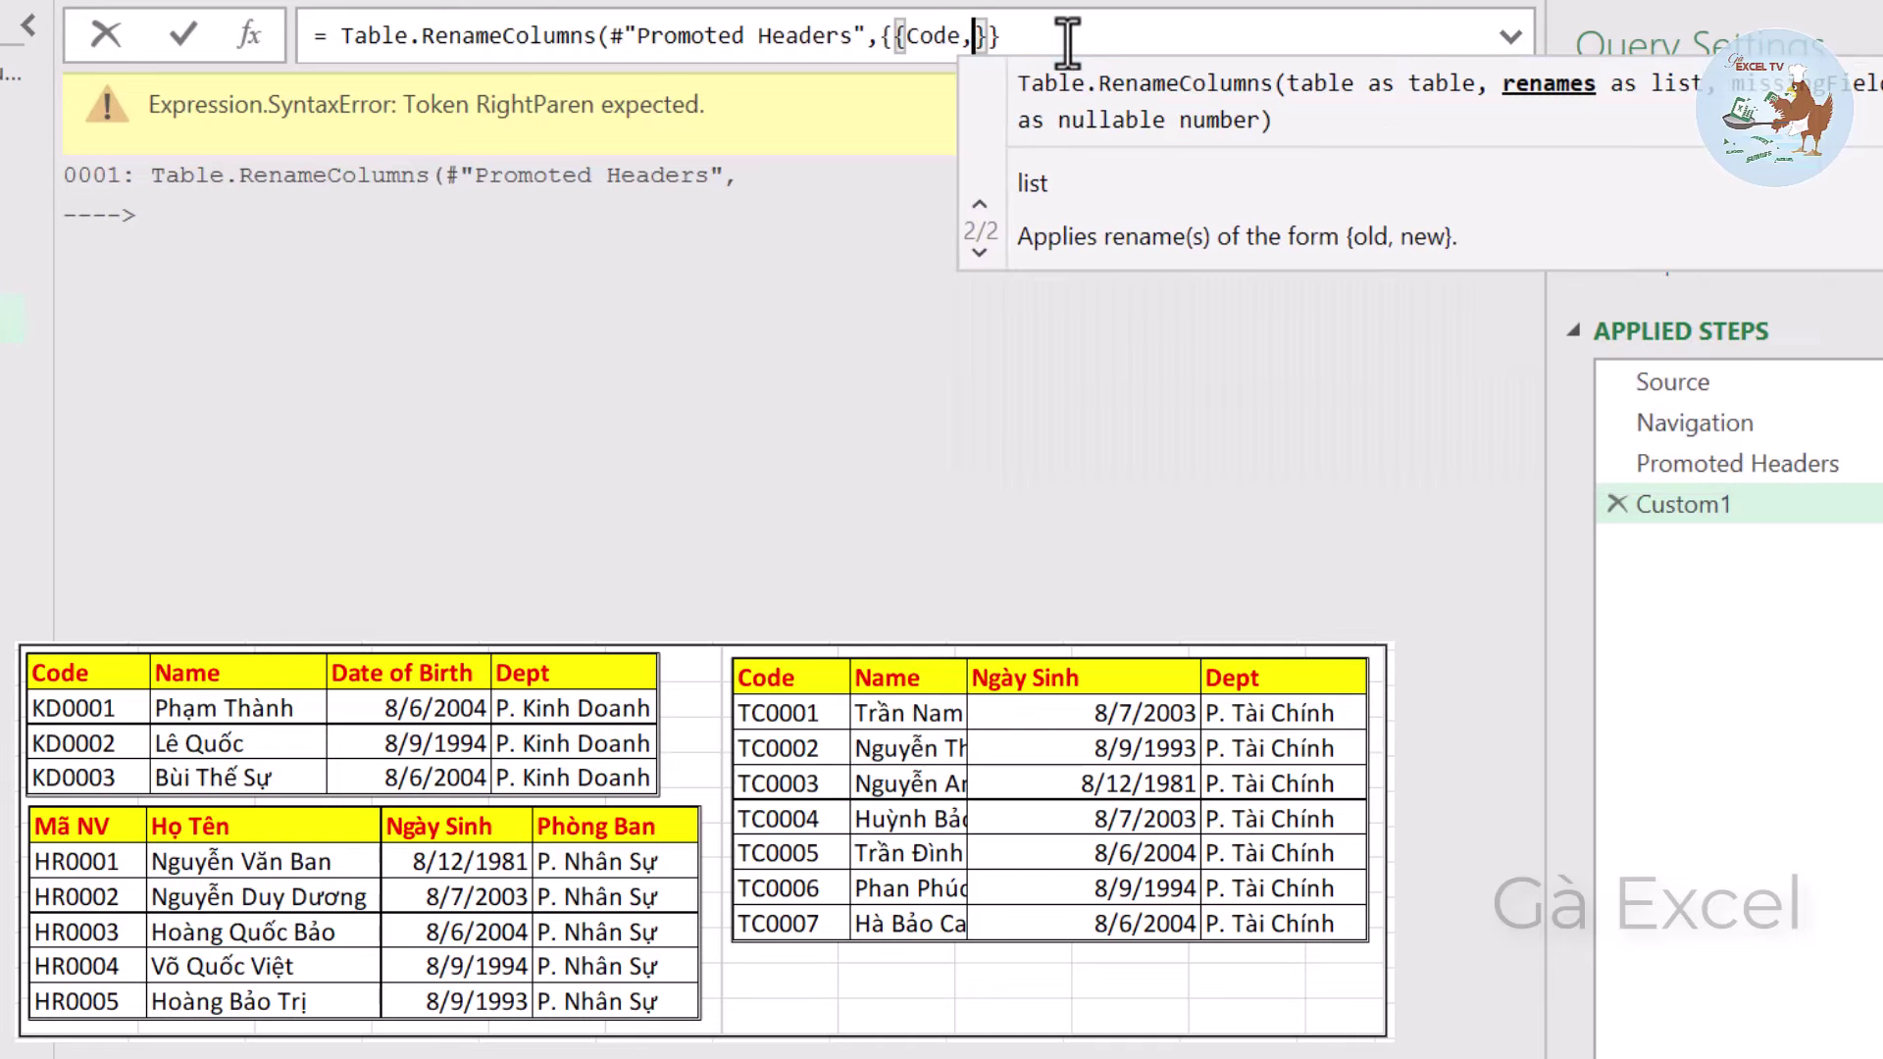
key(BackSpace)
key(BackSpace)
key(BackSpace)
key(BackSpace)
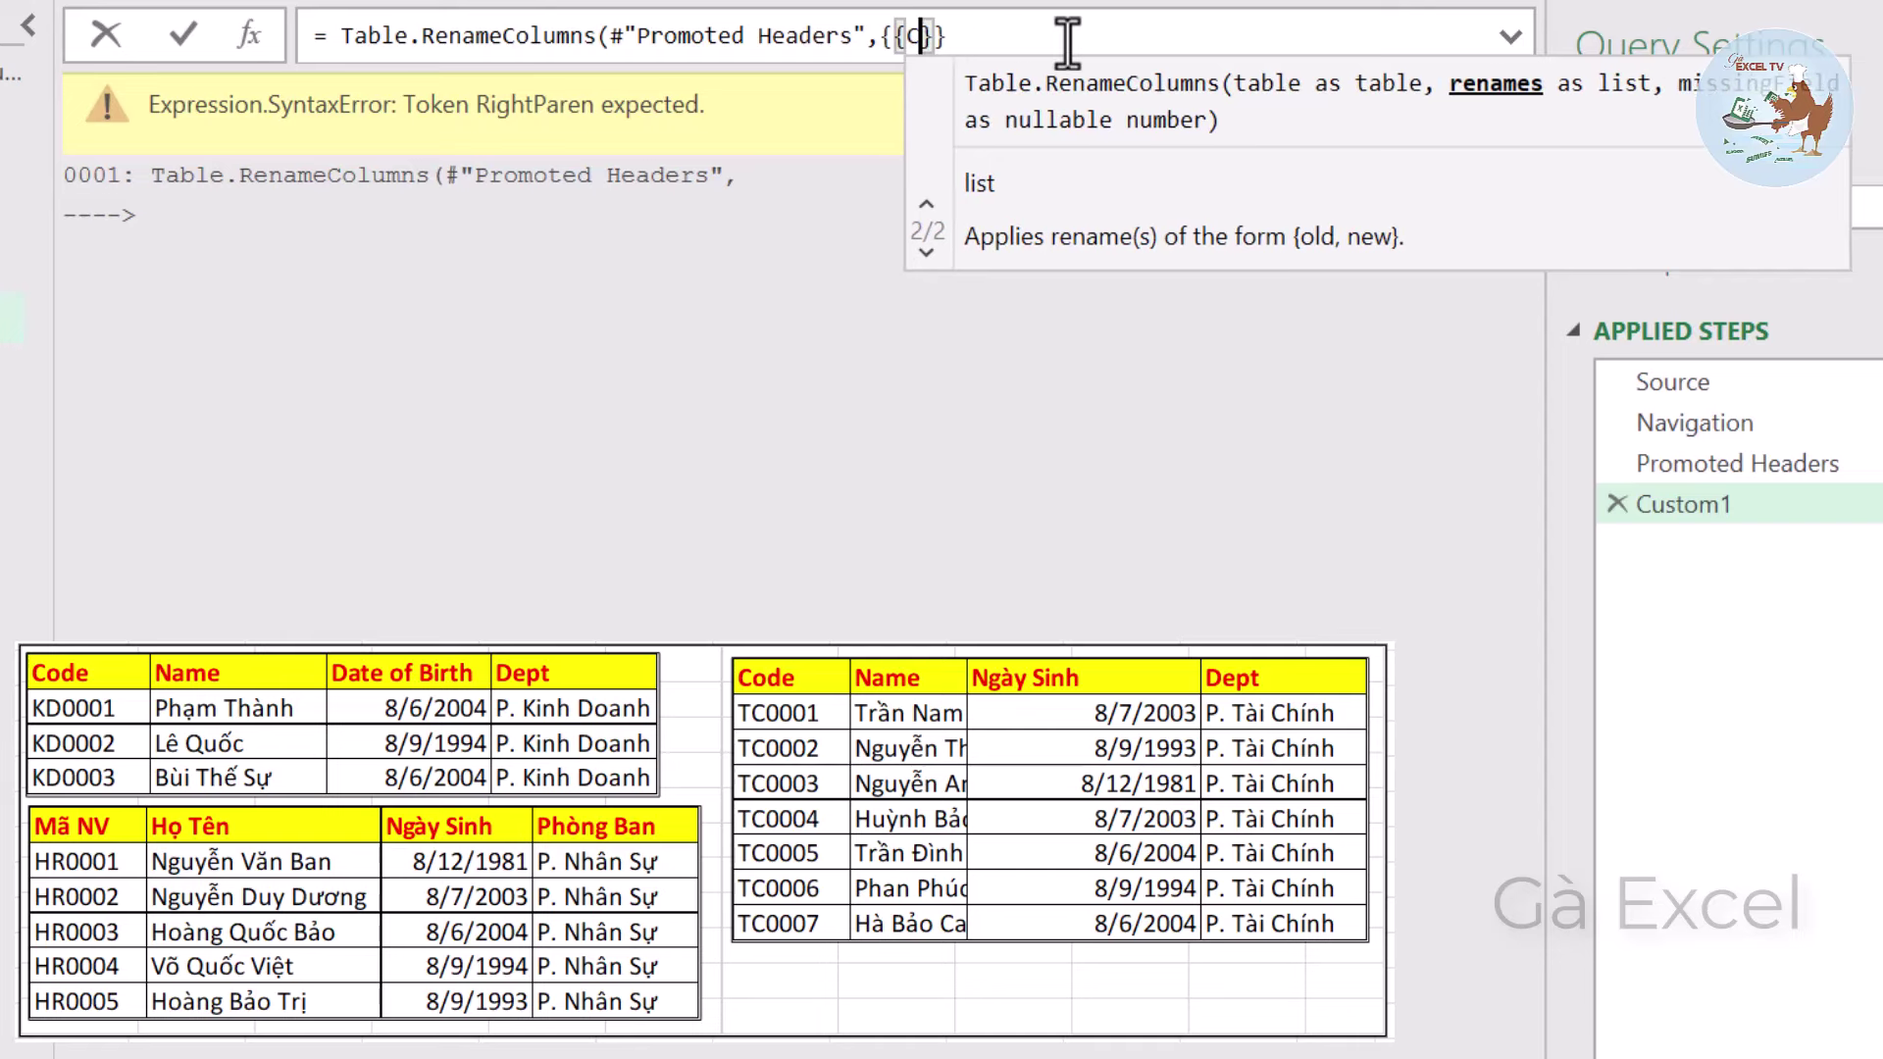
key(BackSpace)
text("Co)
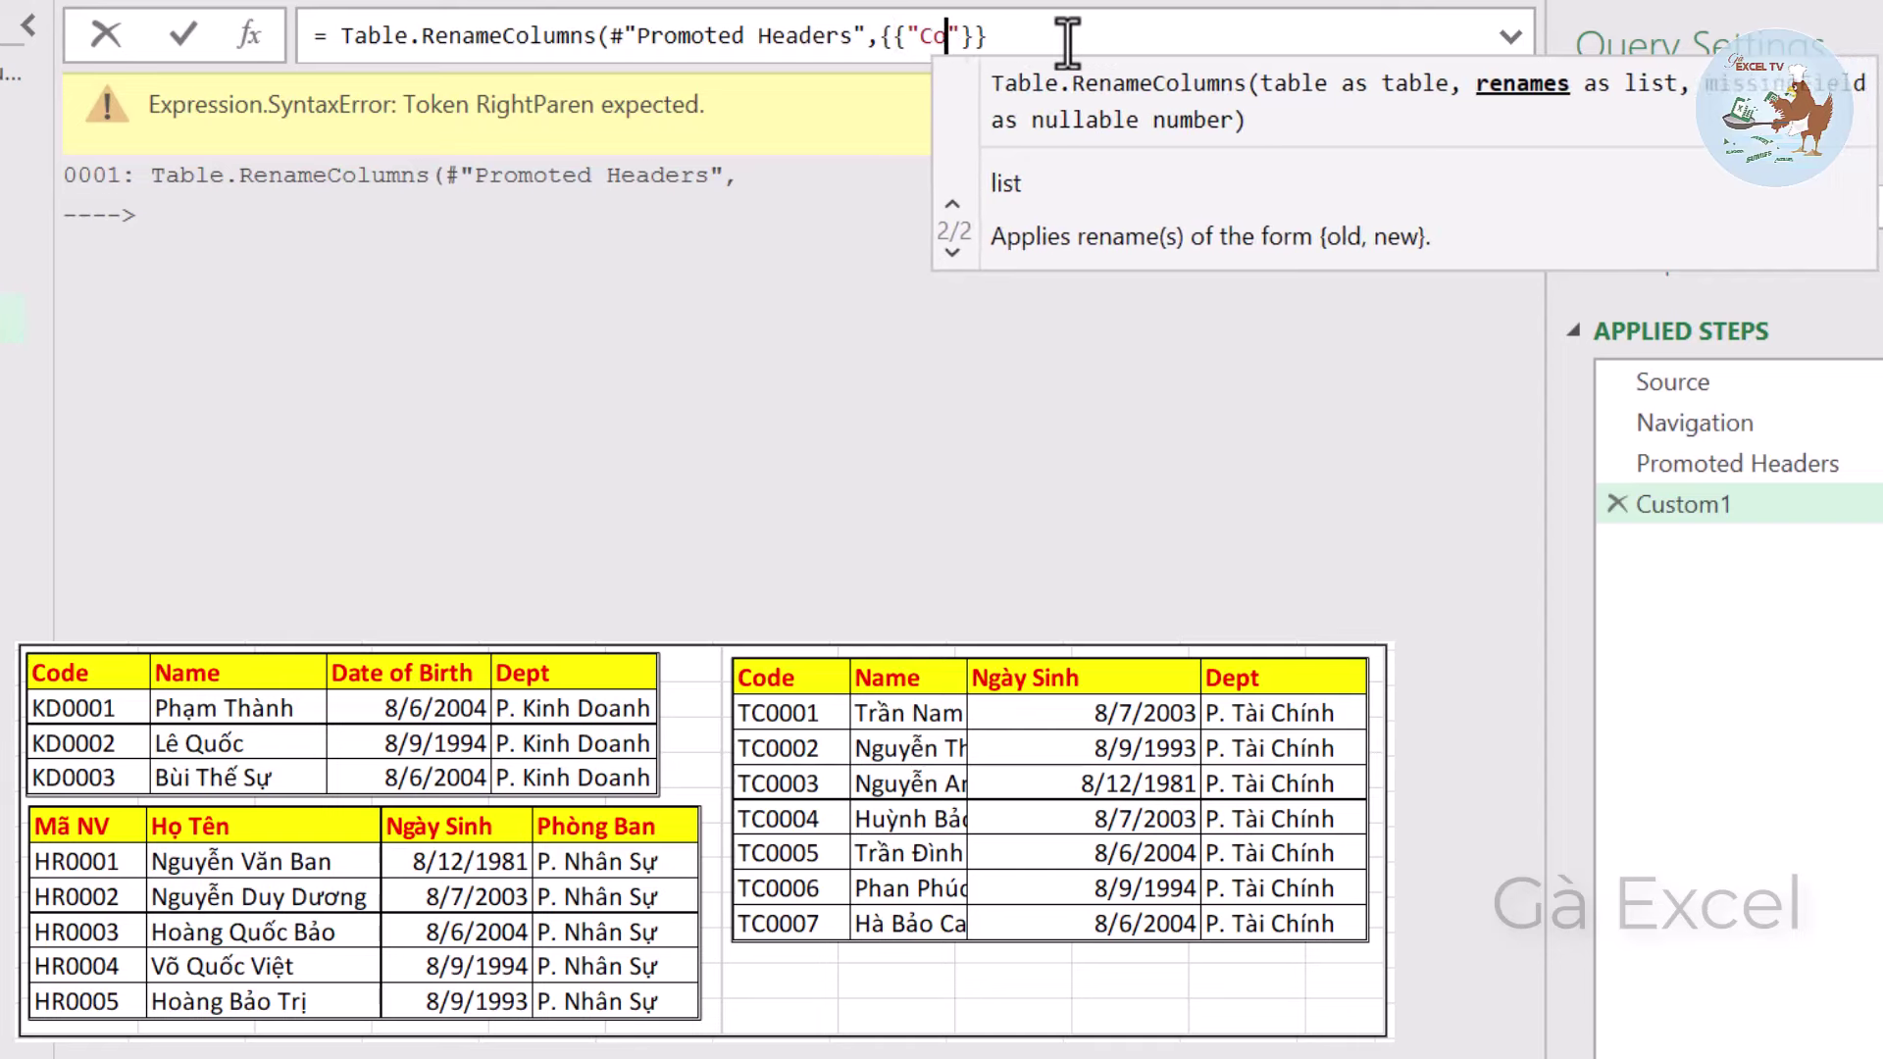
text(de")
key(Right)
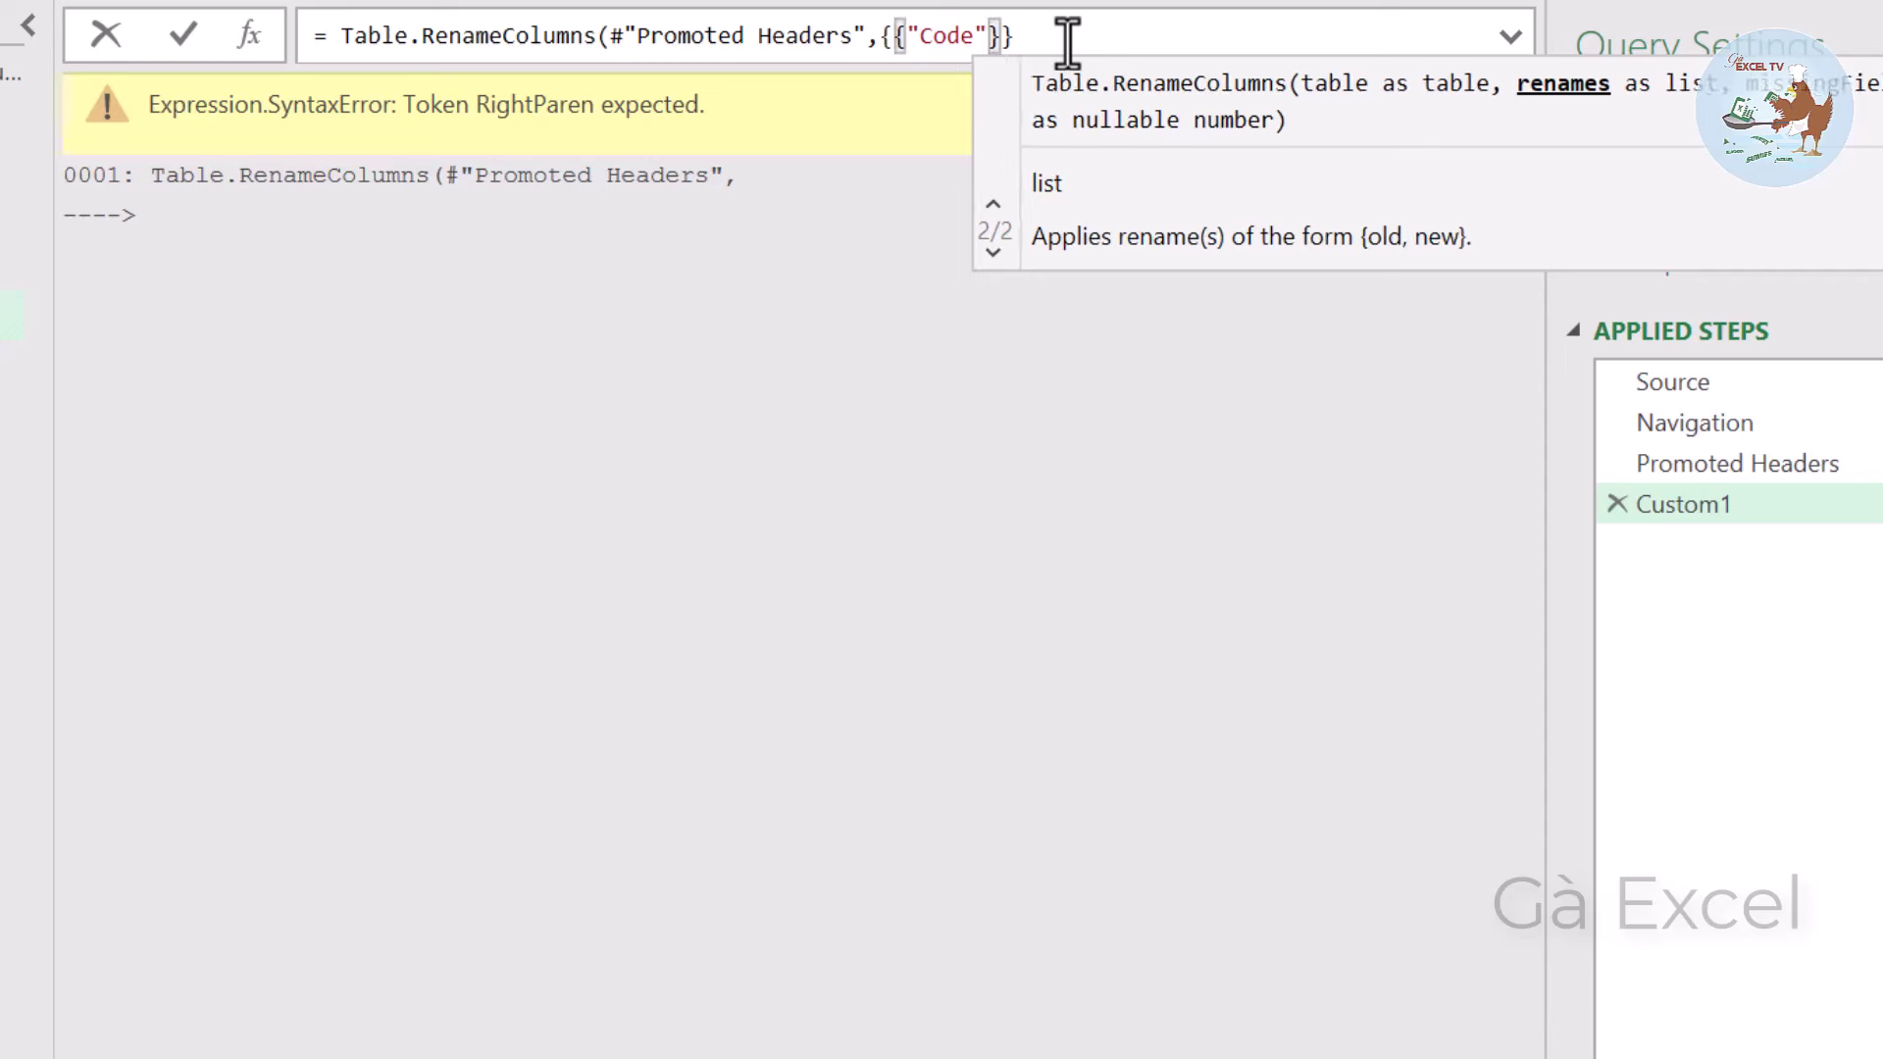
Complete the first rename pair as {"Code","Mã NV"} and add a separating comma.
text(,"")
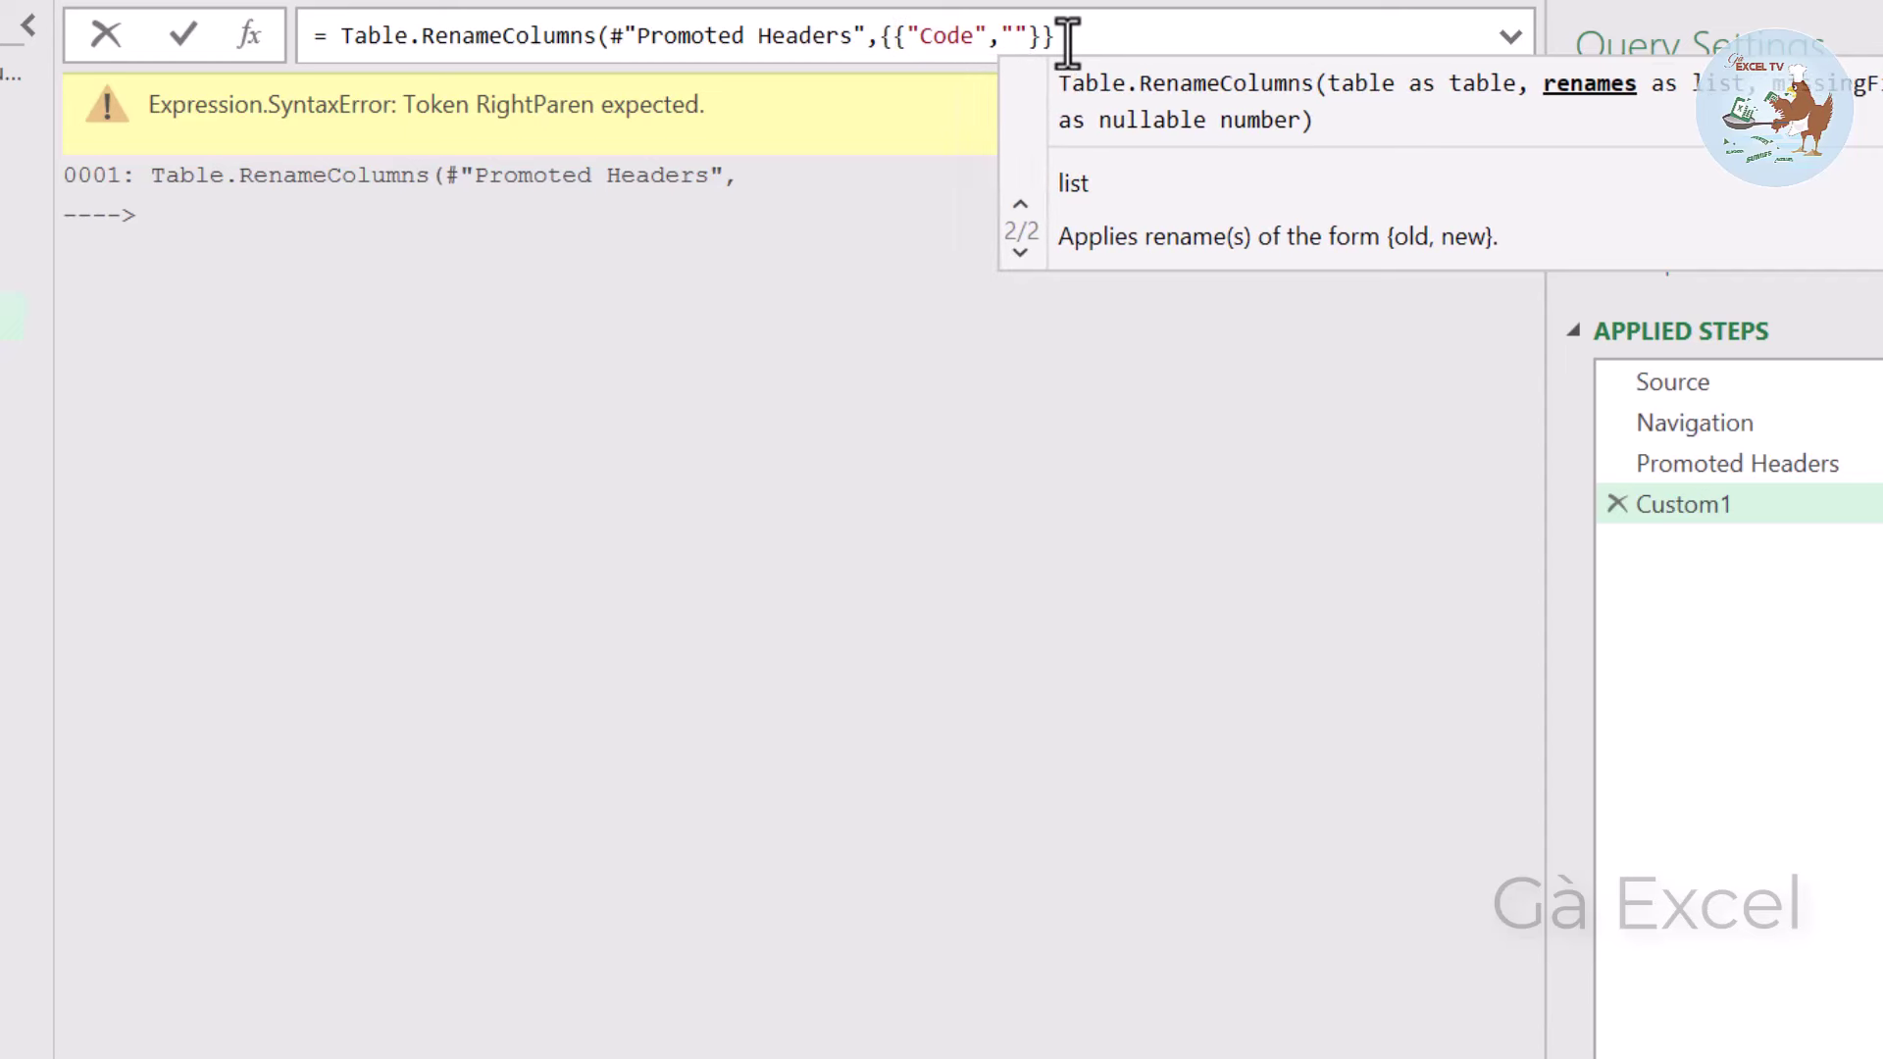
text(Ma)
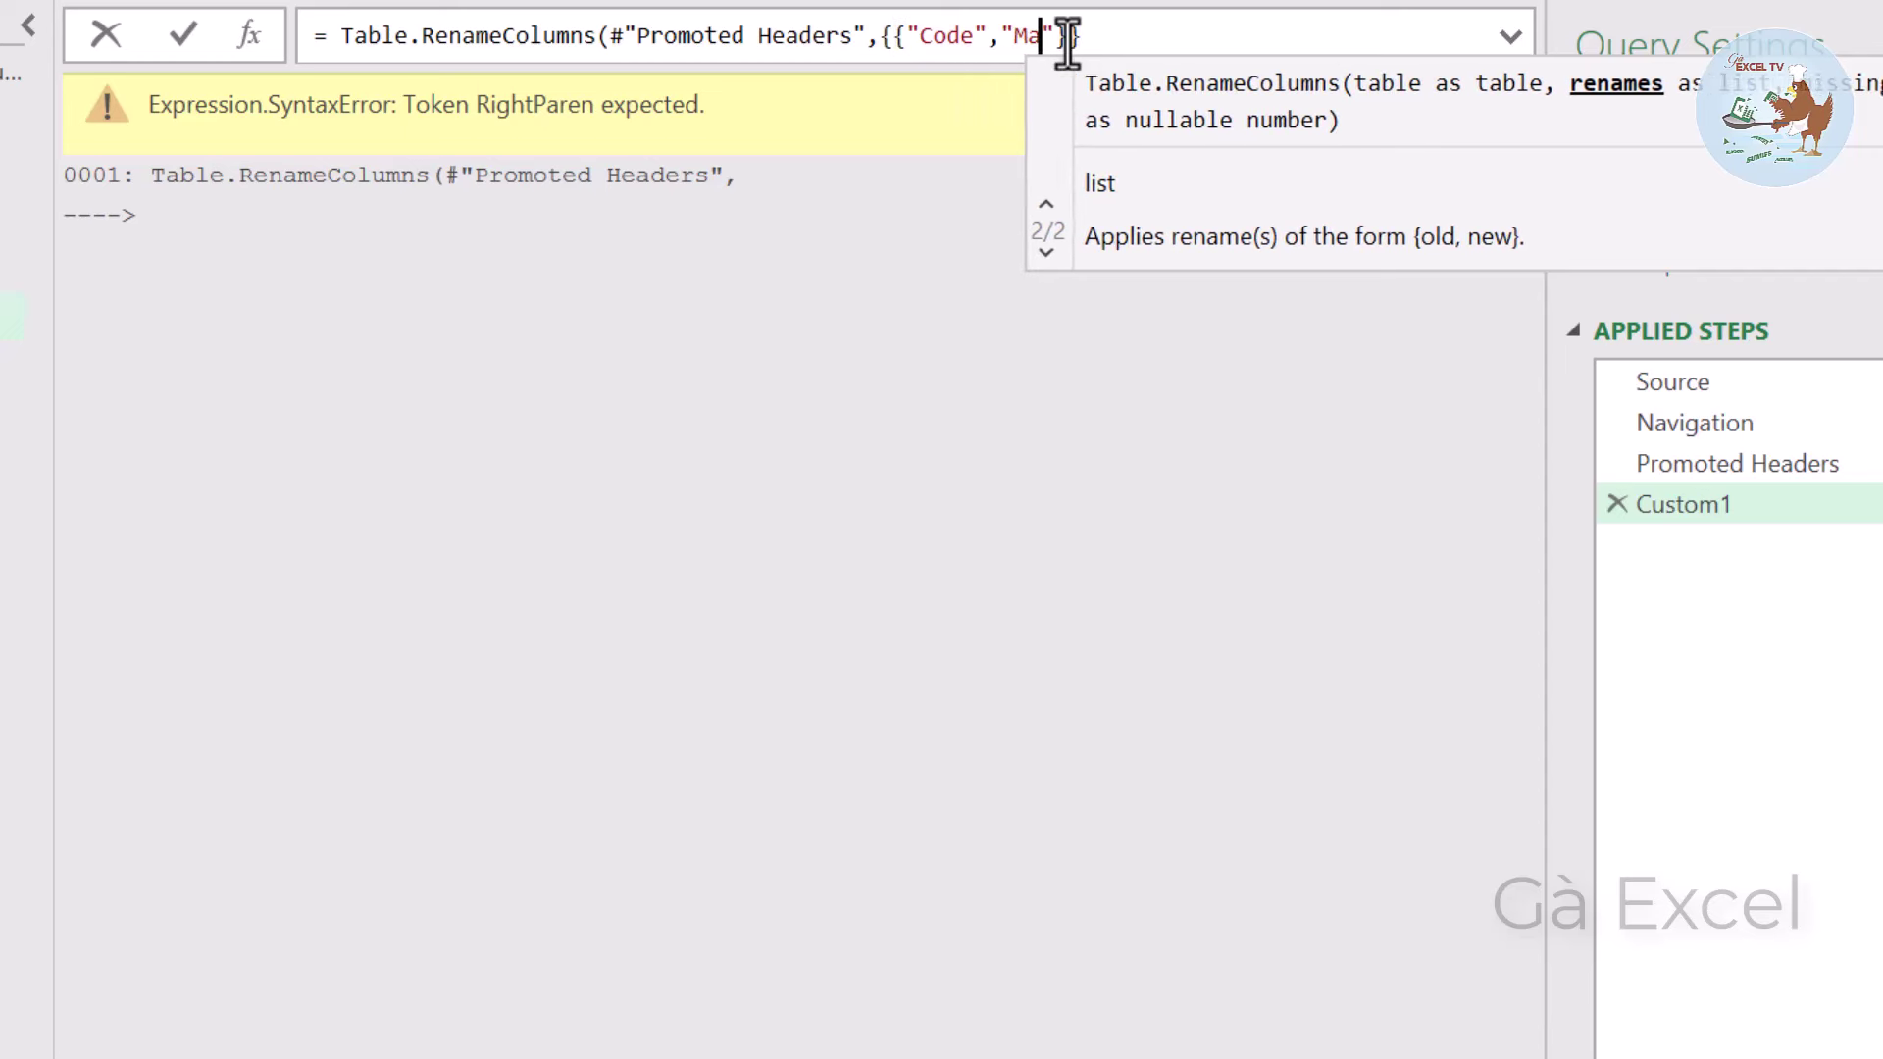
text(s)
key(BackSpace)
key(BackSpace)
text(ã)
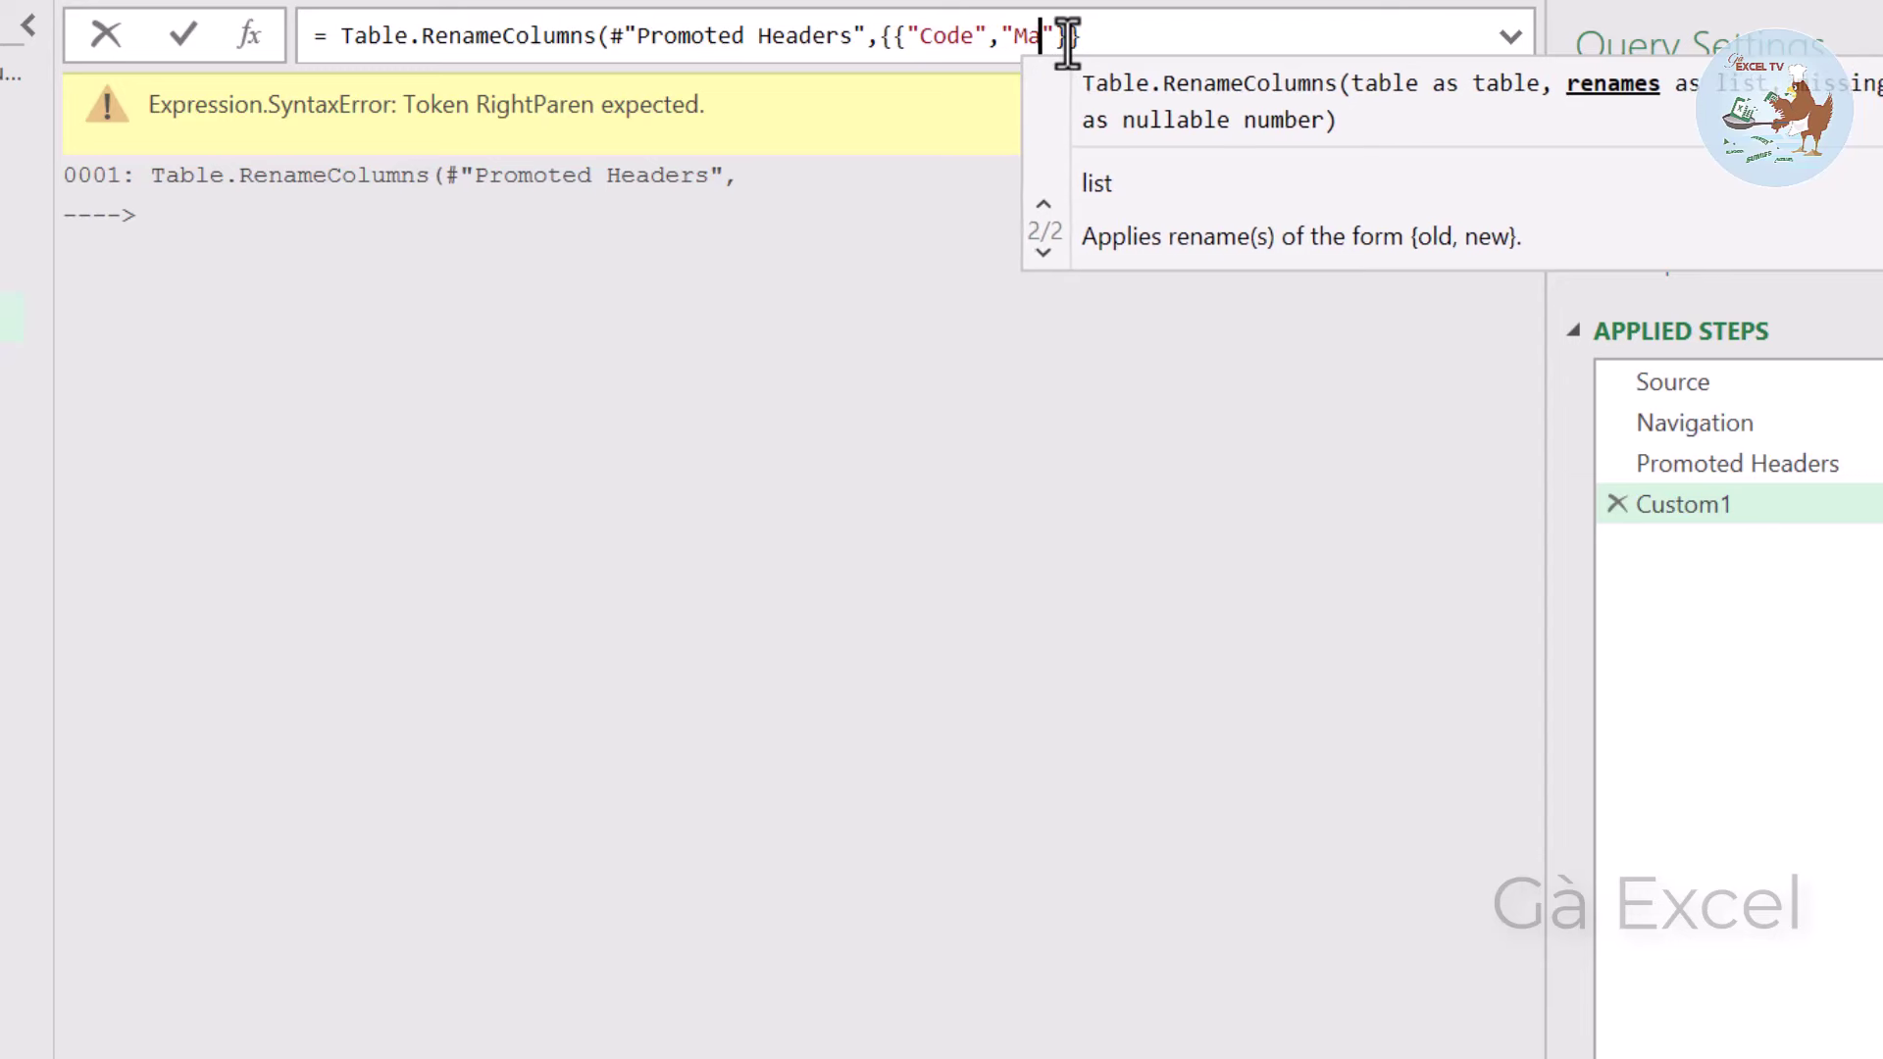
text( NV)
key(Right)
key(Right)
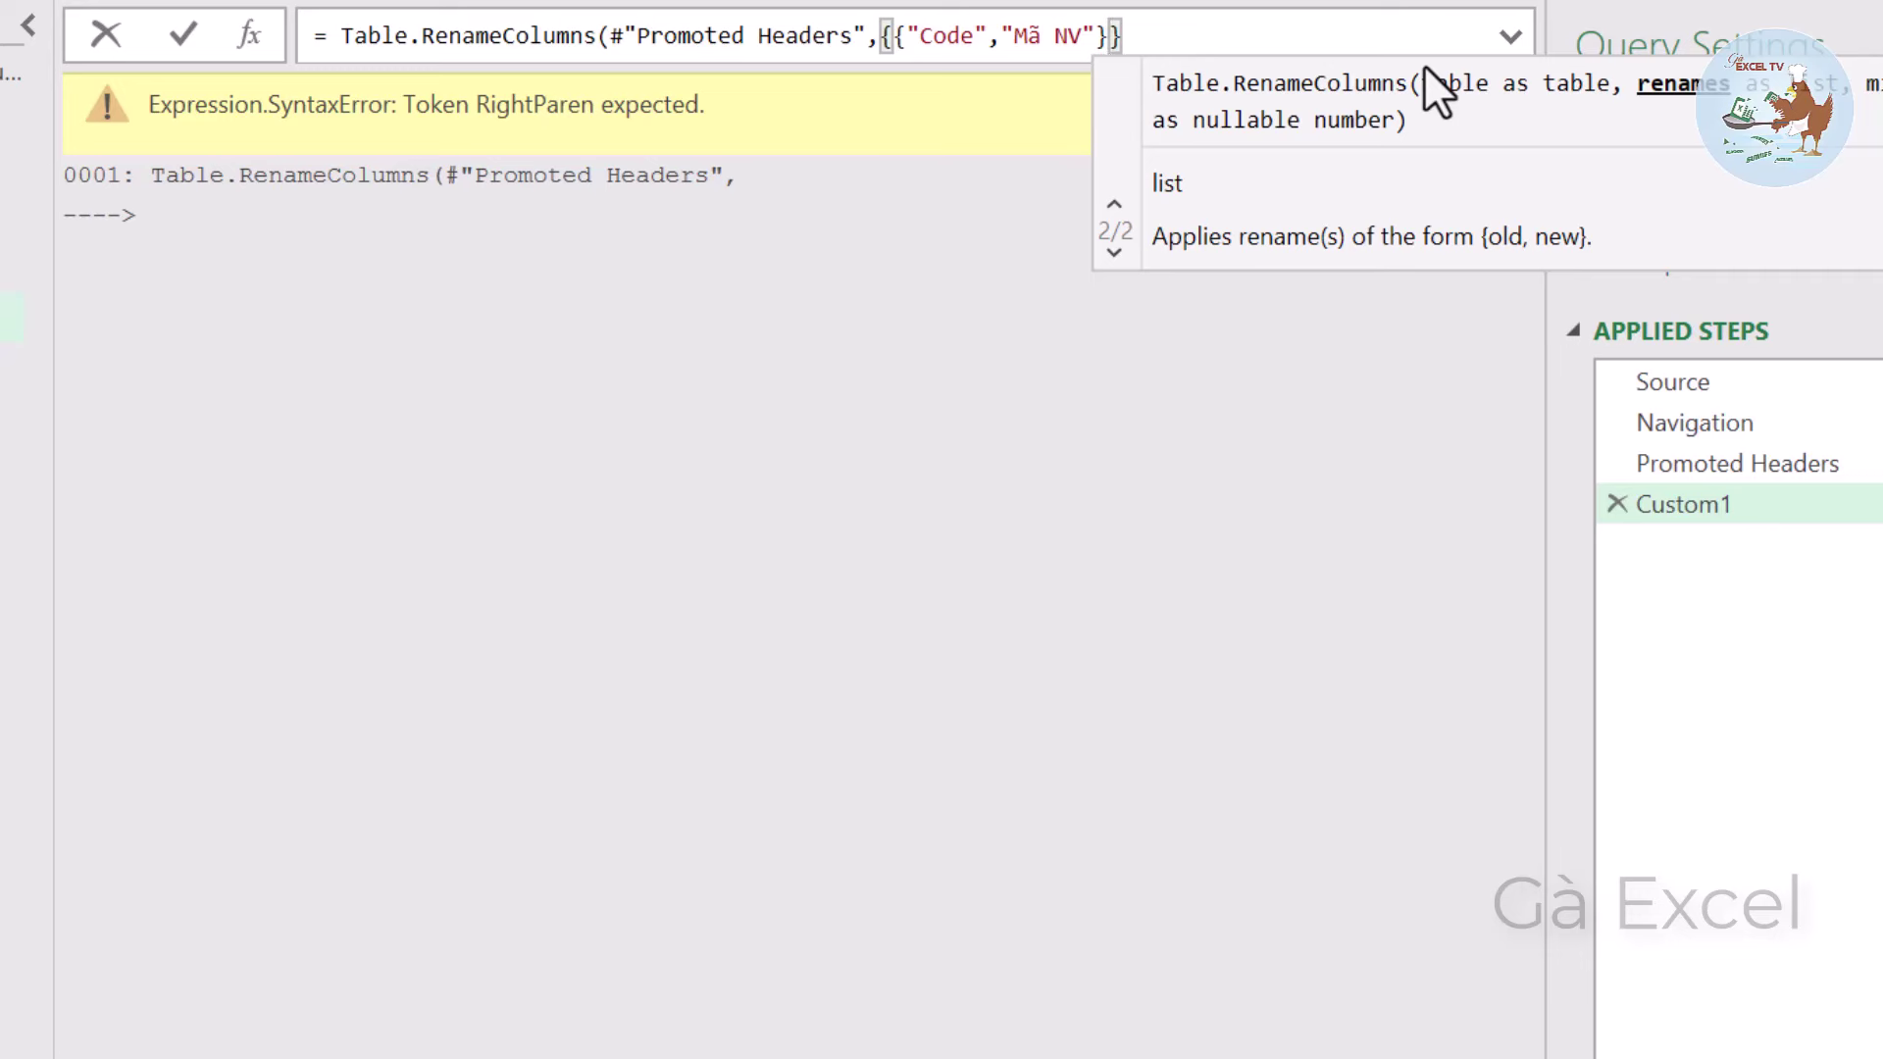
text(,)
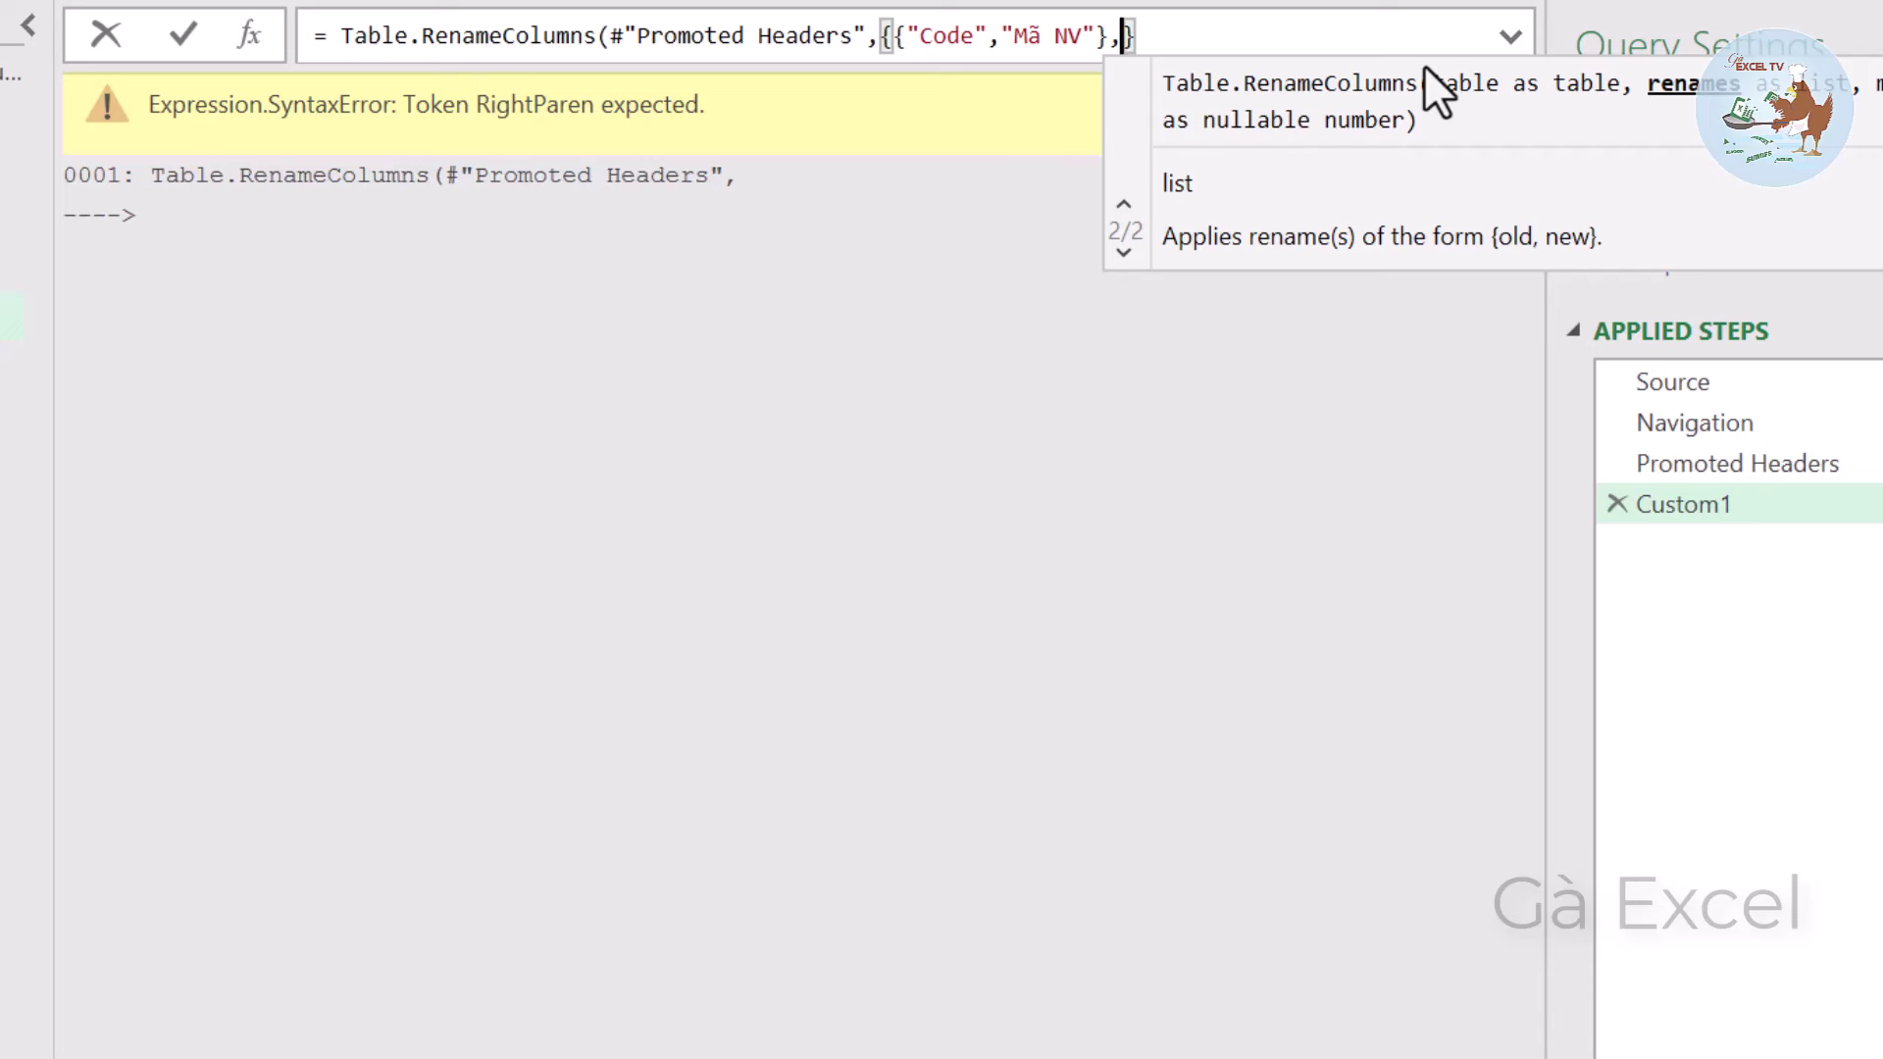
Add "Name","Tên NV","Họ Tên" entries and begin a "Tên" entry.
text("N)
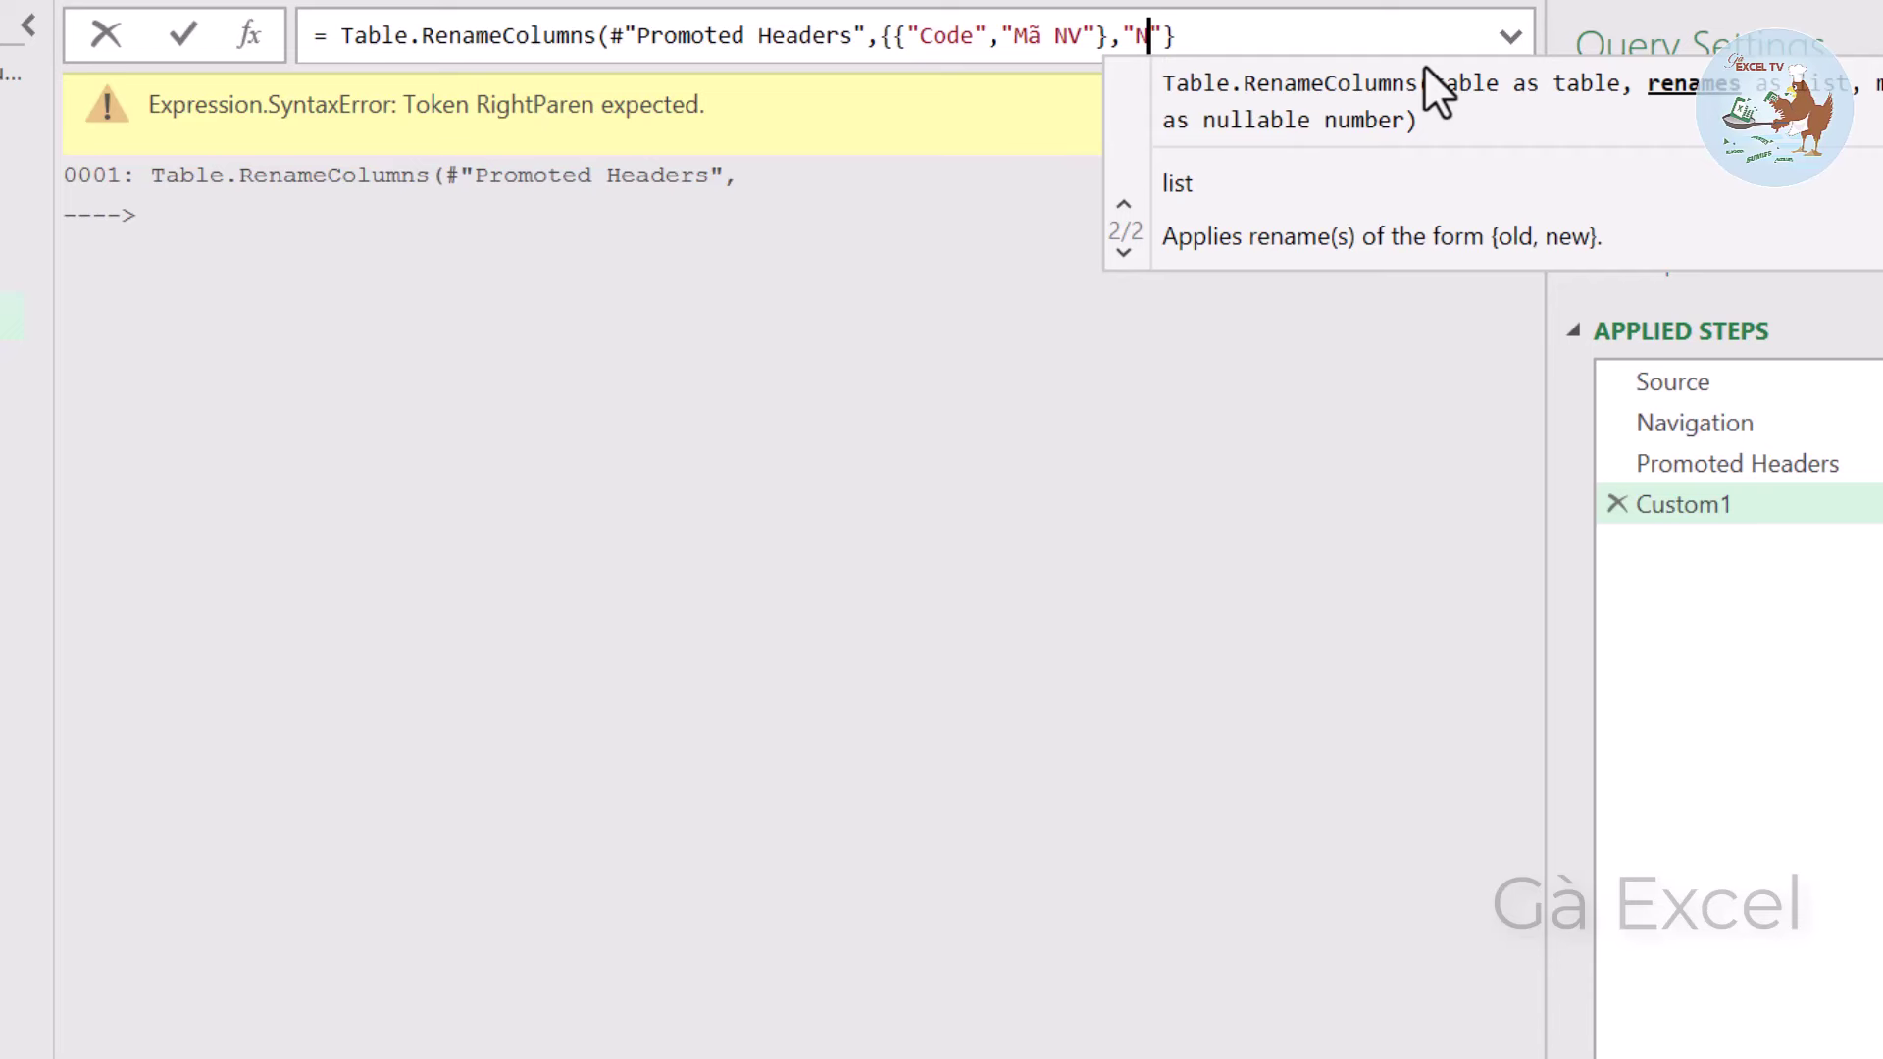
text(ame")
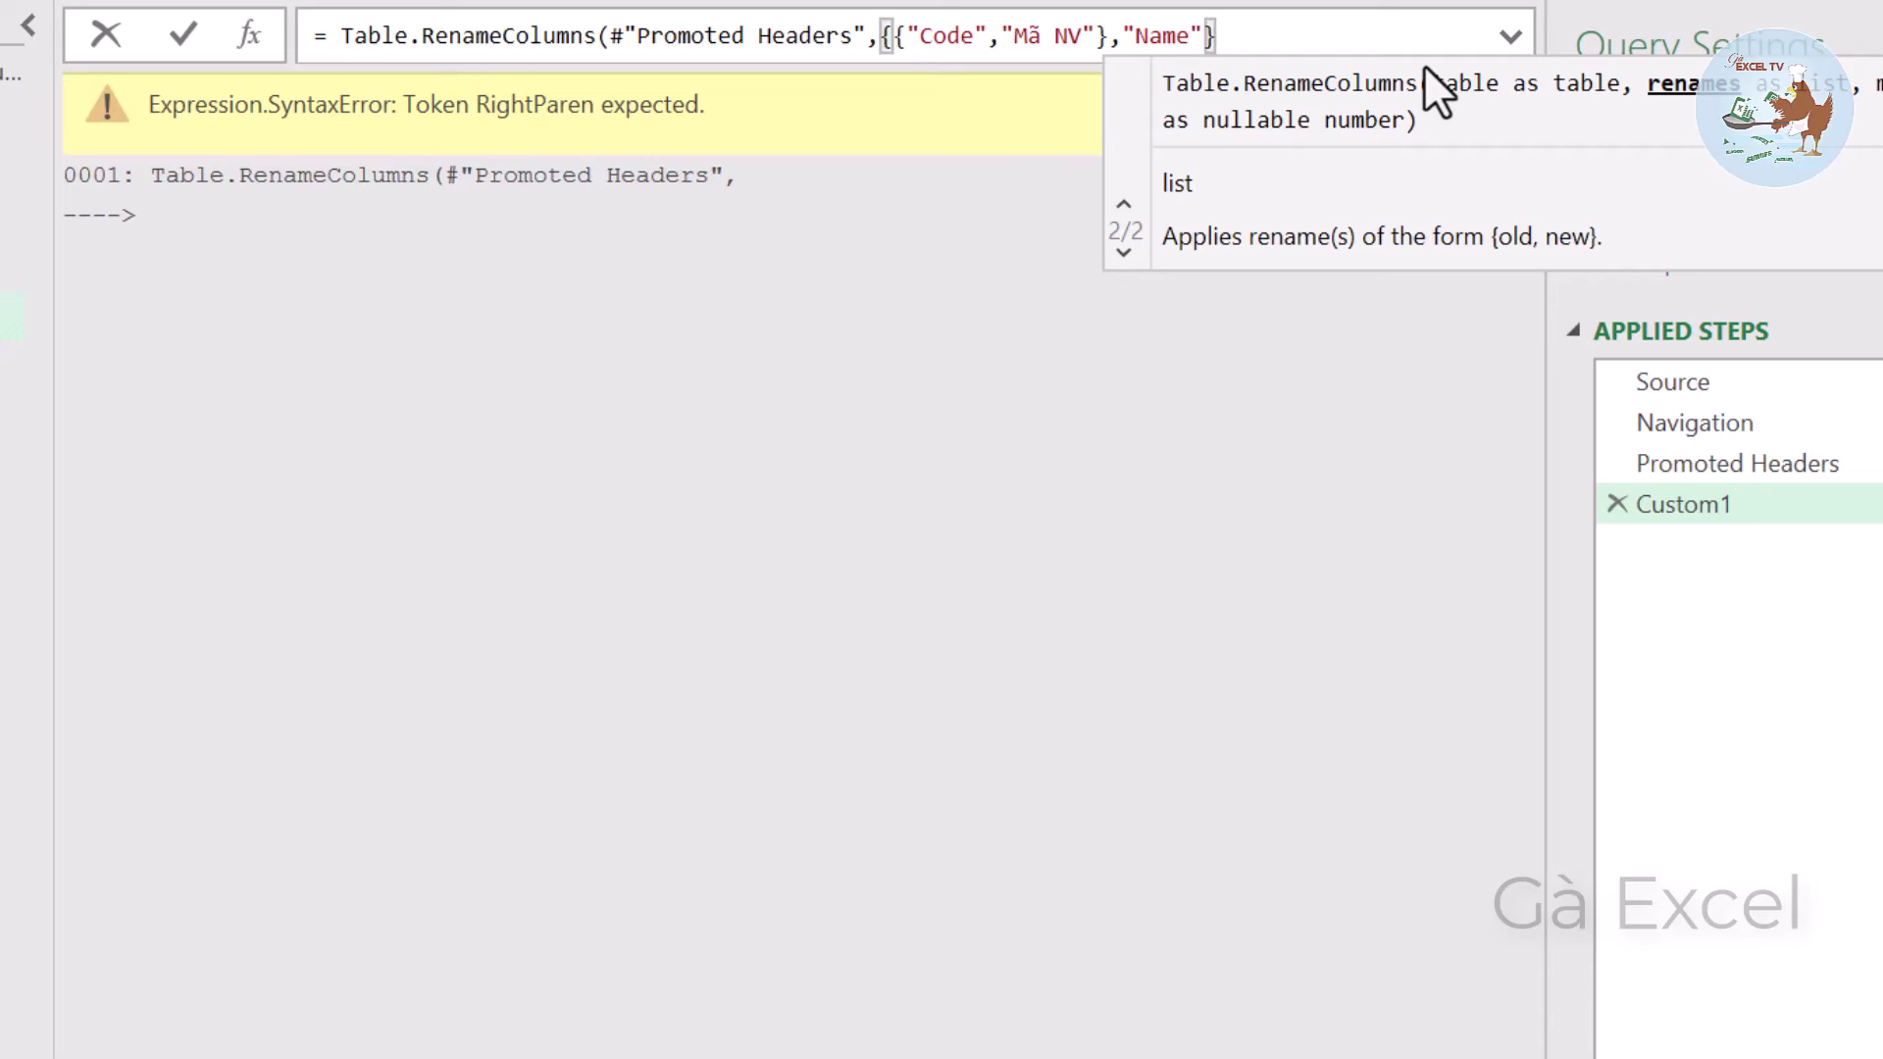
text(,"Mã)
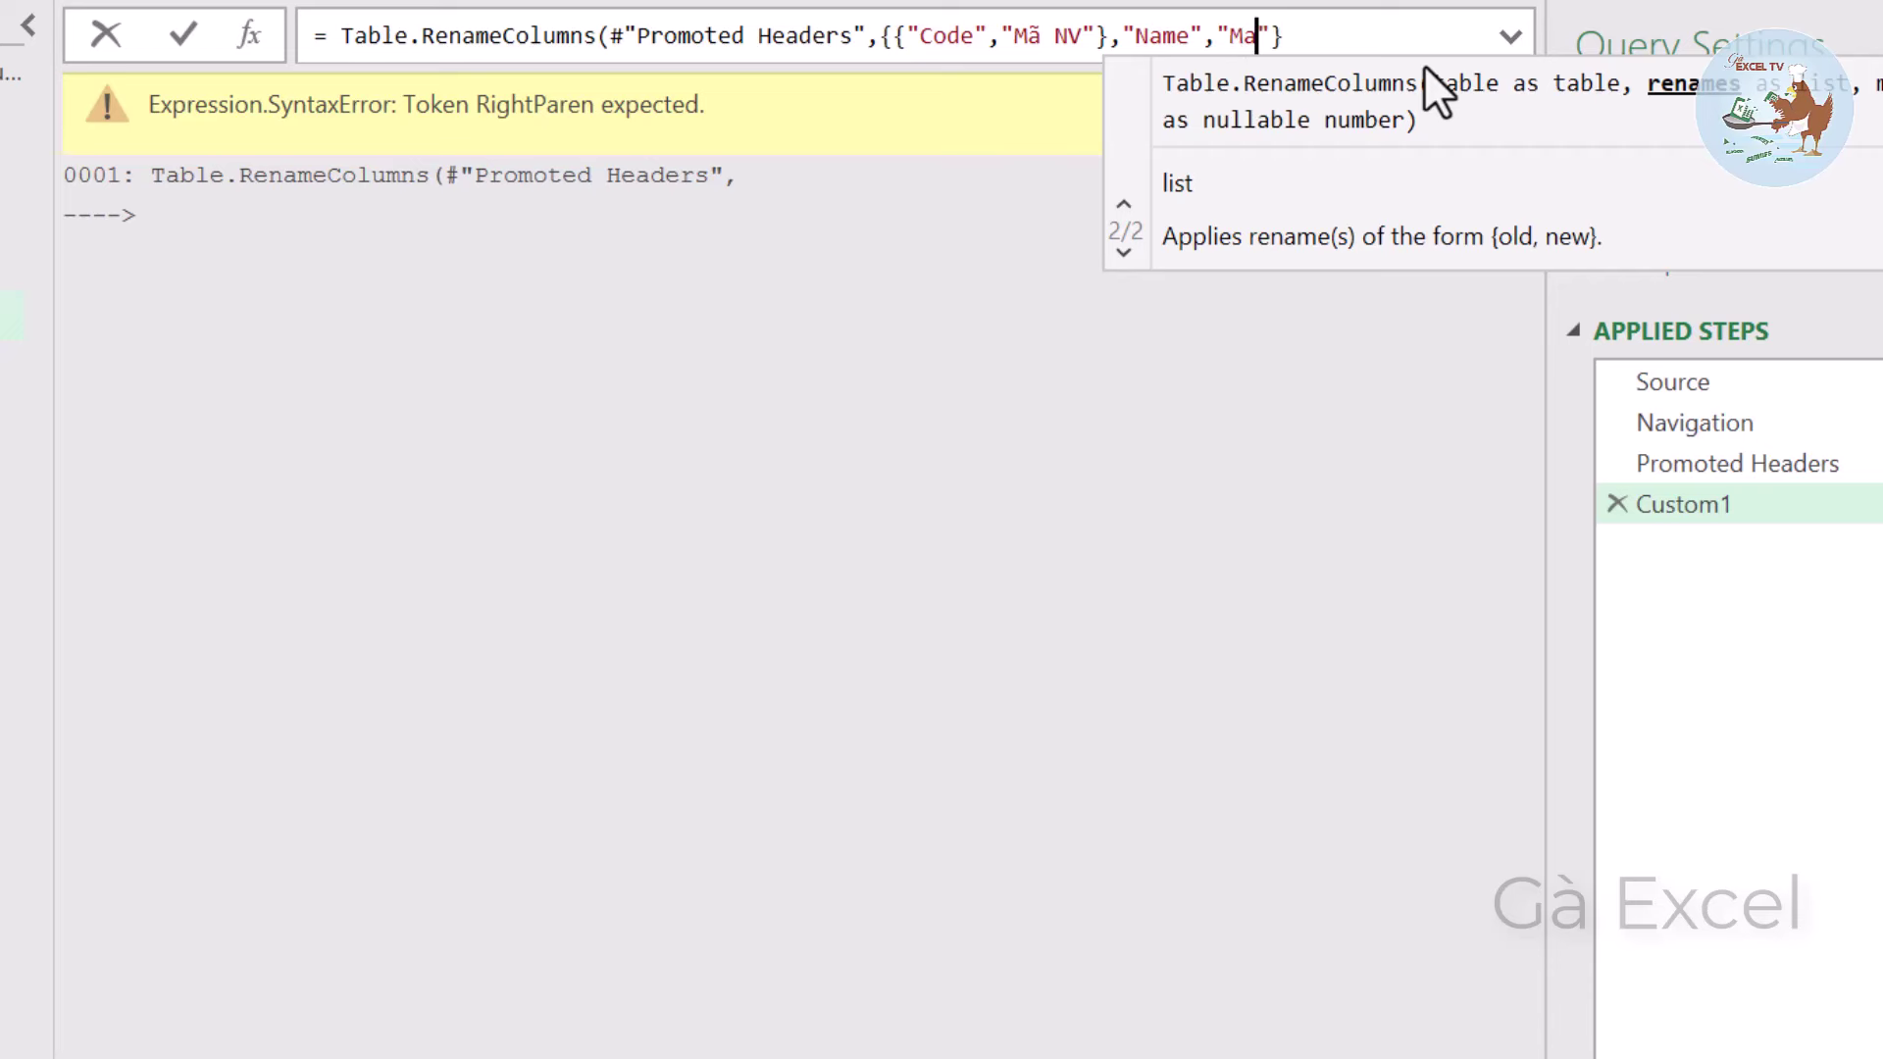
key(BackSpace)
key(BackSpace)
text(Tên NV)
text(",)
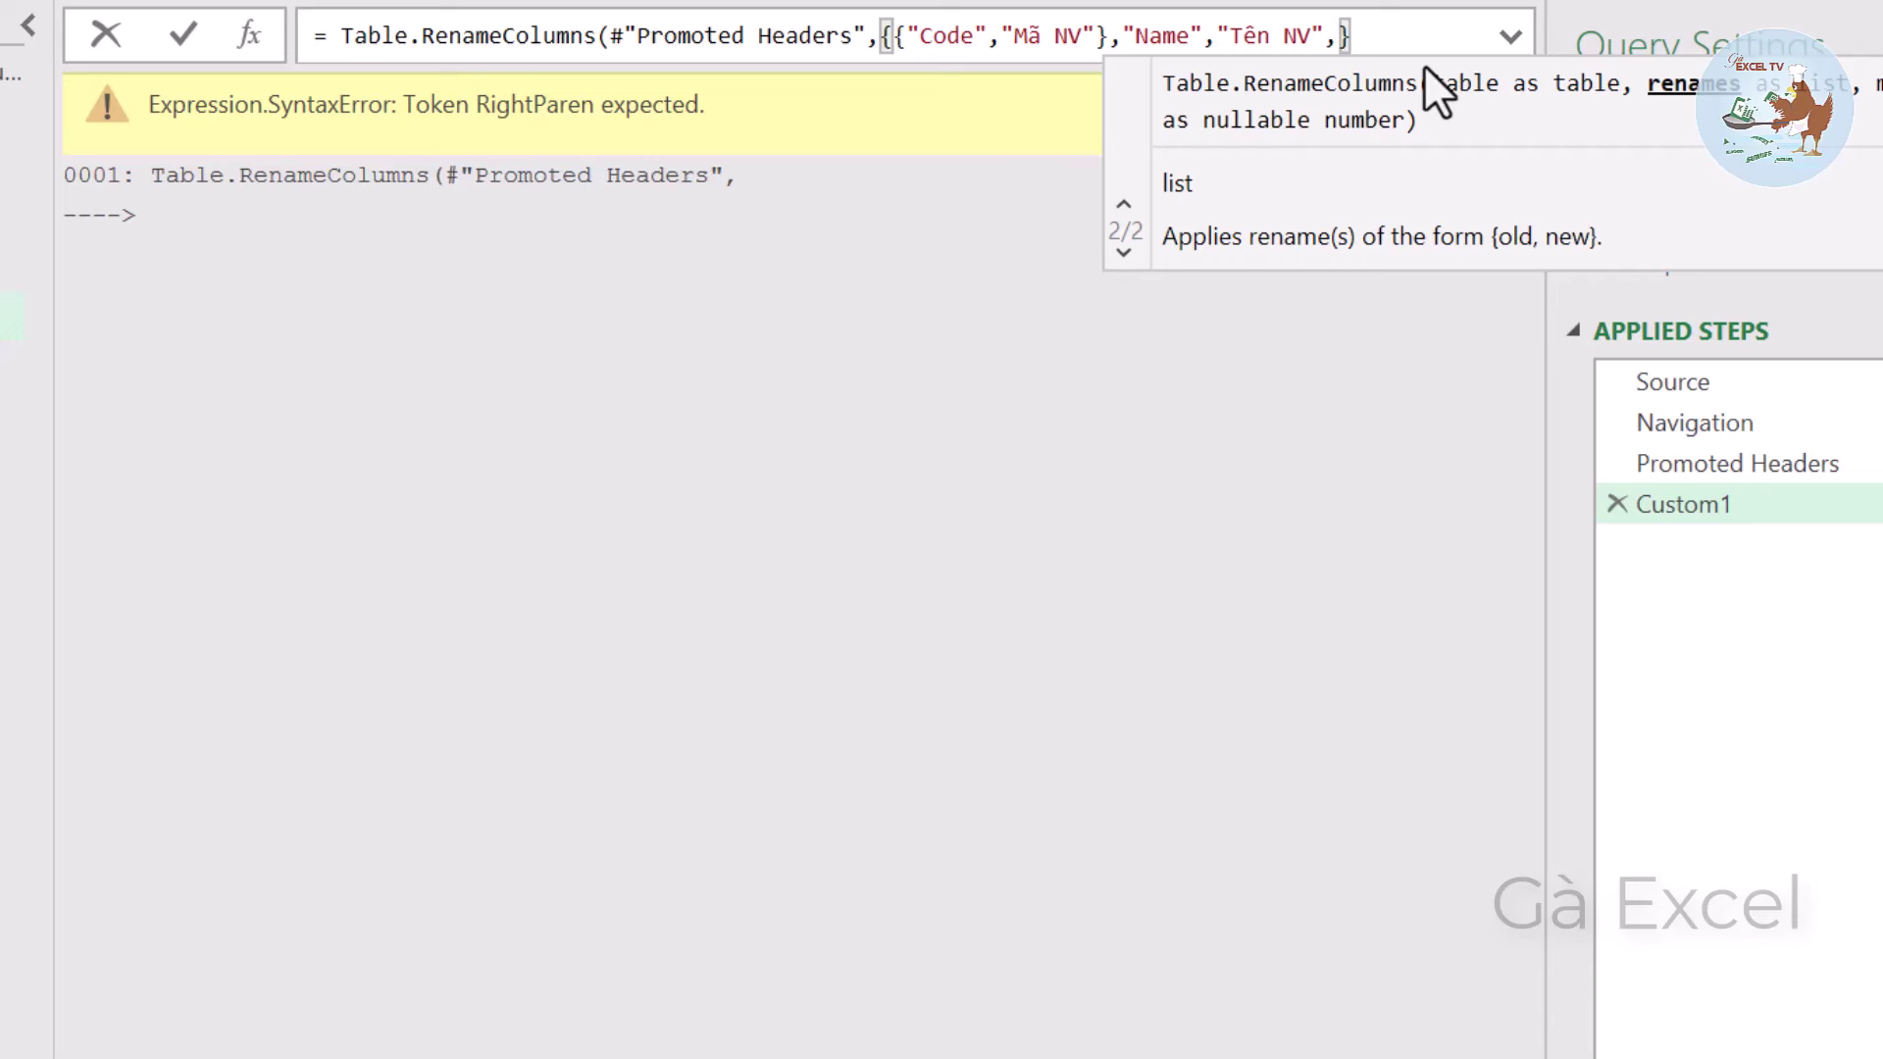
text("Họ)
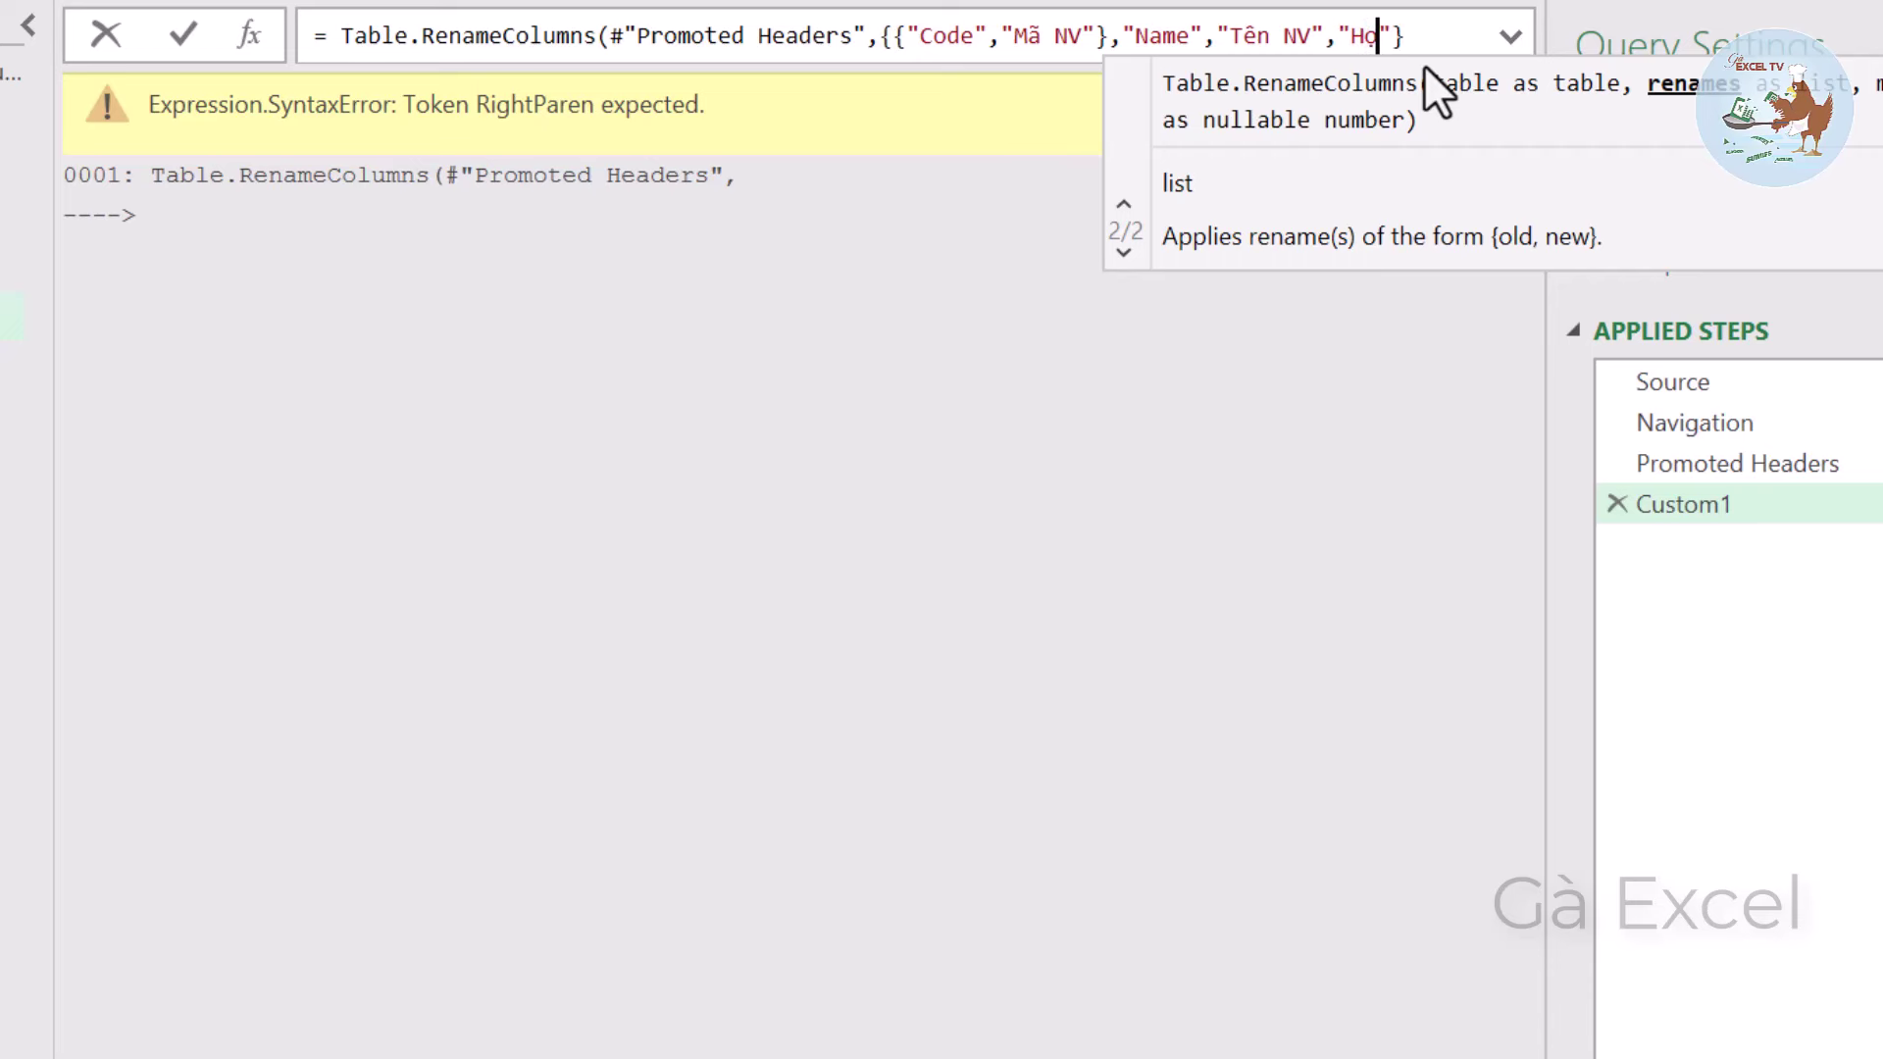
text(")
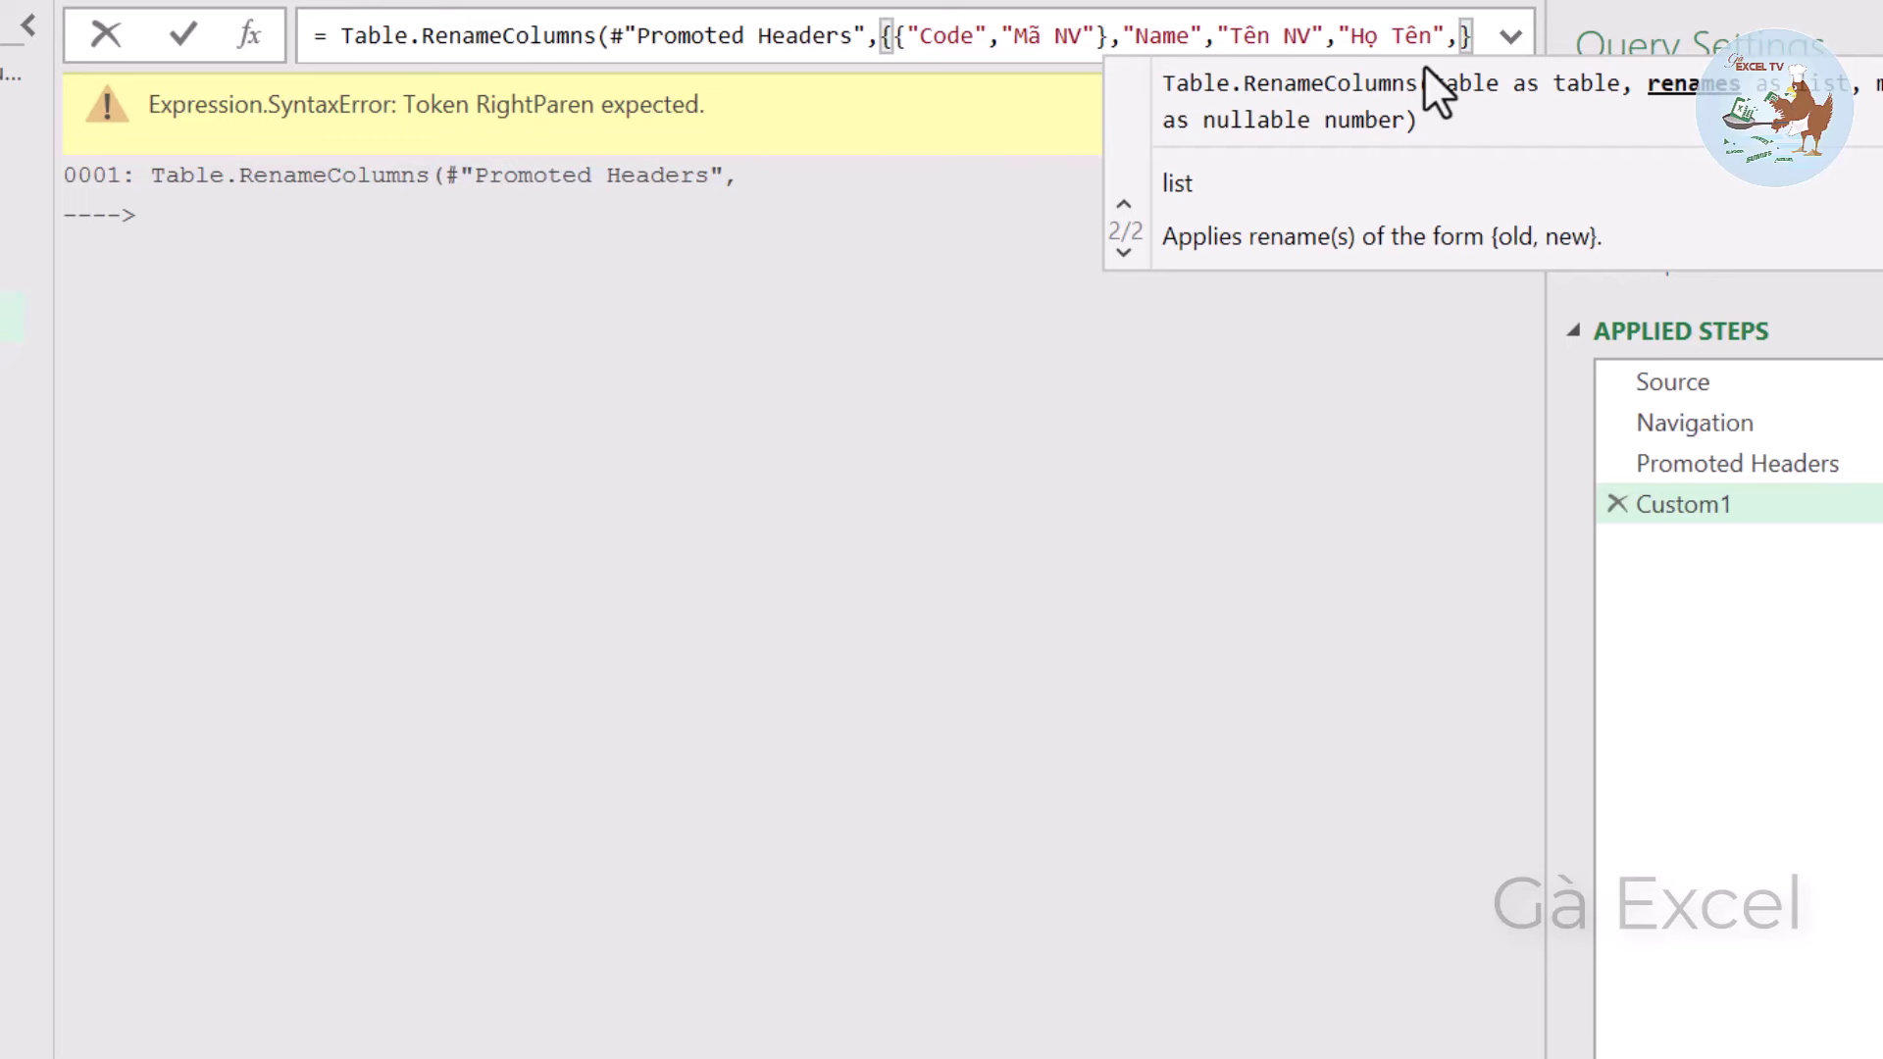
text("T)
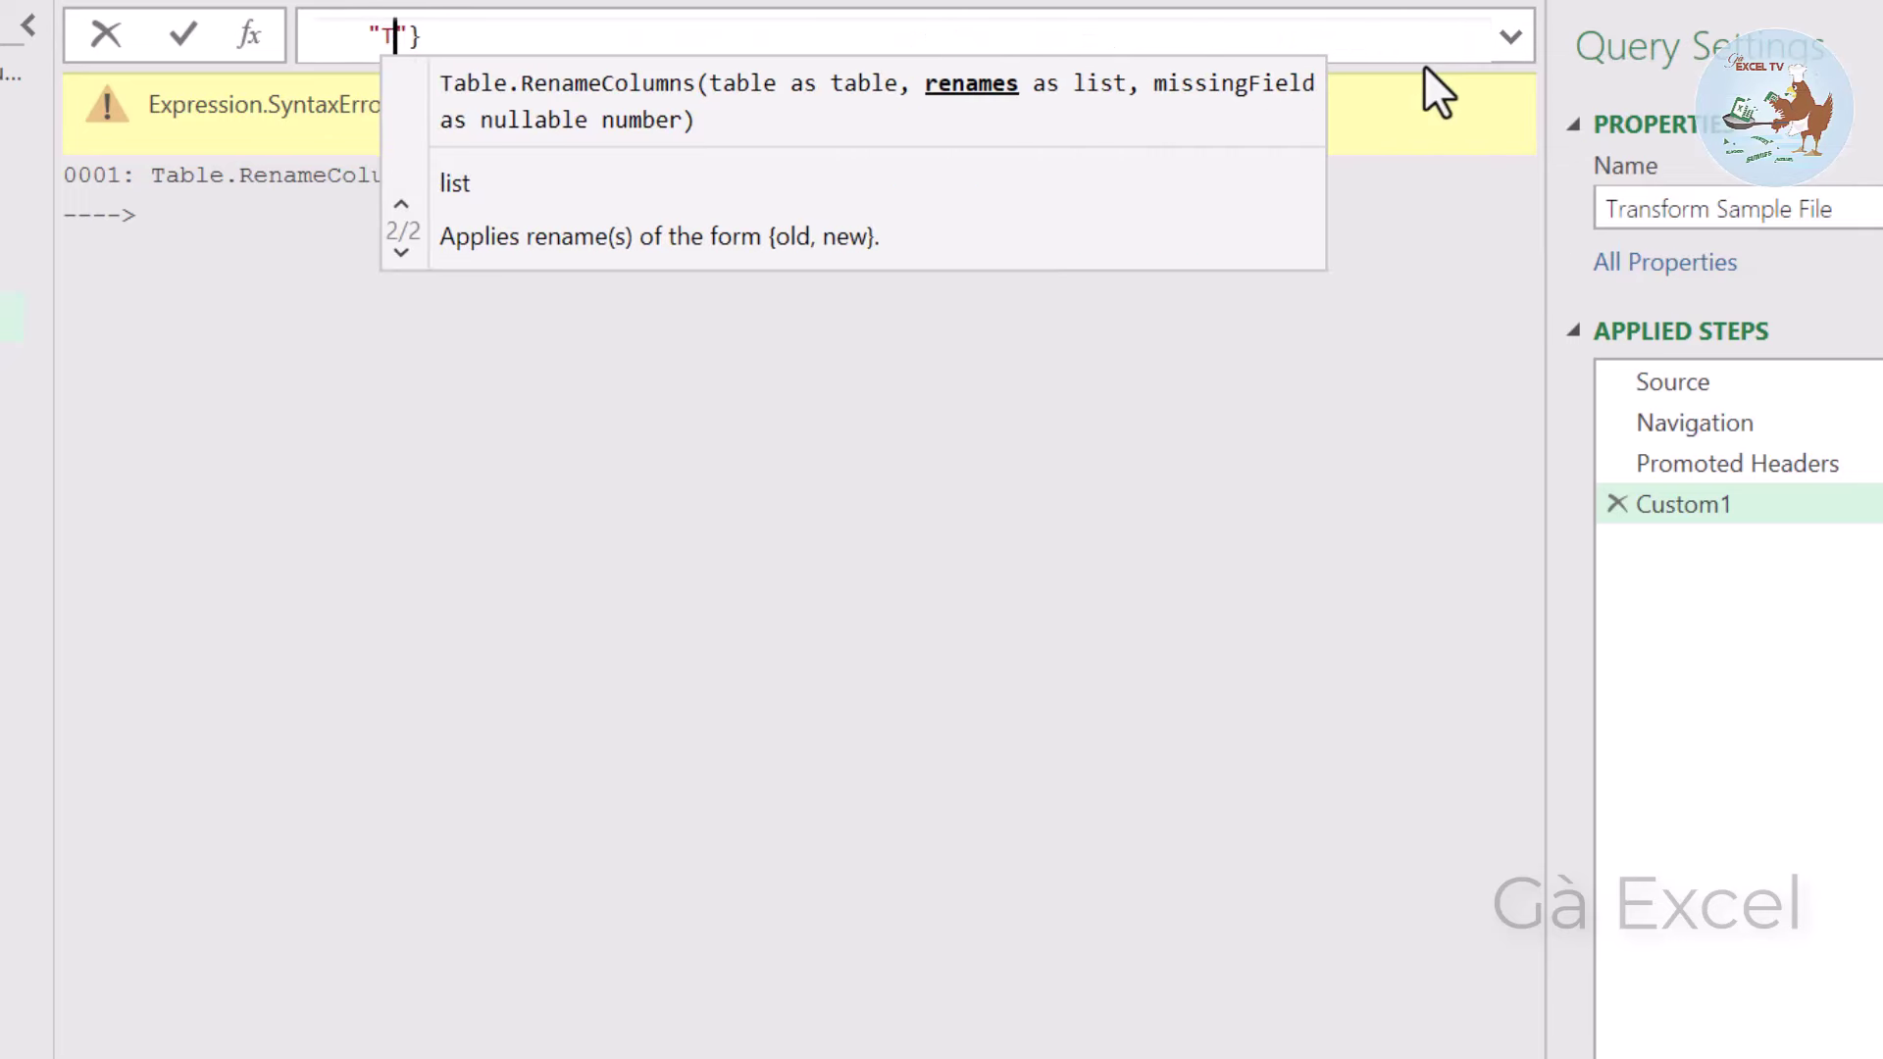
text(ên NV)
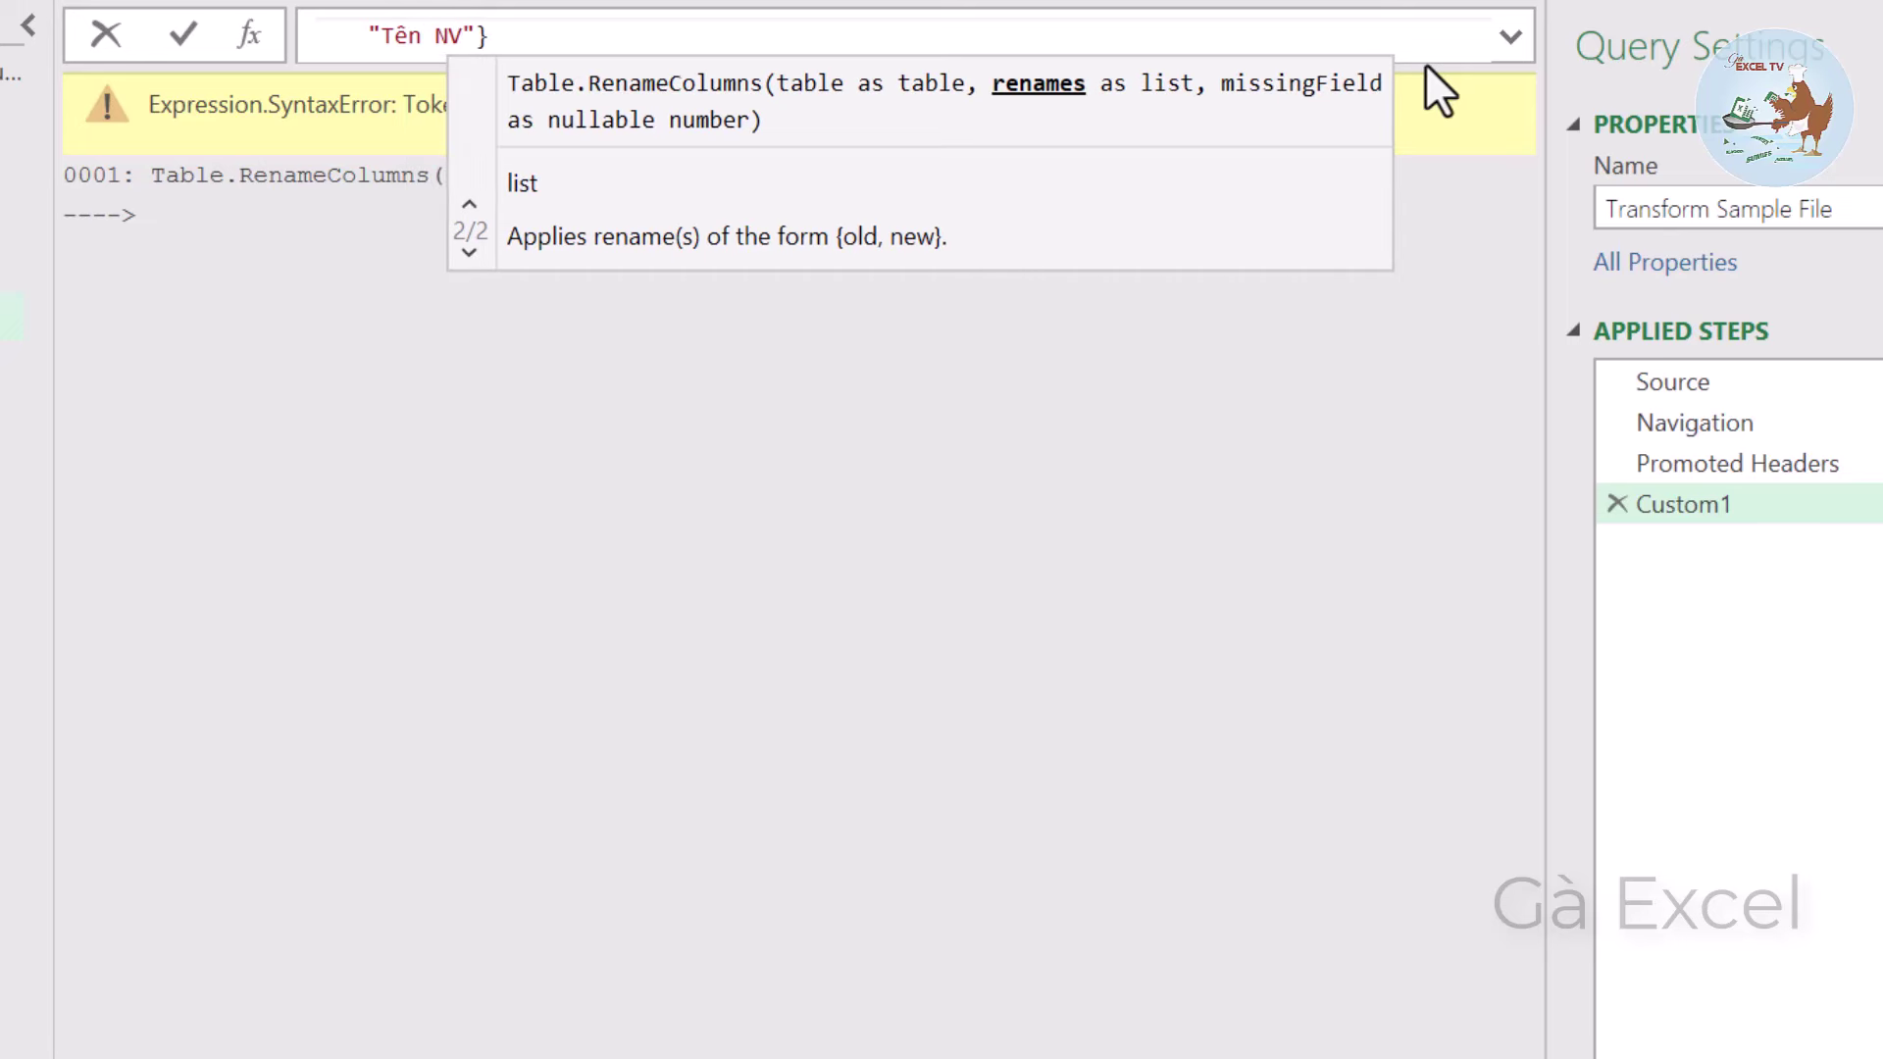
text(})
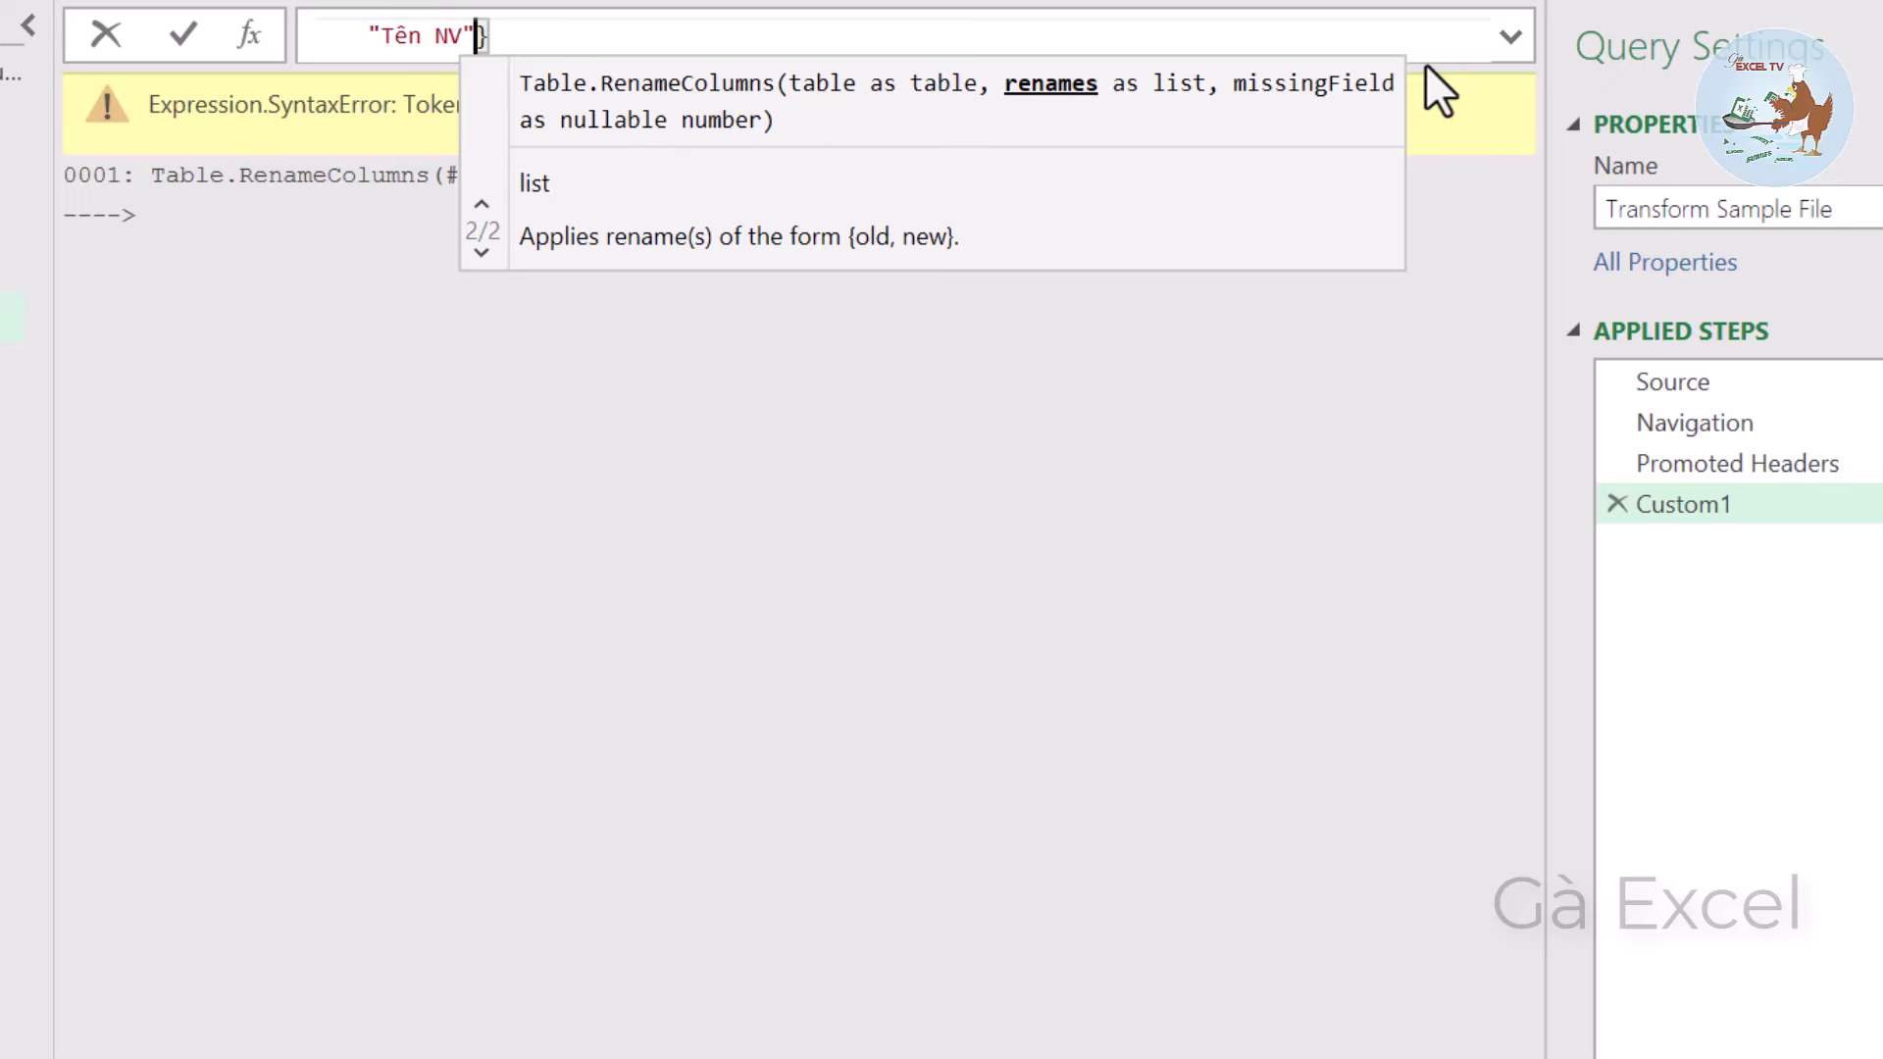
text(,)
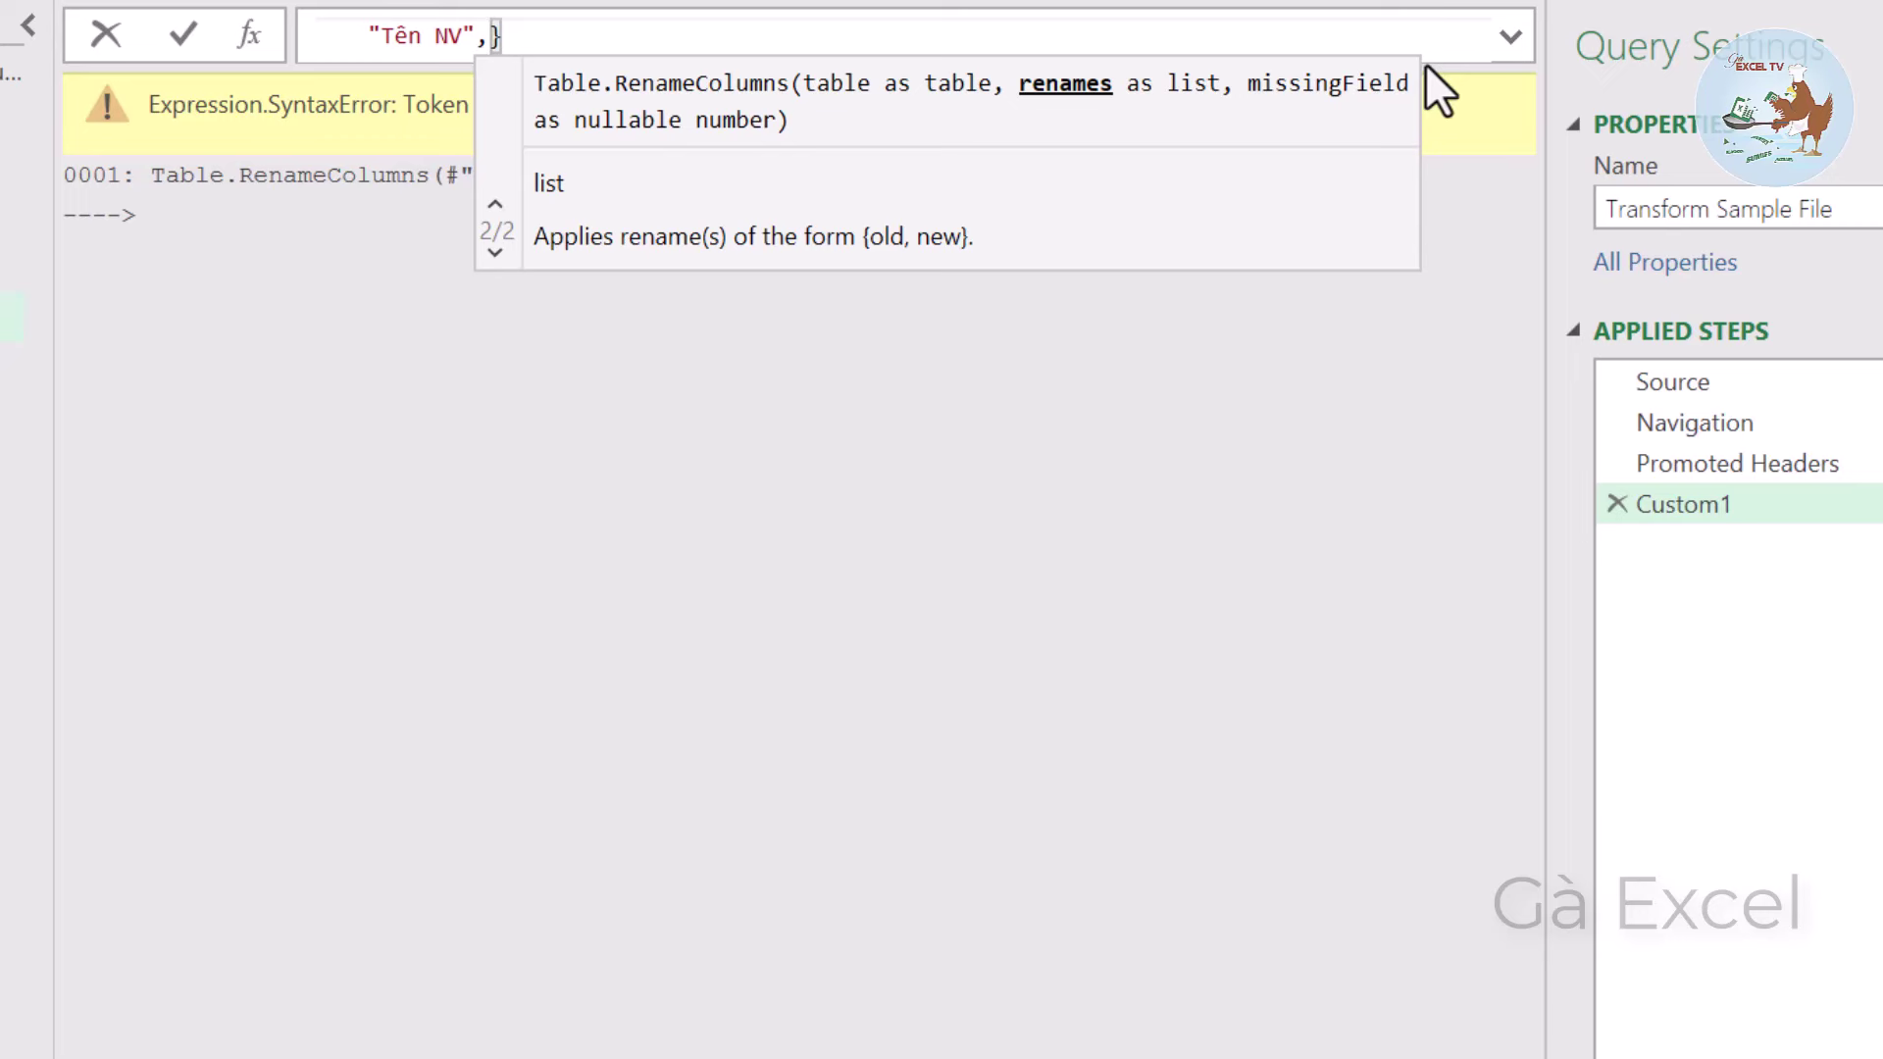
text(")
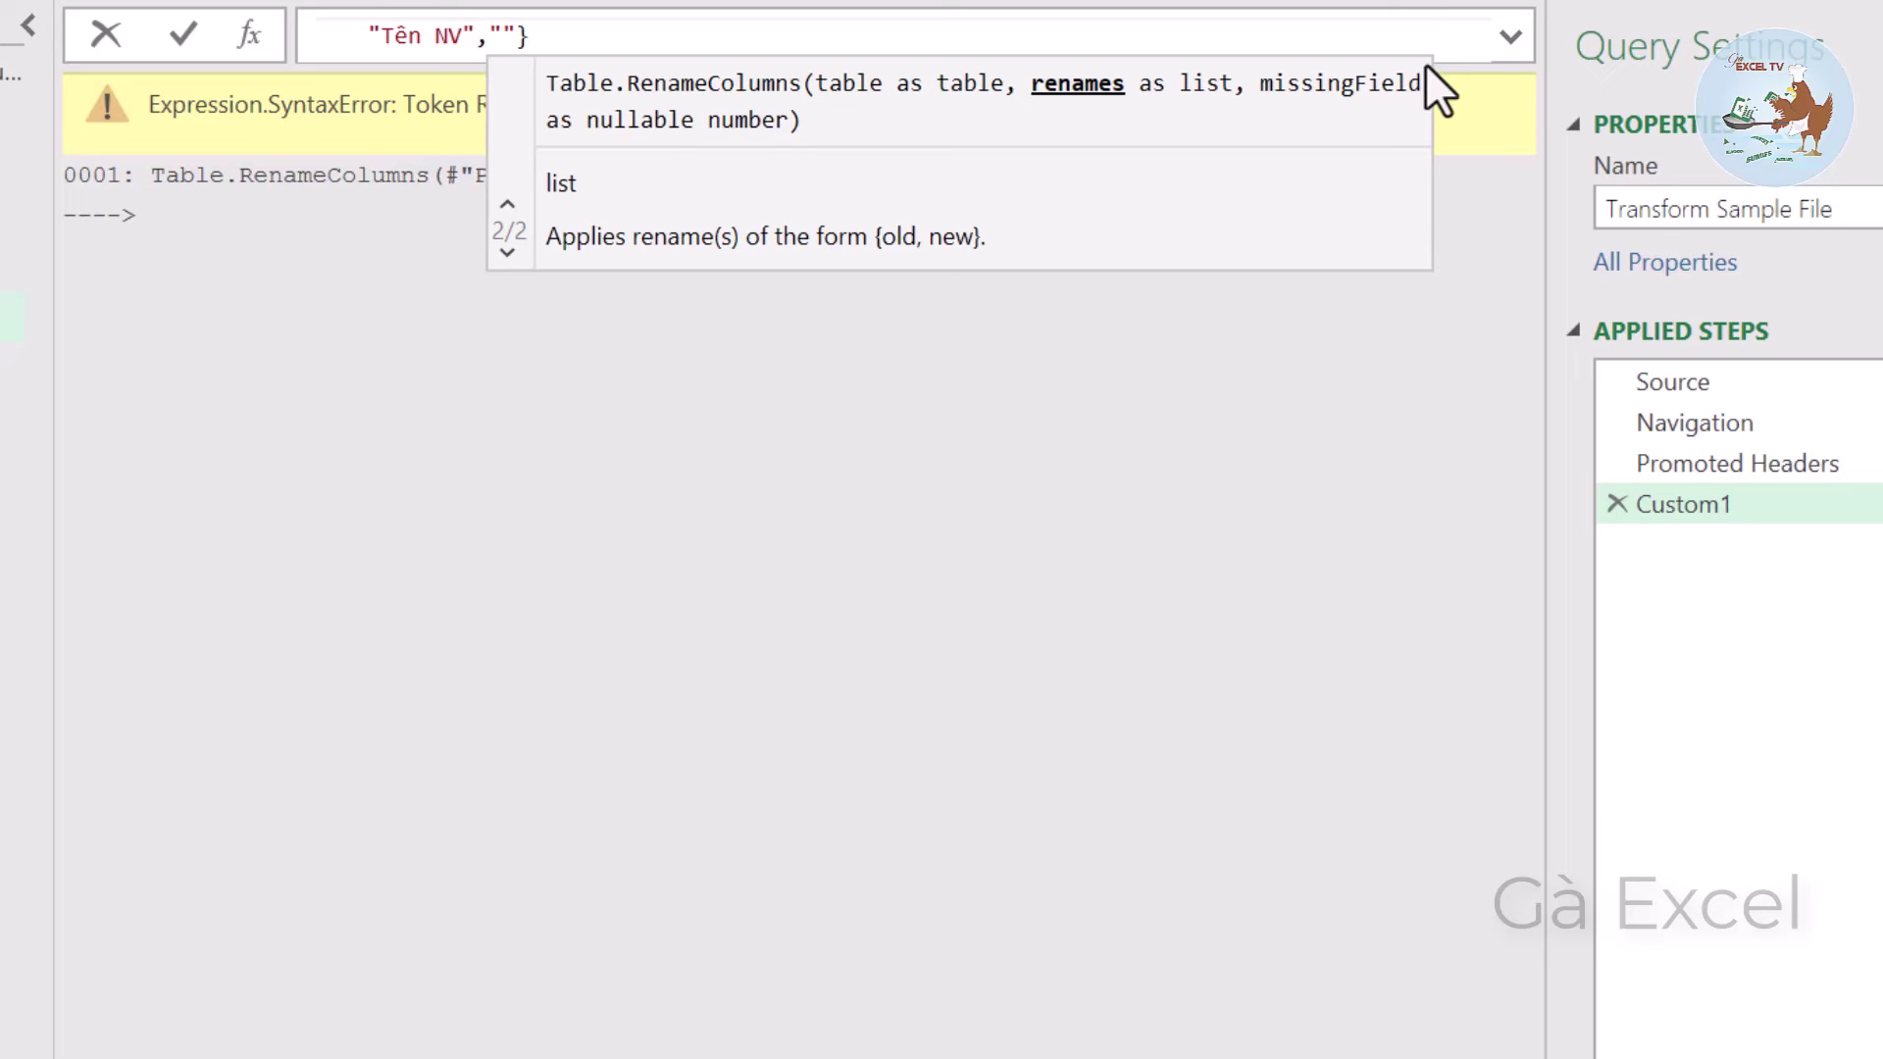
text(Tên)
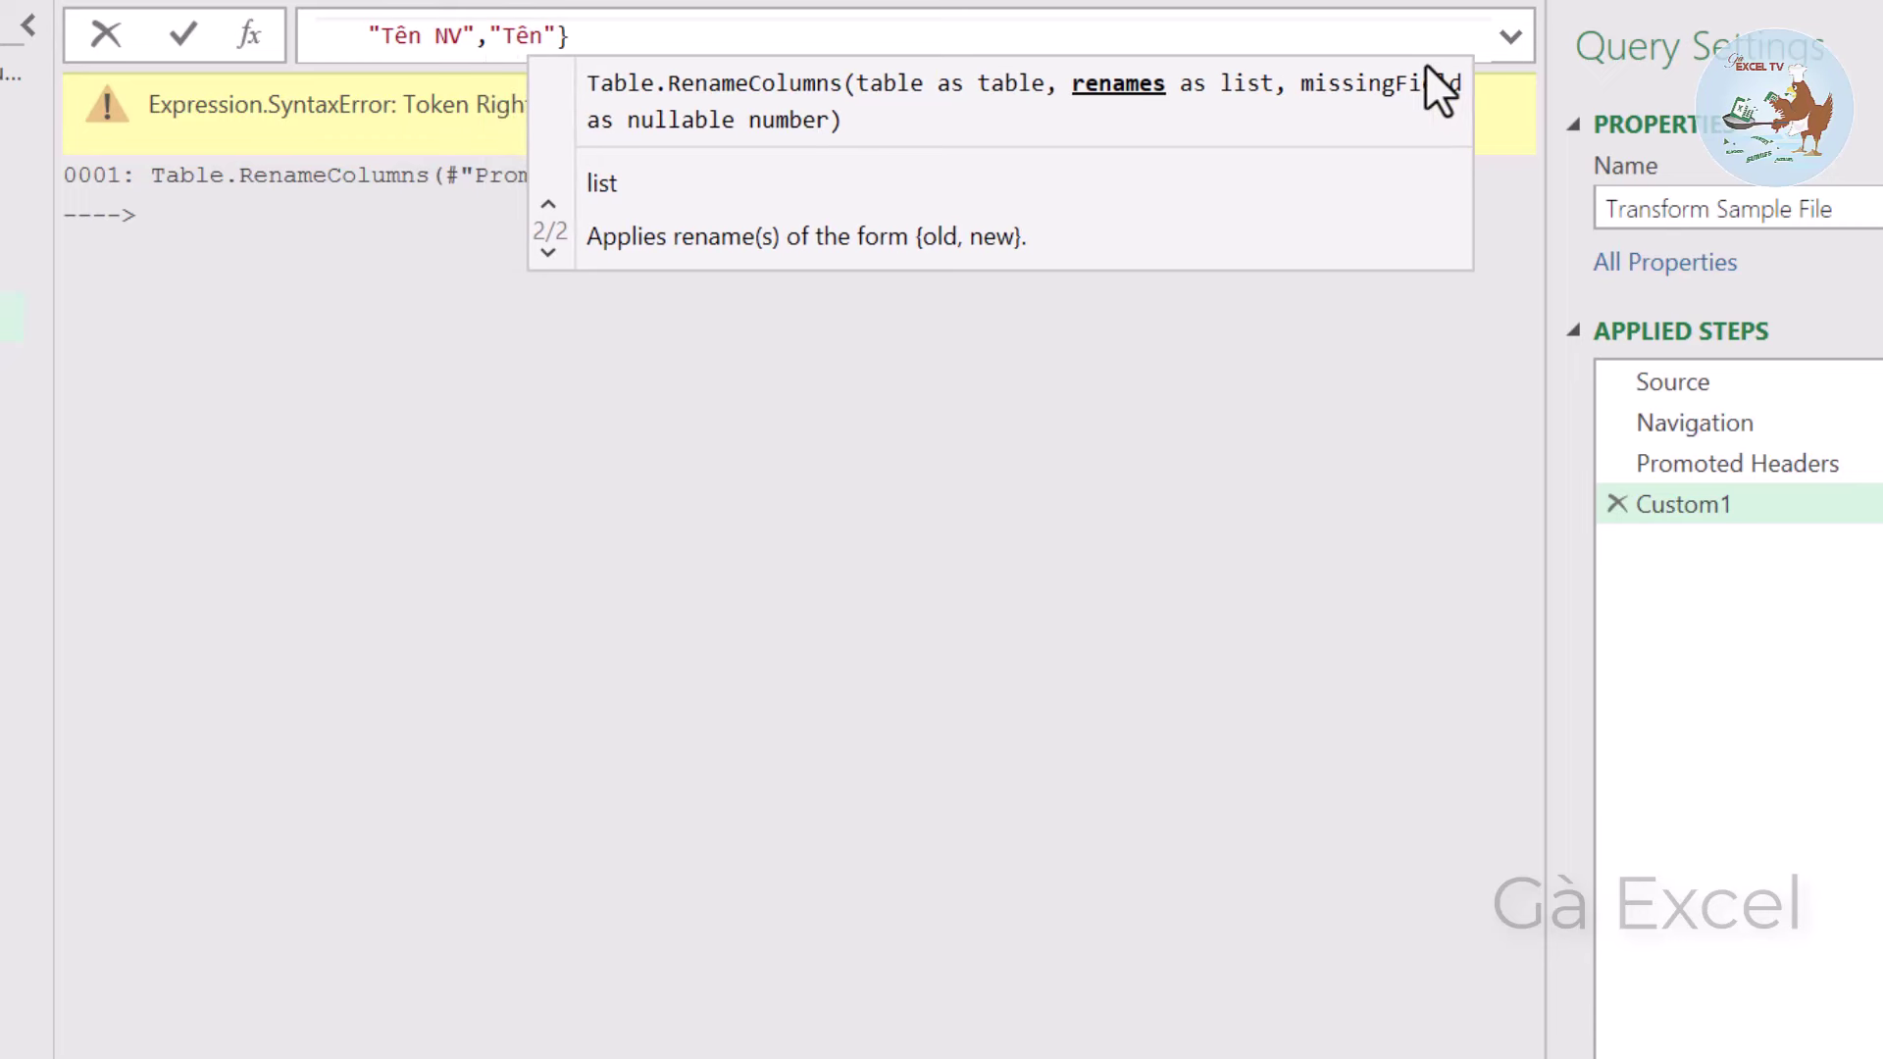
key(Right)
key(Left)
key(Left)
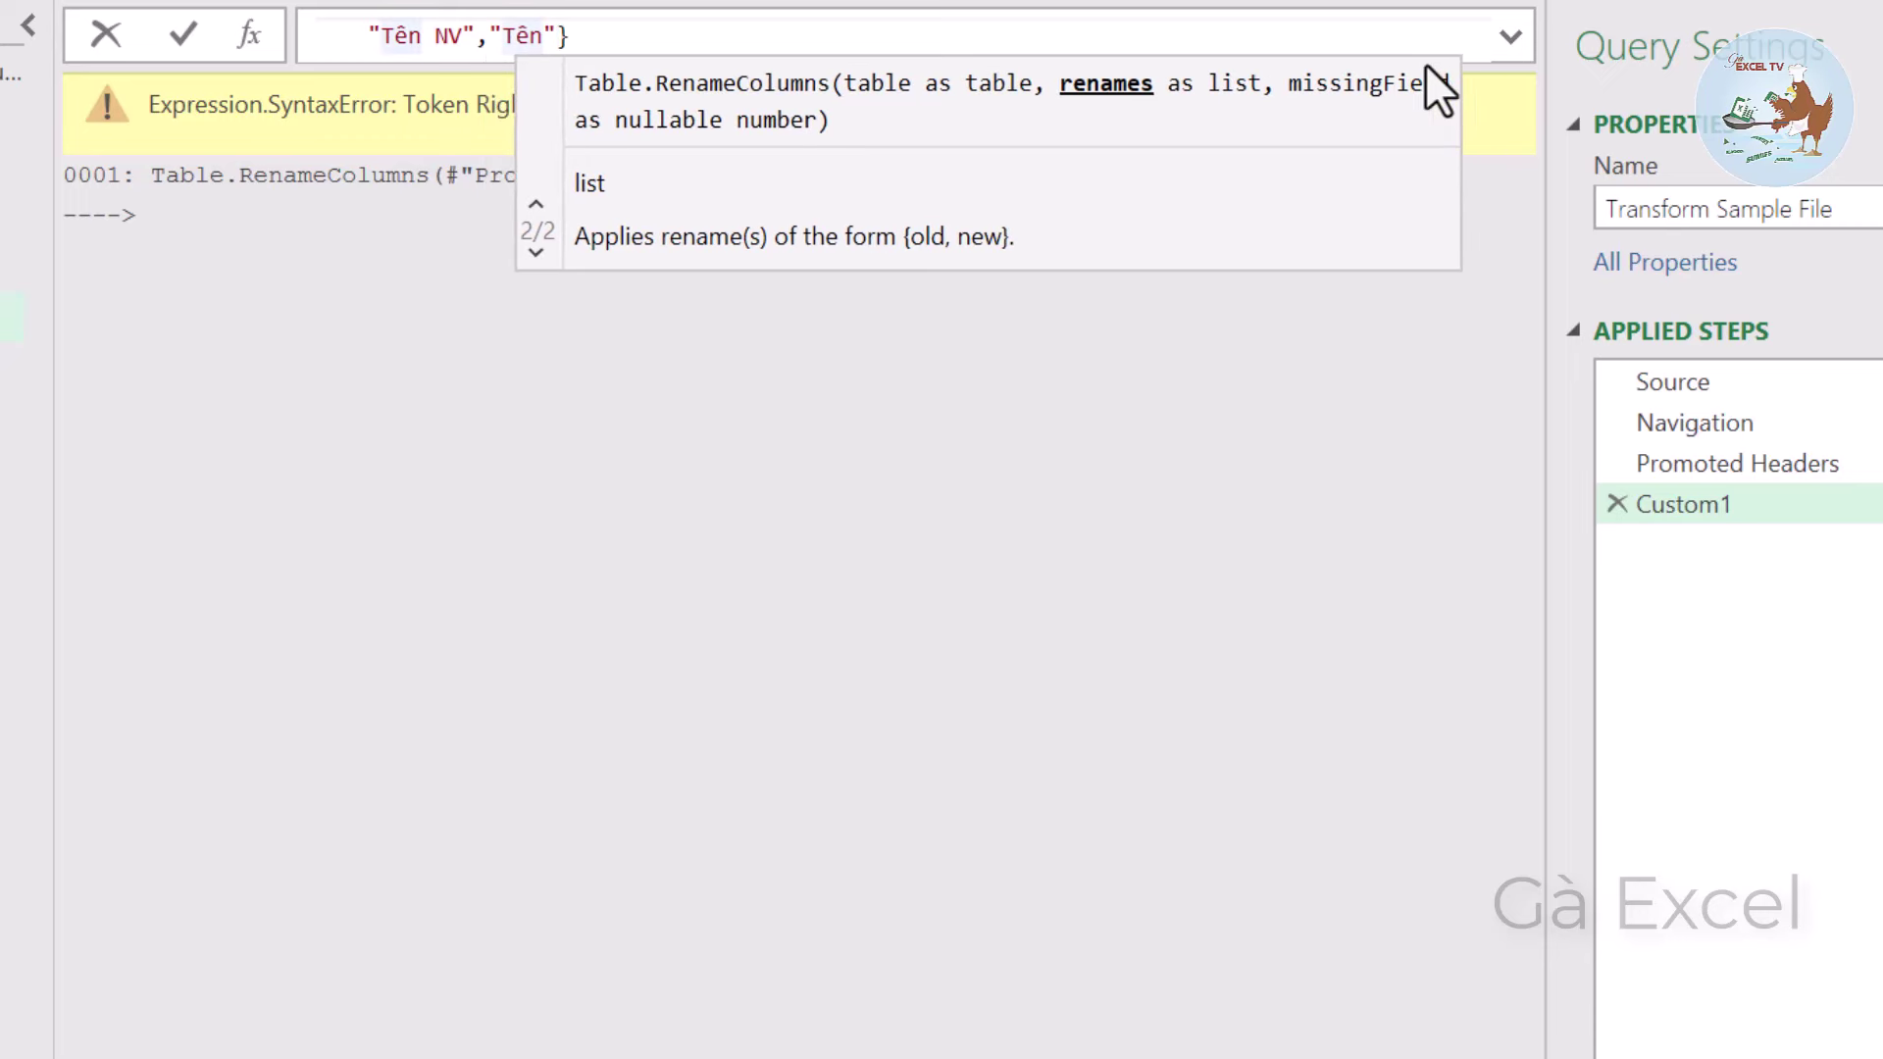
key(Left)
key(Left)
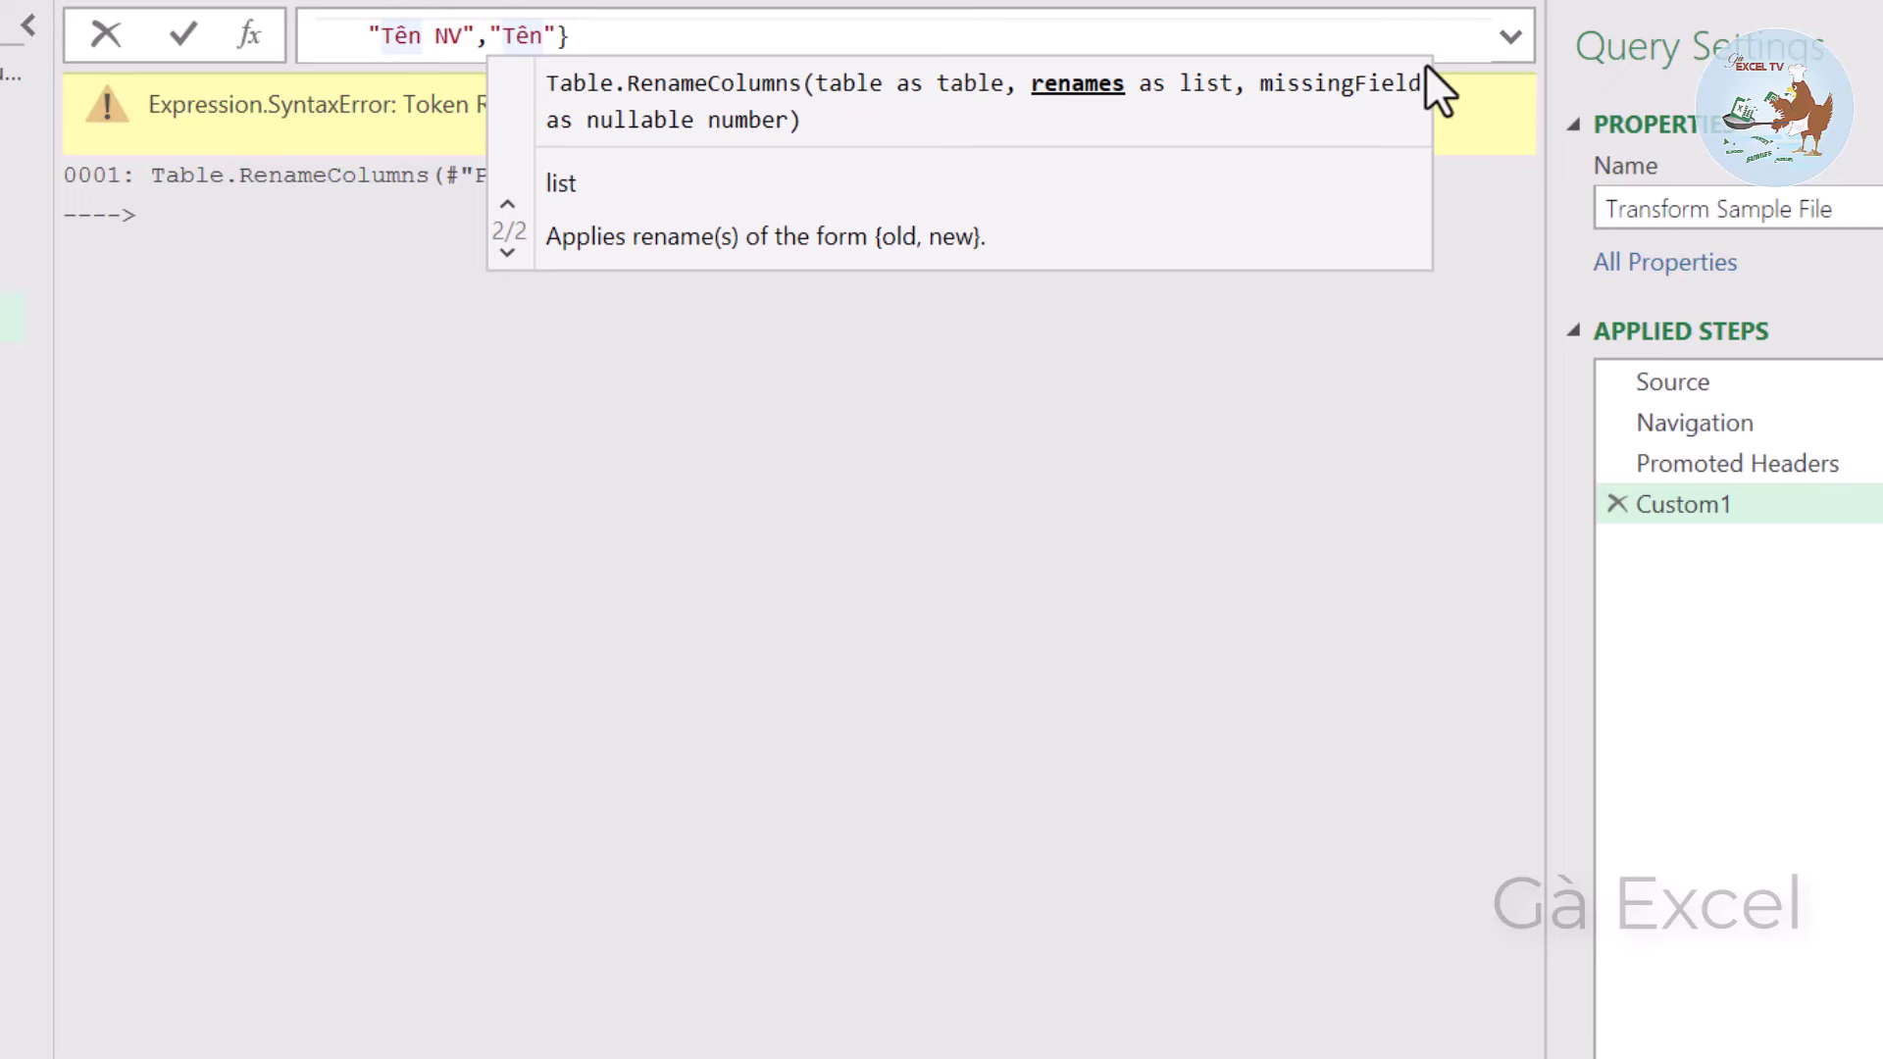
key(Left)
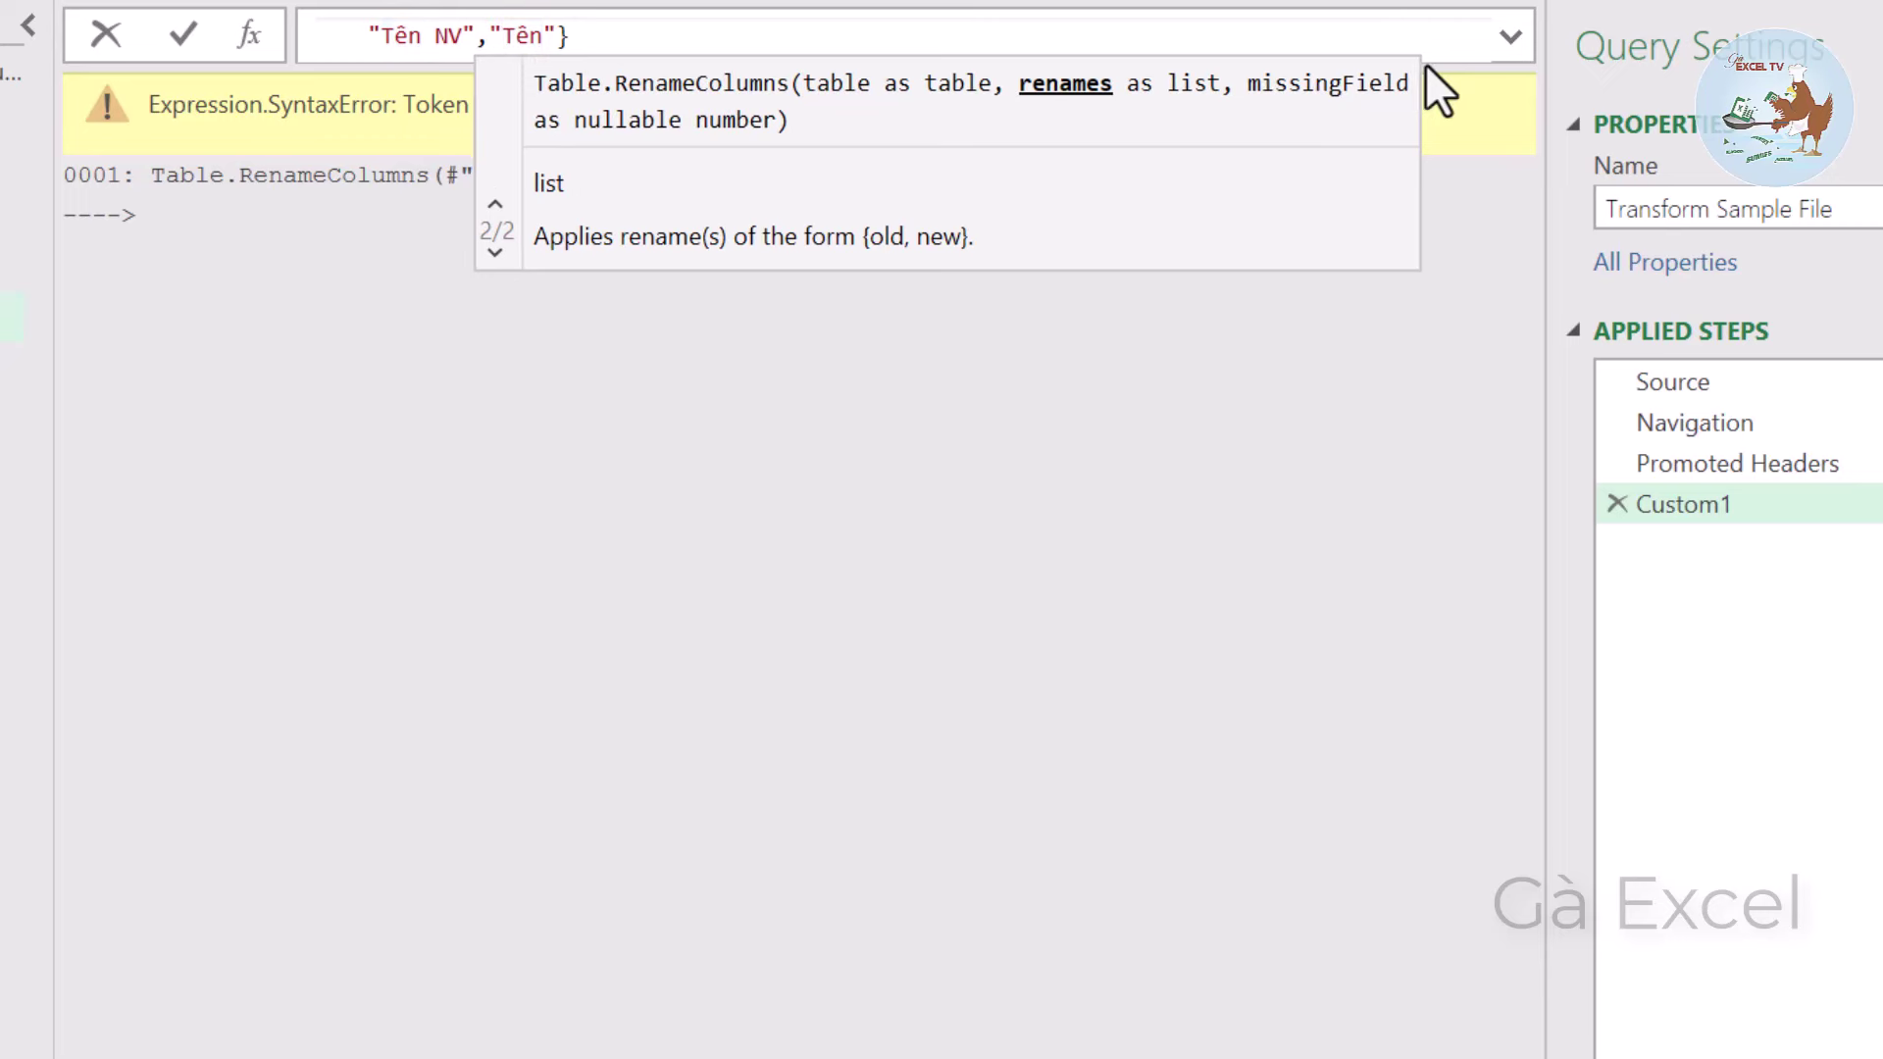
Split the entries into {"Name","Tên NV"} and {"Họ Tên","Tên NV"} pairs and commit the formula.
text(Họ)
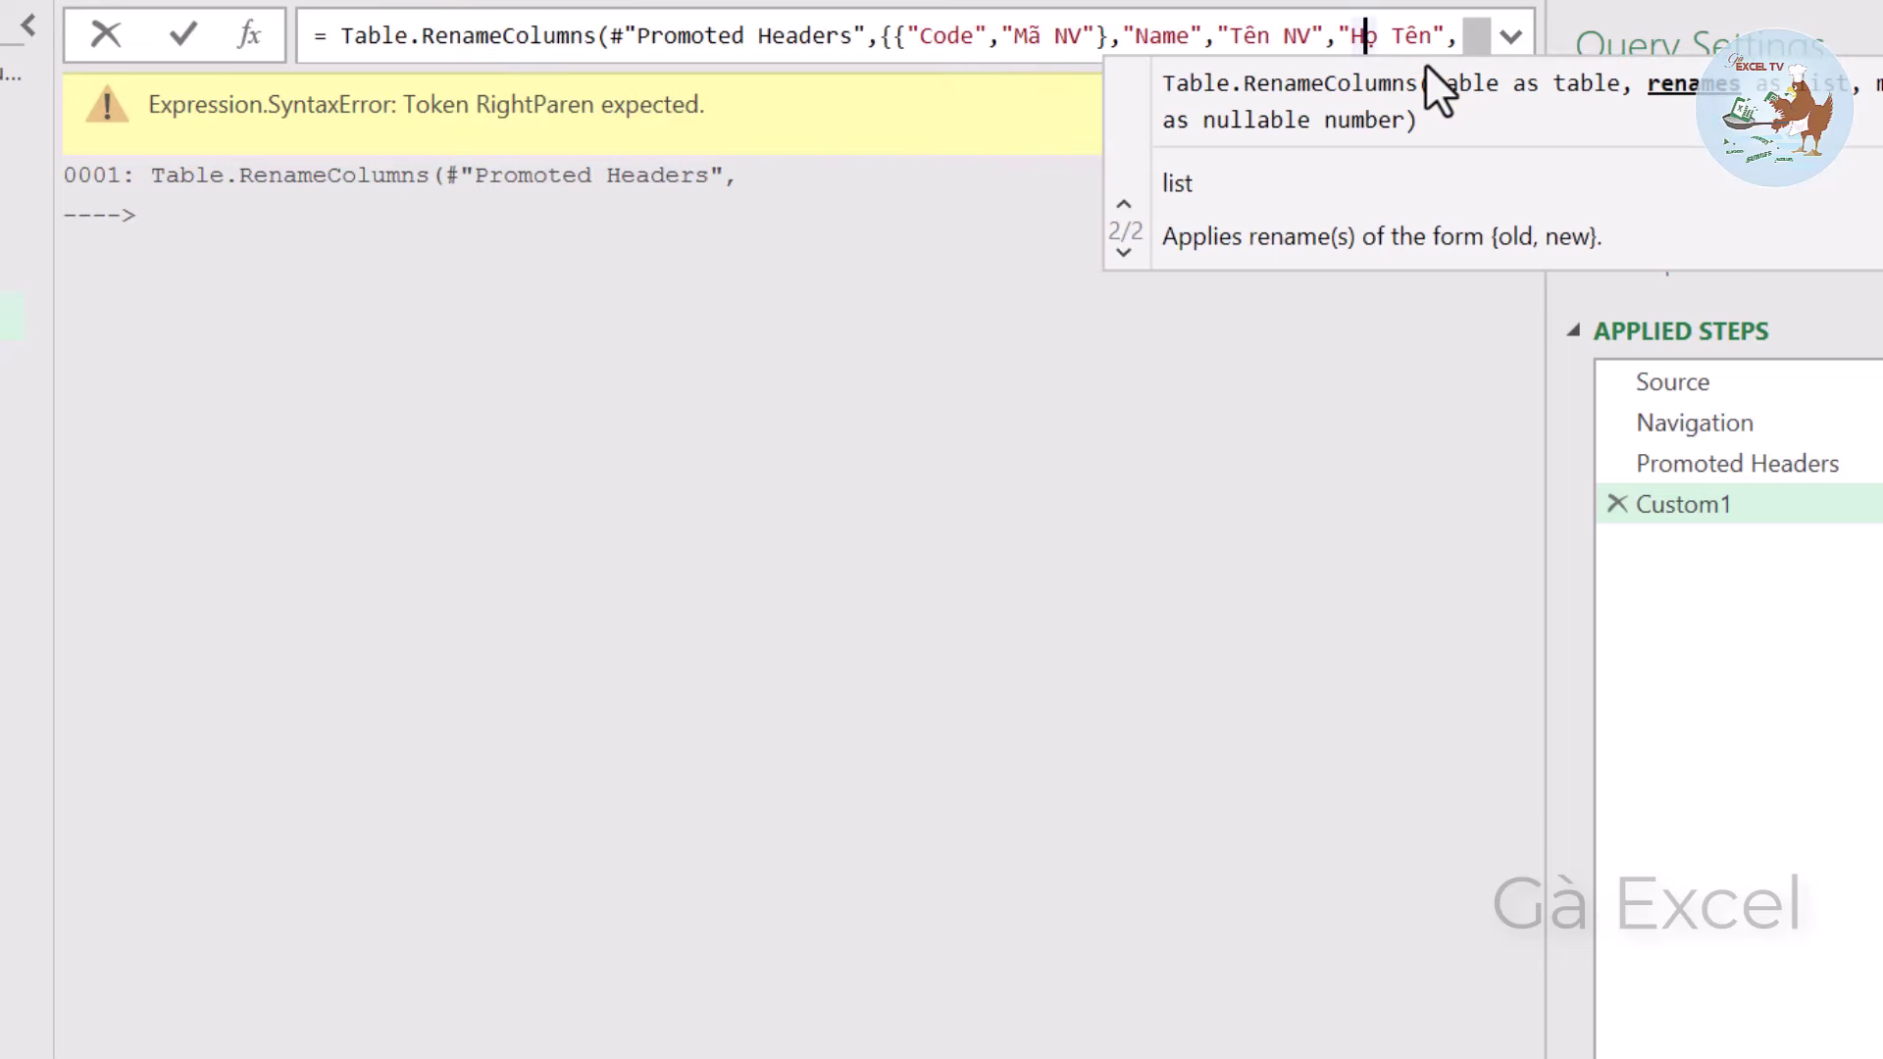
key(Left)
key(Left)
key(Left)
key(Left)
key(Left)
key(Left)
key(Left)
key(Left)
key(Left)
key(Left)
key(Left)
key(Left)
key(Left)
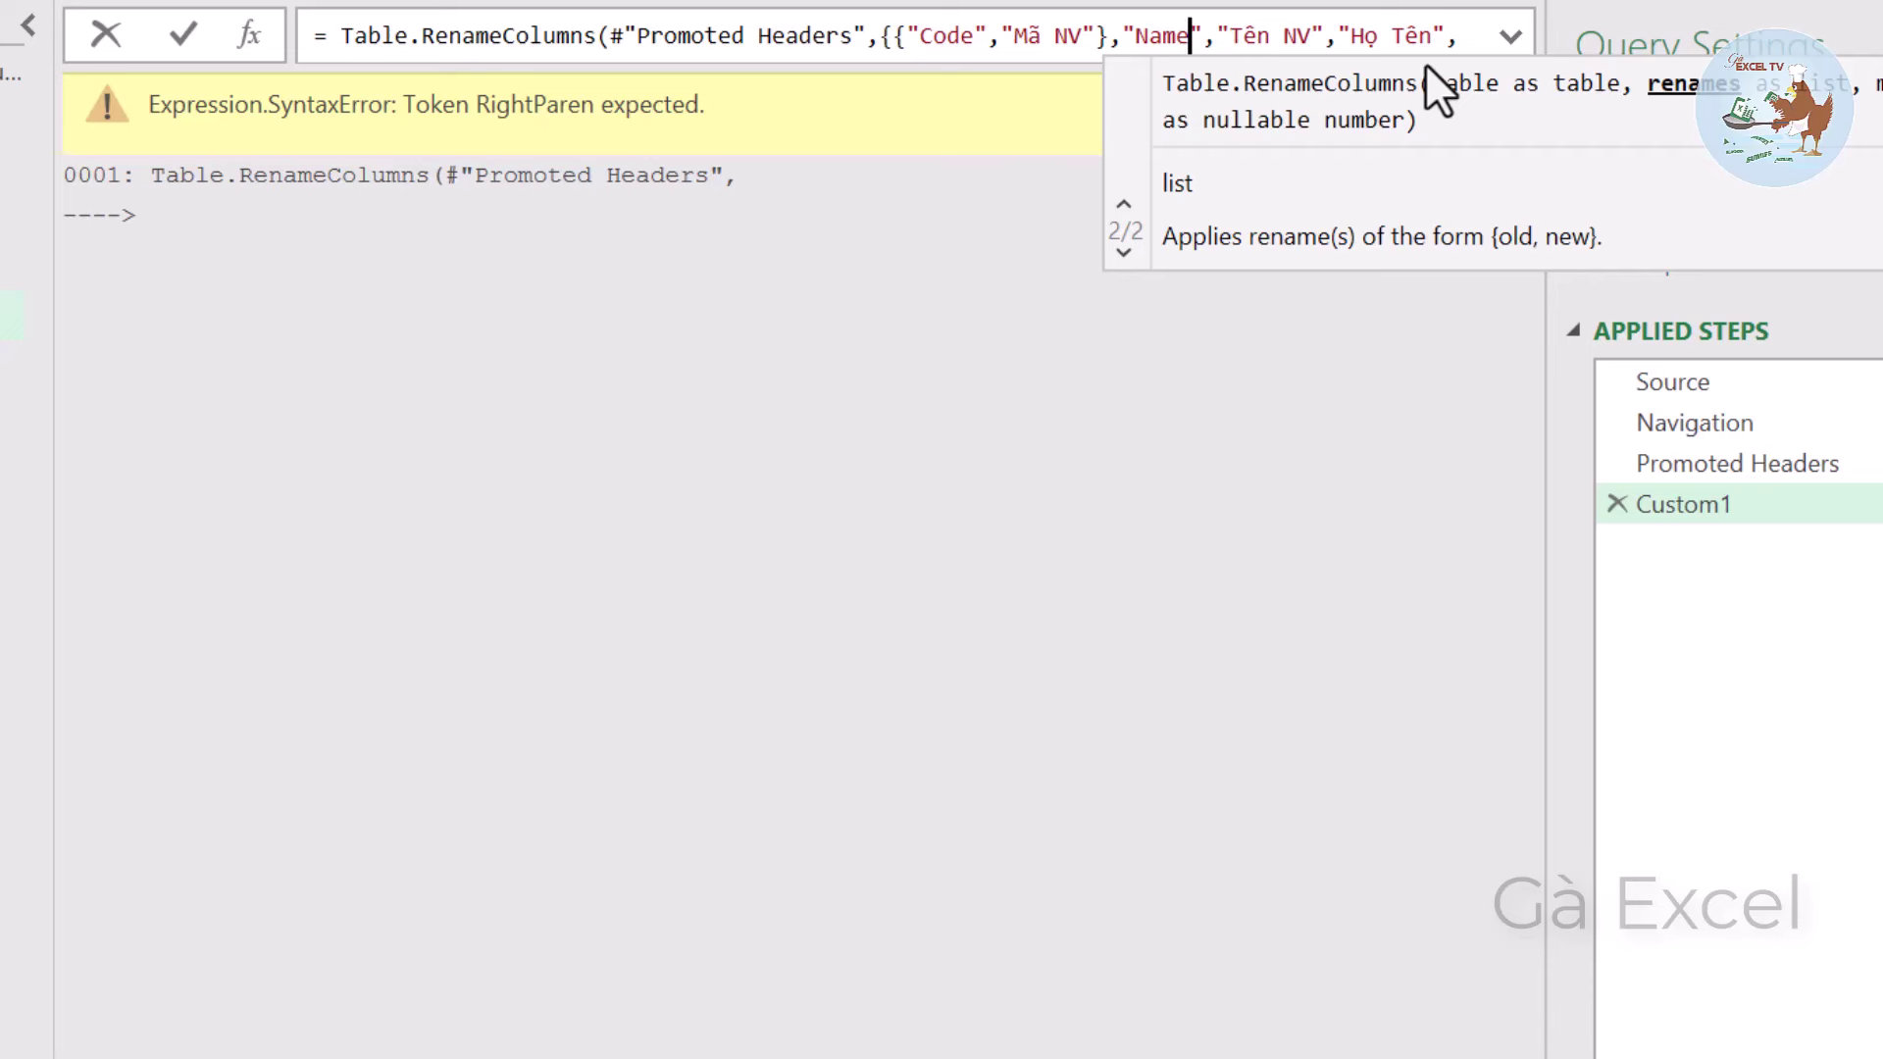
key(Left)
key(Left)
key(Left)
key(Left)
text({)
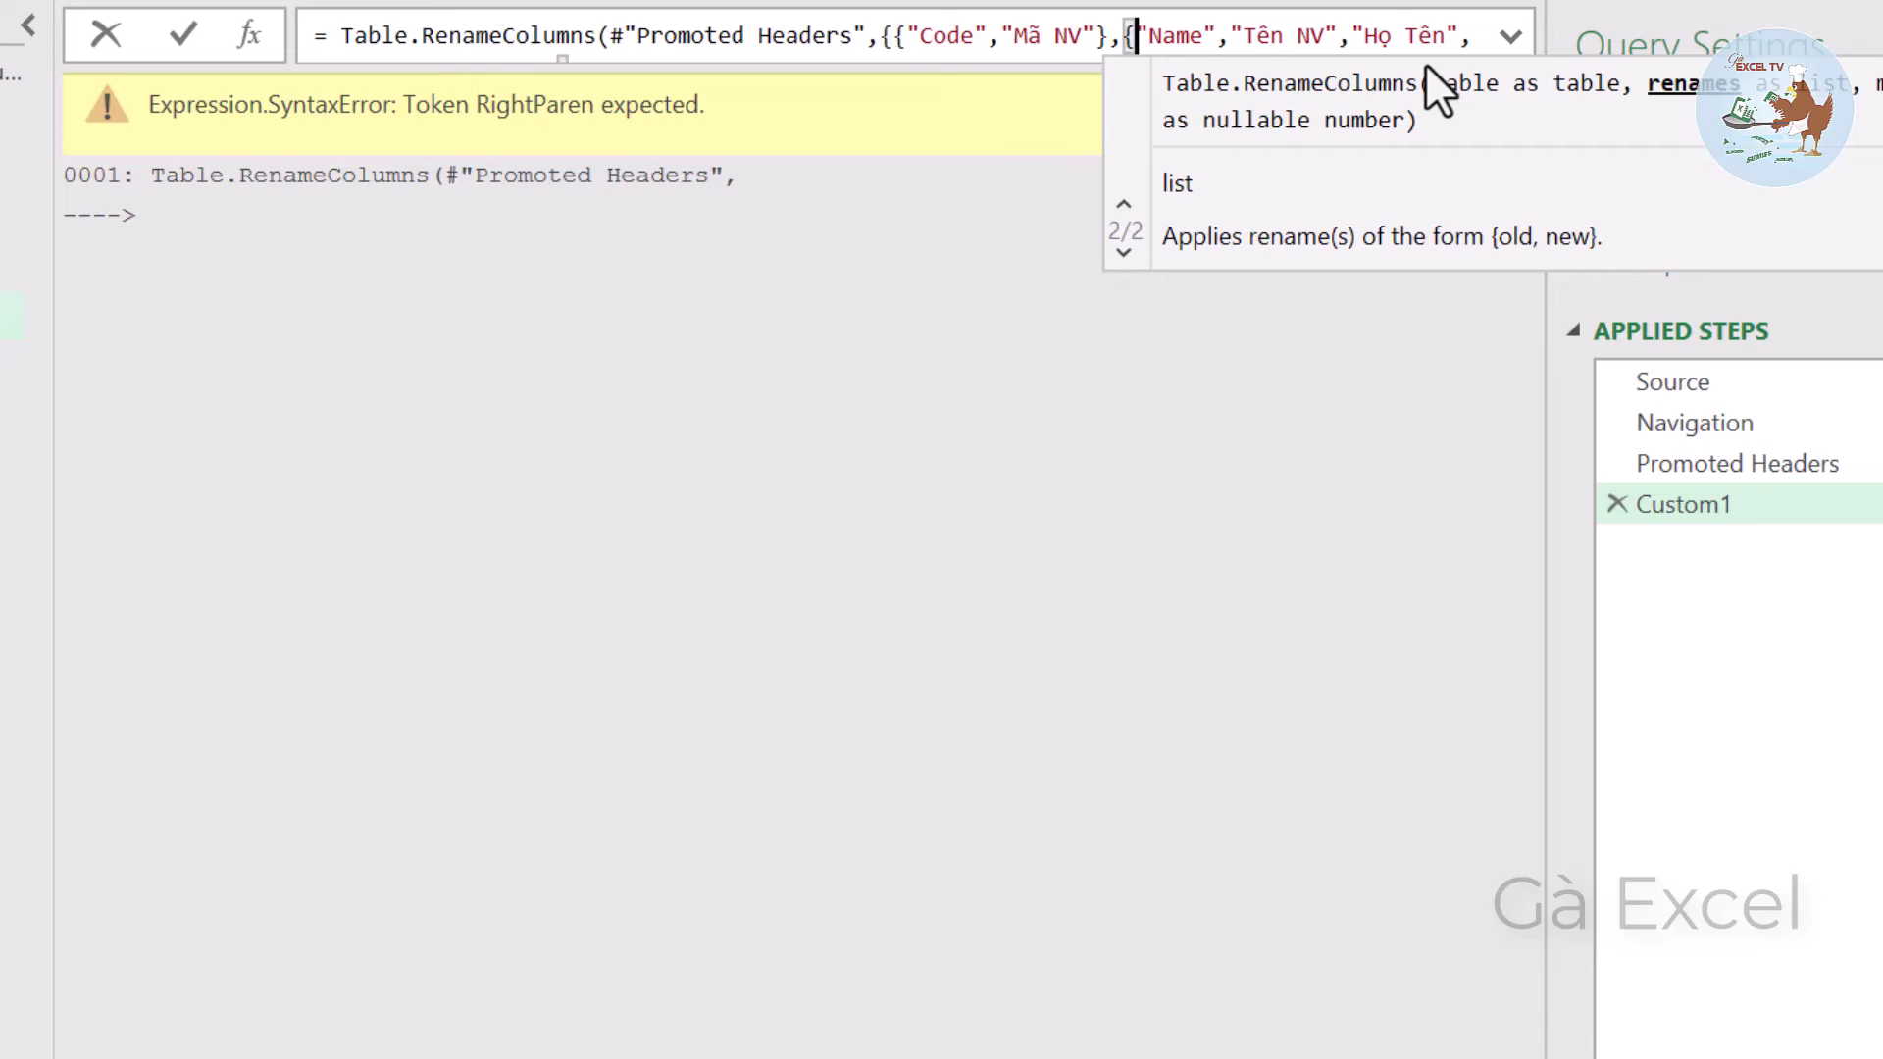
key(Right)
key(Right)
key(Right)
key(Right)
key(Right)
key(Right)
key(Right)
key(Right)
key(Right)
key(Right)
key(Right)
key(Right)
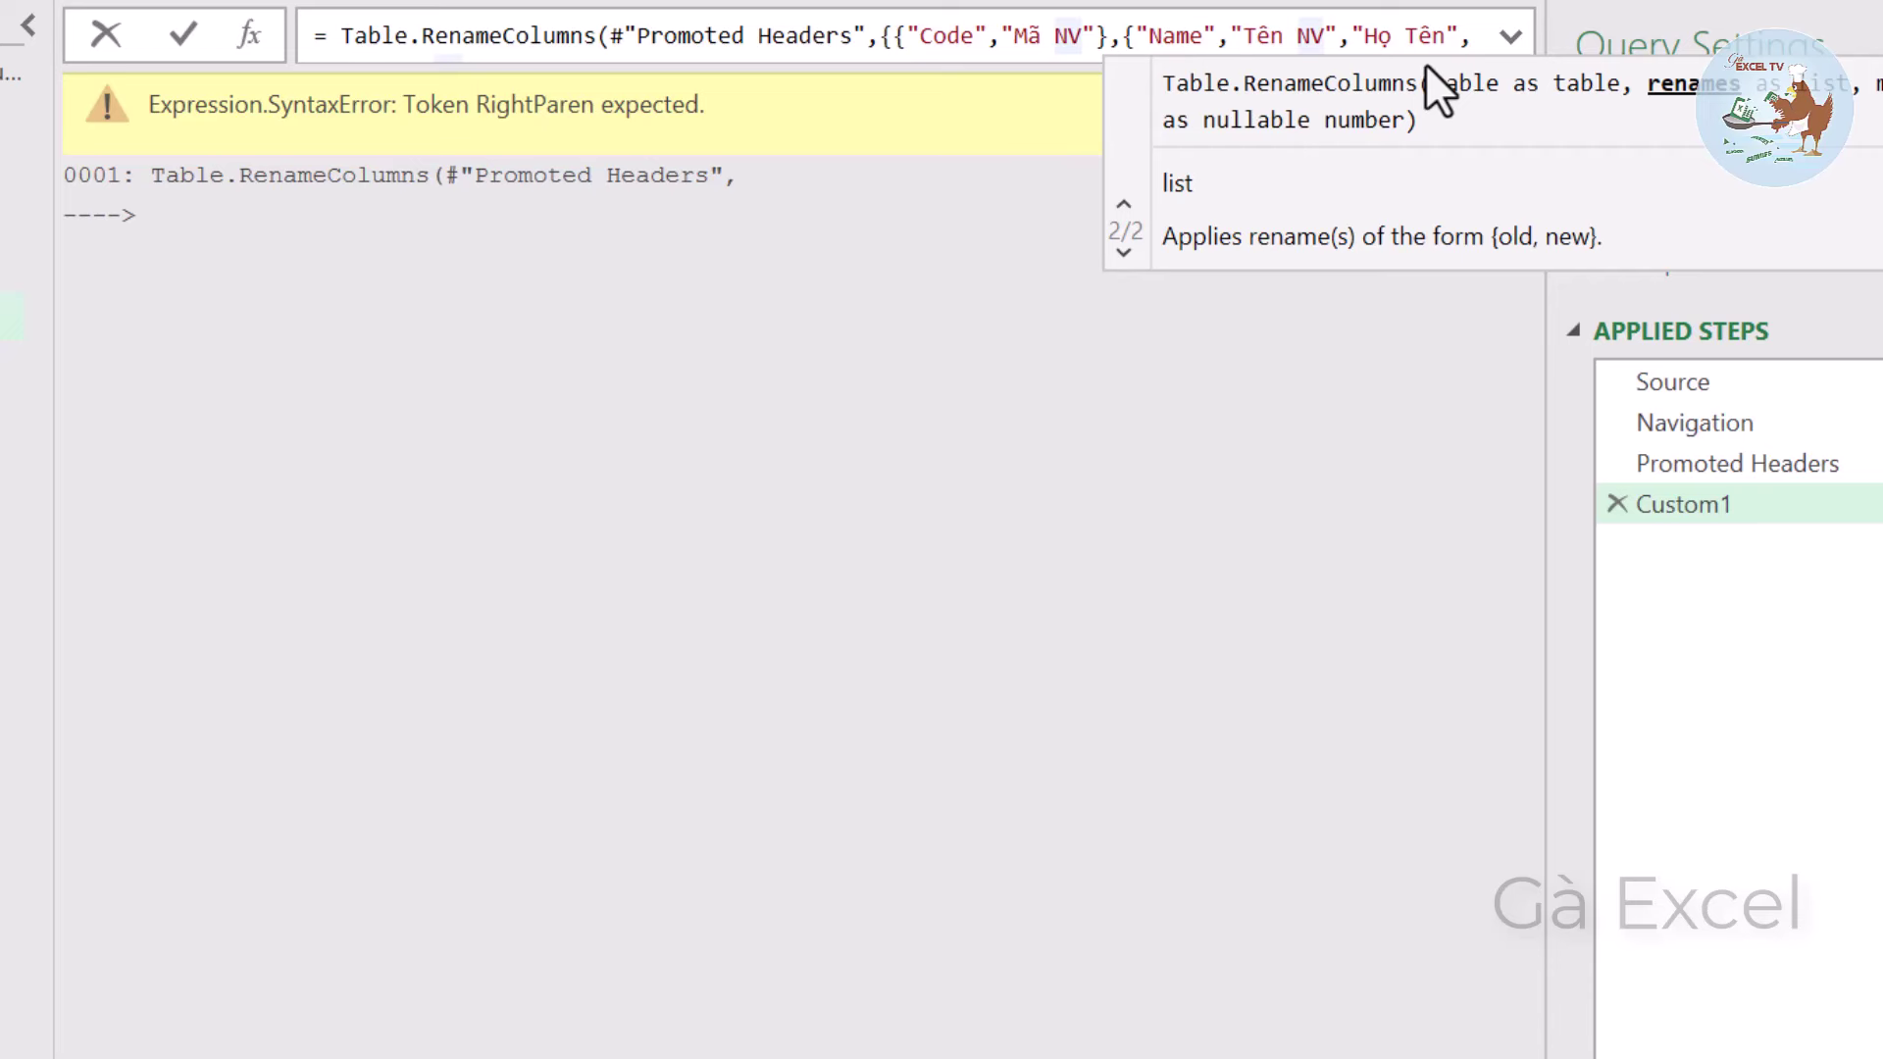
key(Right)
key(Right)
text(})
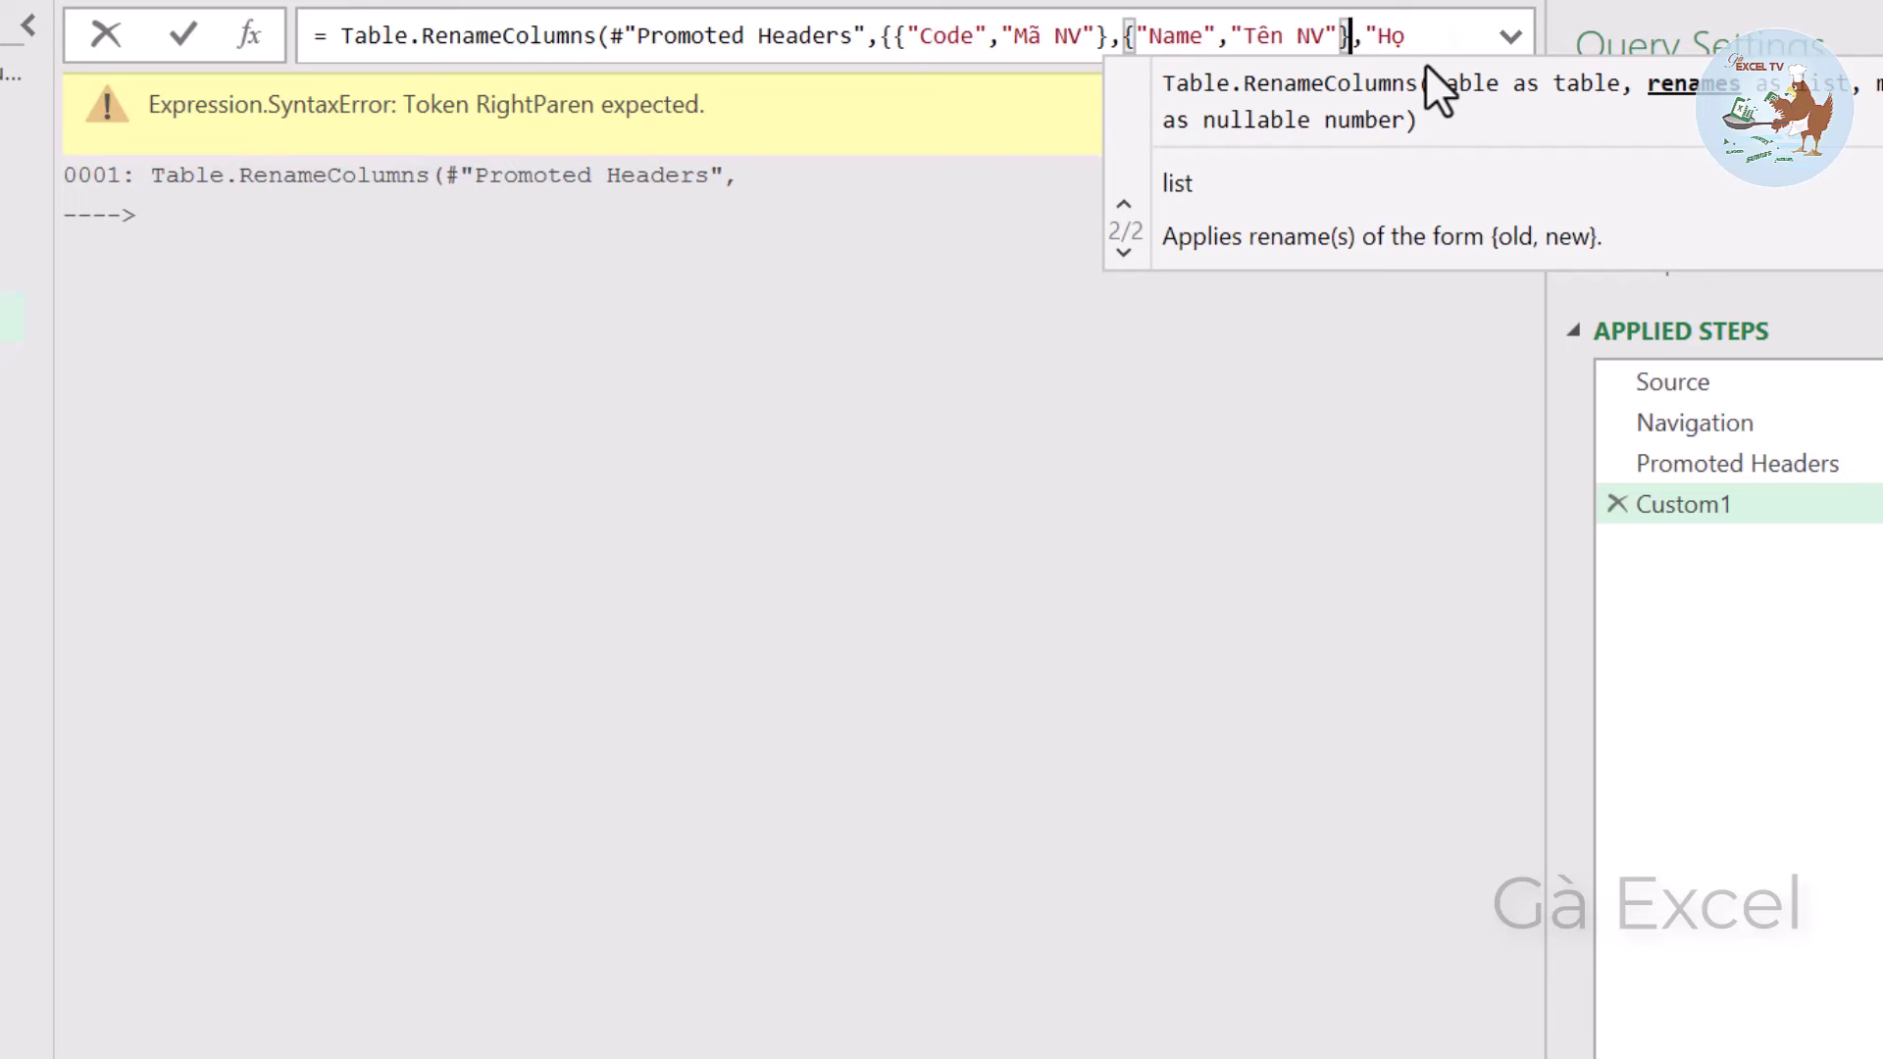
key(Right)
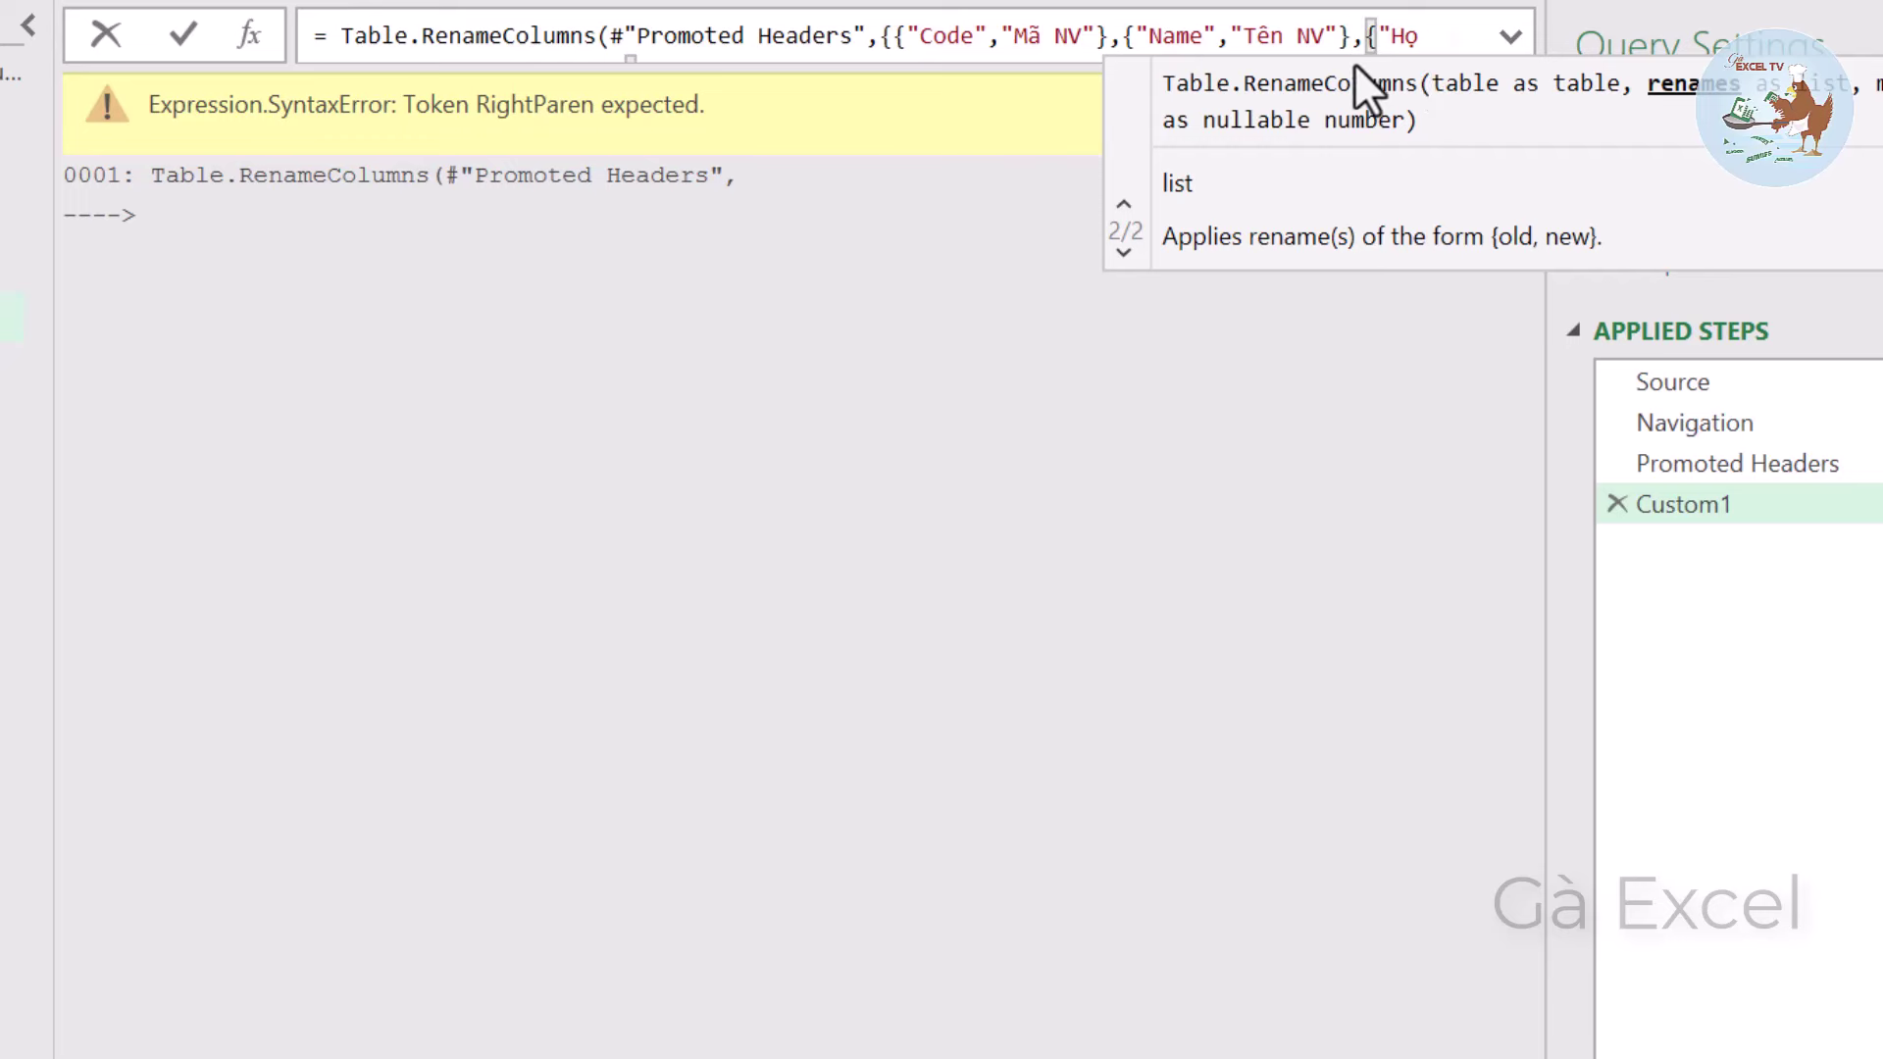
key(End)
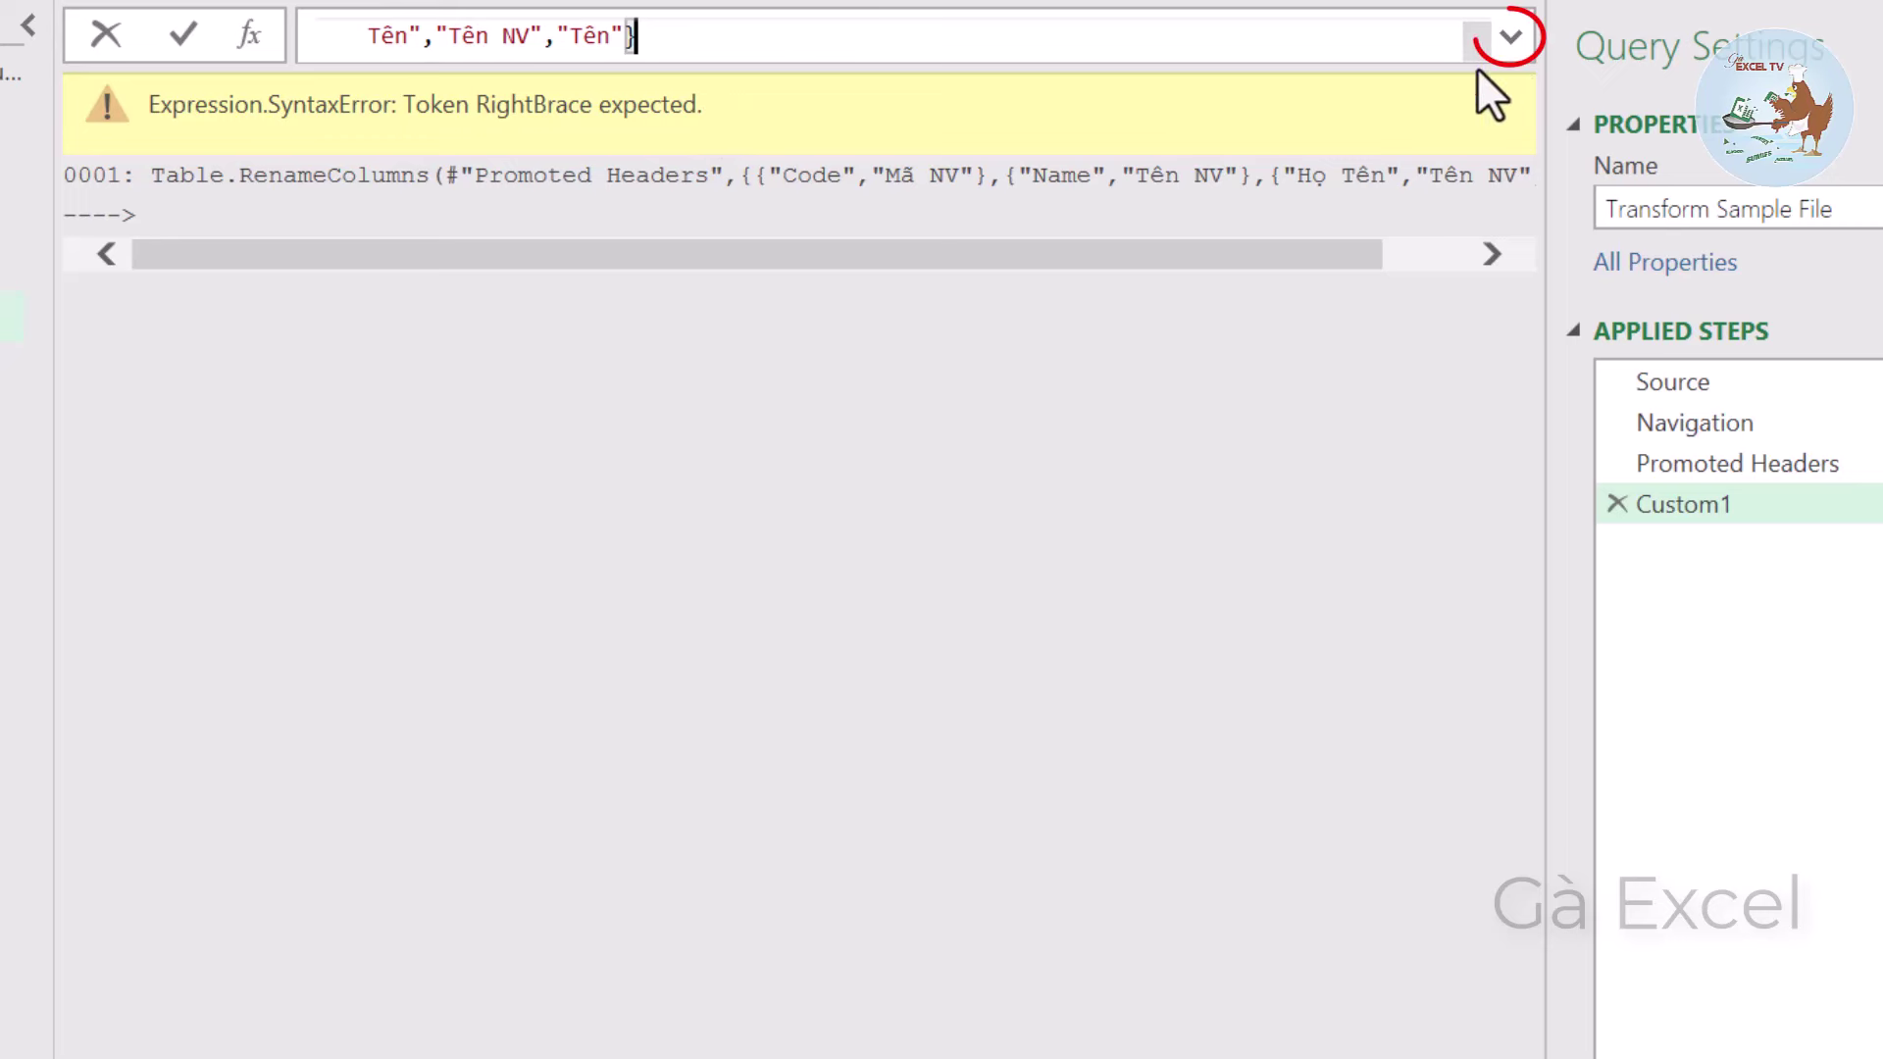
Expand the formula bar and fix the quote and braces after the Họ Tên entry.
click(1510, 39)
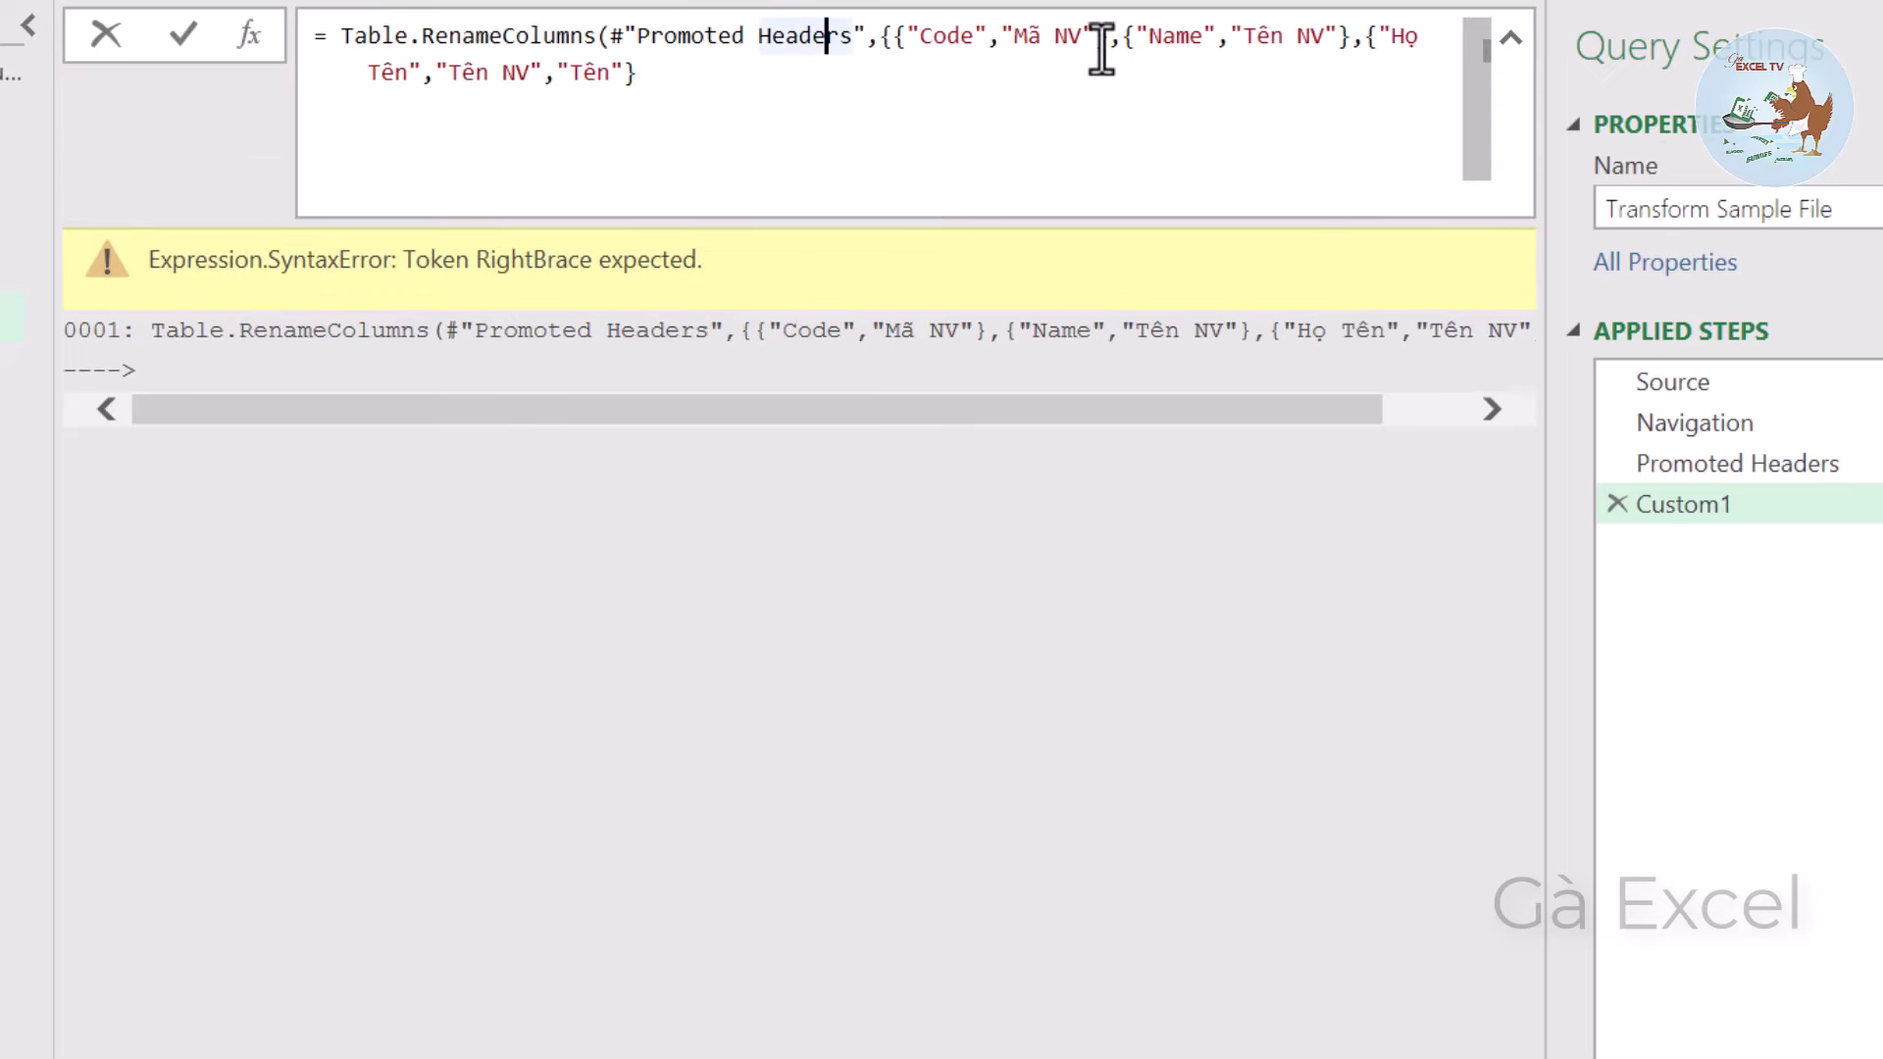
click(1106, 37)
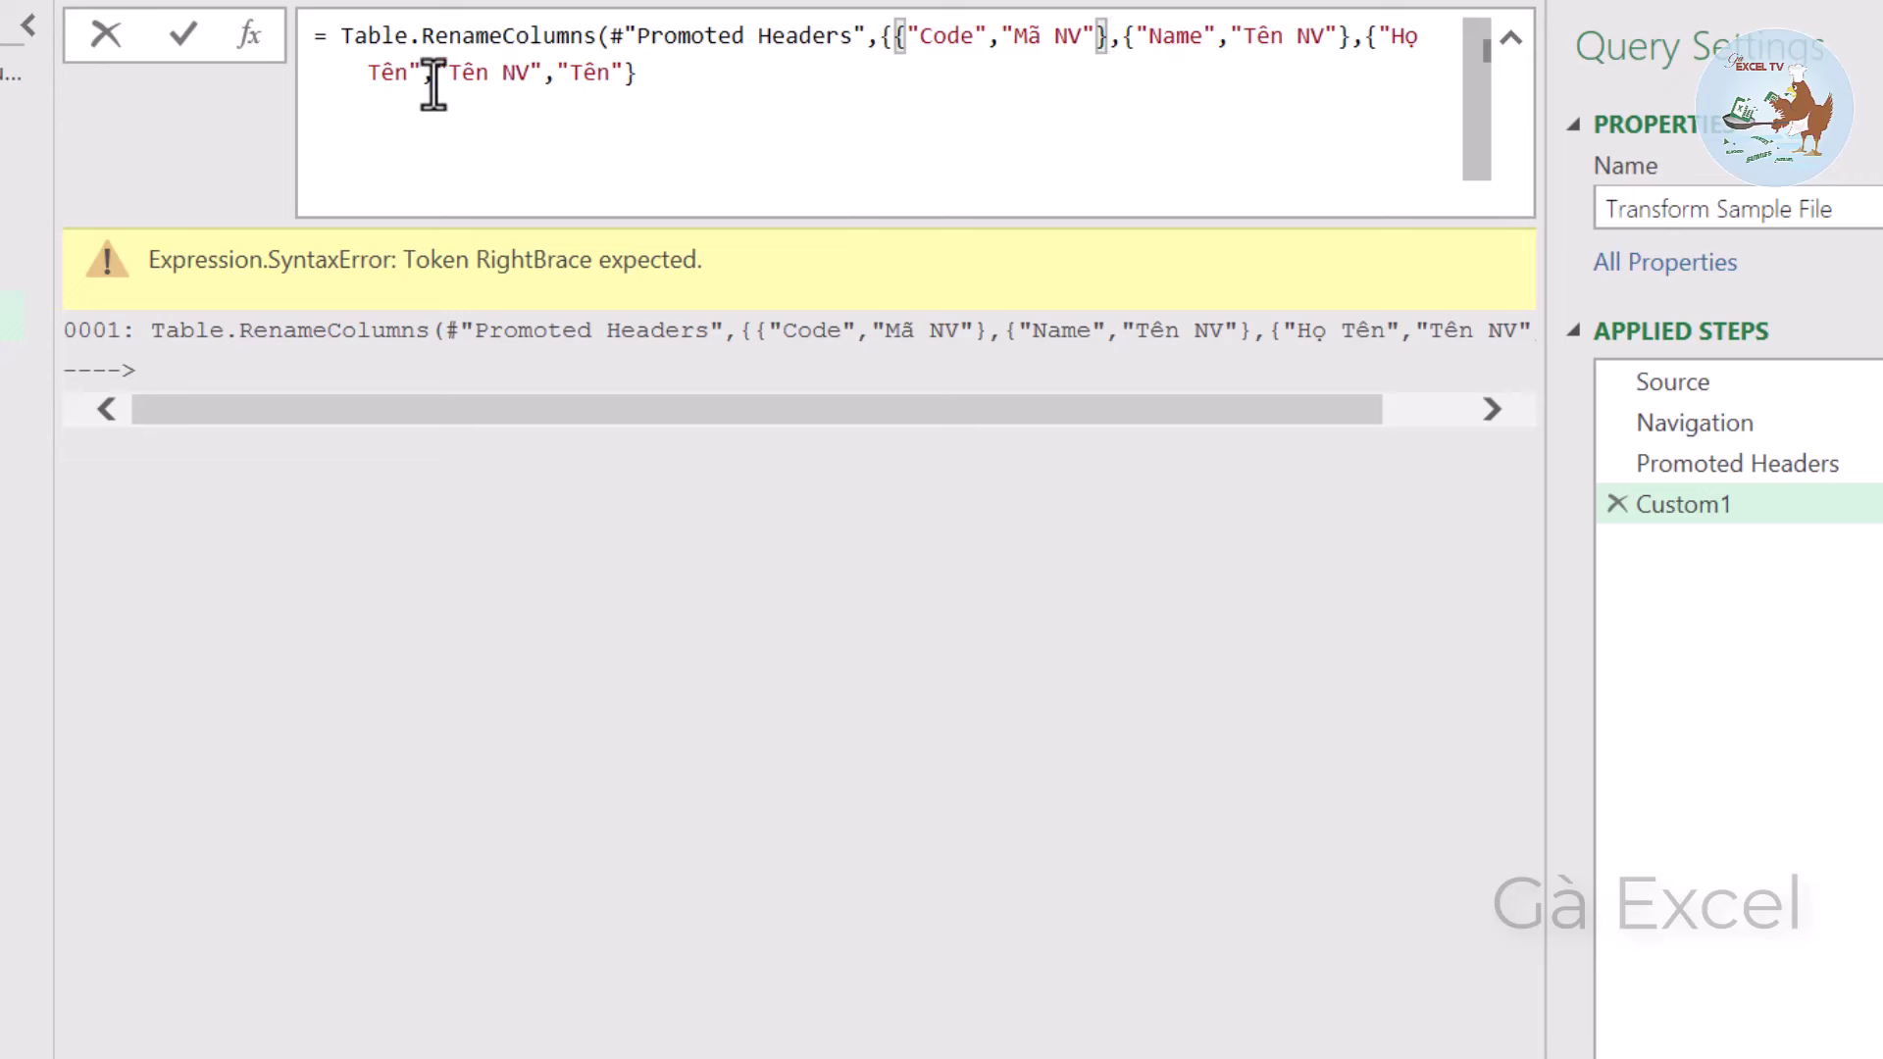
drag(410, 78, 425, 79)
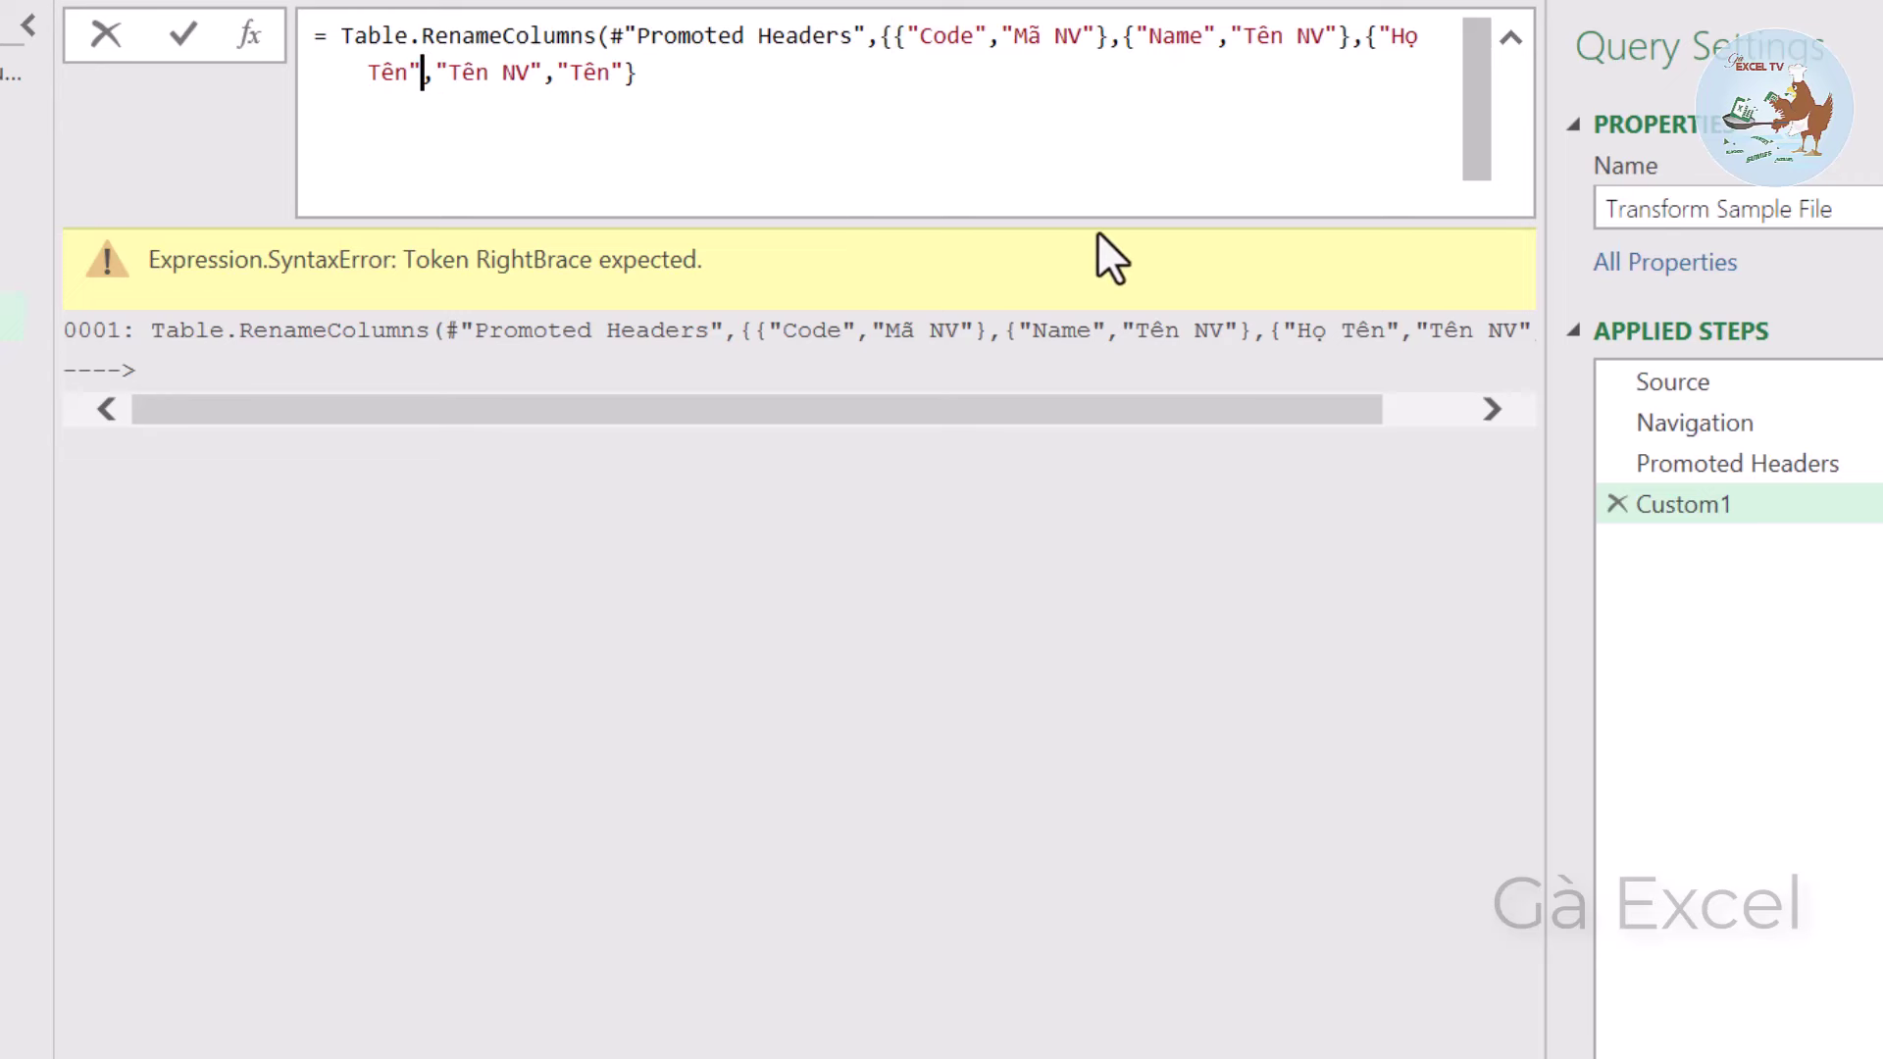
text(",)
key(Left)
key(BackSpace)
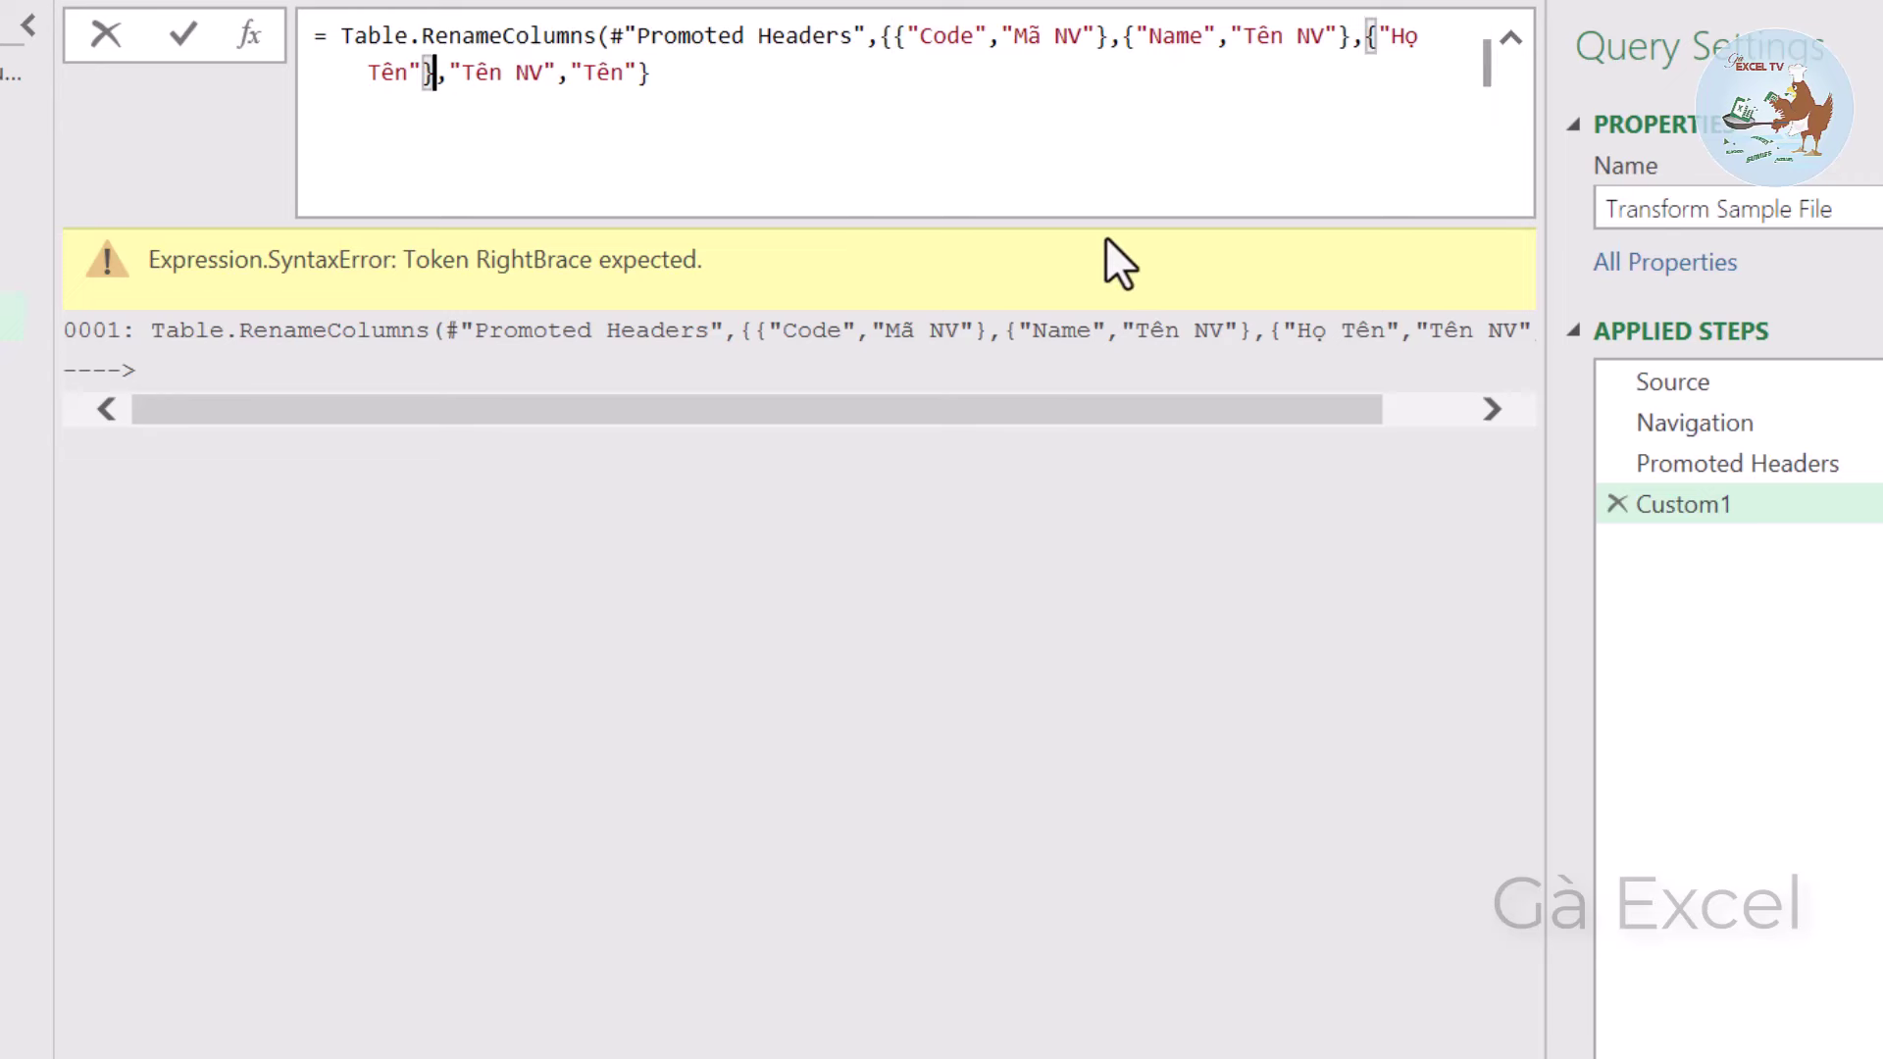
text(})
key(Right)
text({)
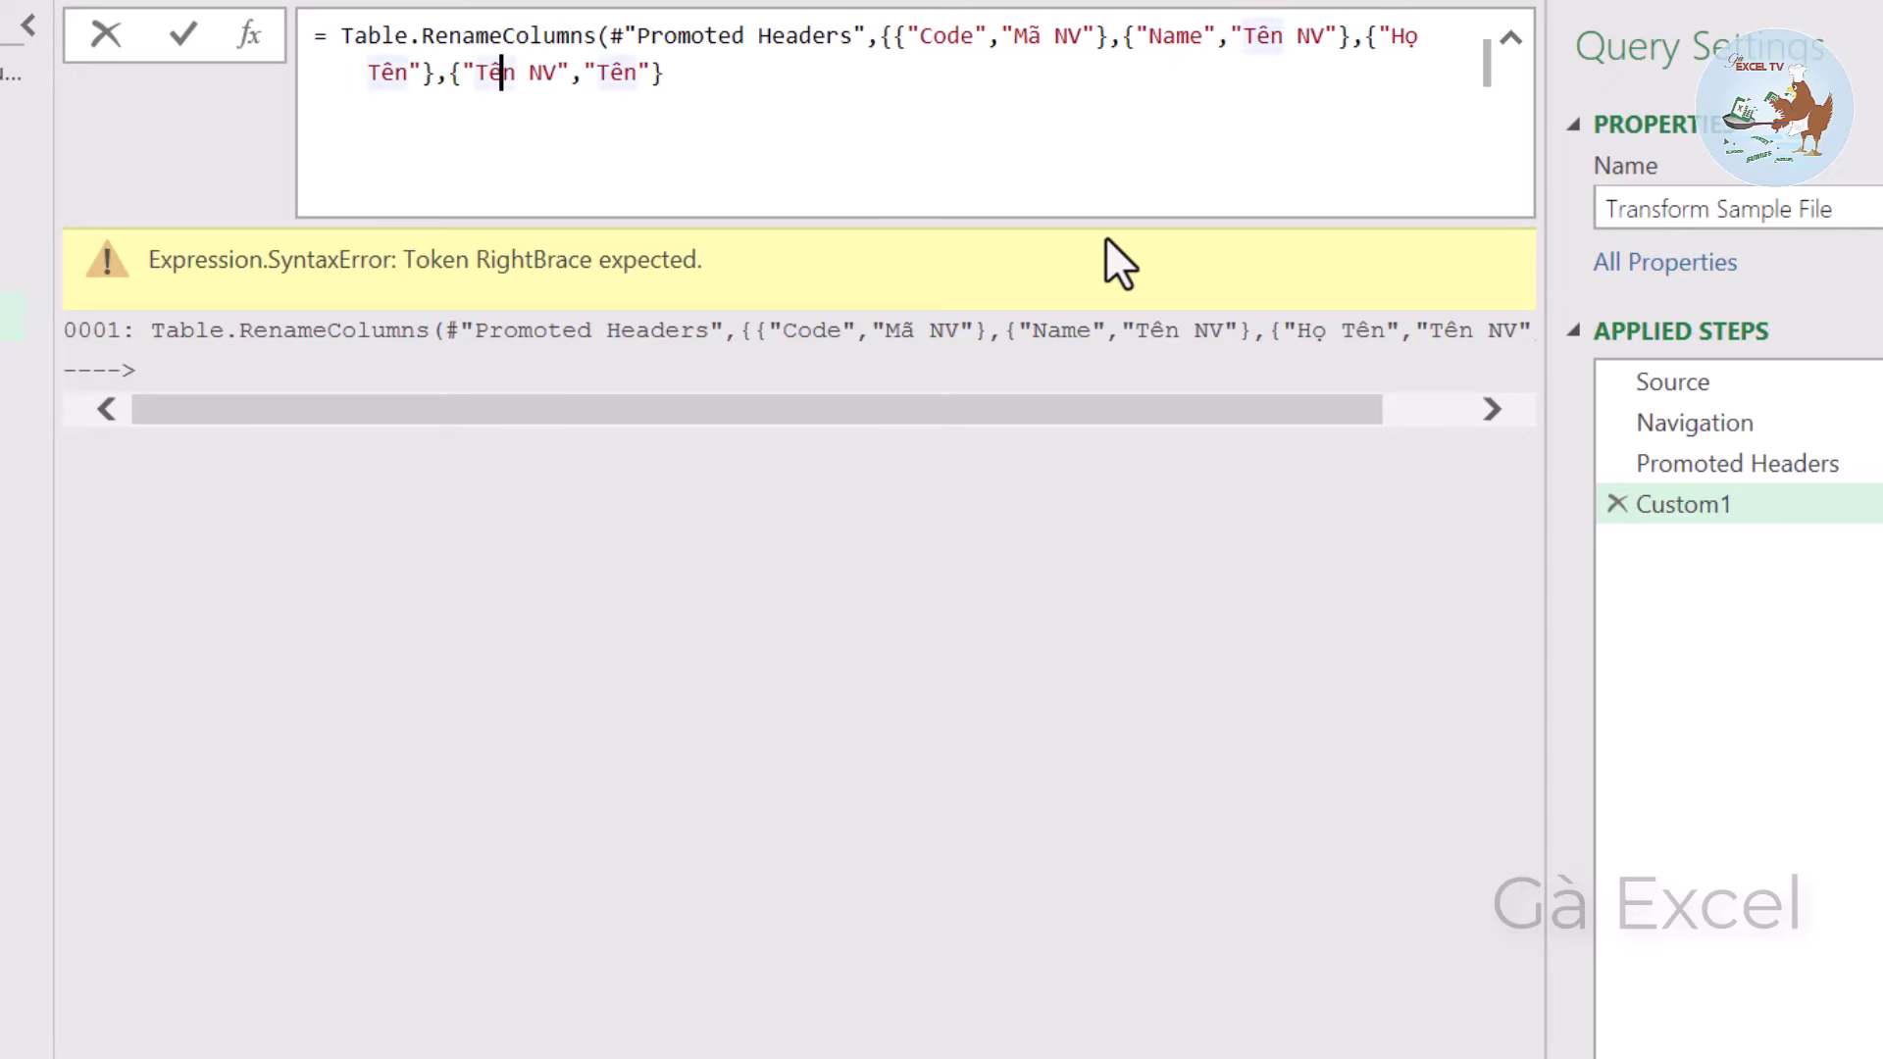
key(Right)
key(Right)
key(Right)
key(Right)
key(Right)
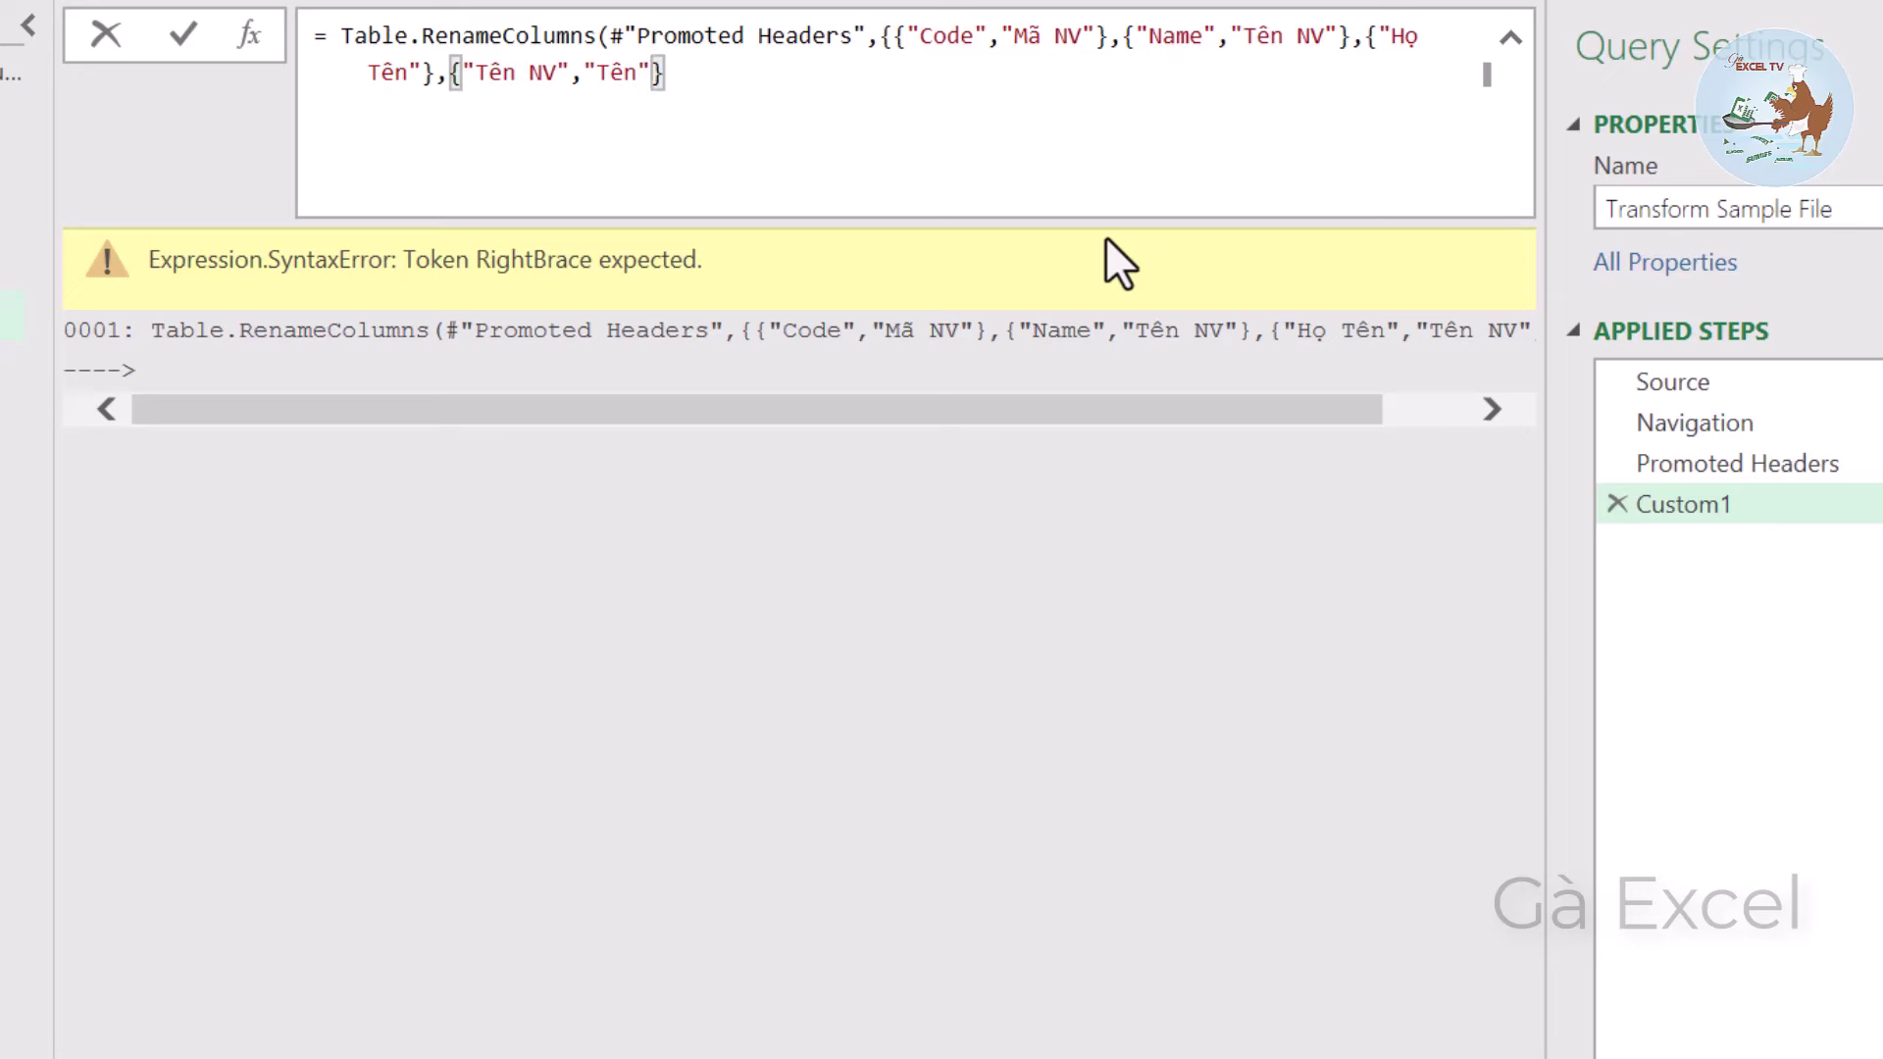
text(})
text(})
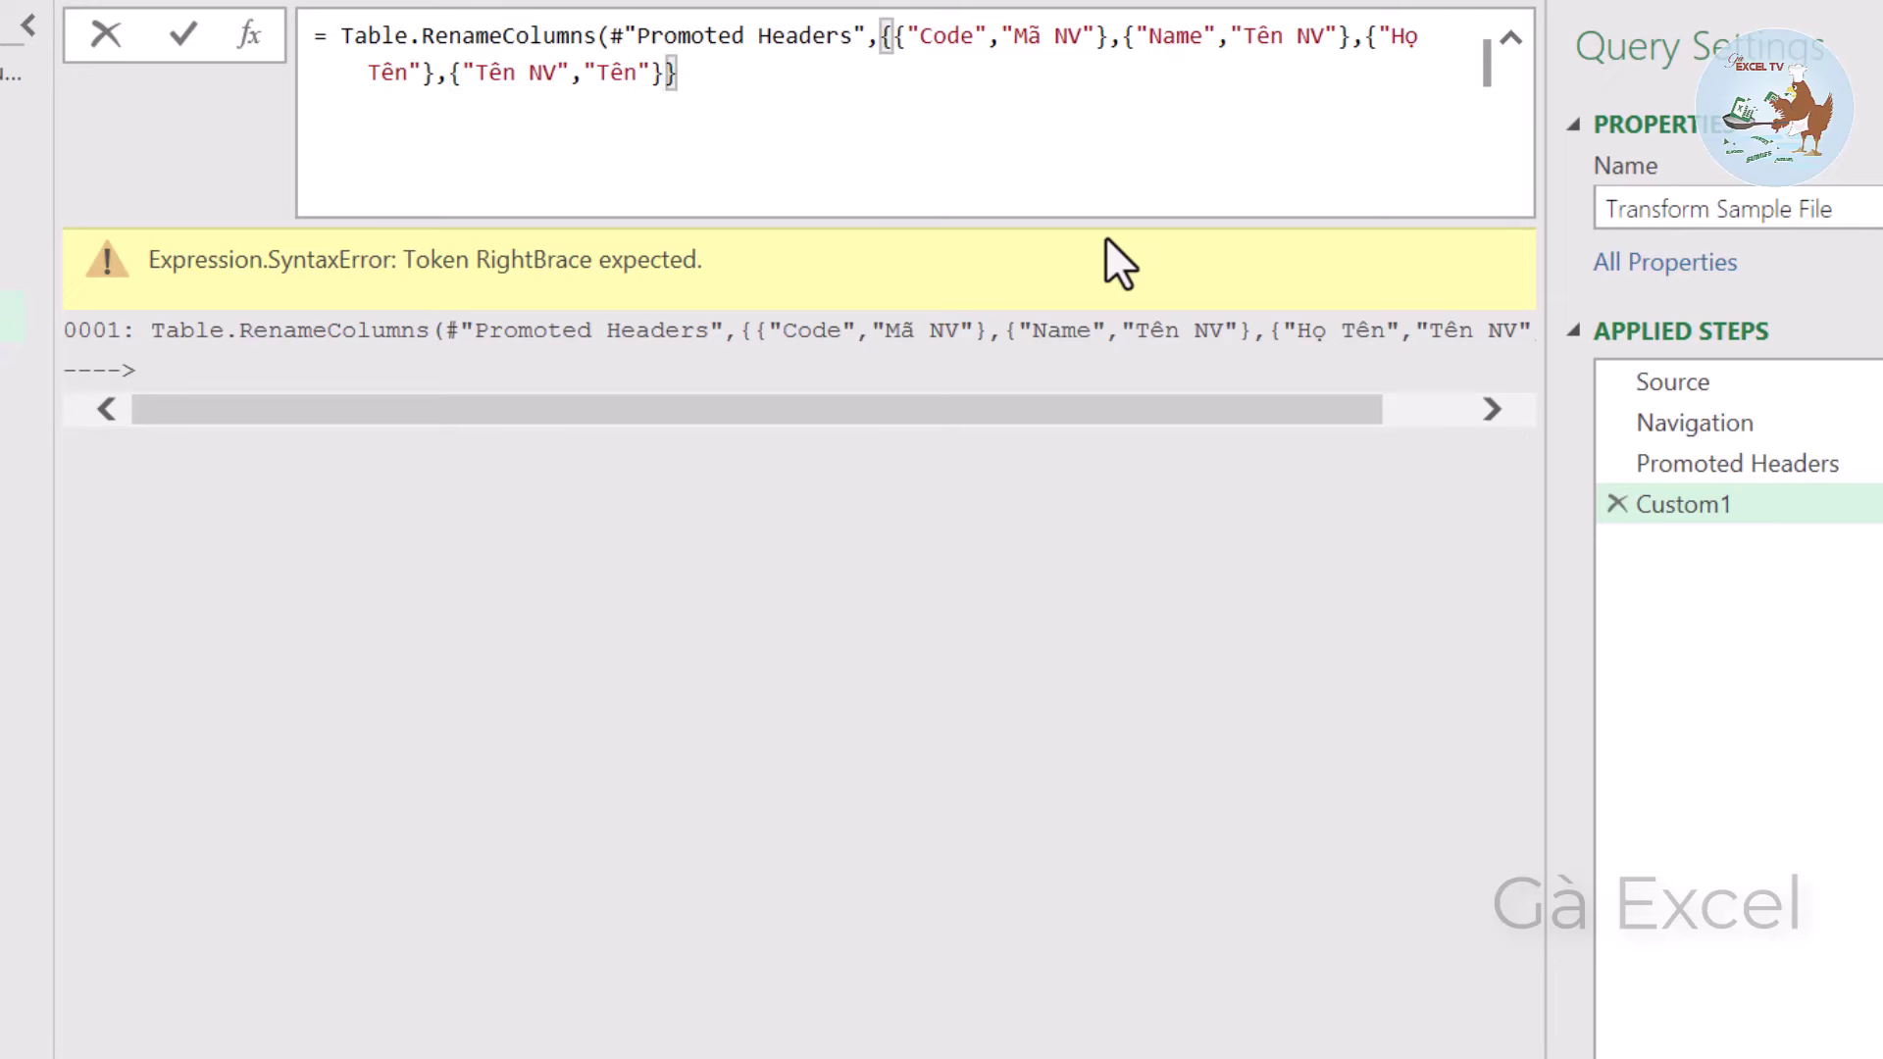
Remove extra braces and leftover text so "Họ Tên" pairs cleanly with "Tên NV".
key(Up)
key(ctrl+Right)
key(ctrl+Right)
key(ctrl+Right)
key(ctrl+Right)
key(ctrl+Right)
key(Right)
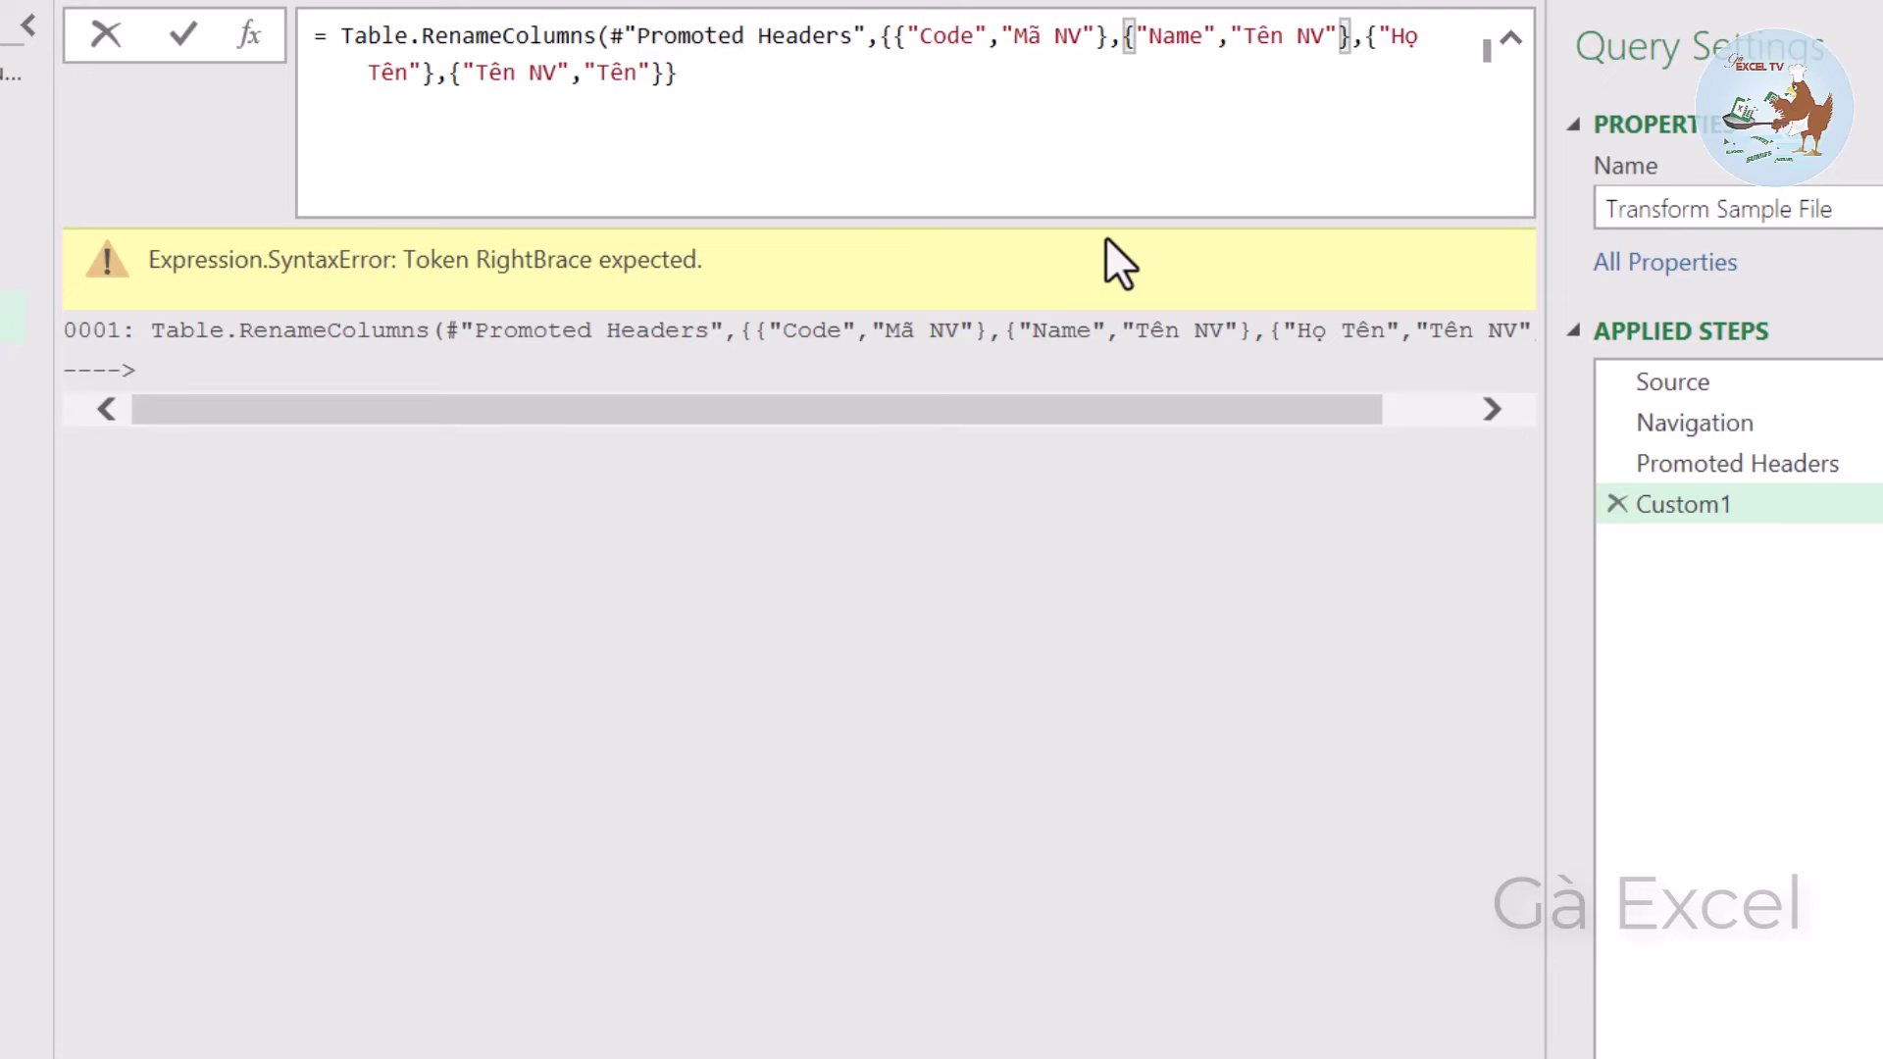
key(Right)
key(Right)
key(Right)
key(Right)
key(Right)
key(Right)
key(Right)
key(Left)
key(Left)
key(Left)
key(Left)
key(Right)
key(Right)
key(Right)
key(Right)
key(Right)
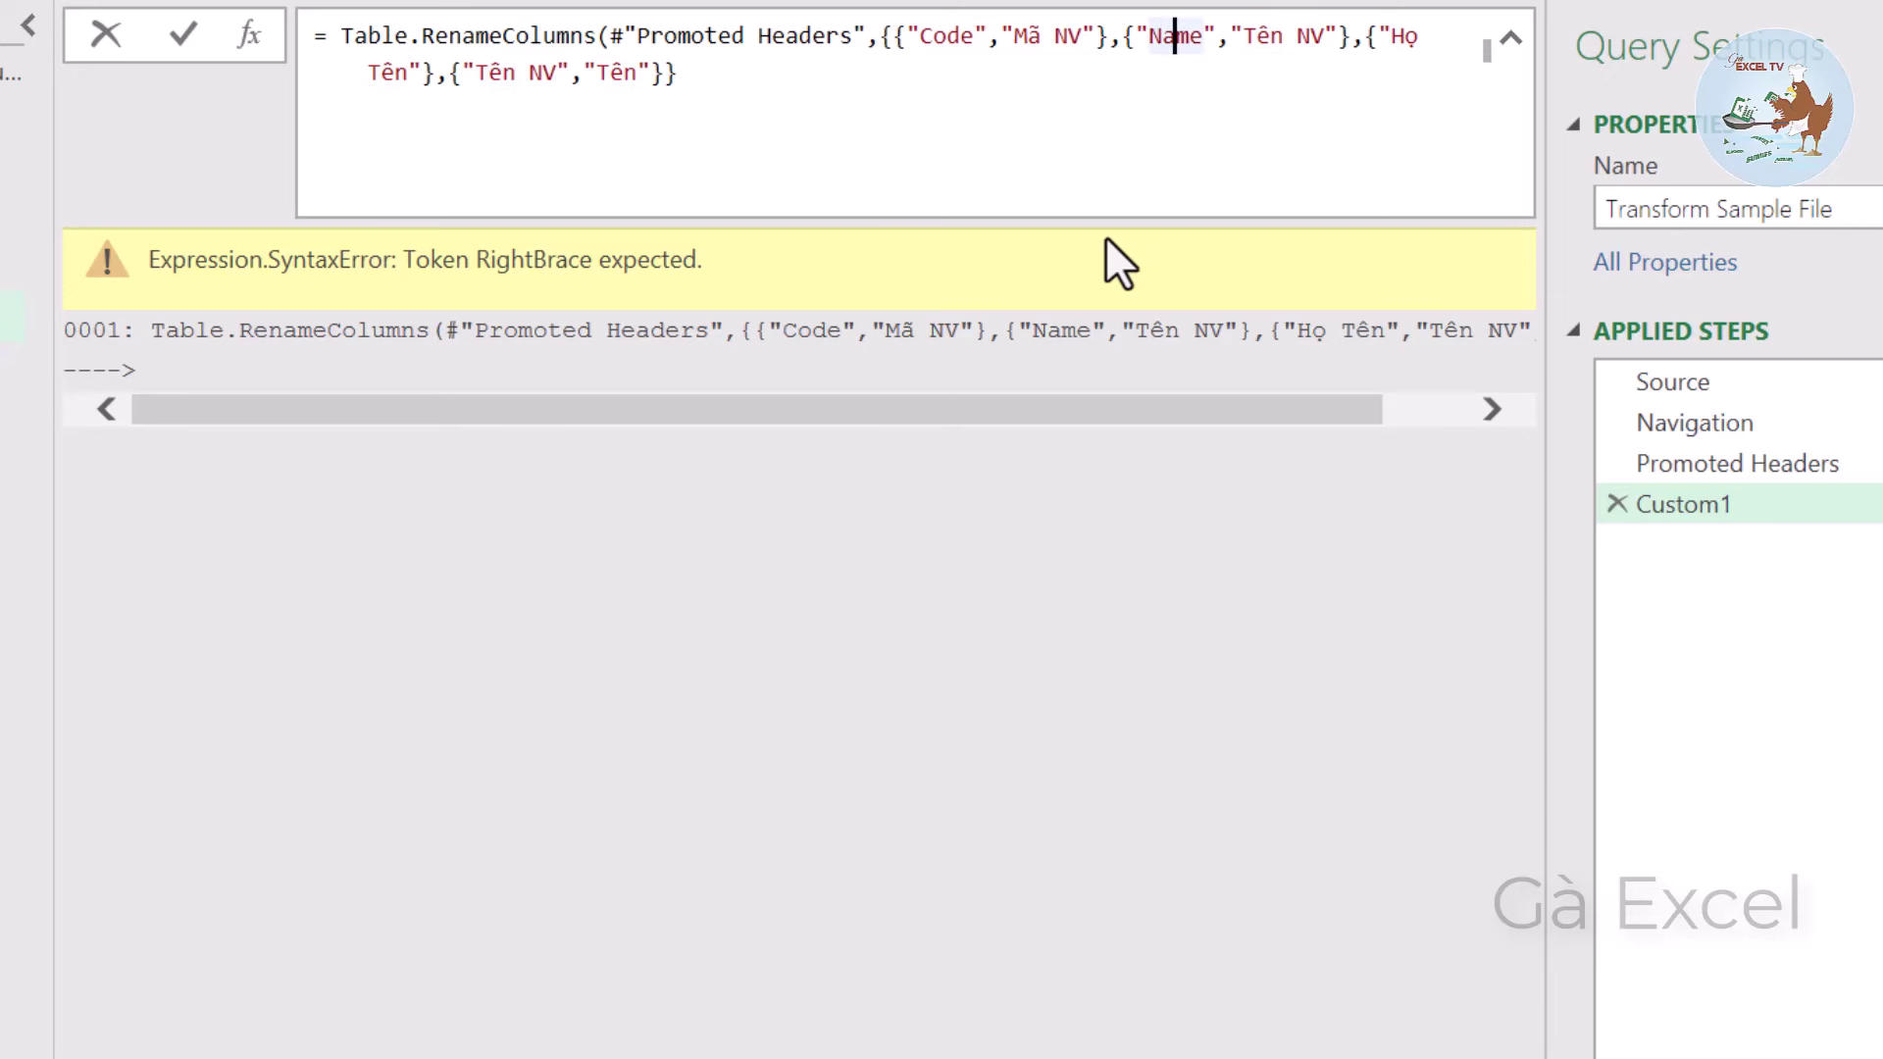
key(Right)
key(Right)
key(Right)
key(Right)
key(Right)
key(Right)
key(Right)
key(Right)
key(Right)
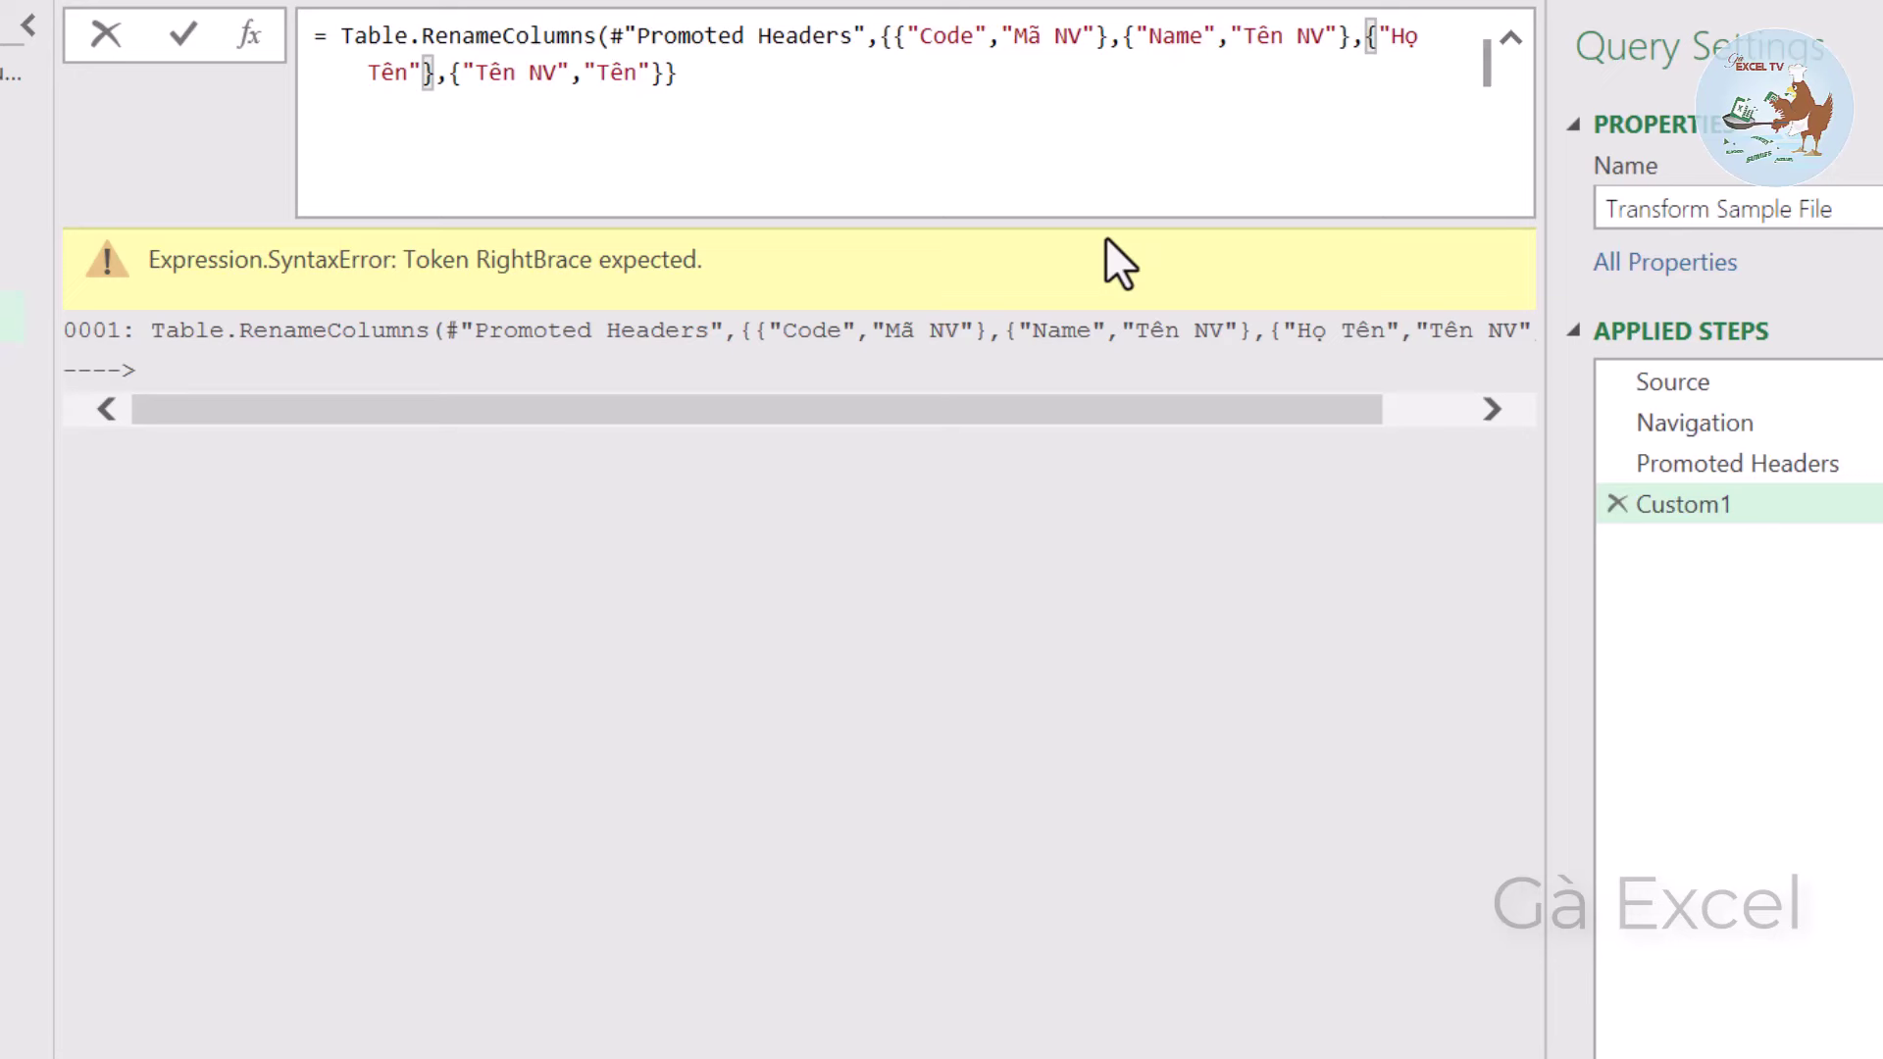
key(Right)
key(Right)
key(Right)
key(Right)
key(Right)
key(Right)
key(Right)
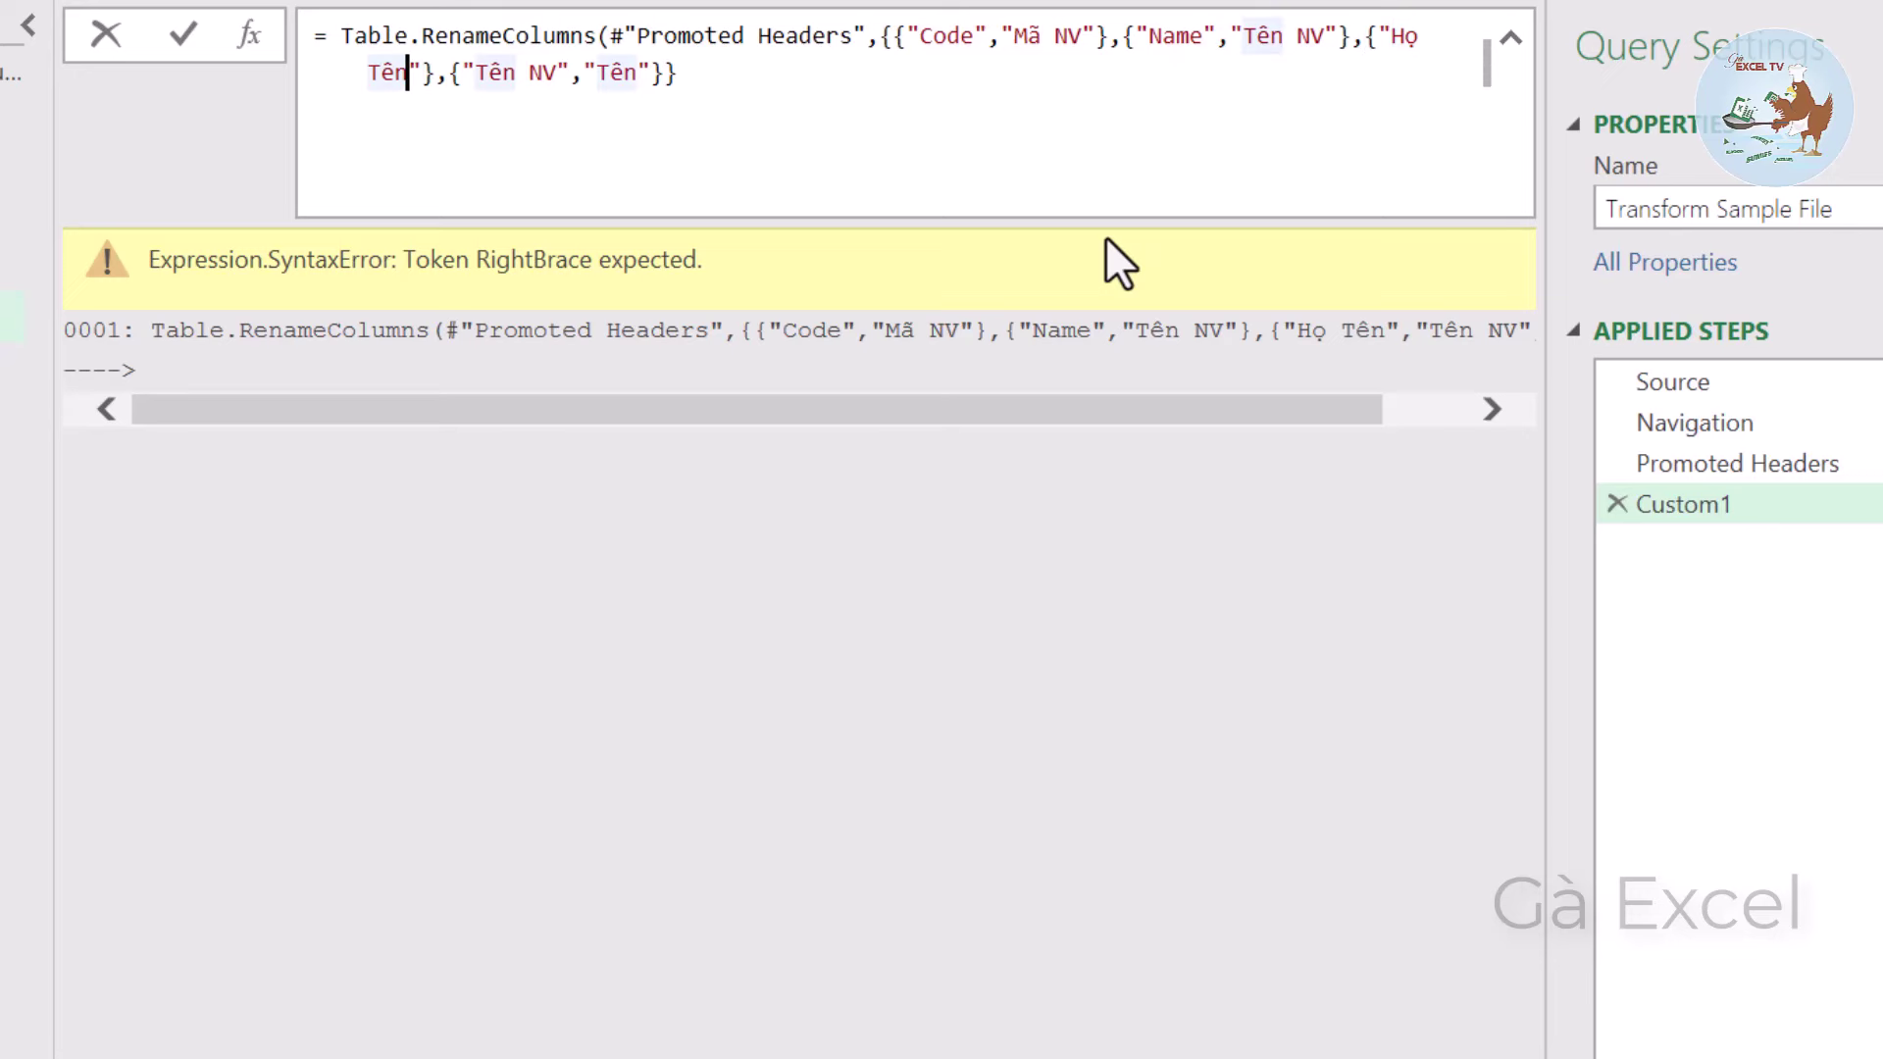
key(Right)
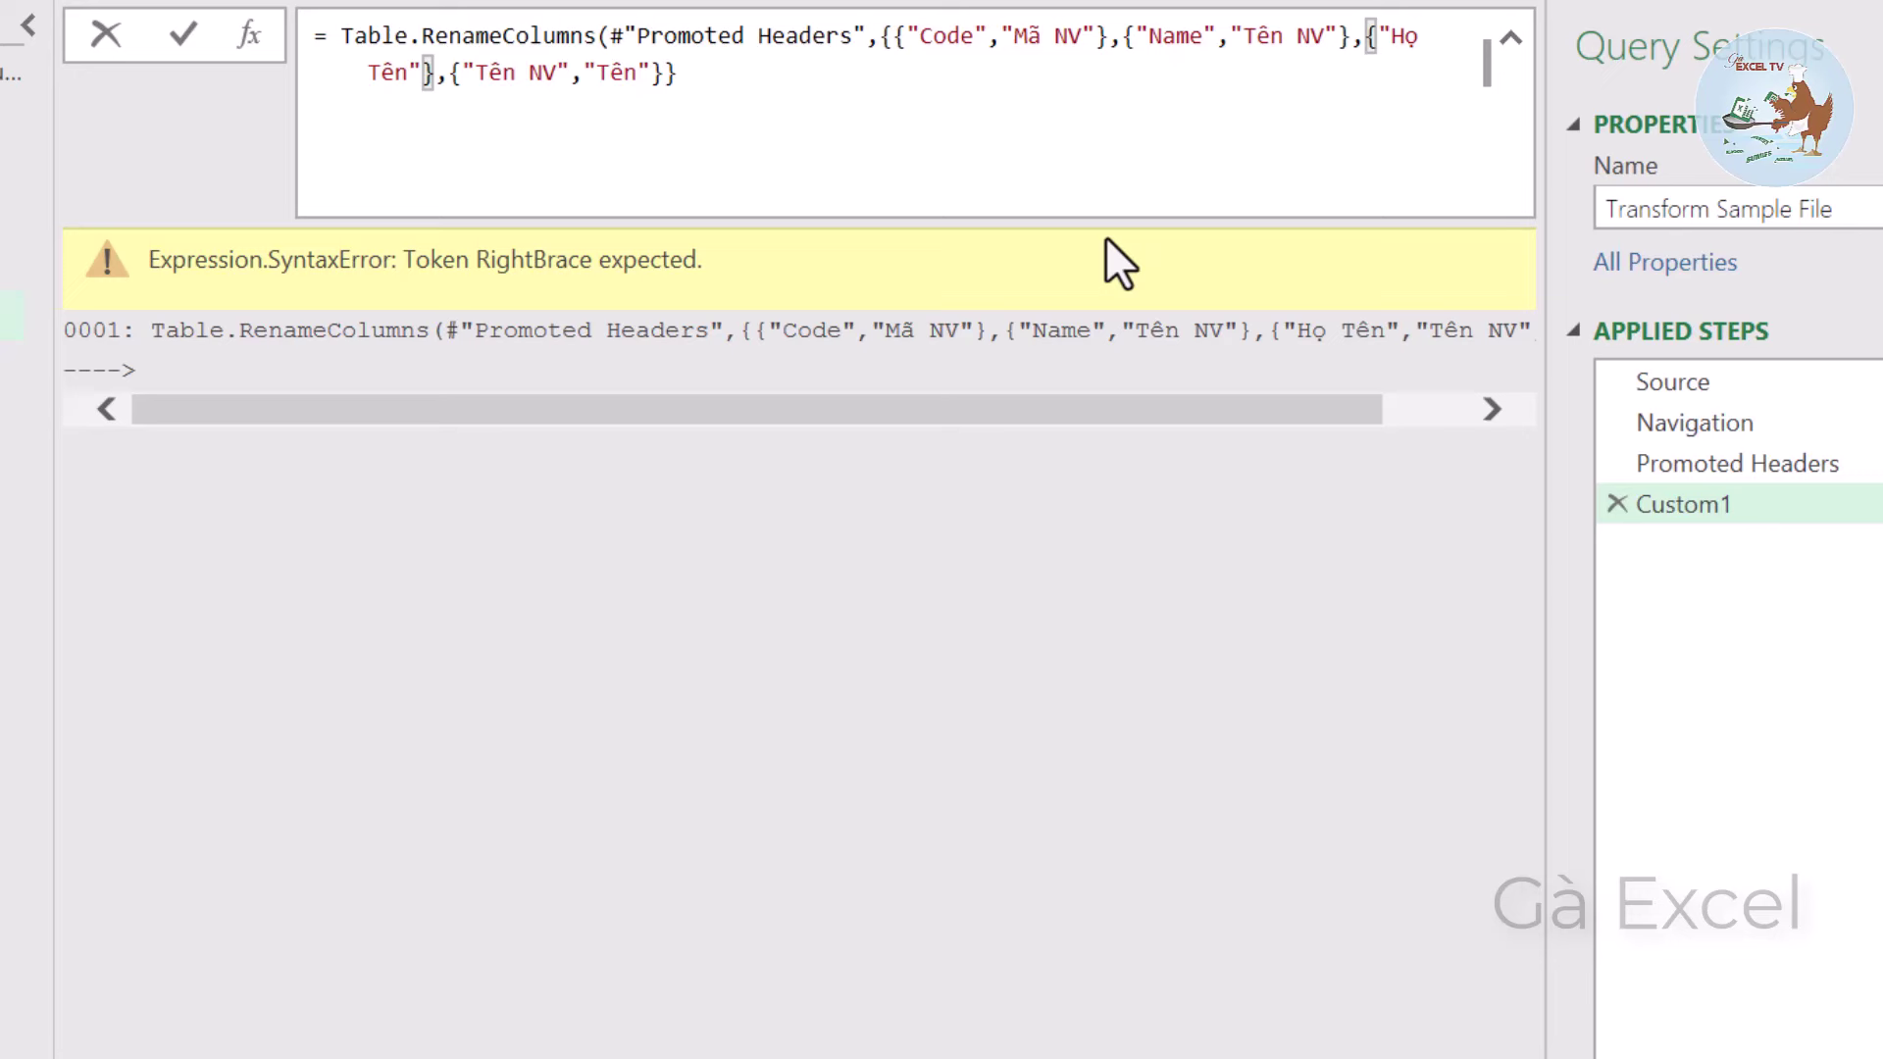
key(Delete)
key(Right)
key(Delete)
key(Right)
key(Right)
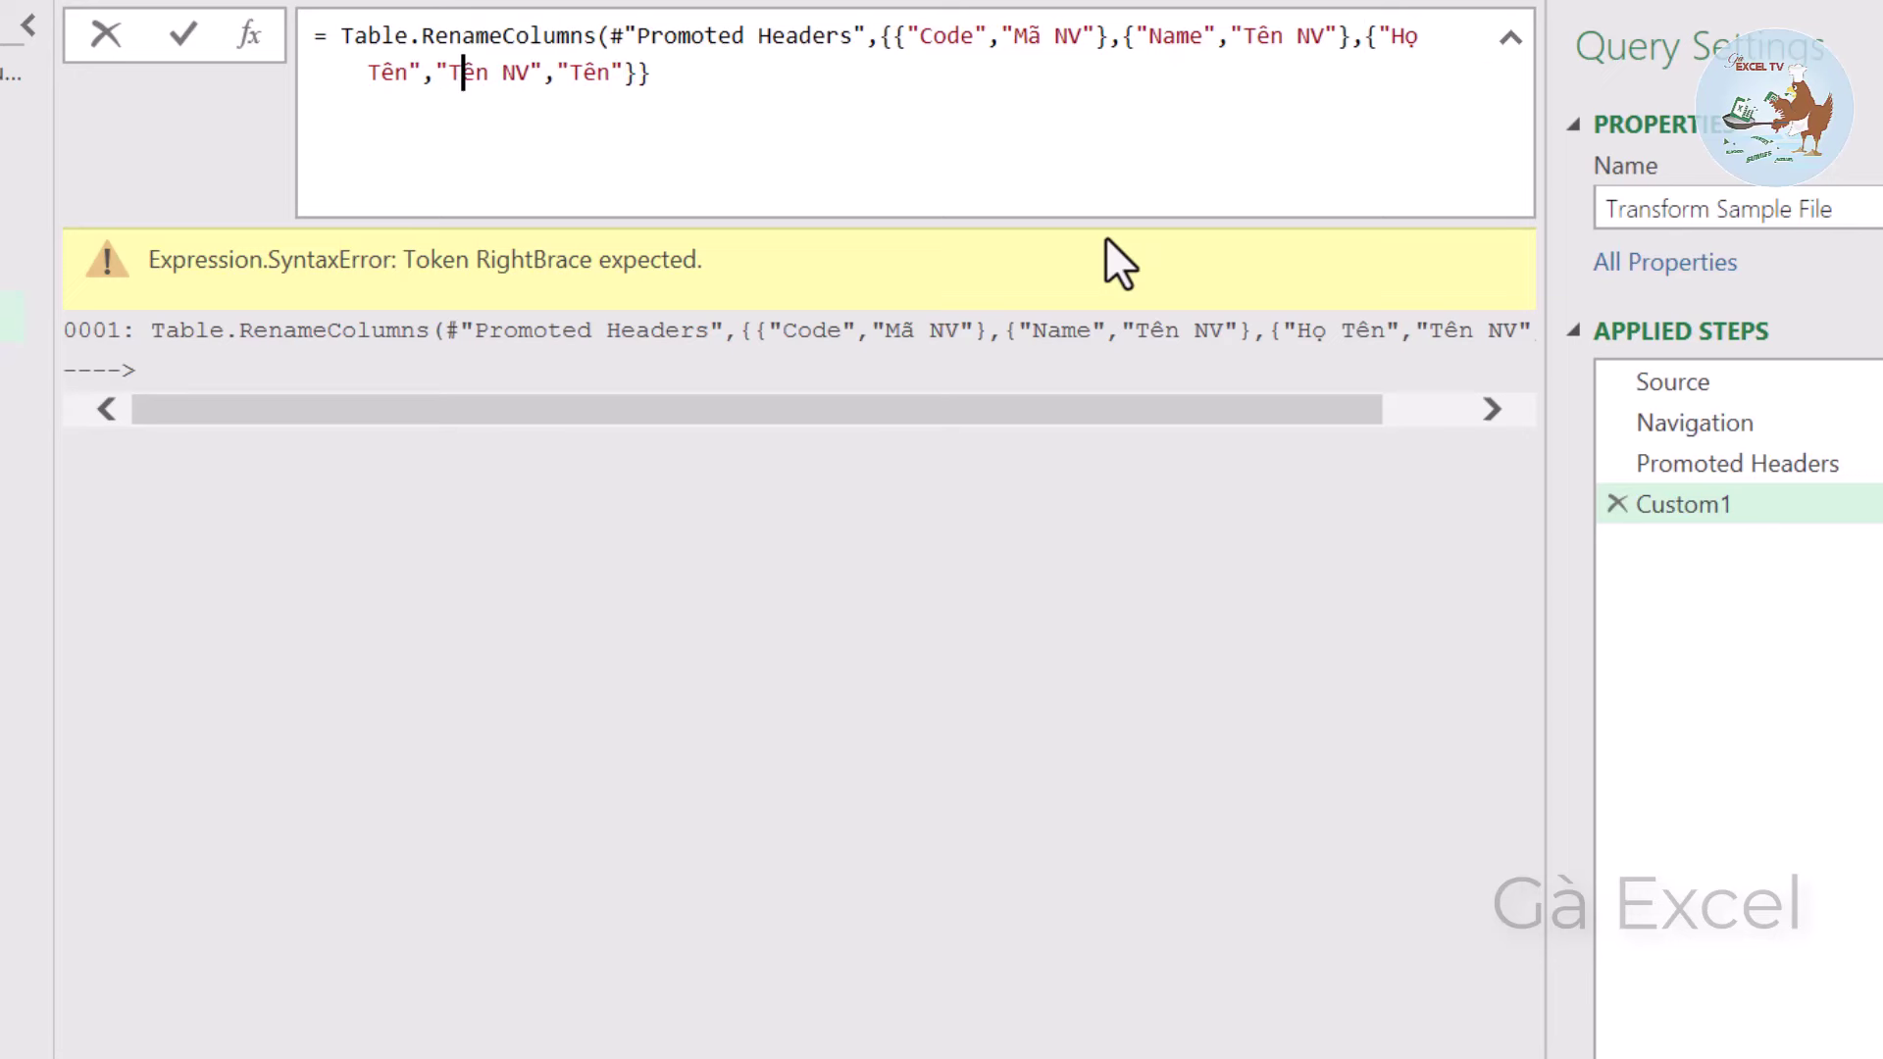
key(Right)
key(Right)
key(Right)
key(Right)
key(Right)
key(Right)
text(})
key(Right)
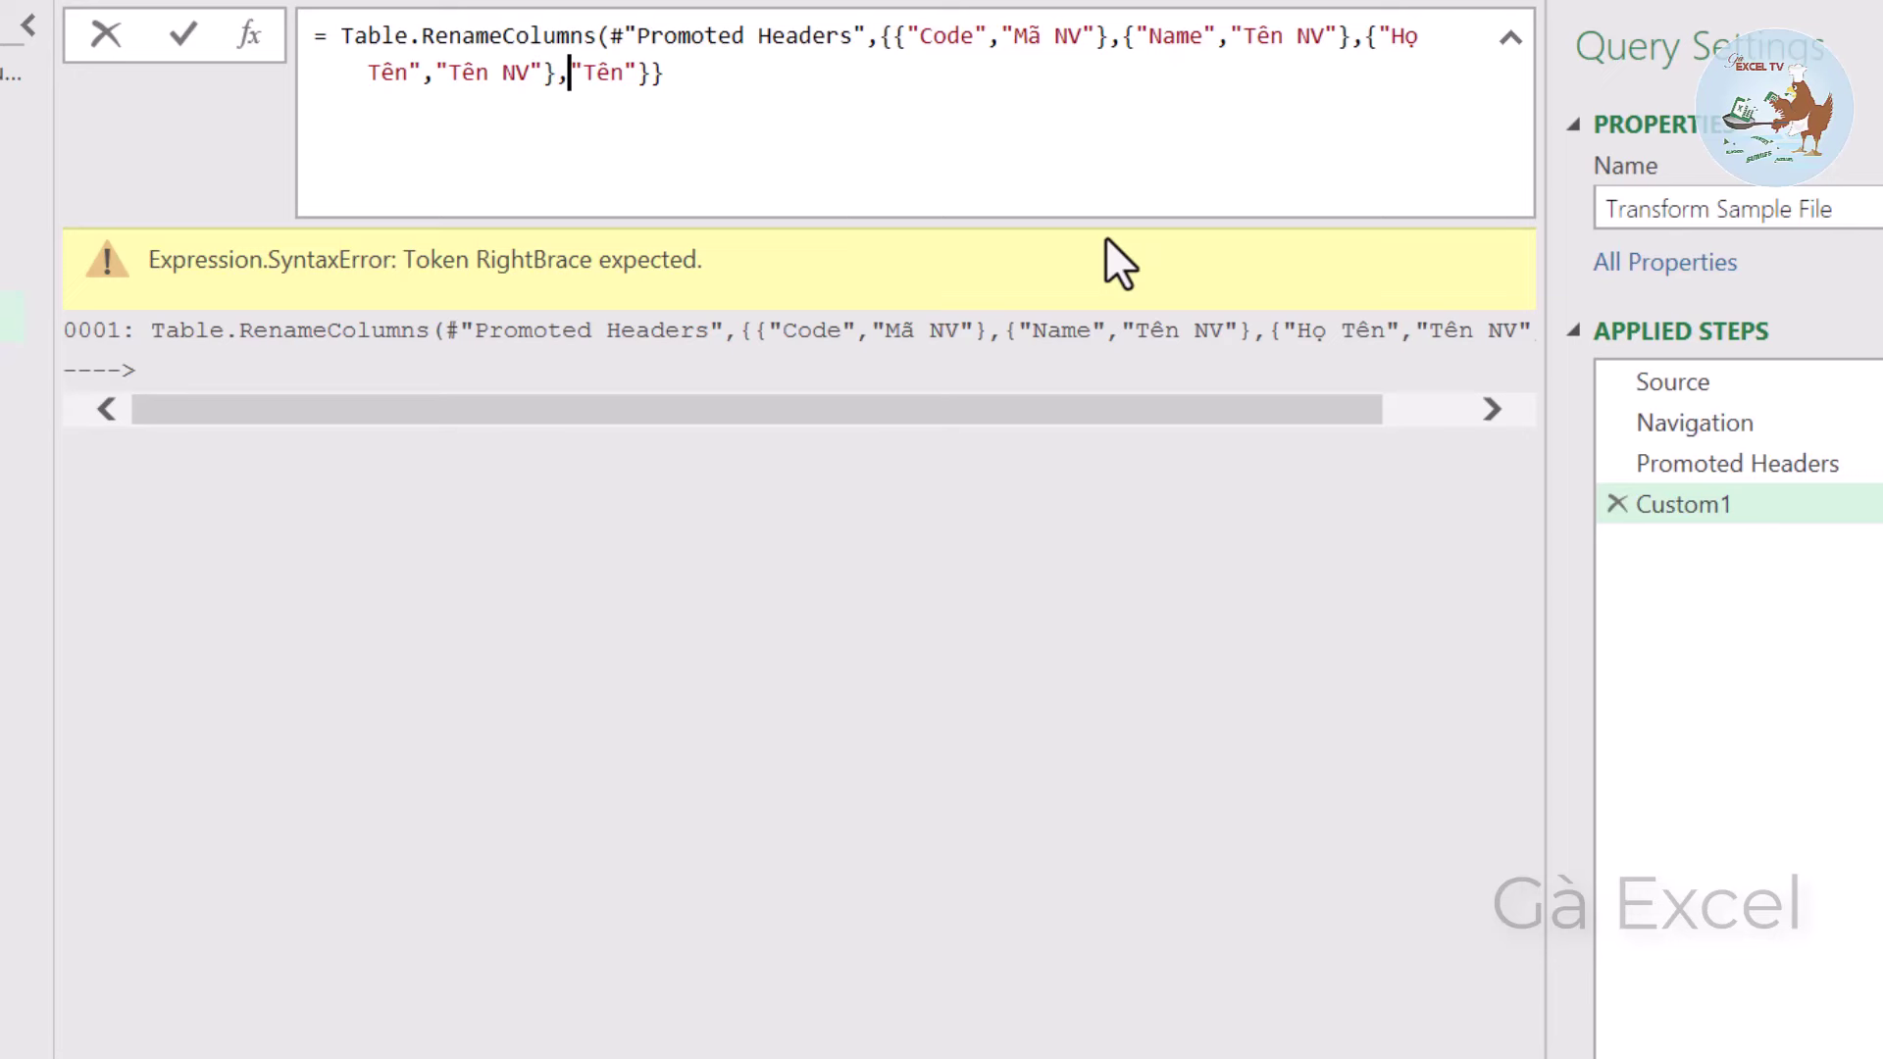
key(Delete)
key(Delete)
key(Delete)
key(Delete)
key(Delete)
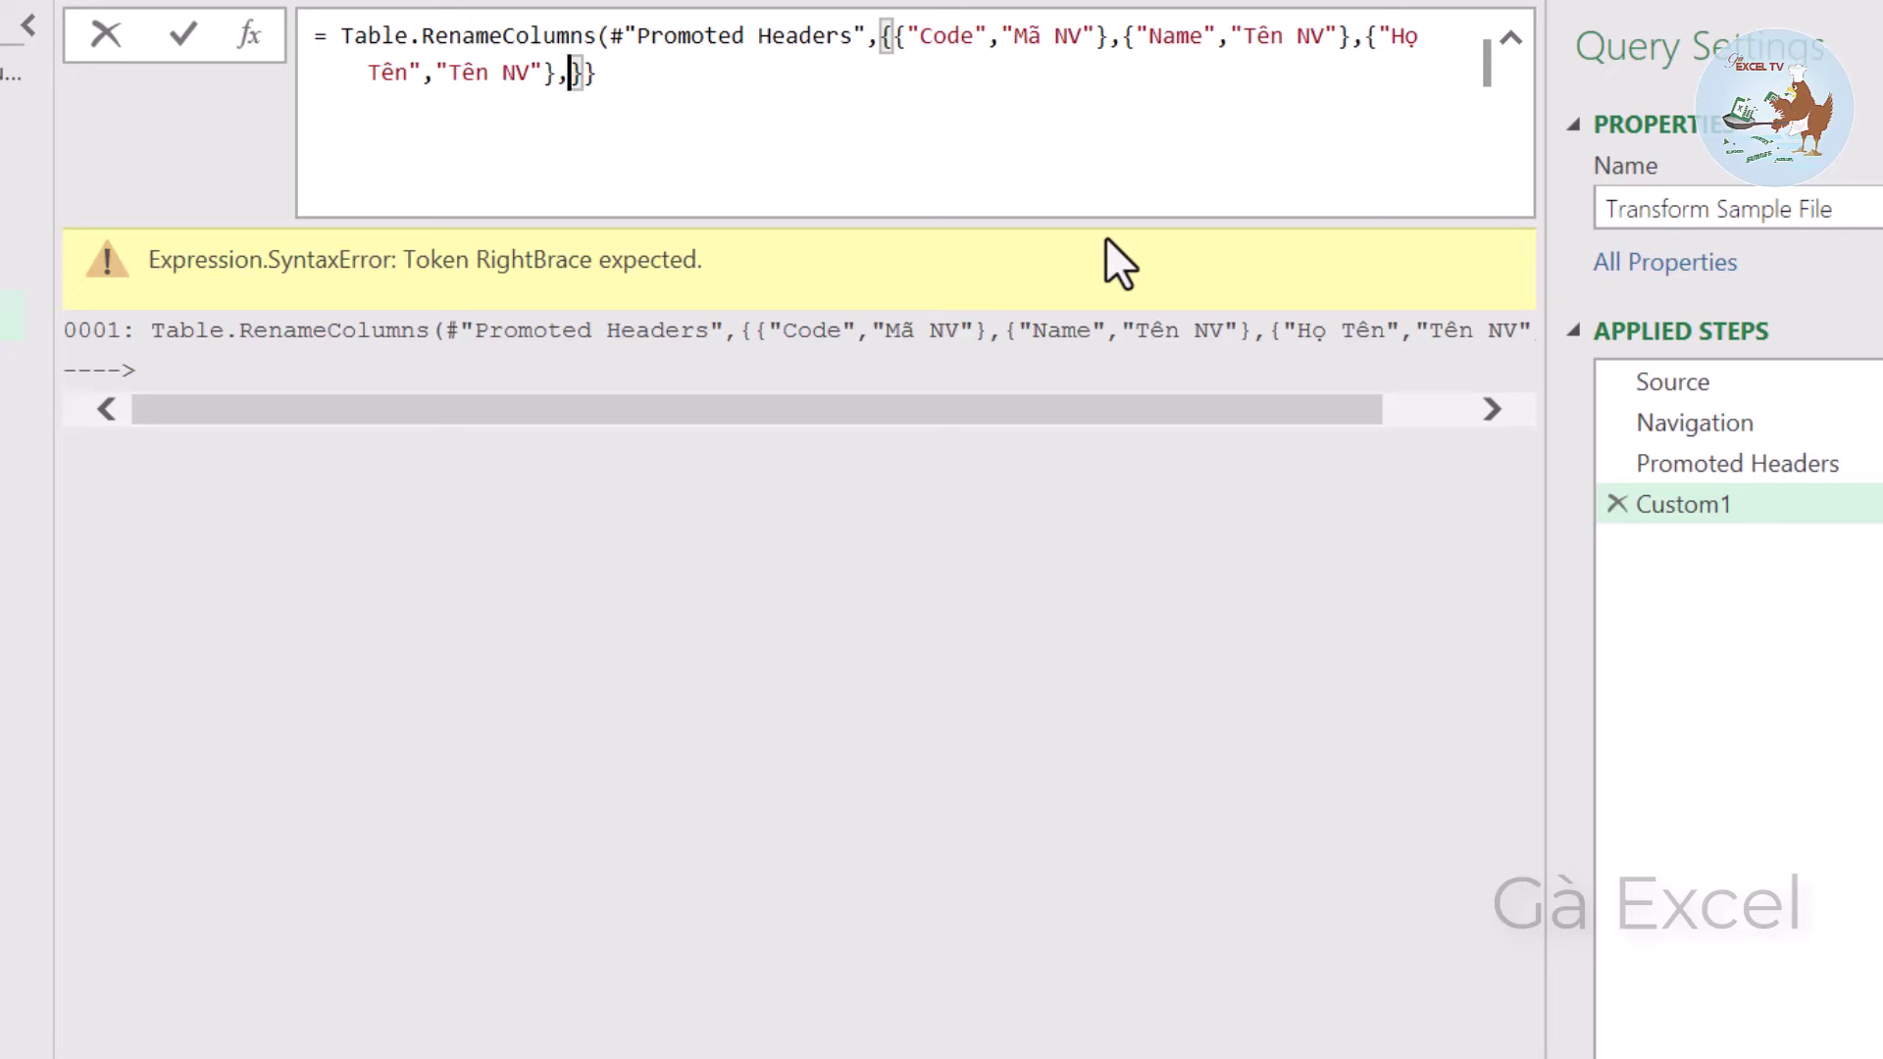
key(Delete)
Add the {"Tên","Tên NV"} pair followed by a trailing comma.
text({)
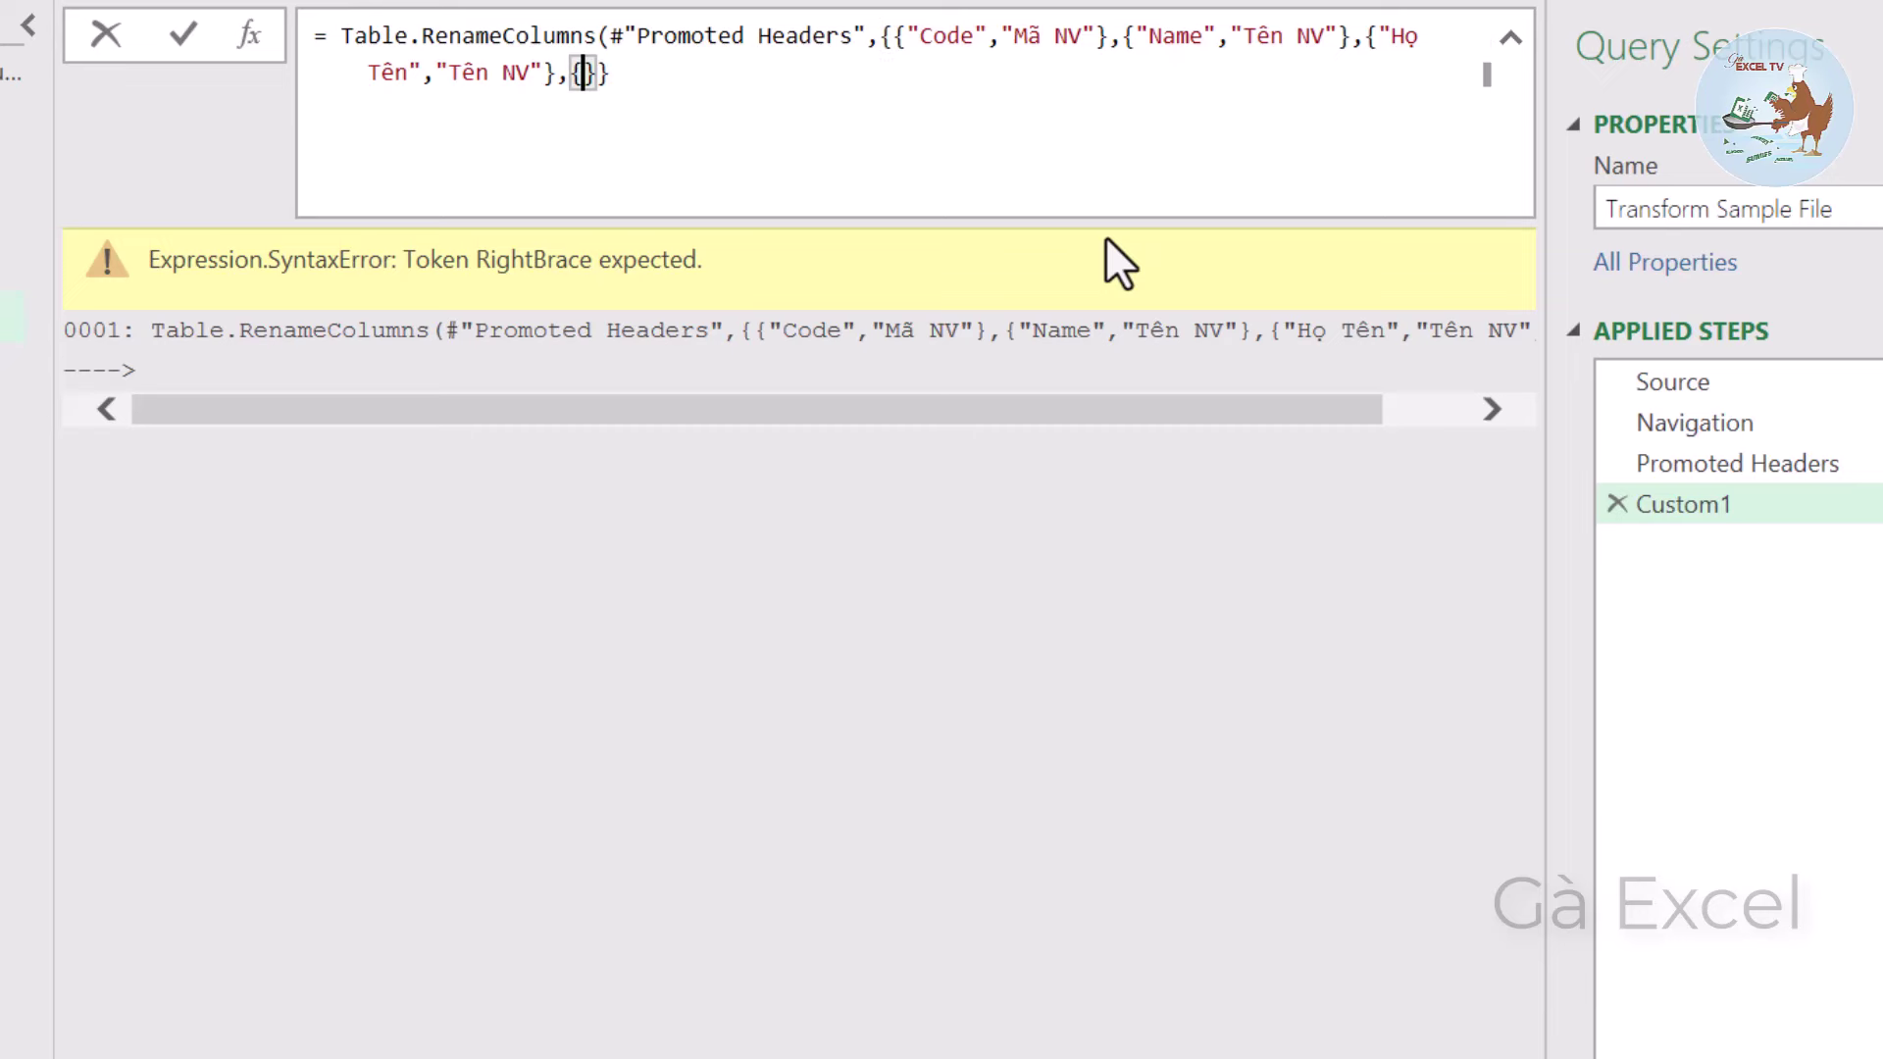
text(Tên)
key(BackSpace)
key(BackSpace)
key(BackSpace)
text(")
text(Tên)
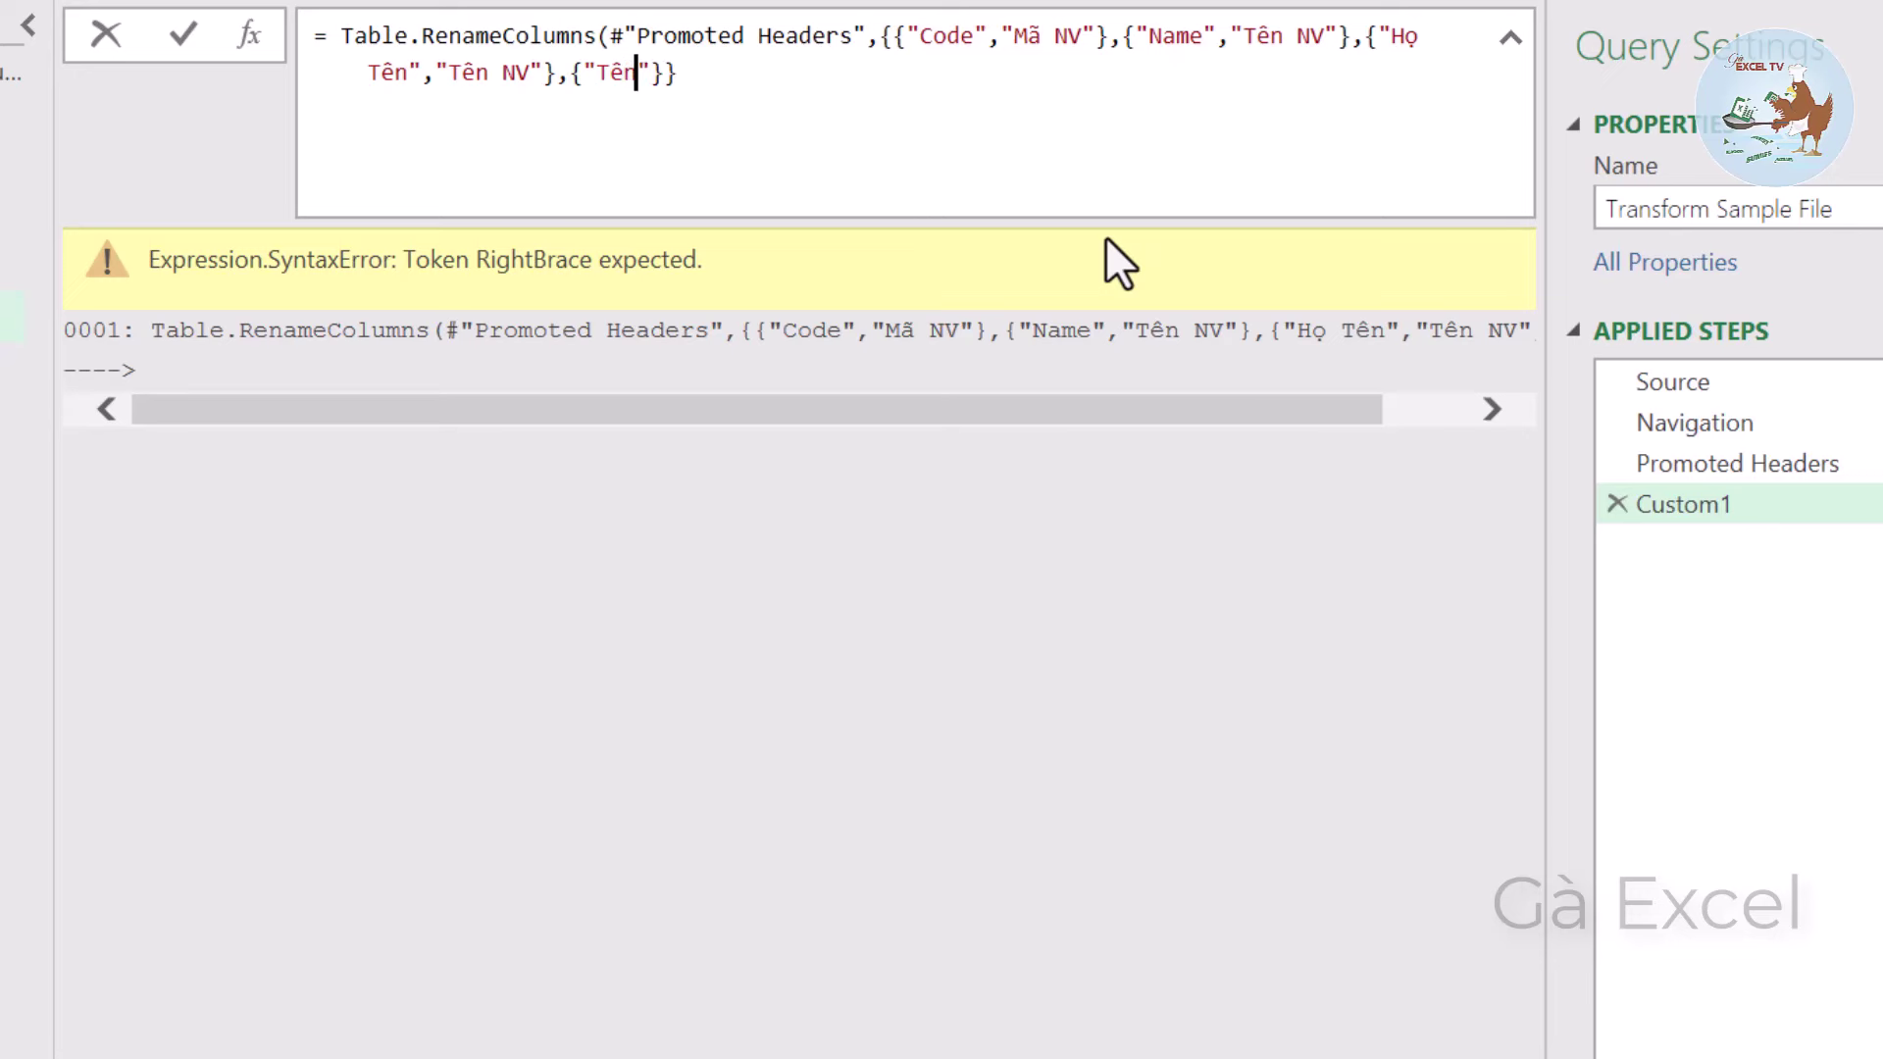
text(",)
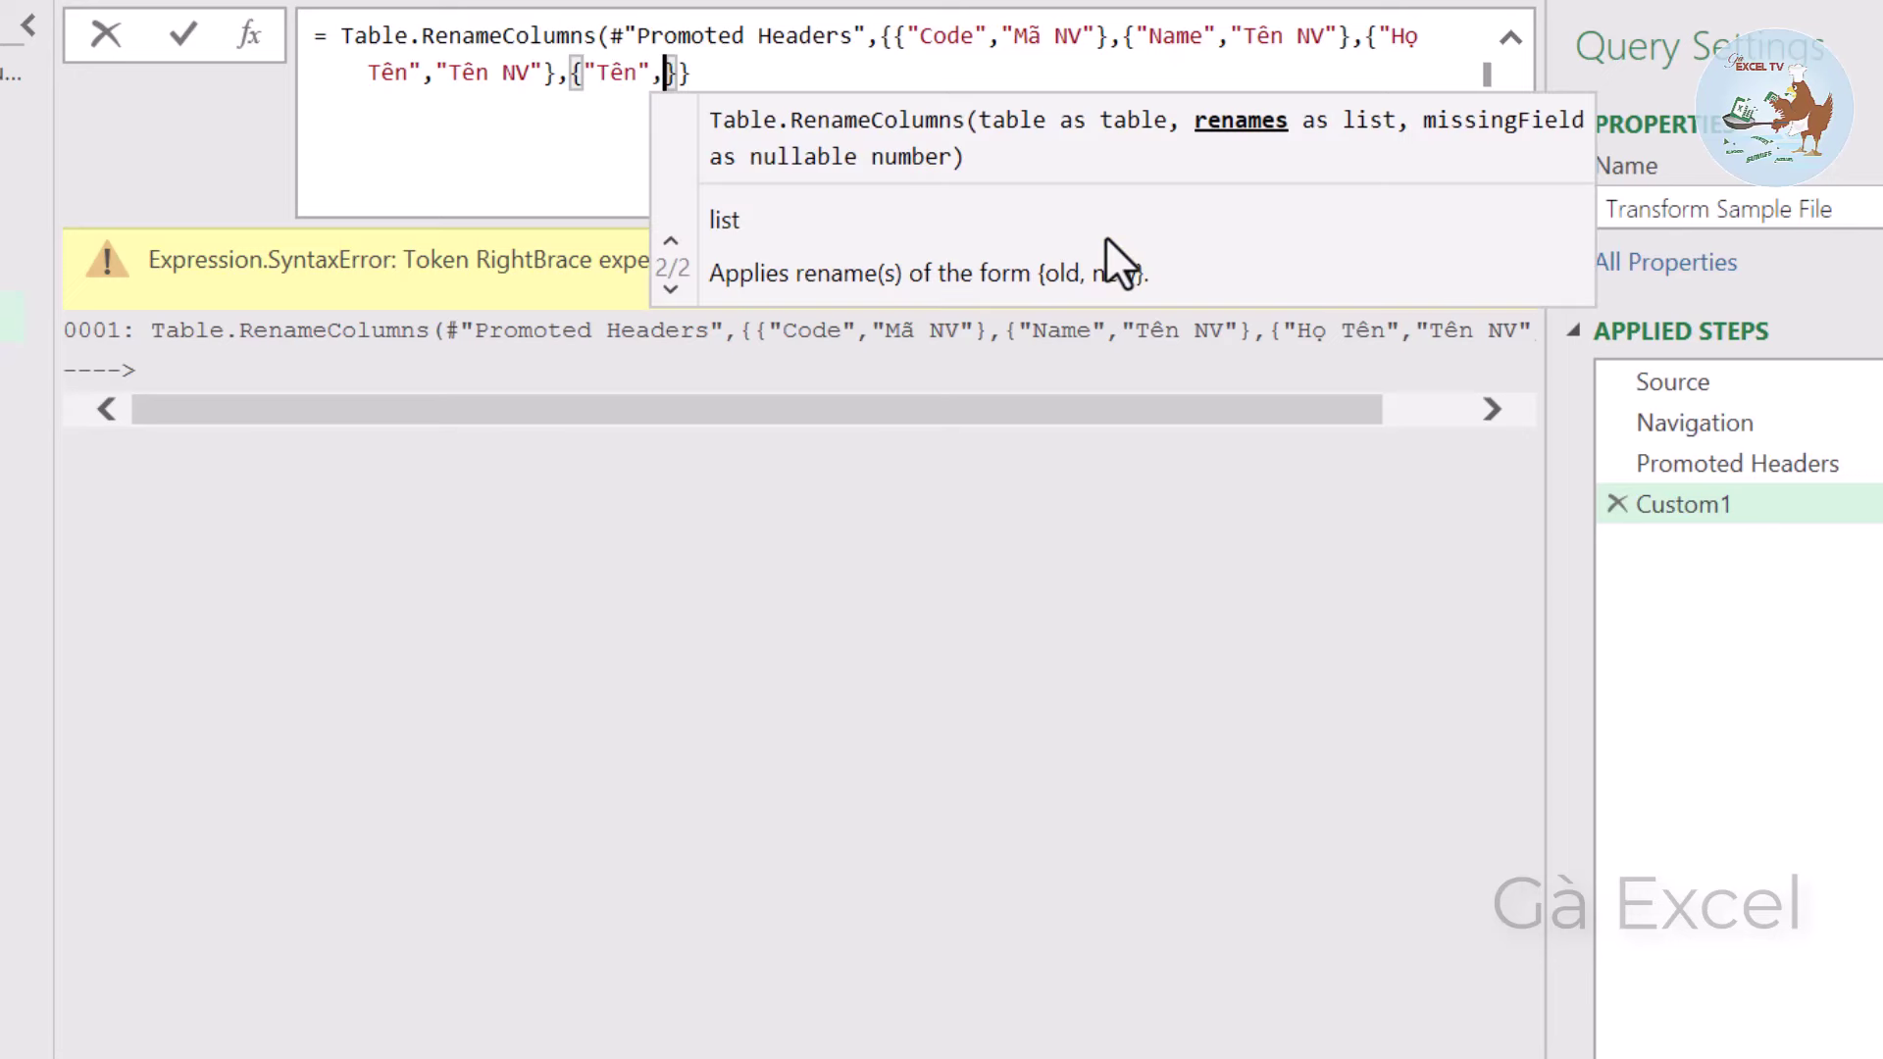
text(")
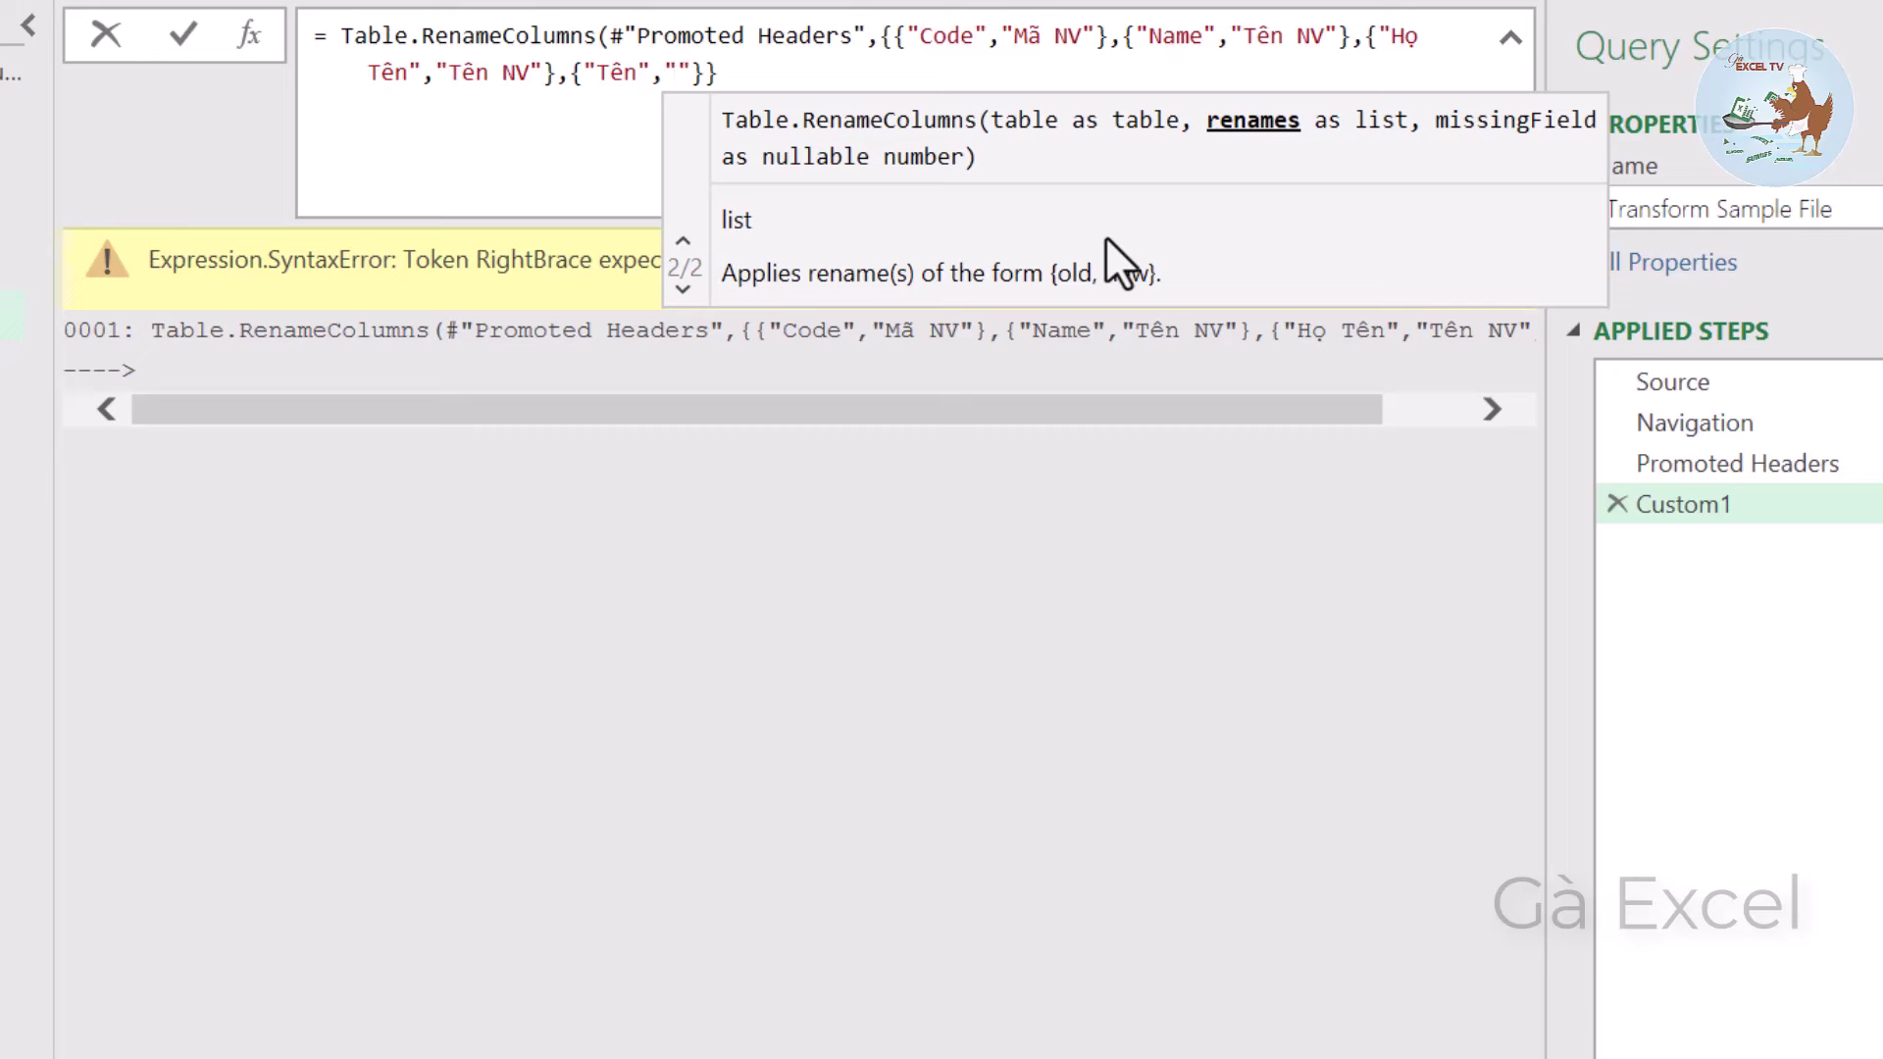
text(Tn N)
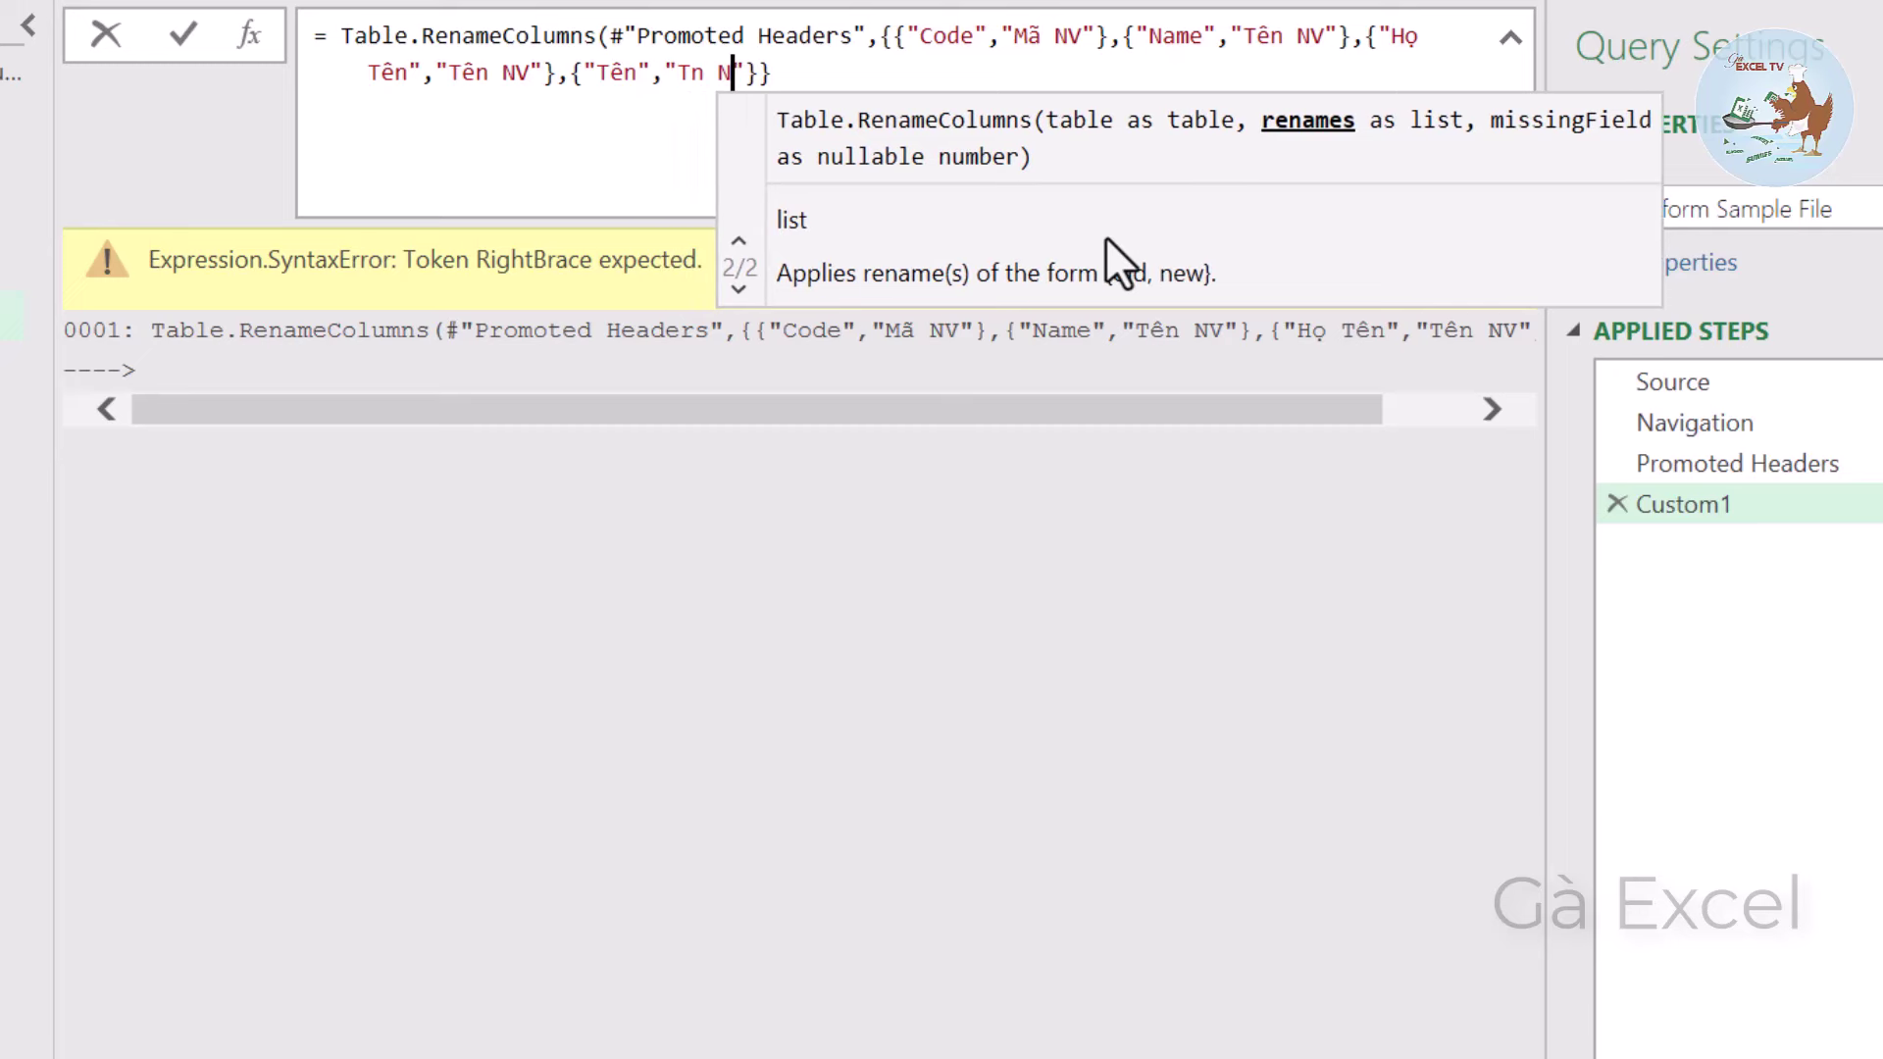
text(ee)
key(BackSpace)
key(BackSpace)
key(BackSpace)
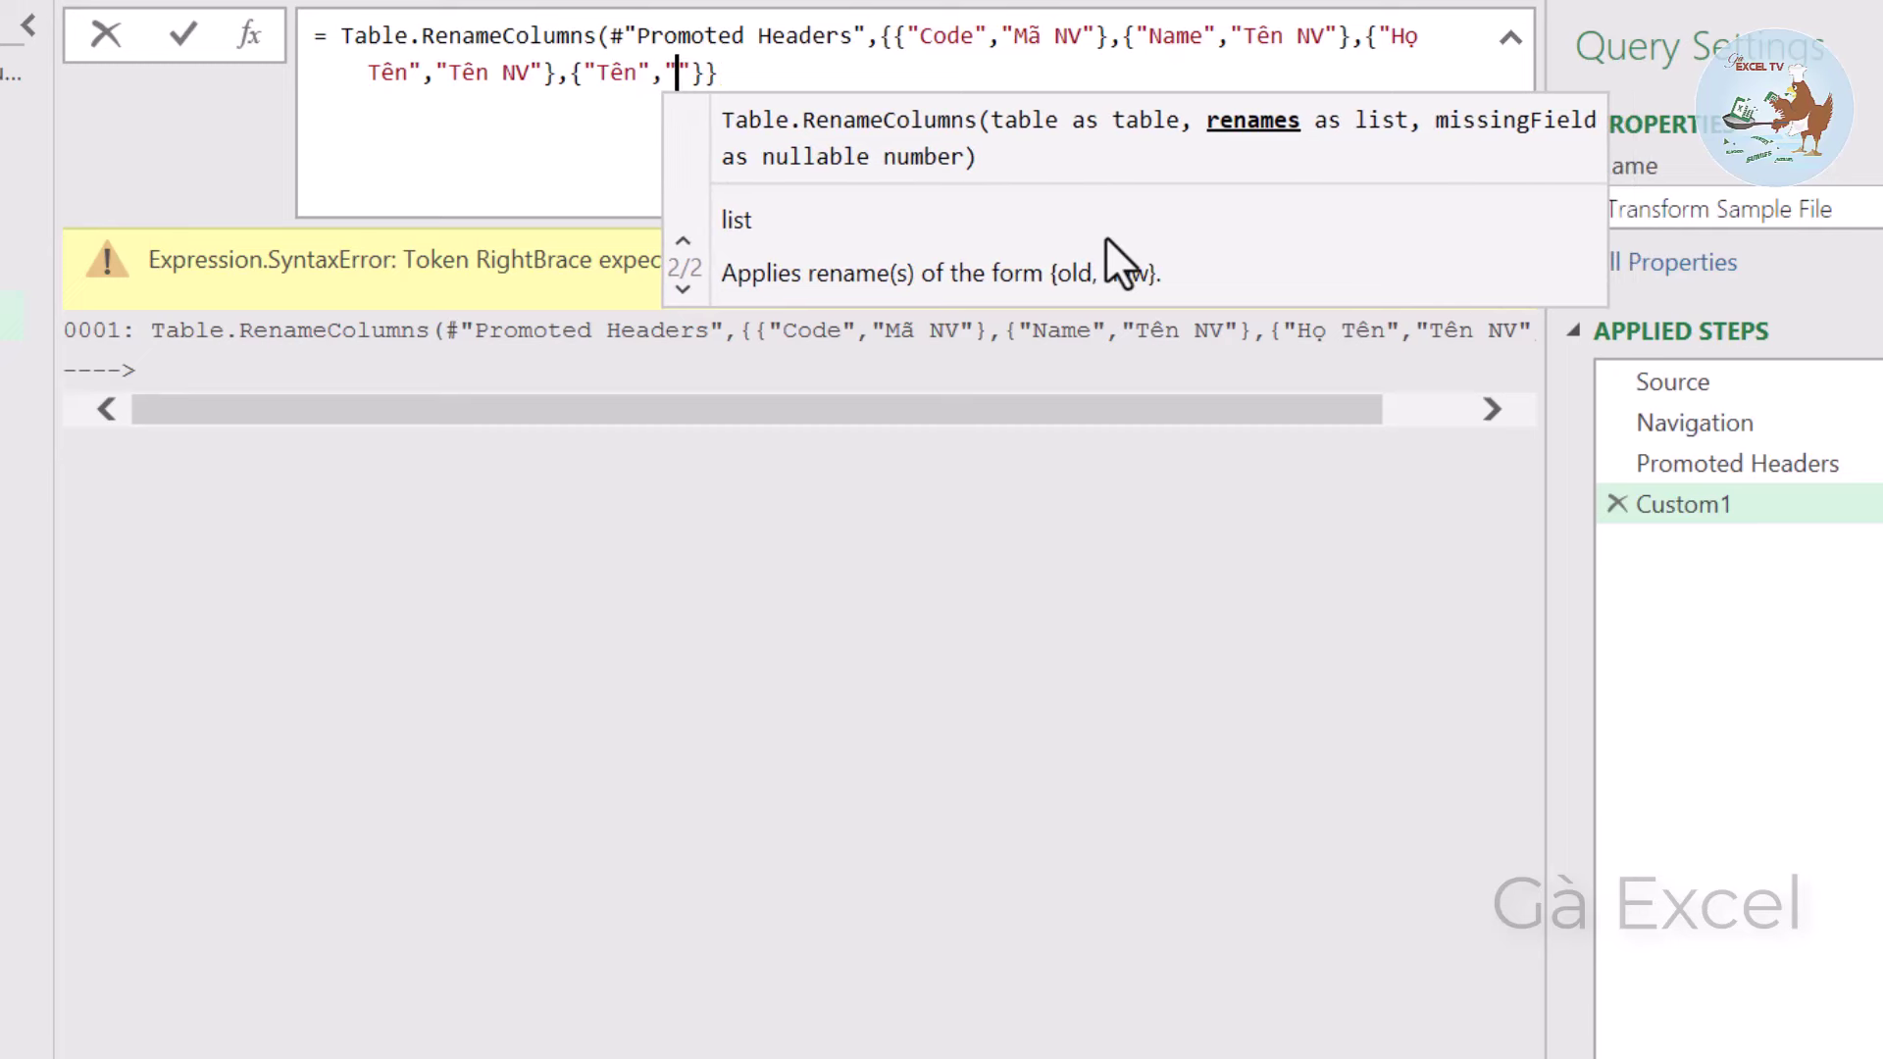
text(Teen)
key(BackSpace)
key(BackSpace)
key(BackSpace)
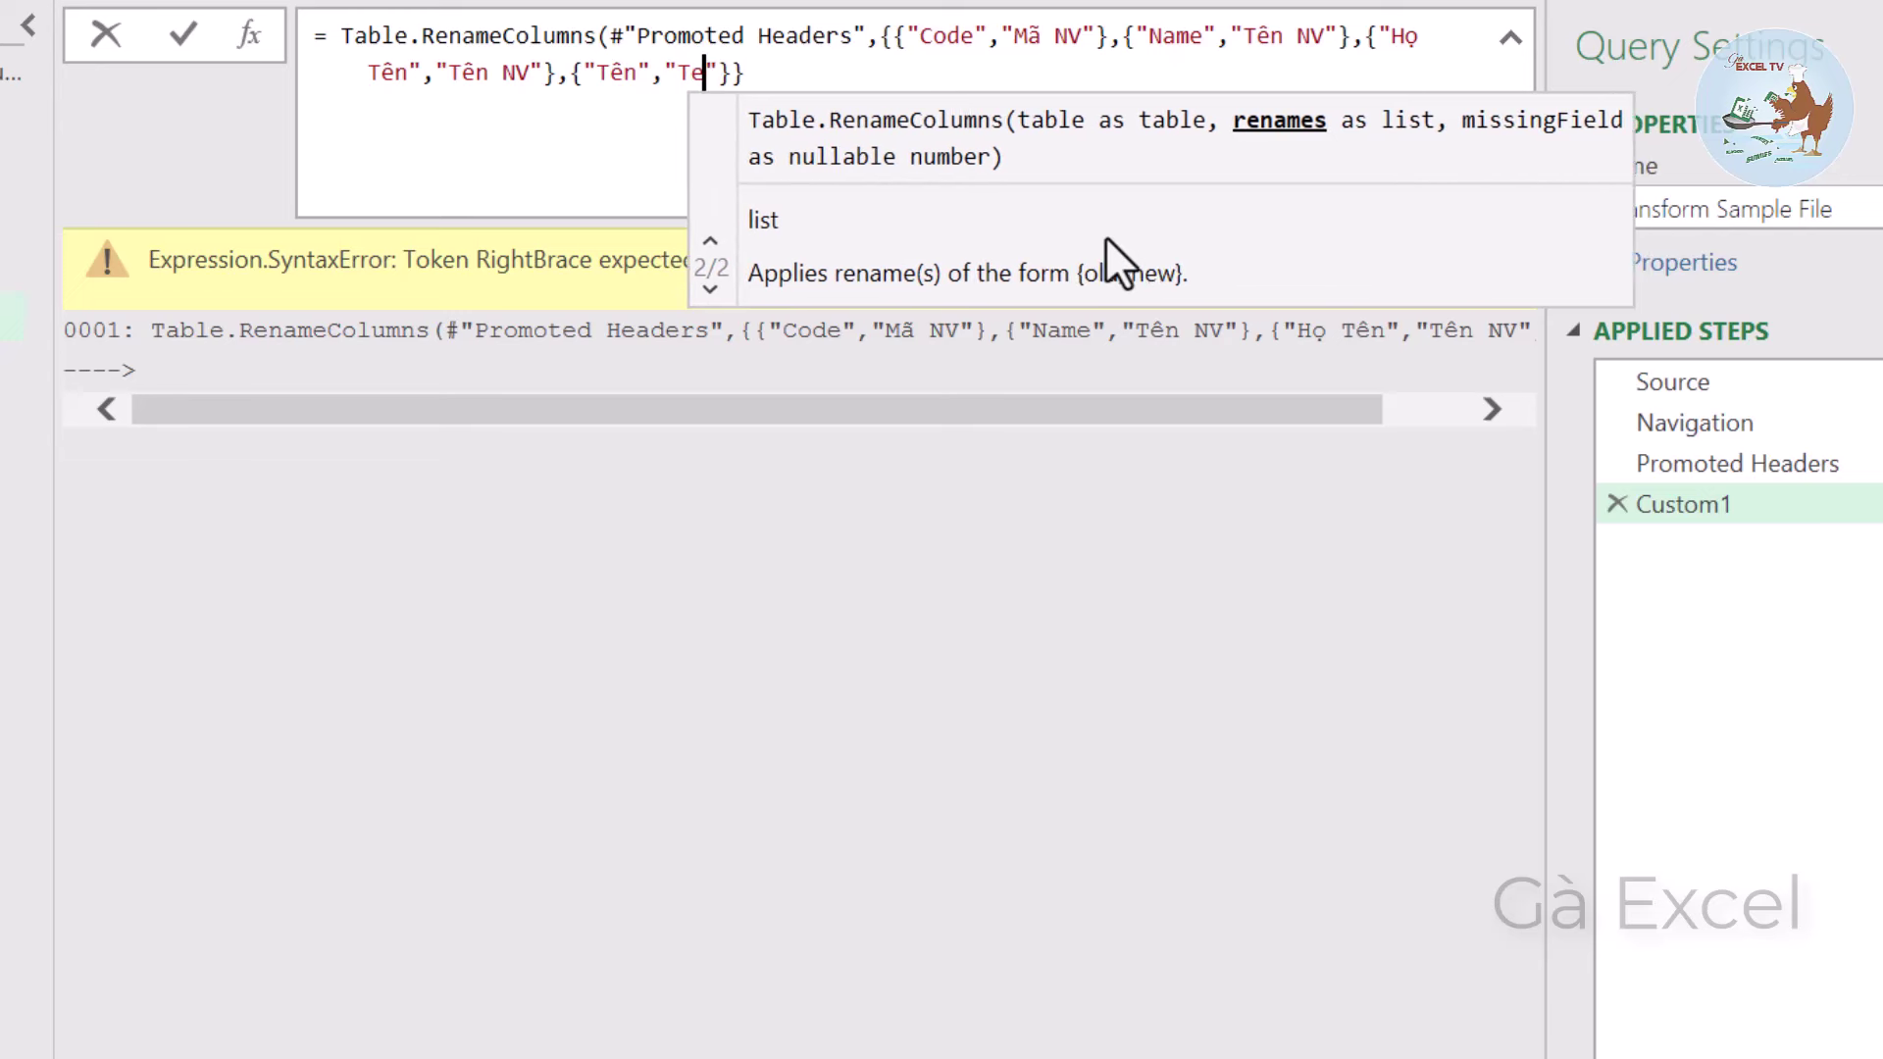
text(ên )
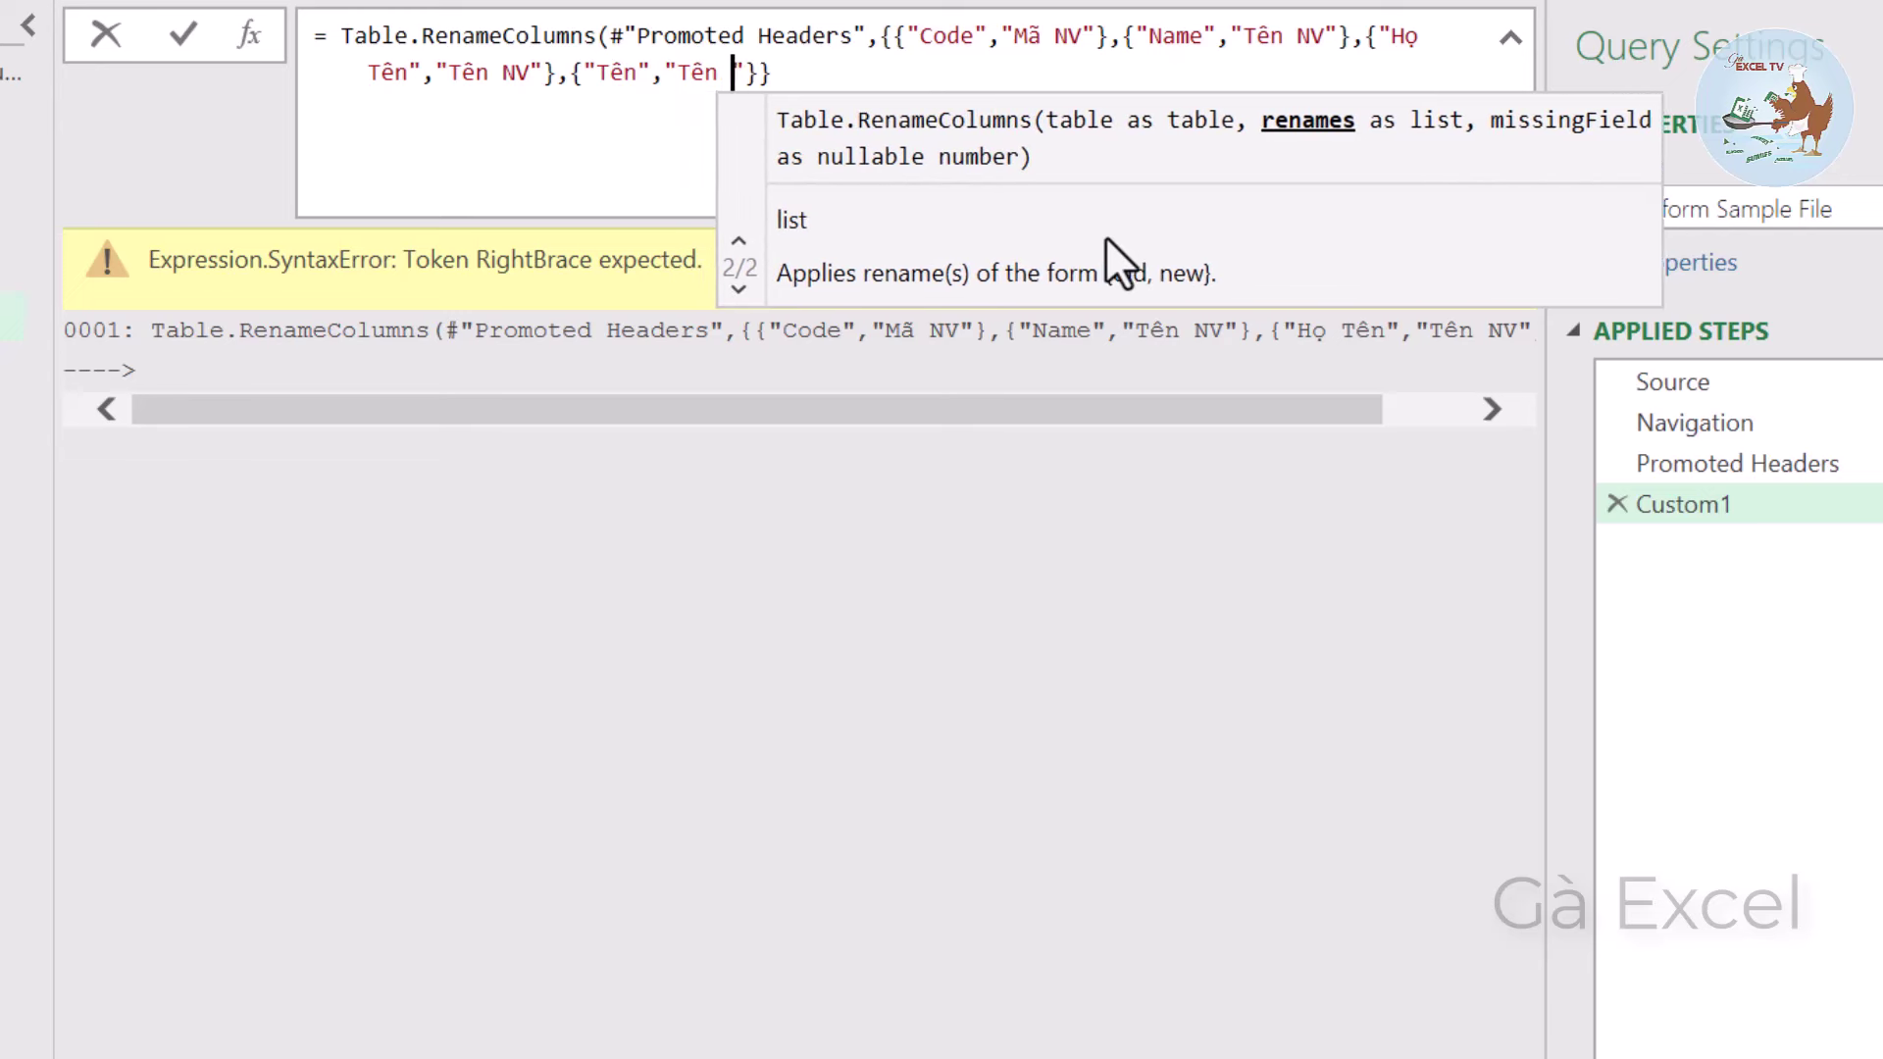
text(NV)
key(Right)
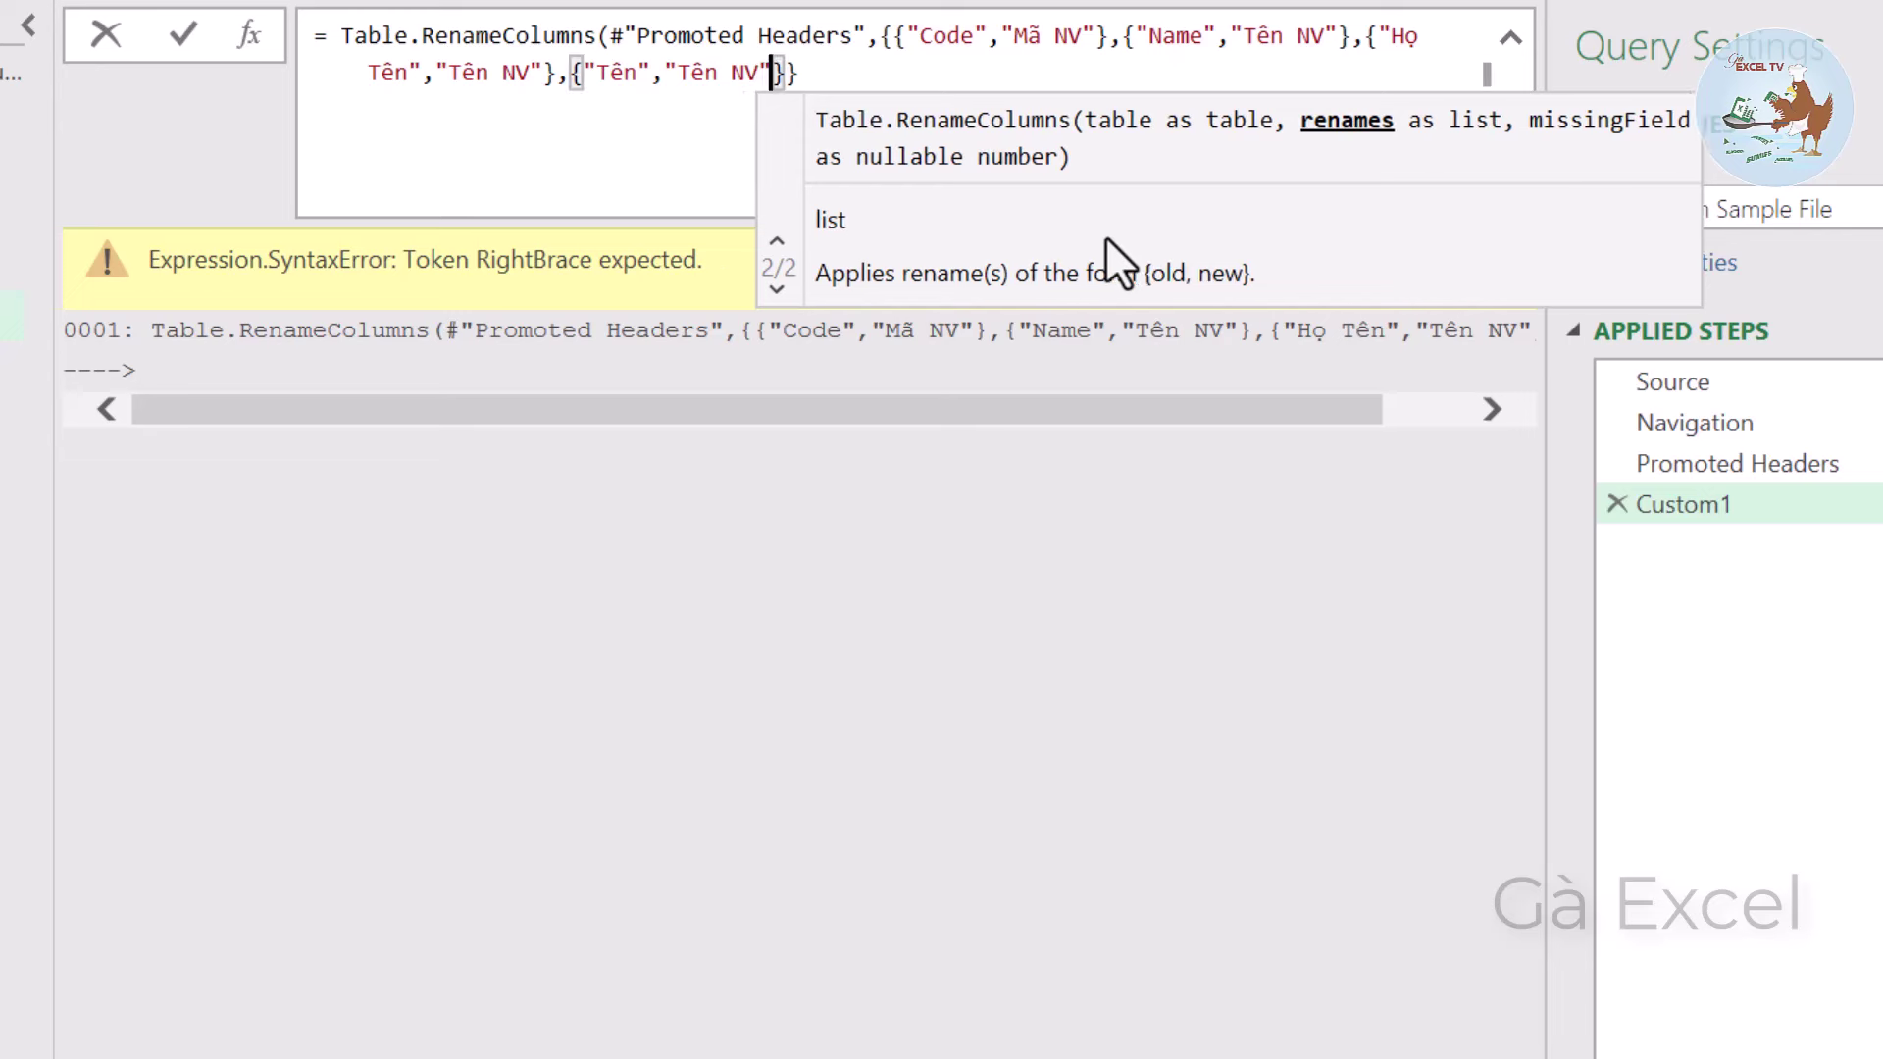
text(})
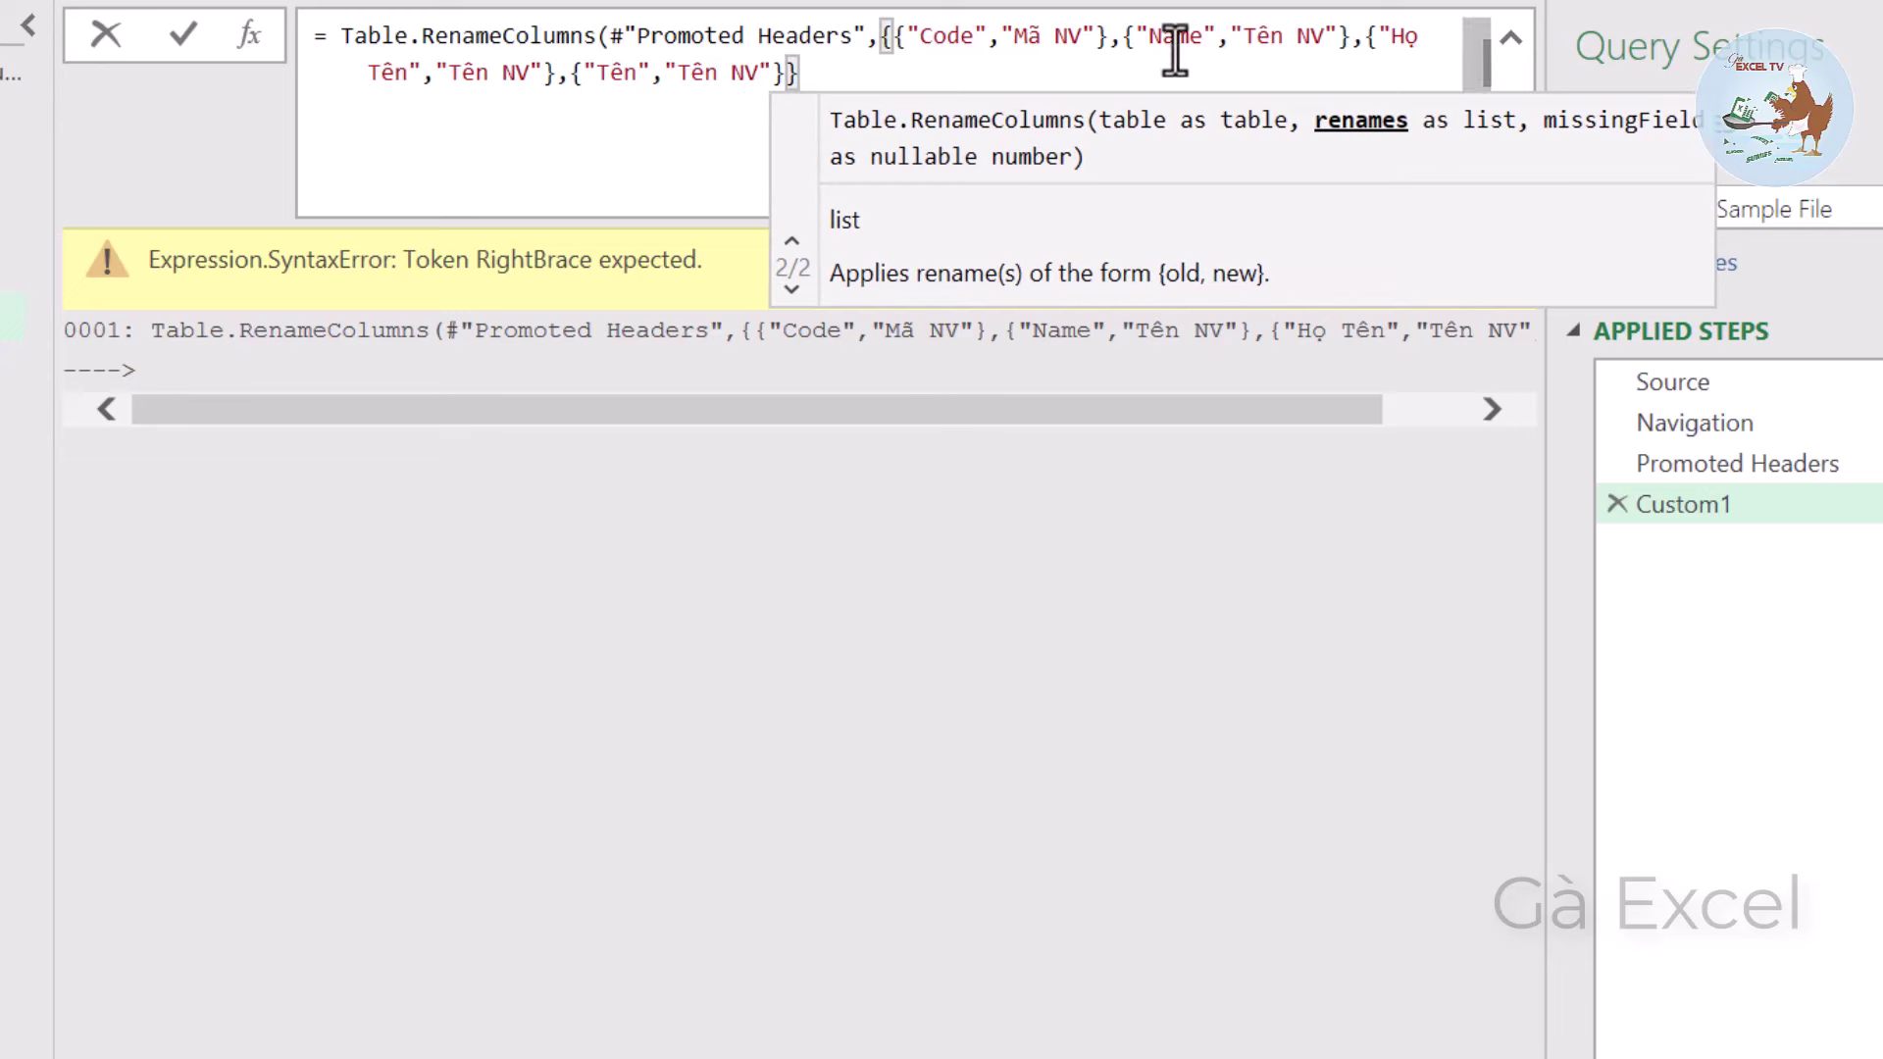
text(,)
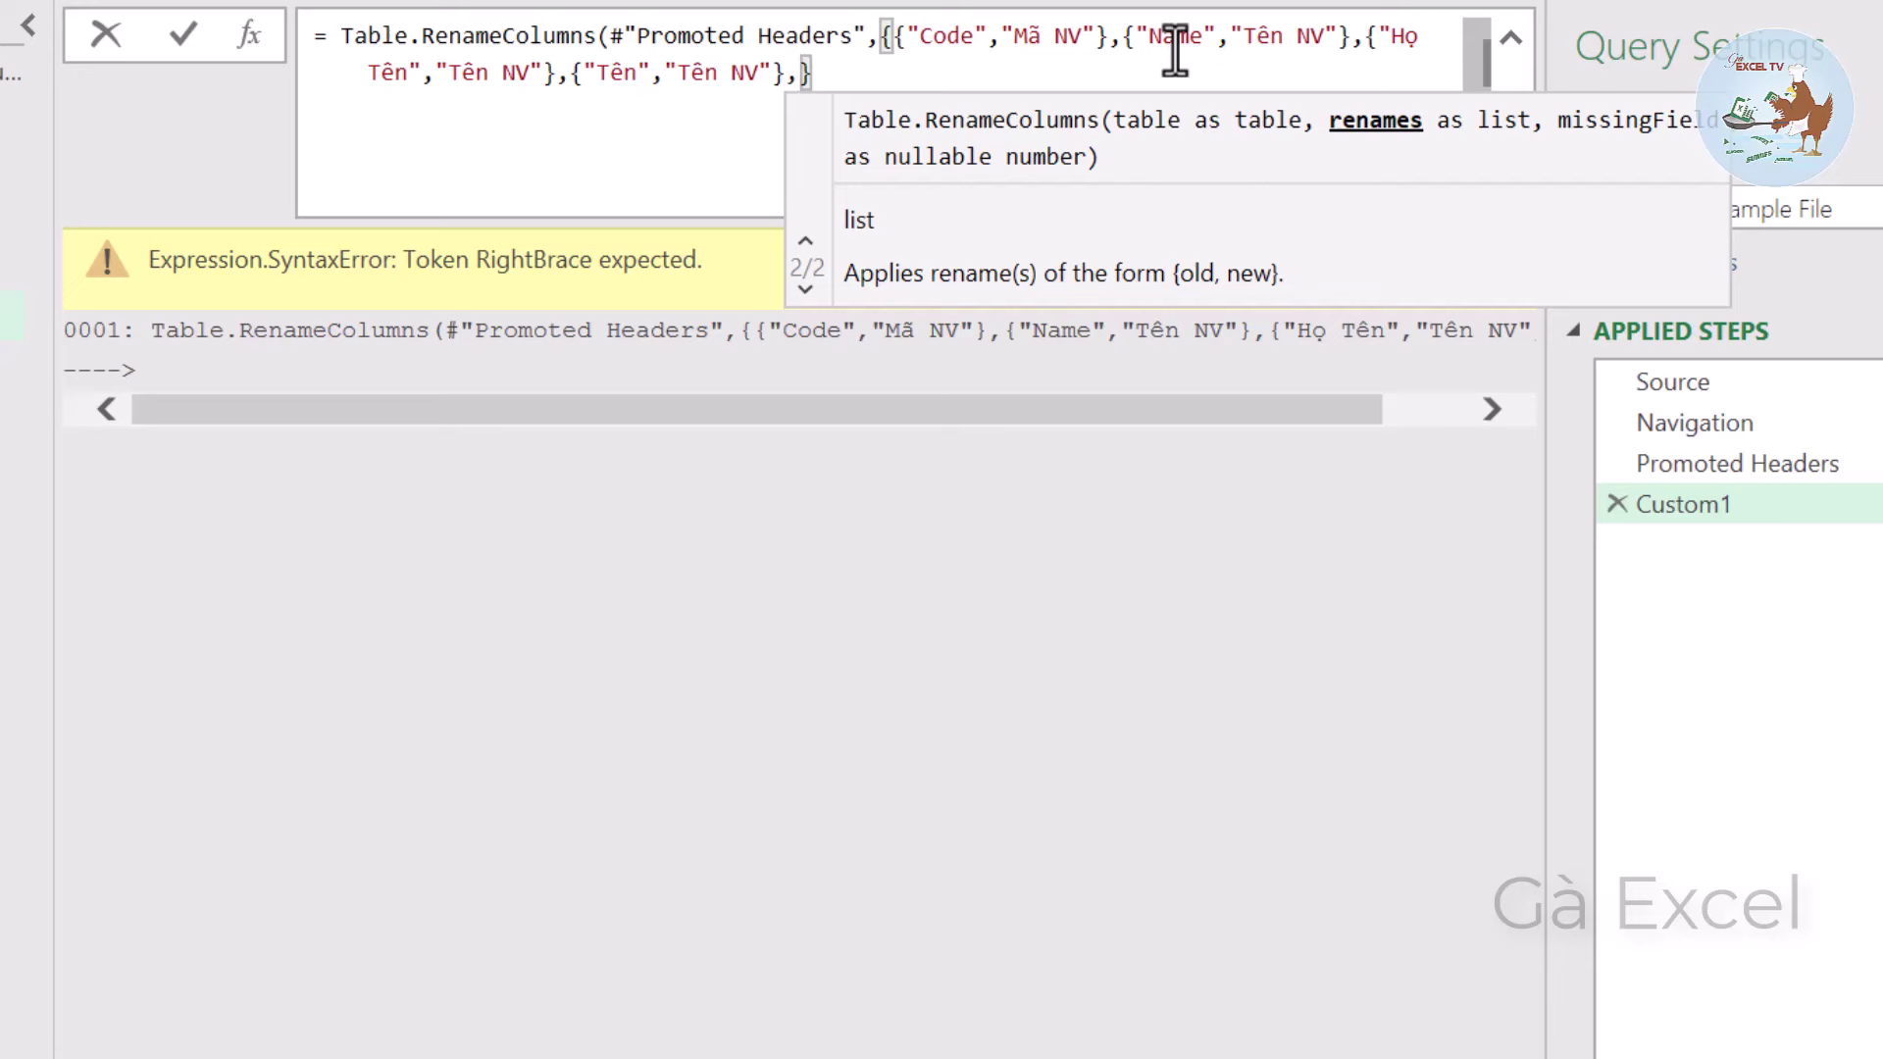
Add the {"Date of Birth","Ngày Sinh"} pair and open another empty pair of braces.
text({)
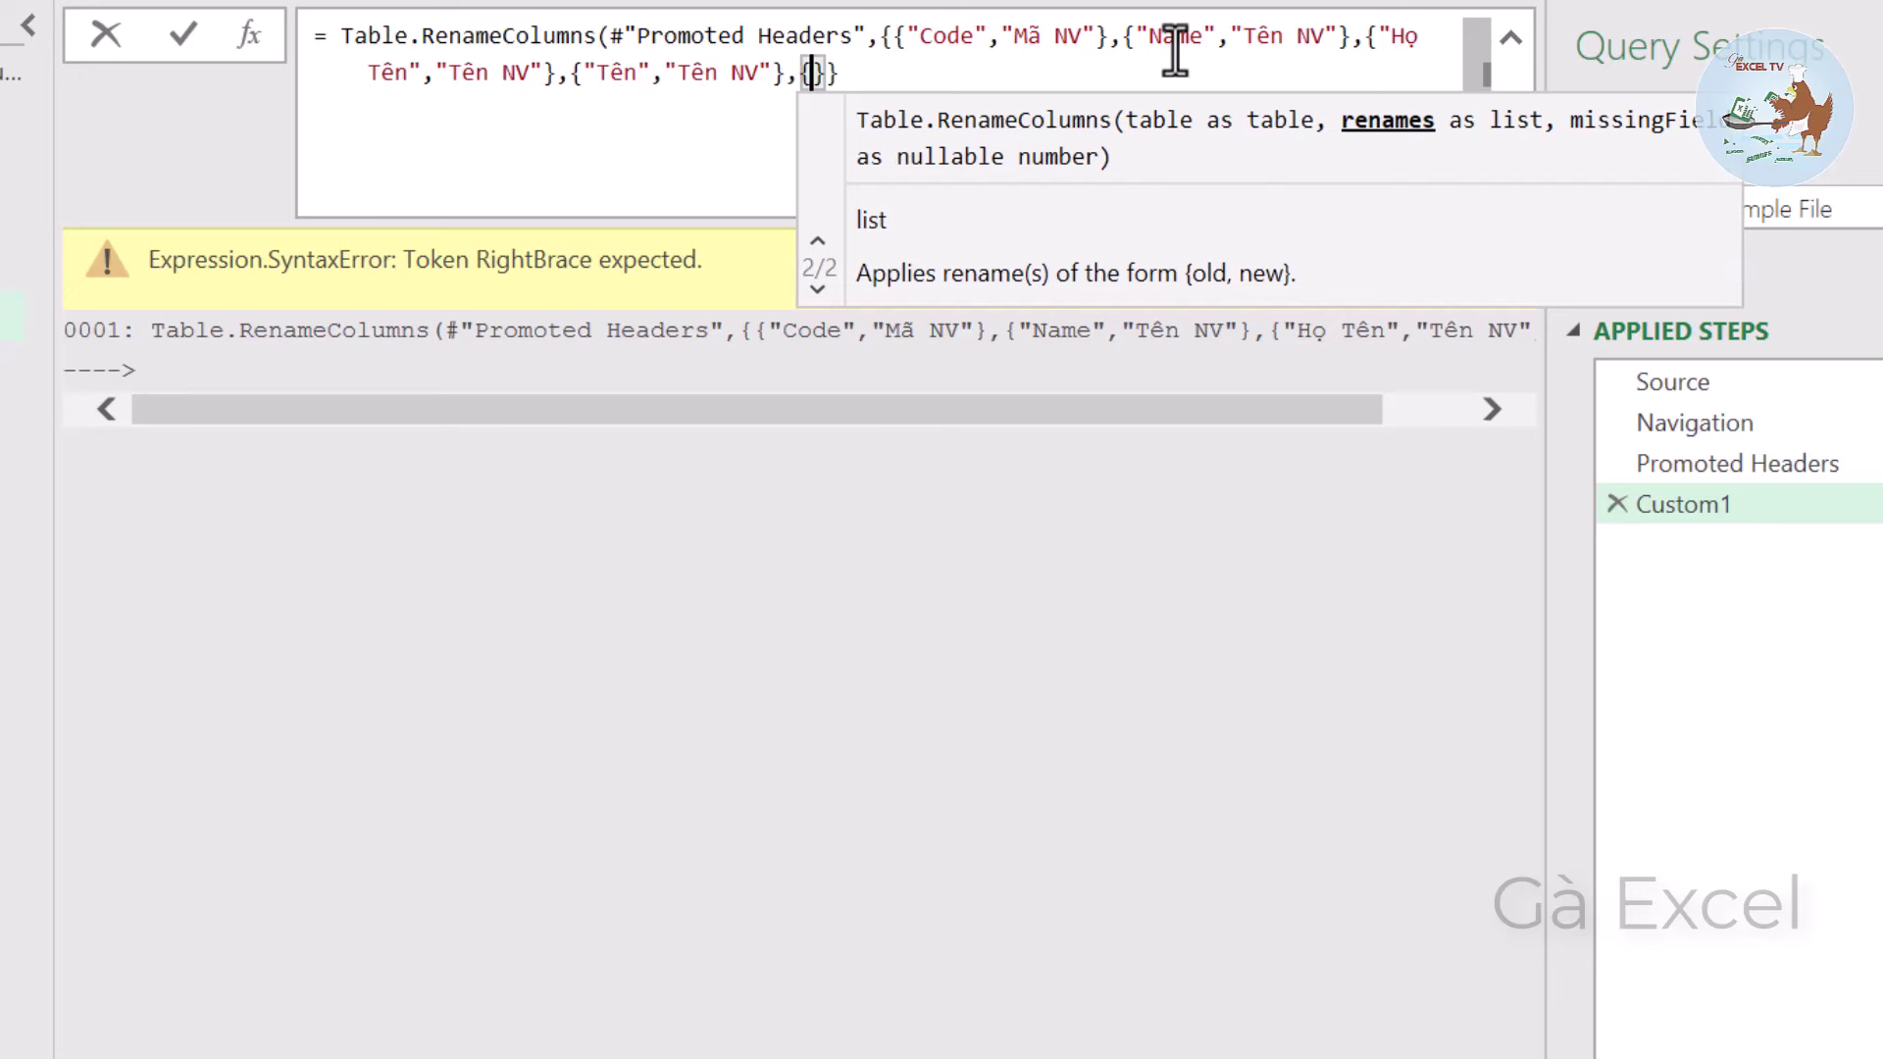
text(")
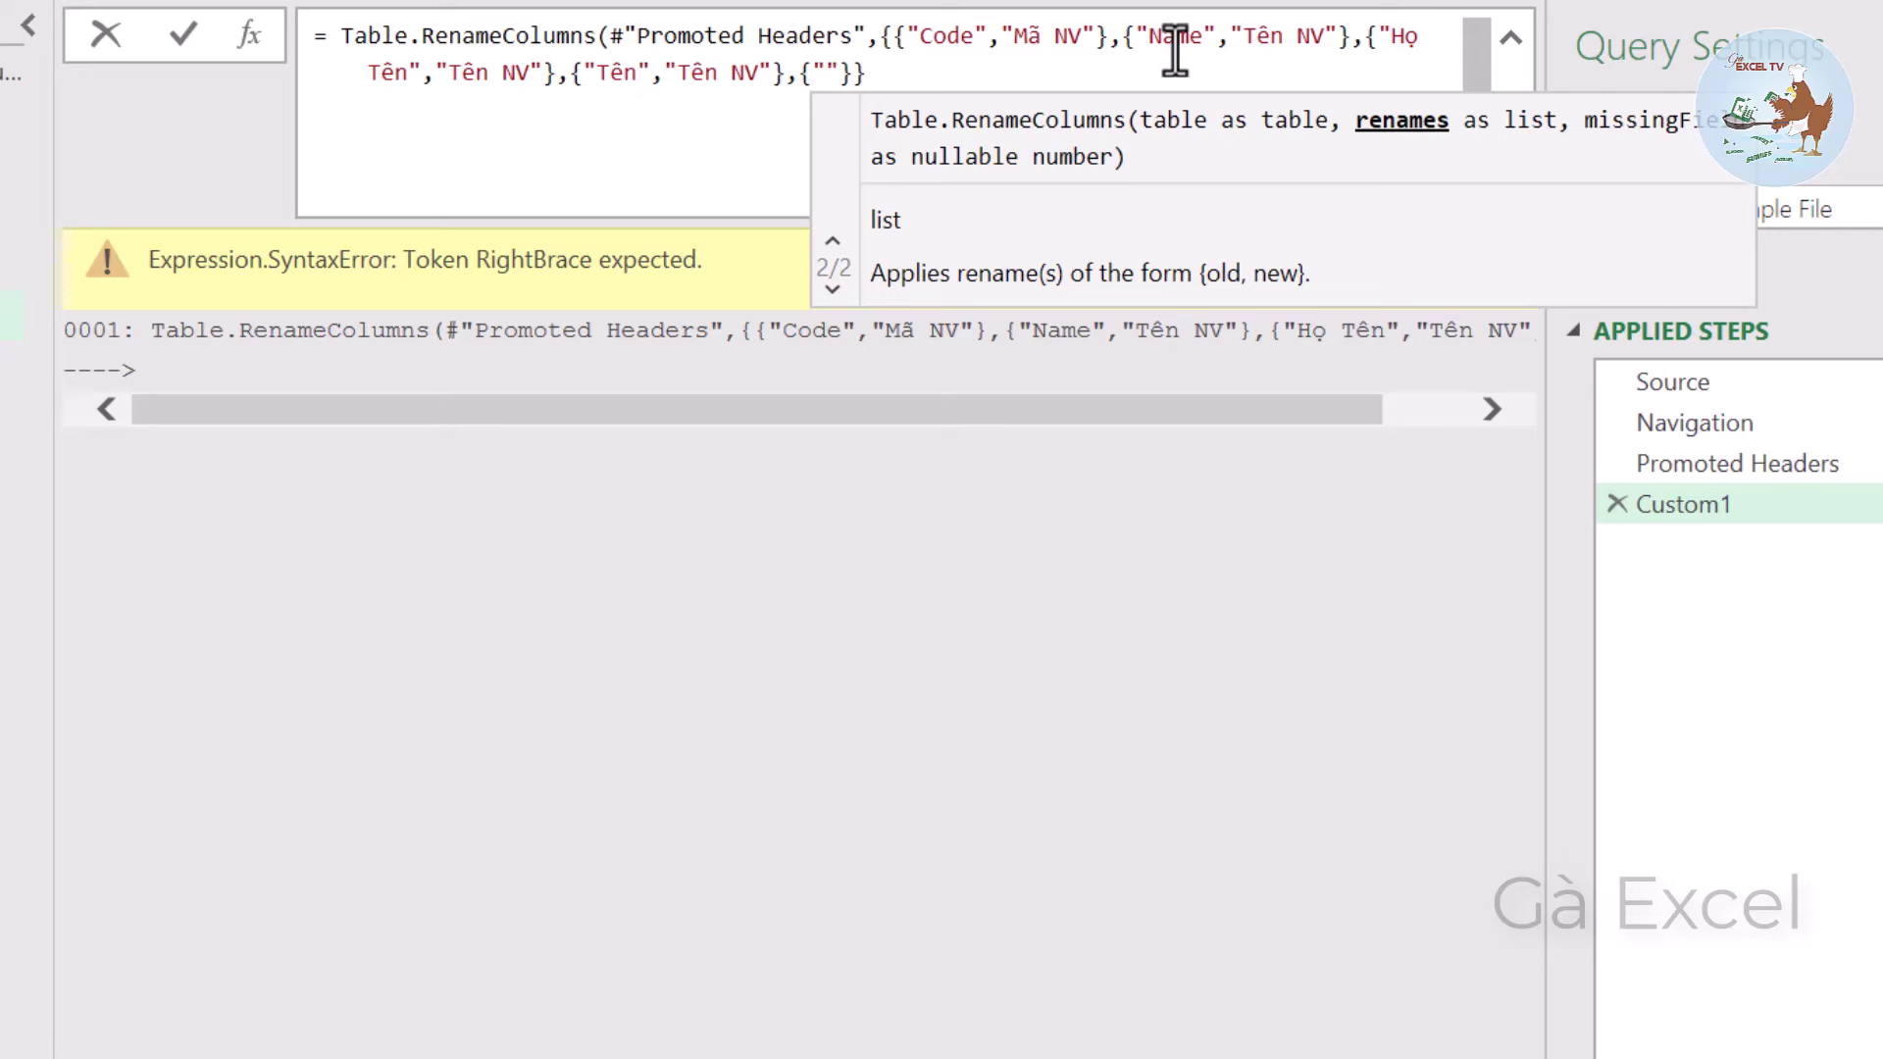
text(Date ò)
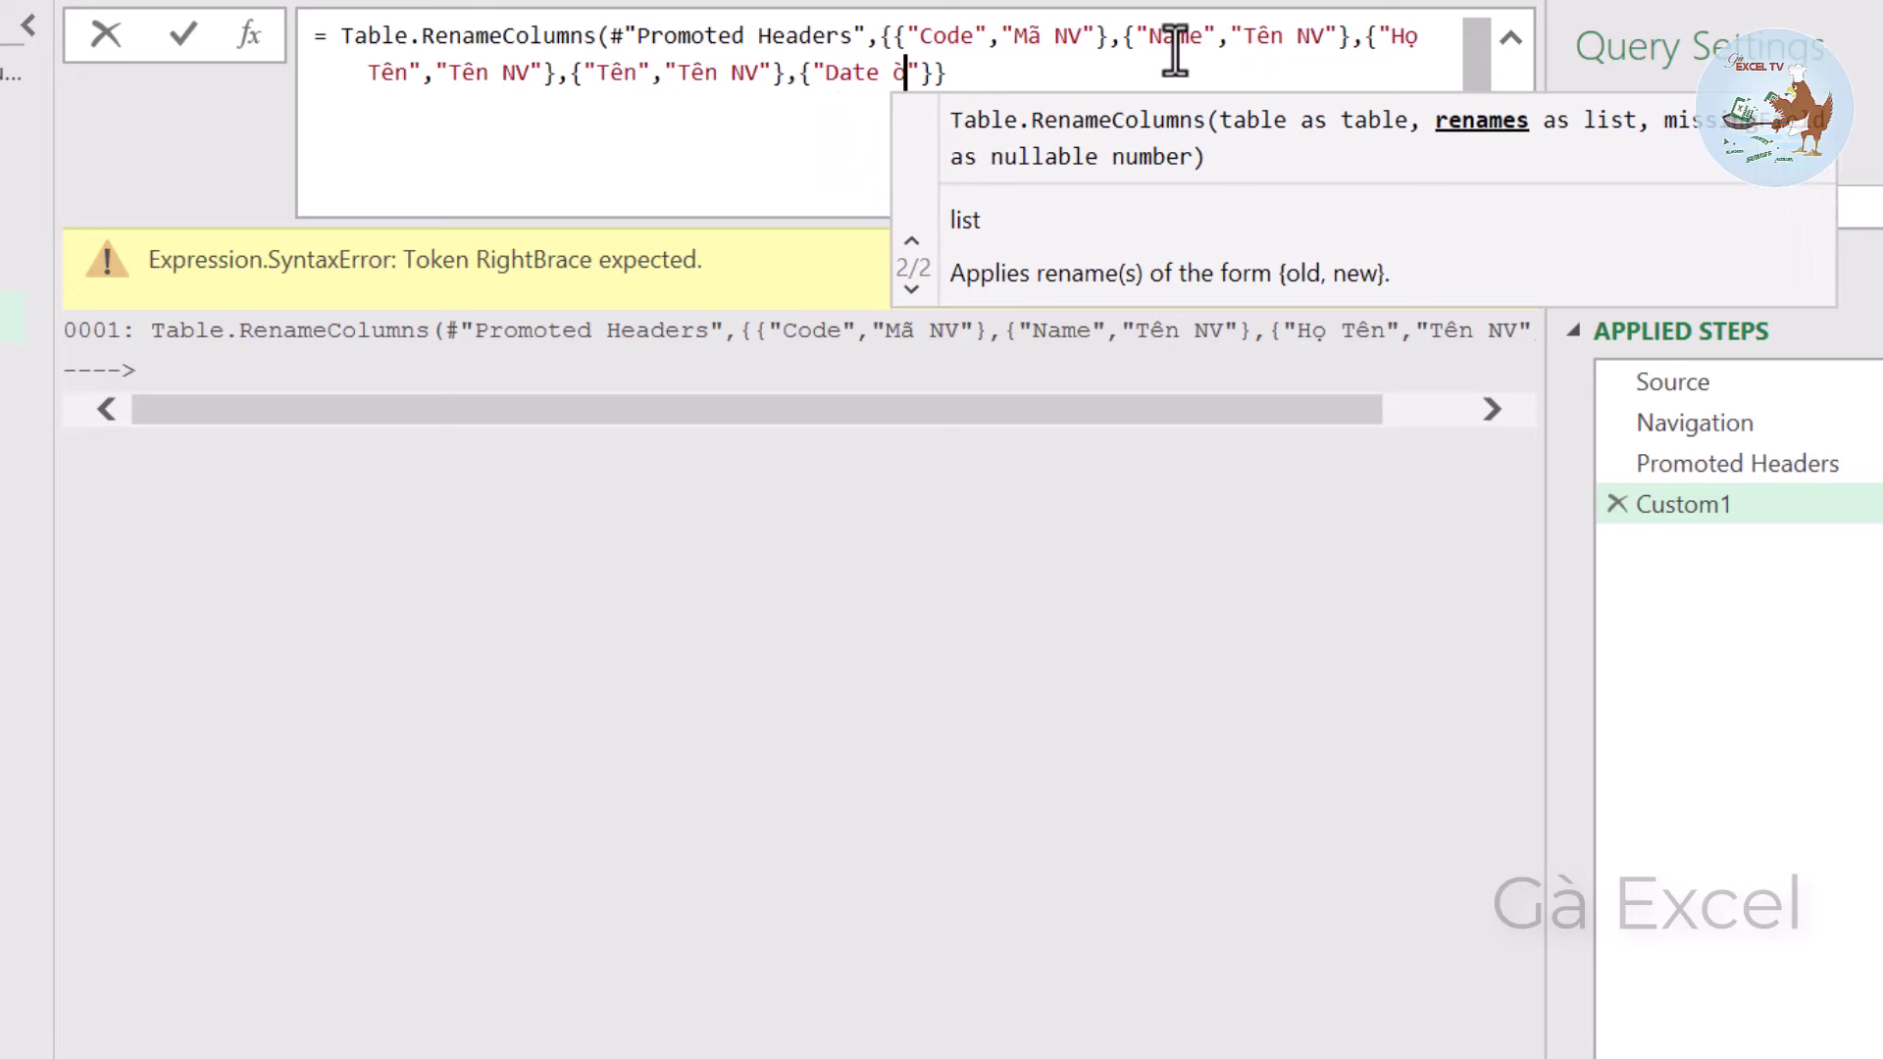
text(f Bi)
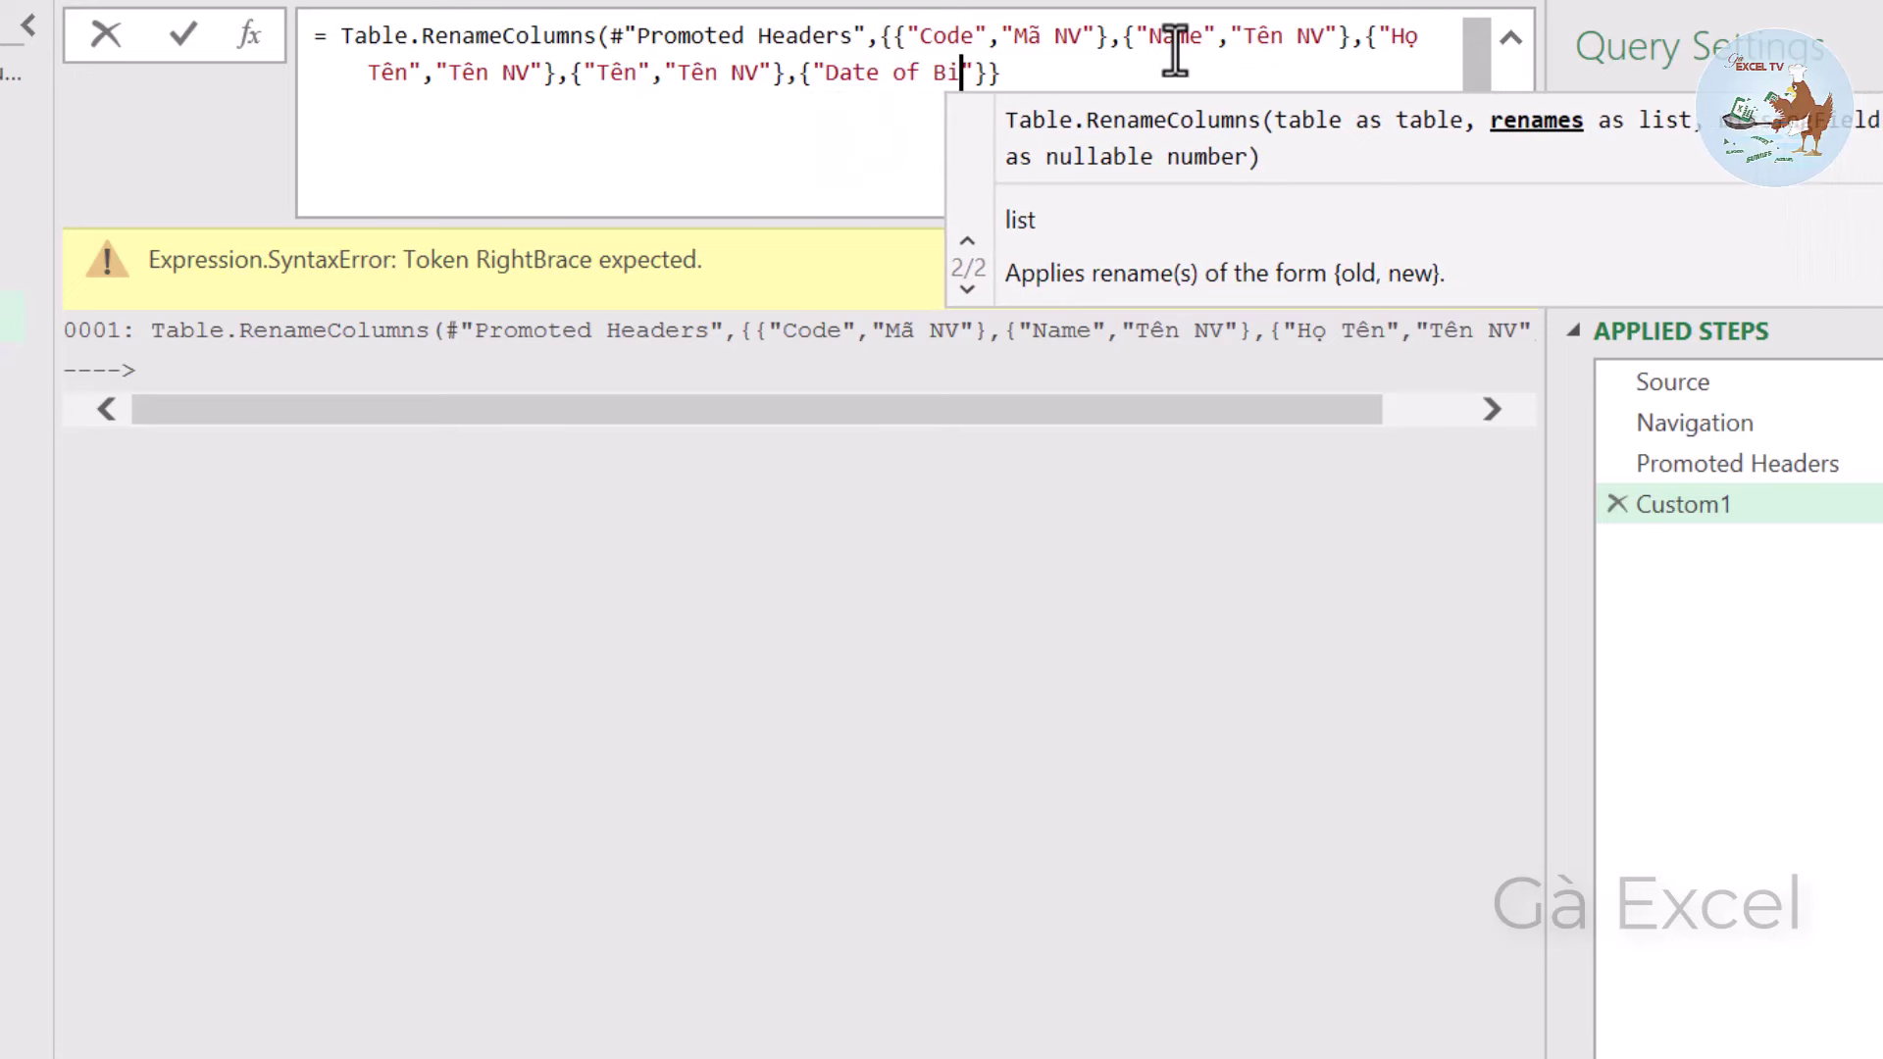
text(rth)
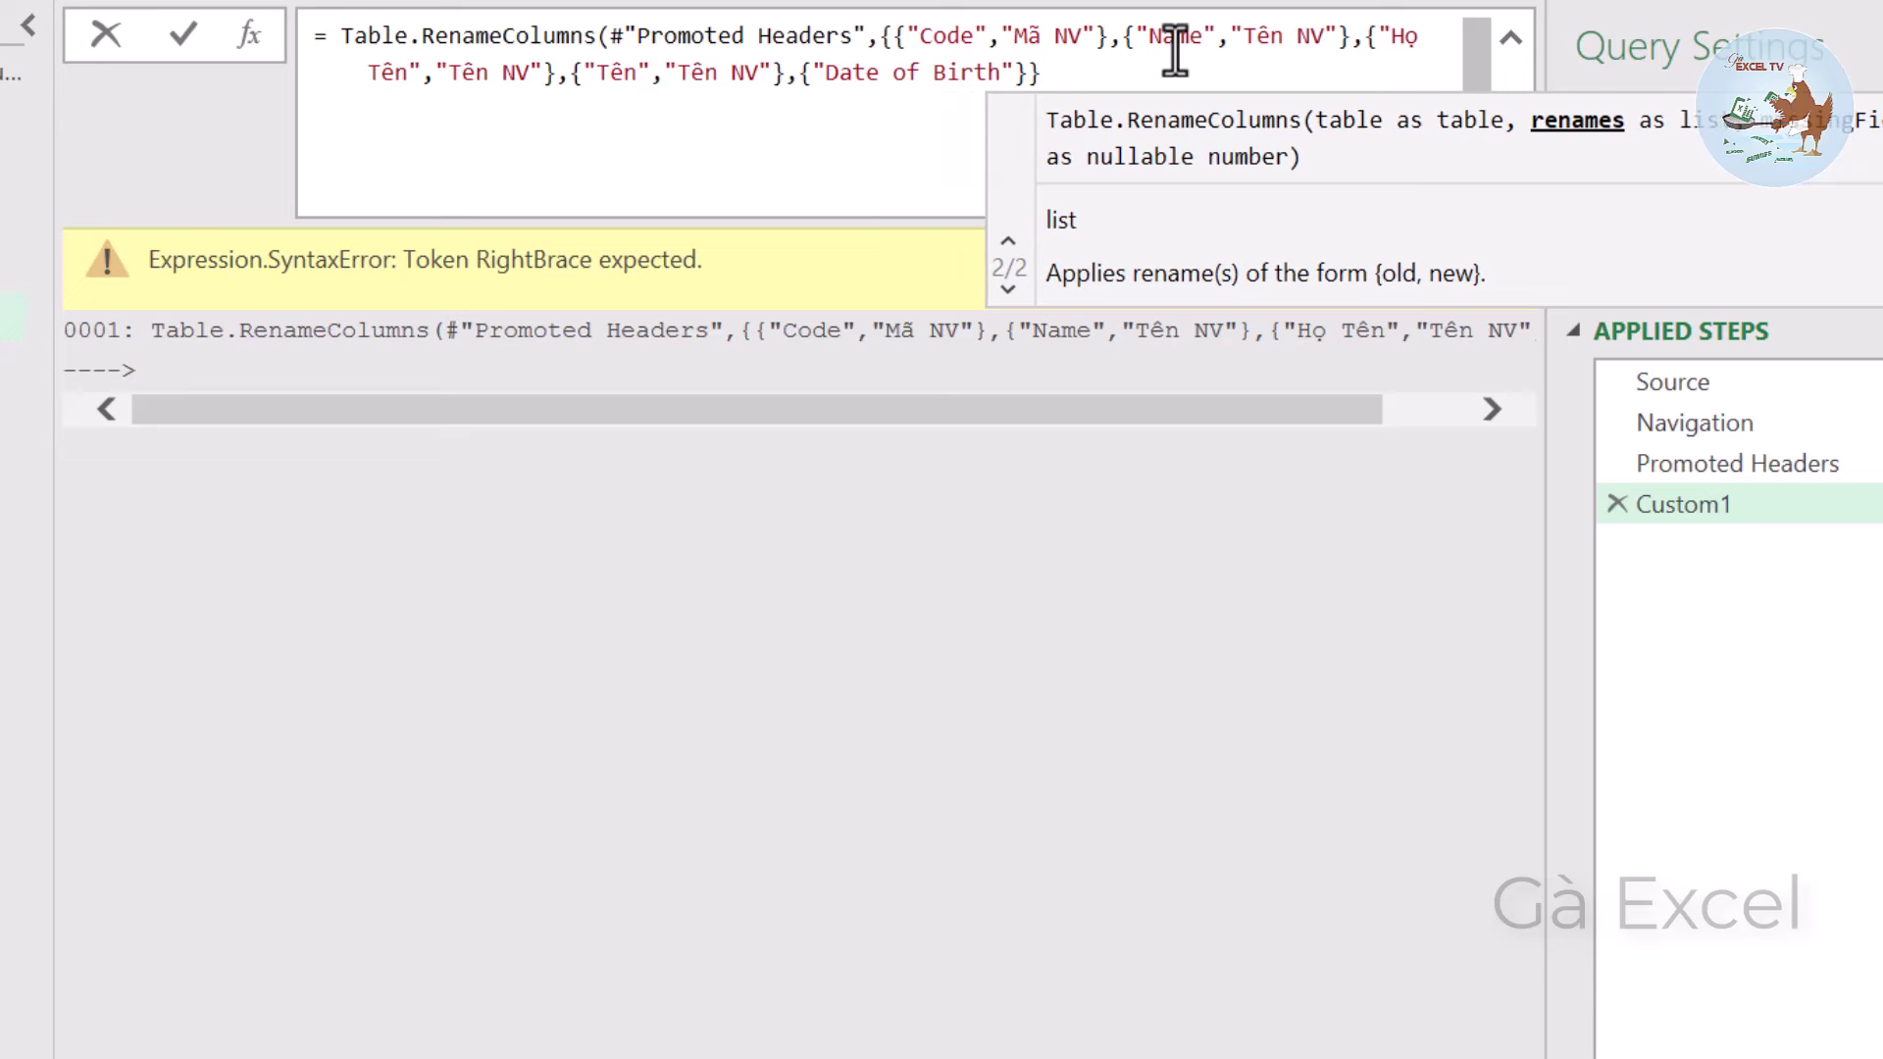
key(Right)
text(,)
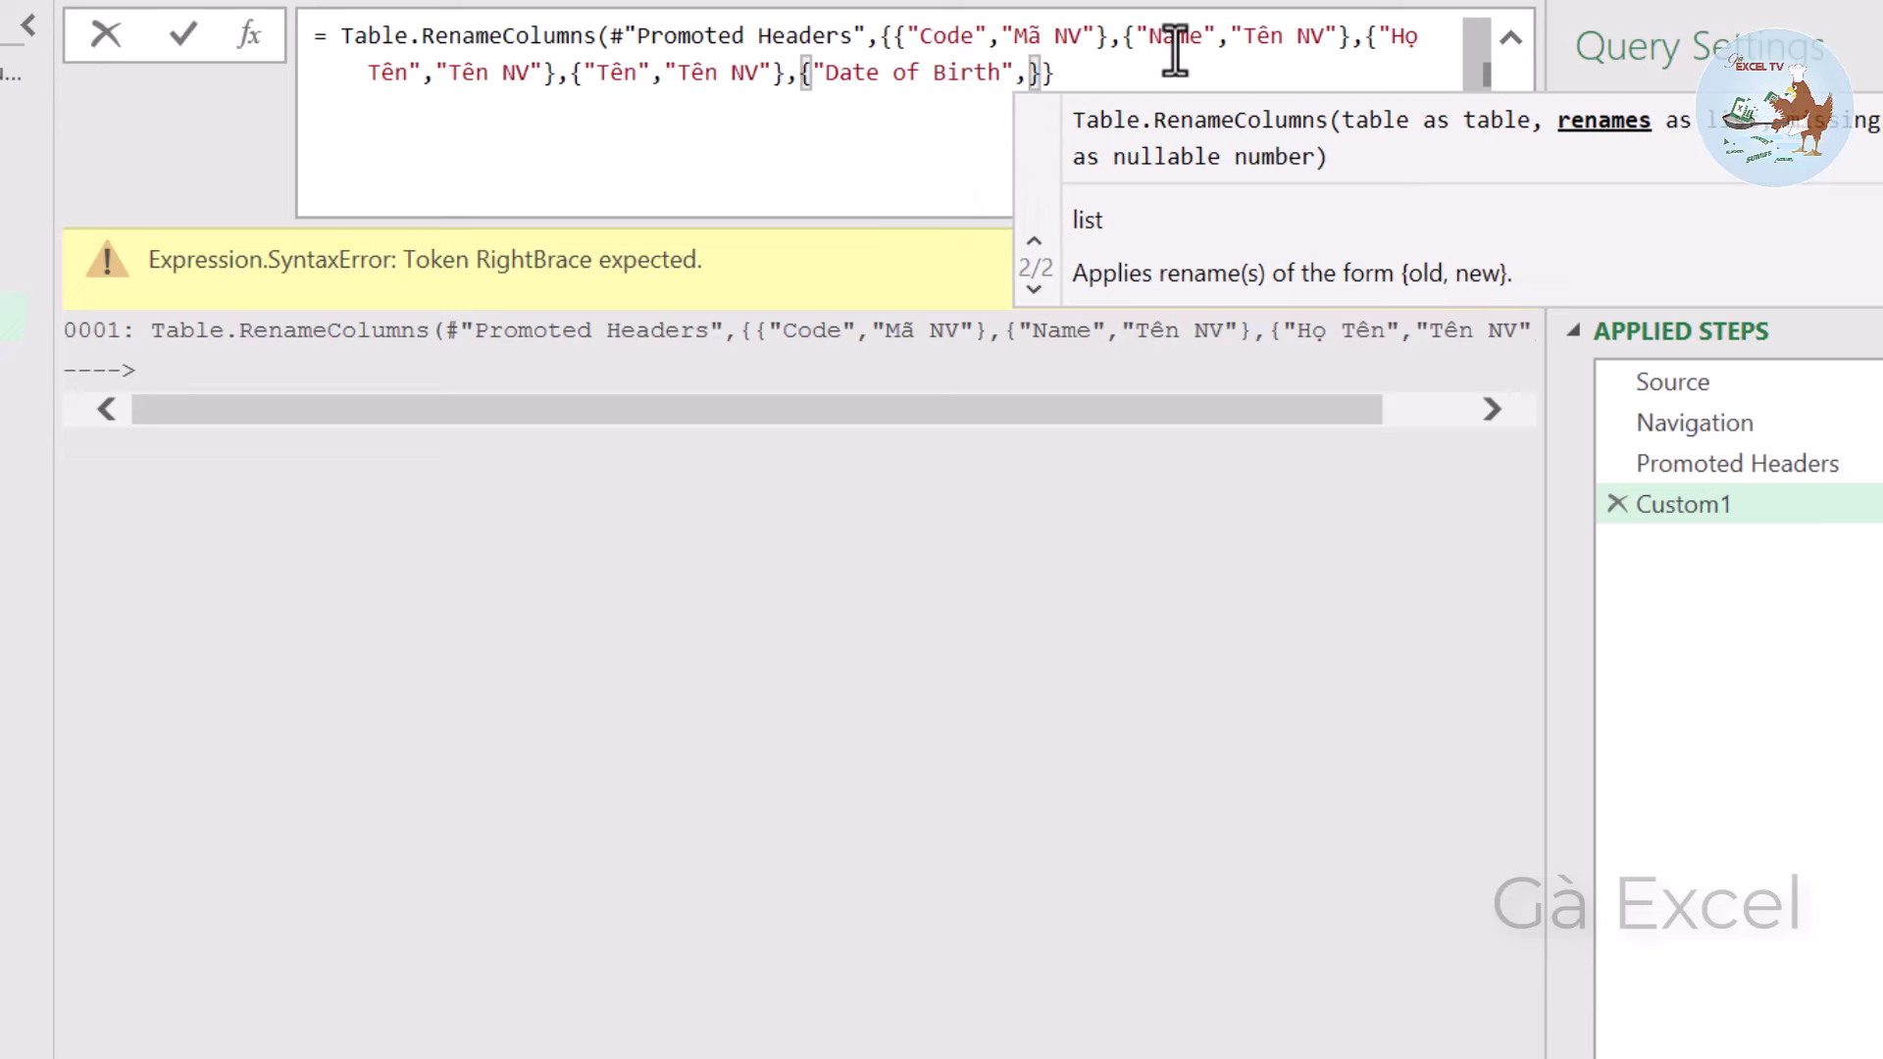
text(")
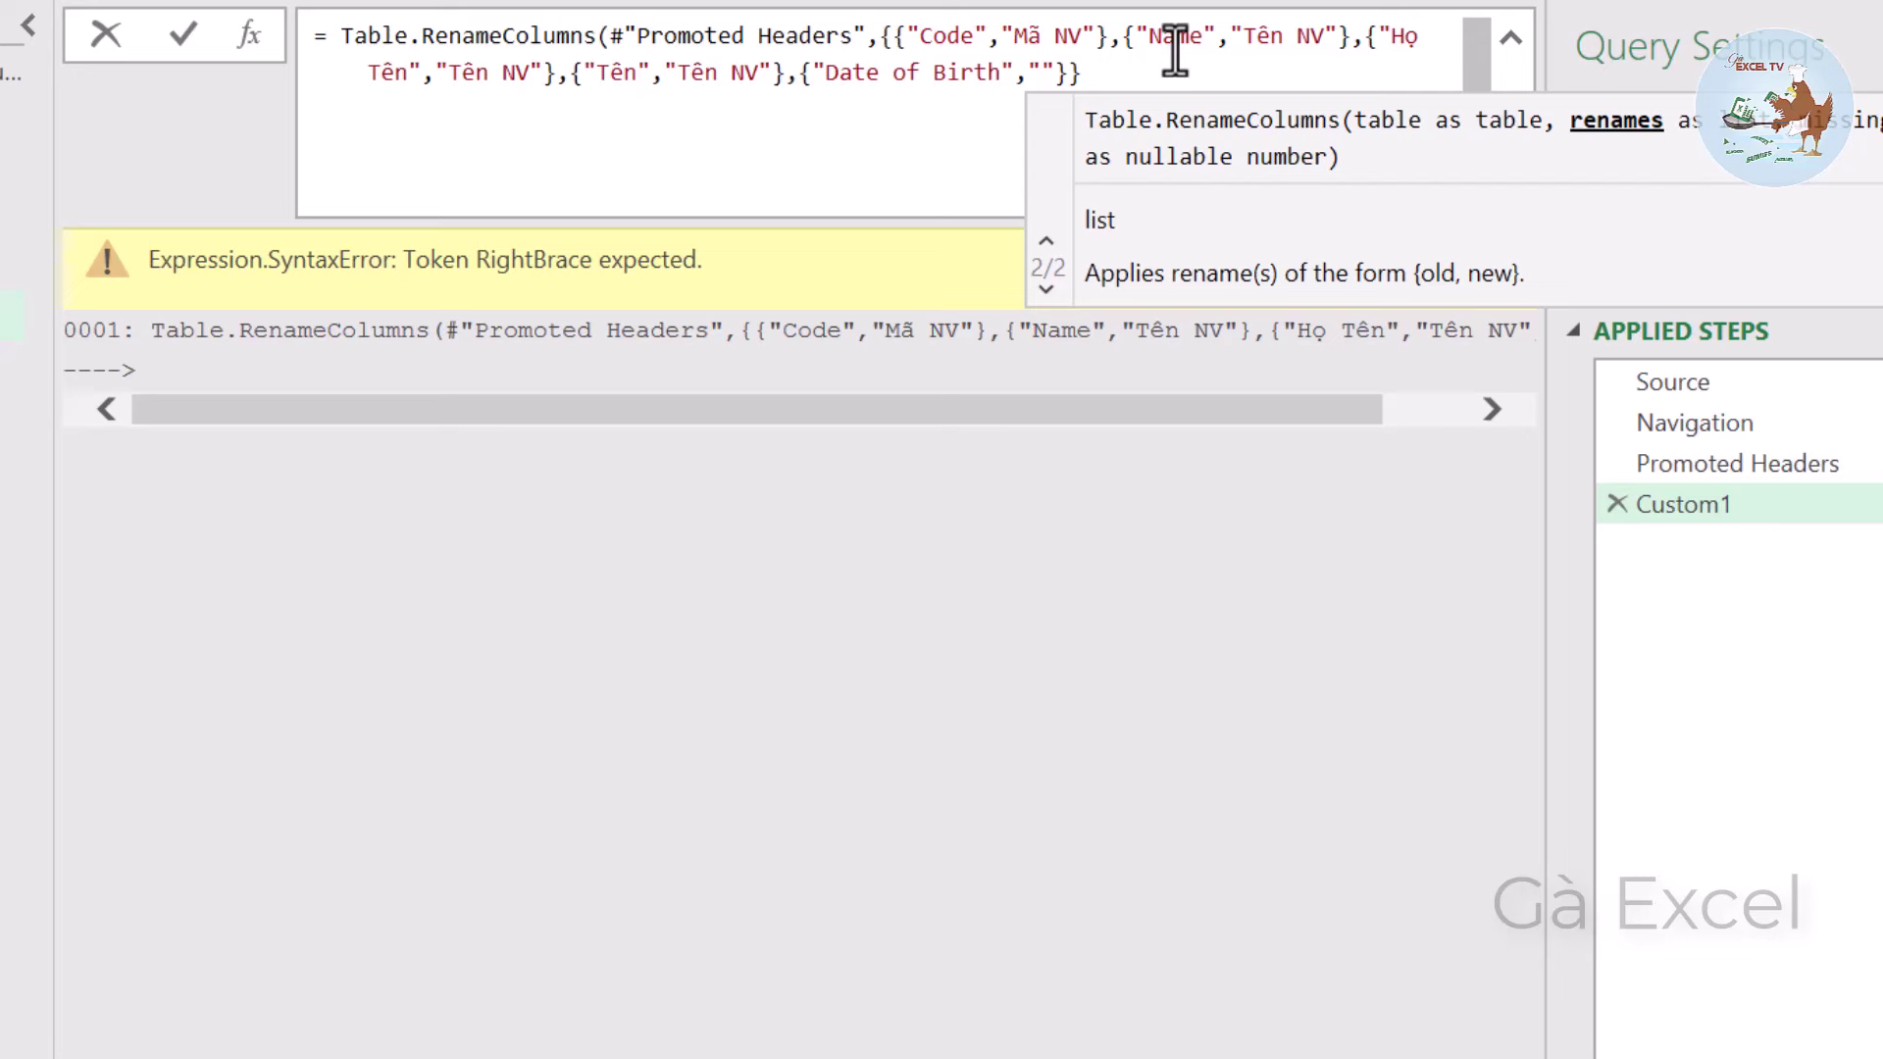
text(Ngày Sinh)
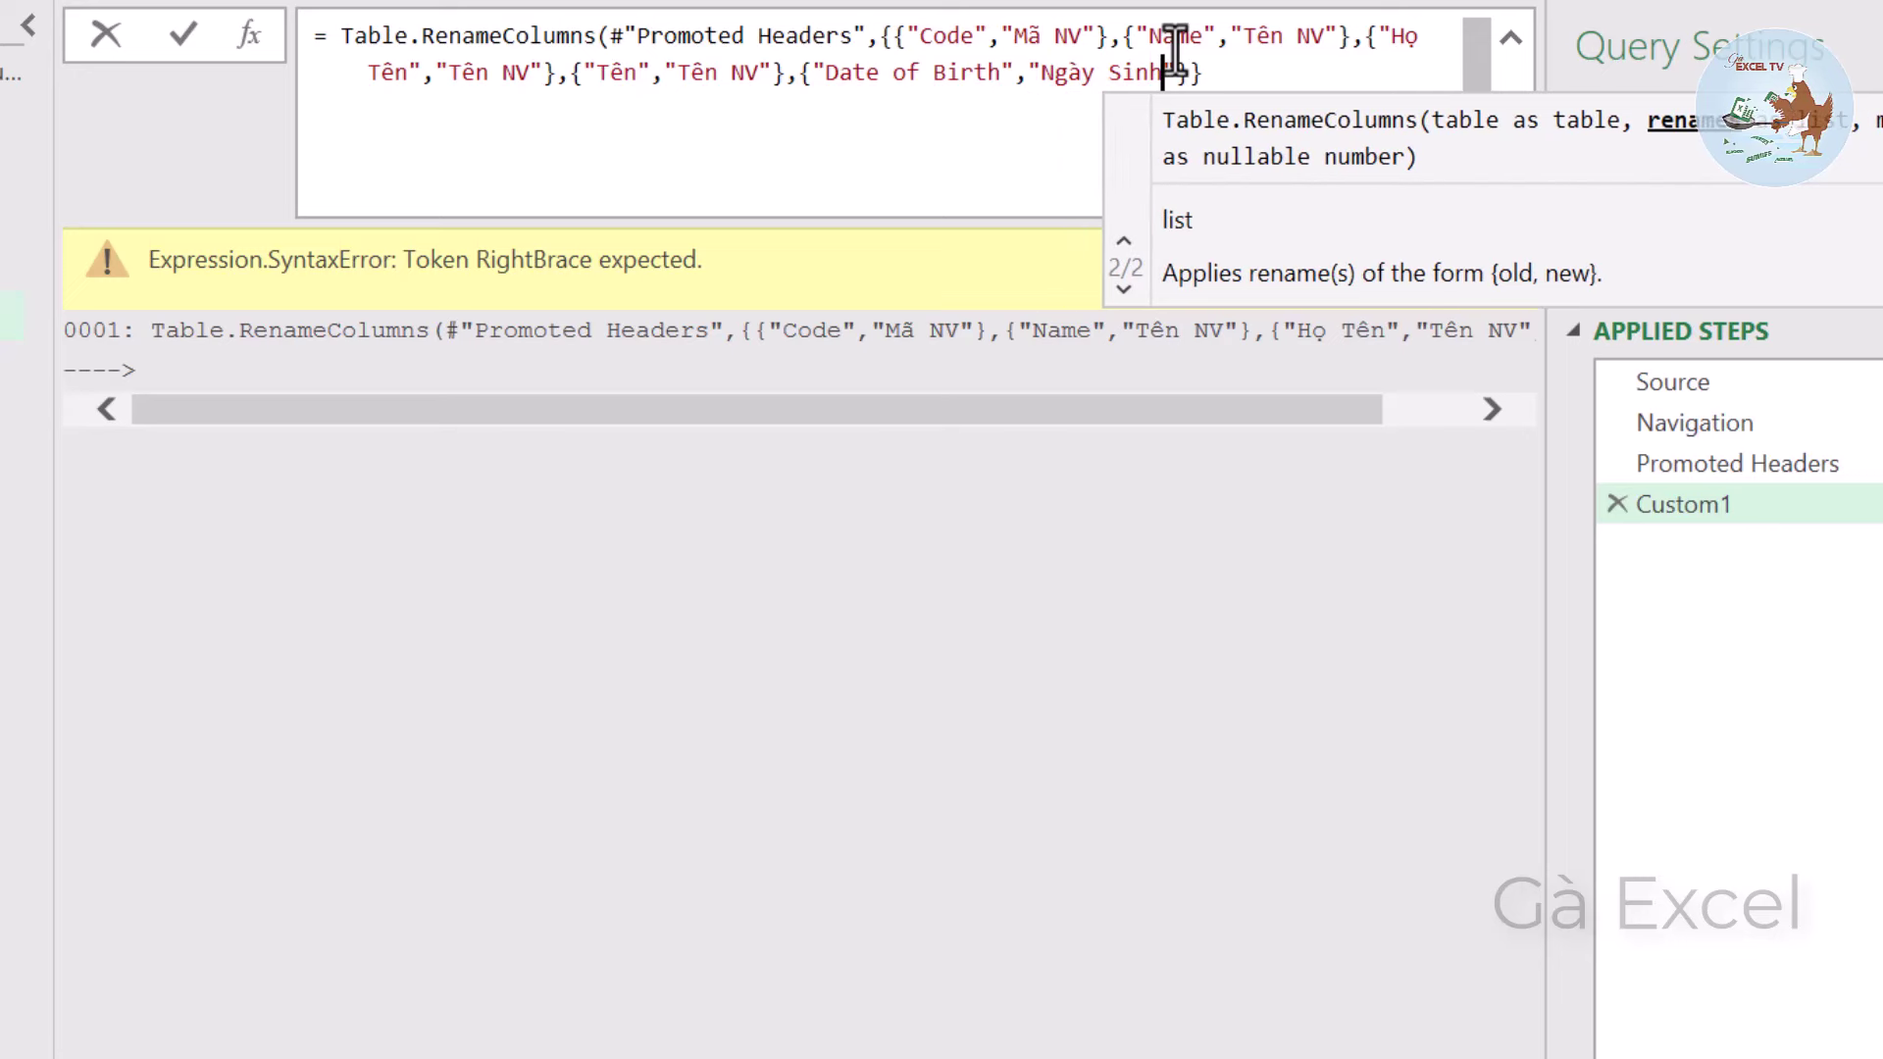
text(")
text(})
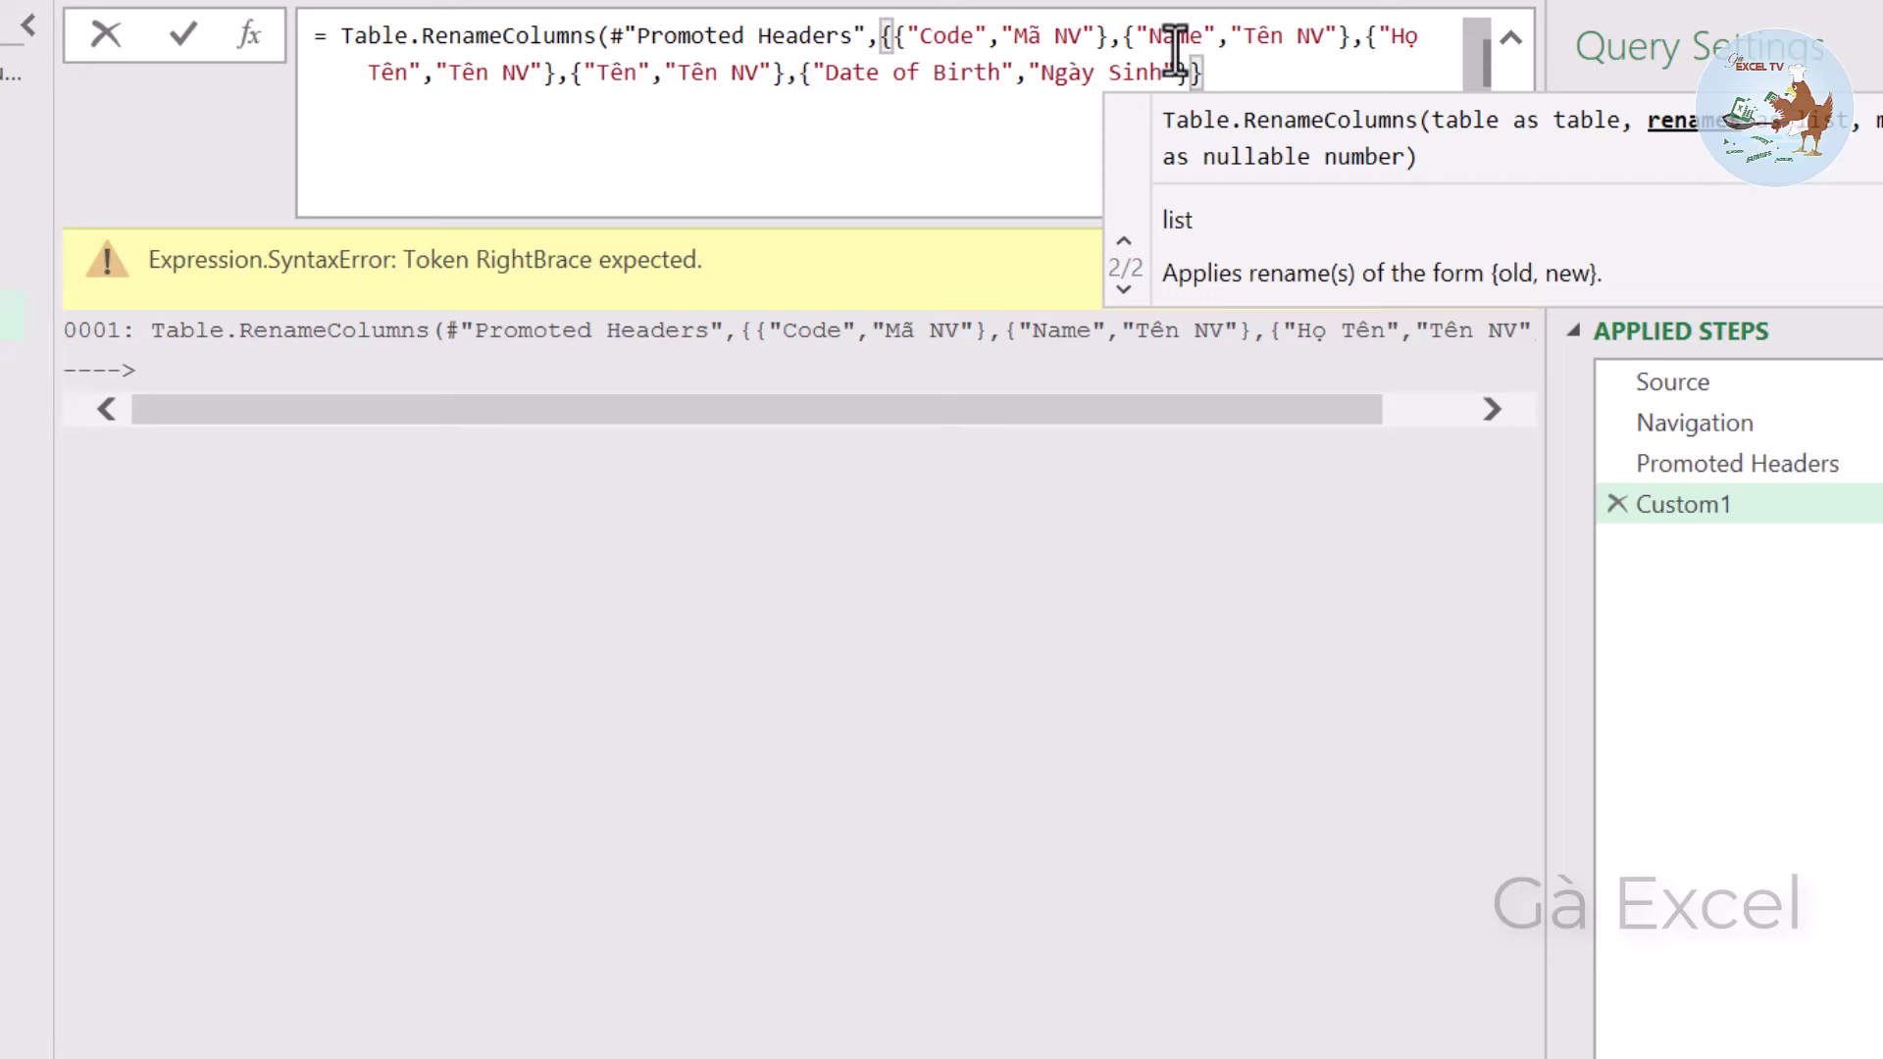
text(,)
text(ƠP{)
key(BackSpace)
key(BackSpace)
key(BackSpace)
text(Ơ)
text({)
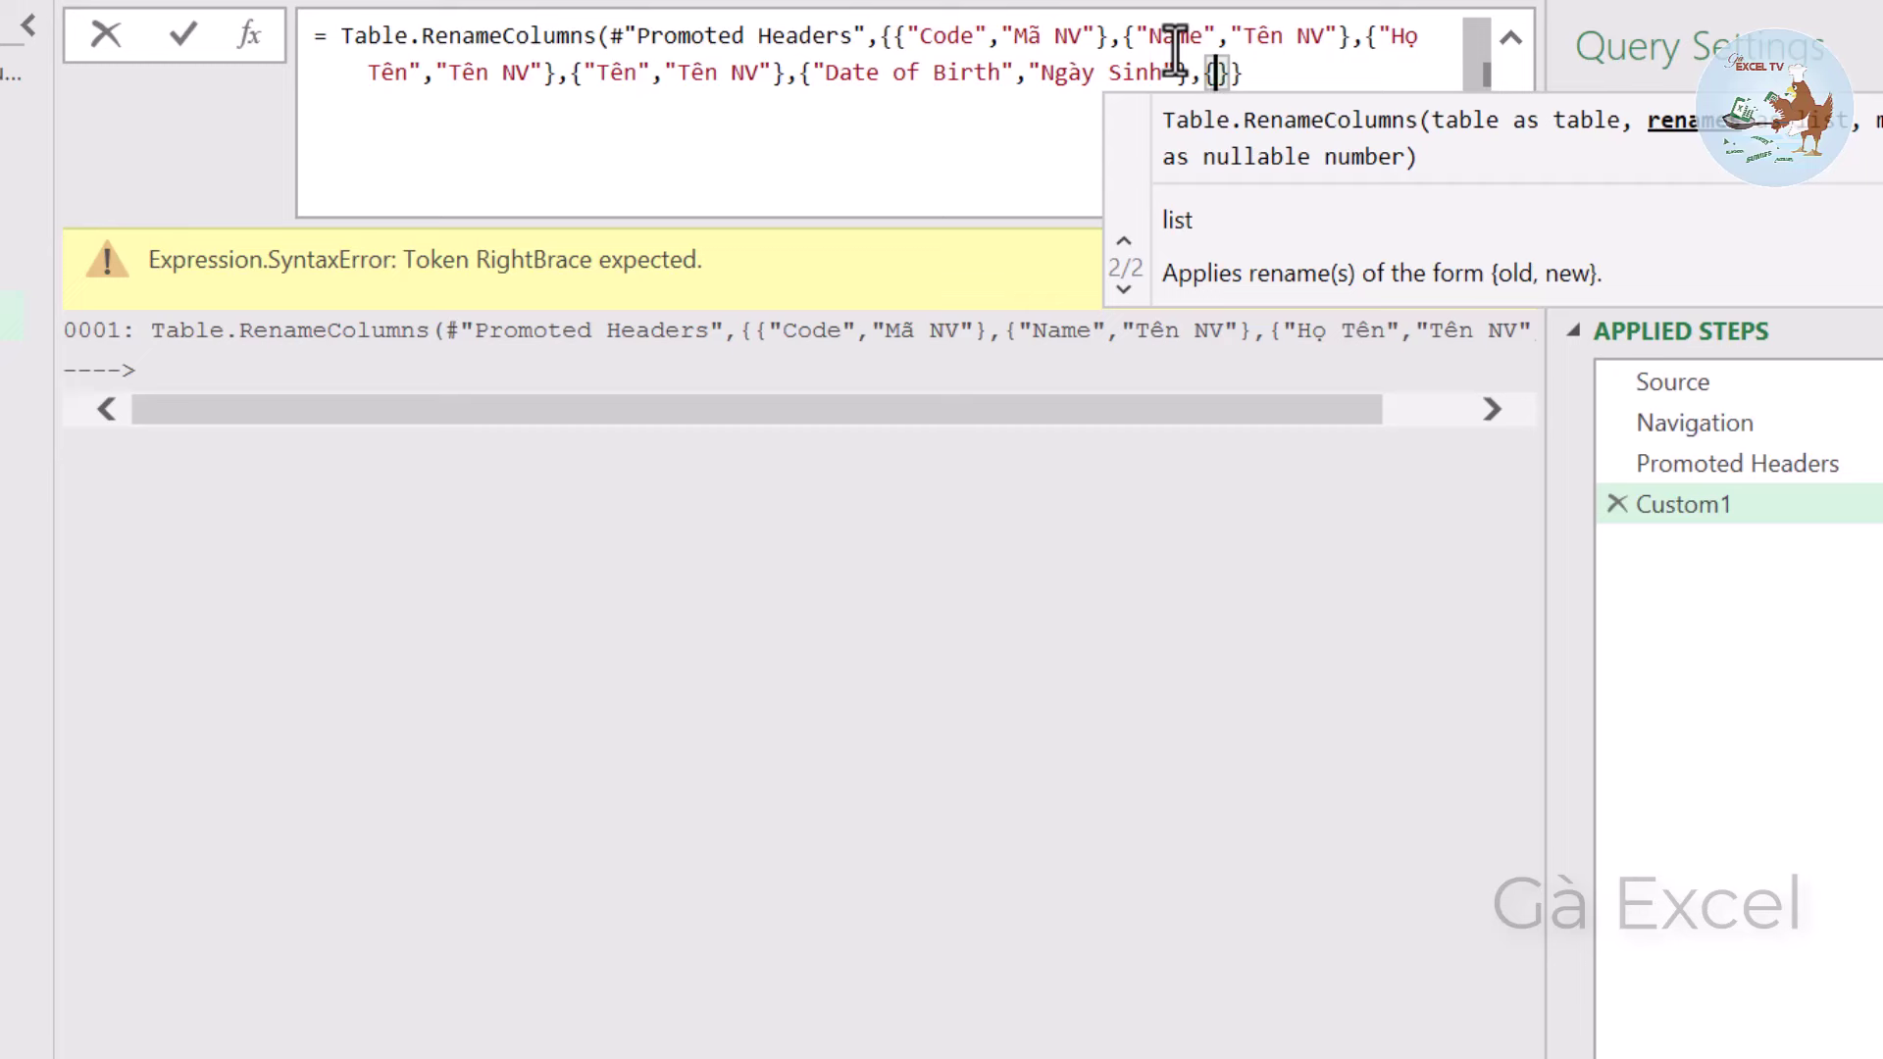
Add the {"Dept","Phòng Ban"} pair to the rename list and move past its closing brace.
text(Dept)
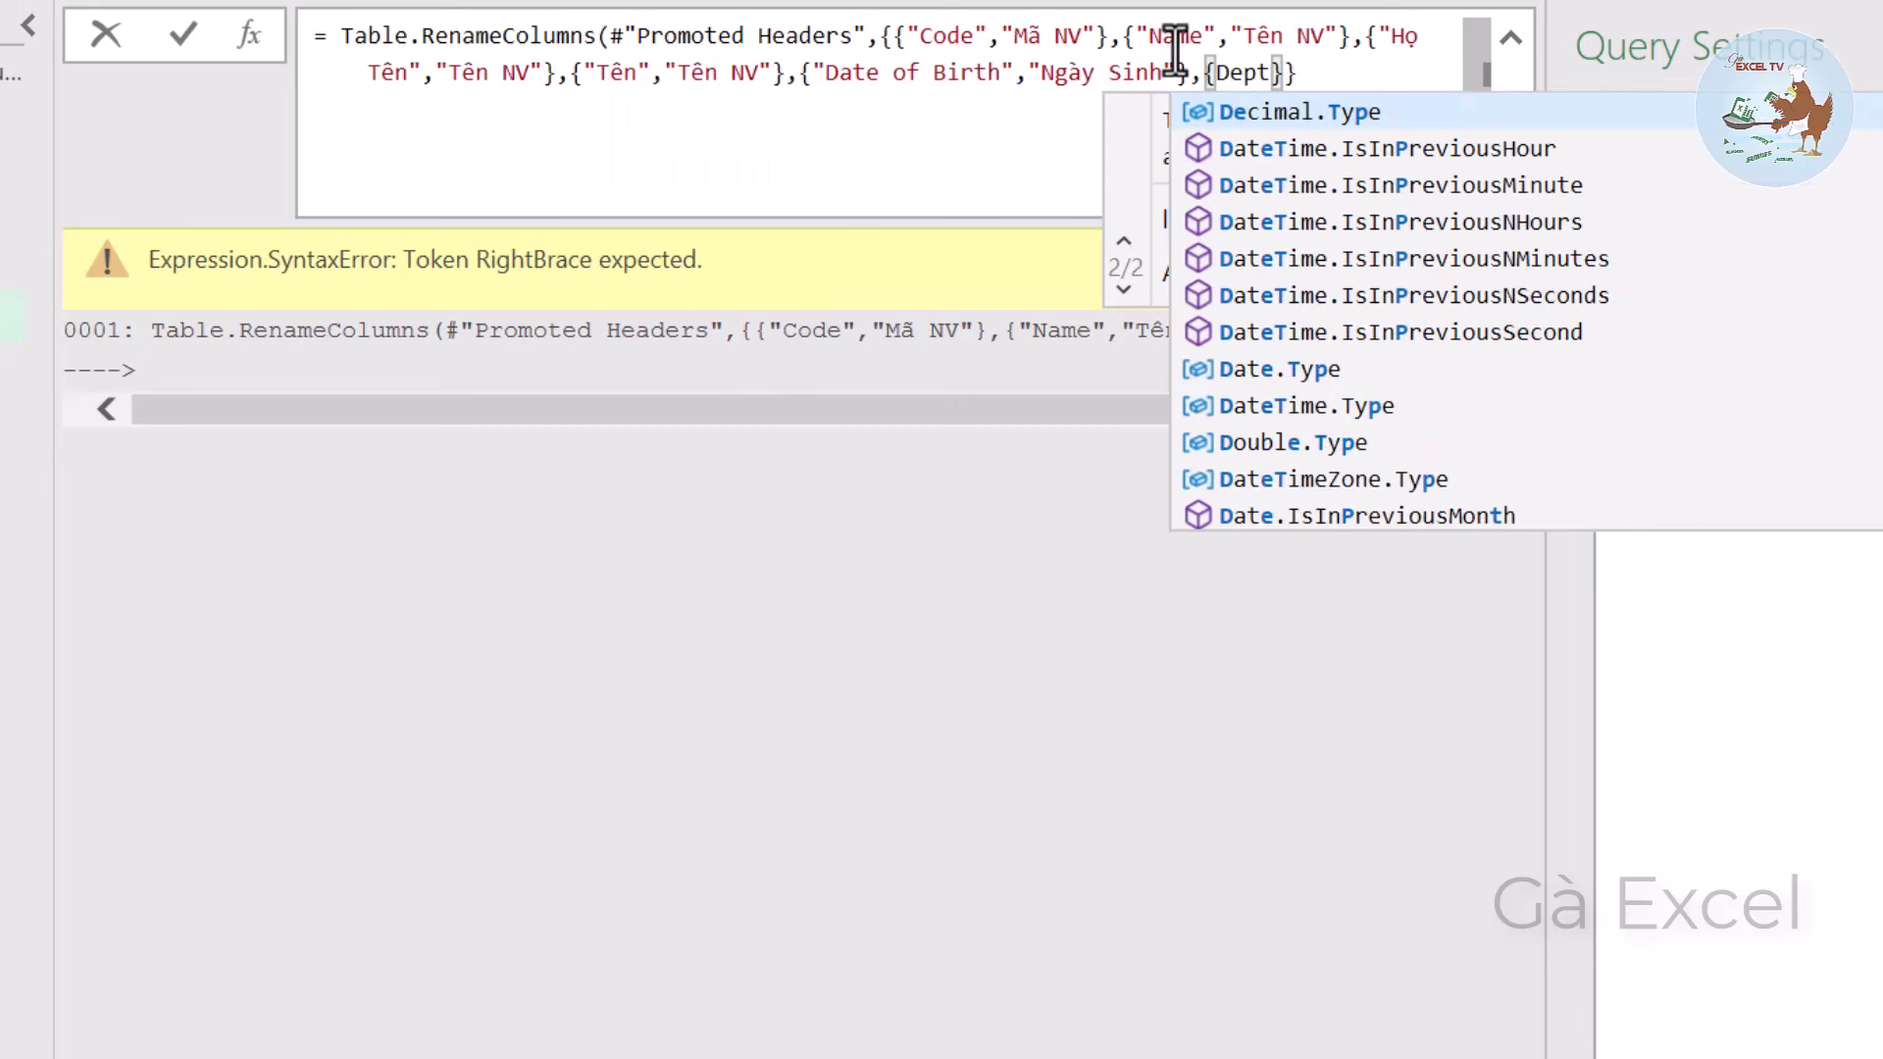
key(Escape)
key(Left)
key(Left)
key(Left)
key(Left)
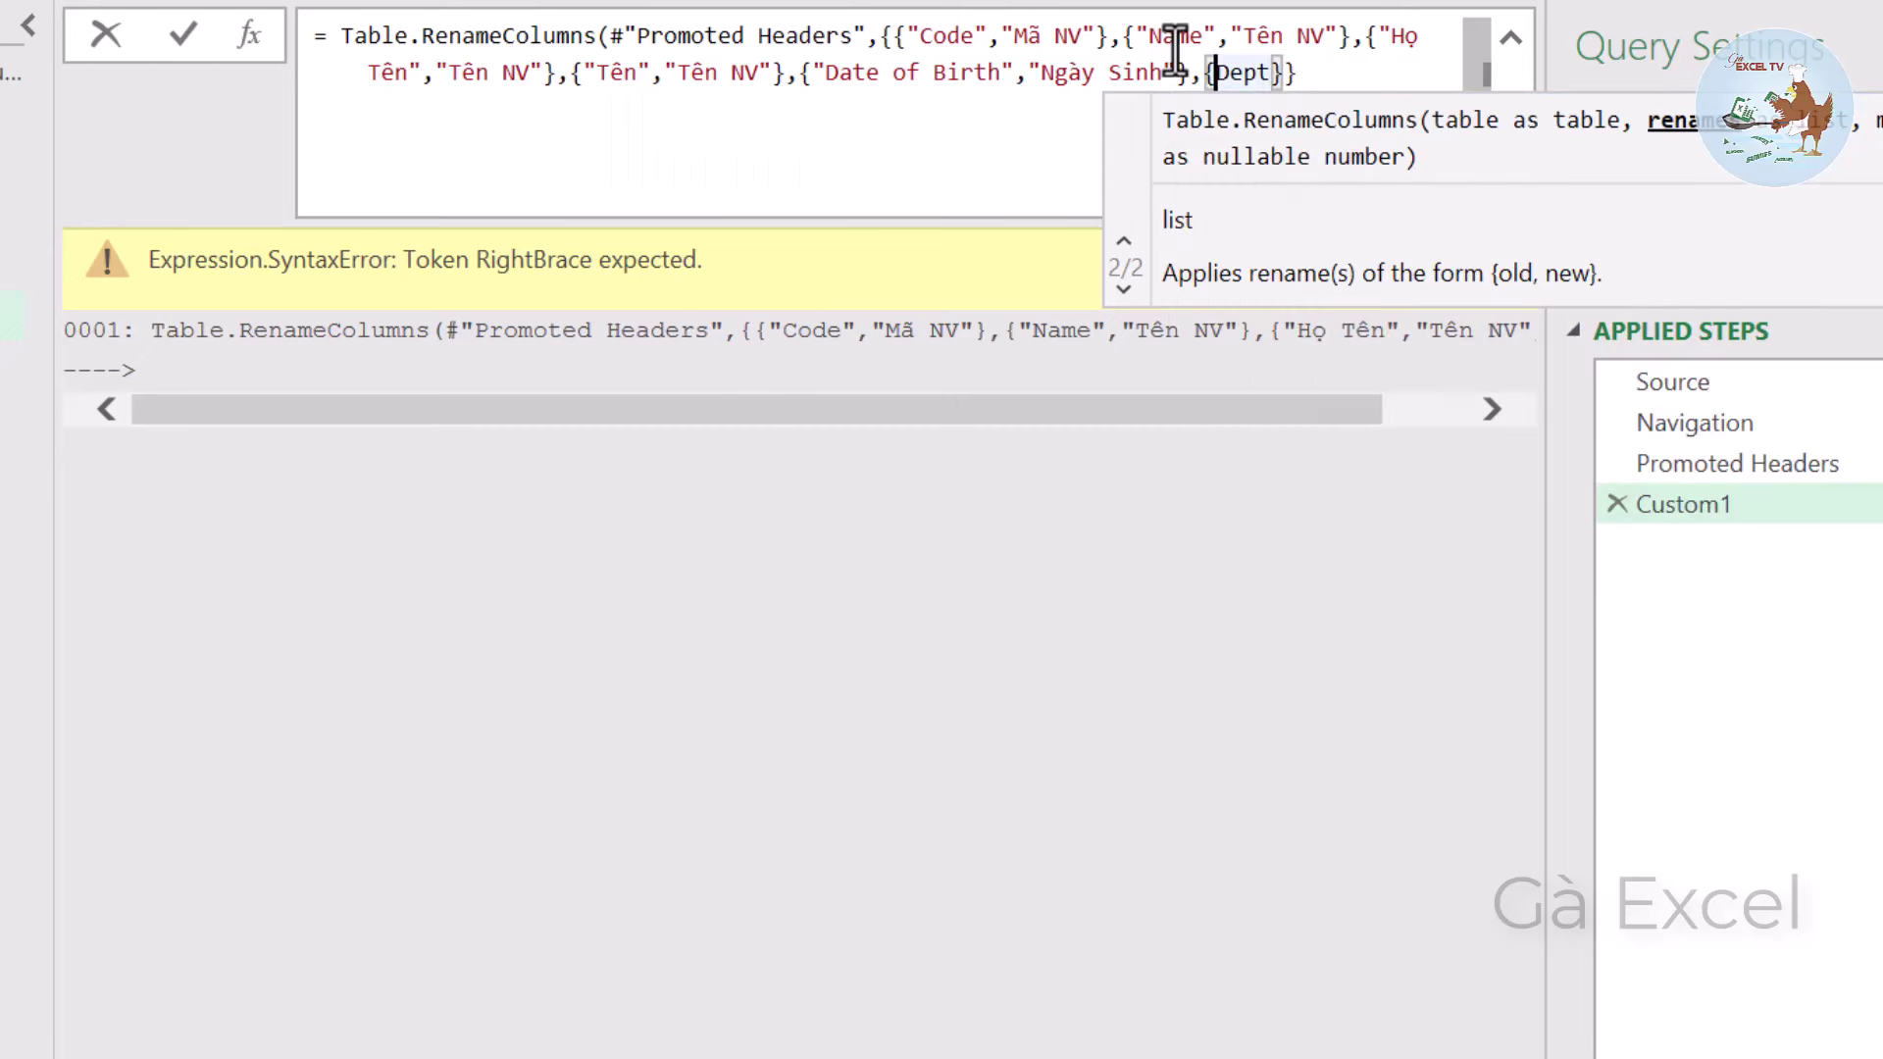
text(")
key(Right)
key(Right)
key(Right)
key(Right)
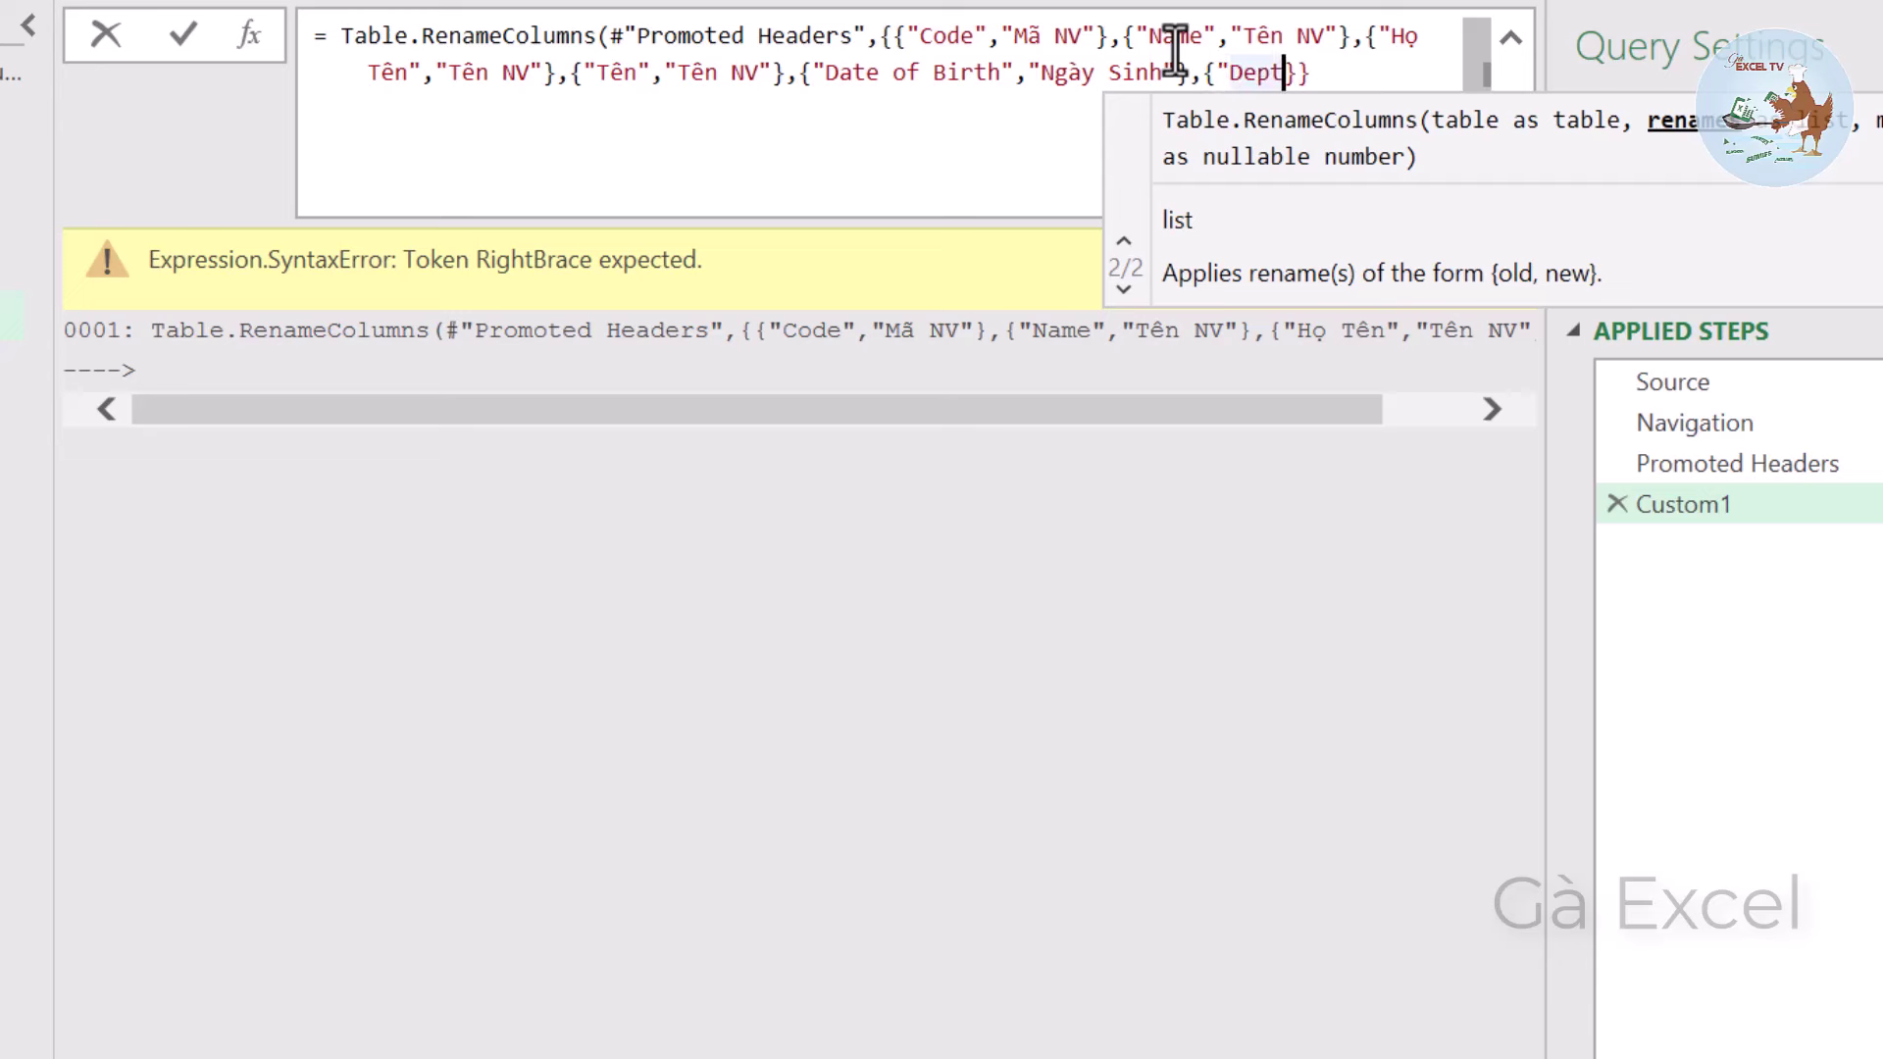
text(")
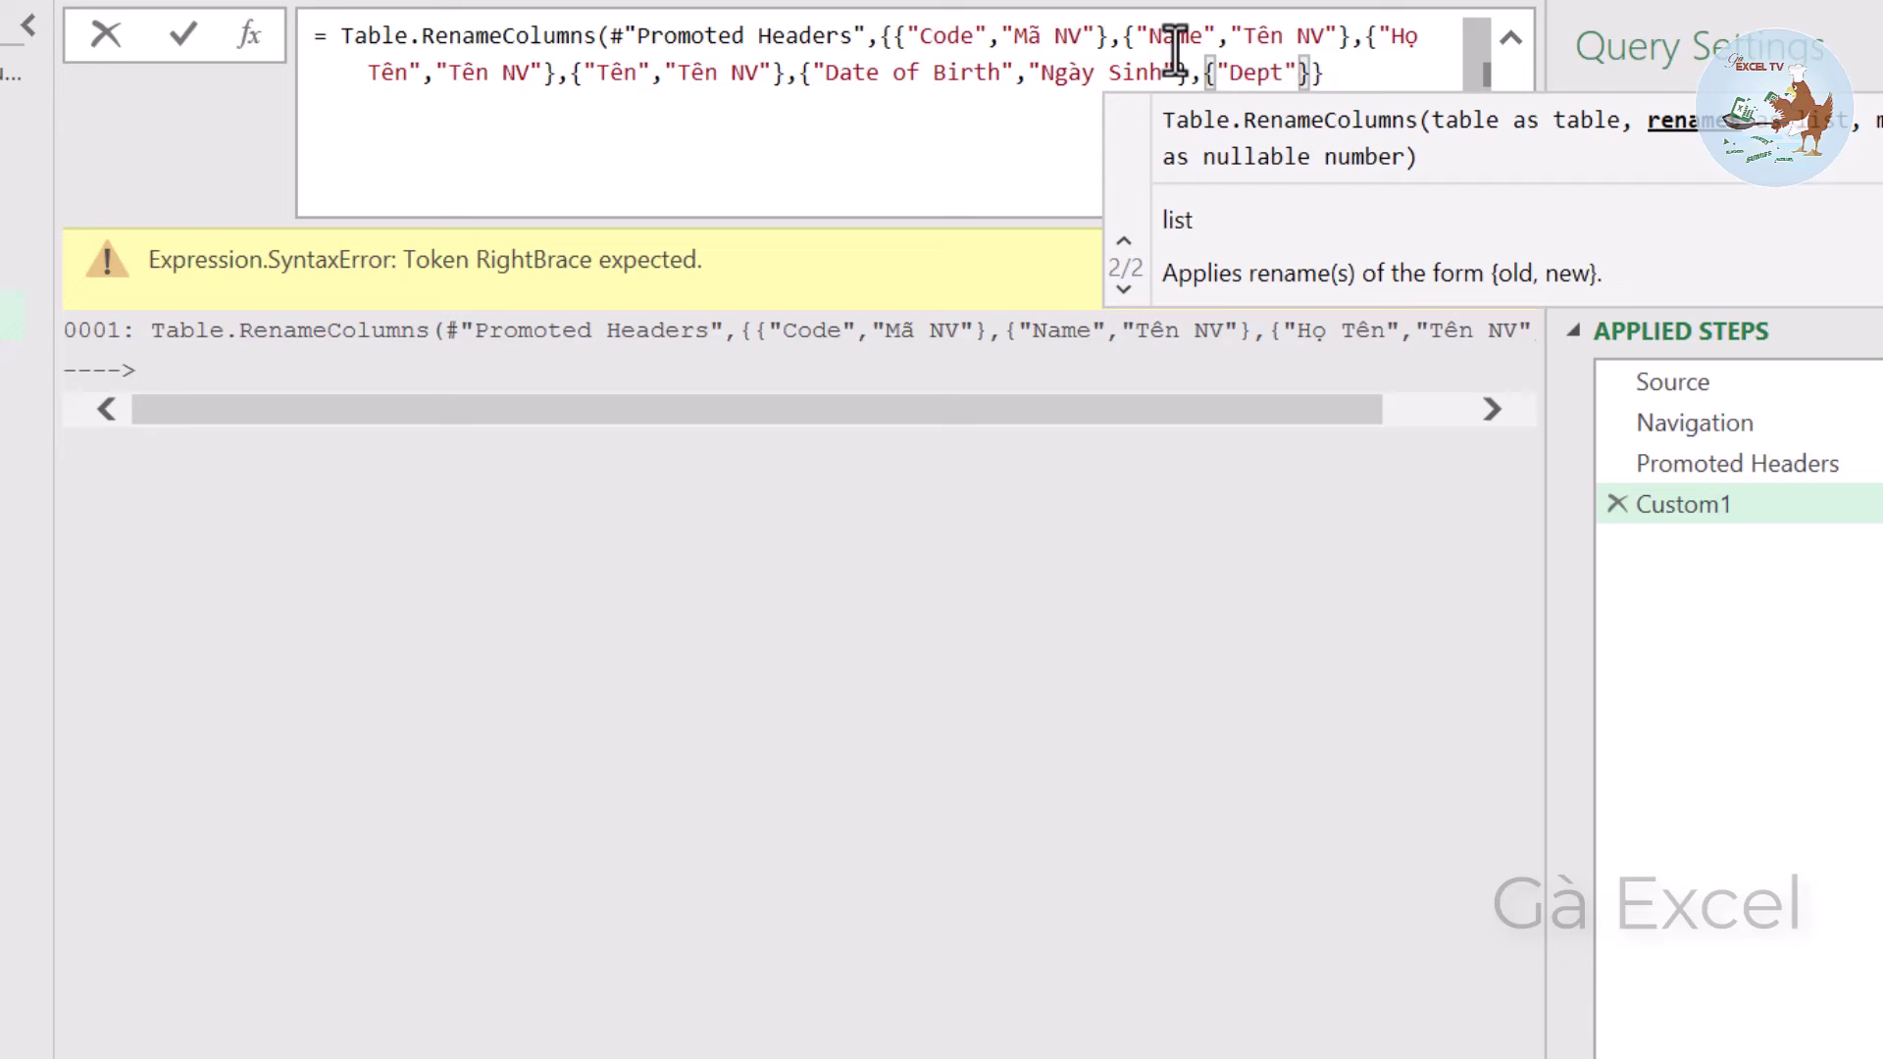
text(,)
text(")
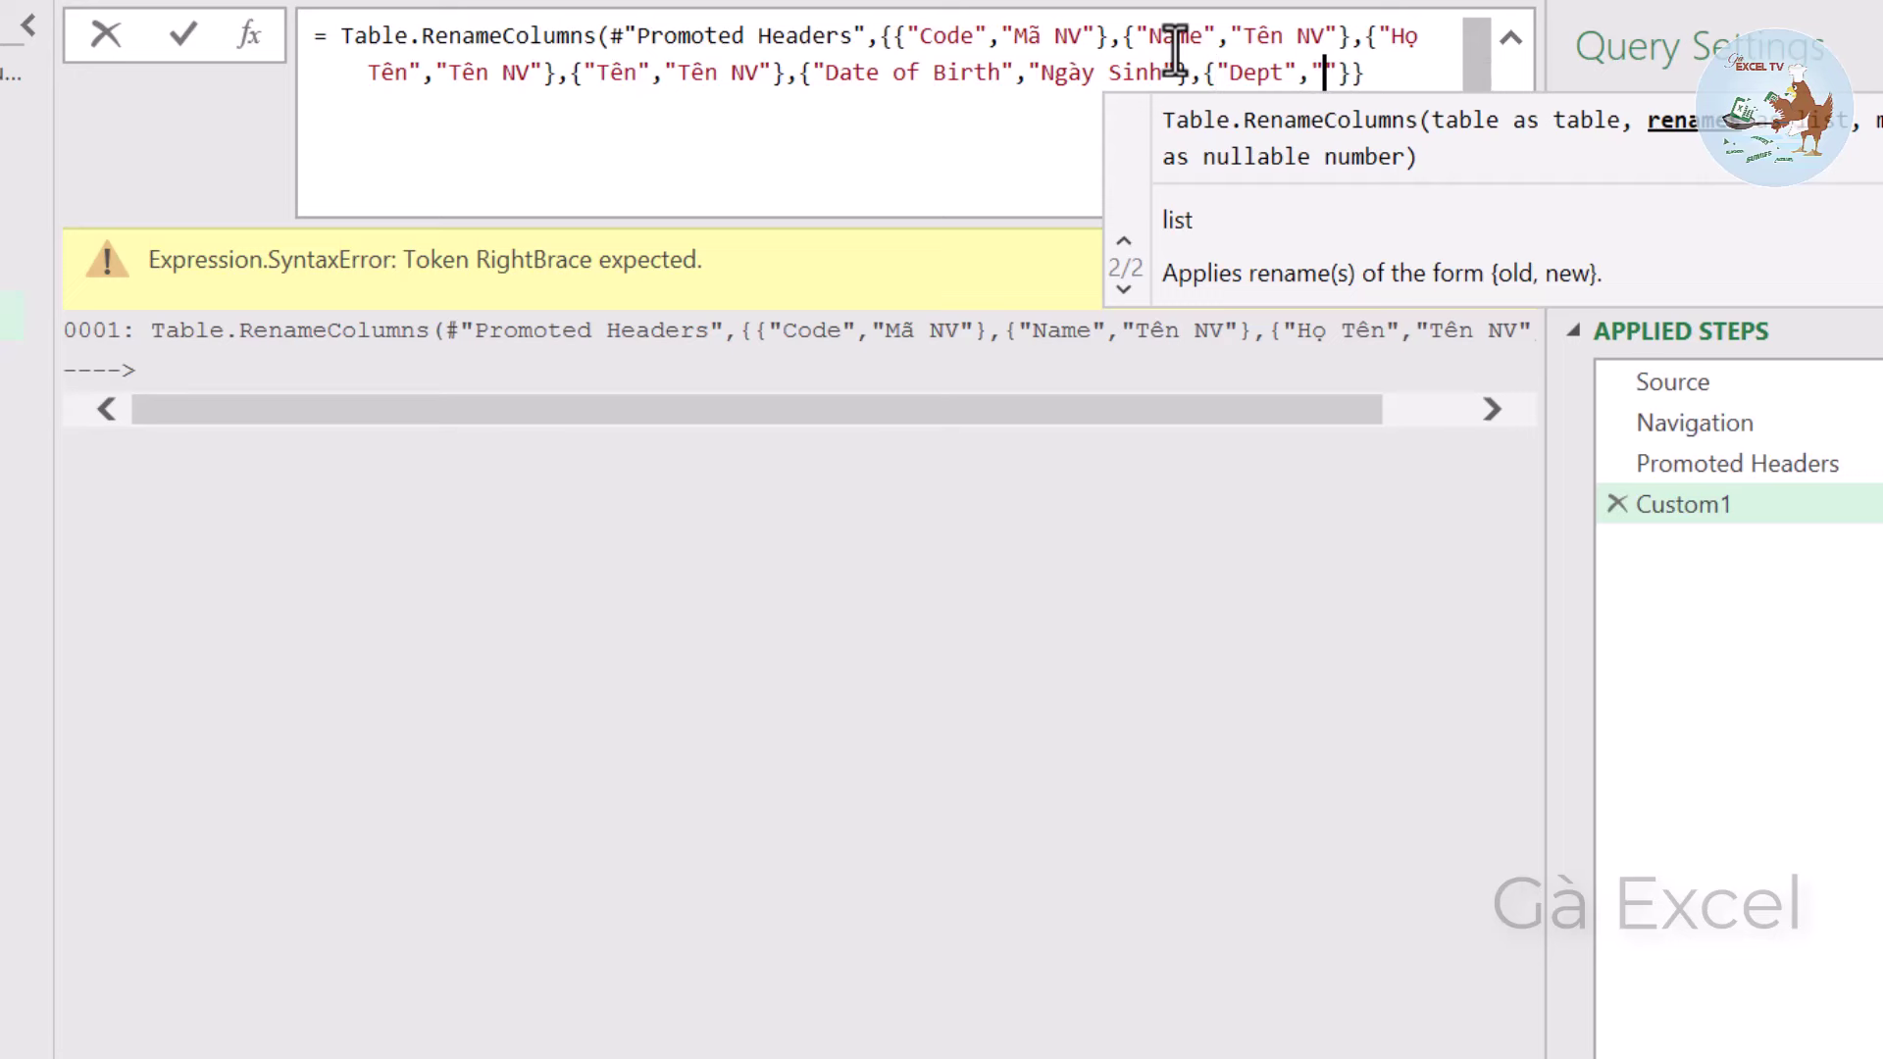
text(Phòng )
text(Ban)
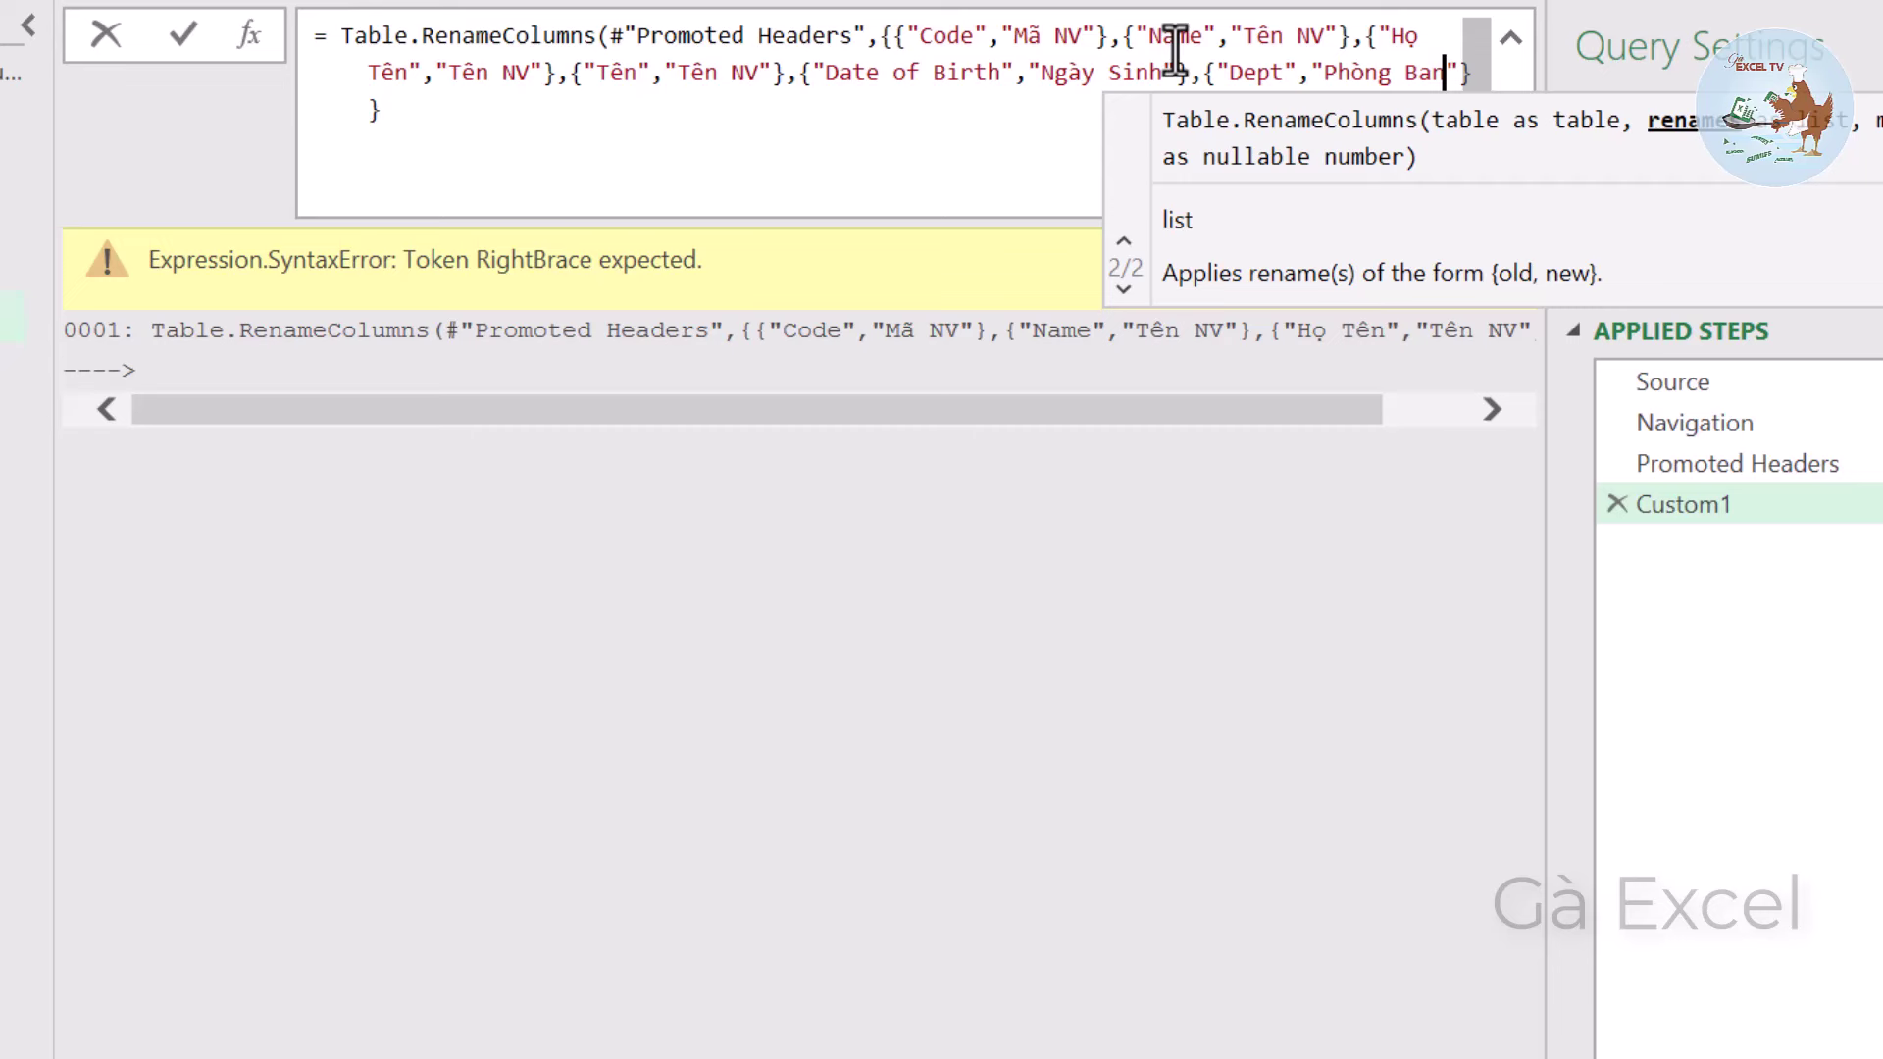
key(End)
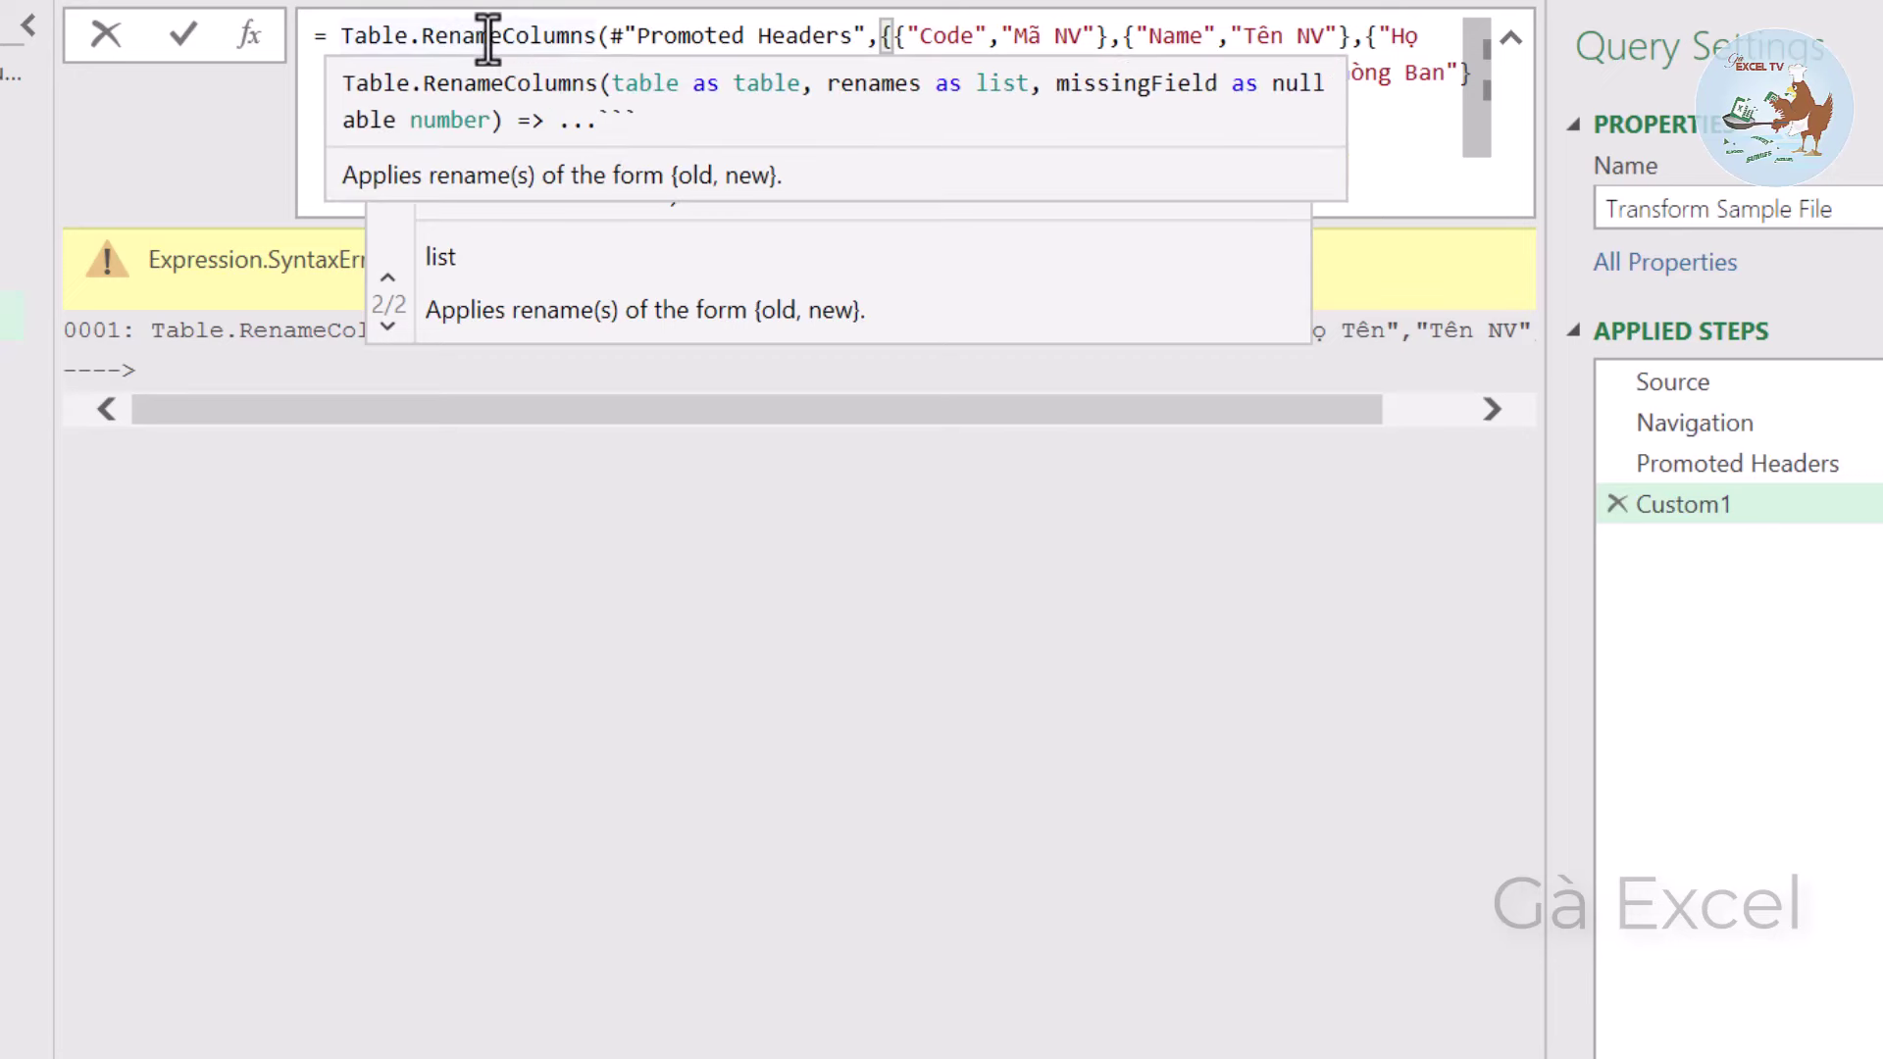
Review the Code→Mã NV, Name/Tên→Tên NV and Ngày Sinh mappings, then add a comma after the list.
click(714, 36)
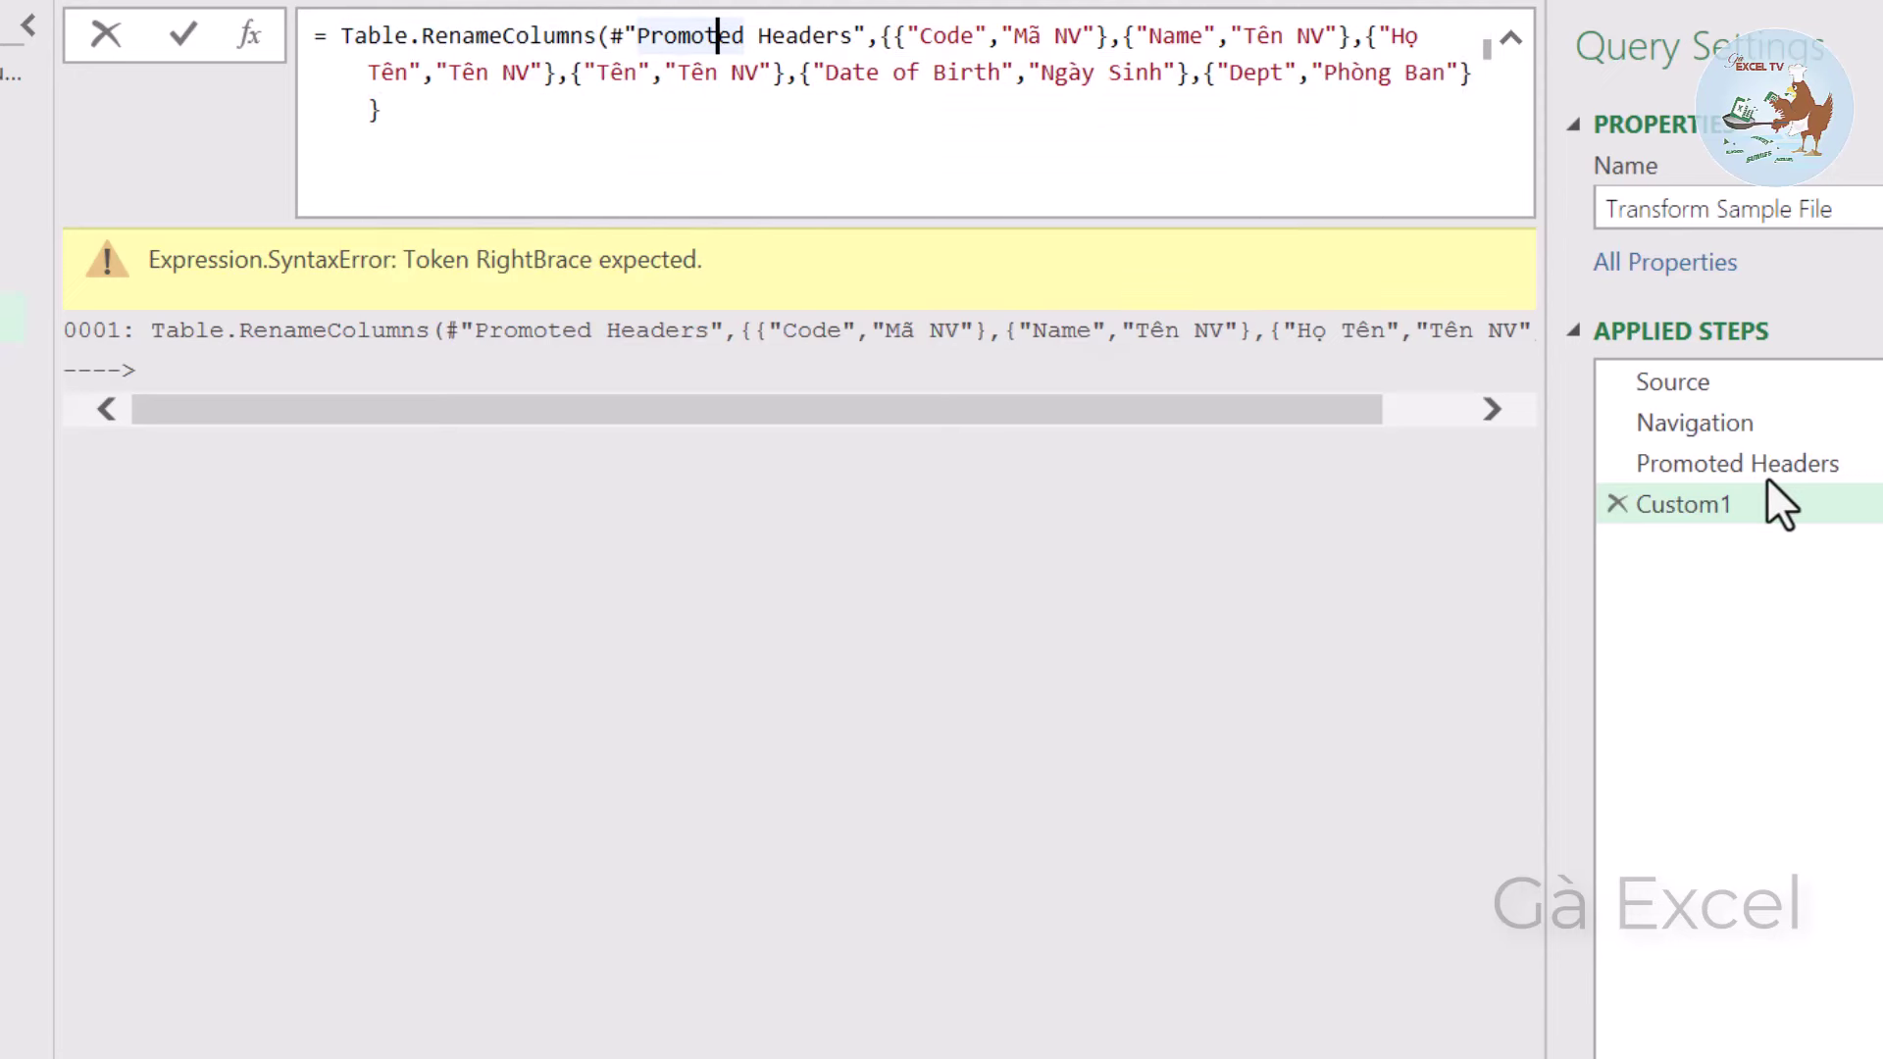
click(932, 36)
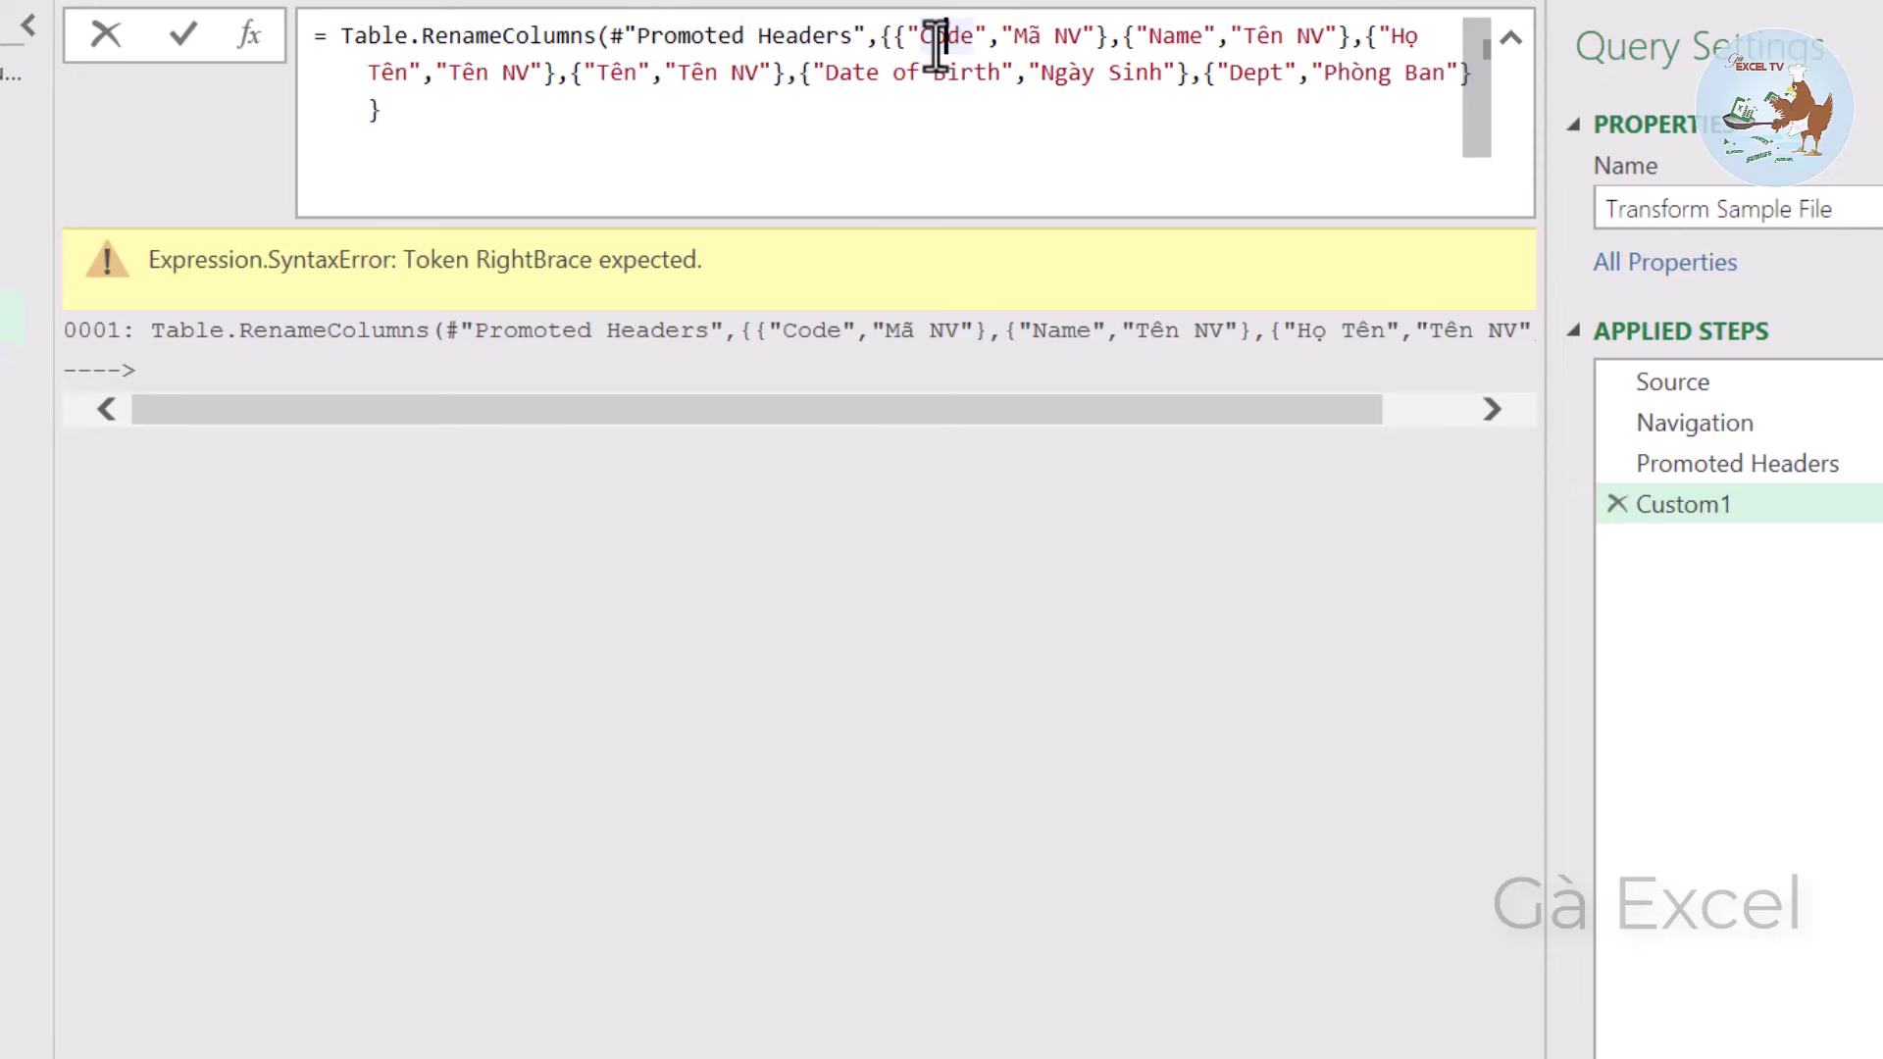
click(1040, 39)
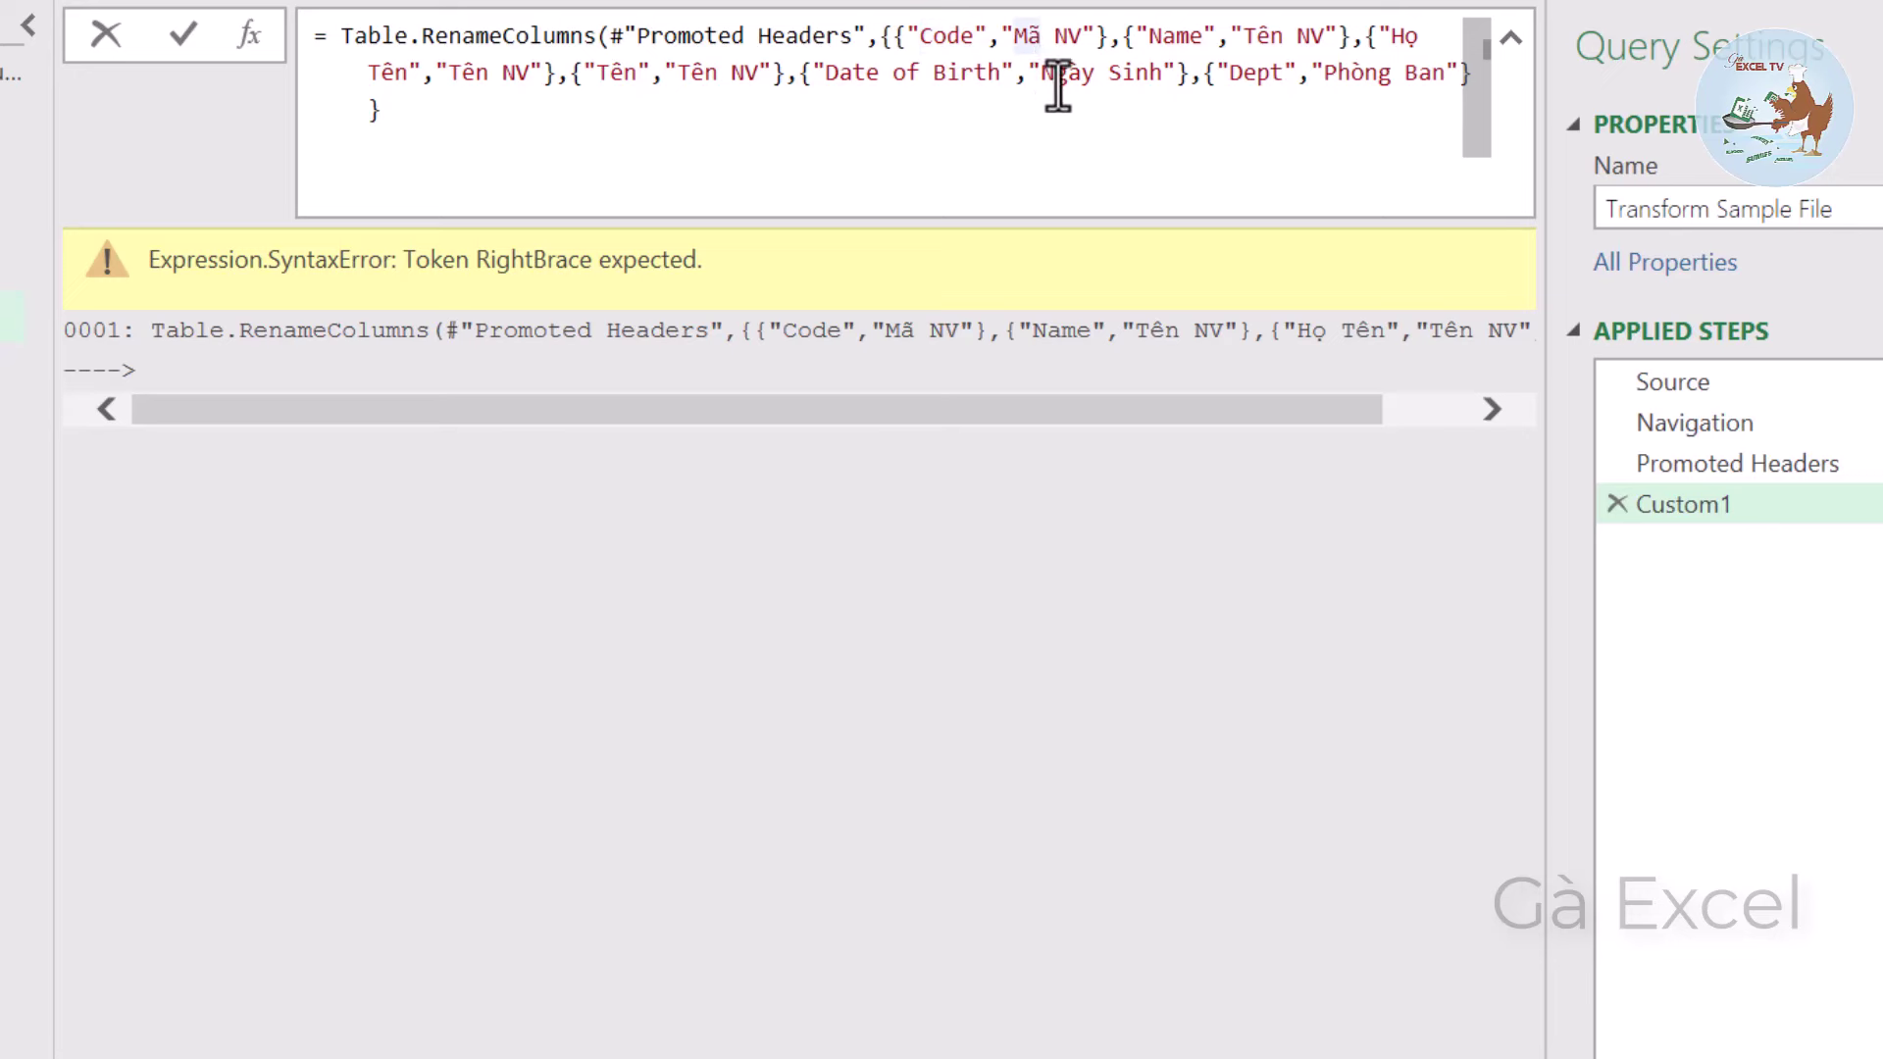
click(1161, 39)
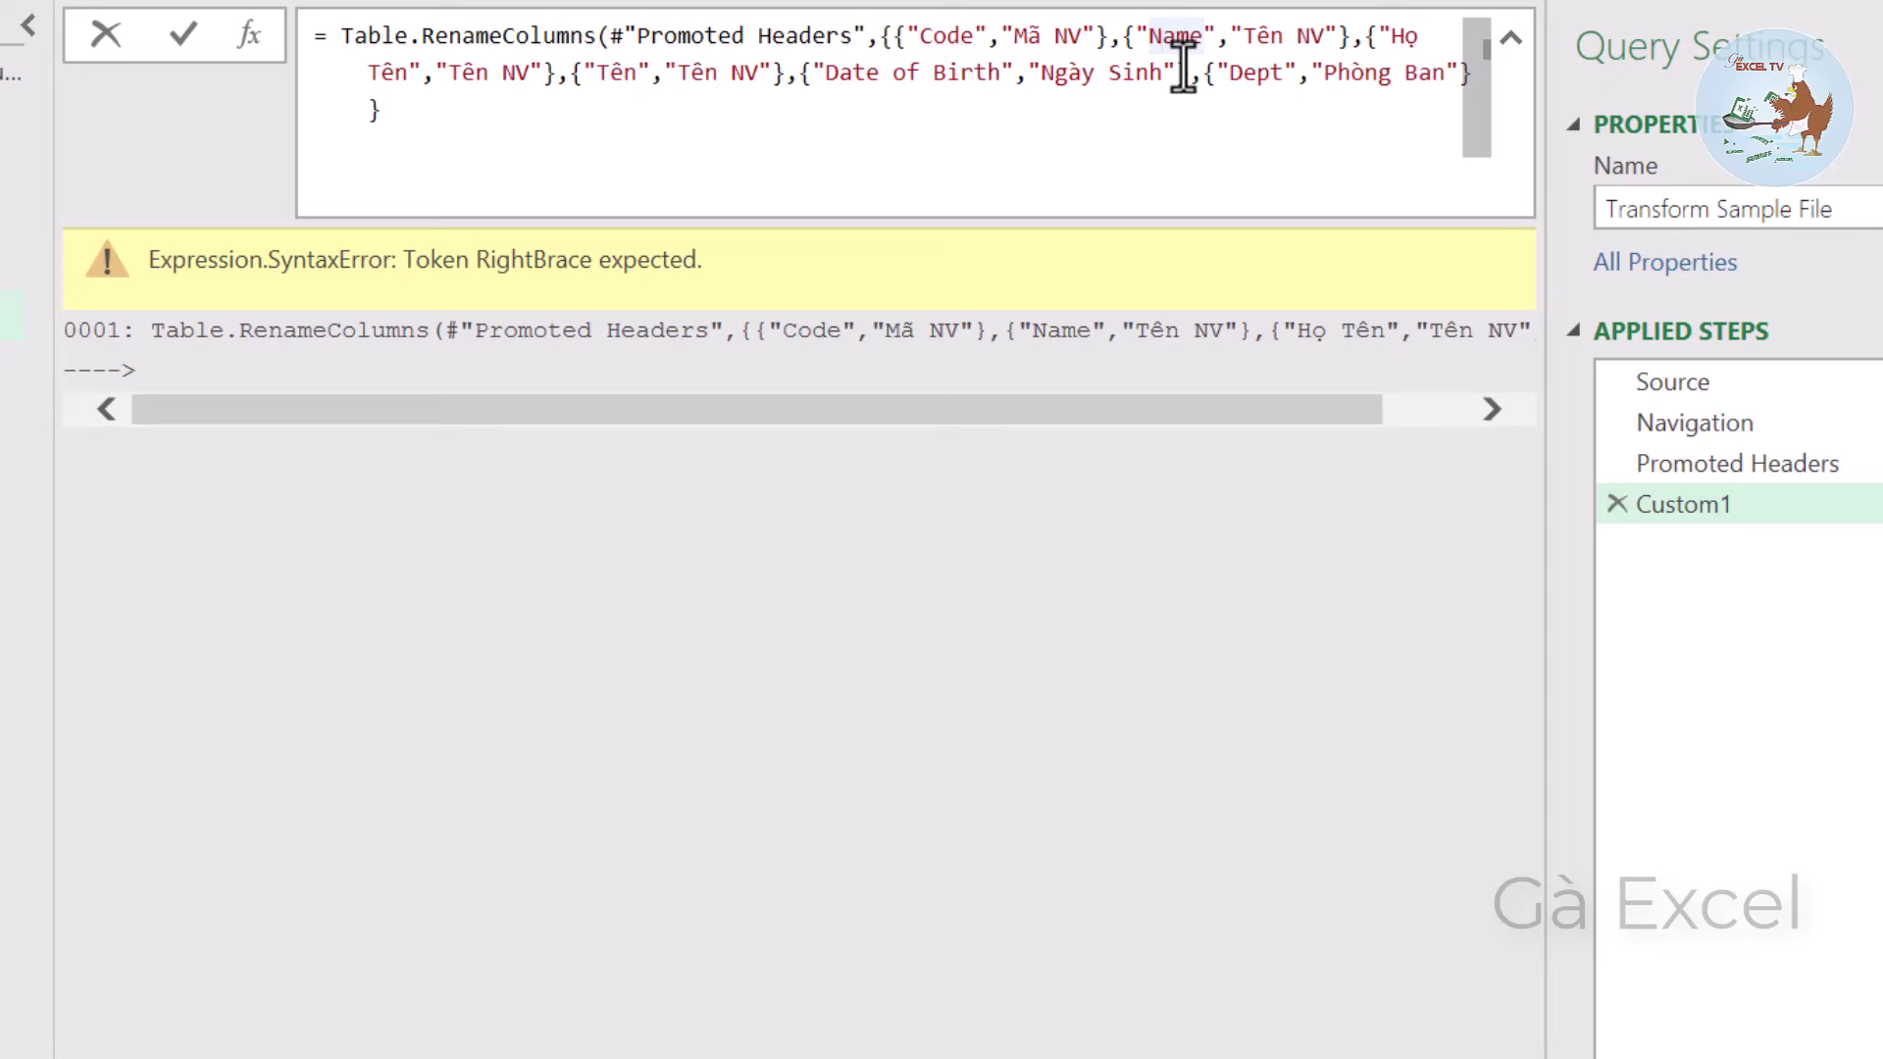
click(1176, 40)
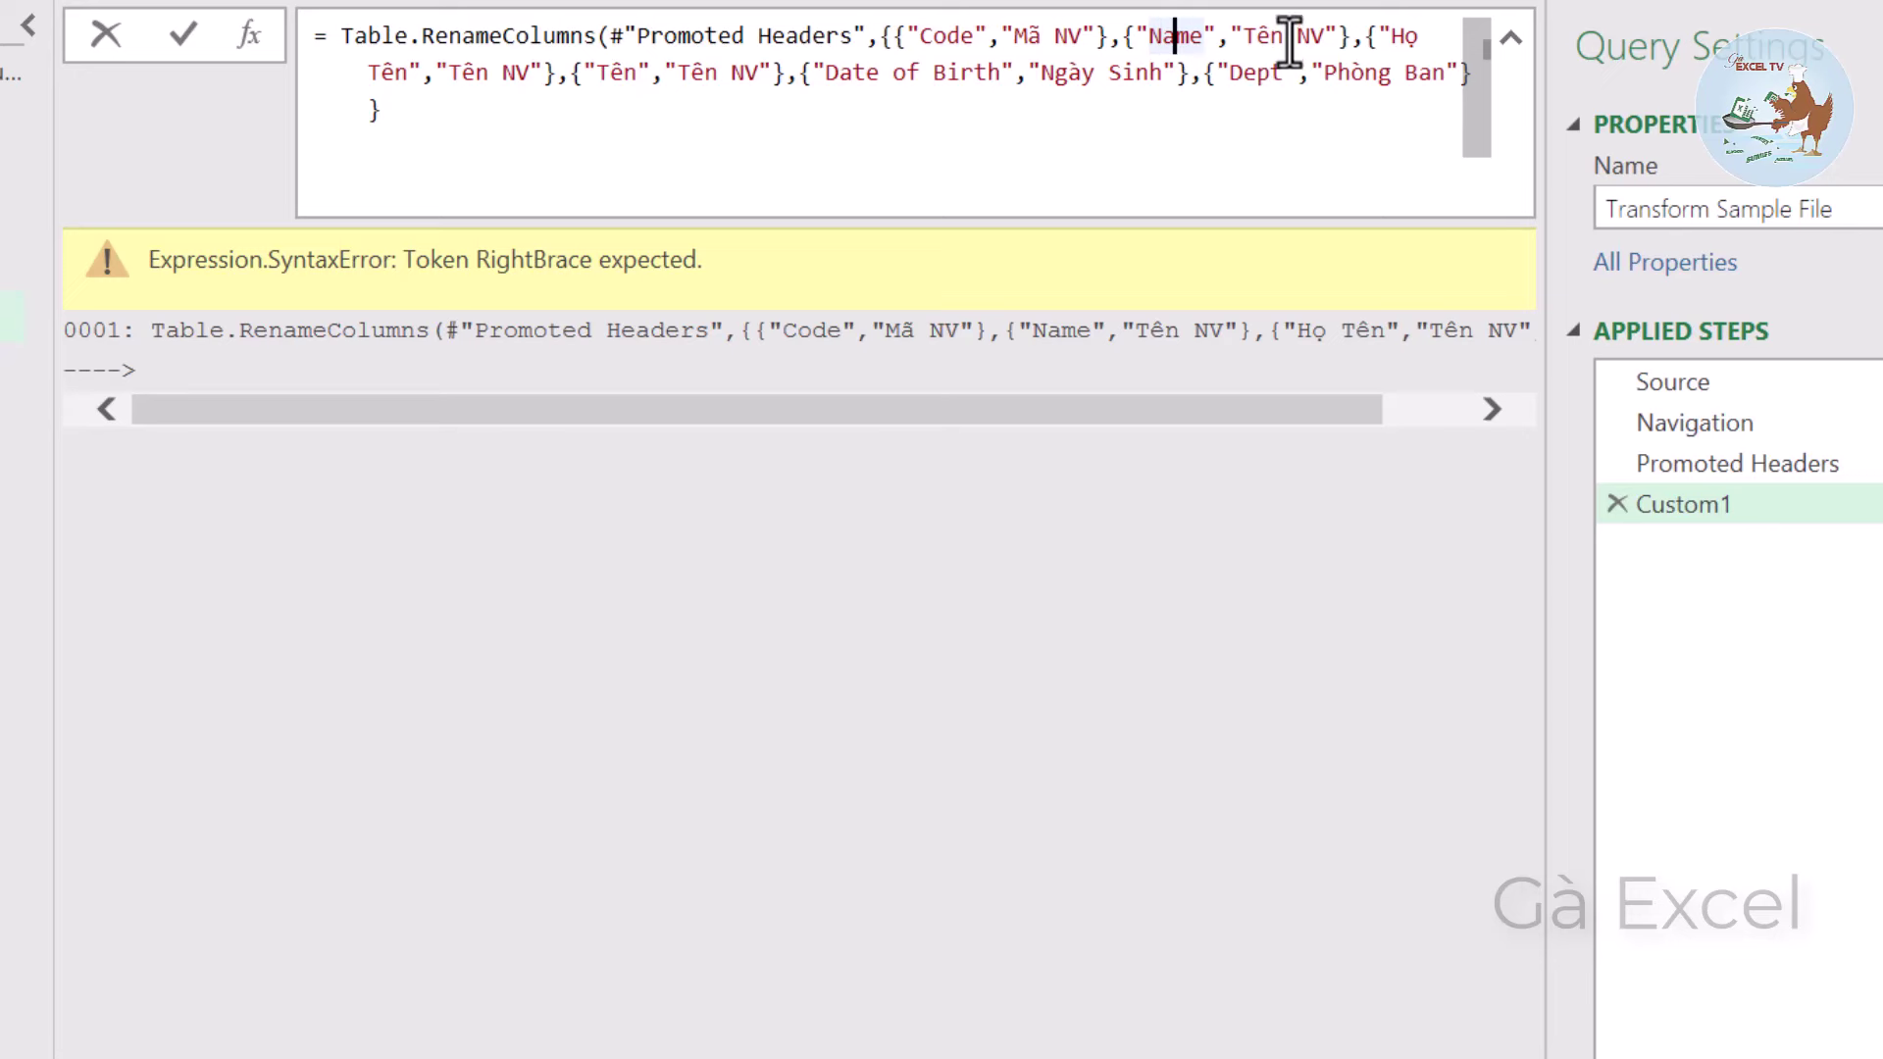
click(501, 73)
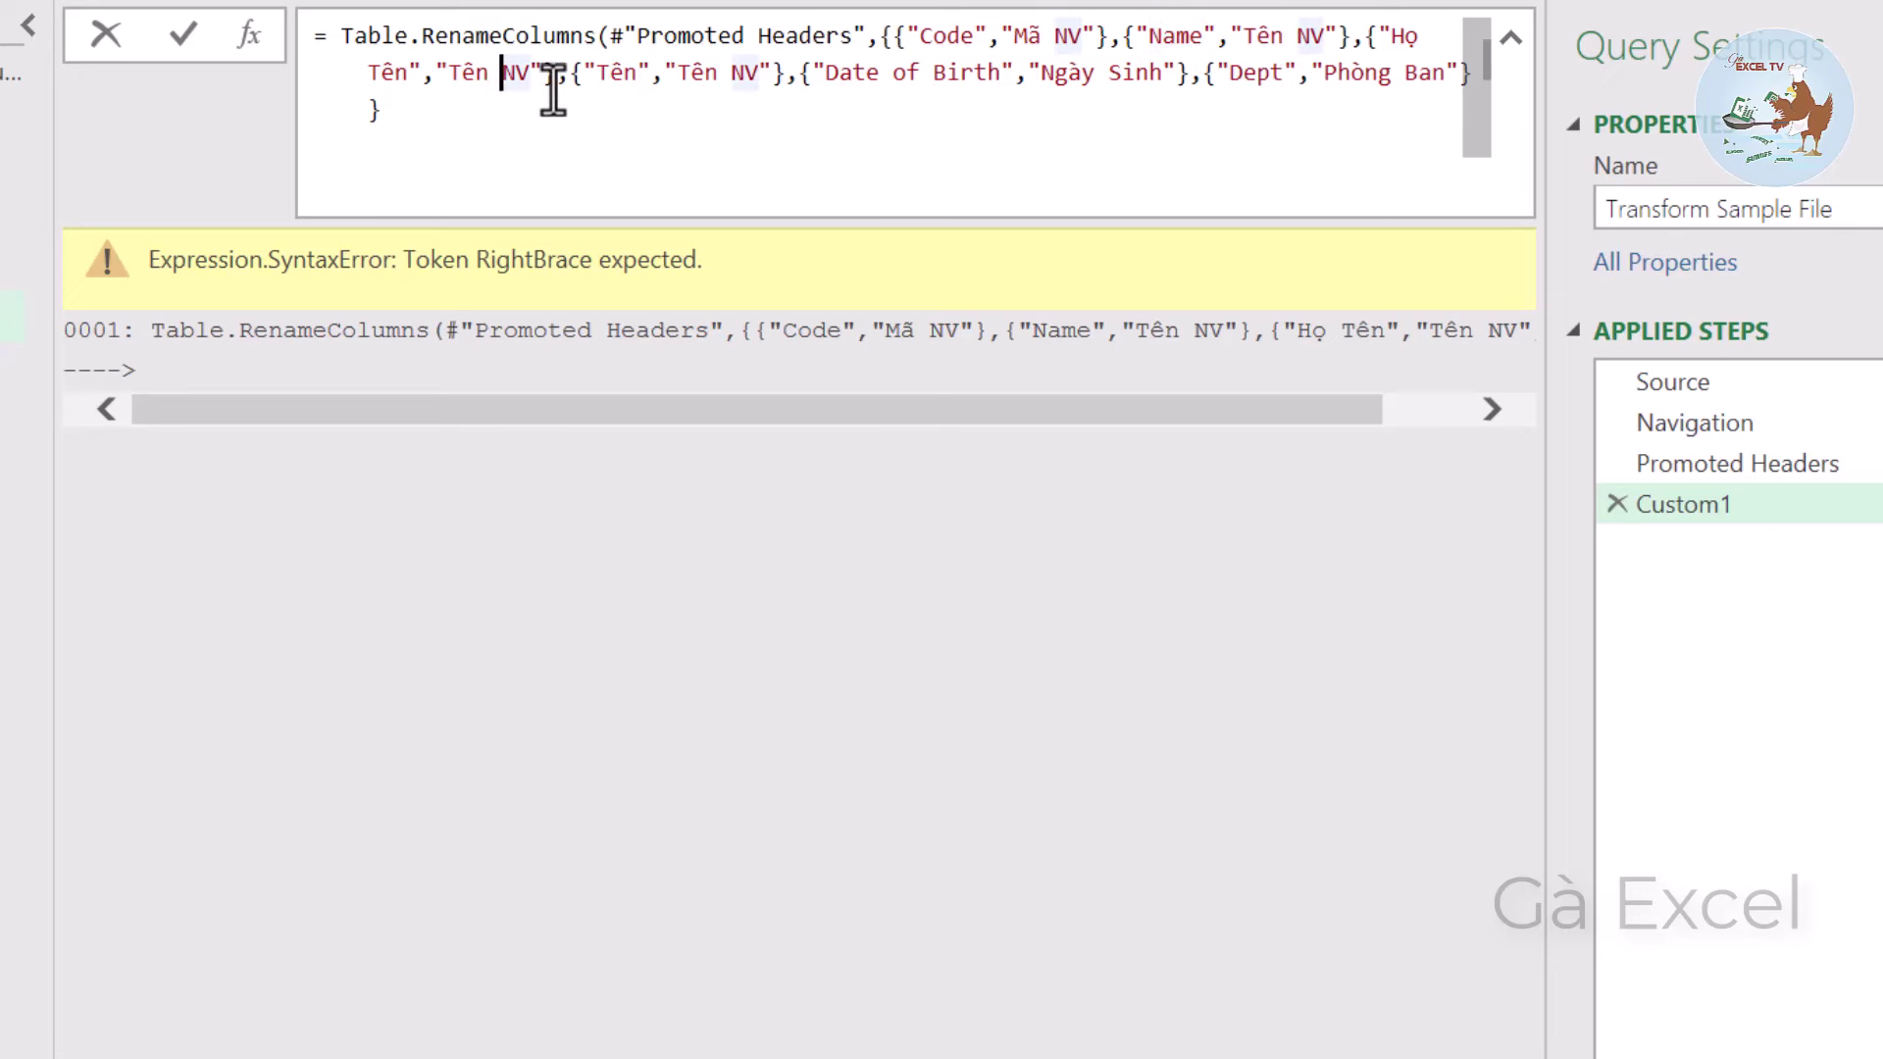
click(615, 78)
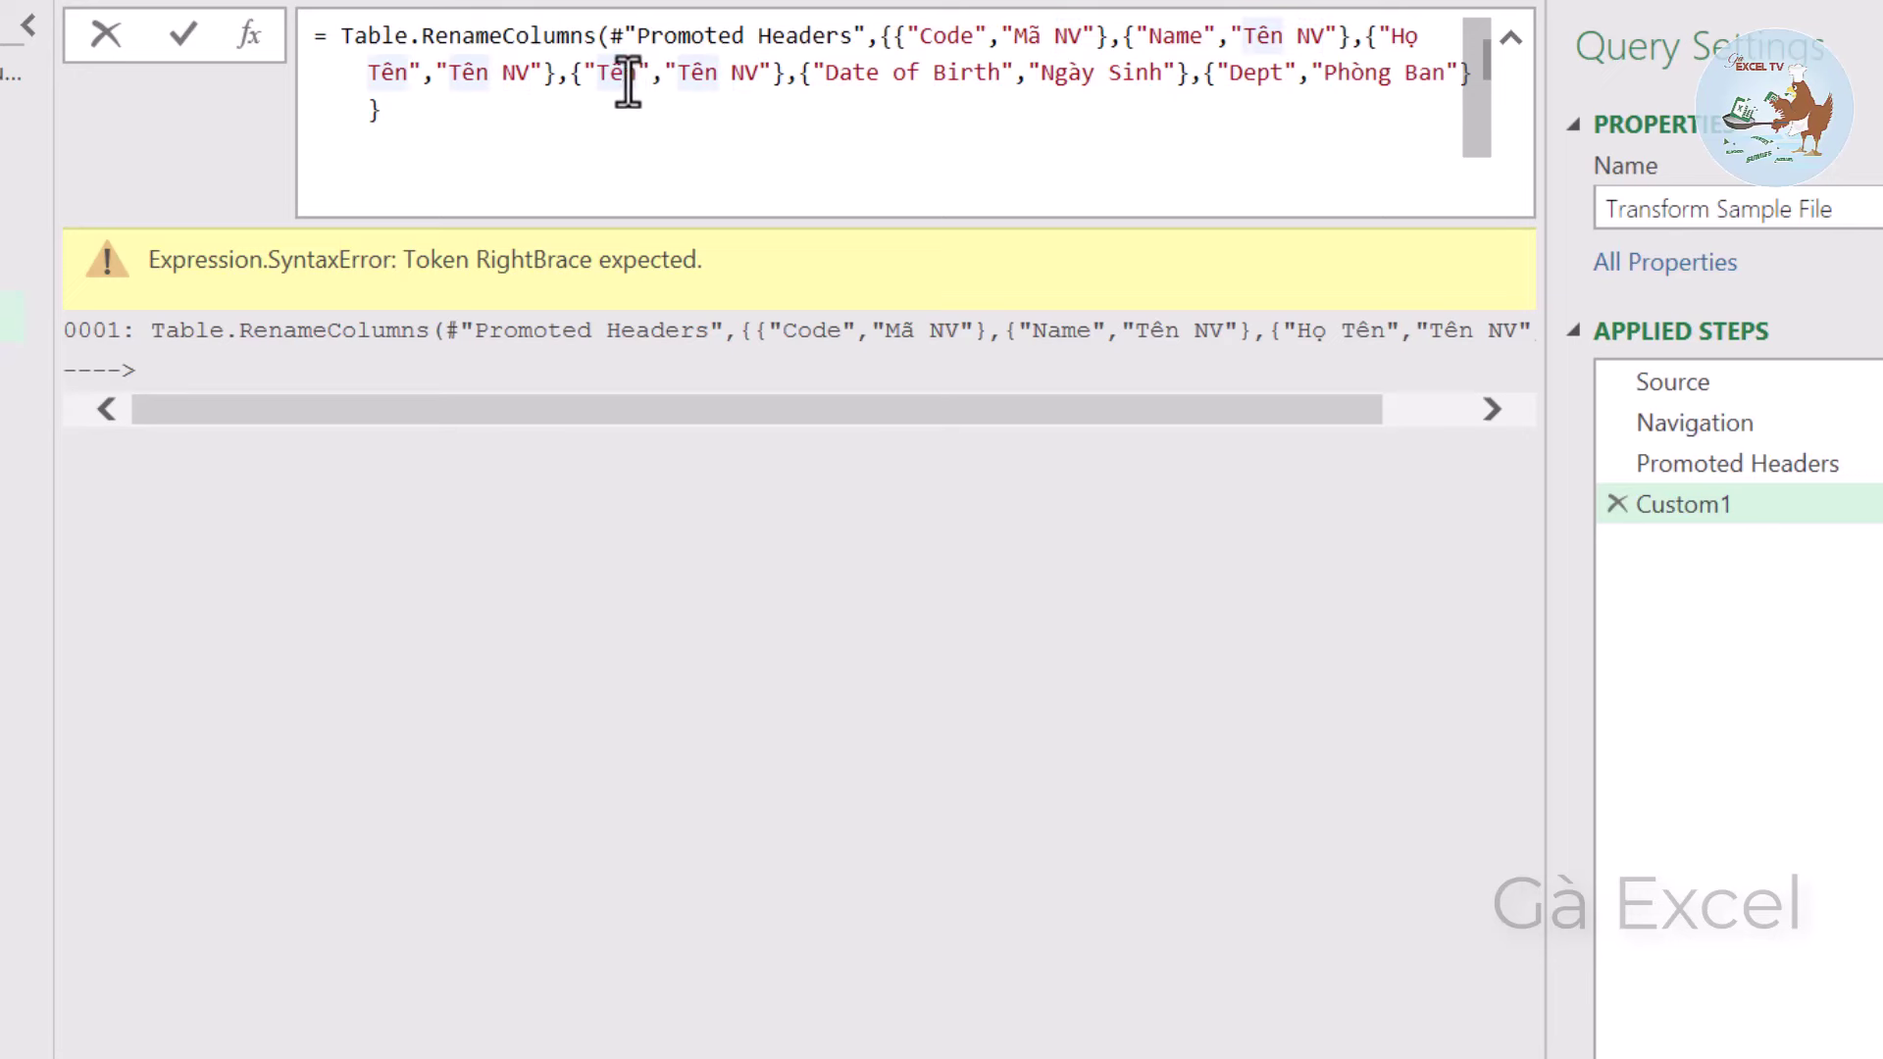
click(703, 73)
click(1064, 72)
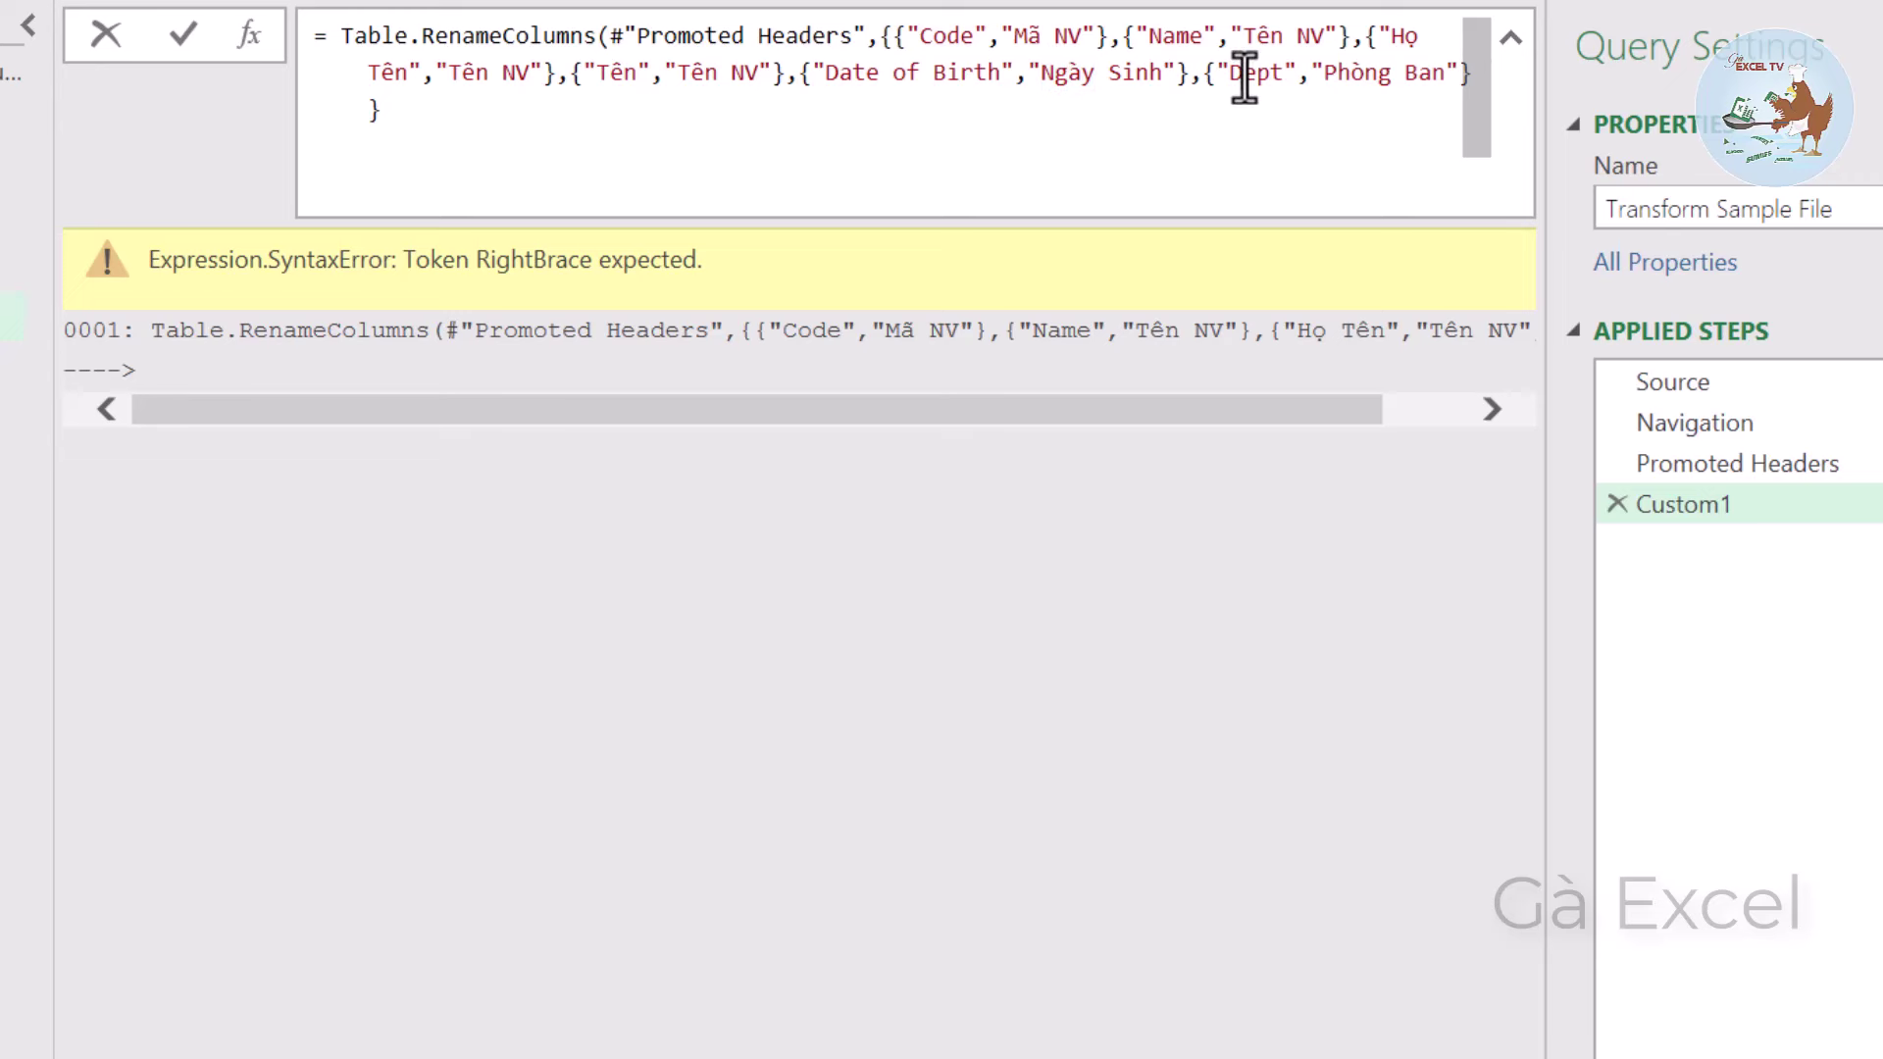
click(767, 125)
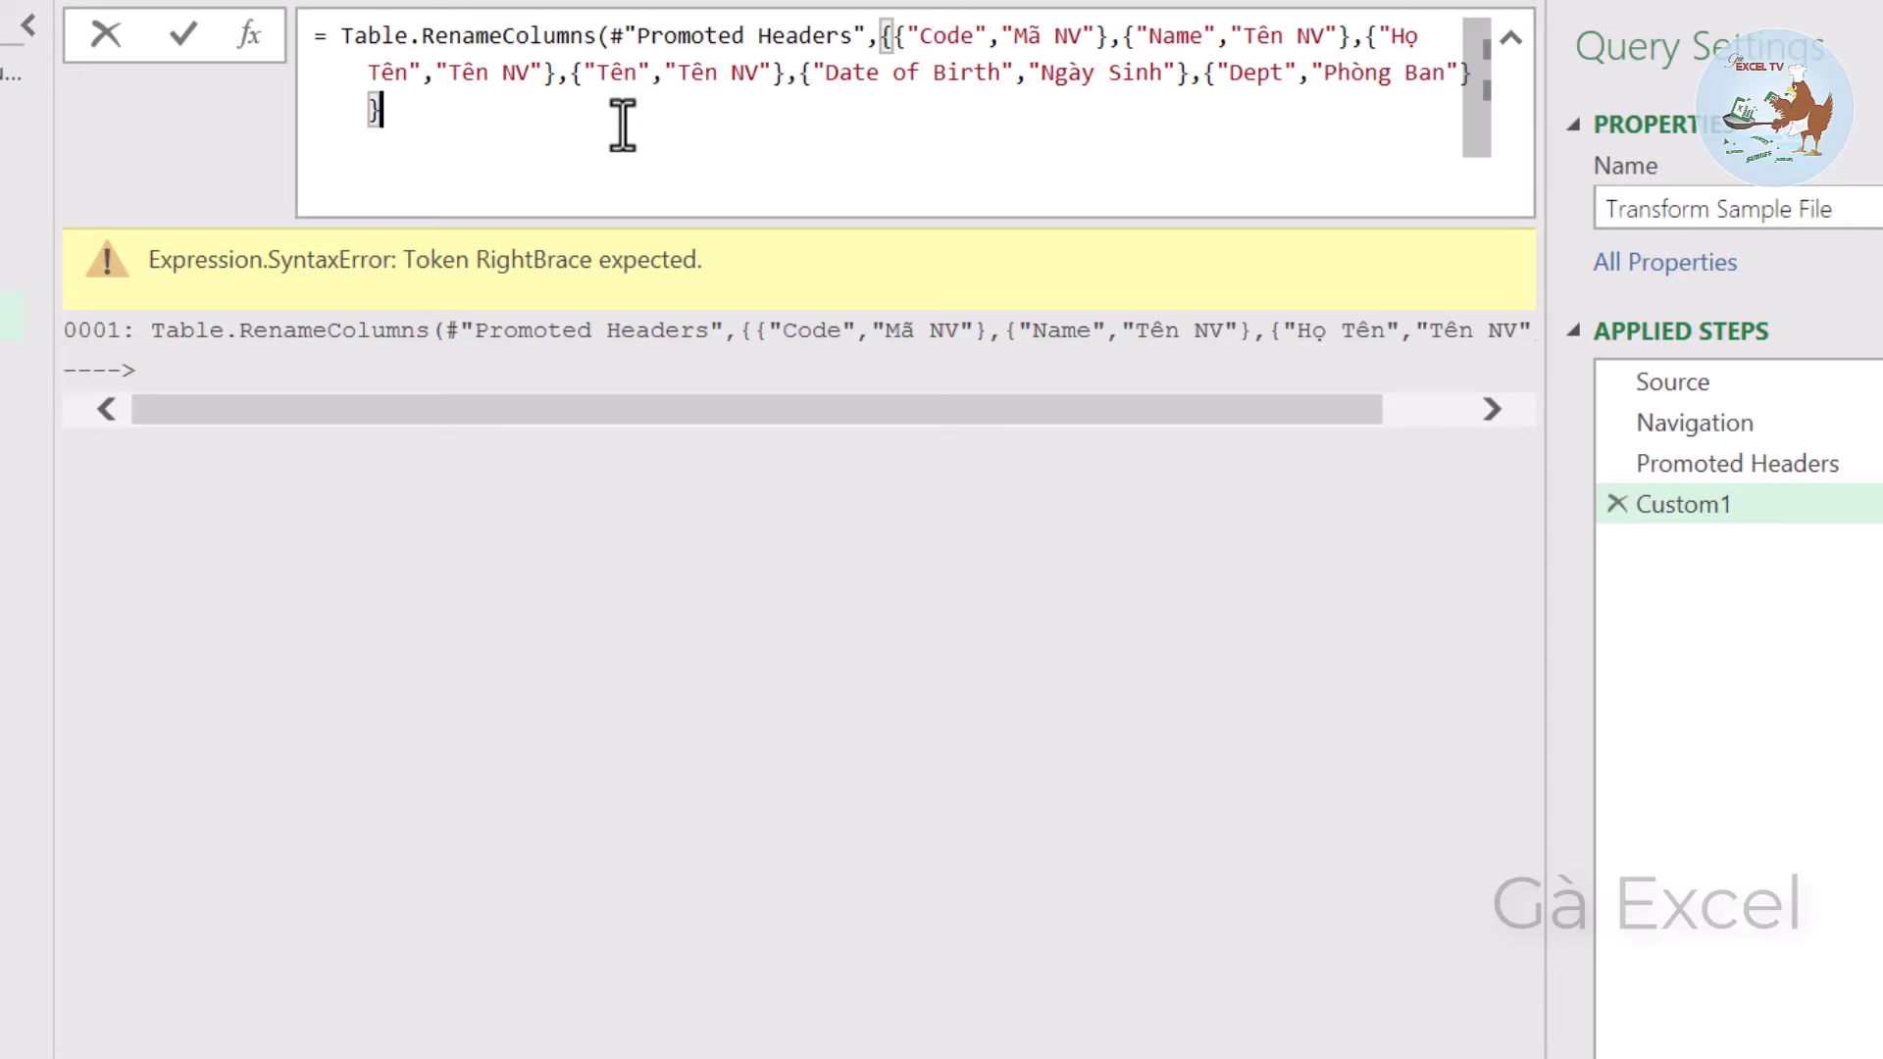
text(,)
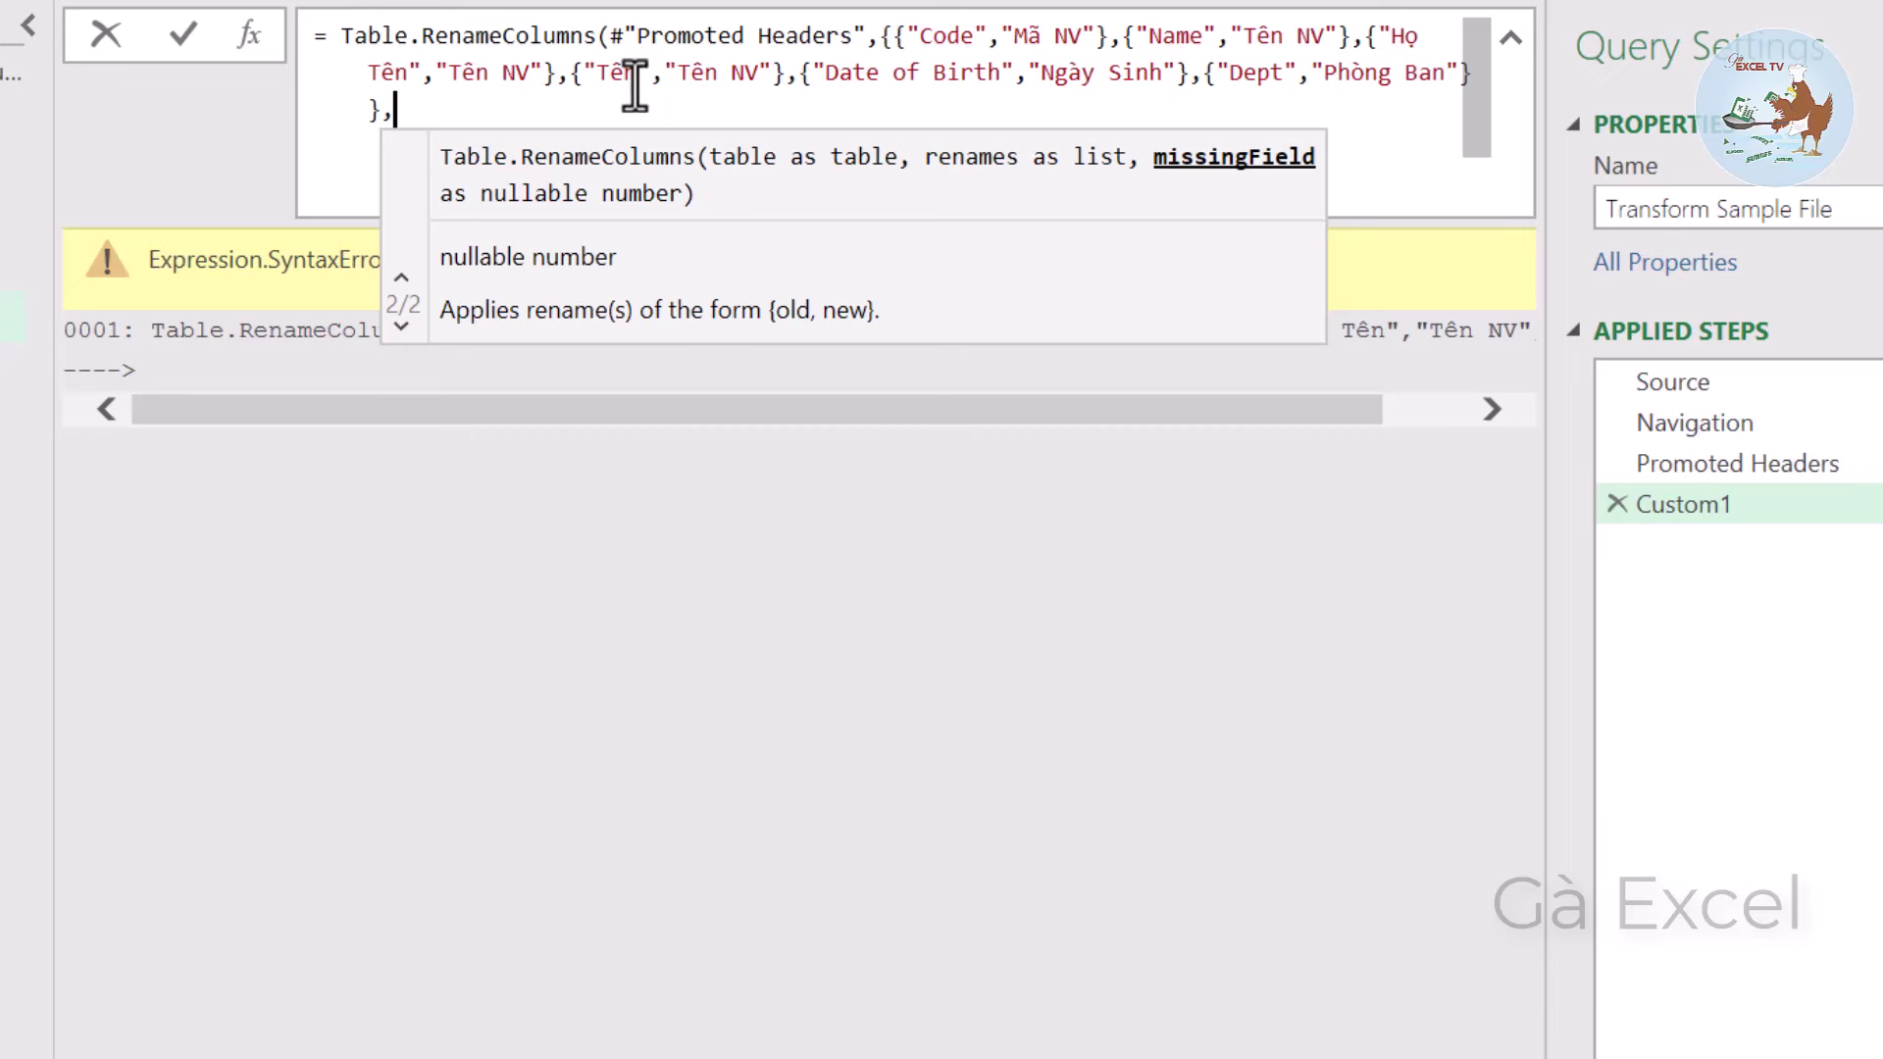
Append MissingField.Ignore to the Table.RenameColumns formula in the Custom1 step and commit it.
text(mis)
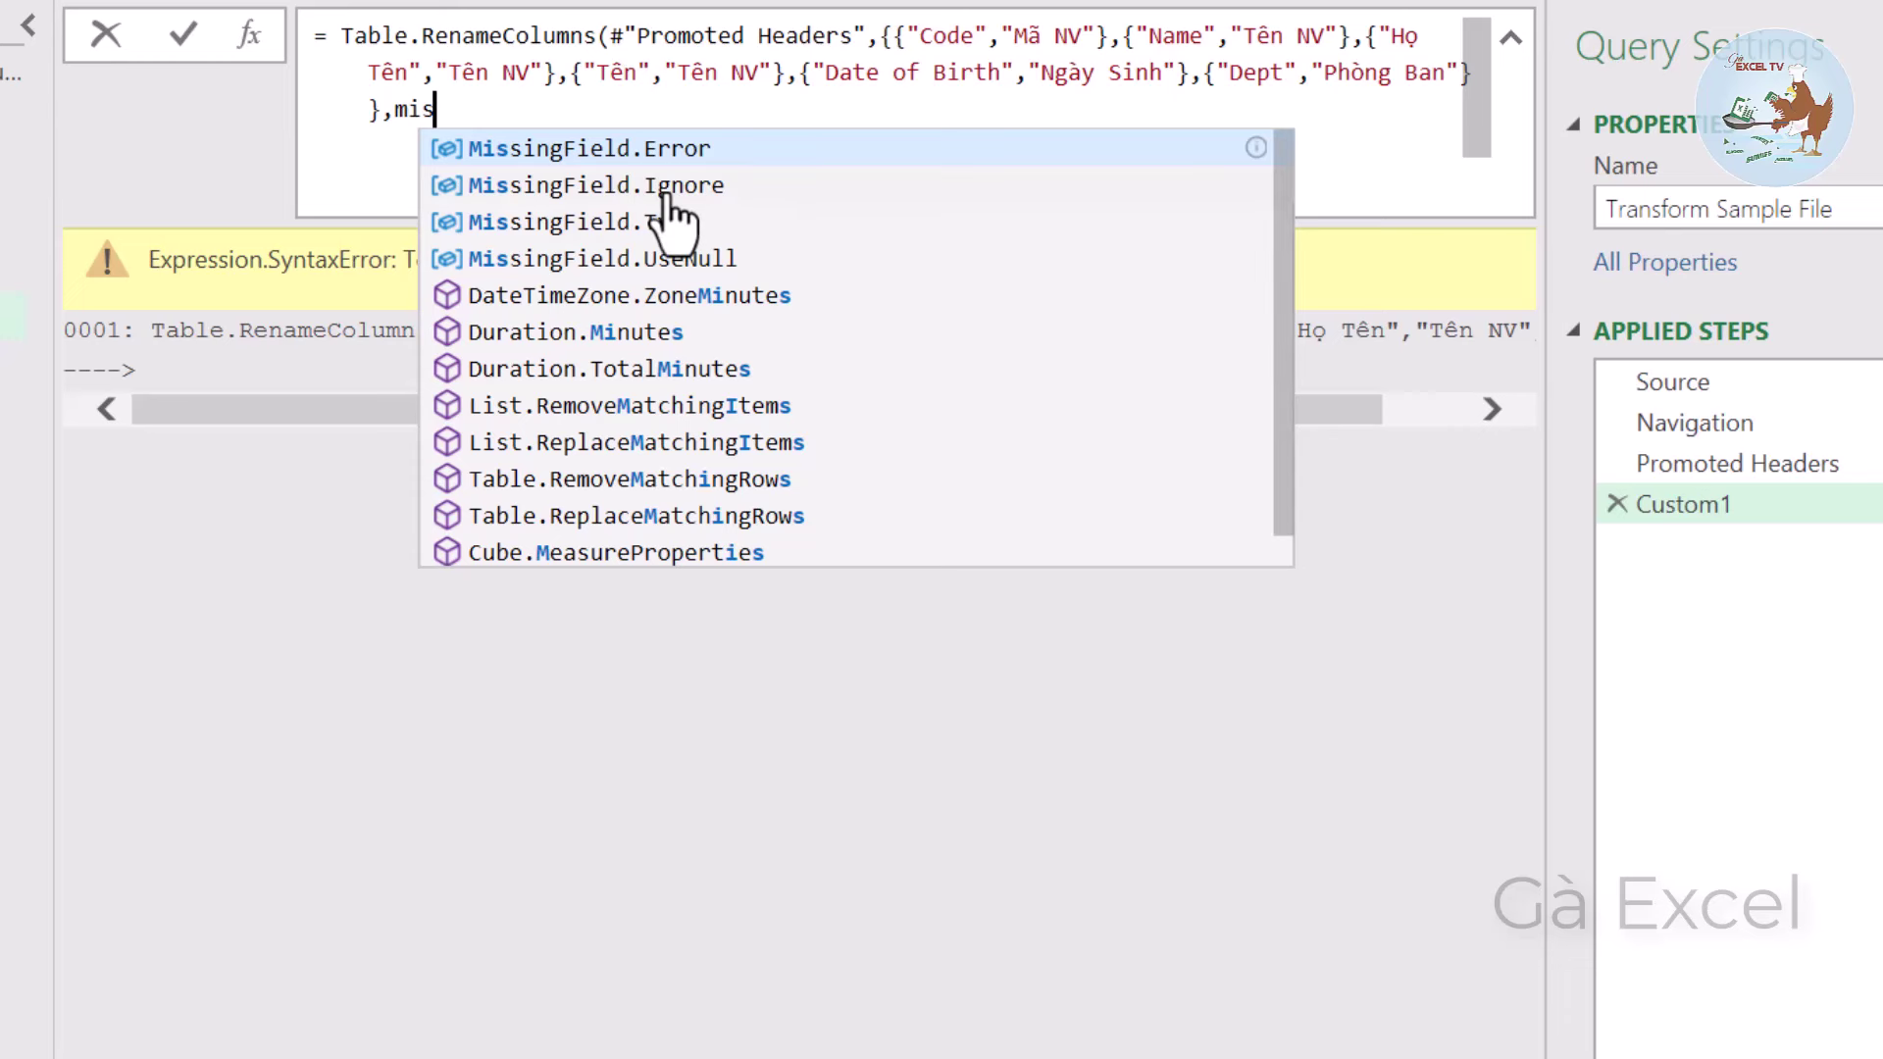
click(666, 186)
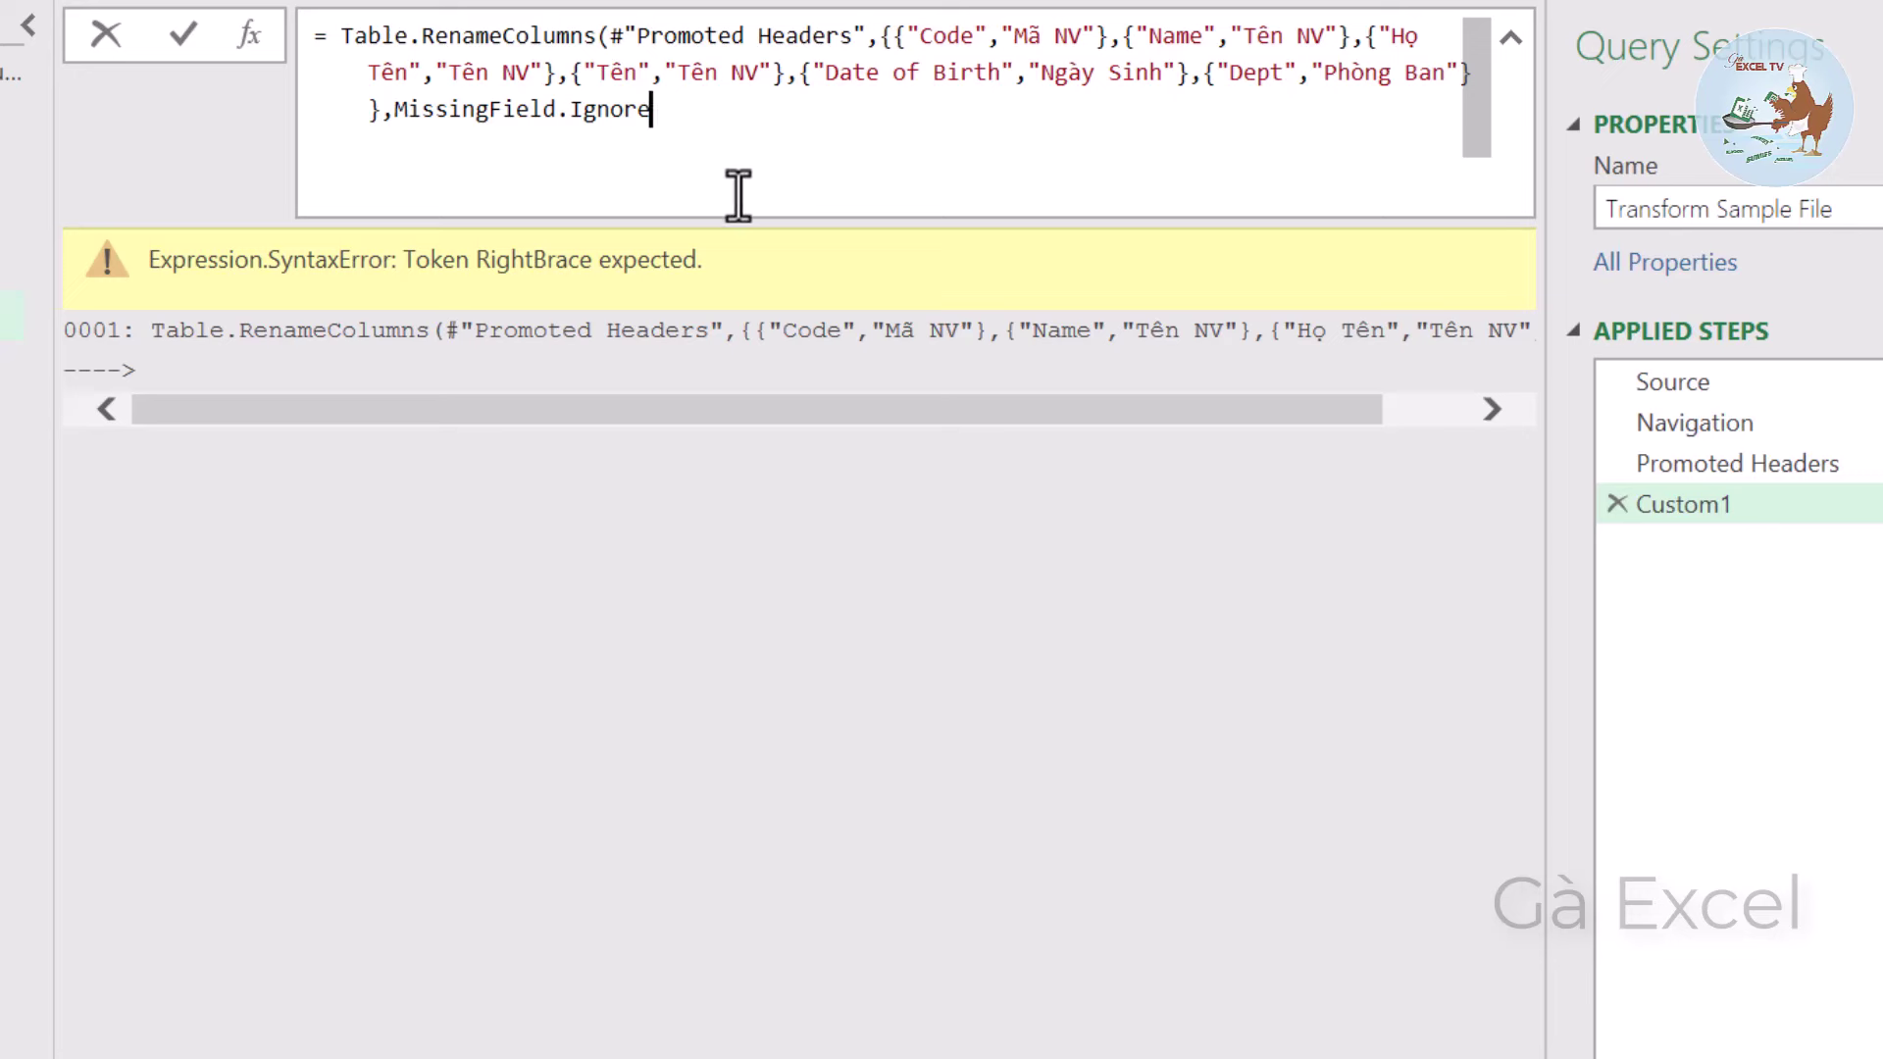
text())
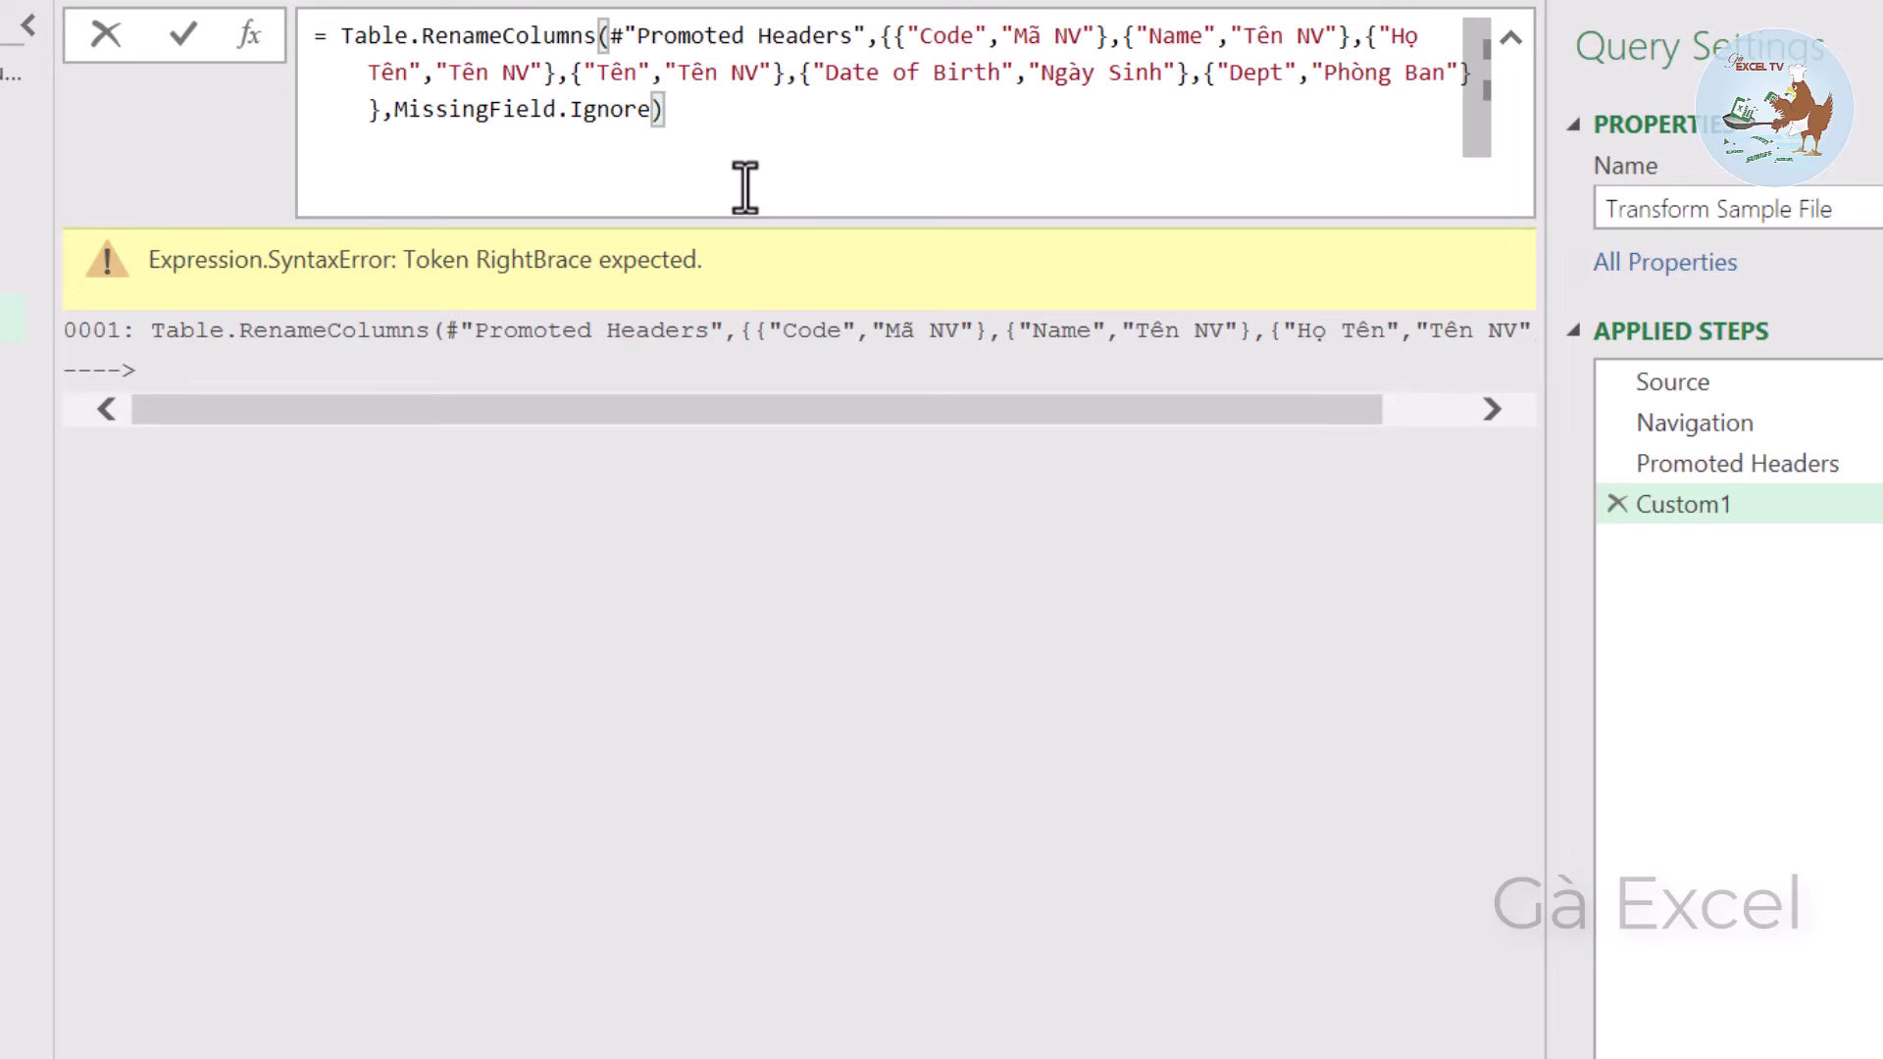
key(Return)
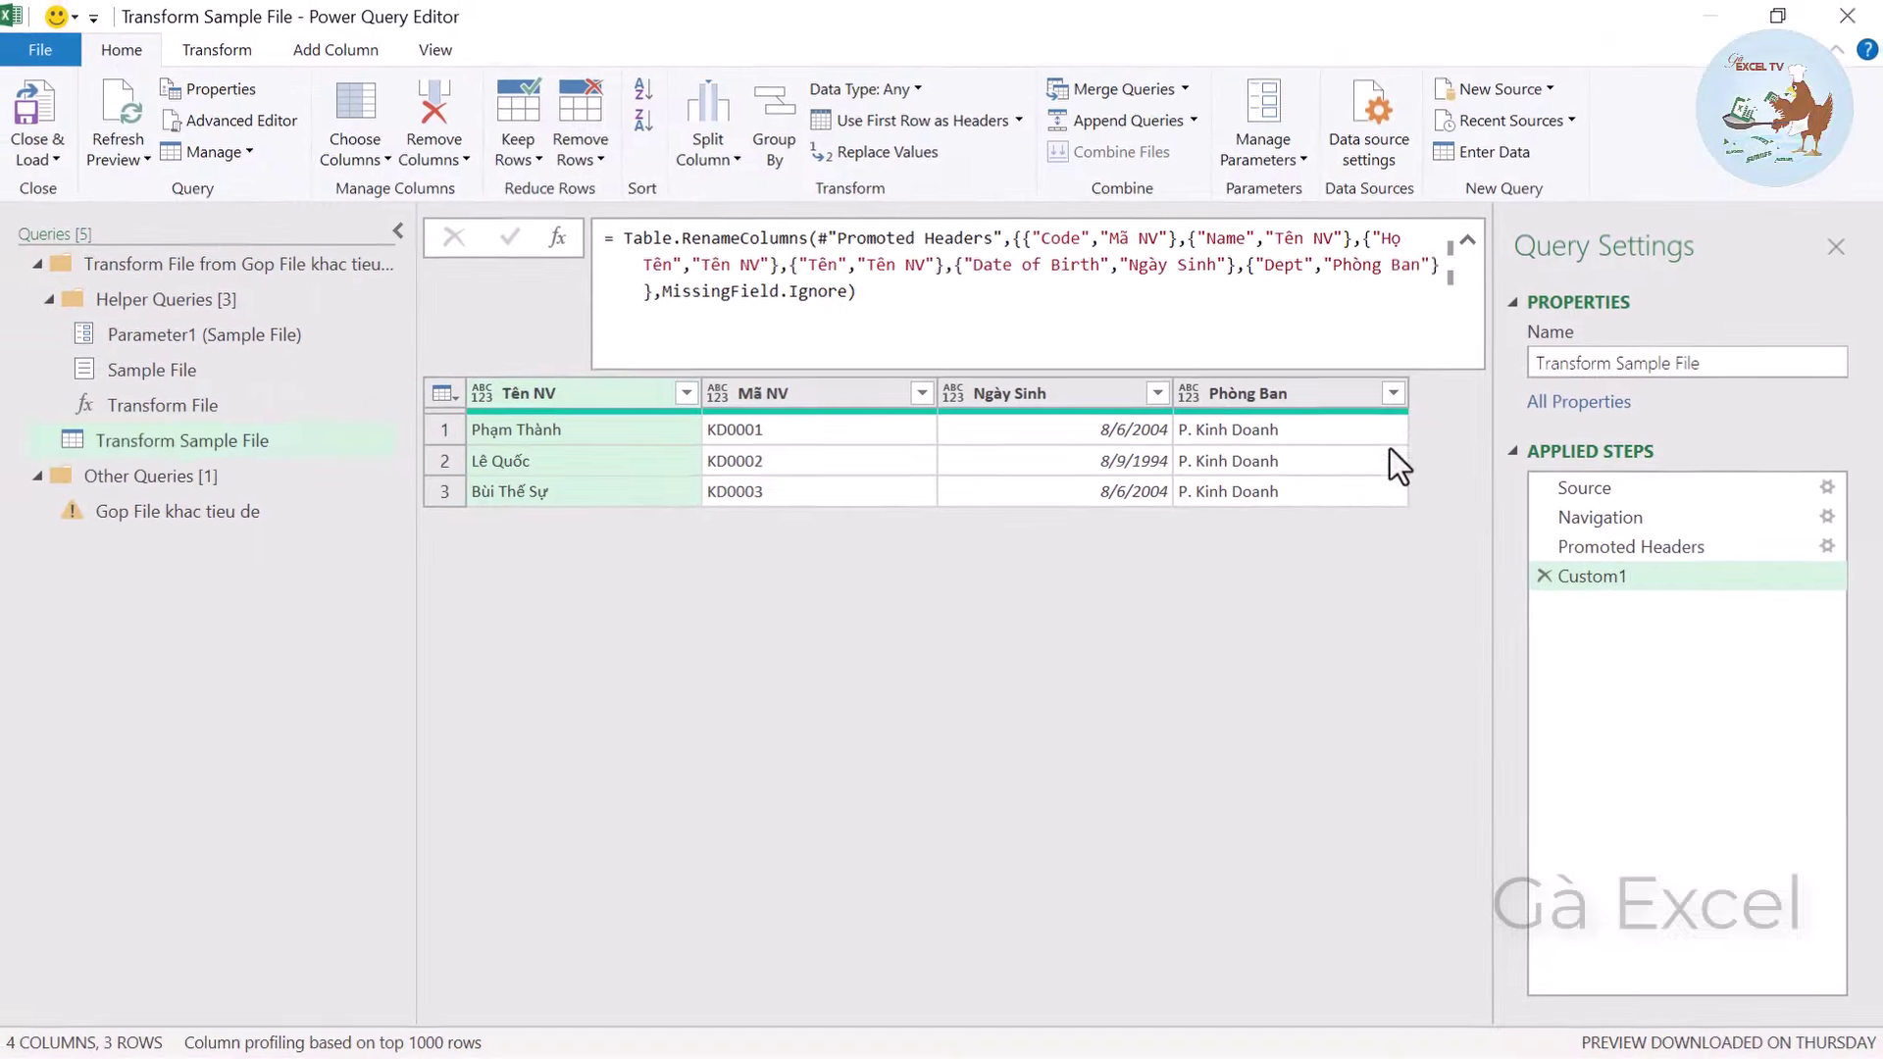
Delete the failing Changed Type step from the Gop File khac tieu de query.
click(201, 506)
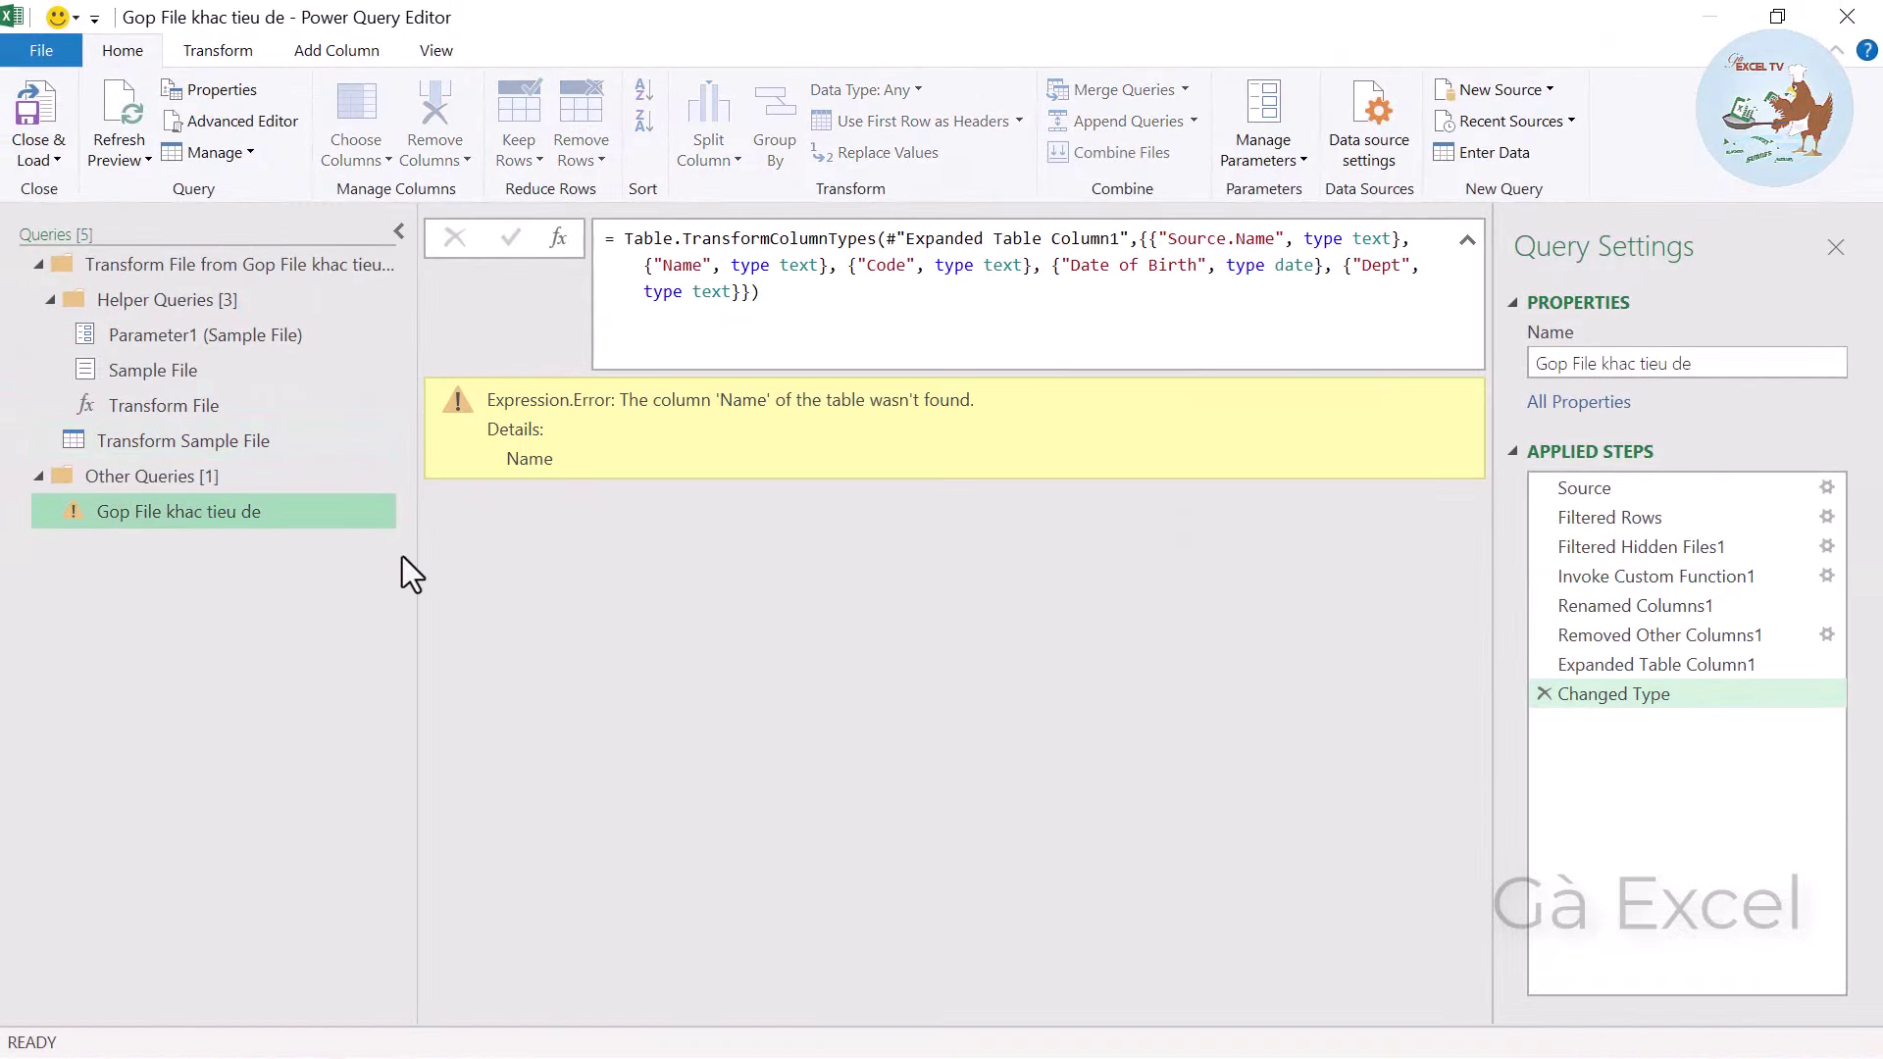
click(1544, 694)
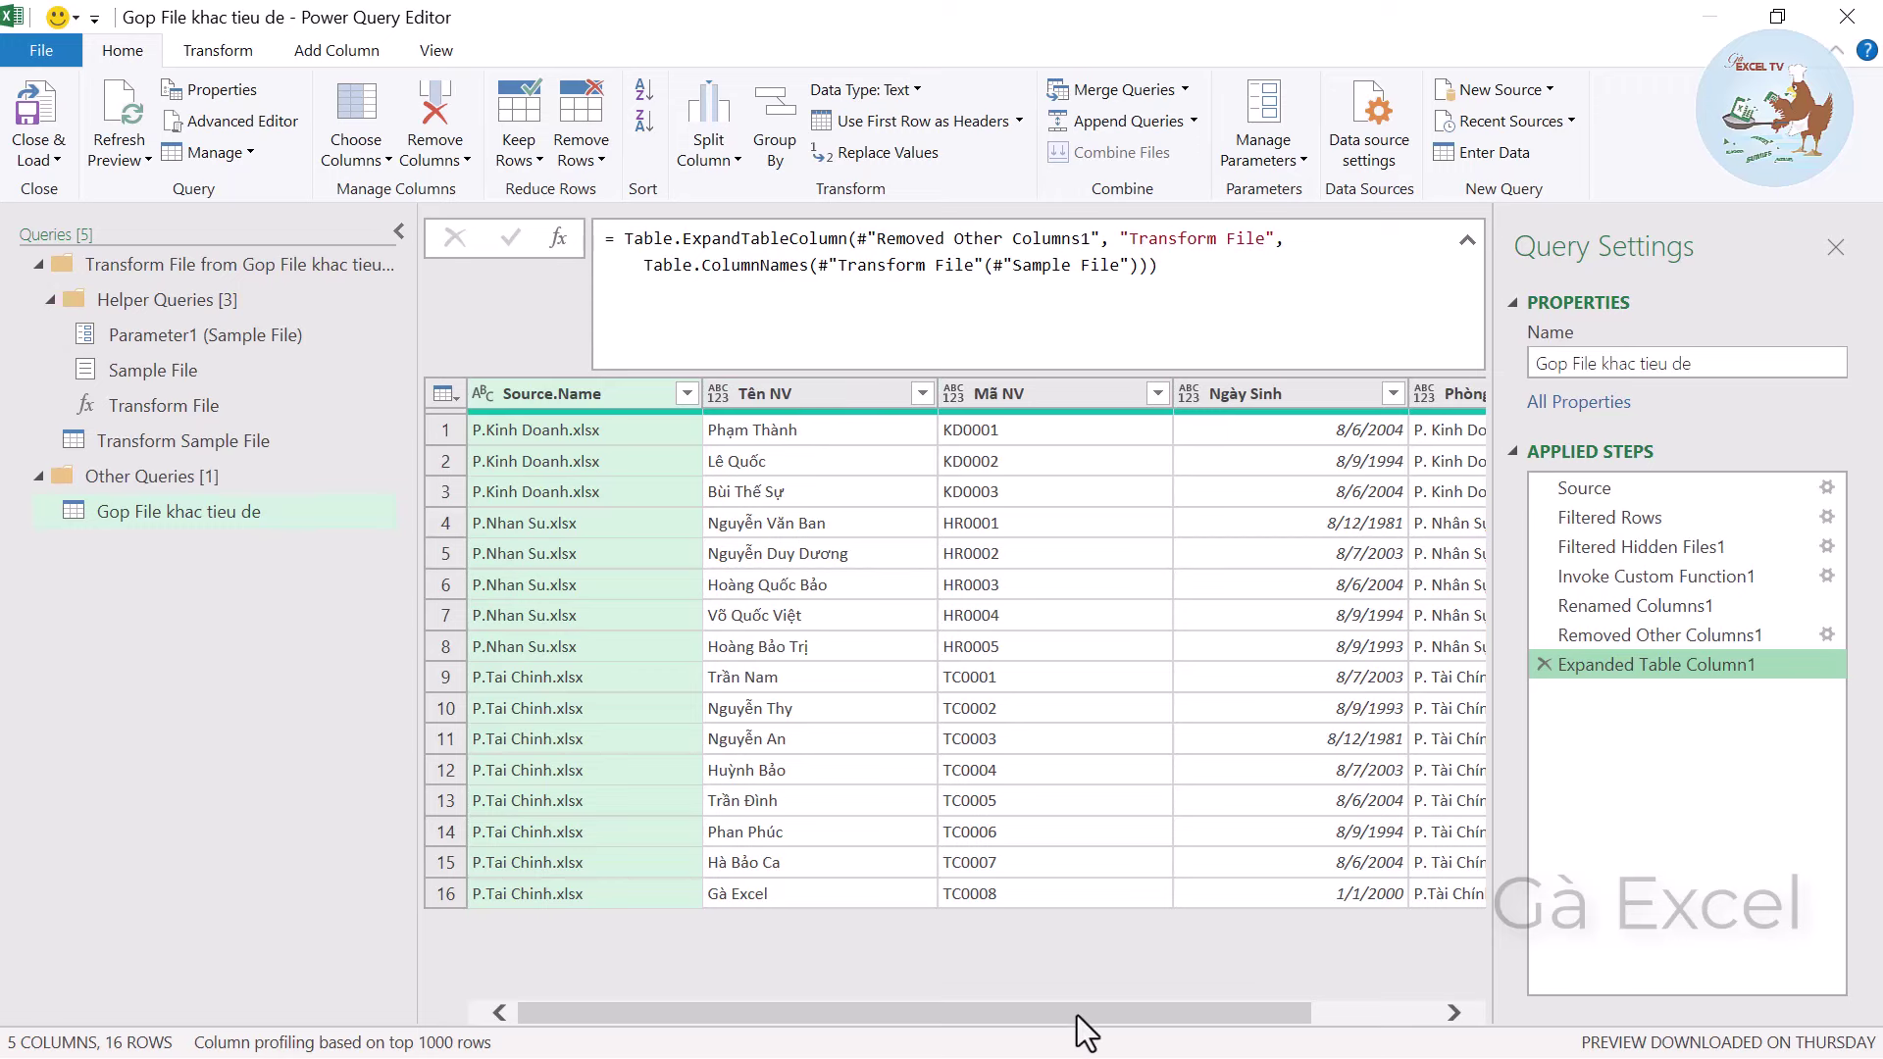
drag(1077, 1017, 1356, 1014)
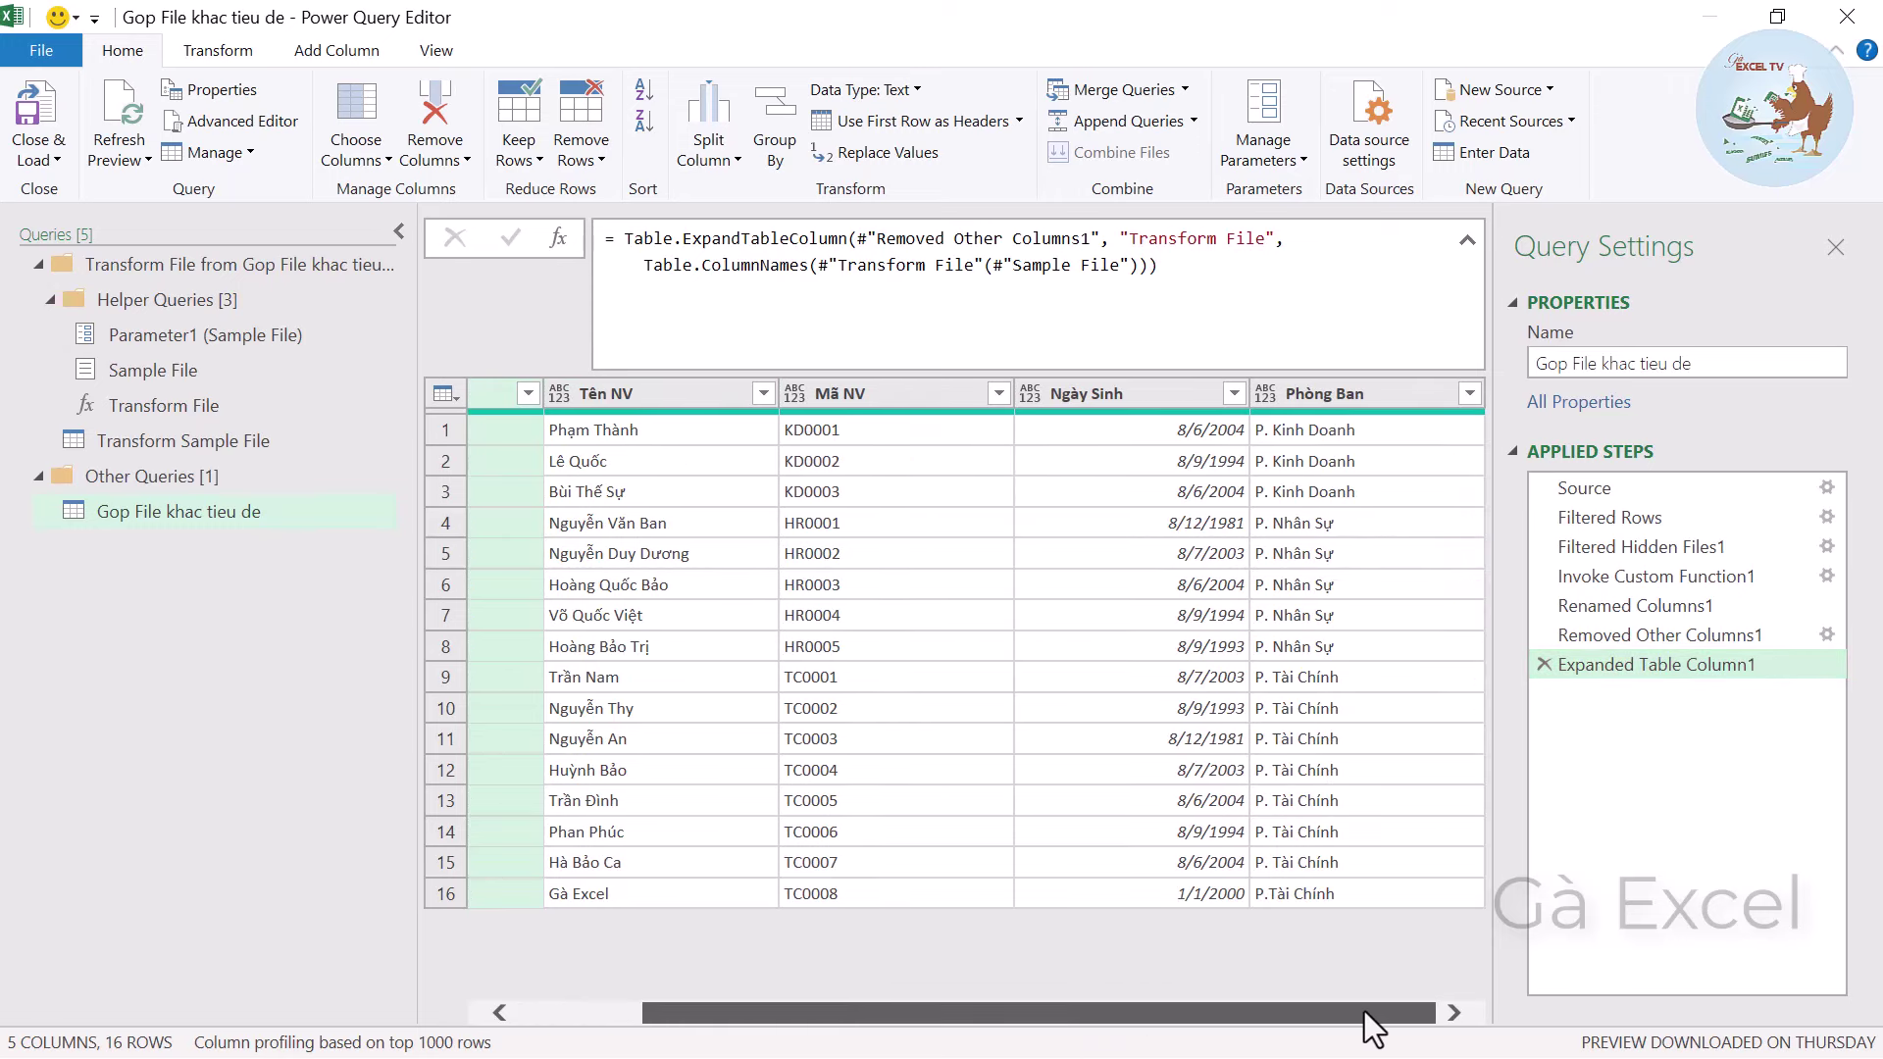
drag(1371, 1020, 1020, 1020)
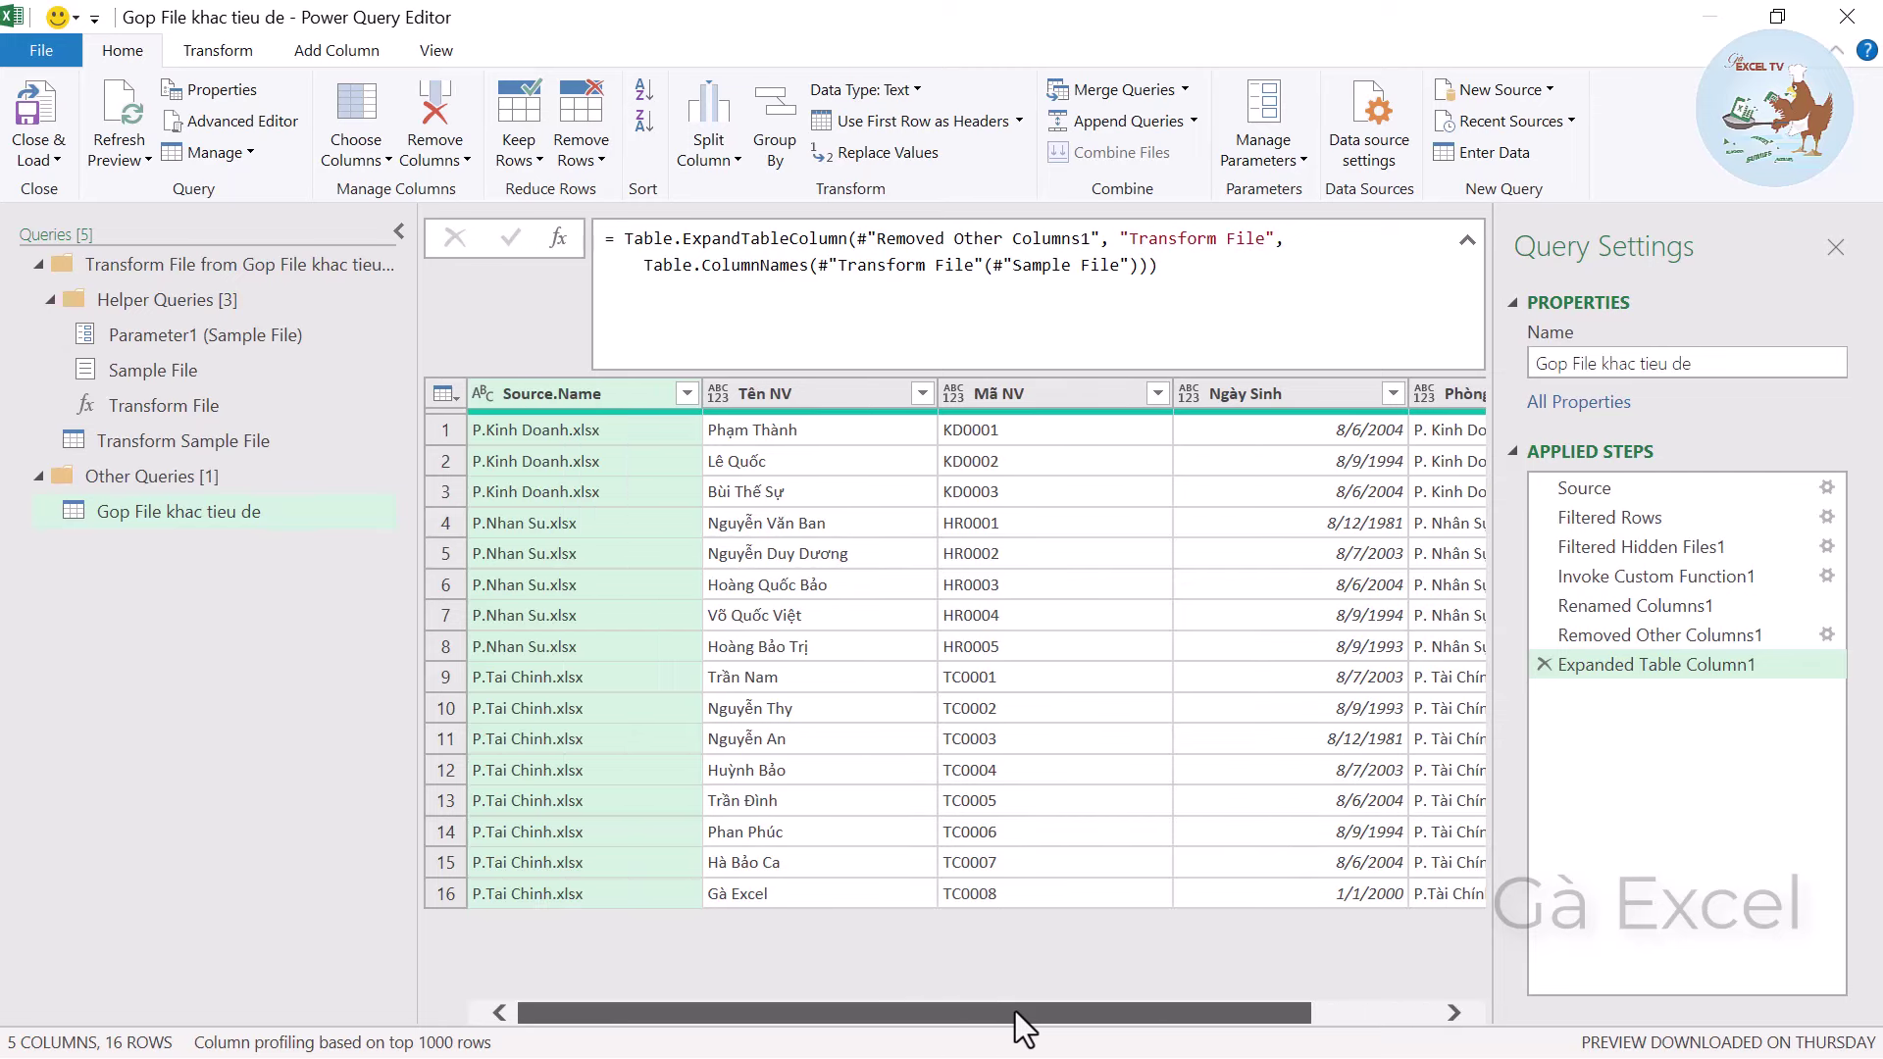
Remove the Source.Name column from the combined query.
right_click(552, 398)
click(616, 447)
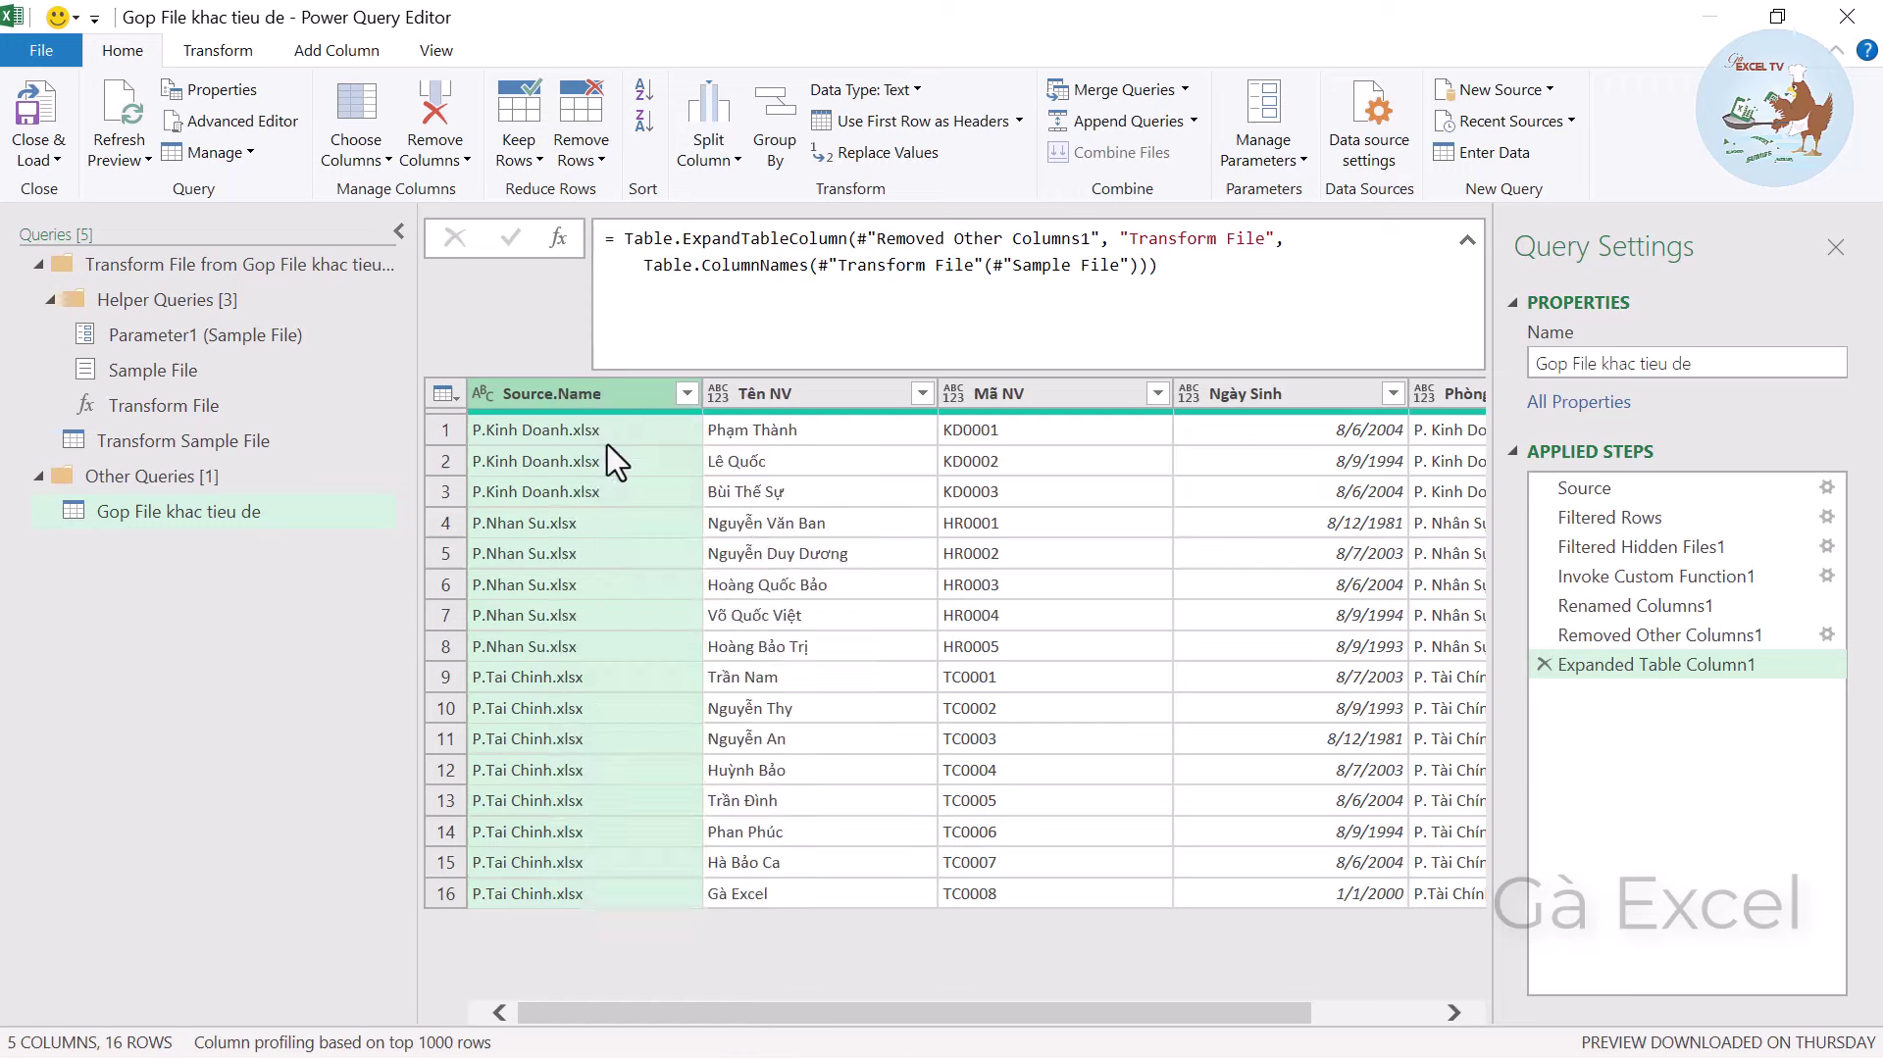
click(554, 679)
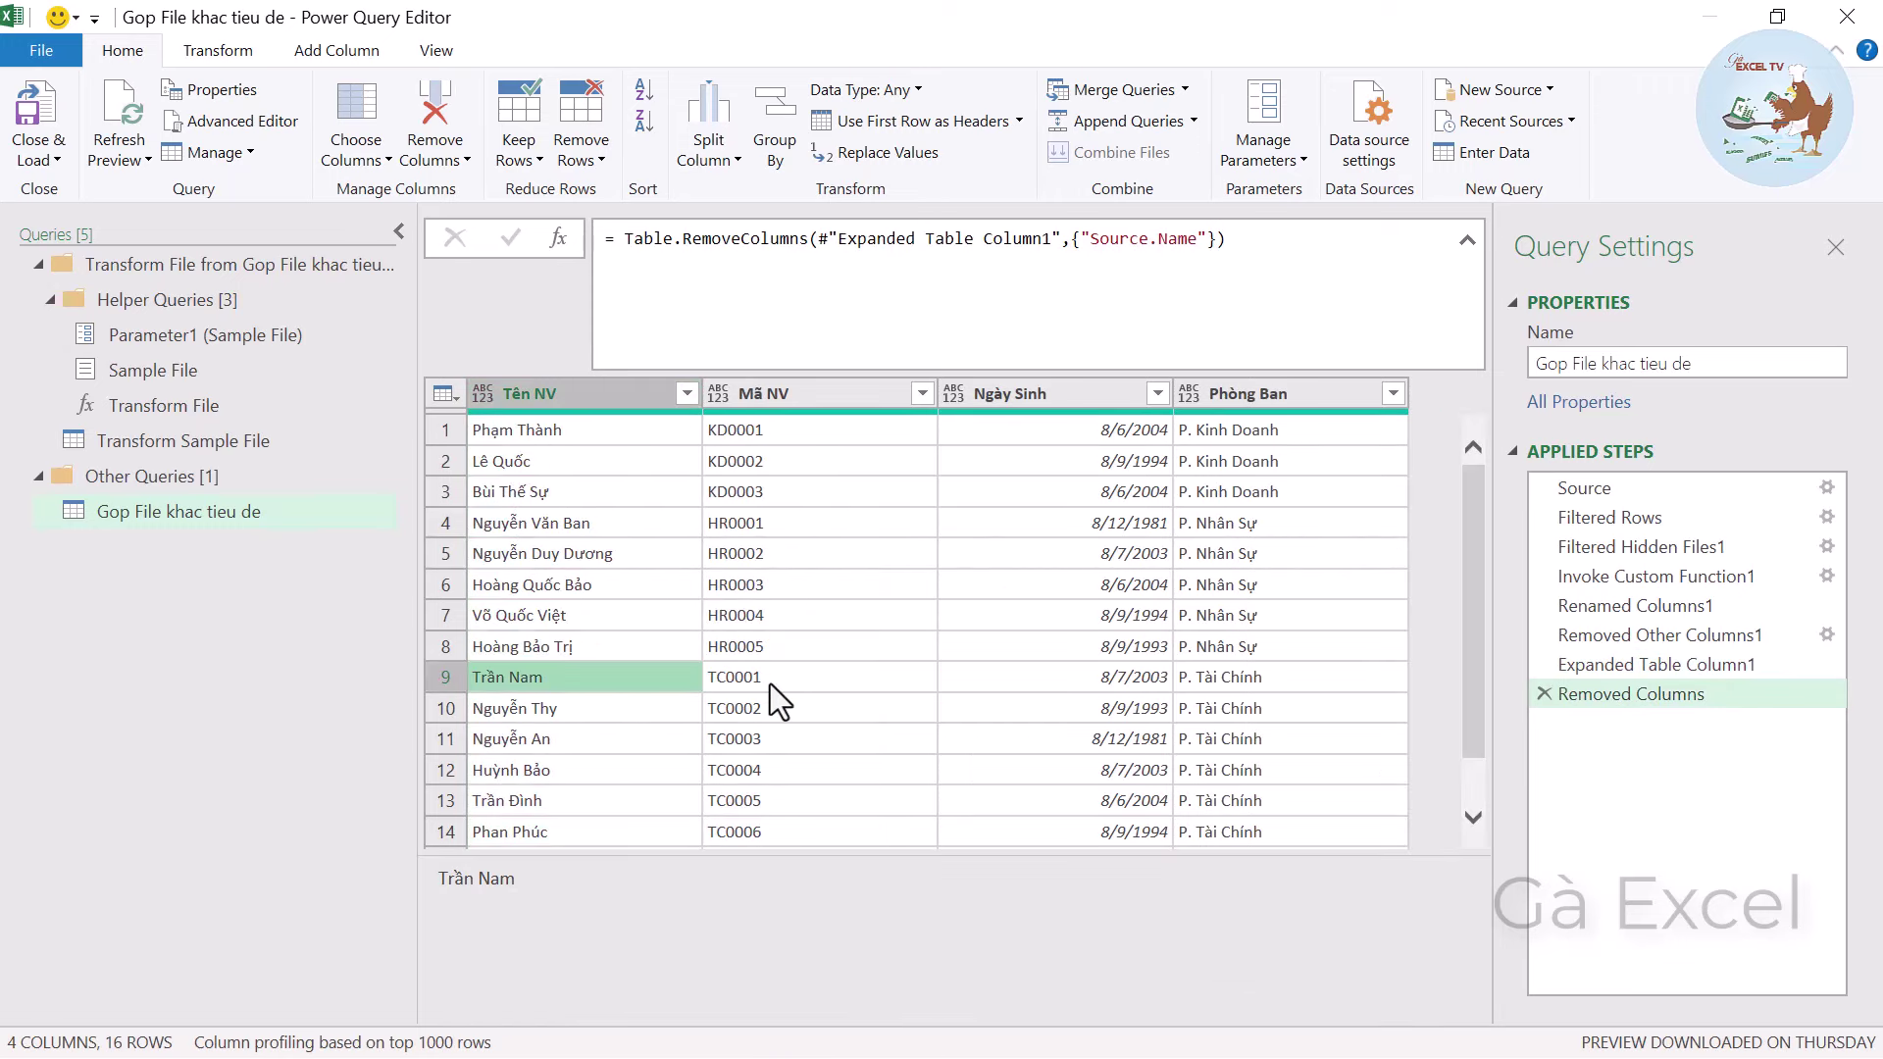
click(60, 162)
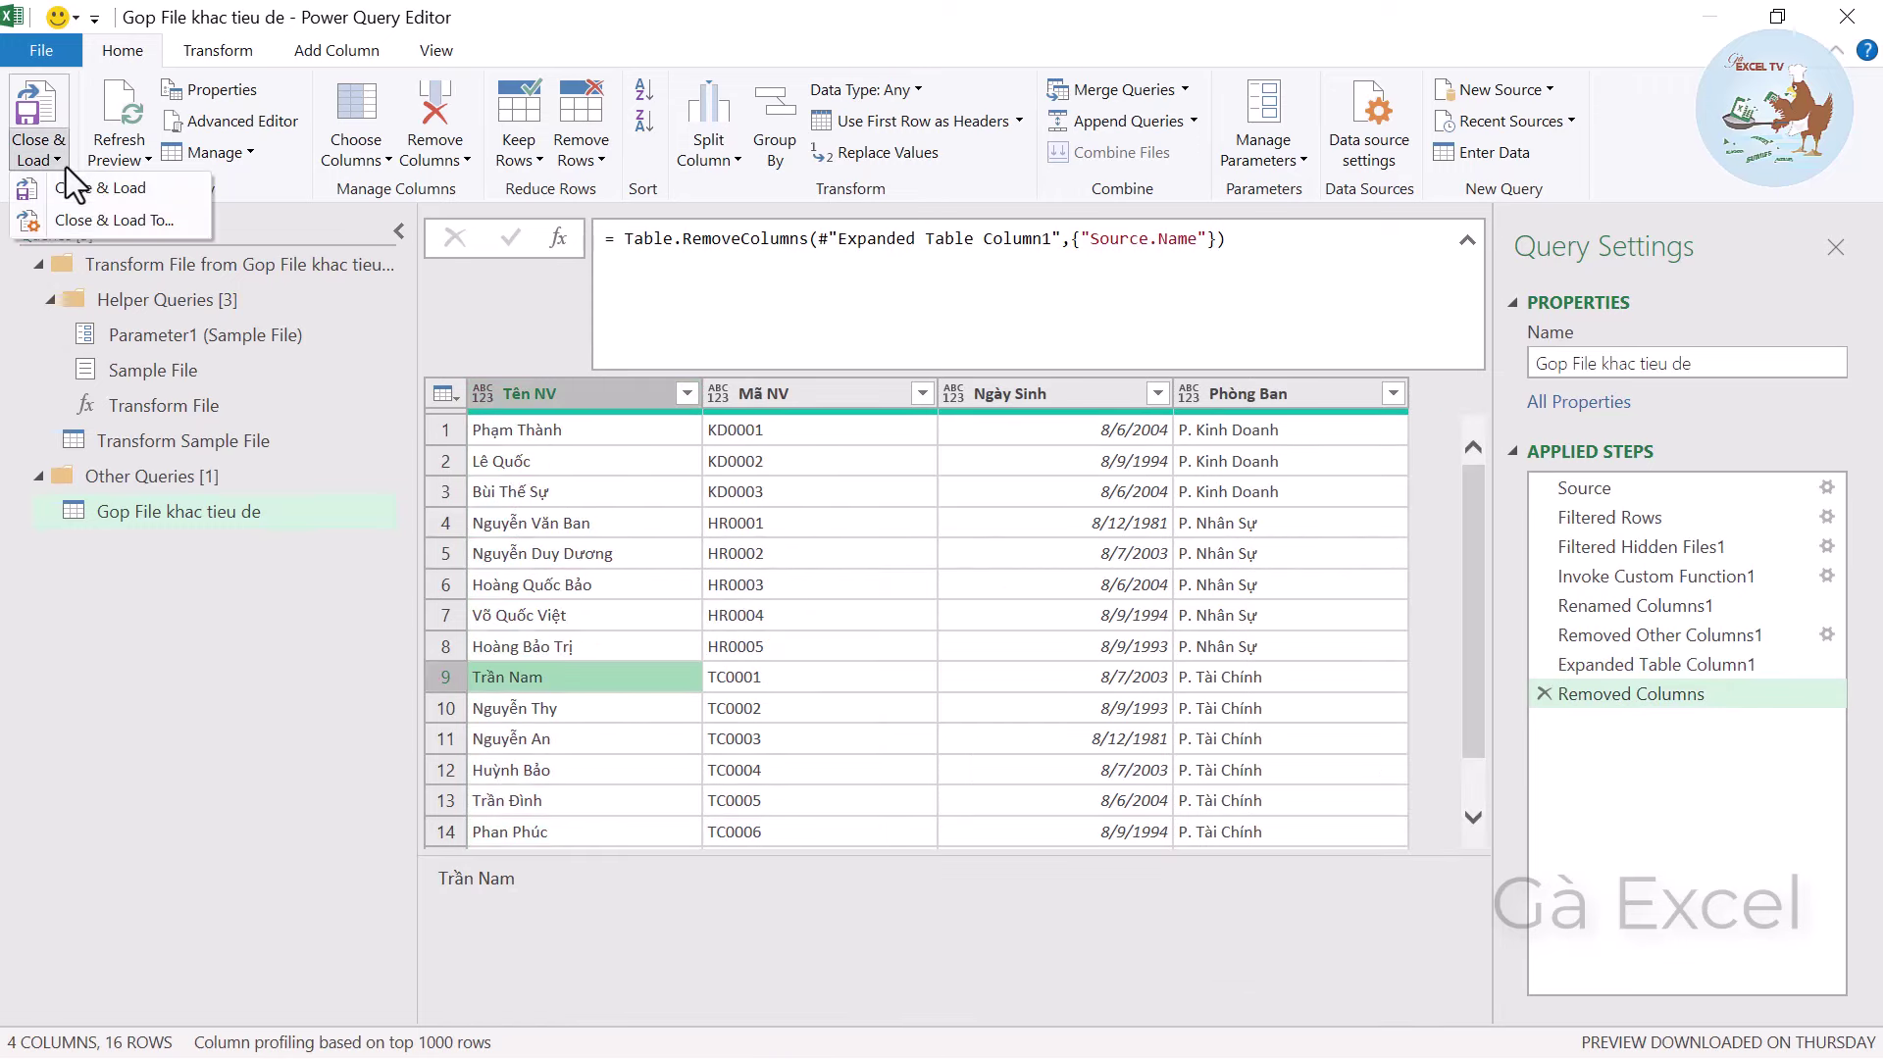
Load the combined query as a table on the existing worksheet at Sheet1!$B$2.
click(102, 221)
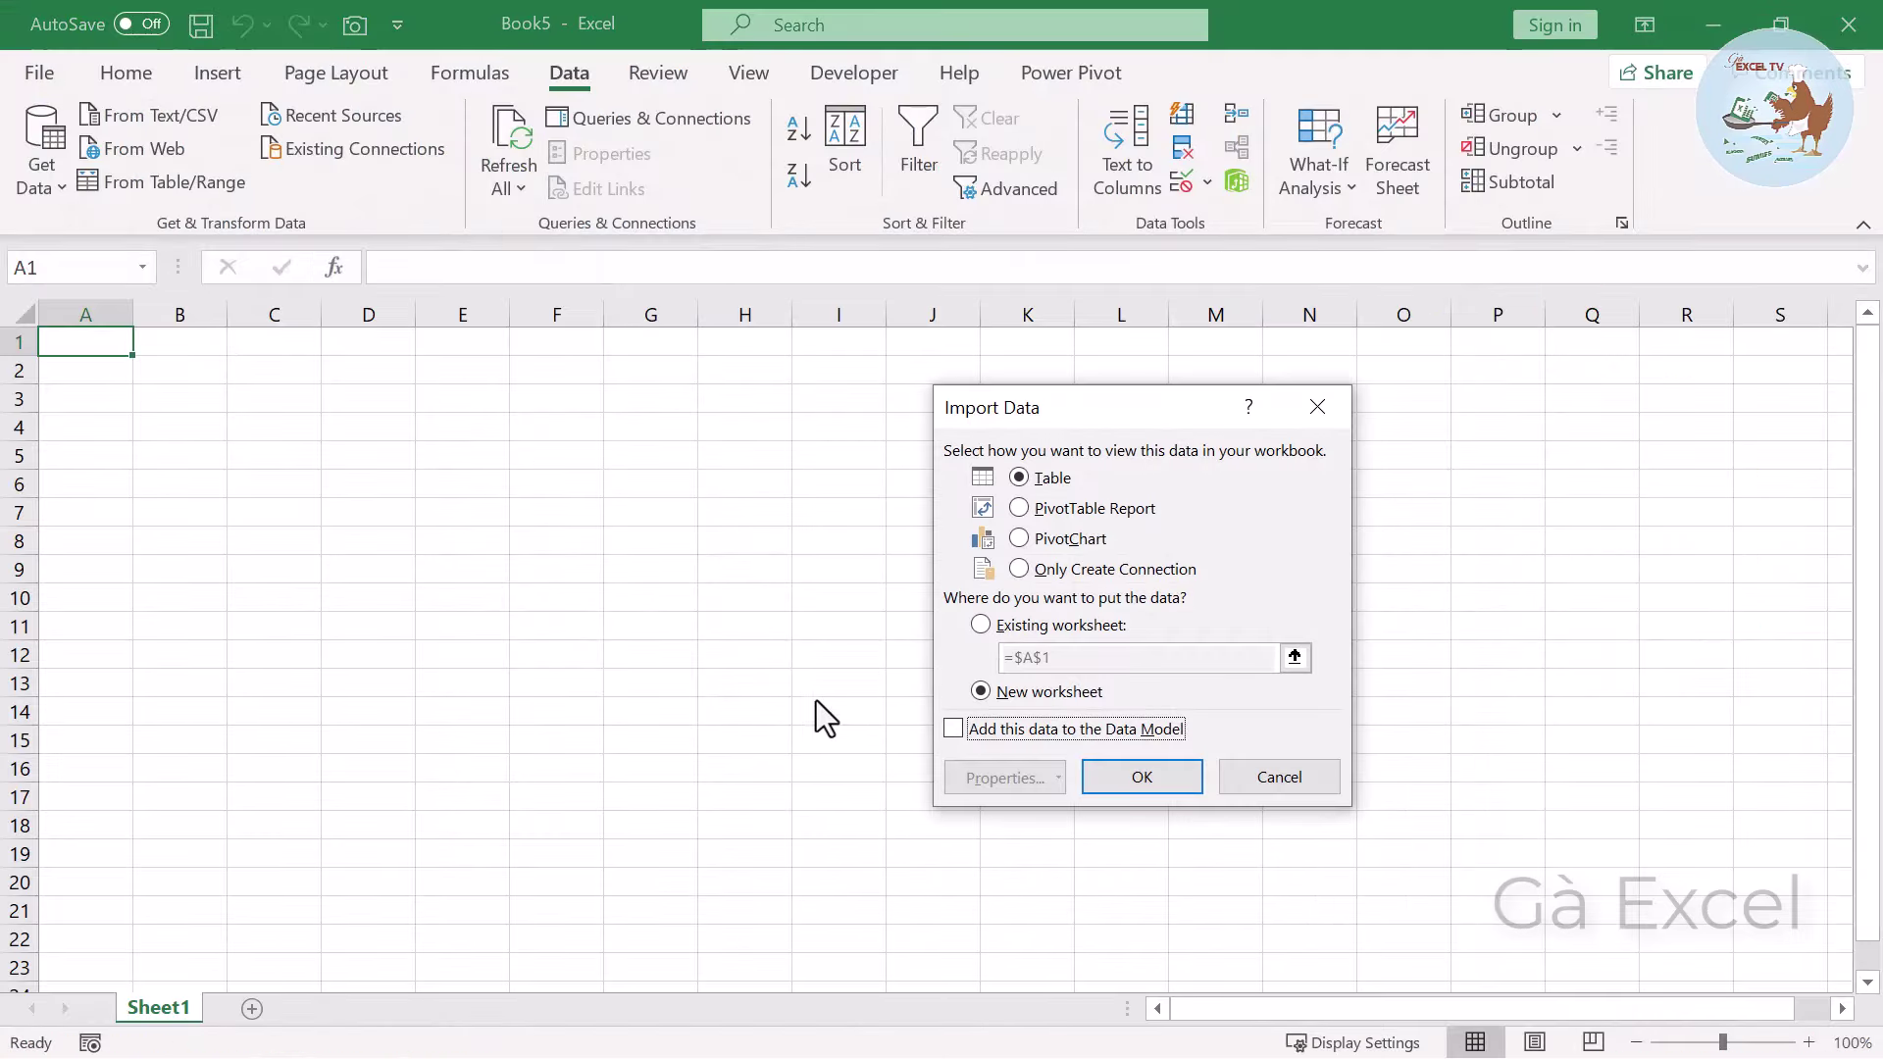
click(1091, 568)
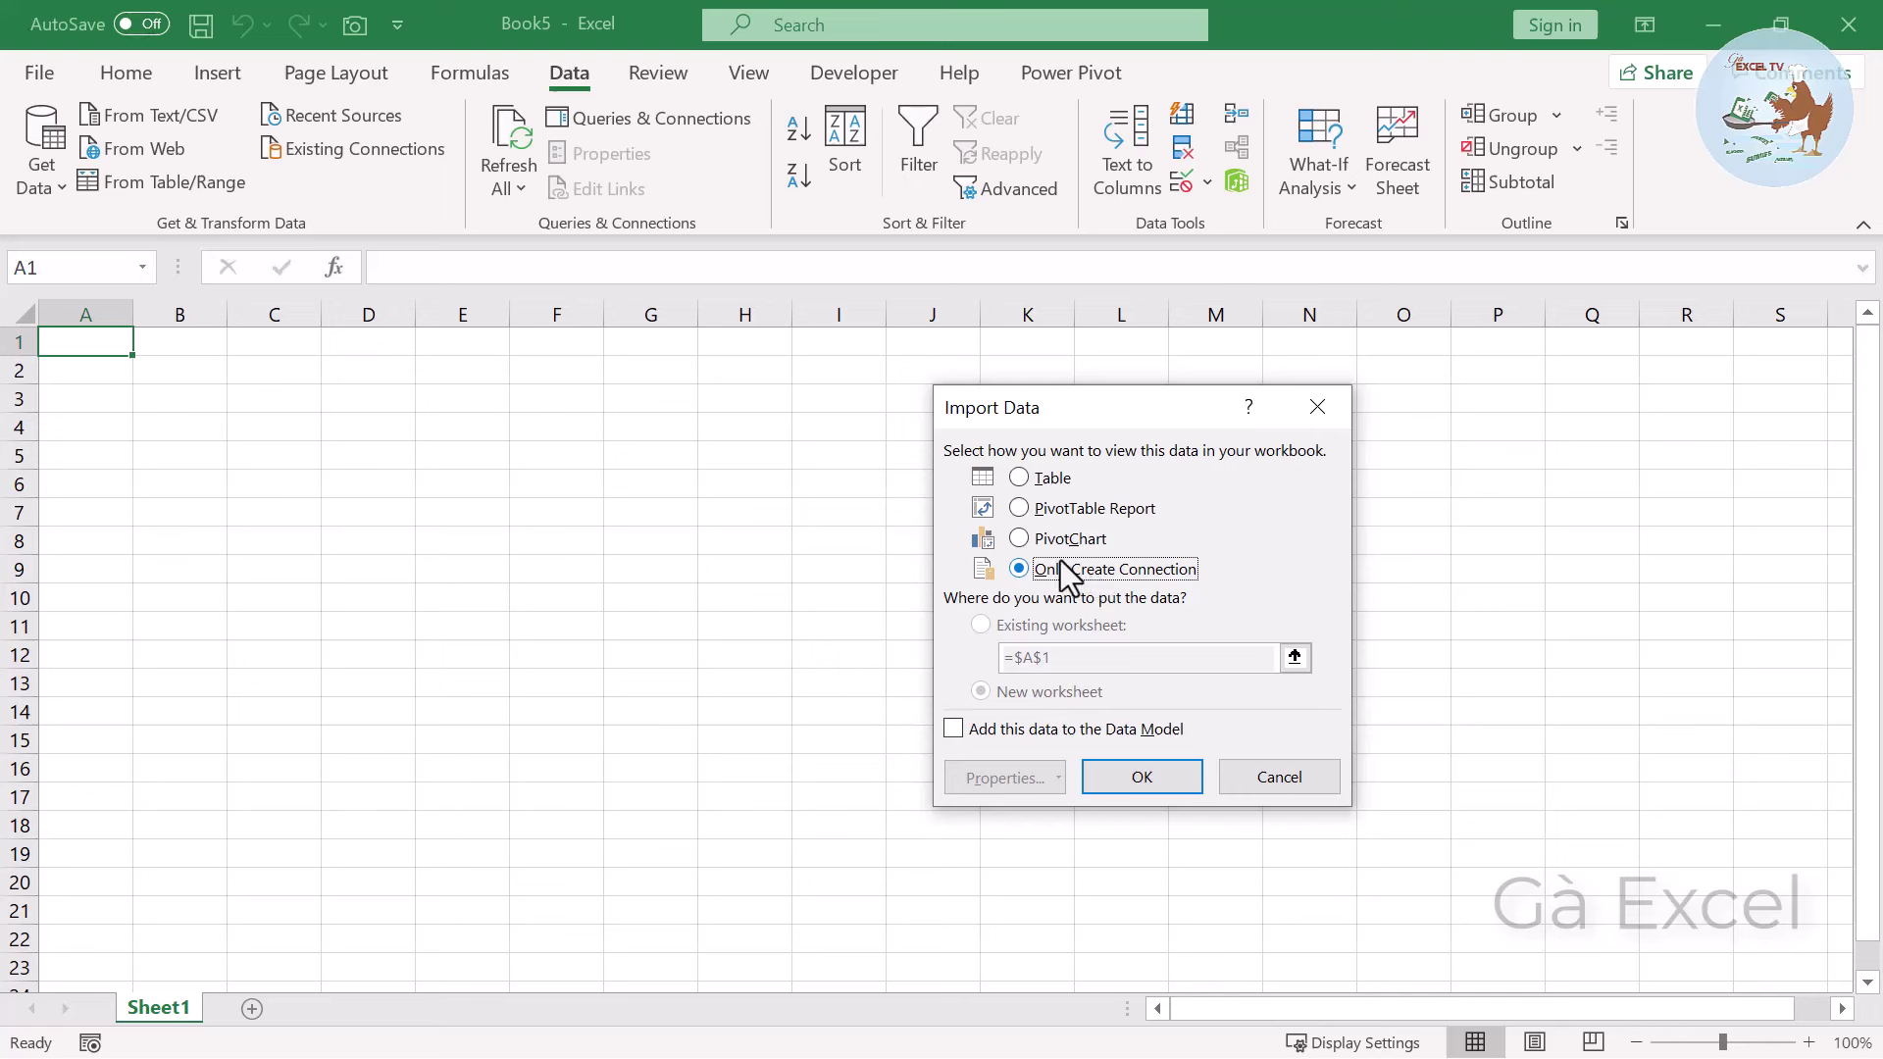
click(1041, 483)
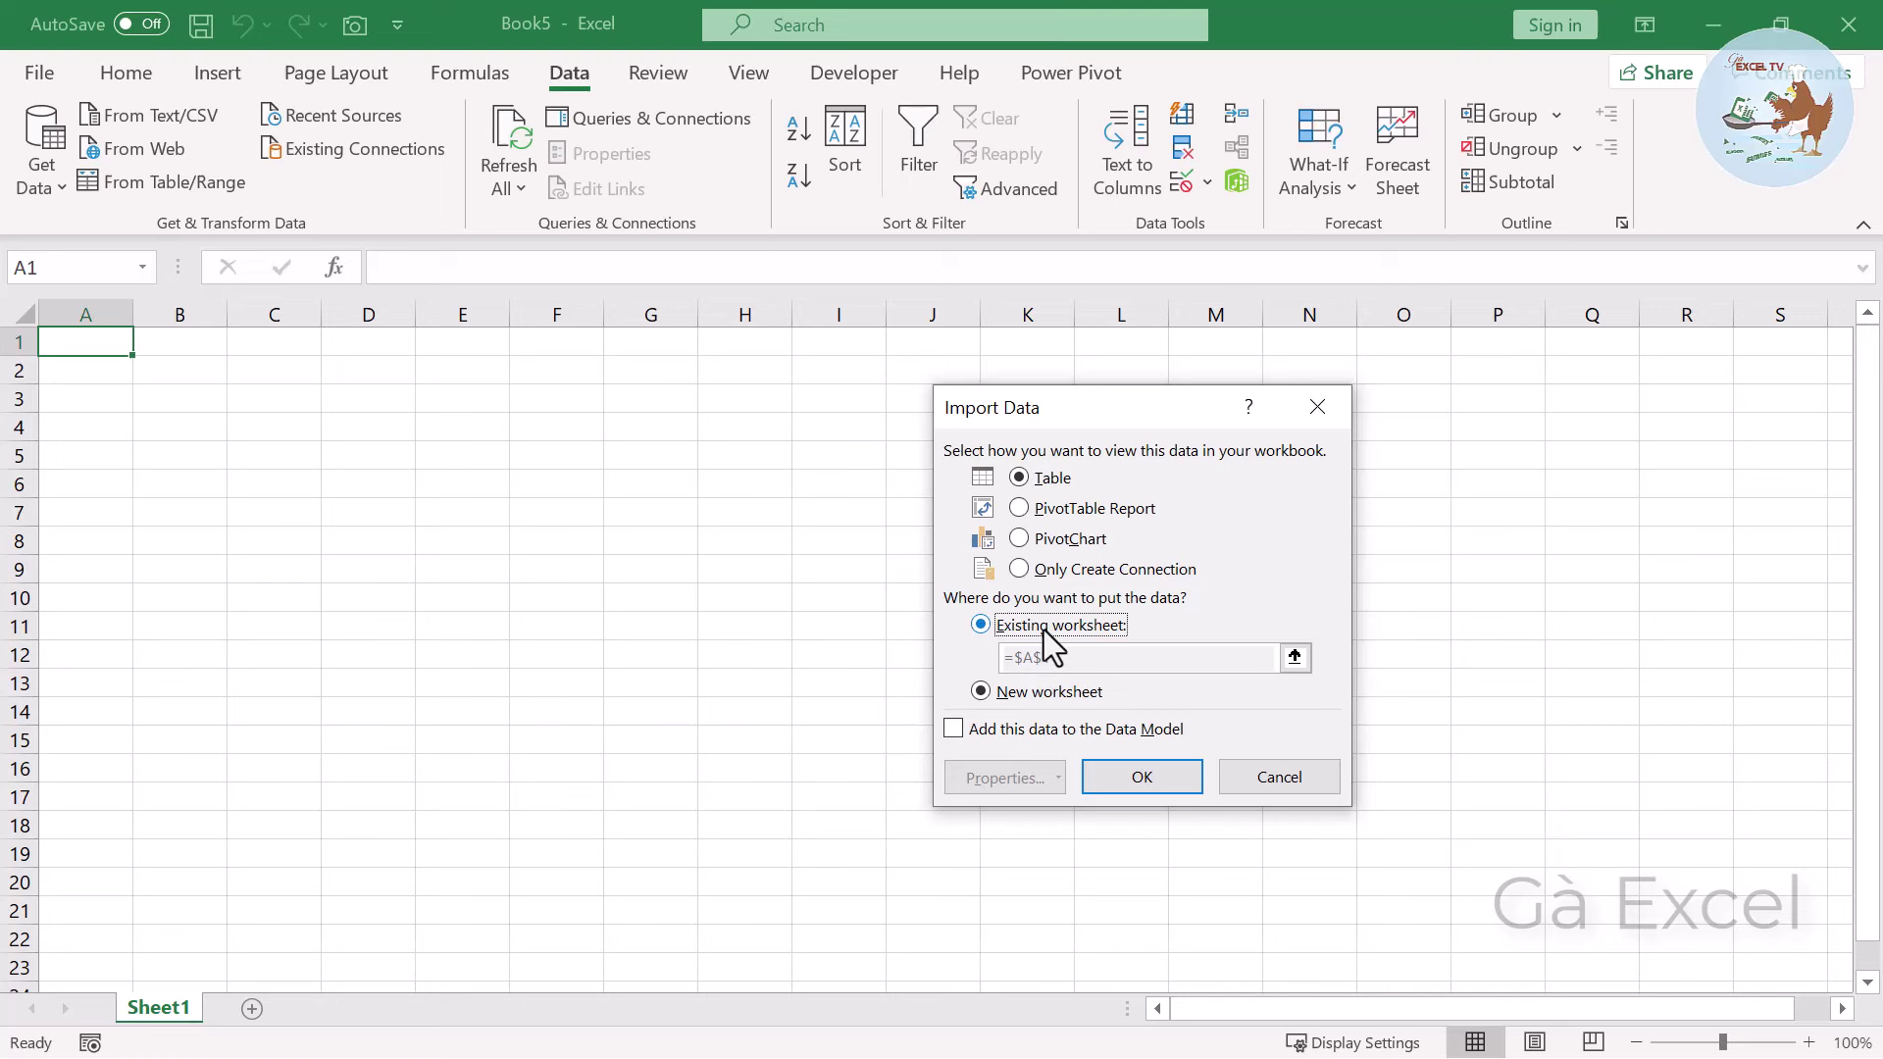
click(1002, 686)
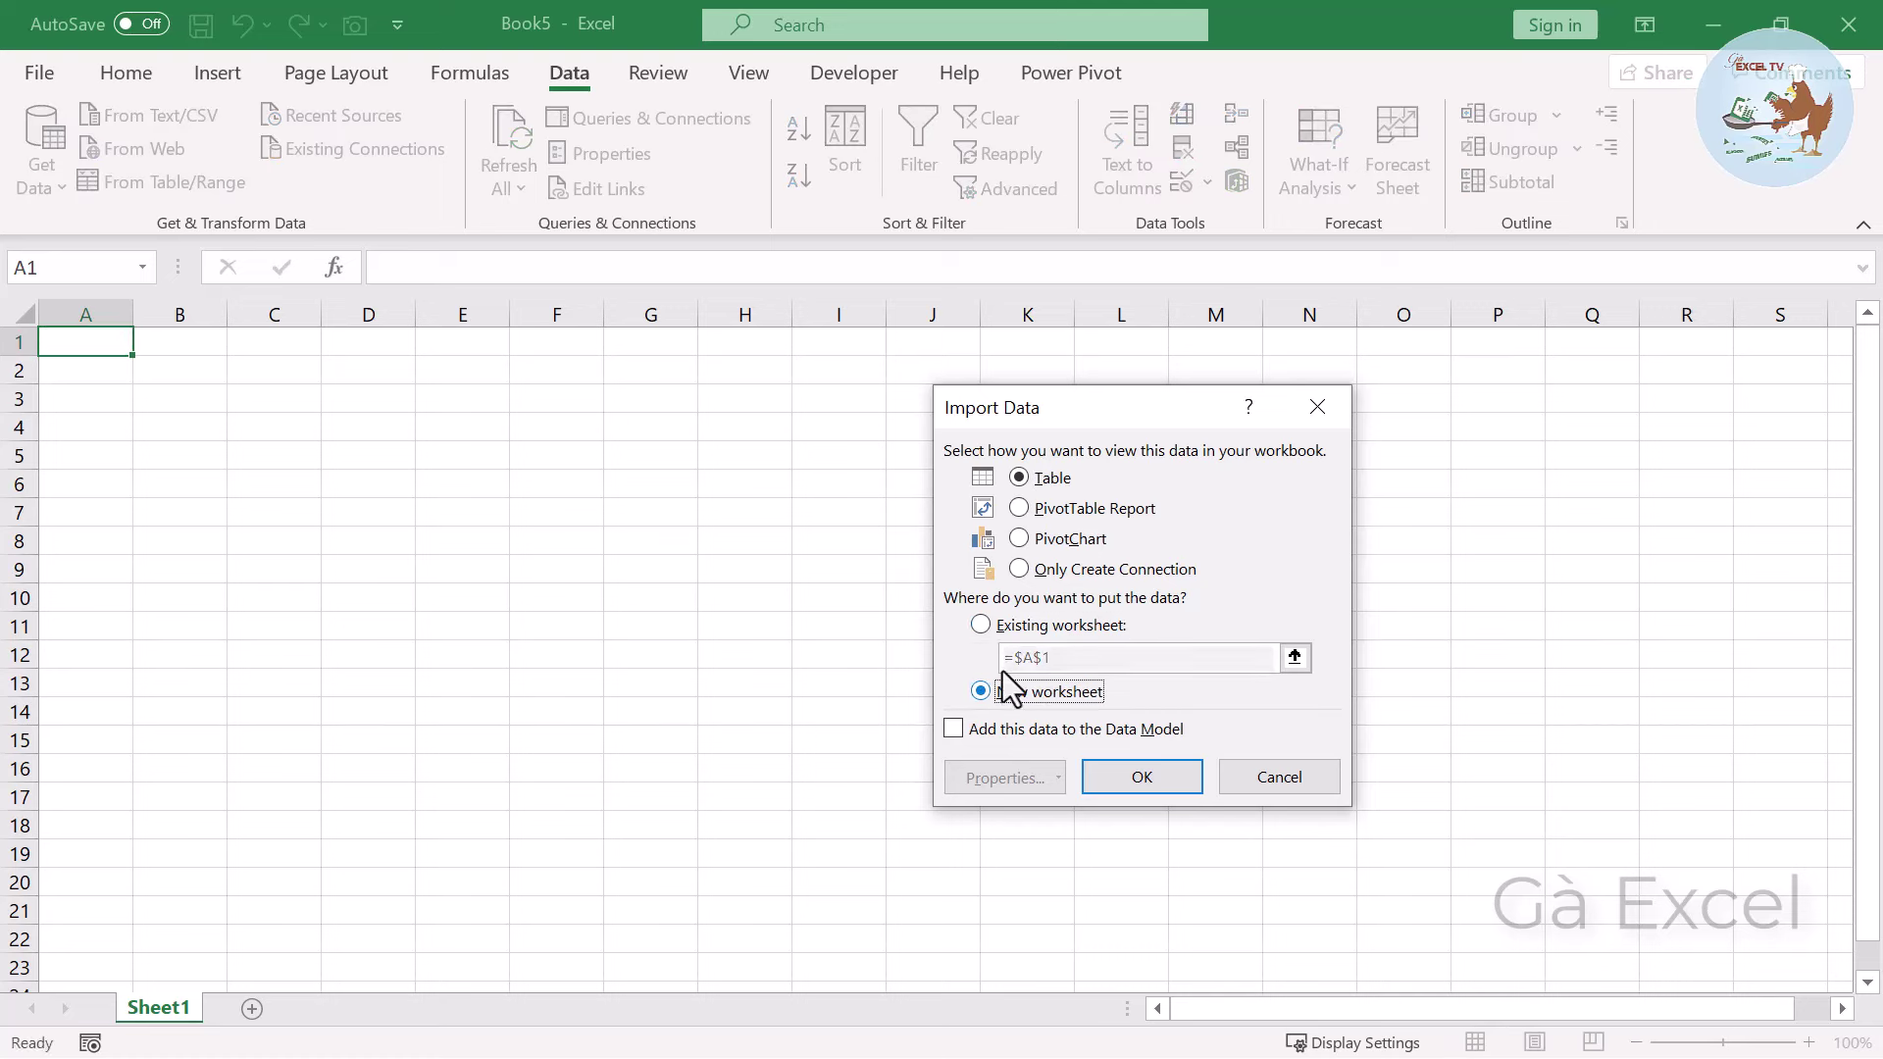
click(1009, 625)
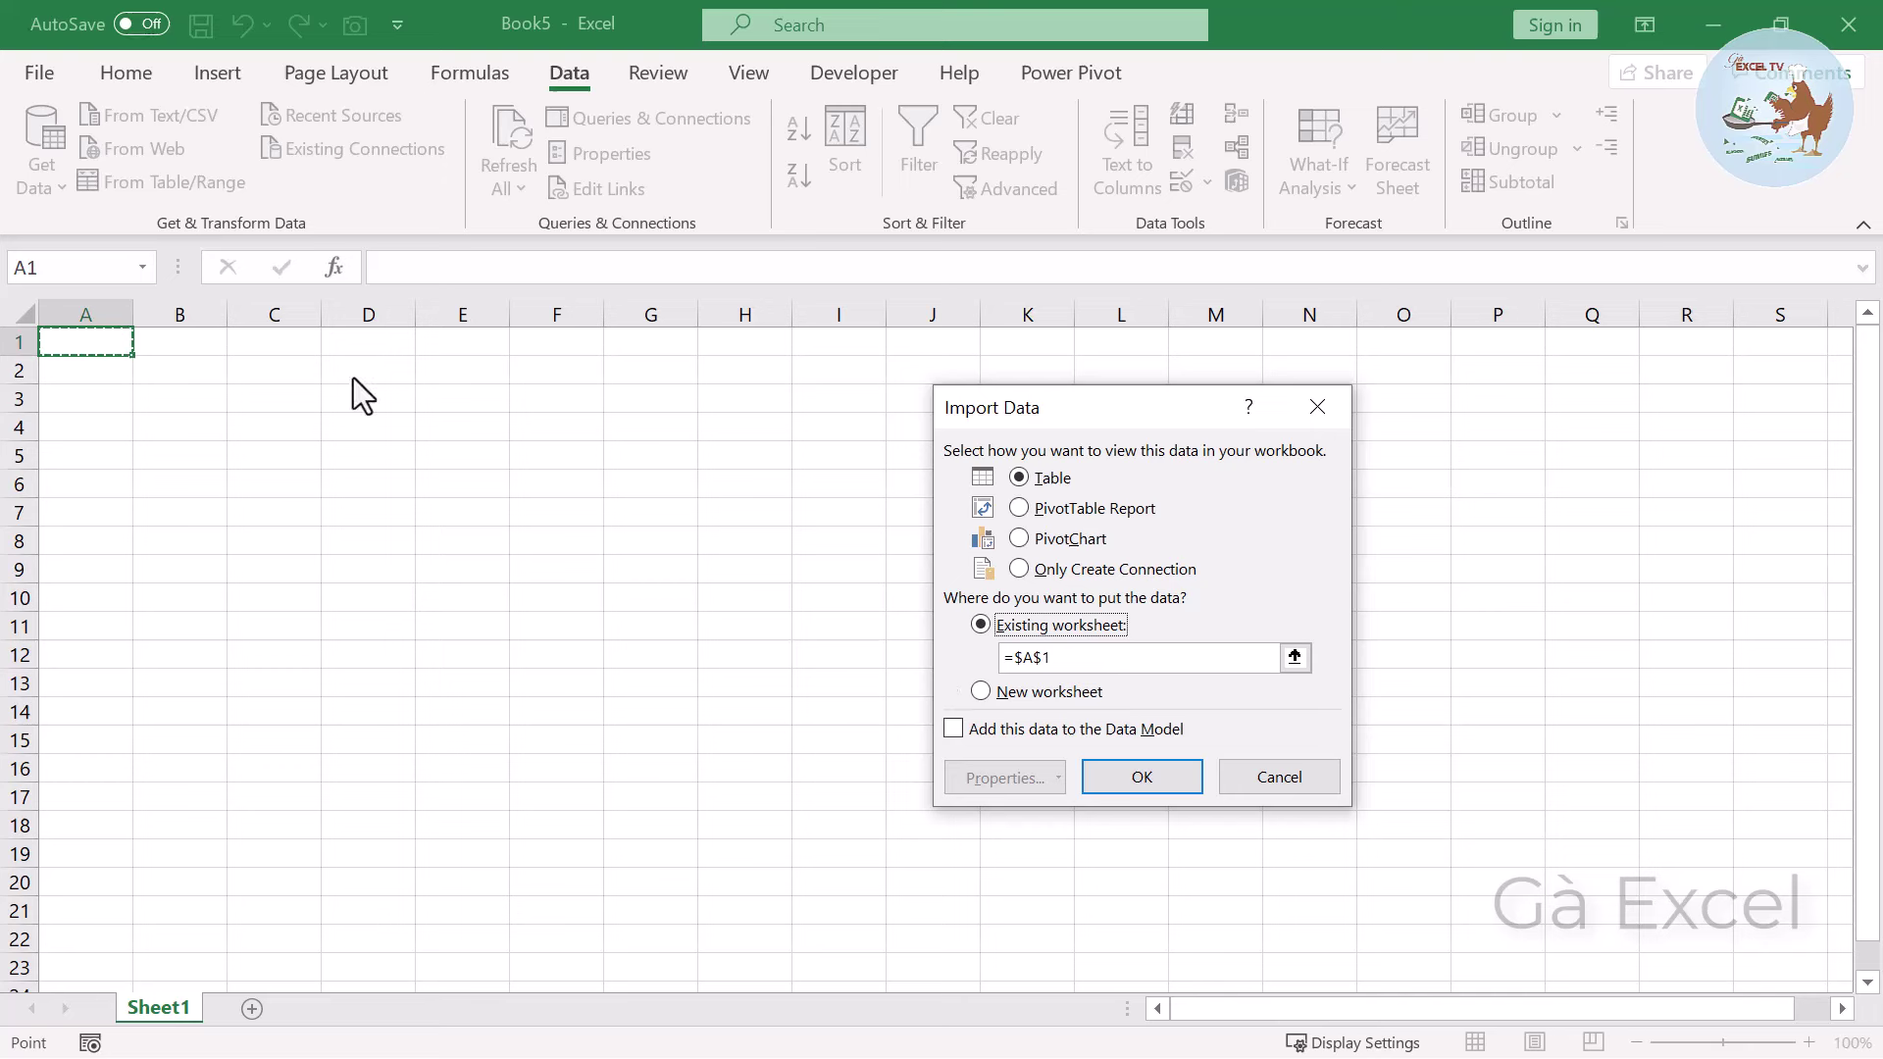
click(190, 376)
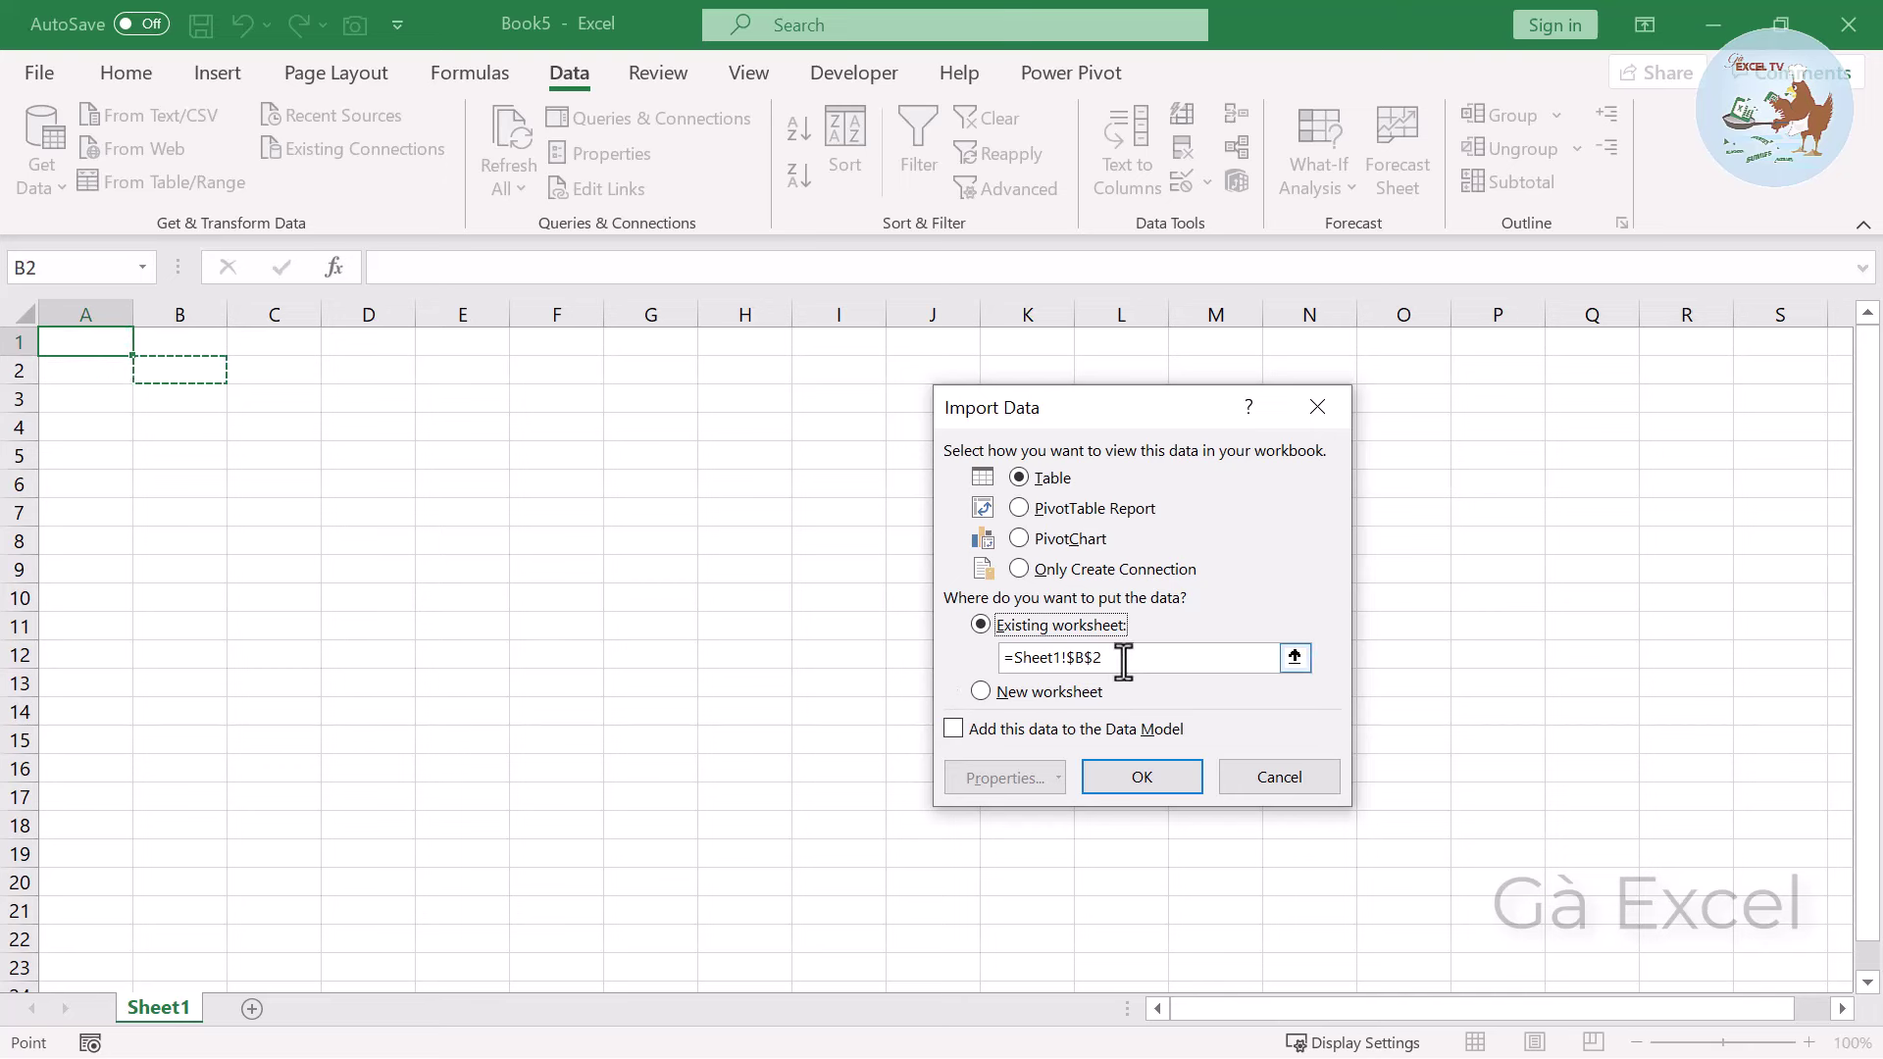
click(1137, 777)
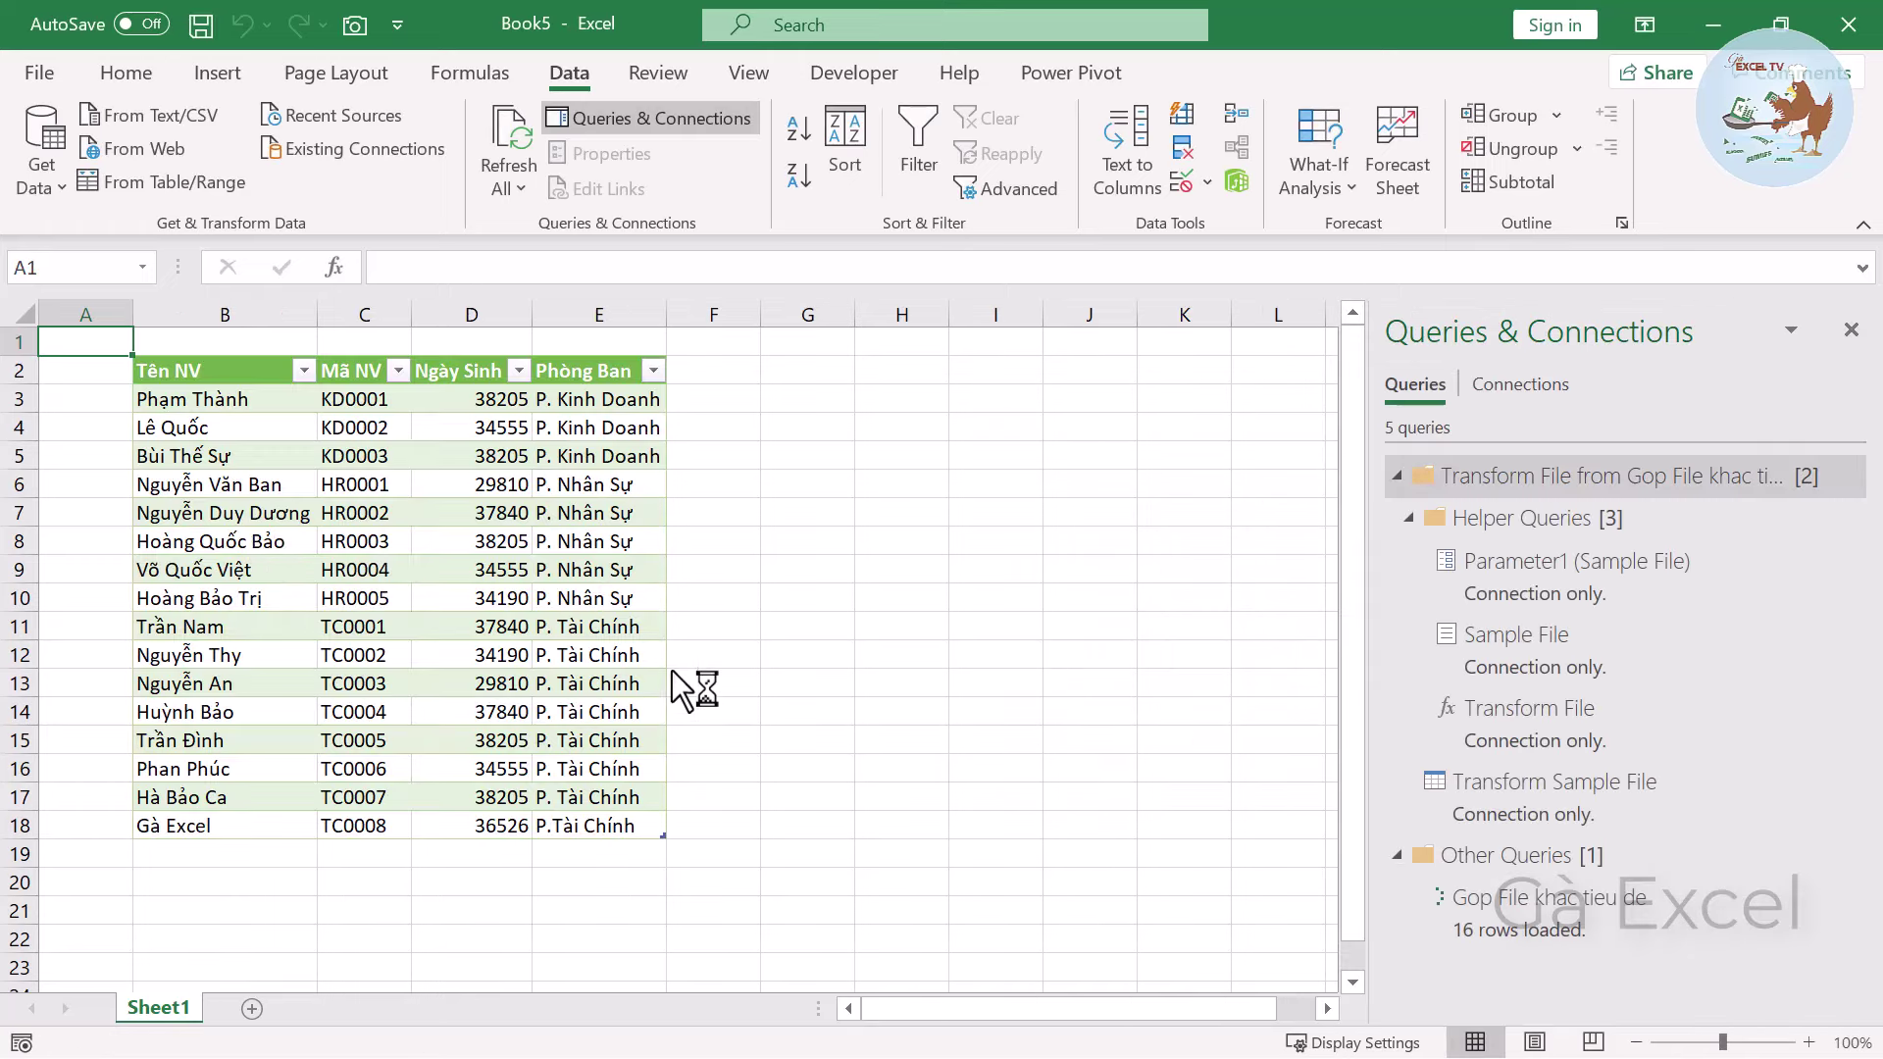
Inspect the numeric Ngày Sinh values, then reopen the Gop File khac tieu de query for editing.
click(266, 541)
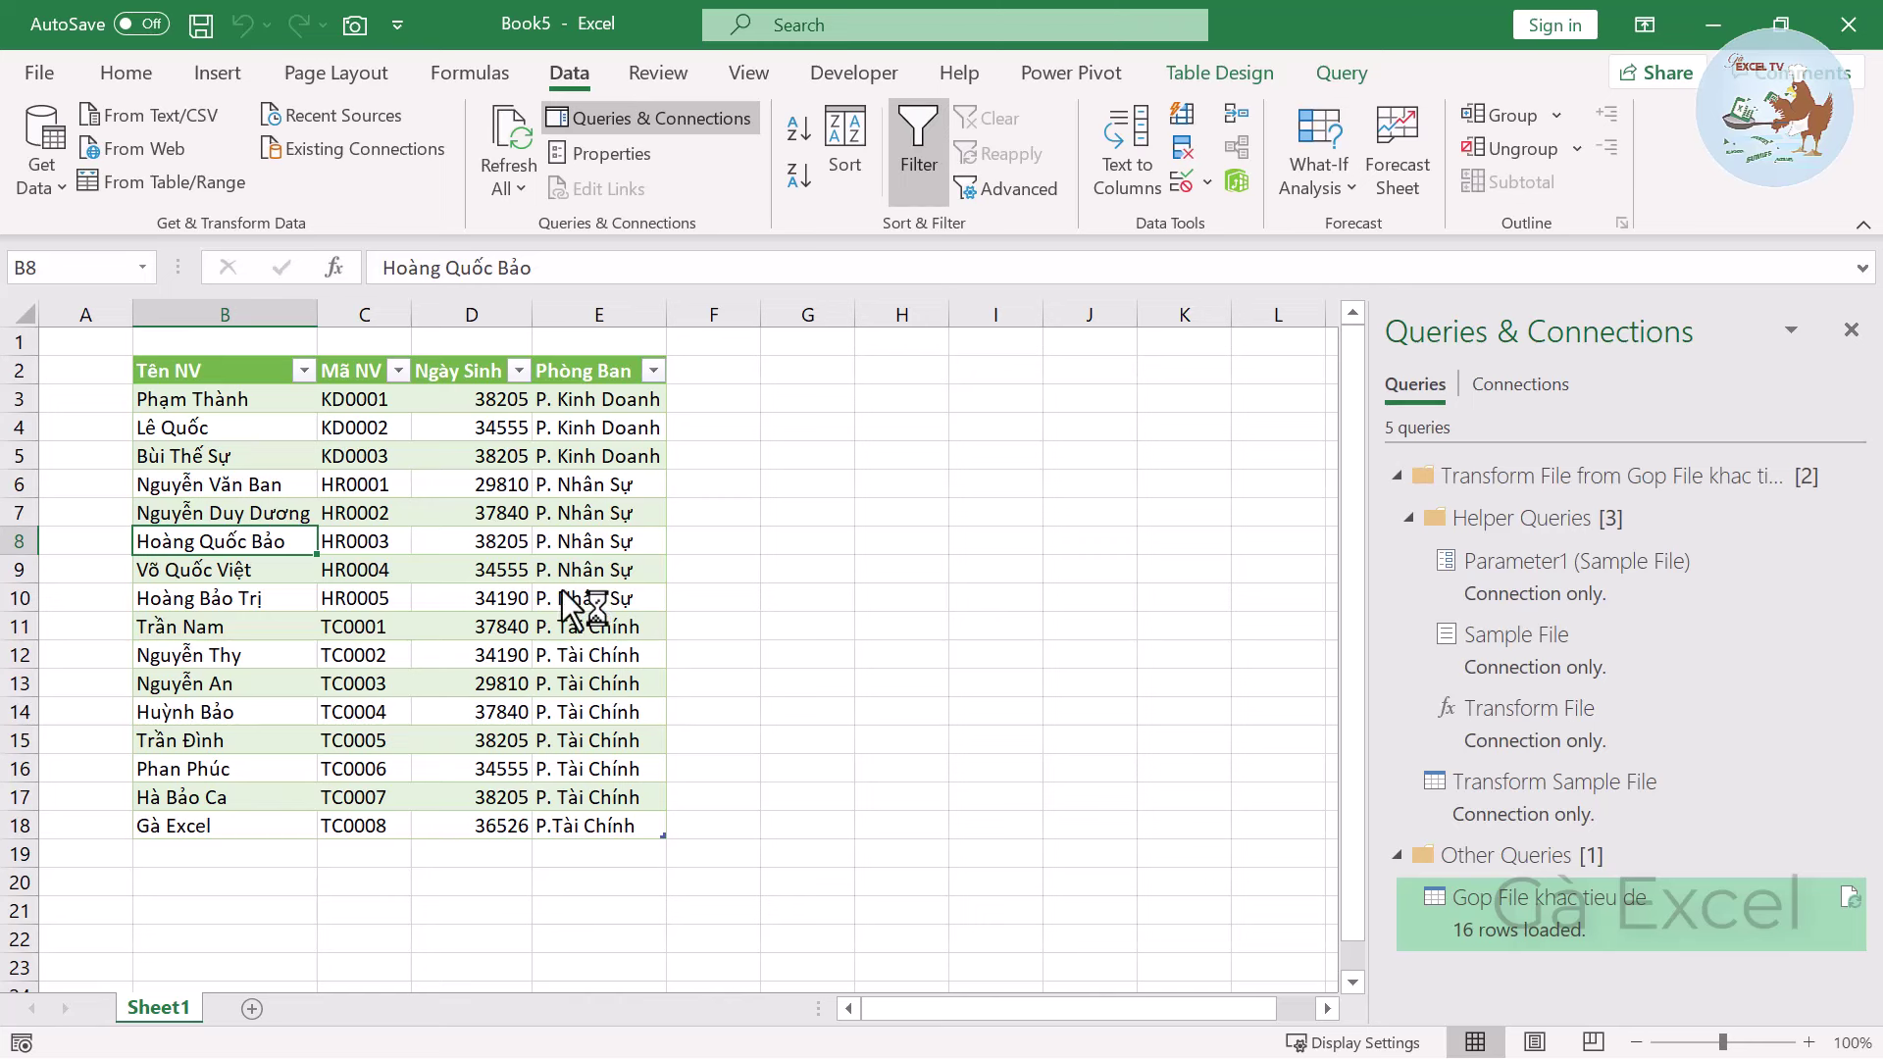
click(472, 664)
click(505, 436)
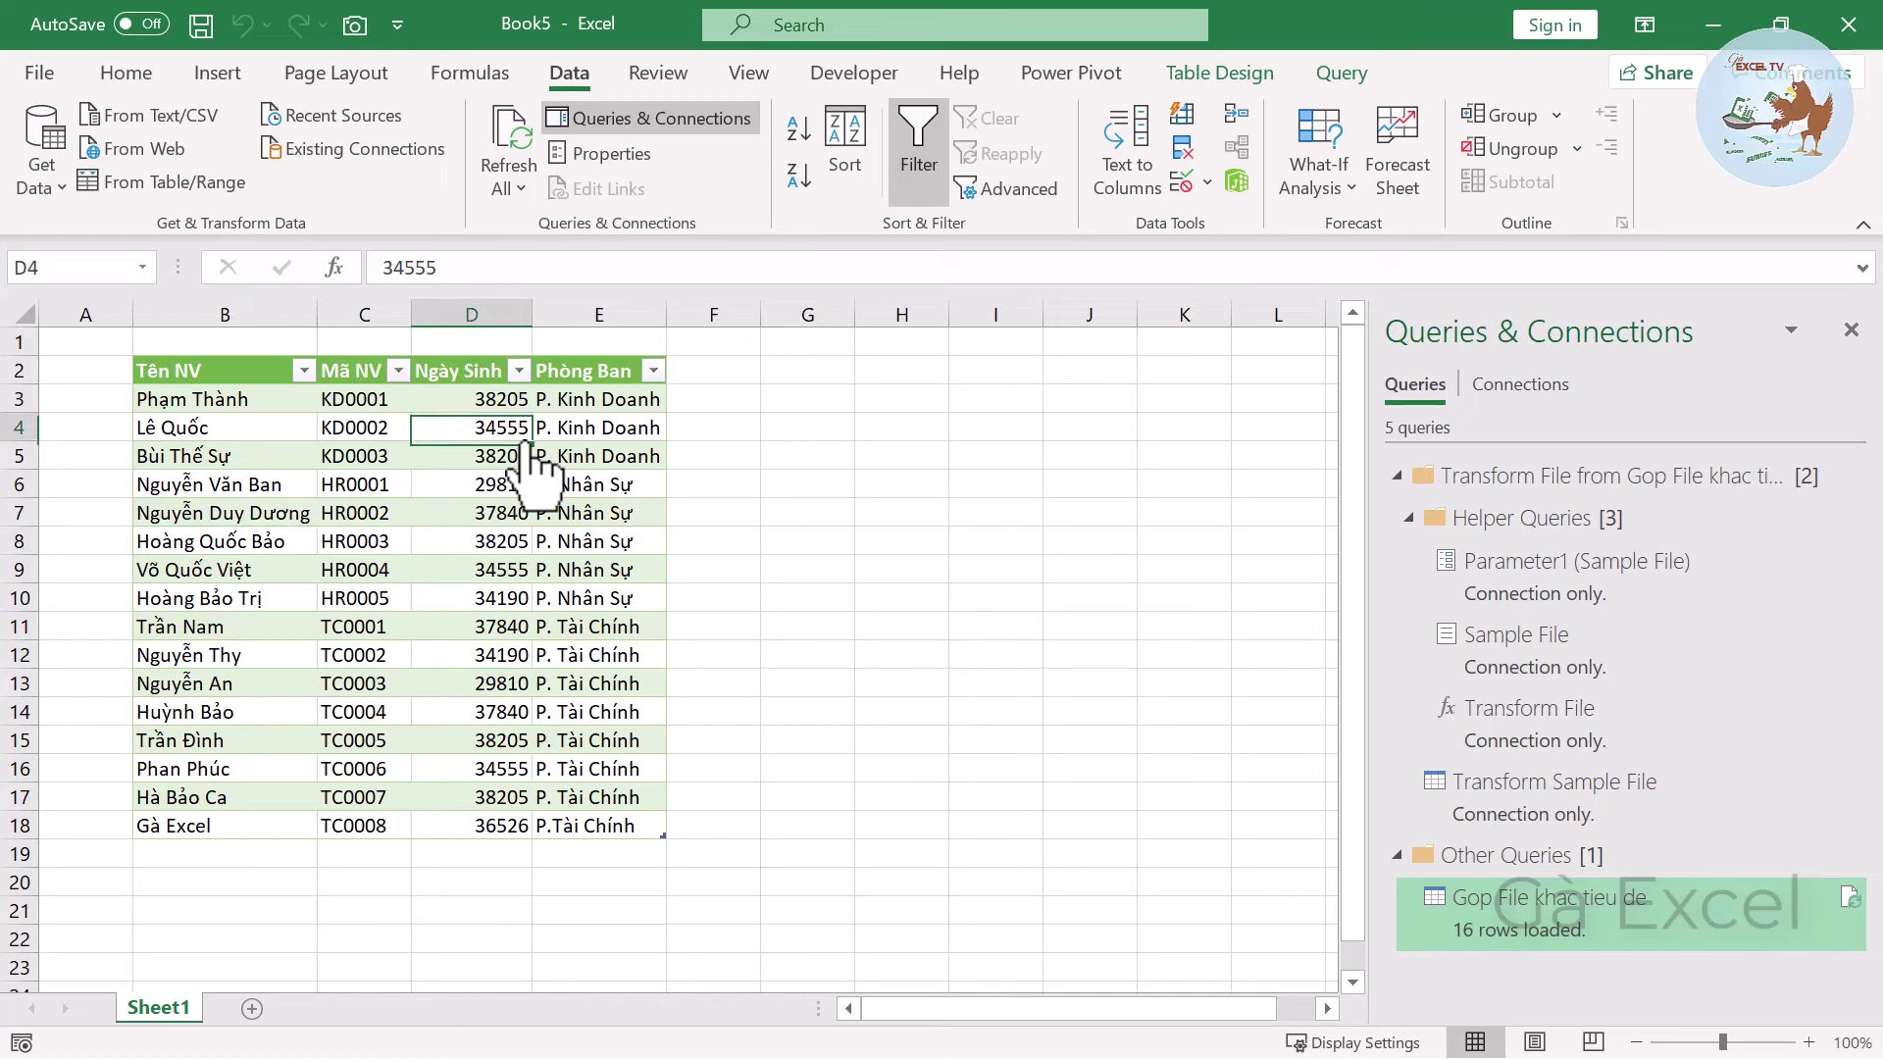
double_click(1533, 929)
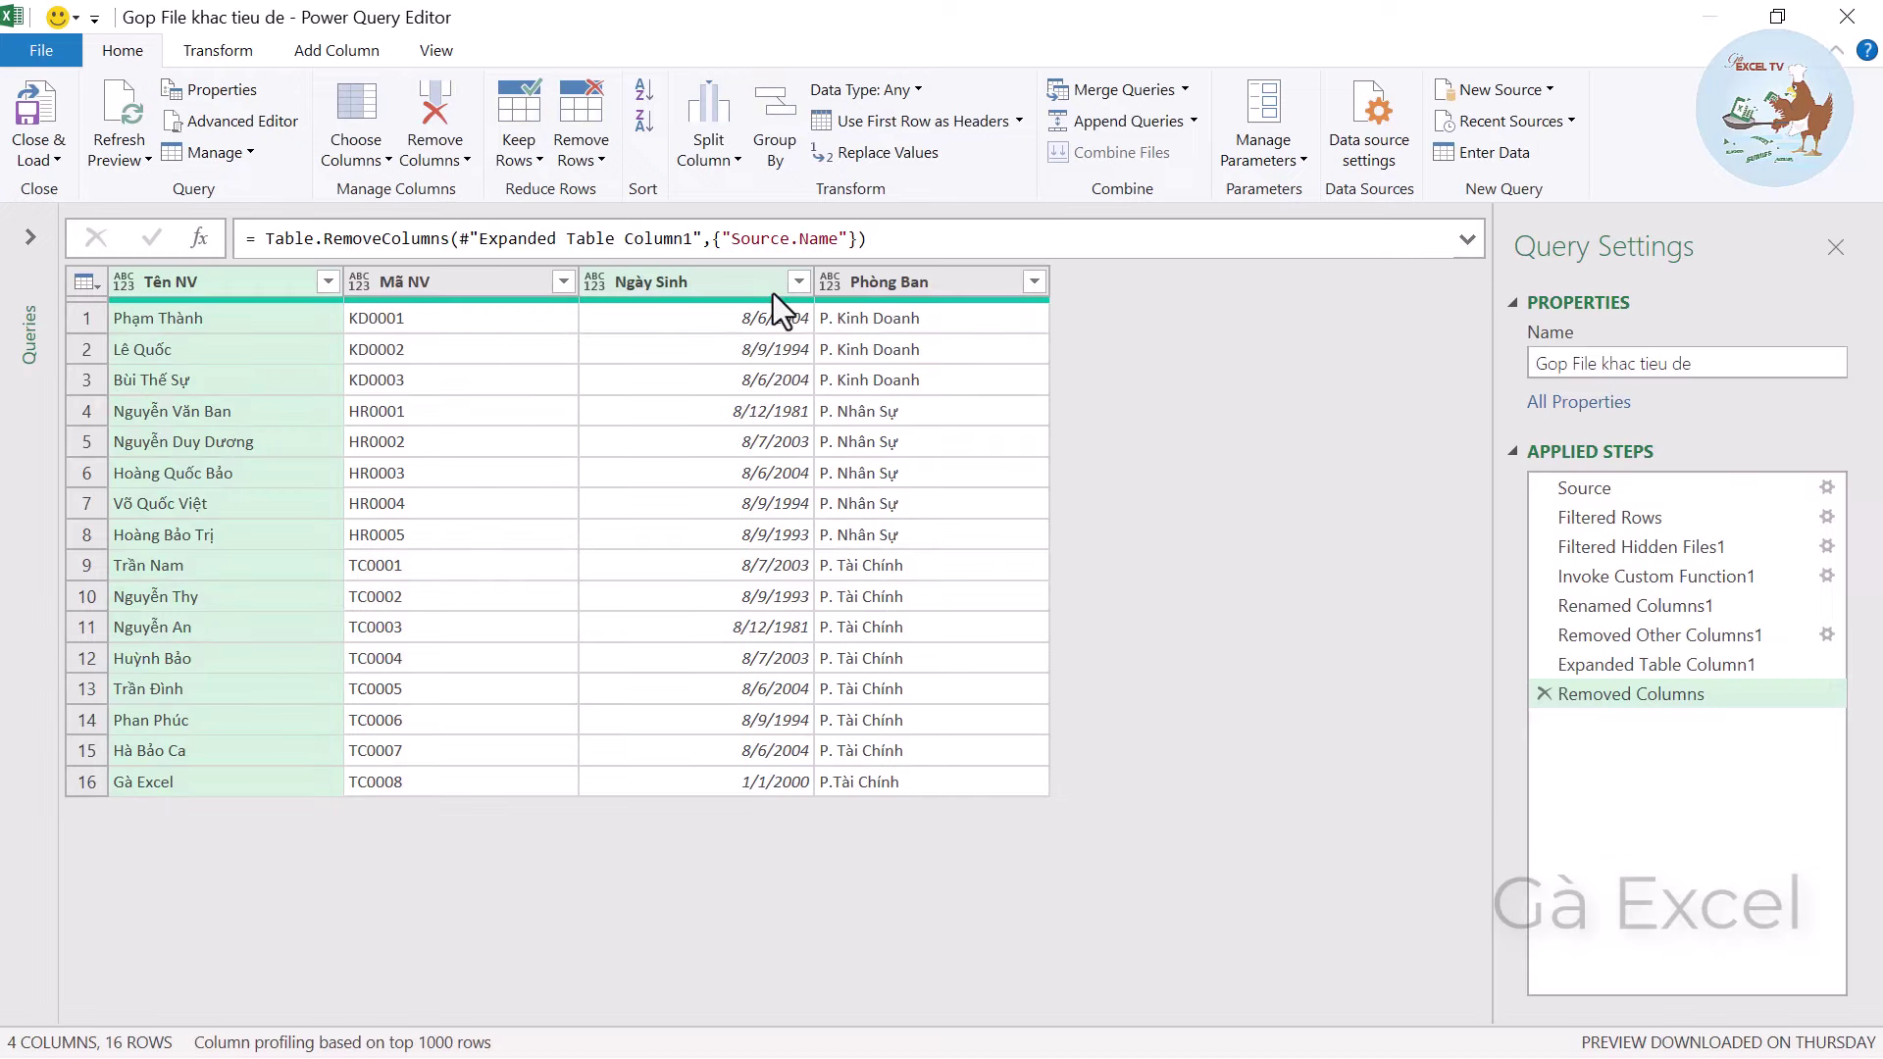
Change the Ngày Sinh column type to Date and load the query back into Excel.
click(784, 286)
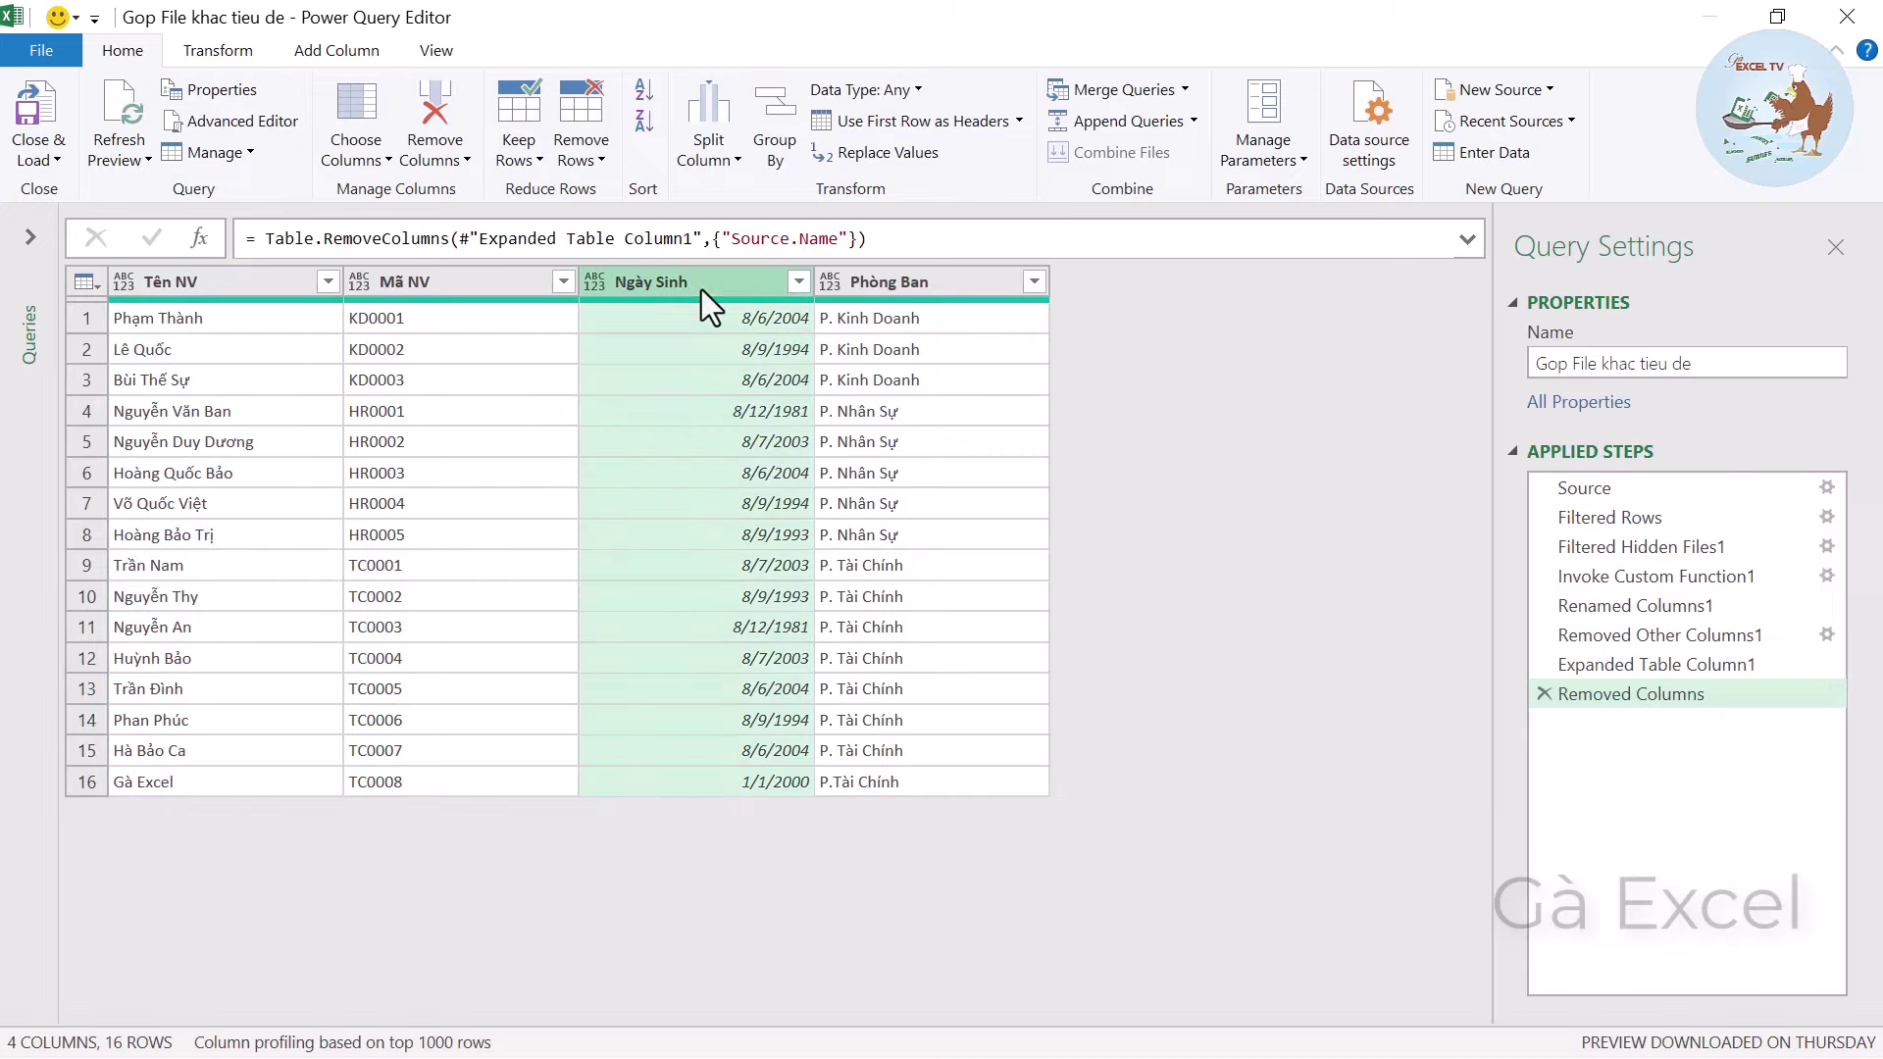
click(597, 284)
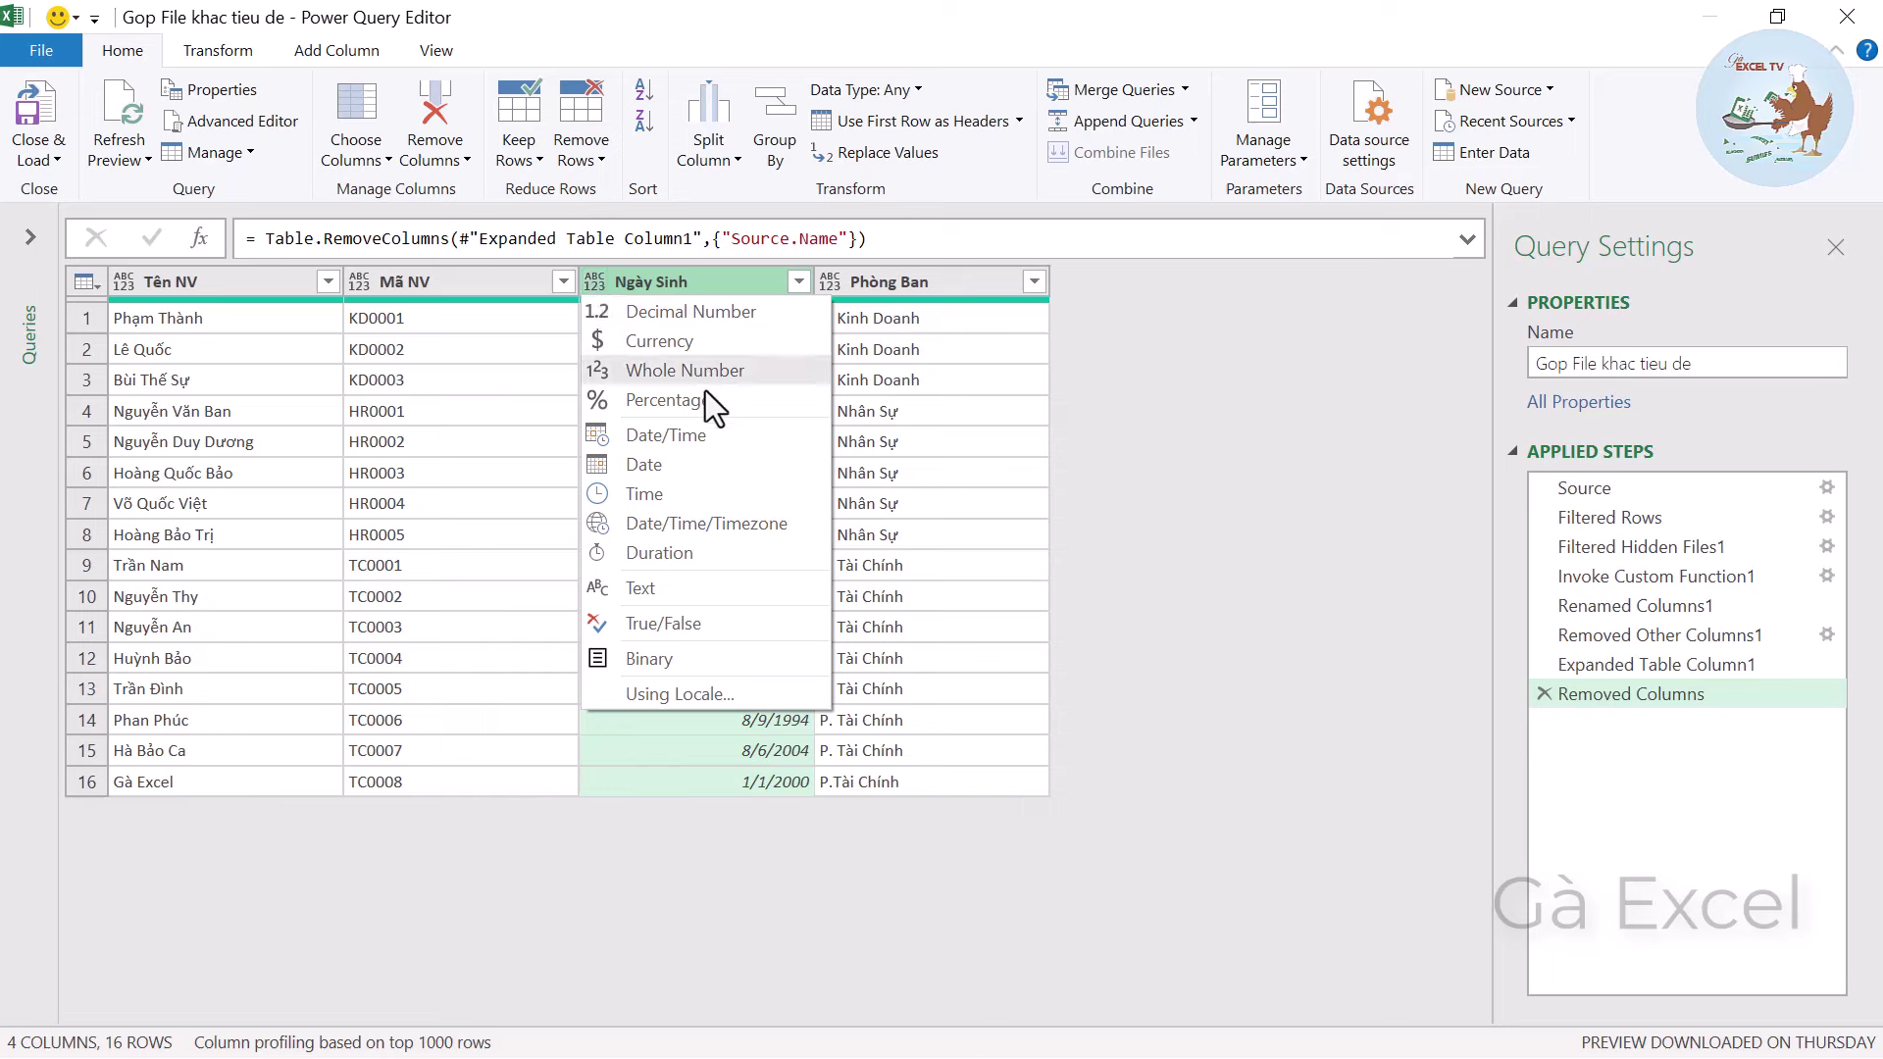
click(716, 464)
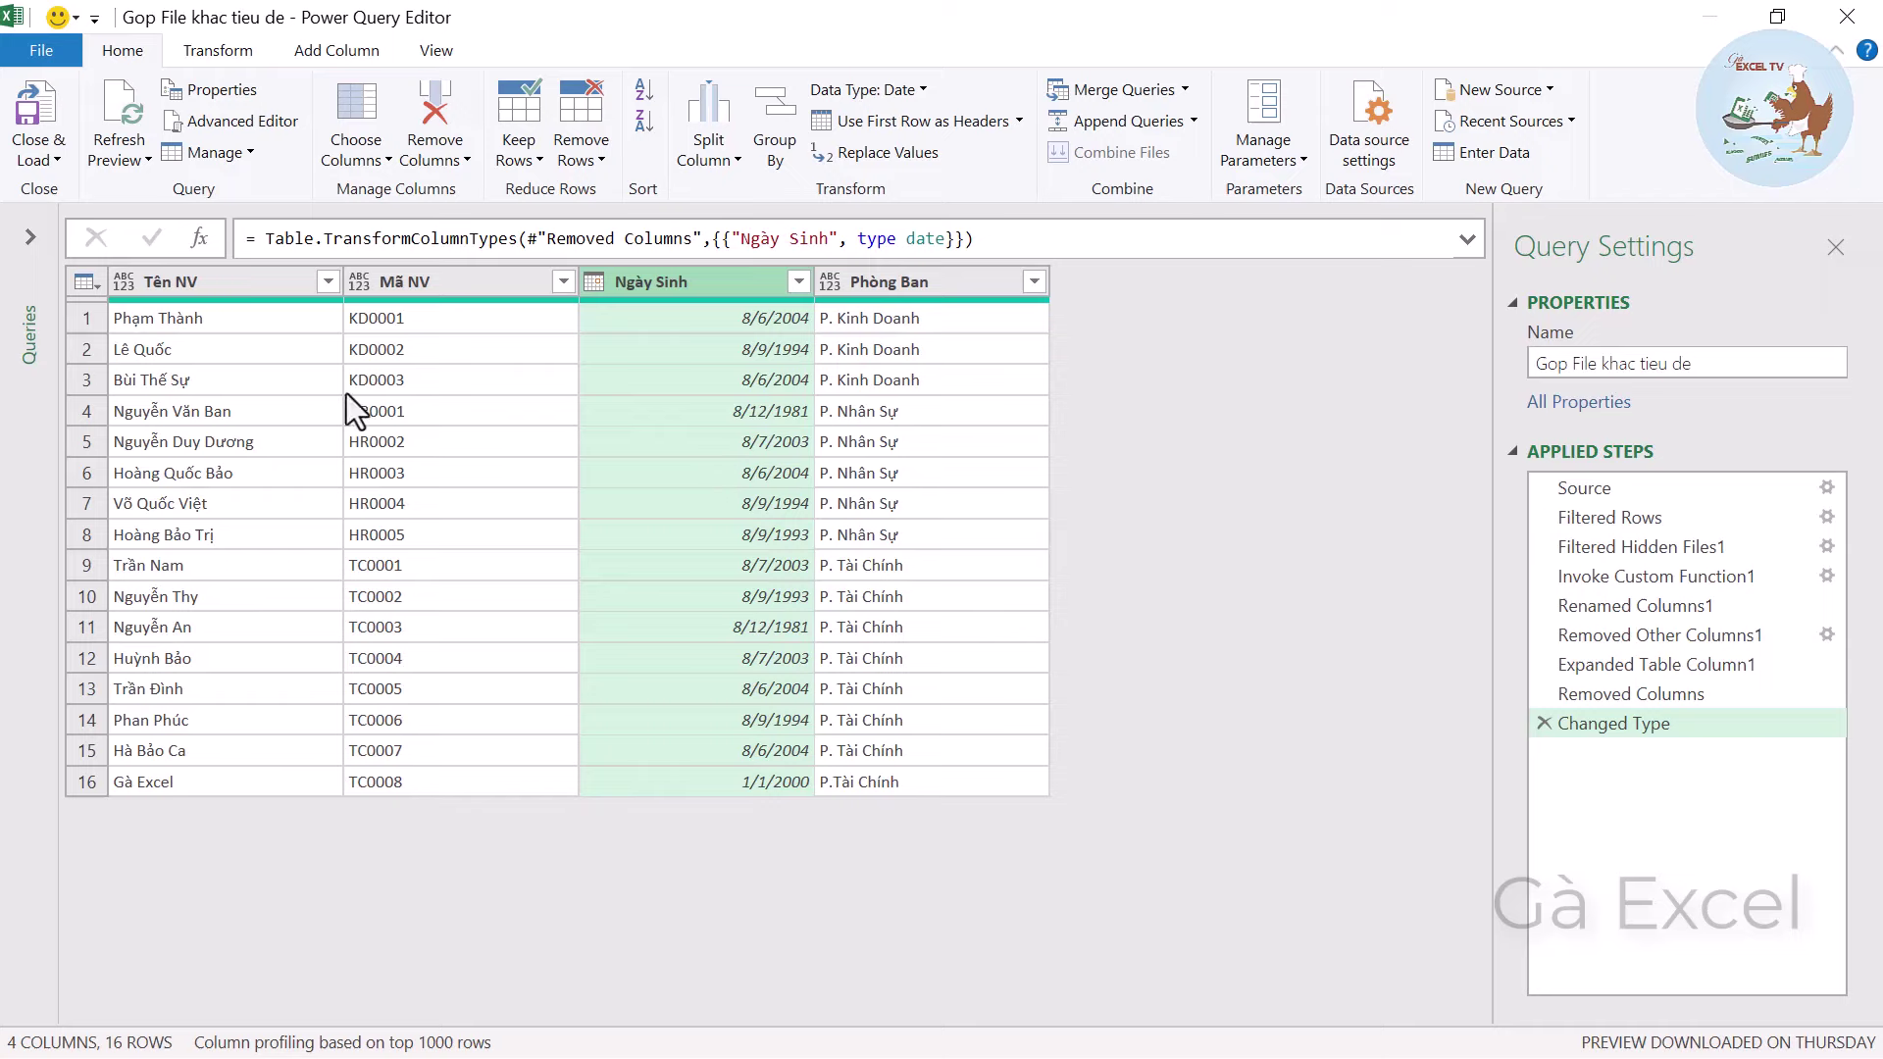
click(34, 103)
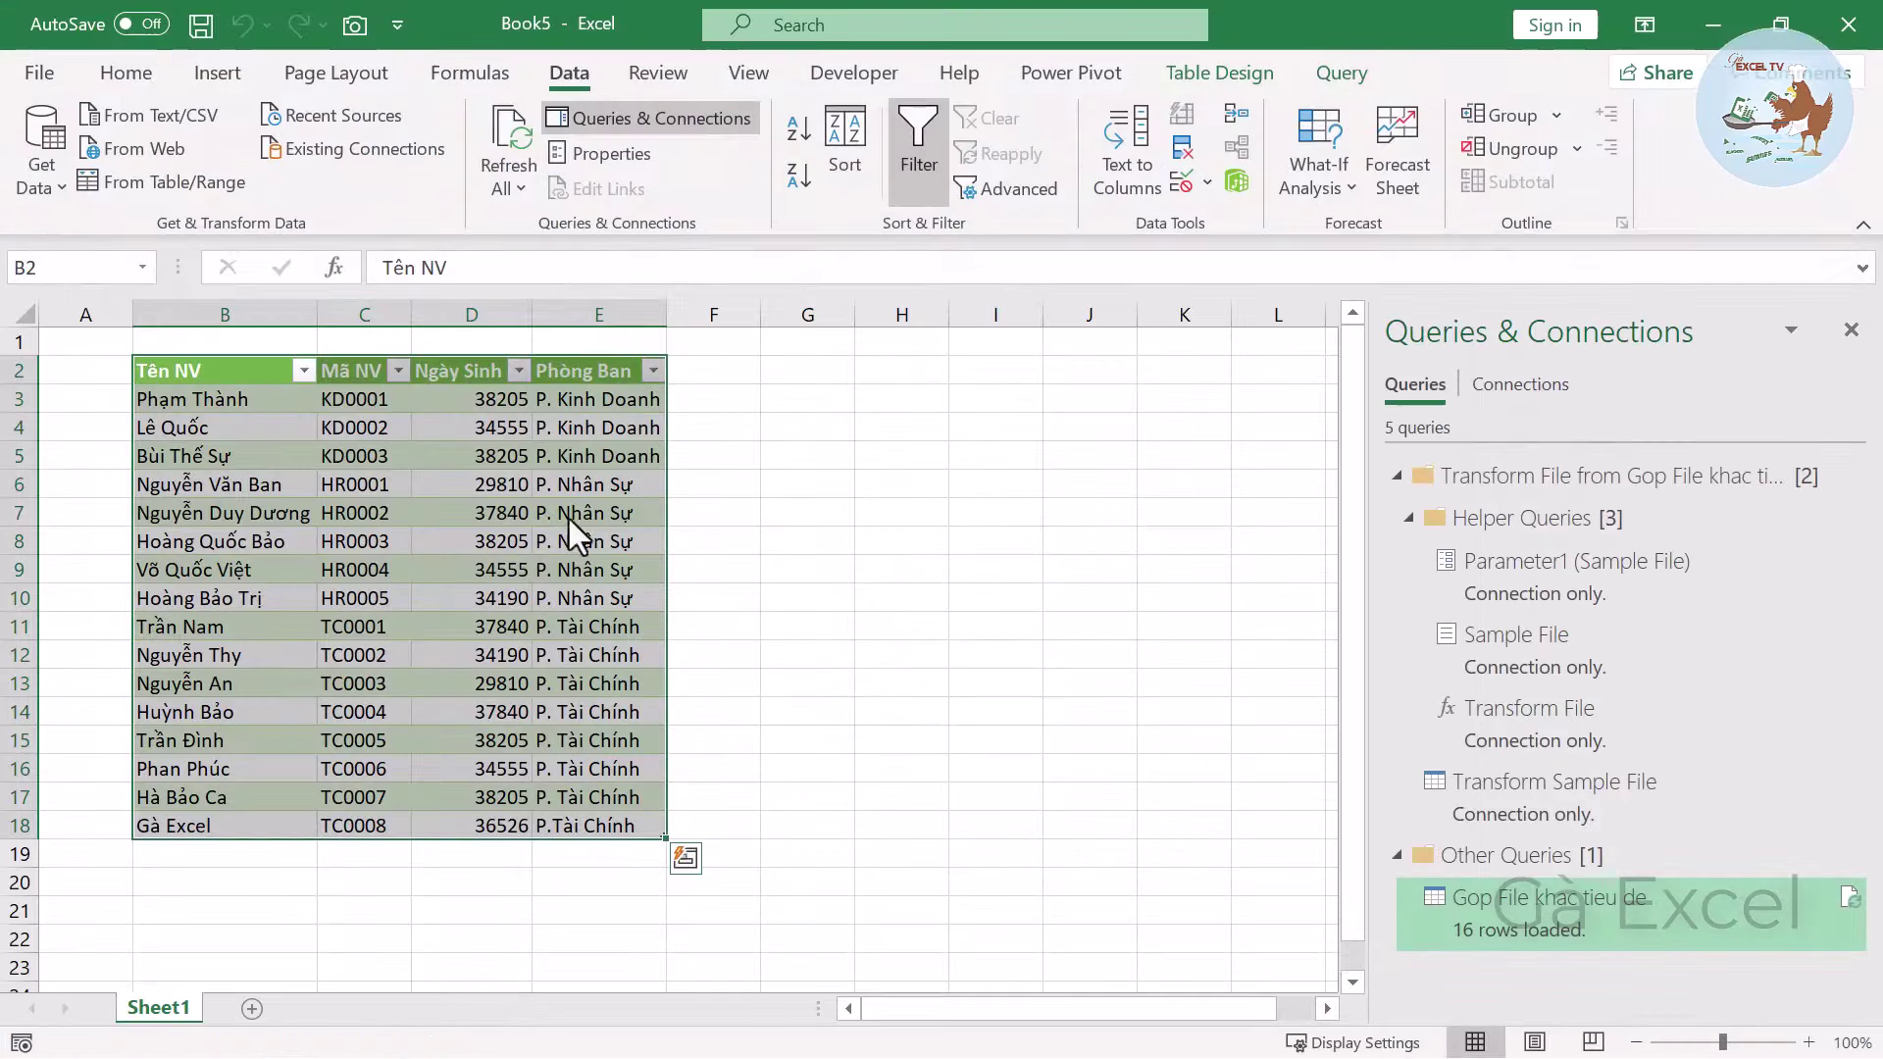
Confirm Ngày Sinh shows real dates like 8/9/1994, then switch to the department files folder.
click(491, 456)
click(489, 564)
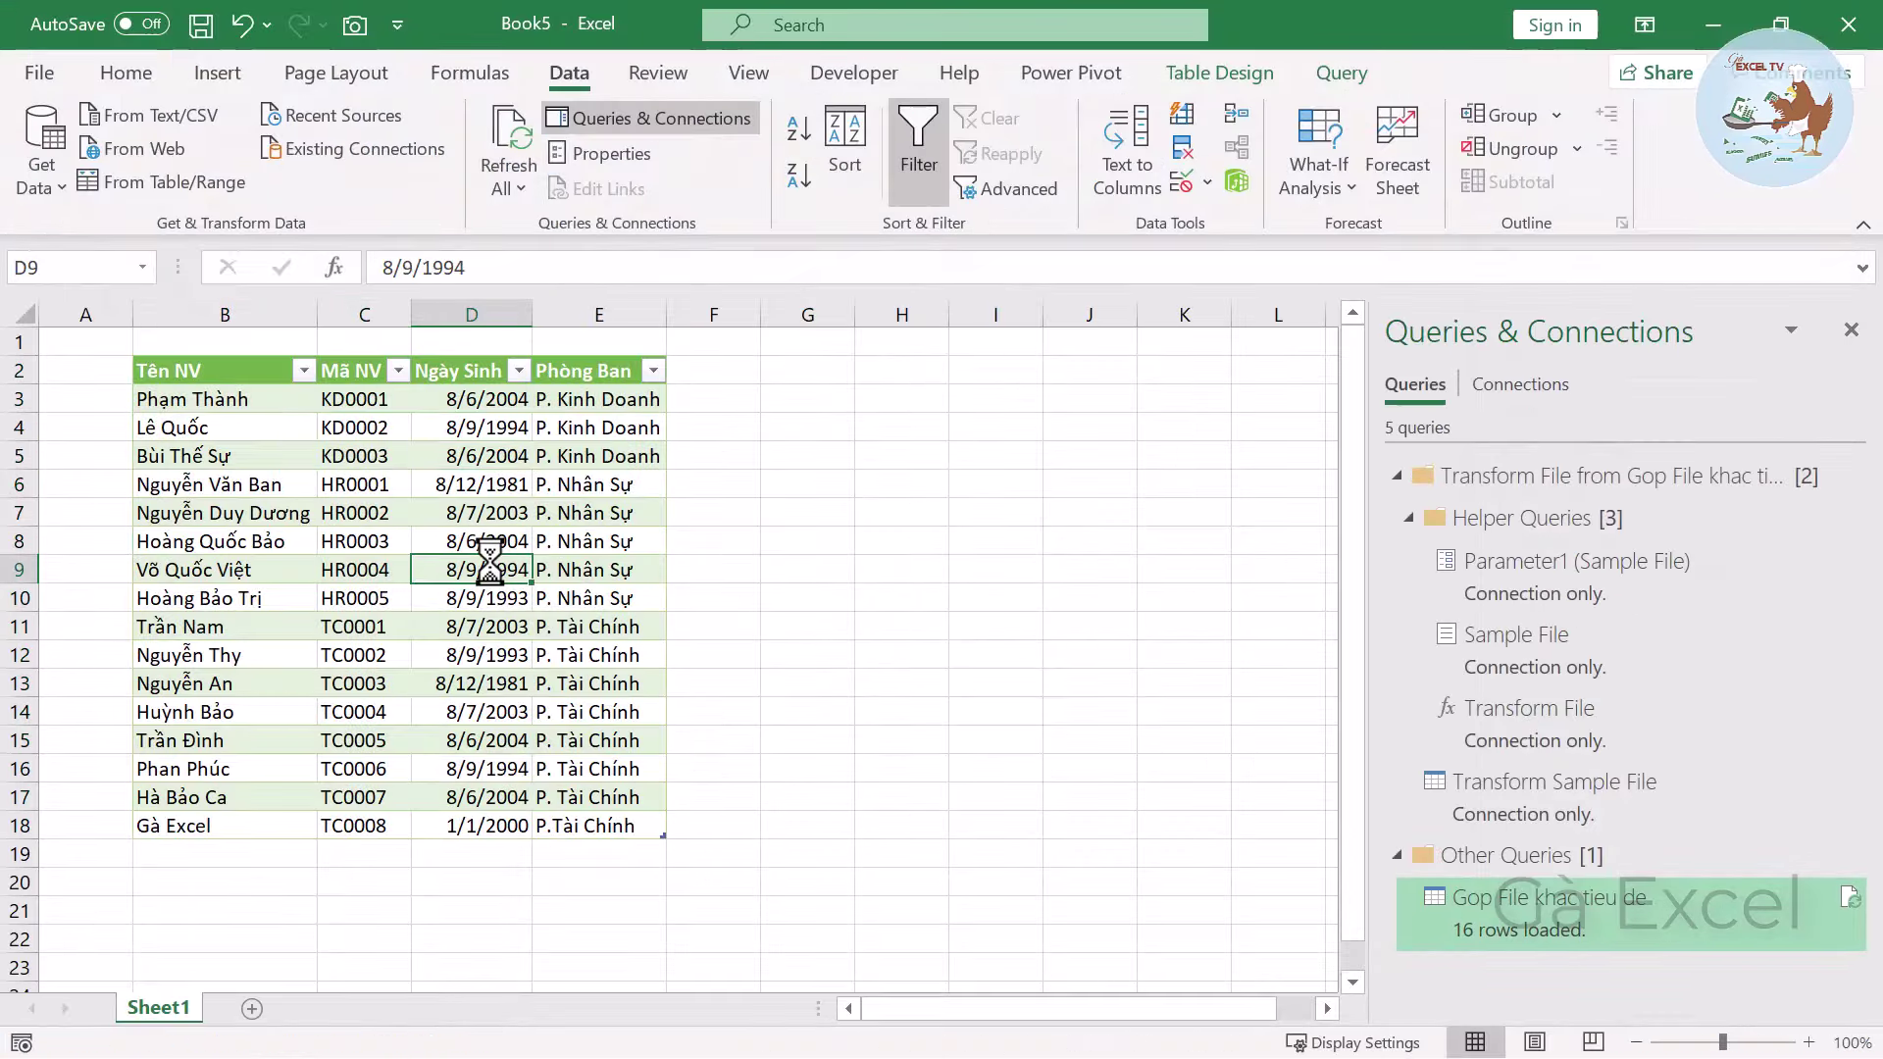
click(500, 600)
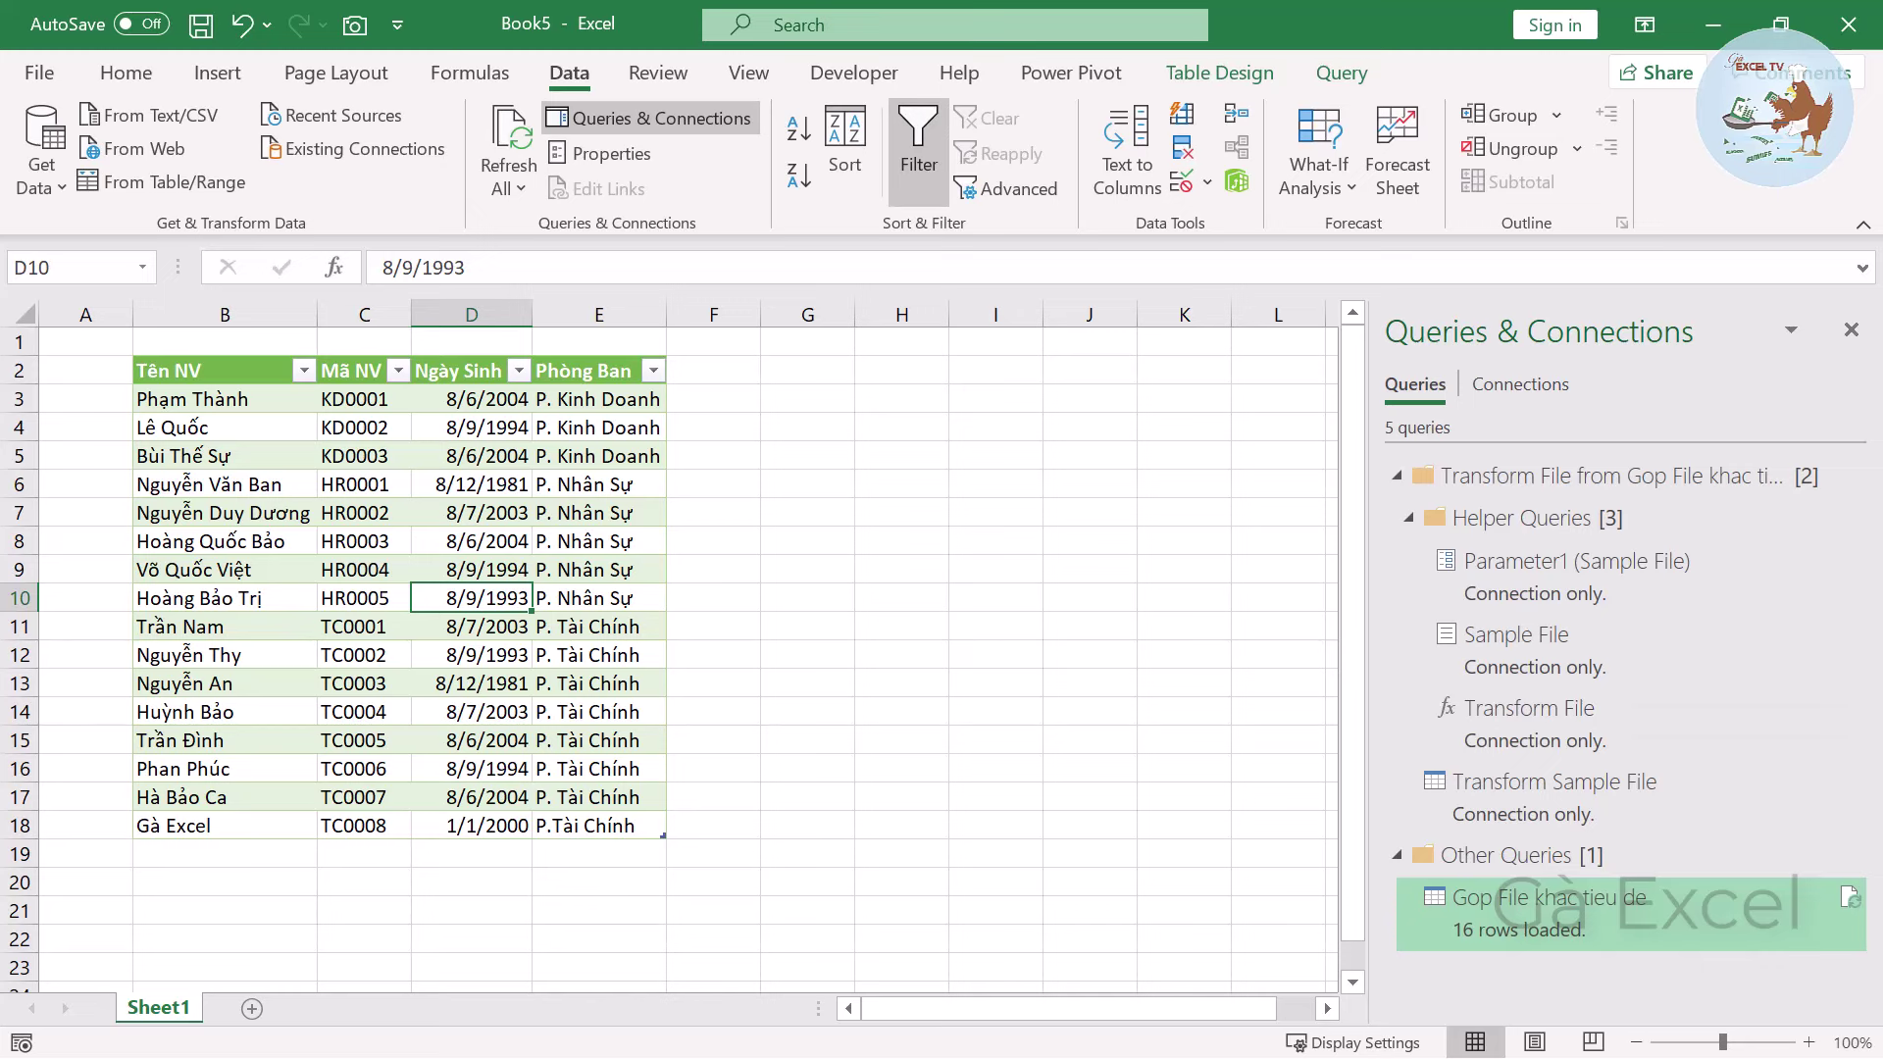
key(alt+Tab)
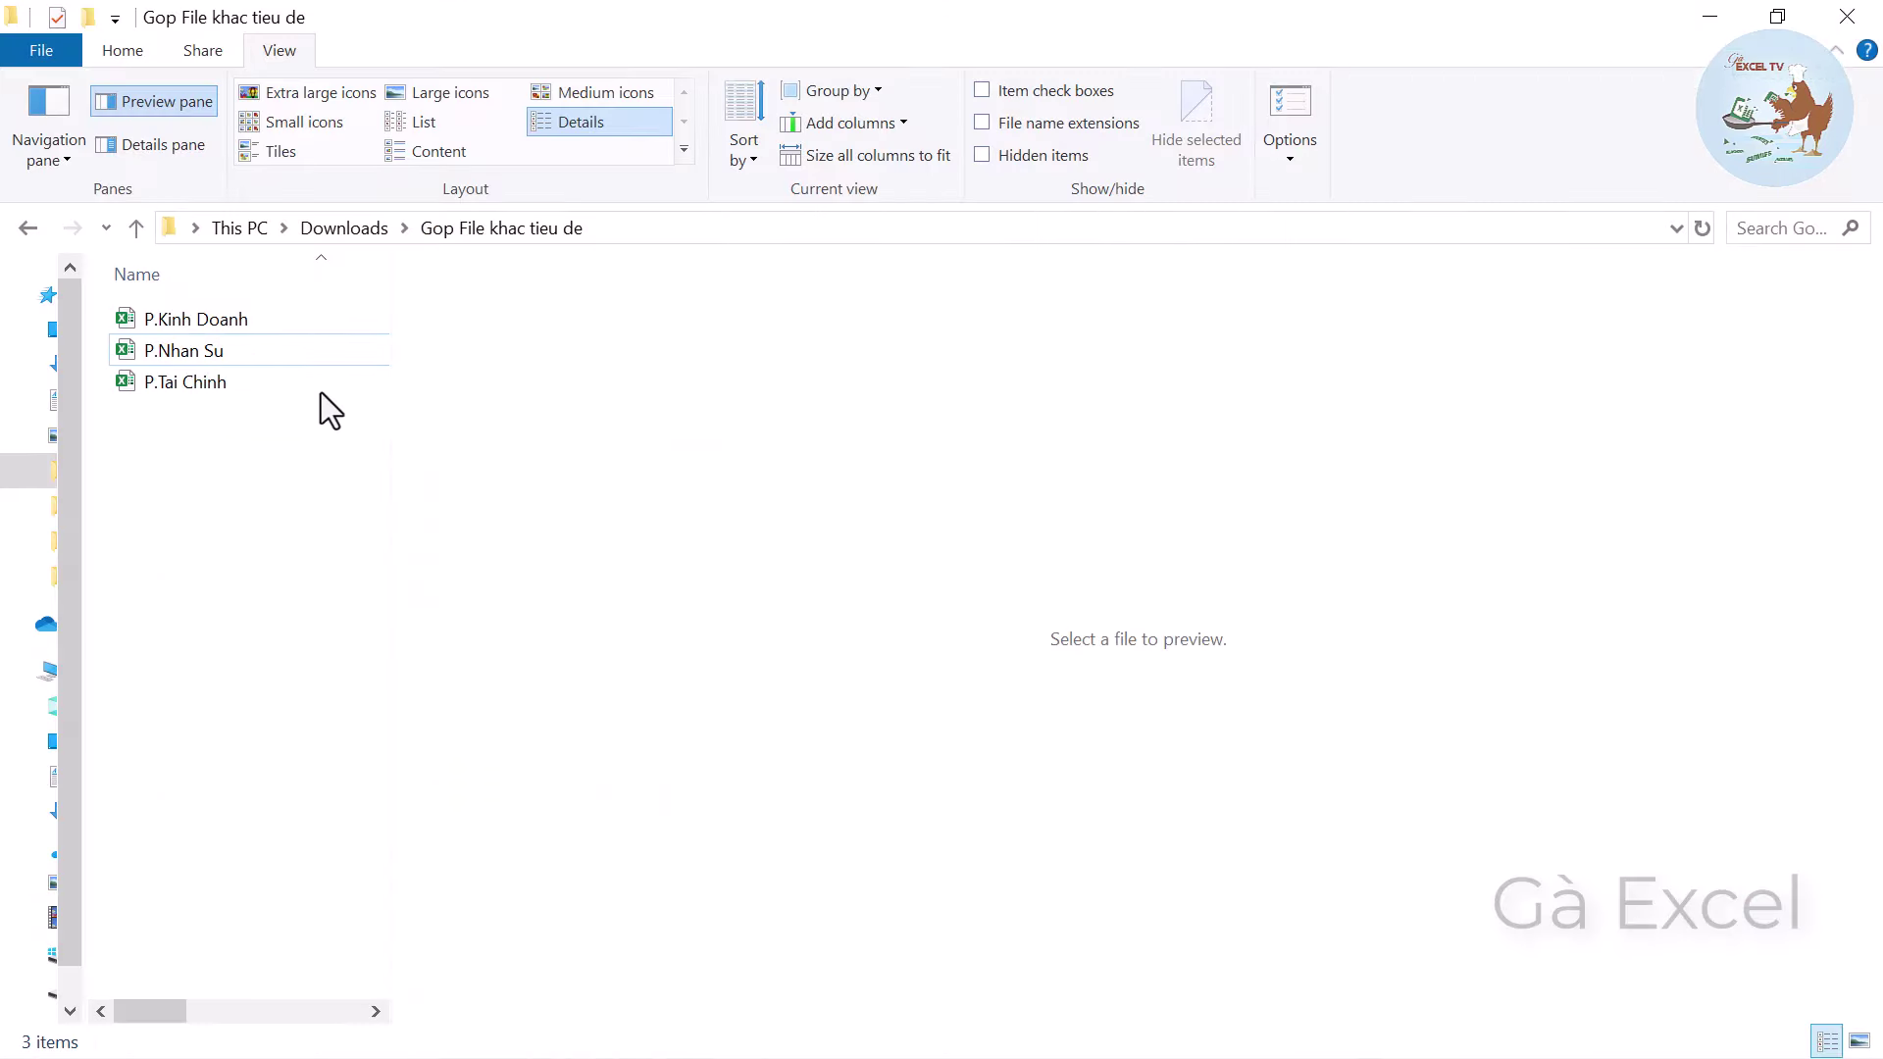
Duplicate the P.Tai Chinh workbook and rename the copy to P.Hanh Chinh.
click(221, 387)
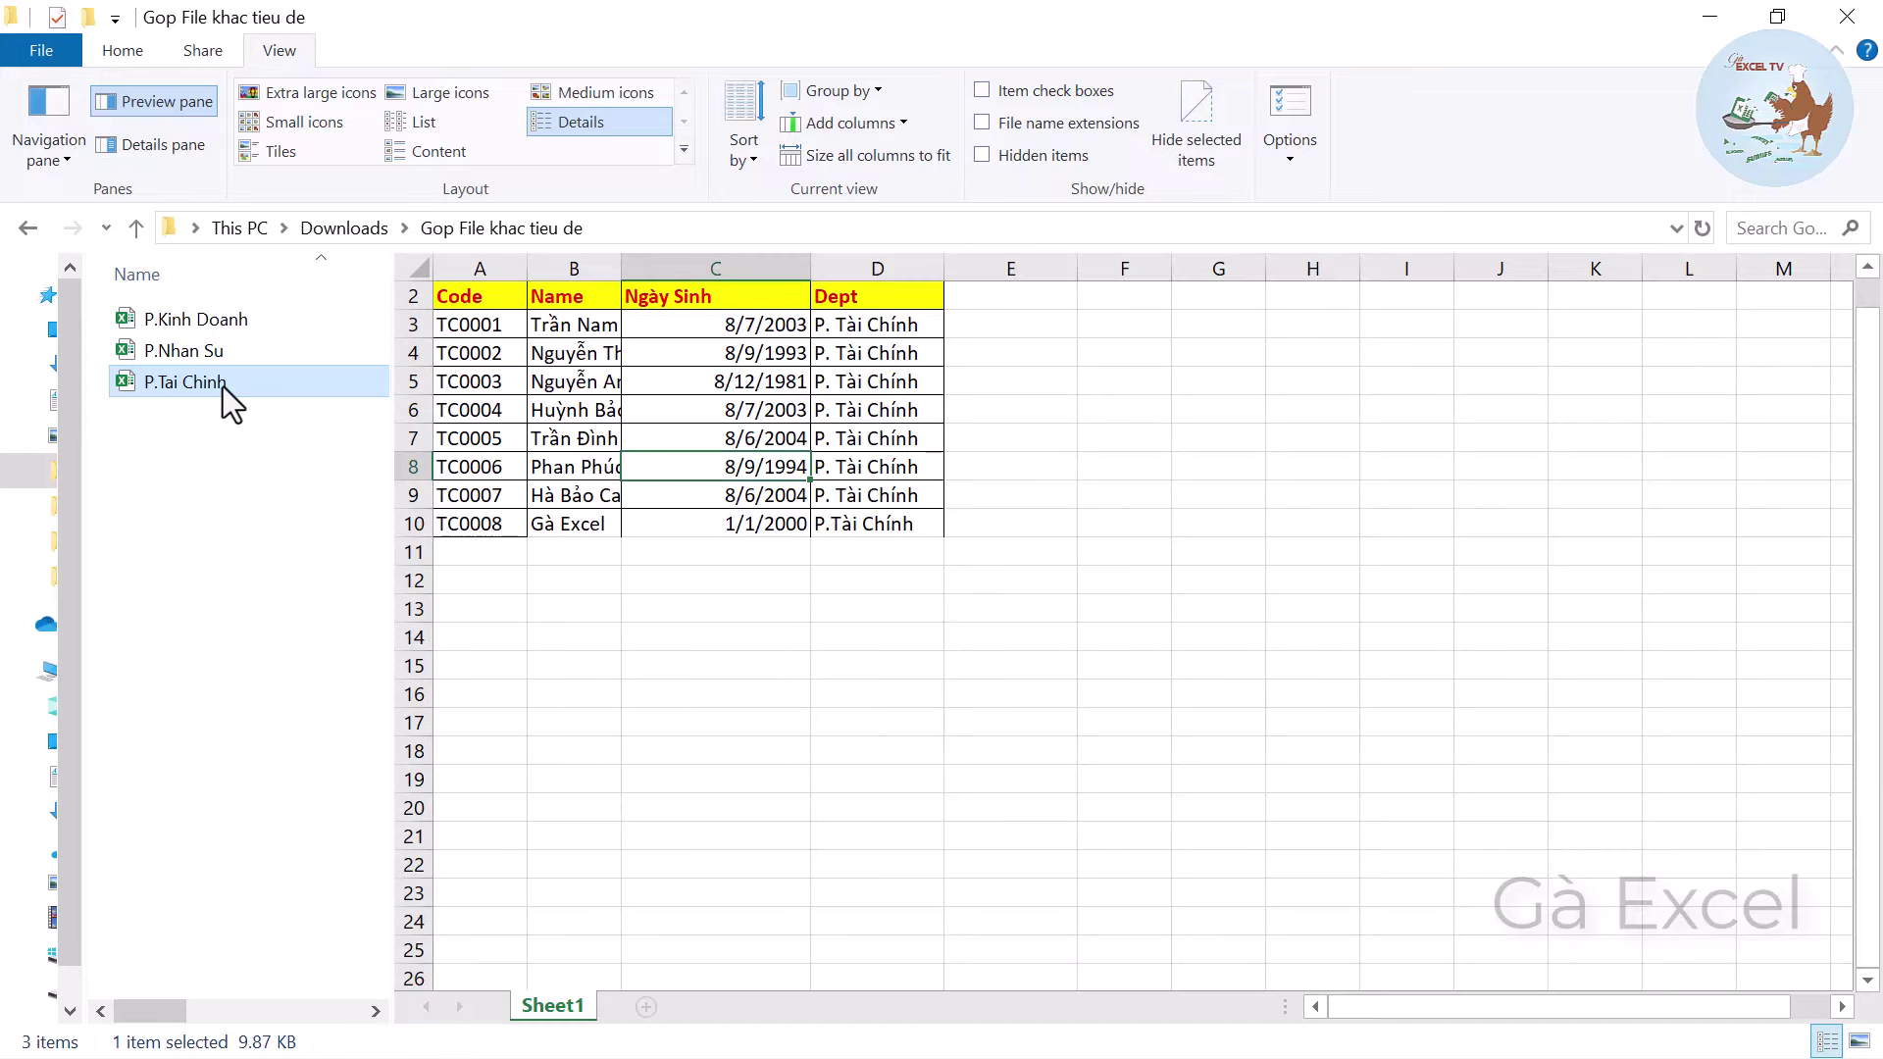
key(ctrl+c)
key(ctrl+v)
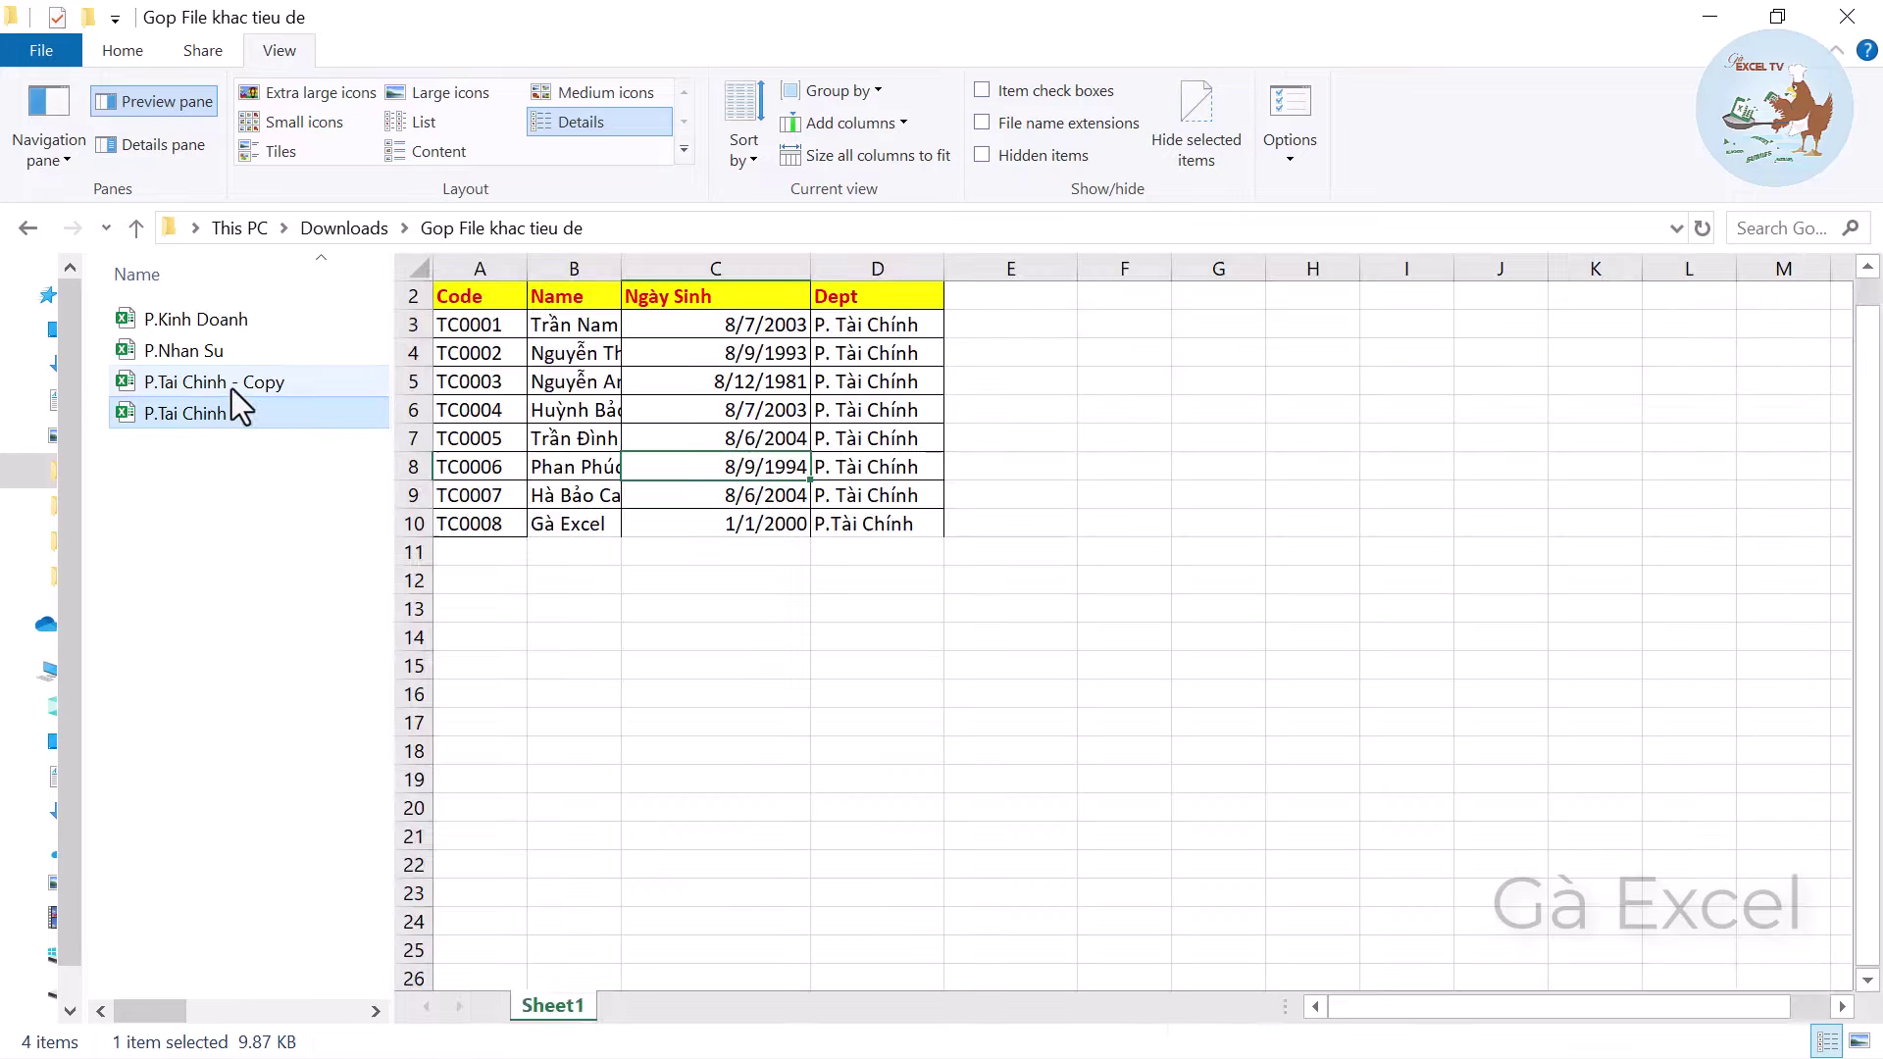
click(233, 384)
key(F2)
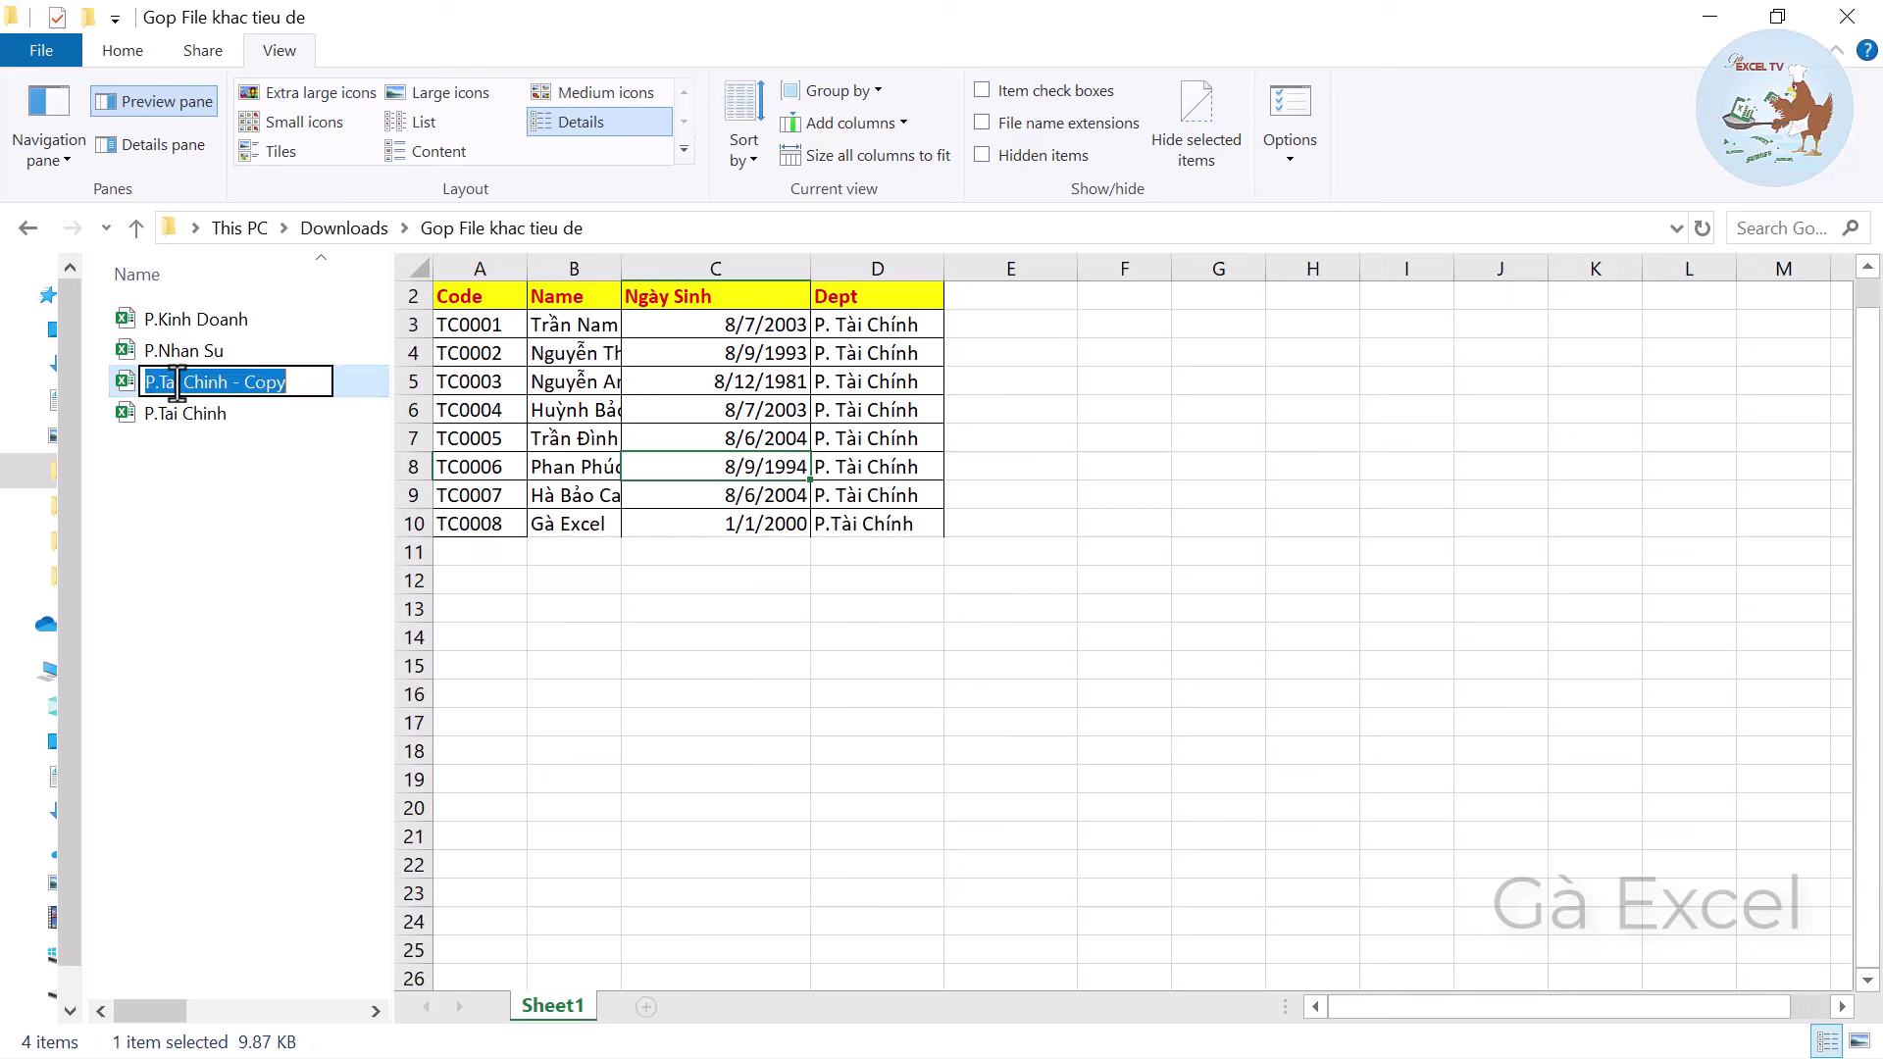
drag(167, 383, 458, 382)
key(BackSpace)
key(BackSpace)
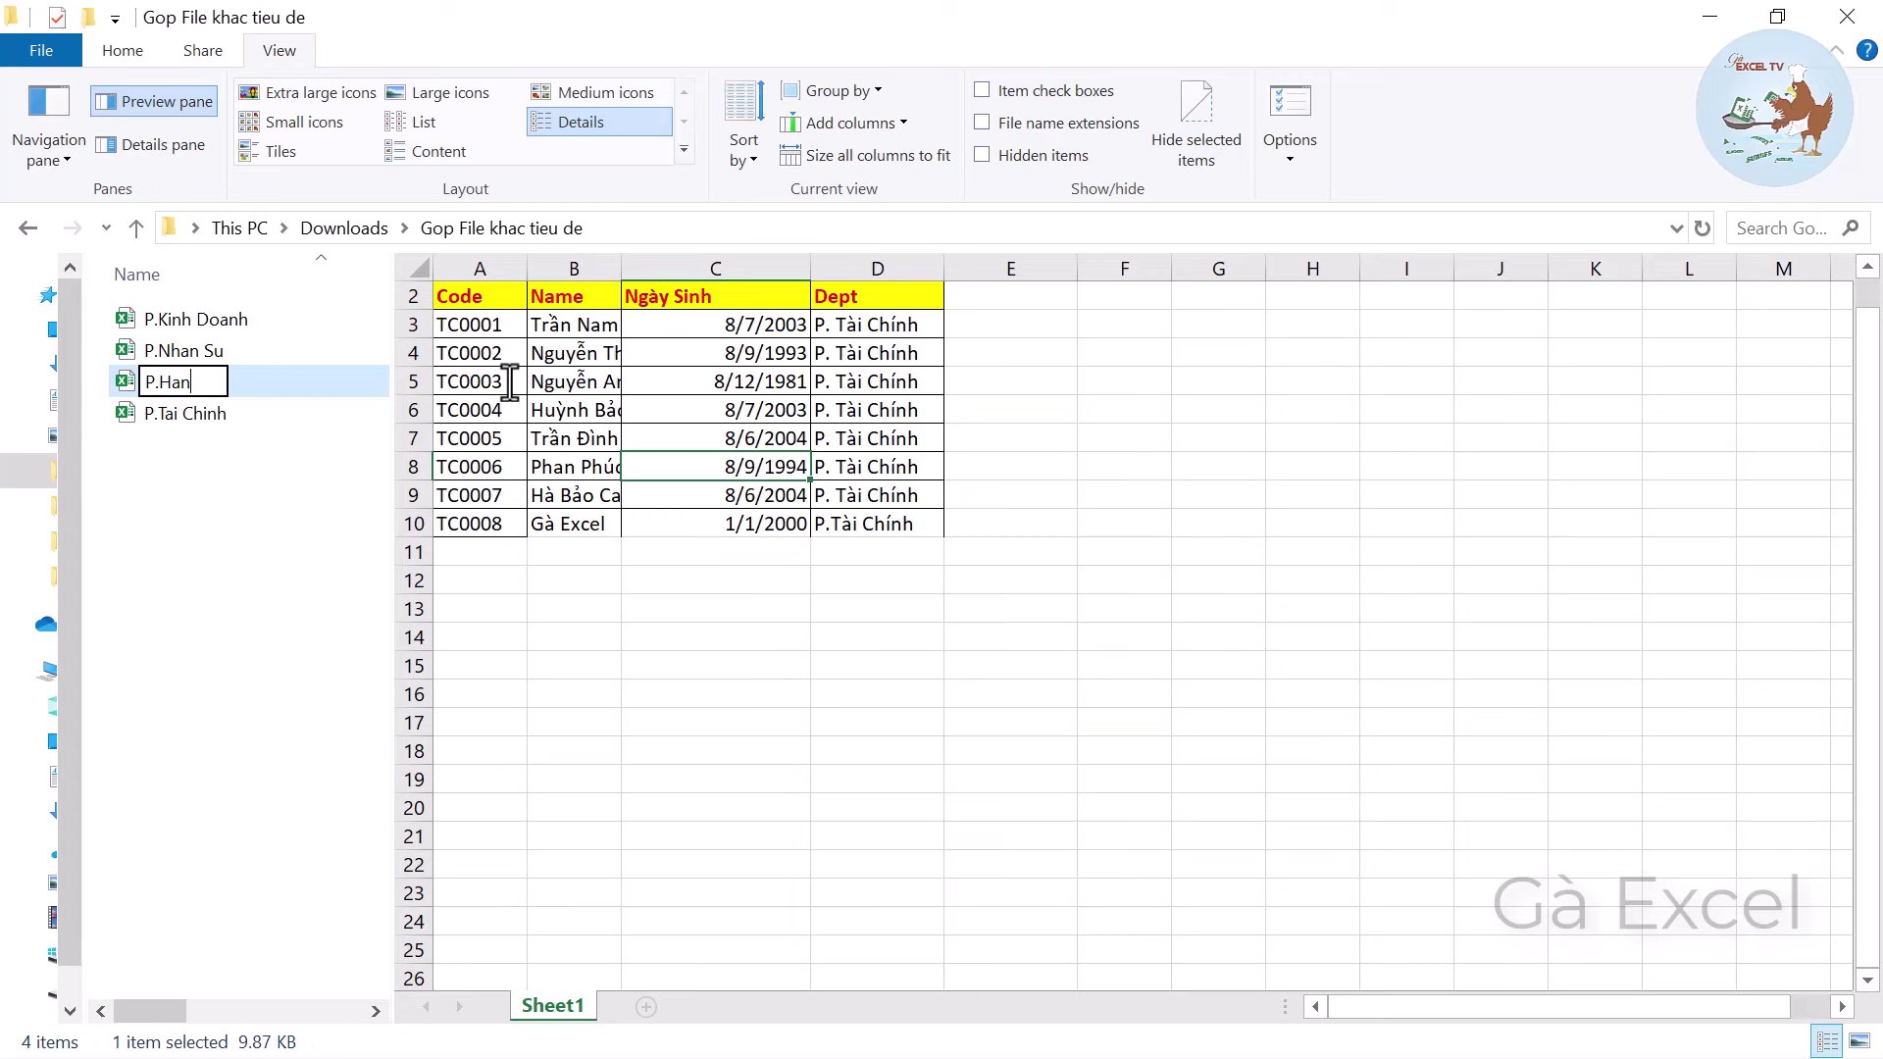
key(Return)
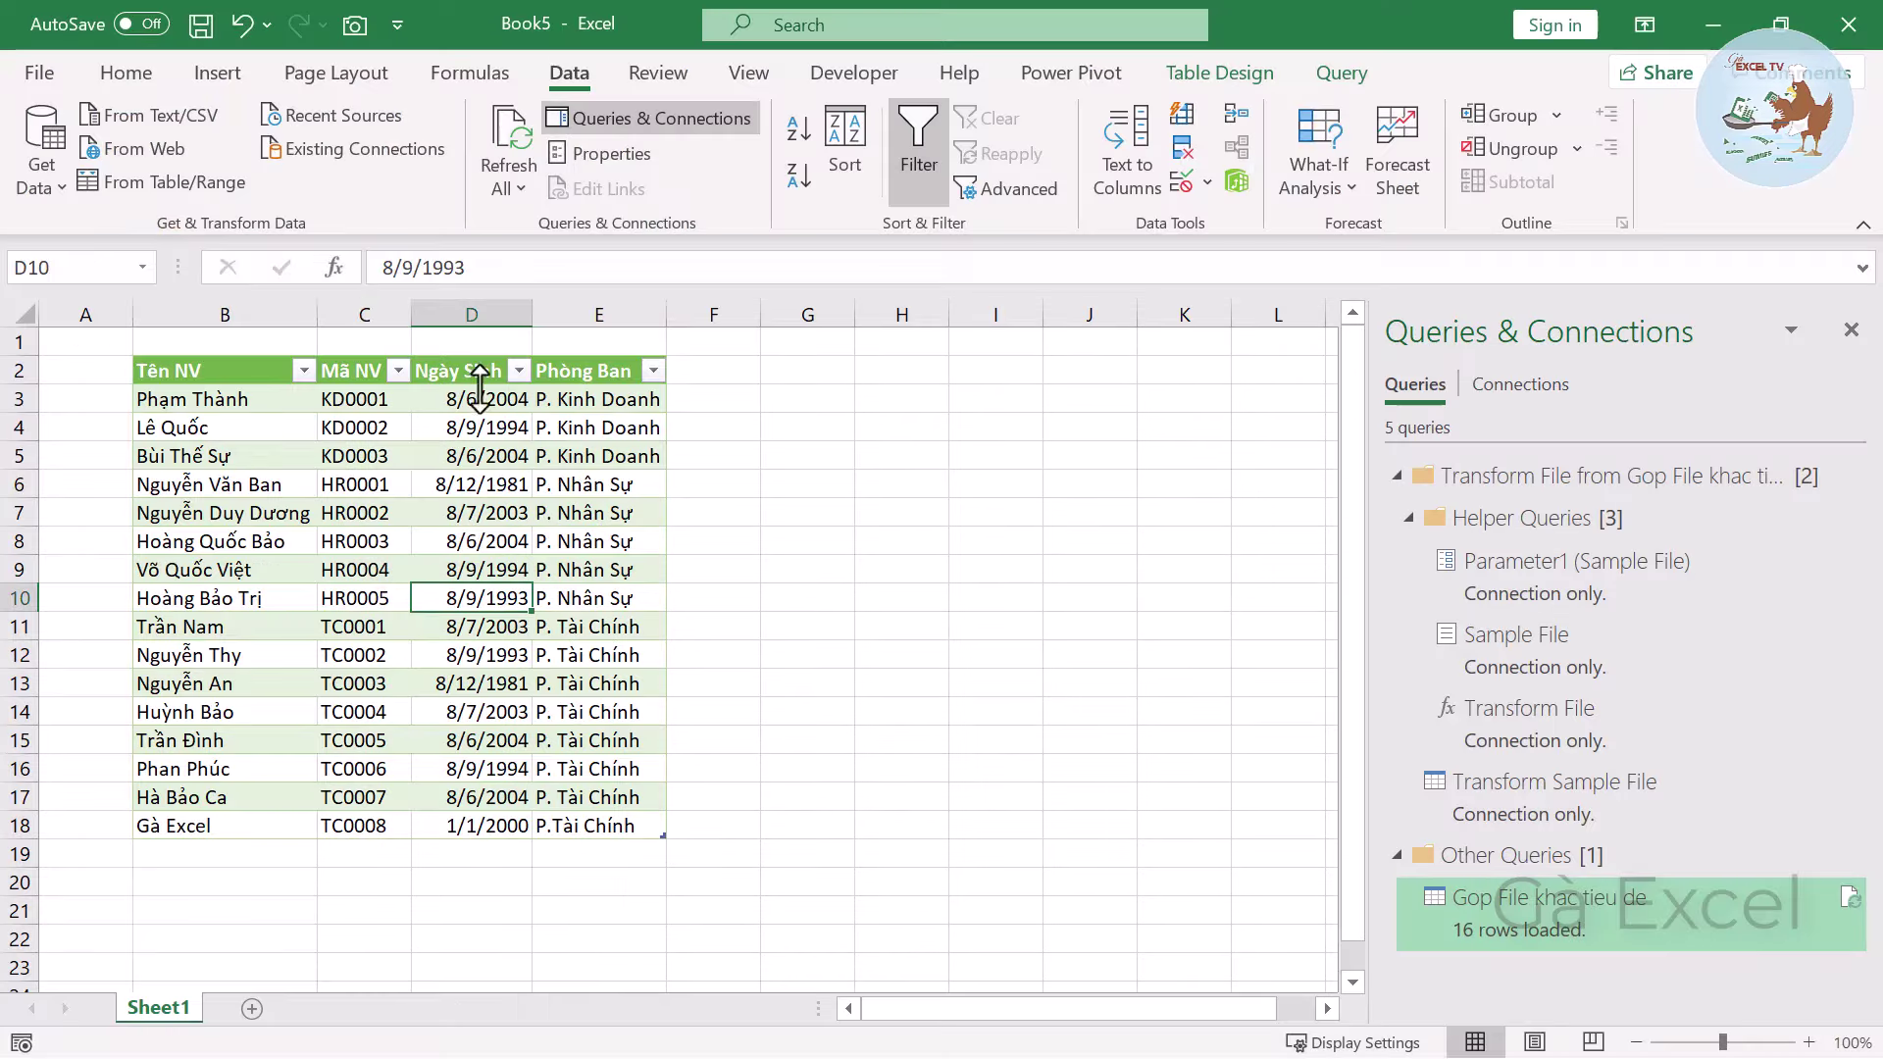
Change D3 to P. Hành Chính and fill it down the Dept column through D10.
click(599, 512)
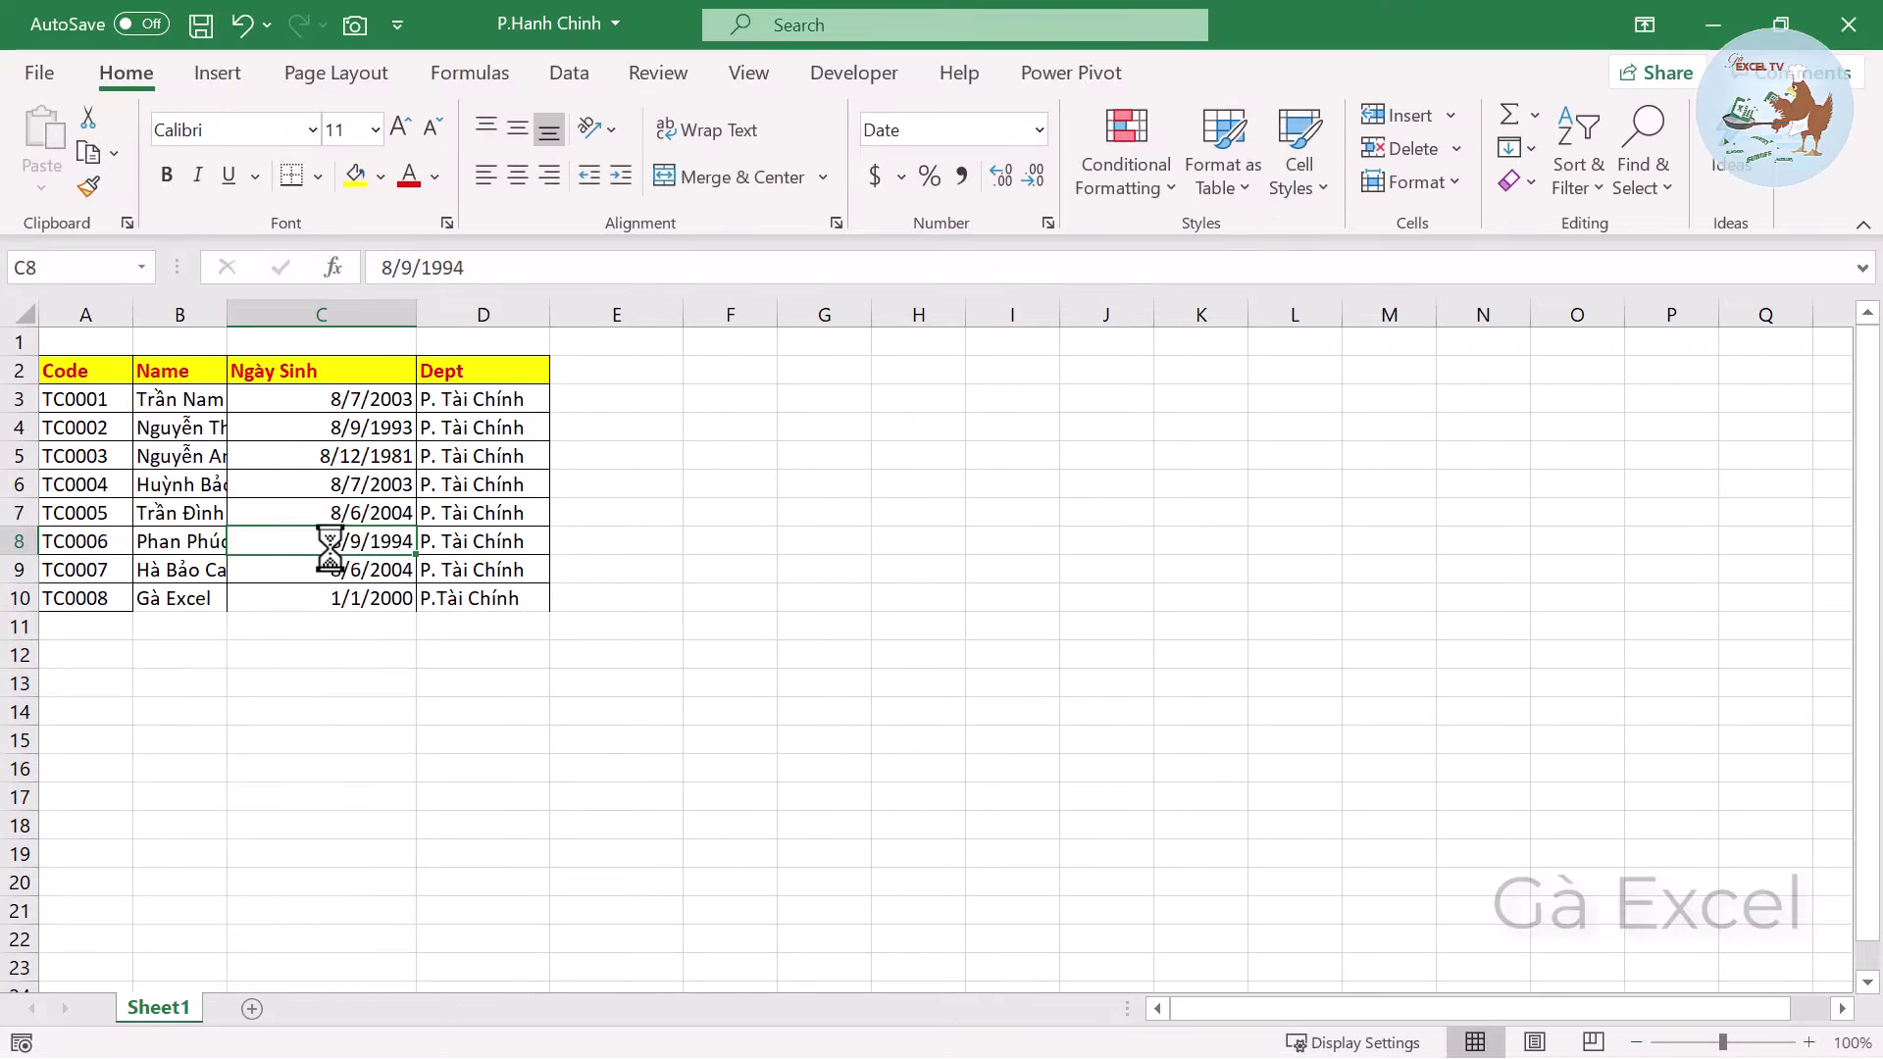
click(461, 372)
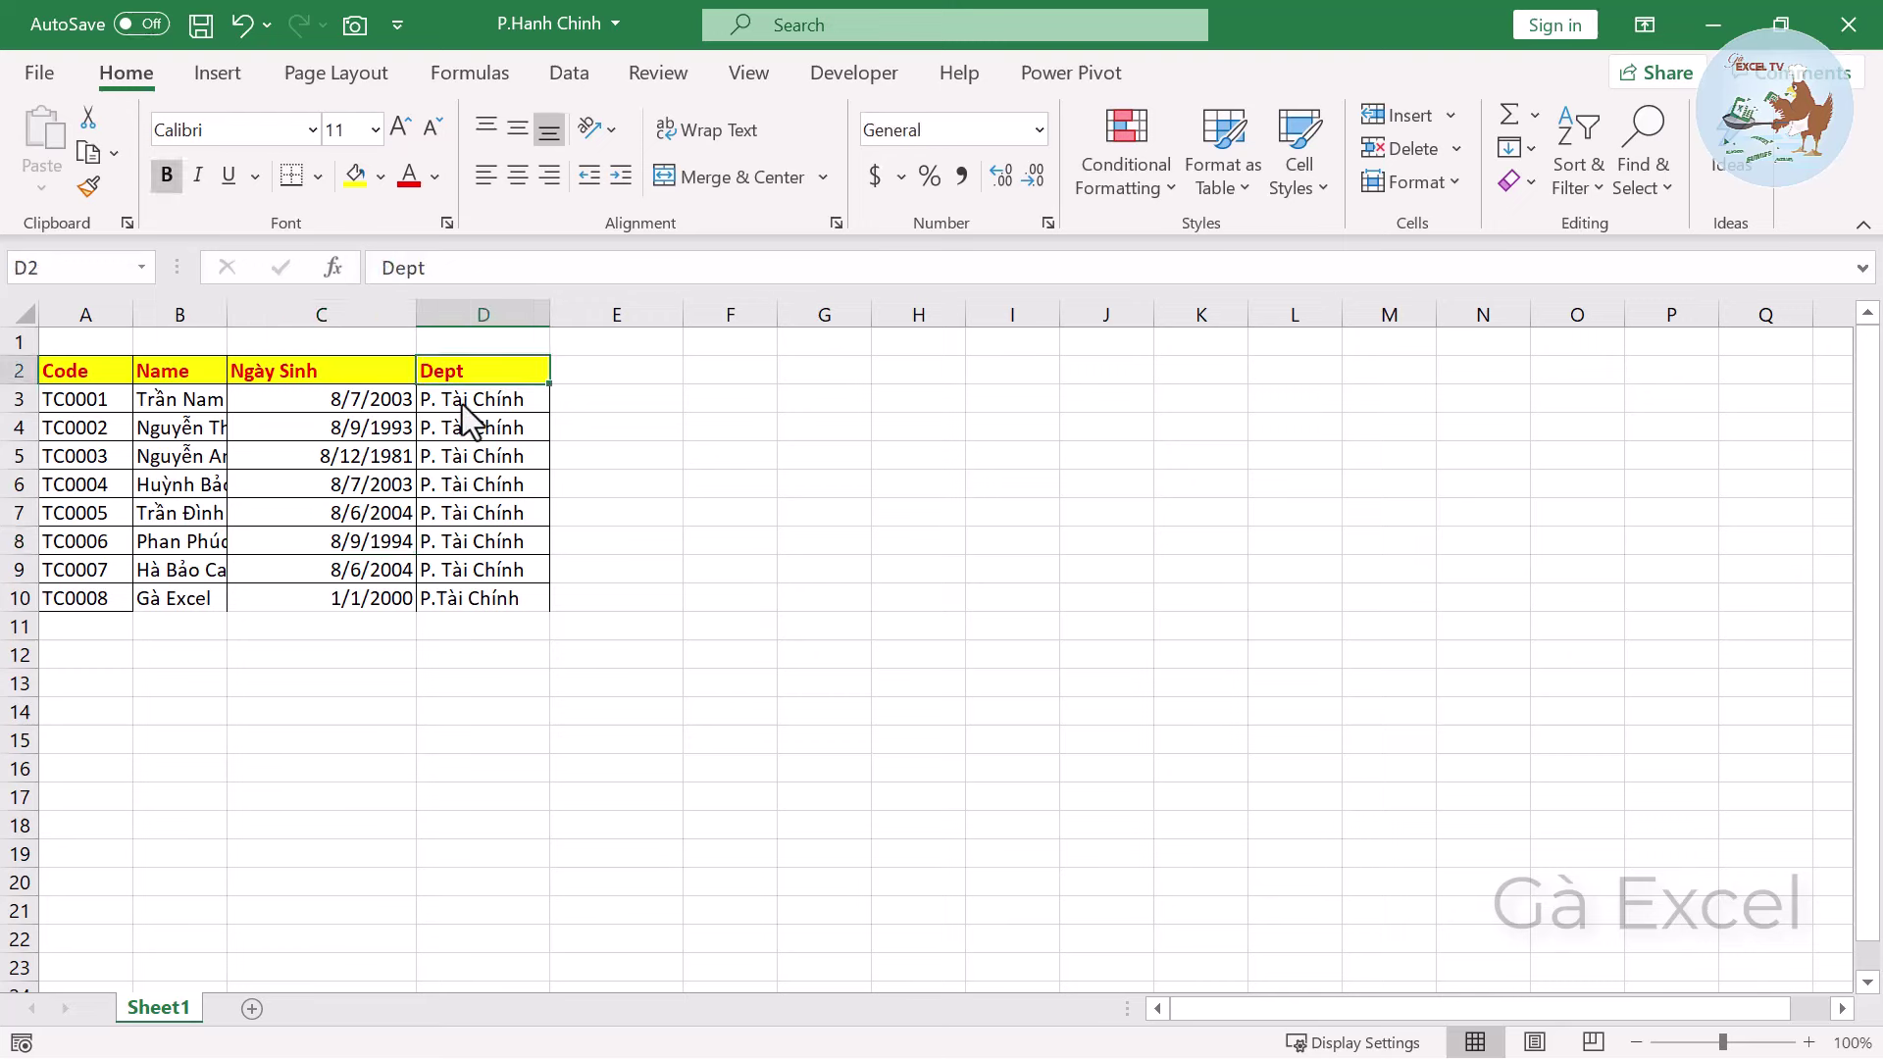
click(458, 400)
double_click(458, 400)
drag(441, 400, 840, 437)
text(T)
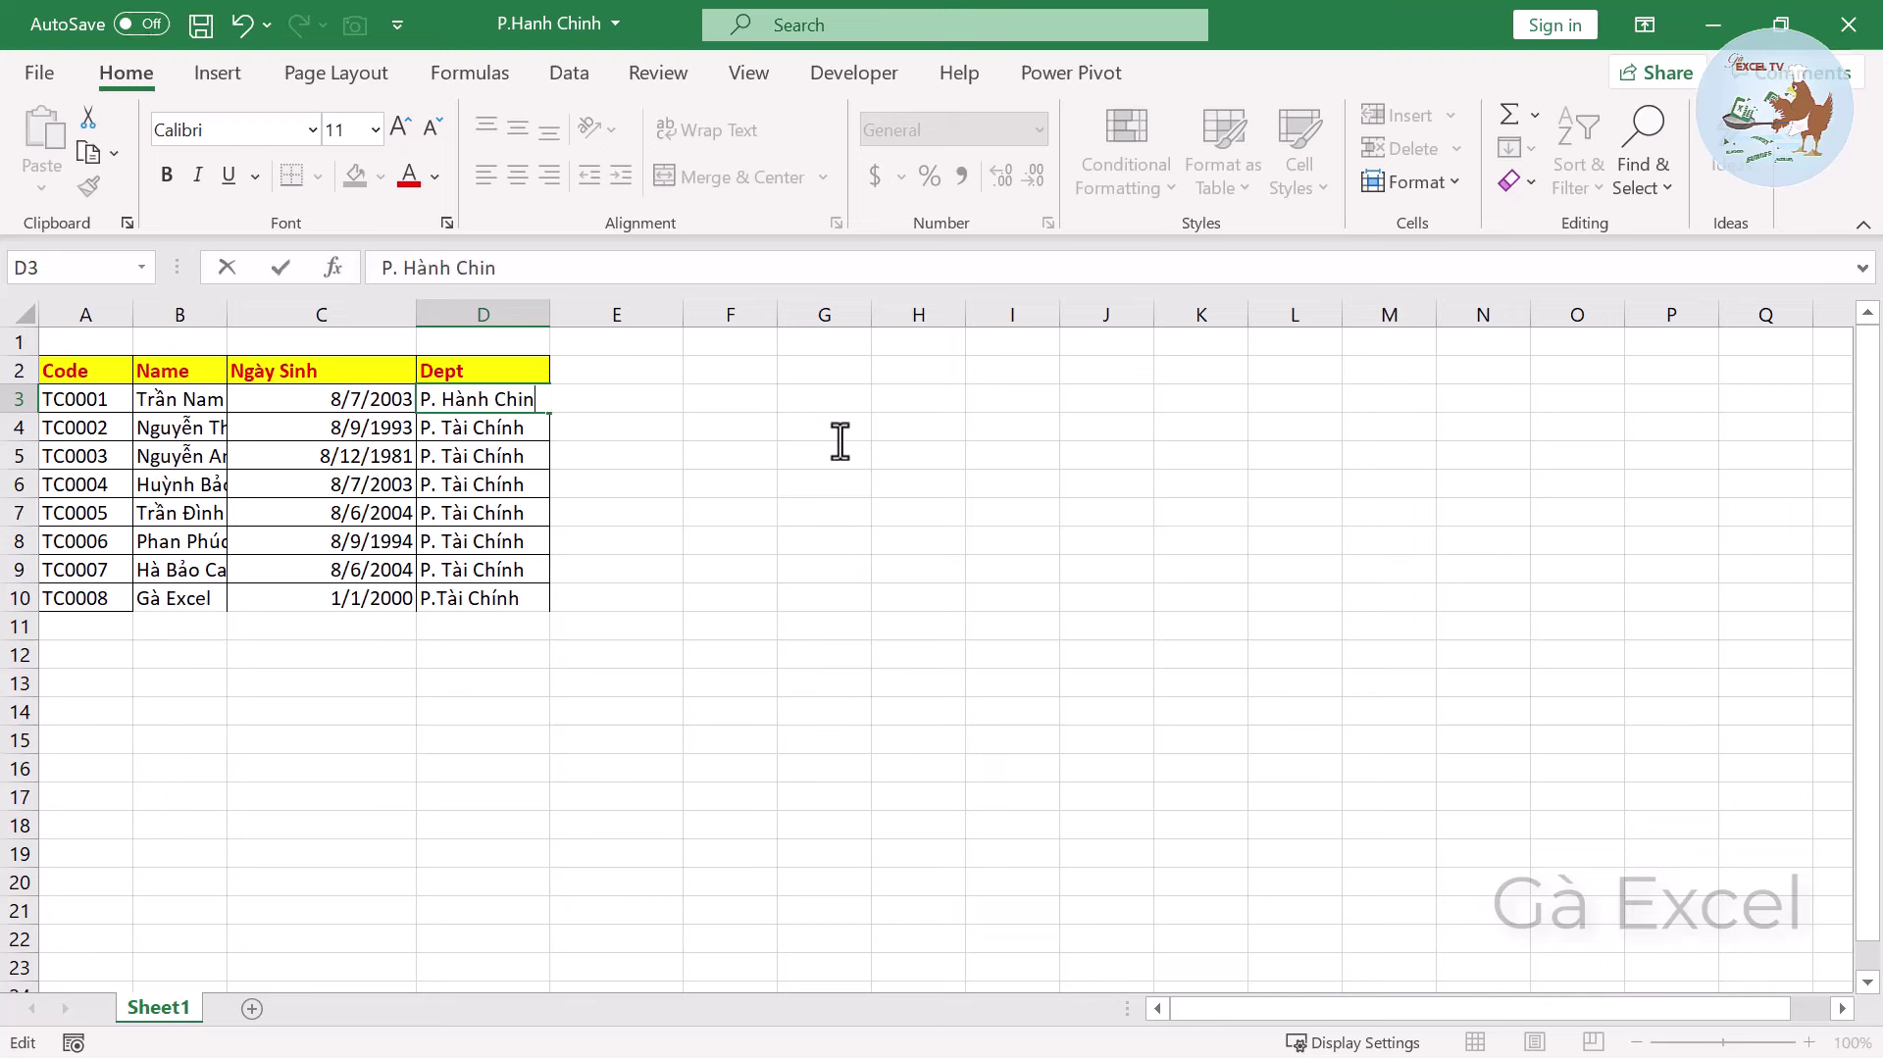
text(hs)
key(Return)
key(Up)
key(ctrl+shift+Down)
key(ctrl+d)
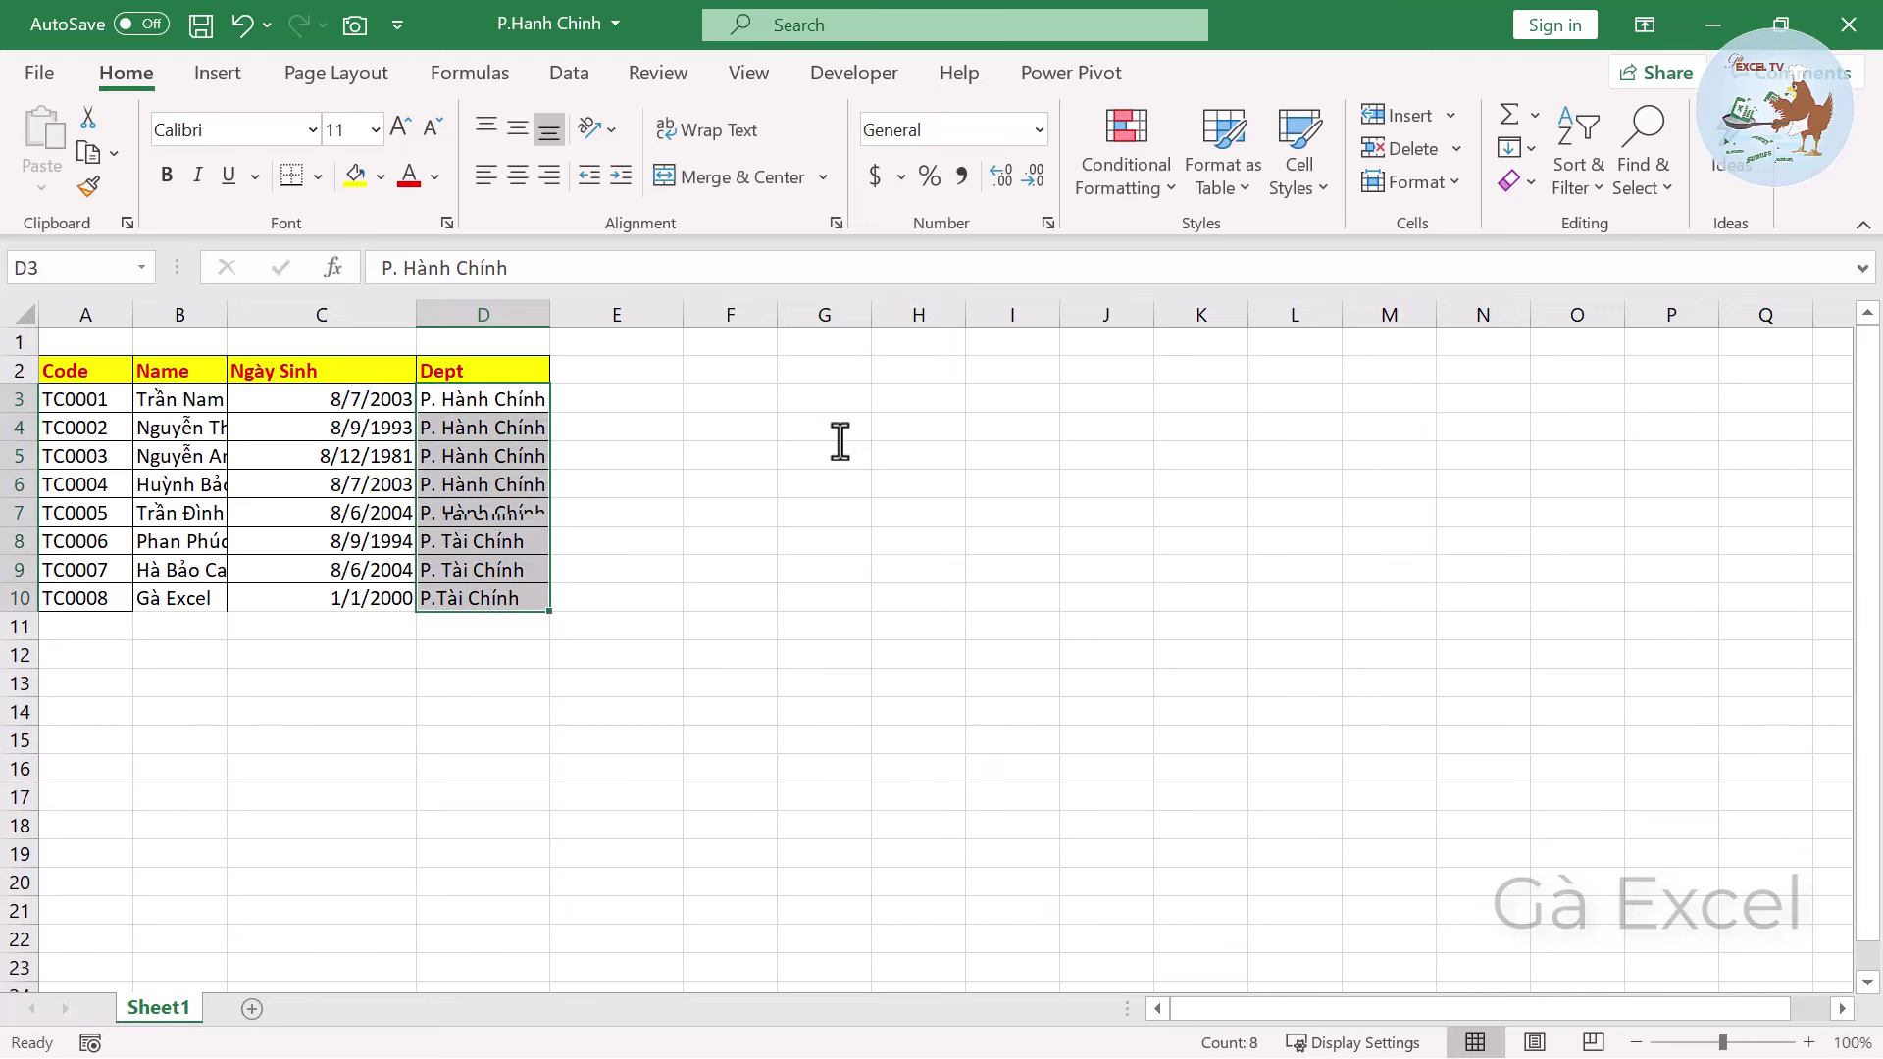
key(ctrl+Left)
Change the first code in A3 from TC to HC, giving HC0001.
key(Right)
key(Left)
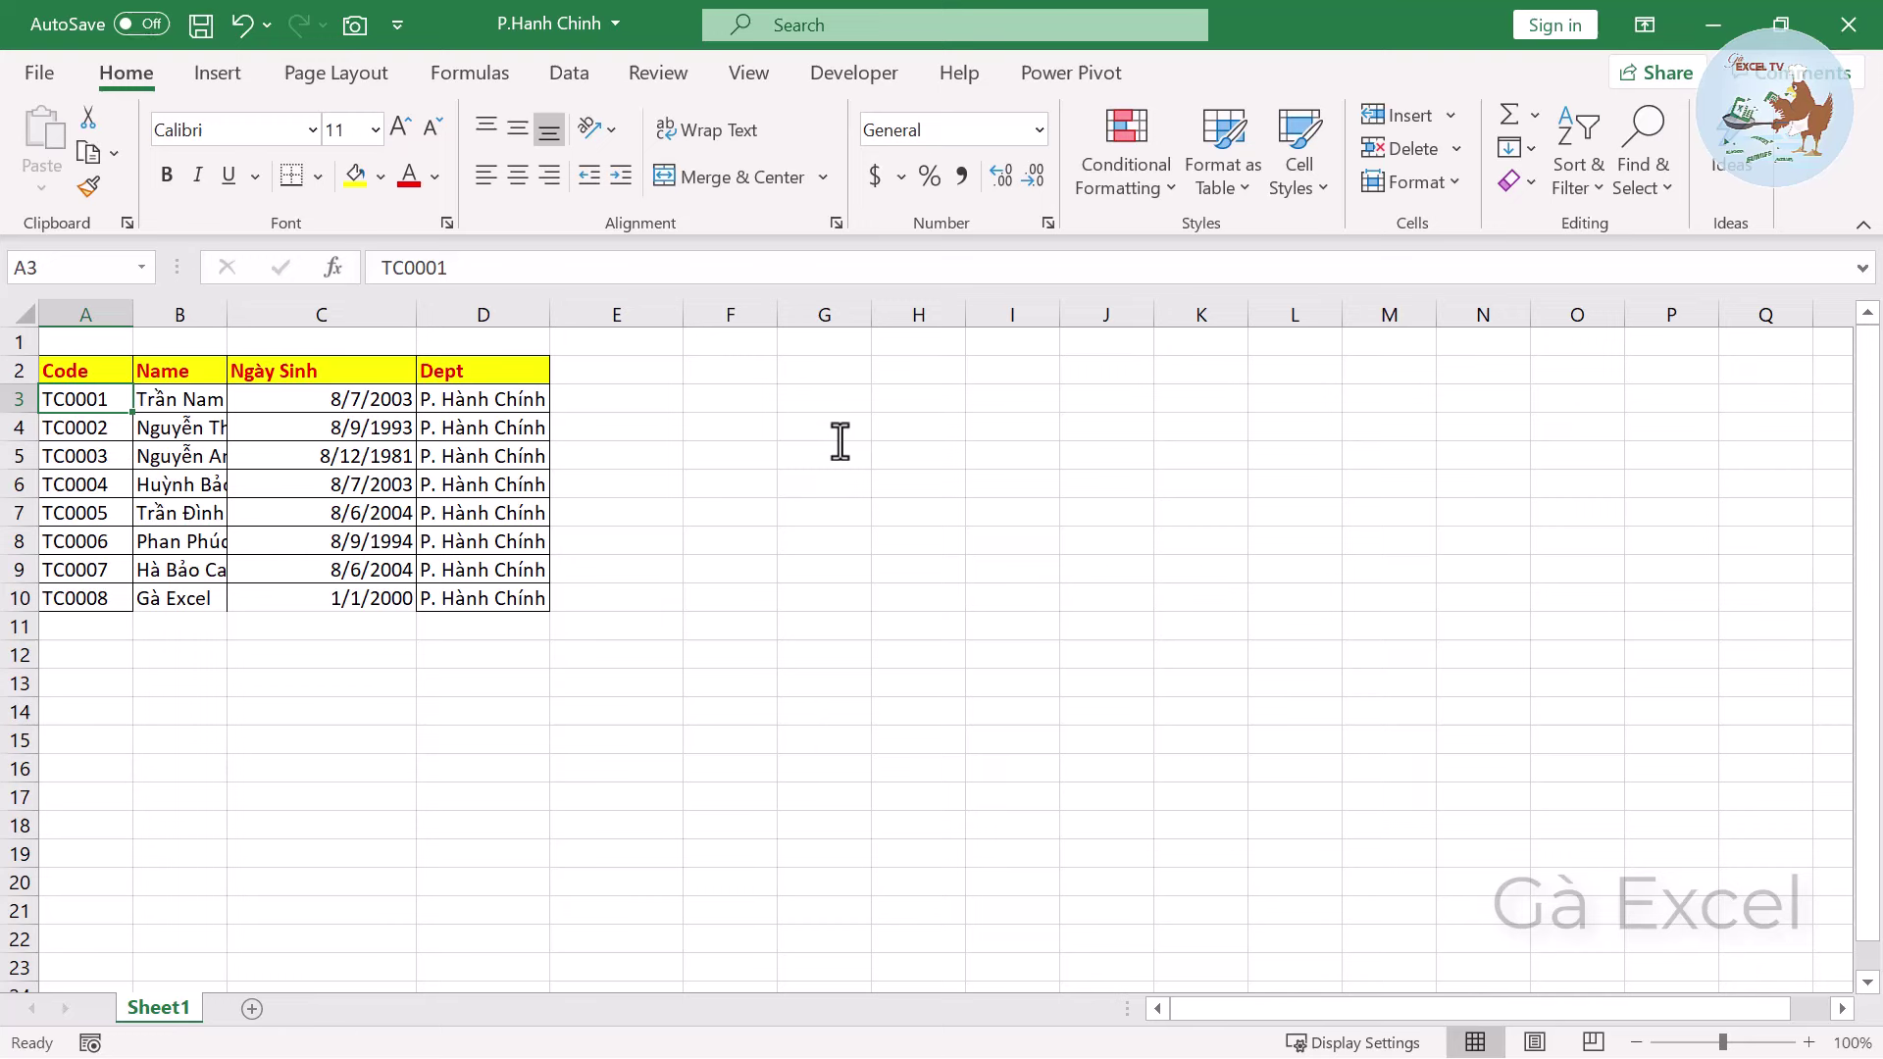
key(F2)
key(Home)
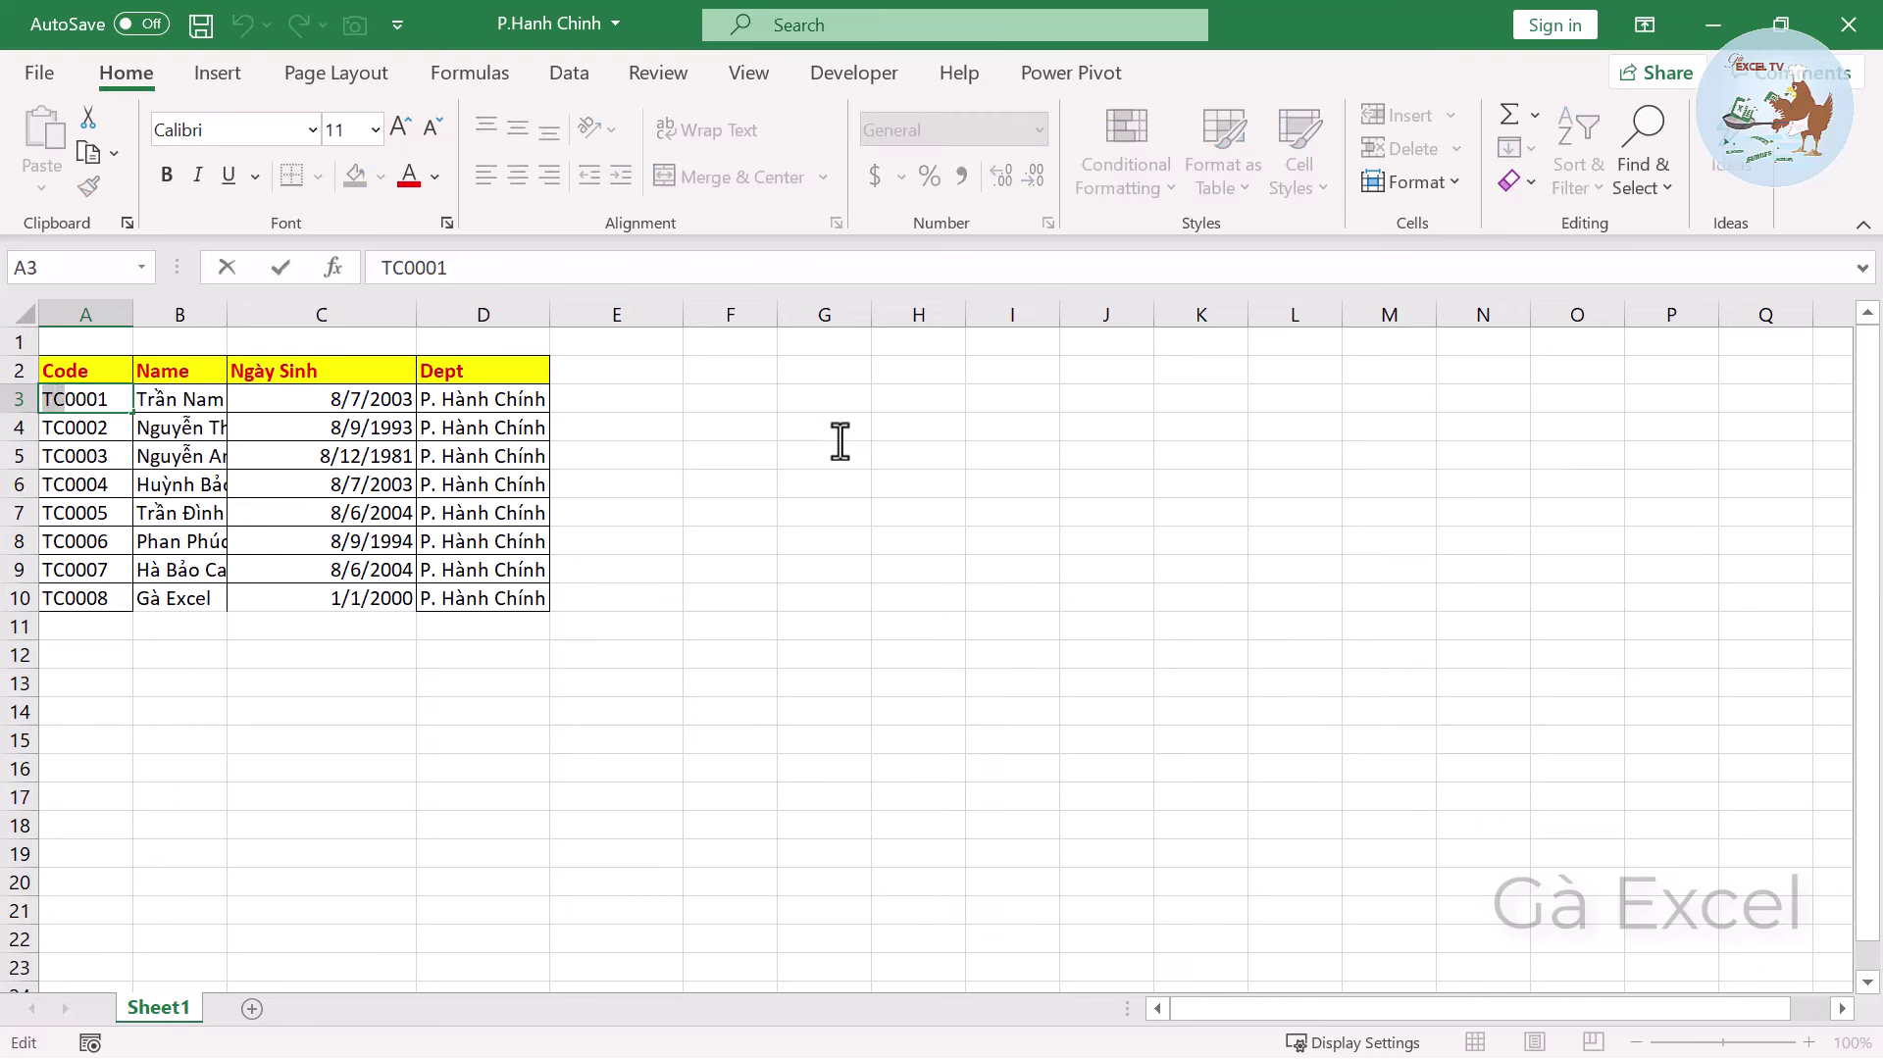
text(HC)
key(Return)
key(Up)
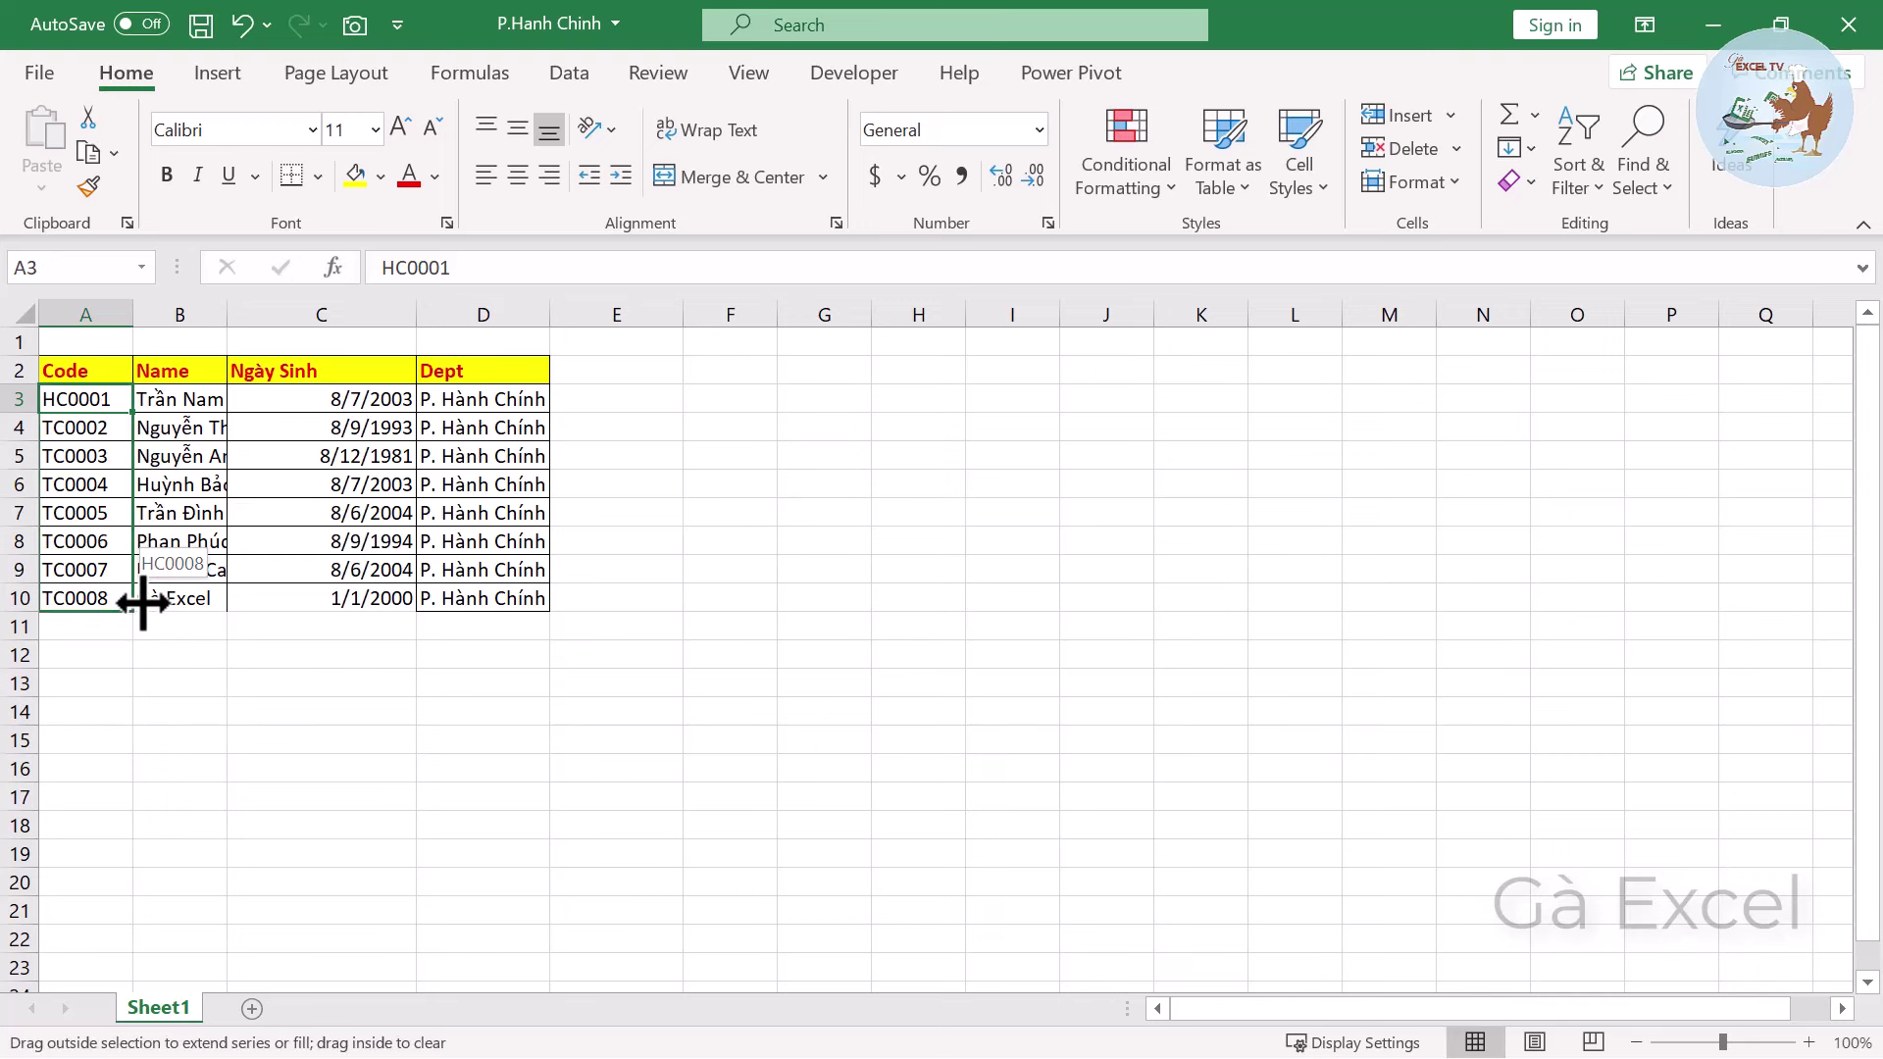
Fill codes HC0001–HC0008 down column A and rename the B2 header to Tên.
drag(126, 412, 137, 601)
click(179, 427)
click(172, 373)
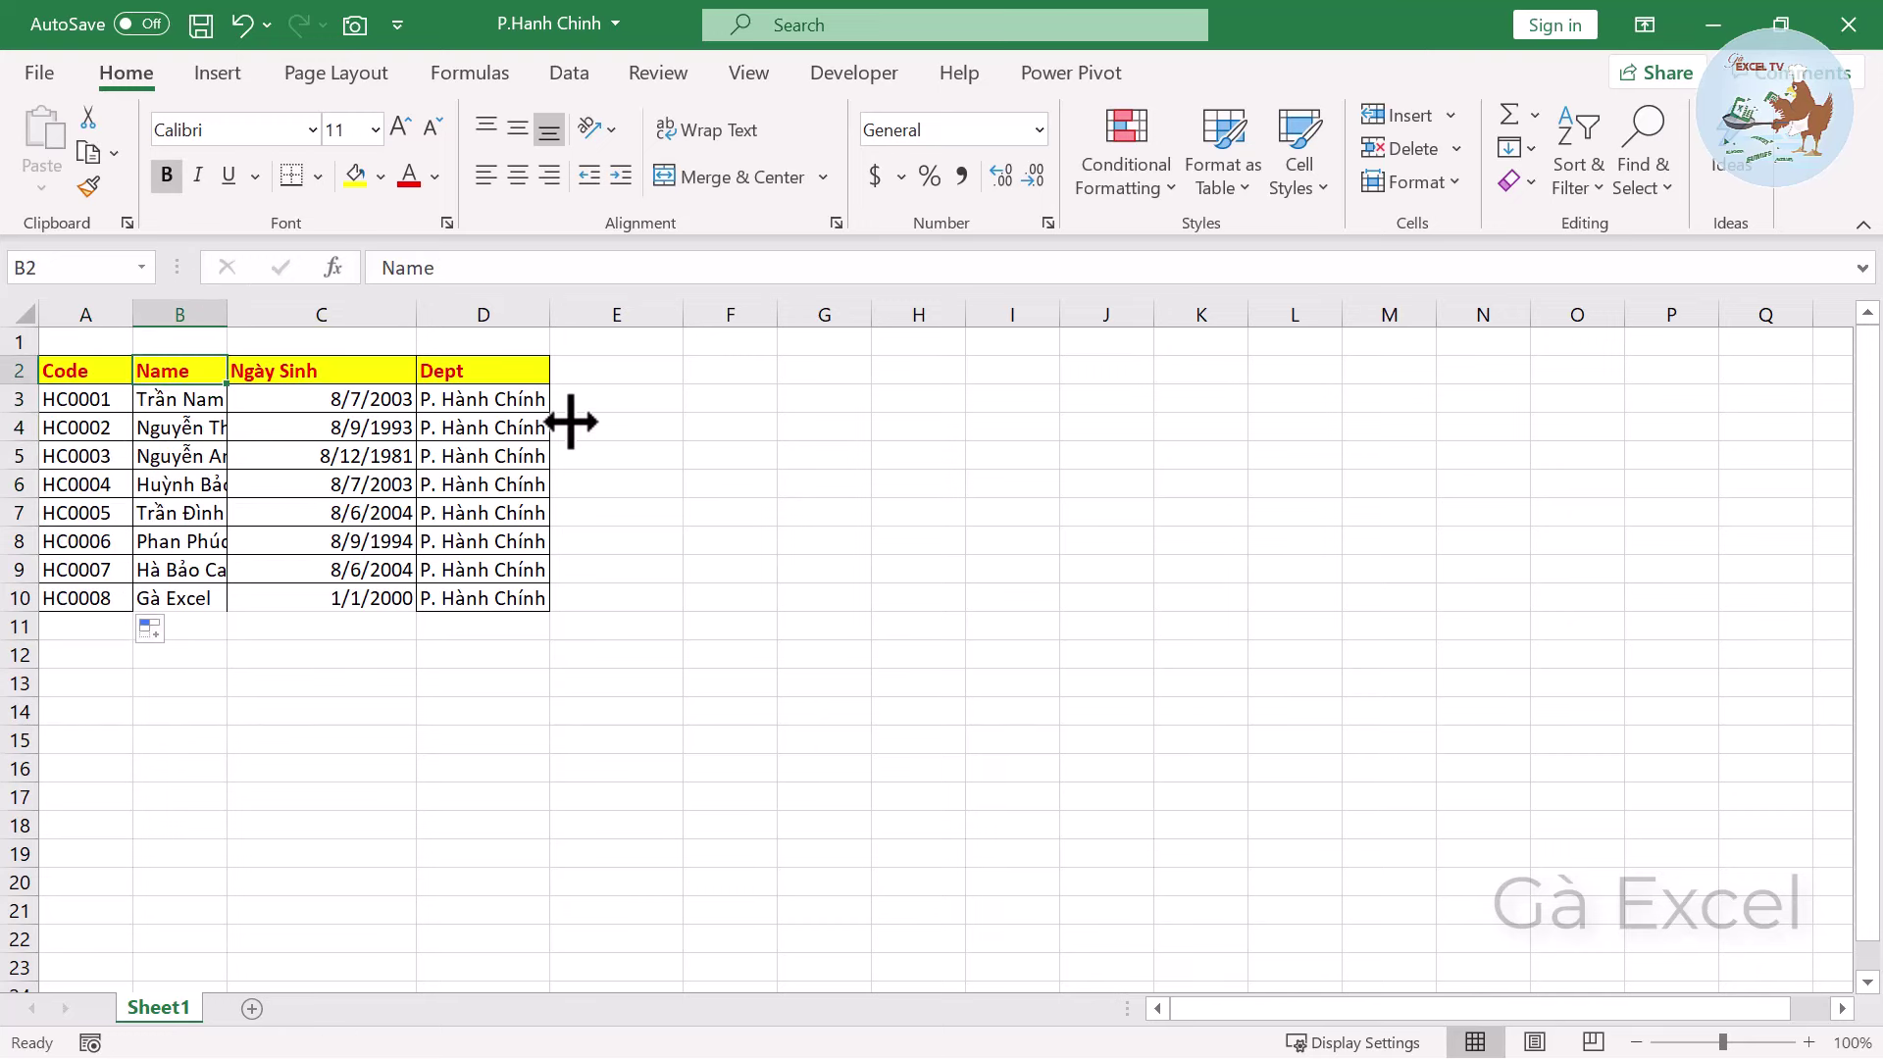
text(Tên)
key(Return)
Move the Tên column after Dept, widen column B for the dates, then save and close the workbook.
key(shift+Down)
key(ctrl+c)
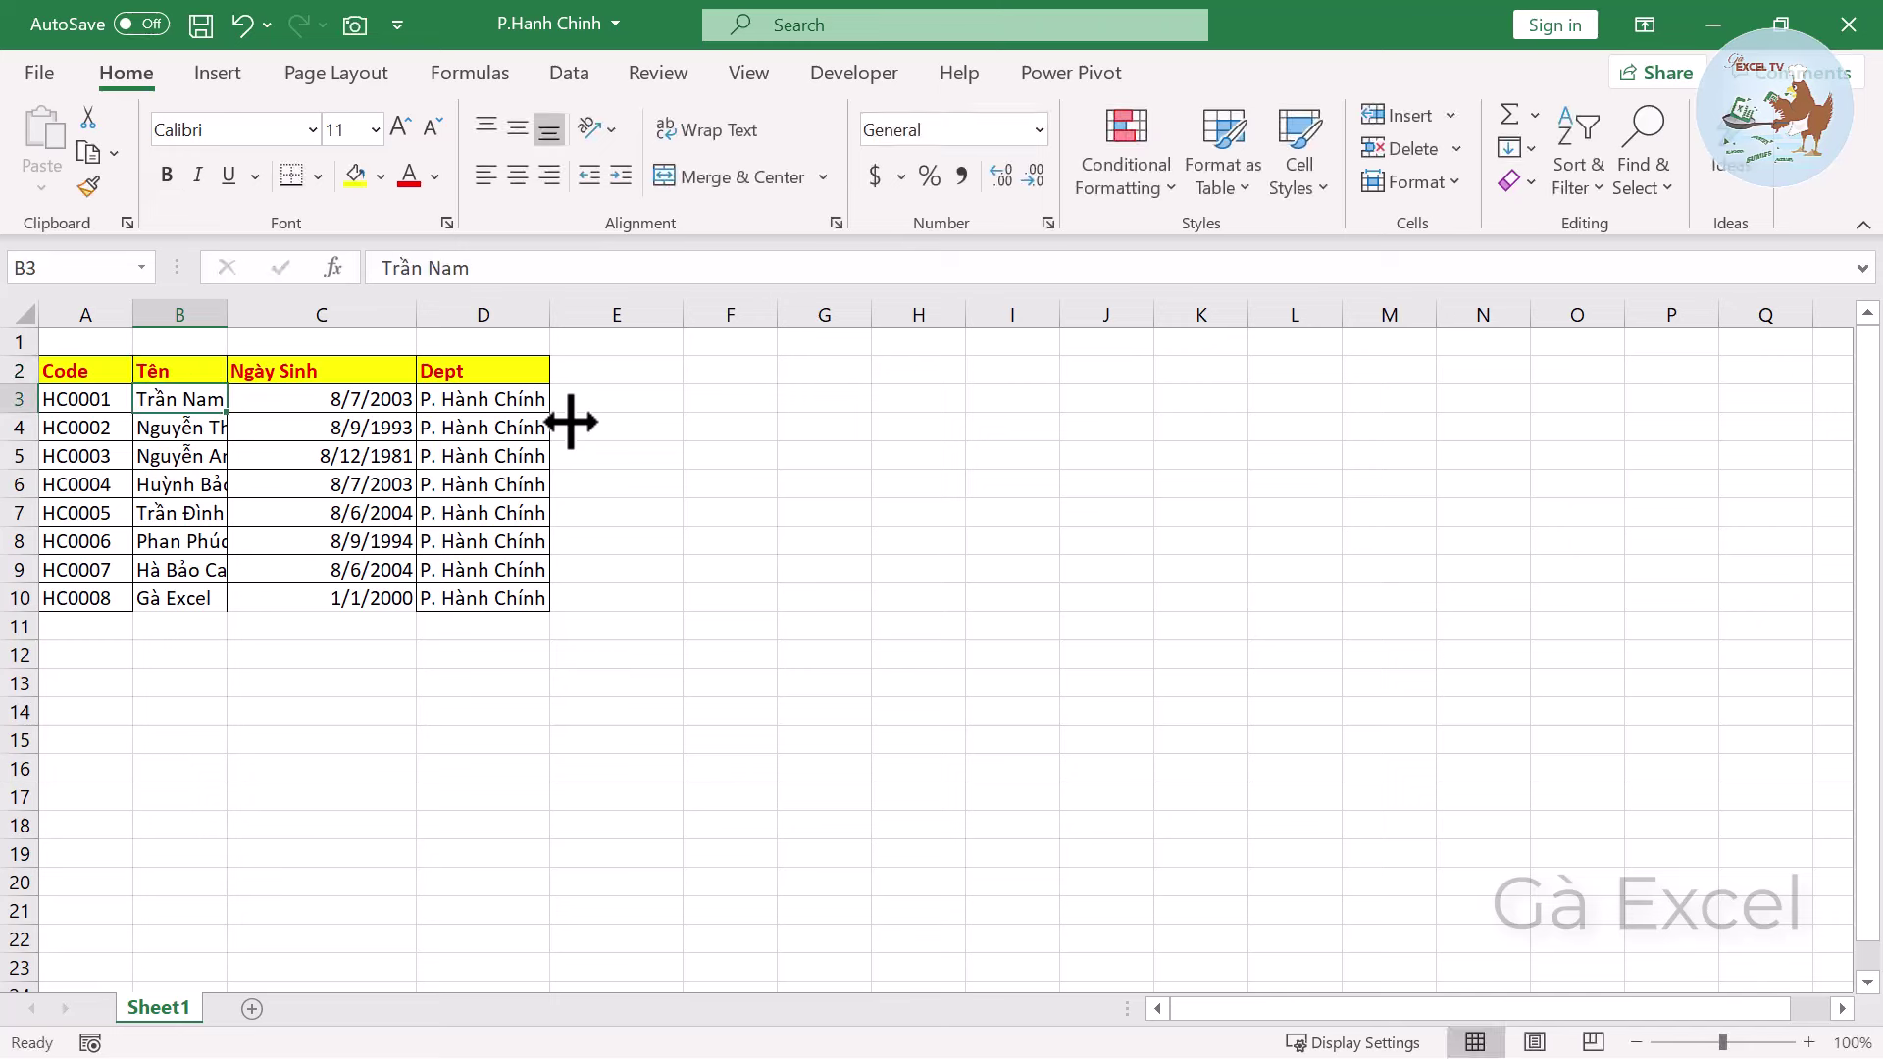
click(201, 487)
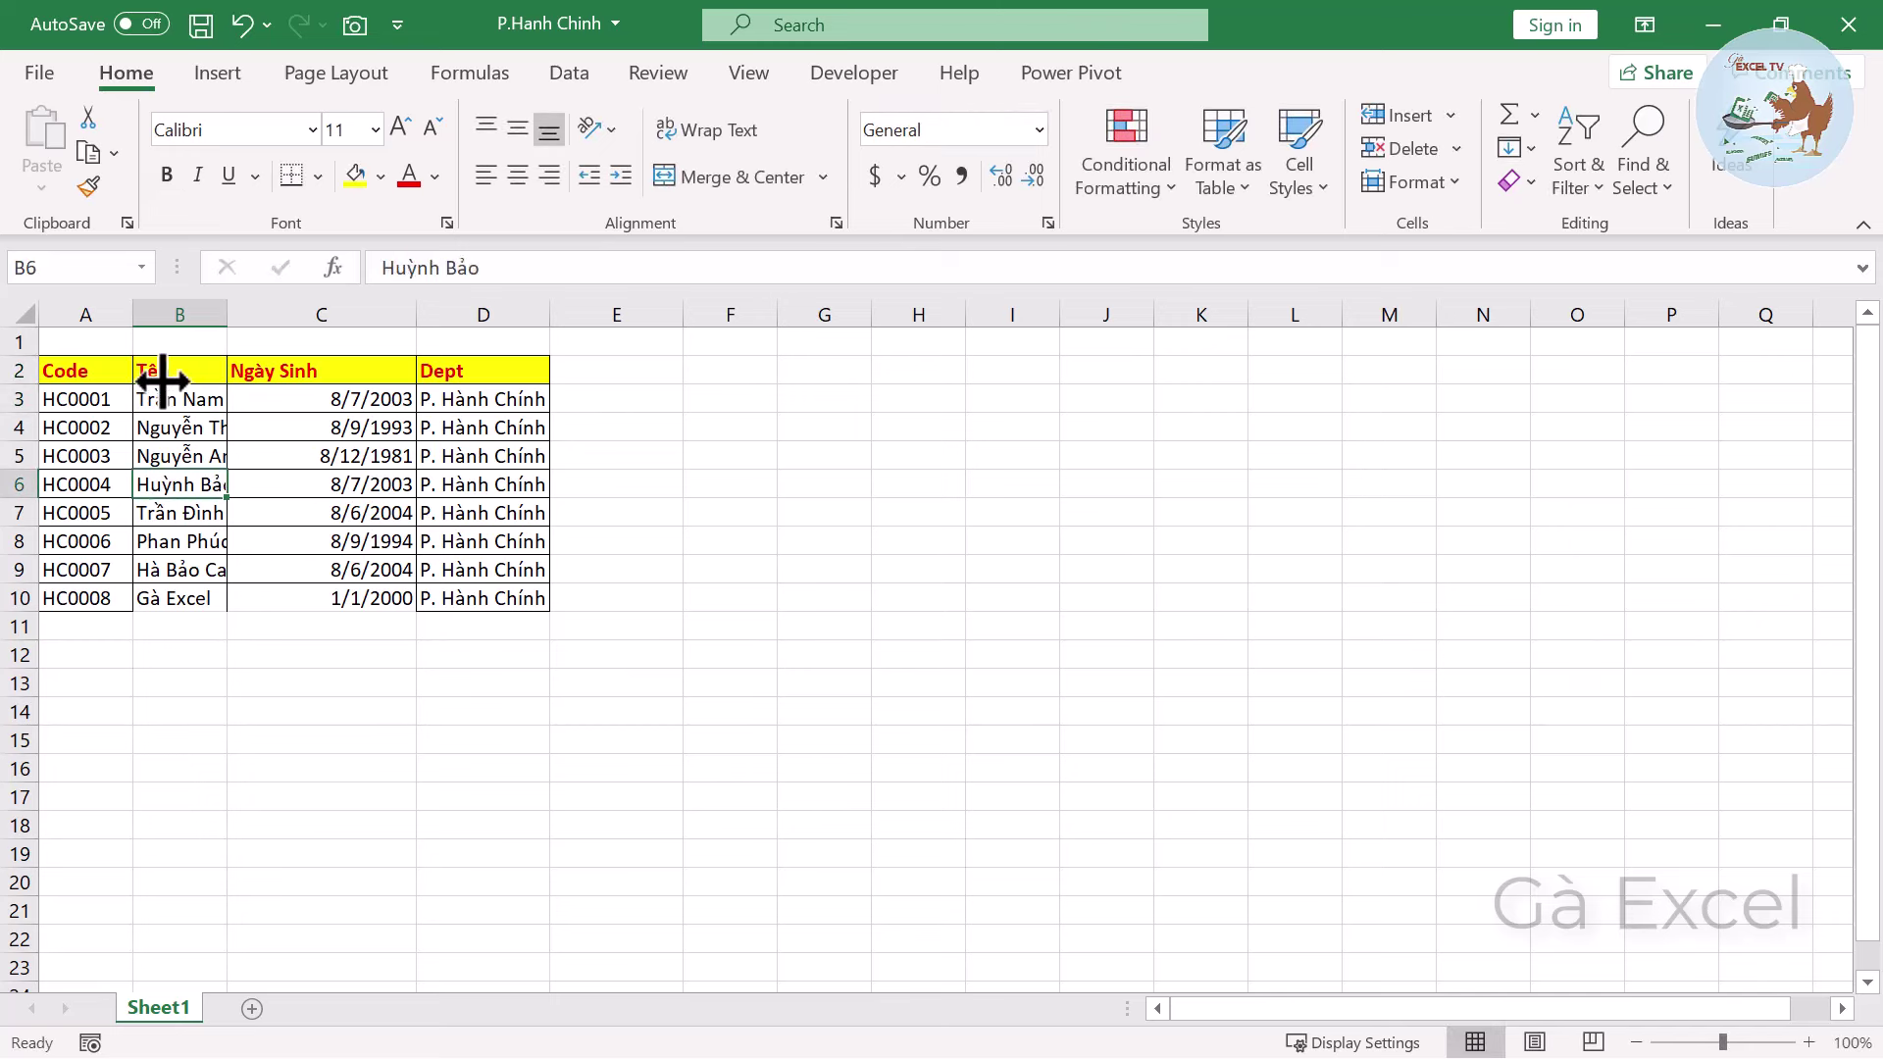
drag(167, 370, 201, 582)
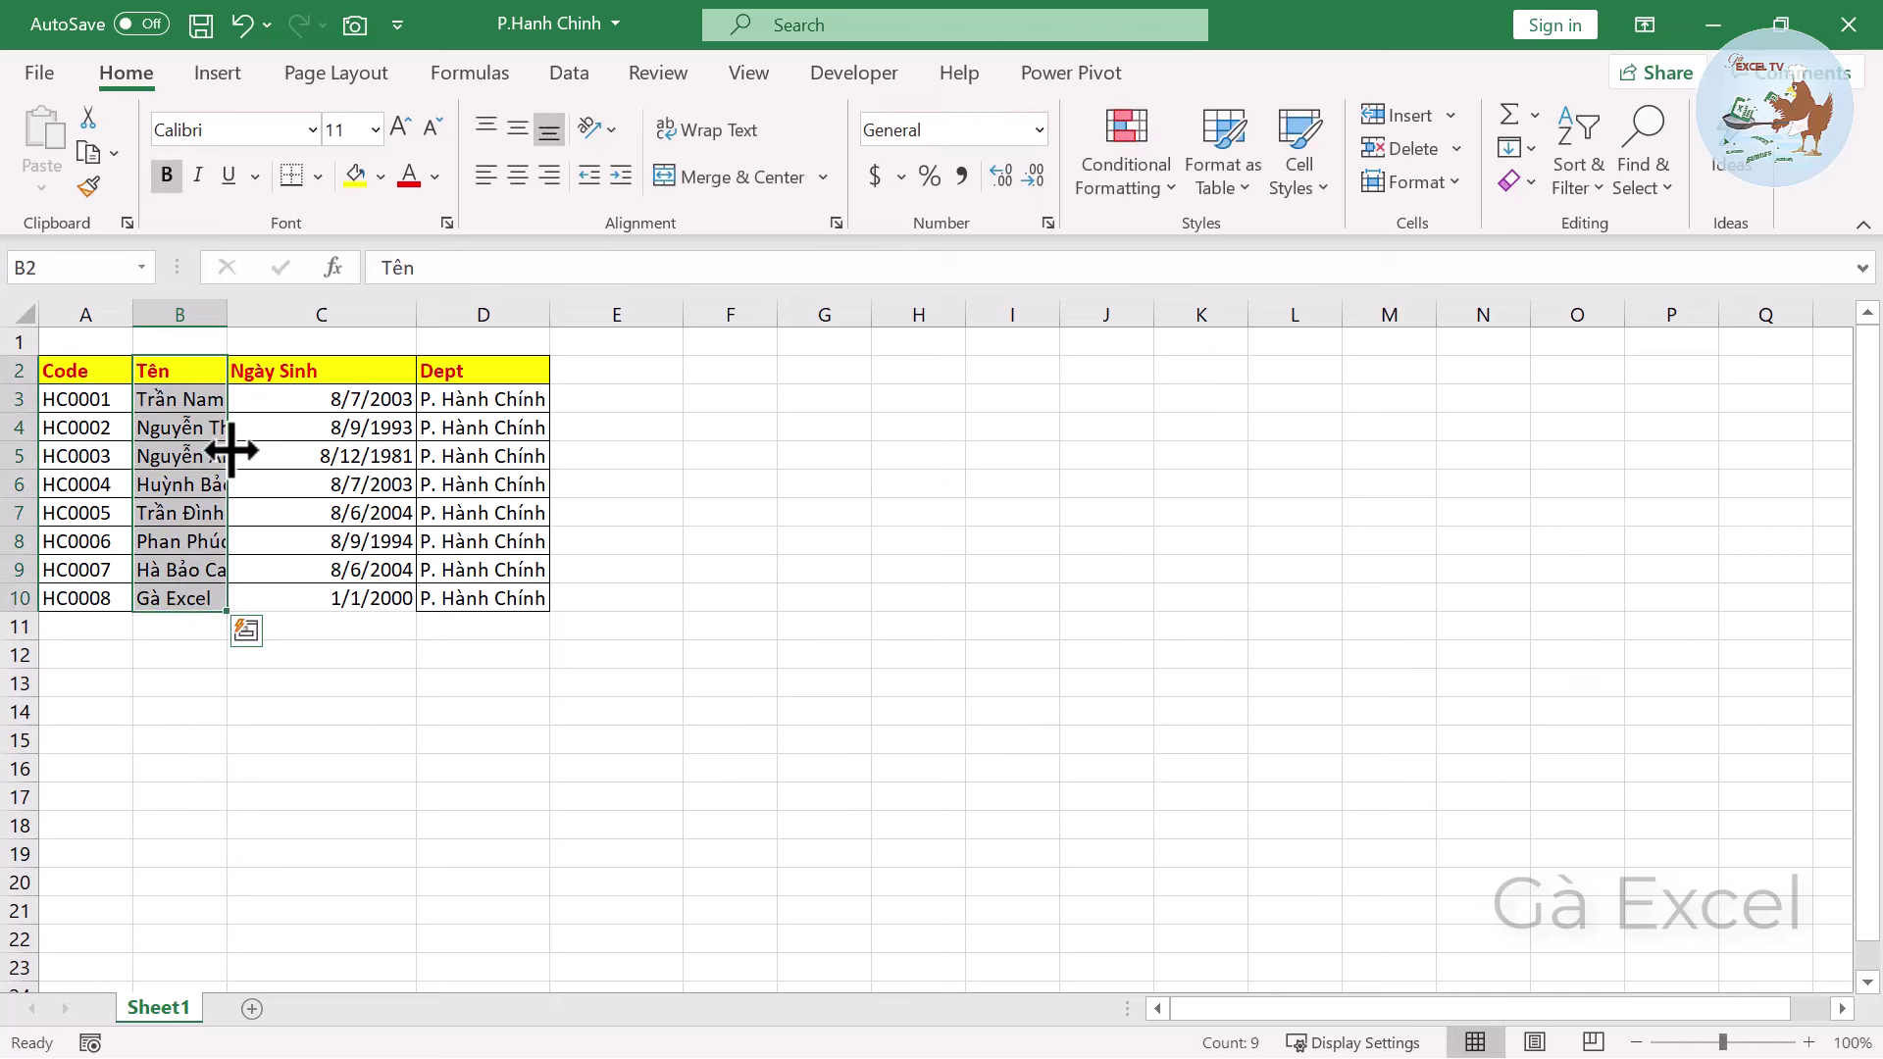
mouse_move(229, 446)
mouse_down()
mouse_move(559, 476)
mouse_move(551, 459)
mouse_up()
click(469, 374)
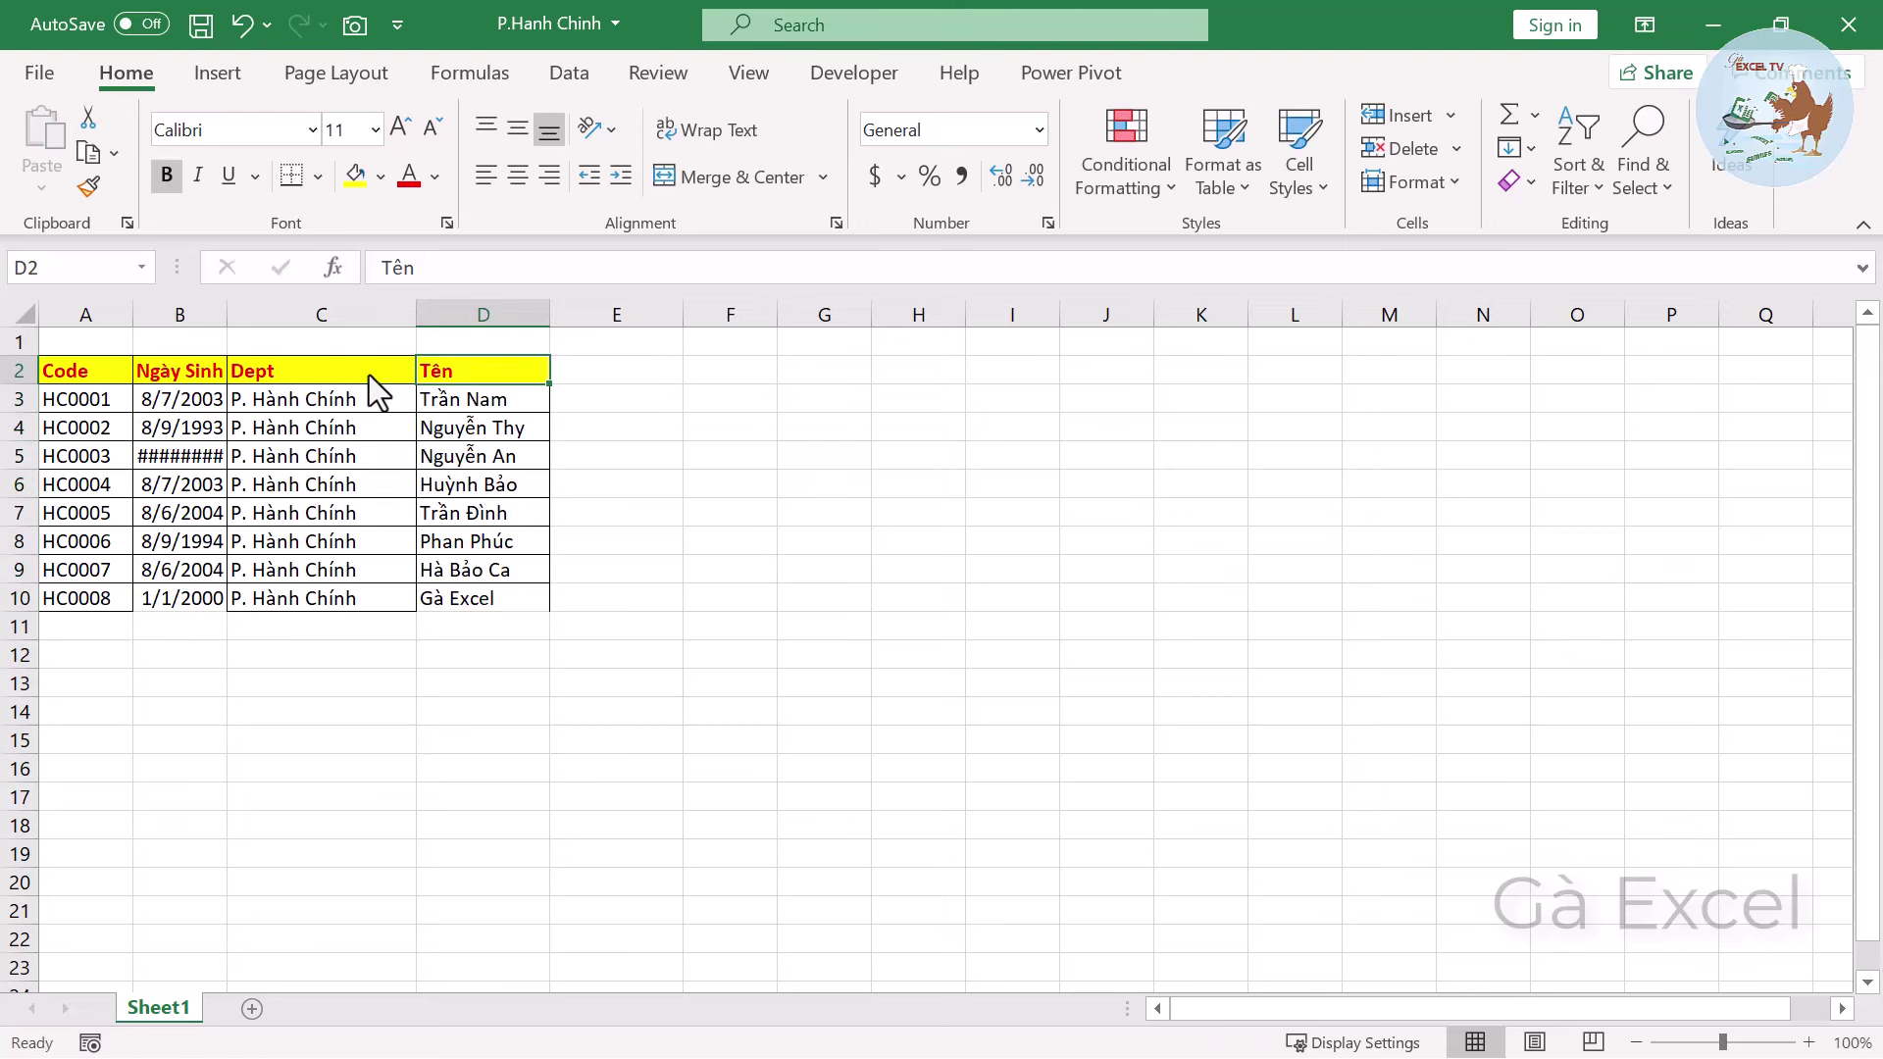
click(275, 371)
click(300, 391)
click(316, 455)
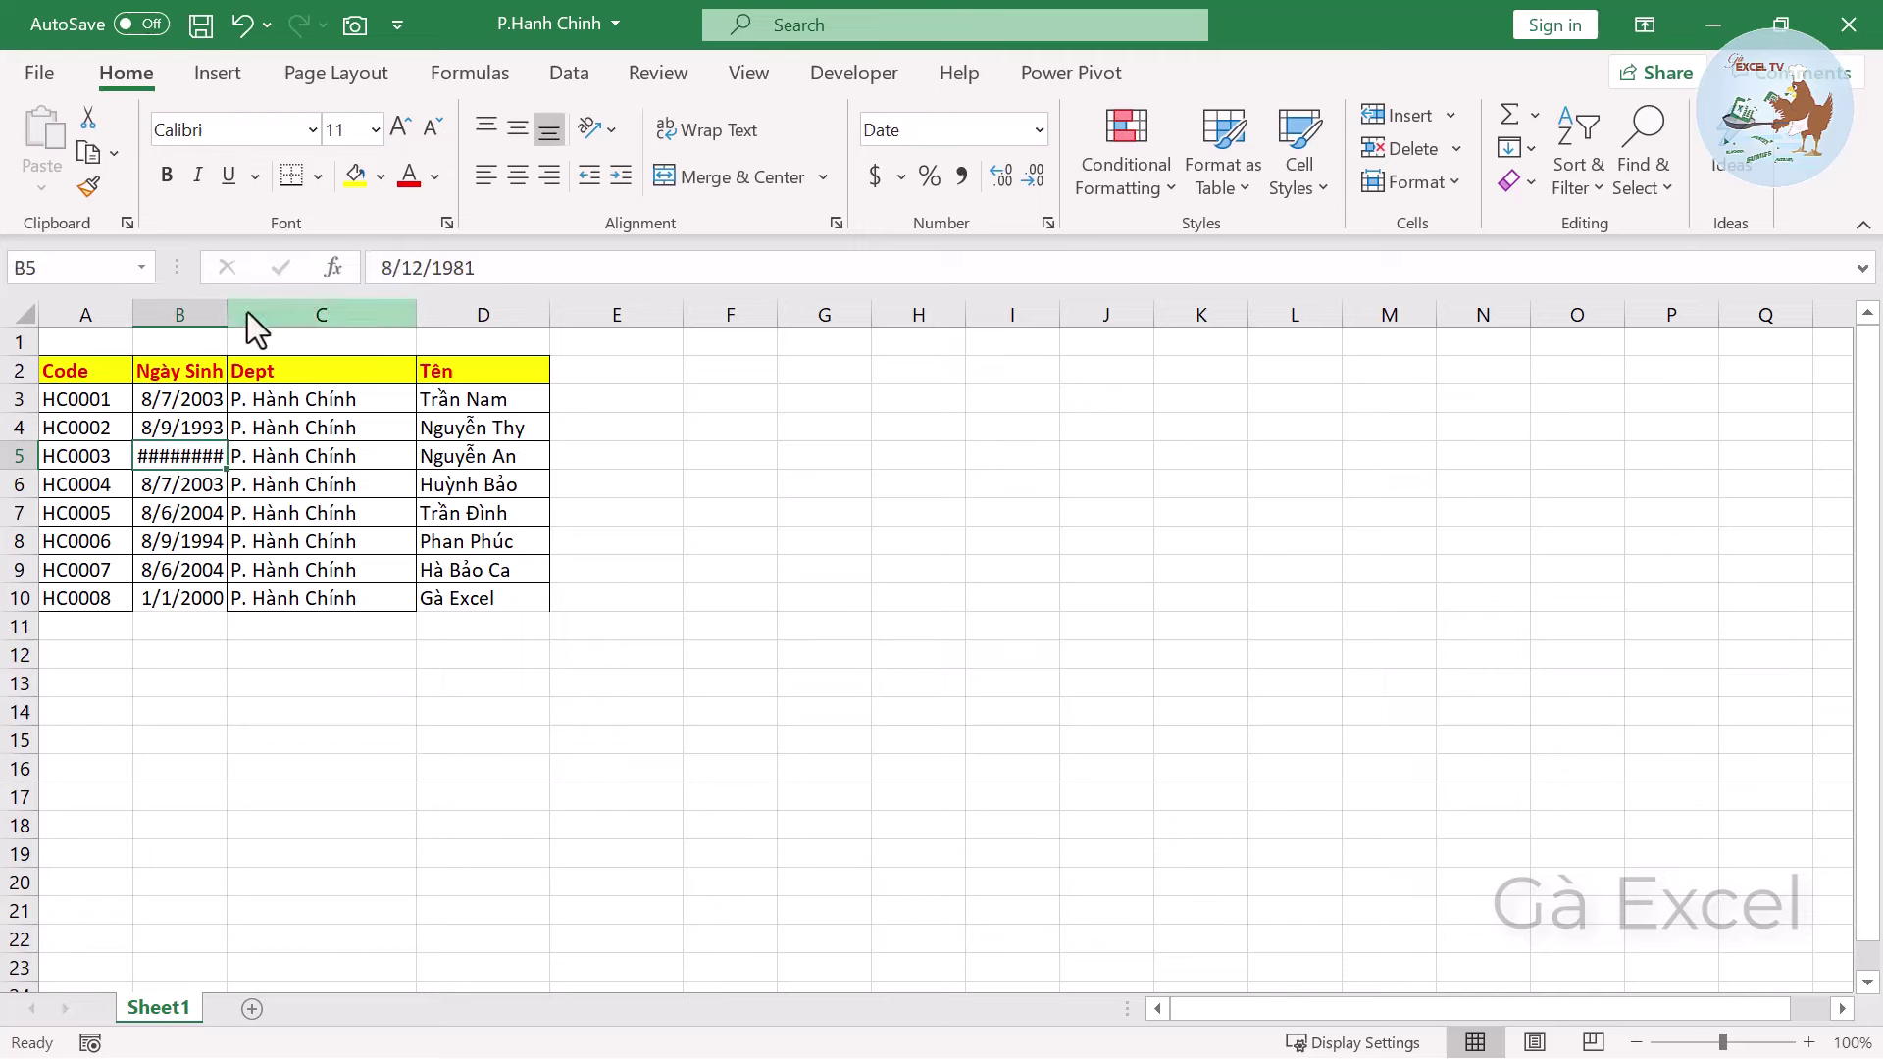
drag(226, 315, 265, 315)
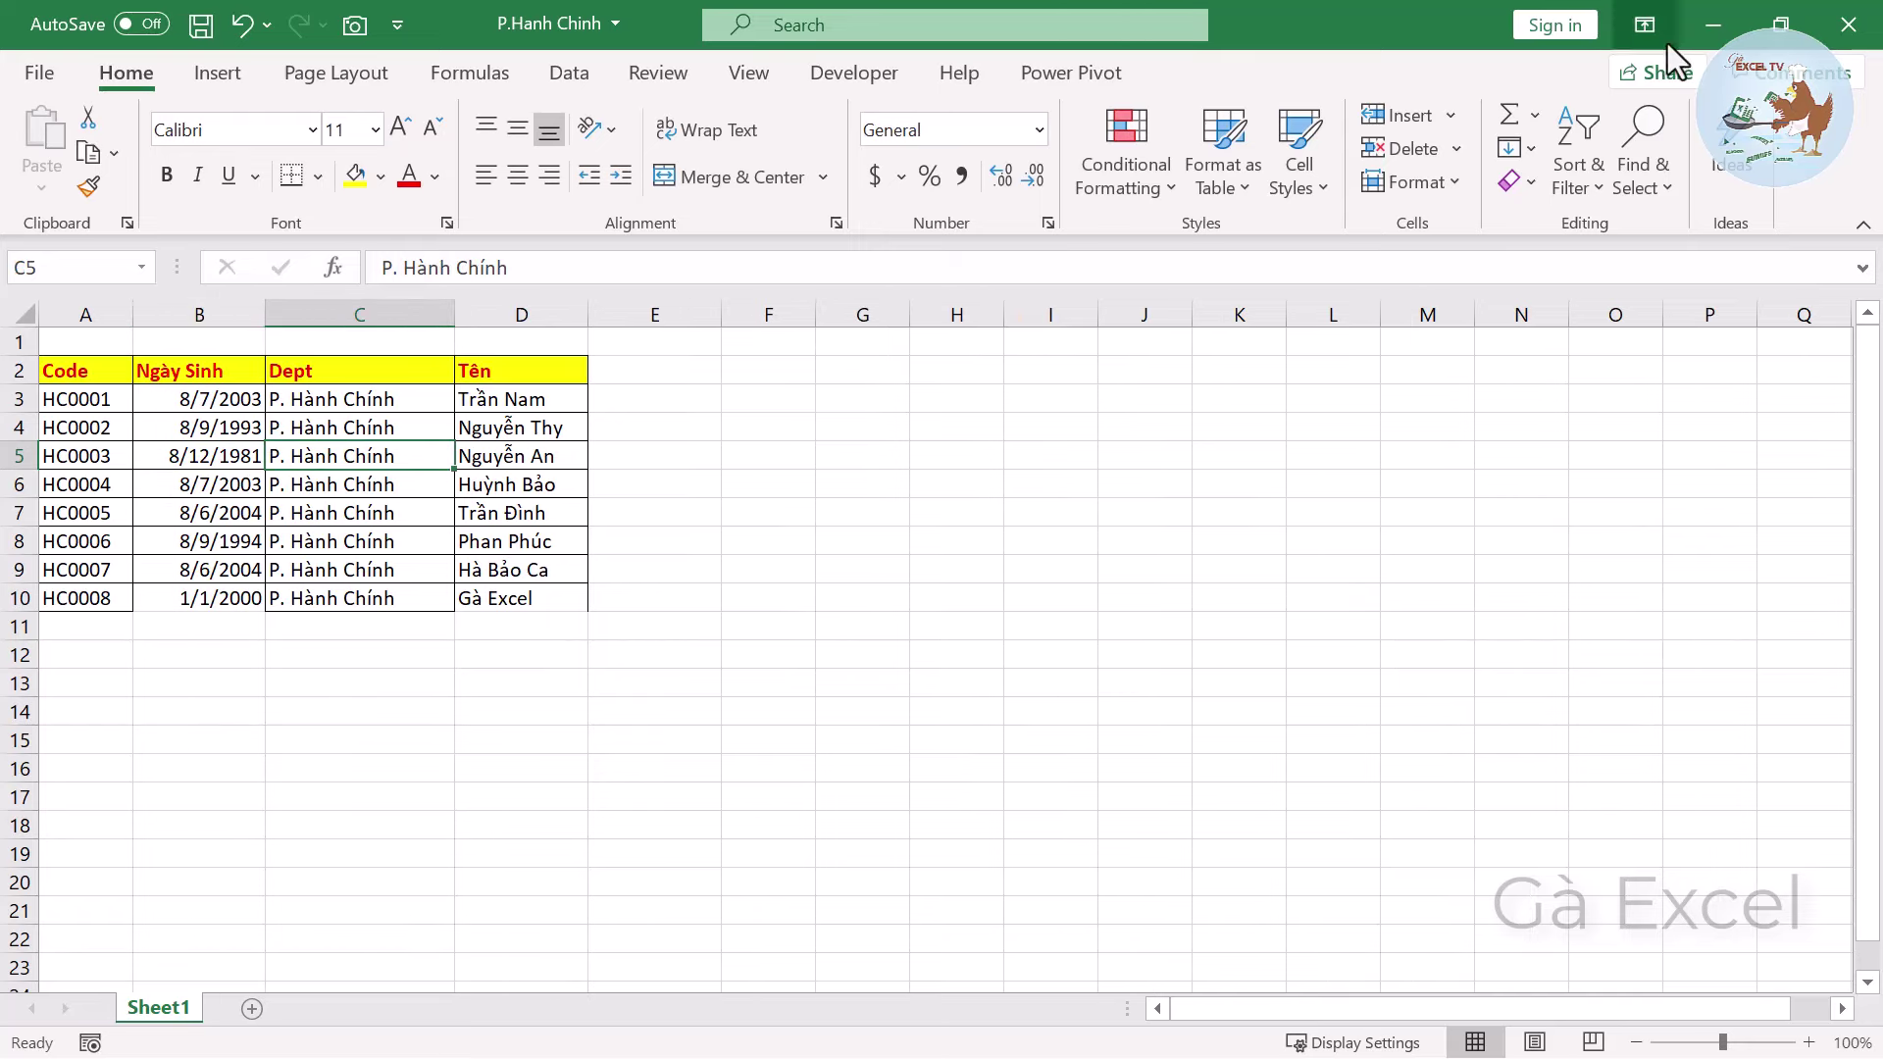
click(1849, 23)
click(795, 583)
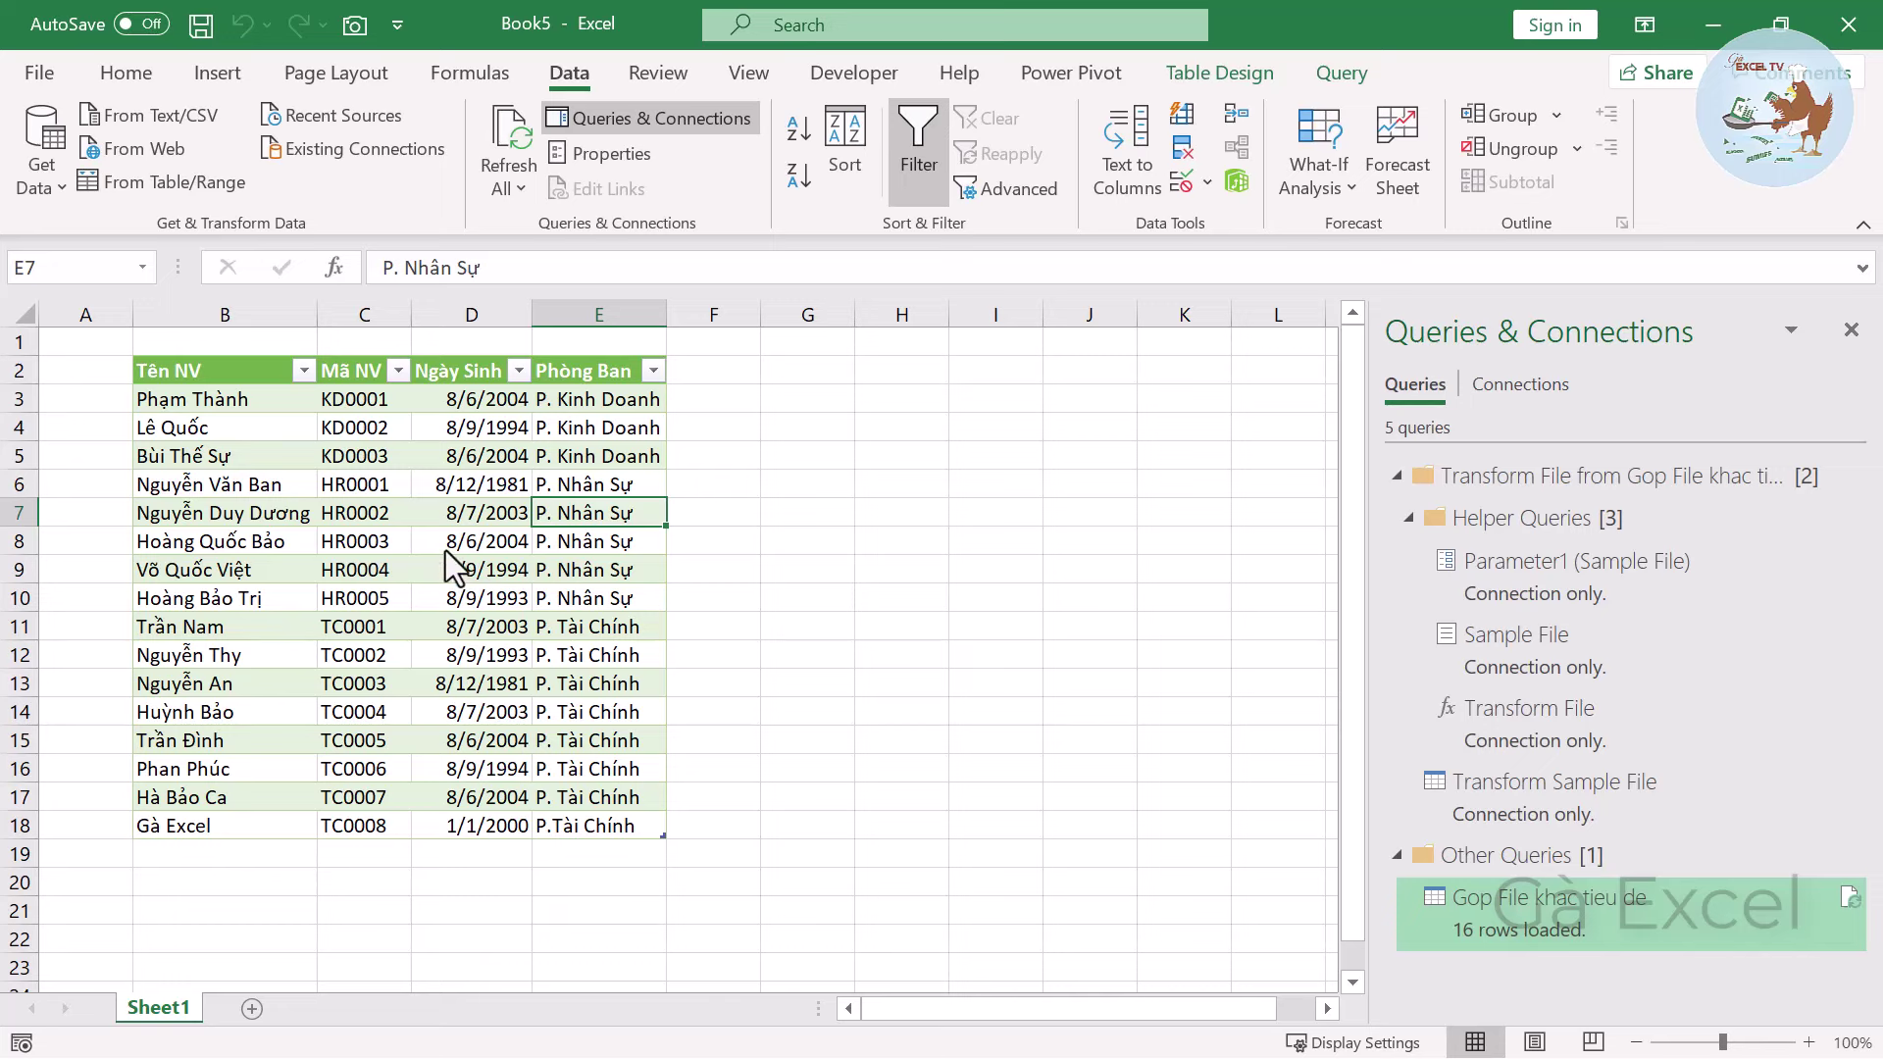
Refresh the combined table to 24 rows including Hành Chính staff, then reopen its query.
right_click(422, 515)
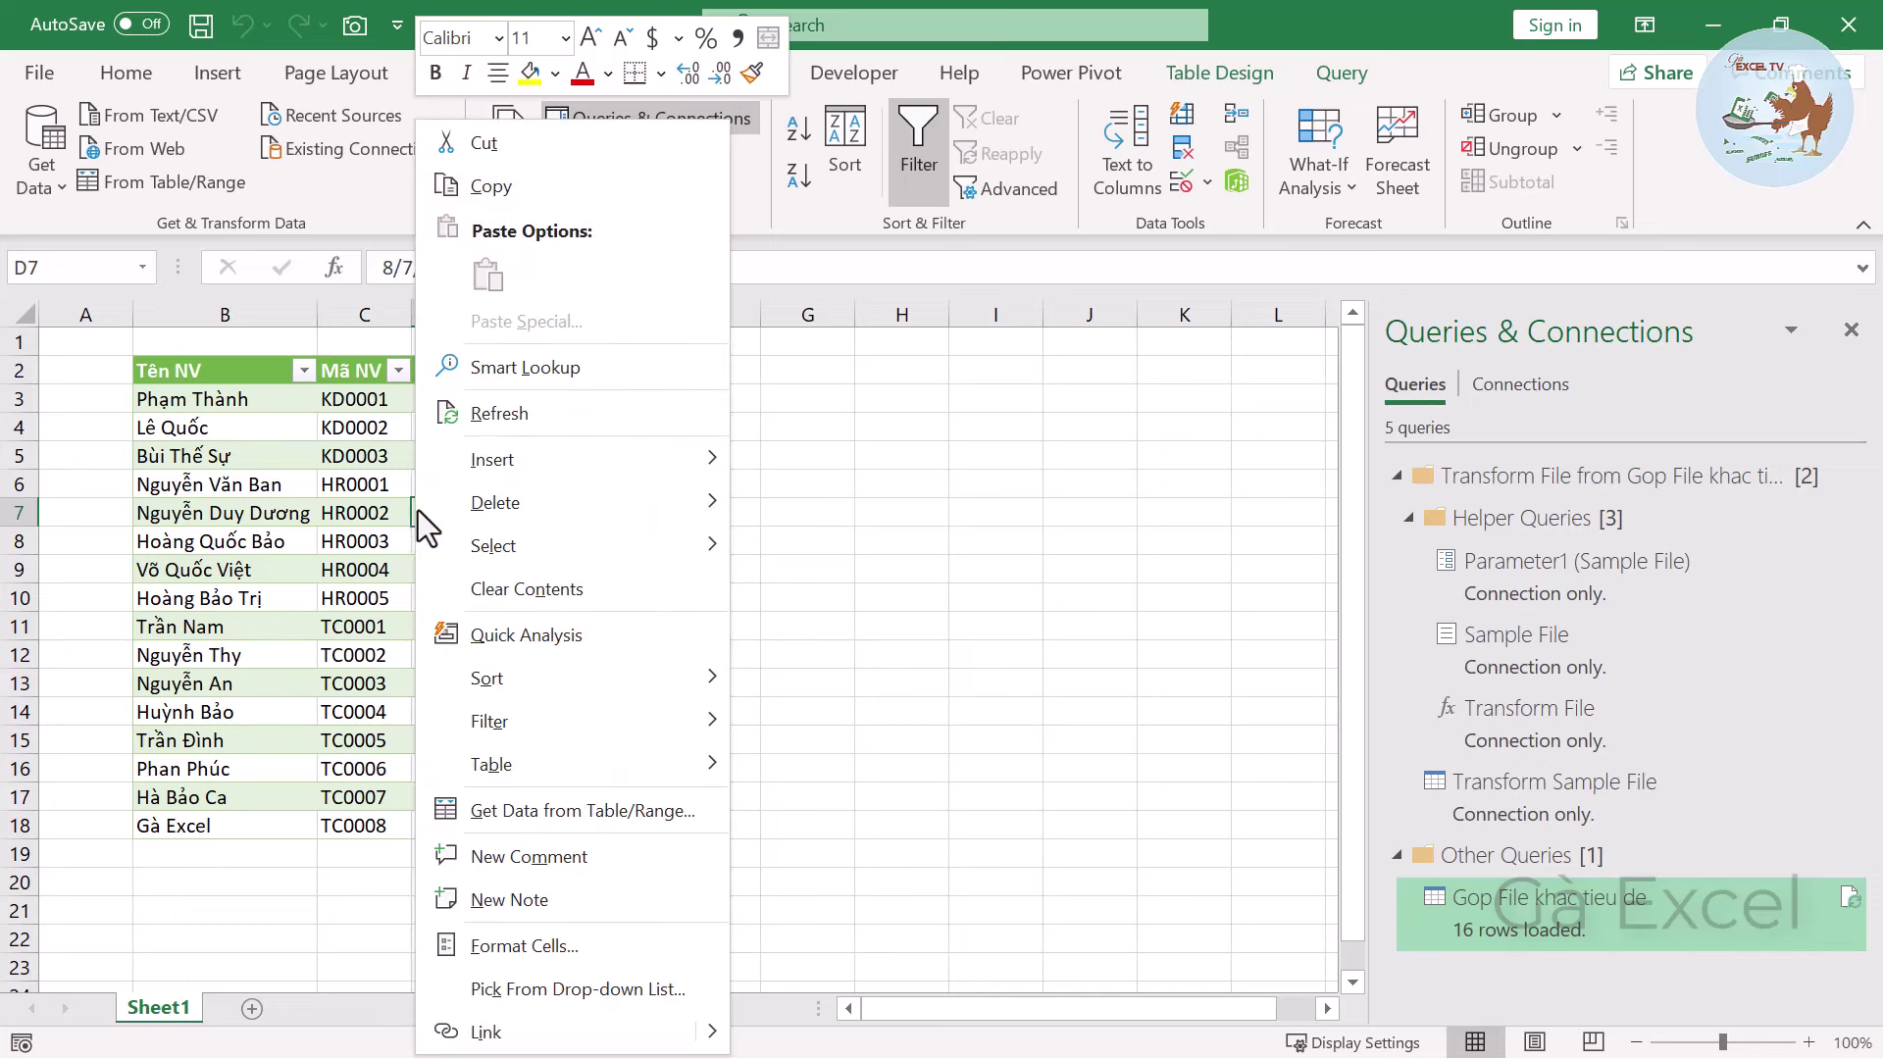
click(497, 422)
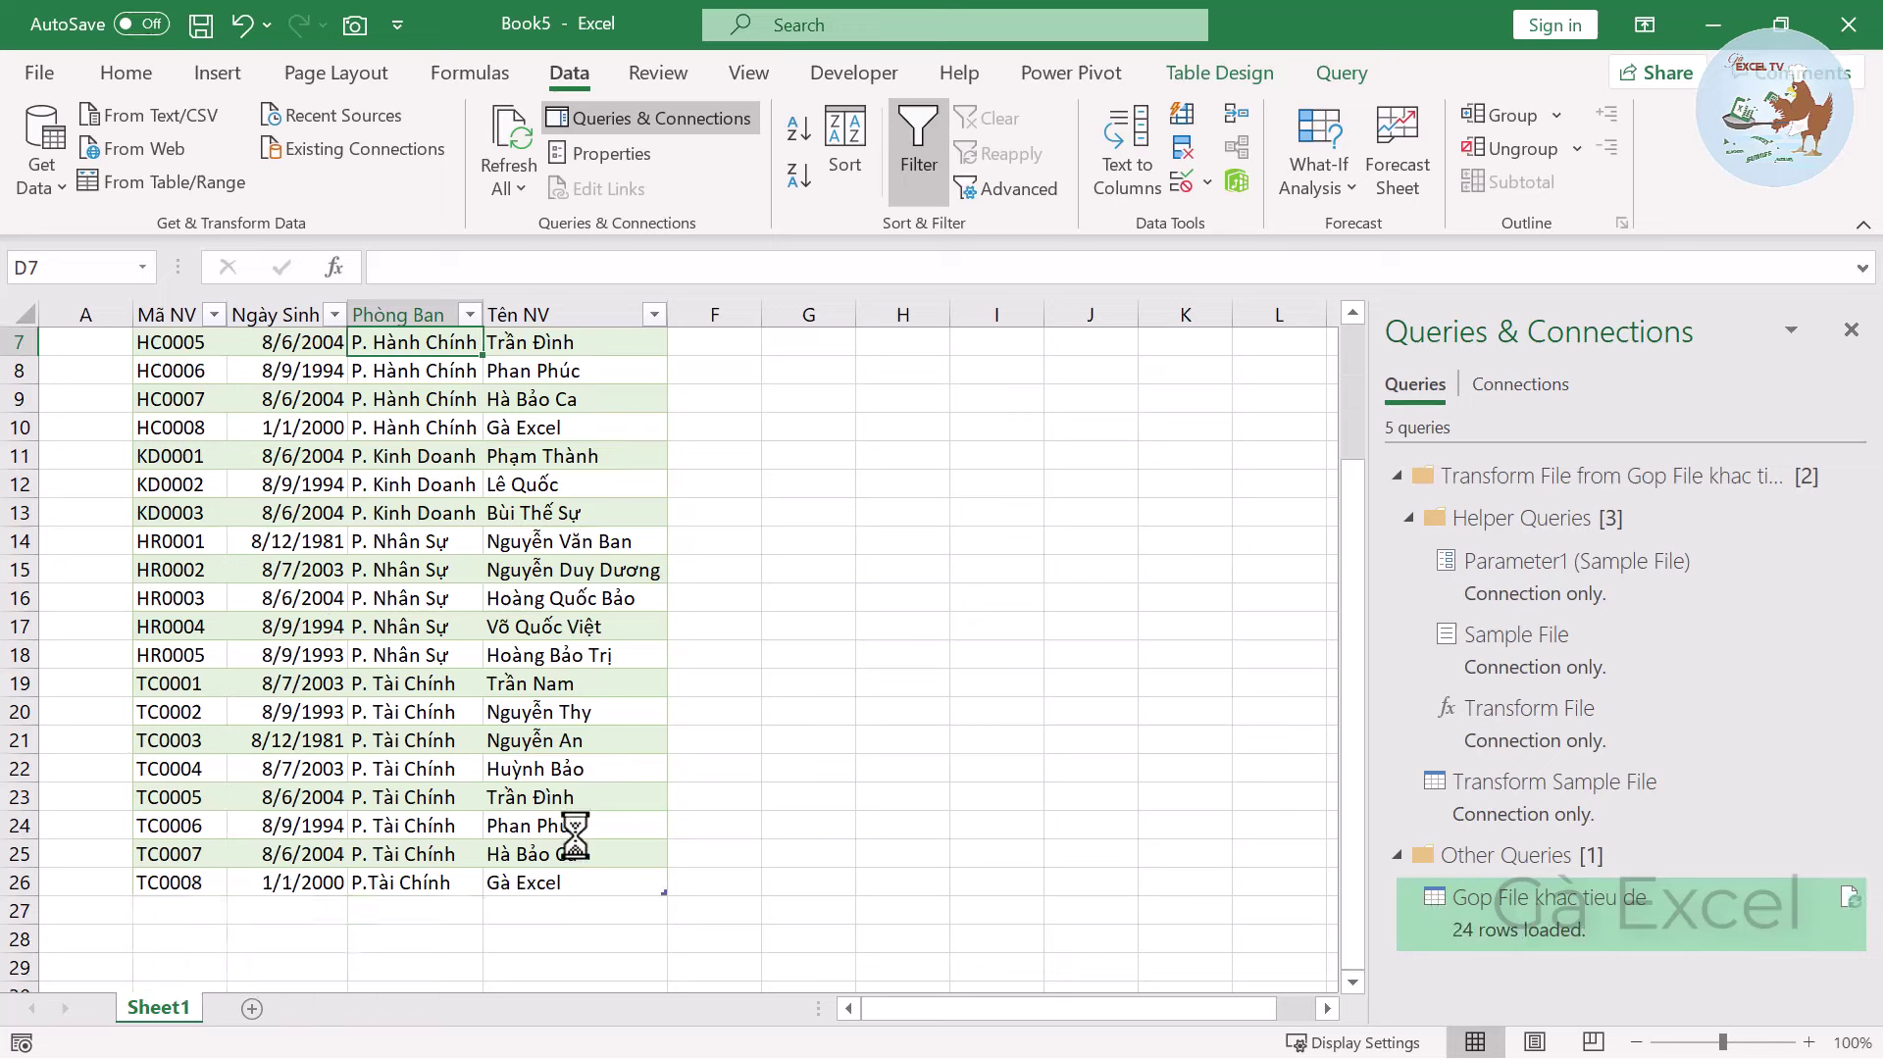
scroll(397, 415, up, 1)
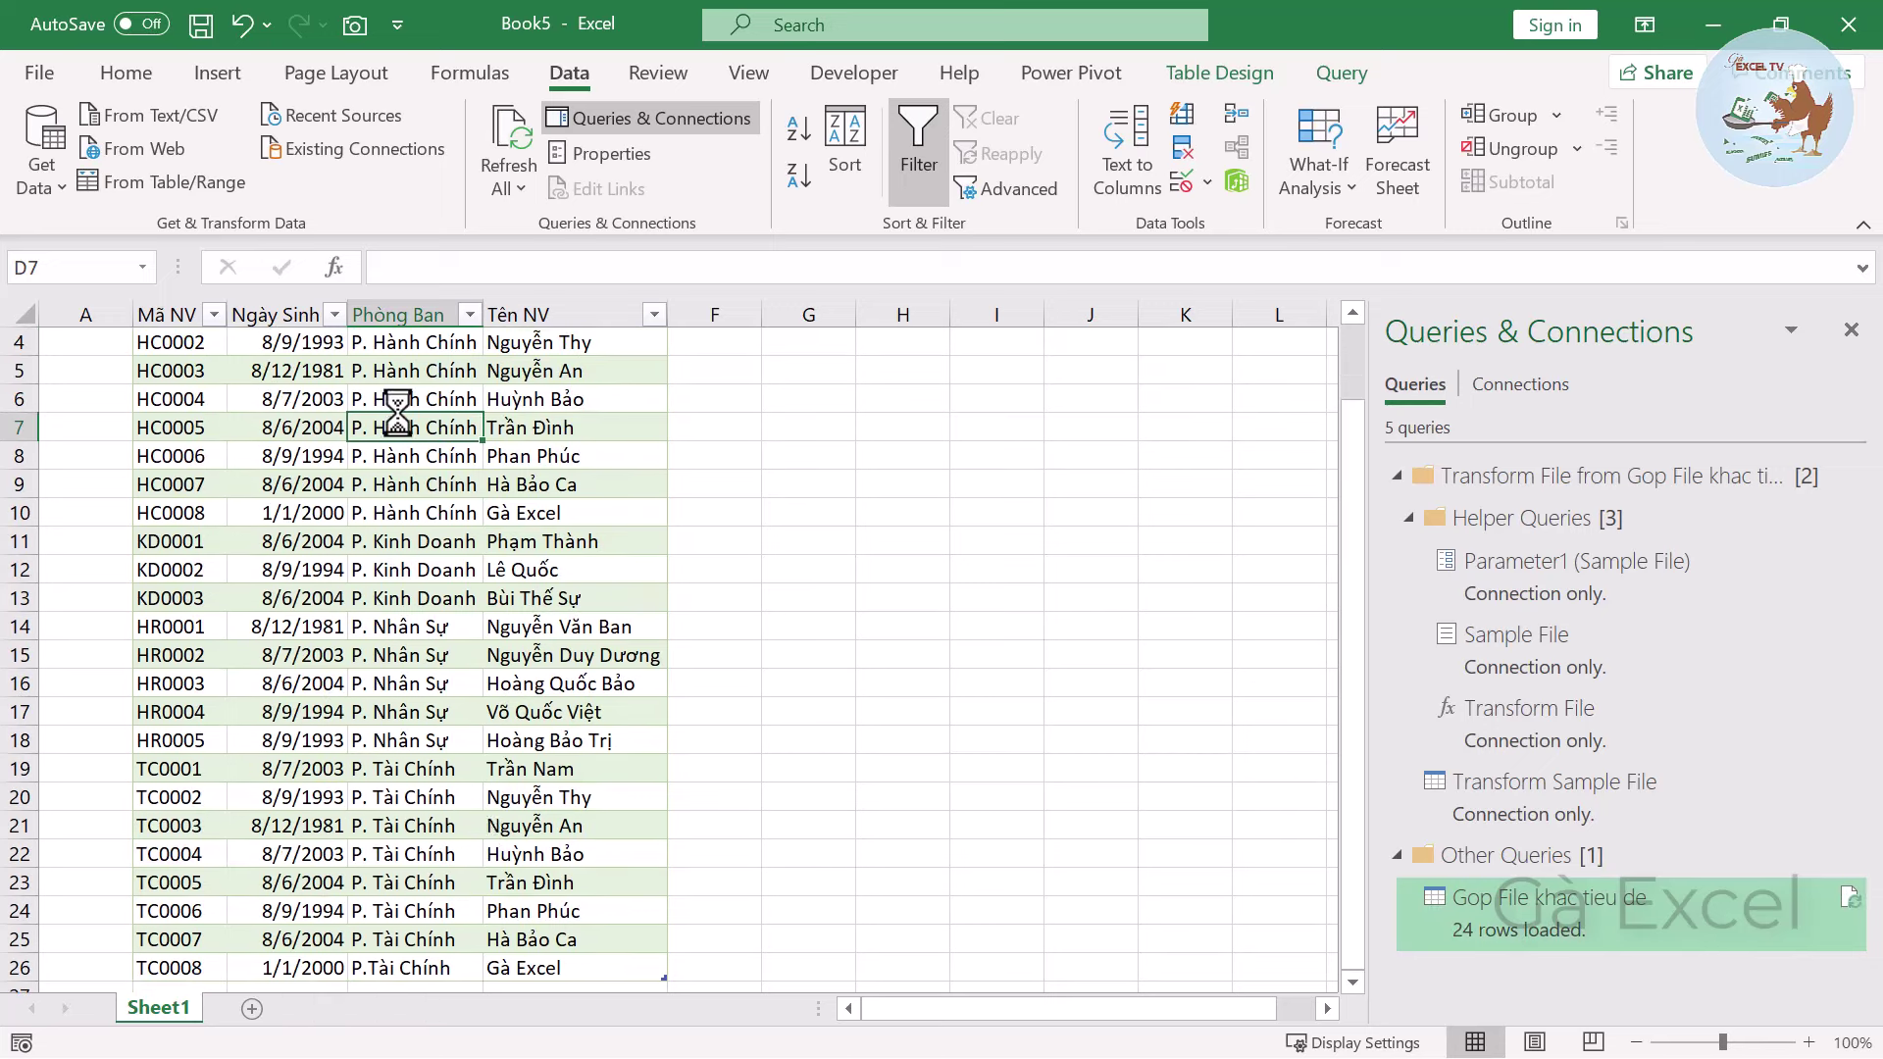
drag(398, 353, 397, 549)
scroll(402, 529, up, 3)
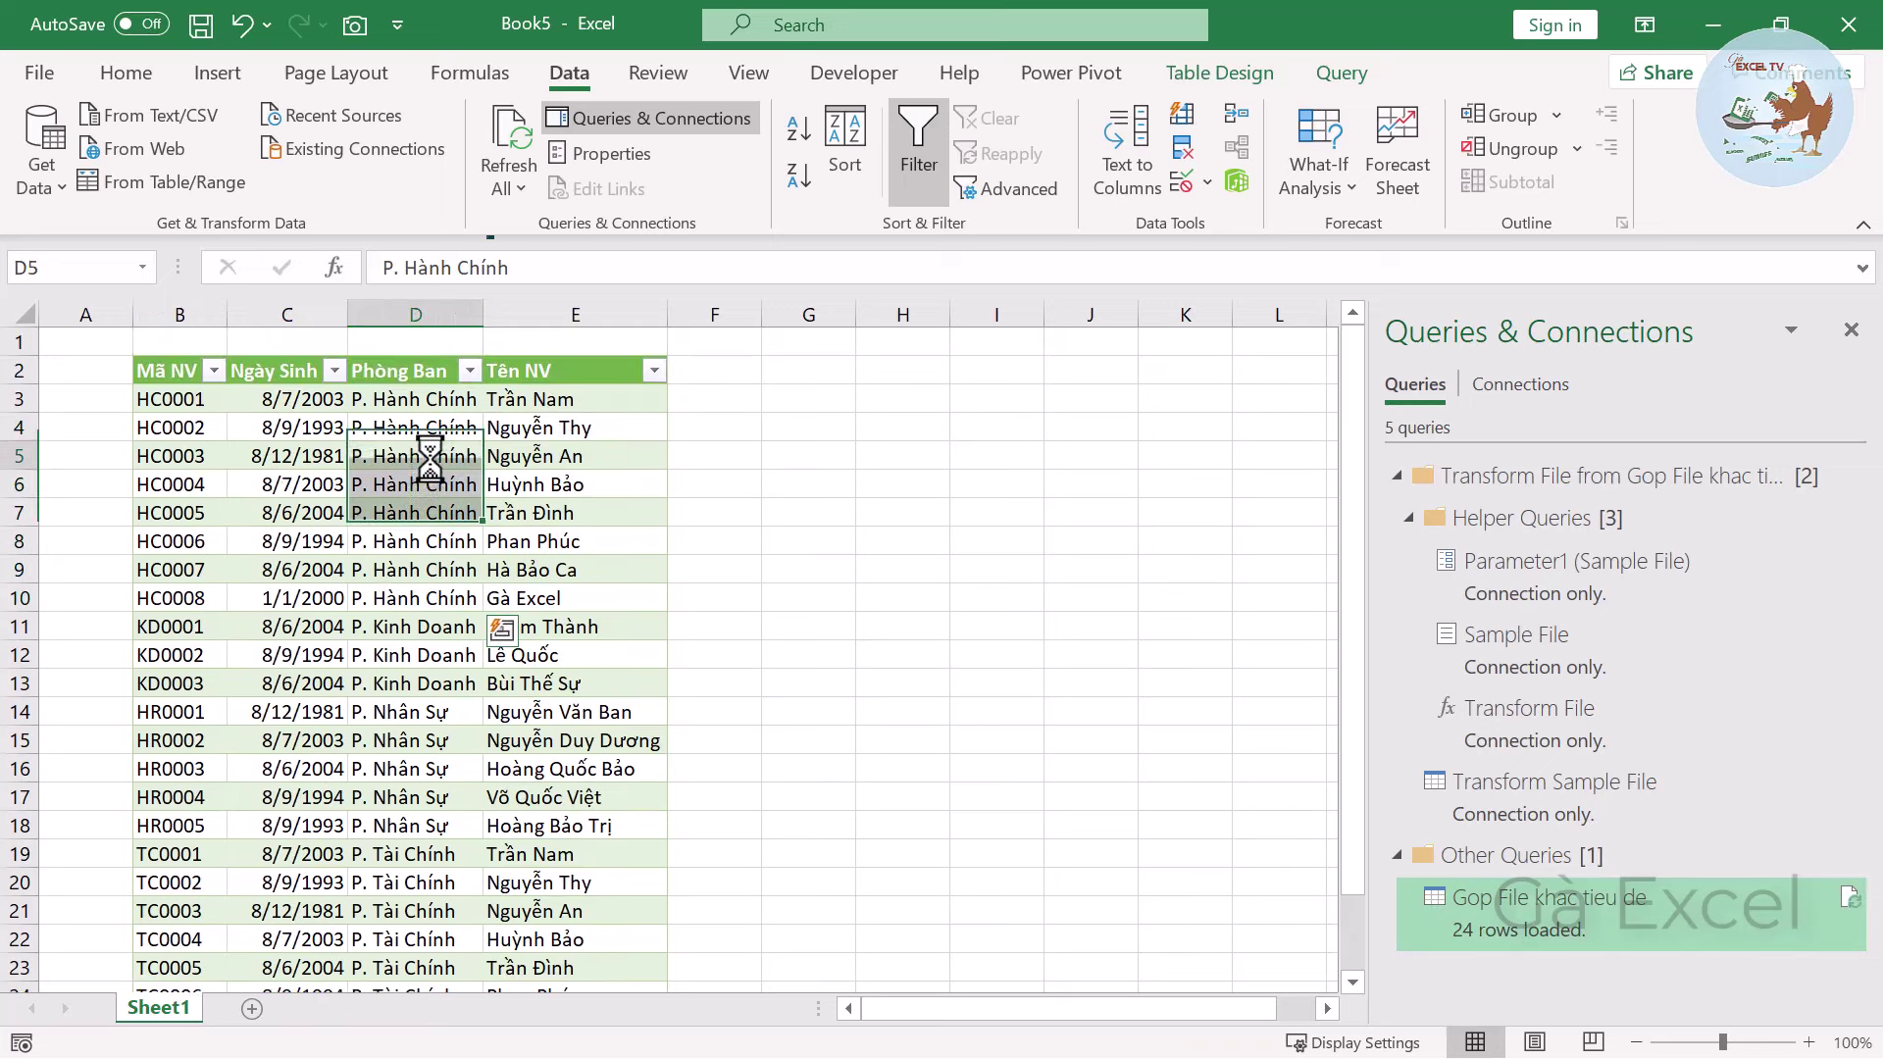
double_click(1527, 930)
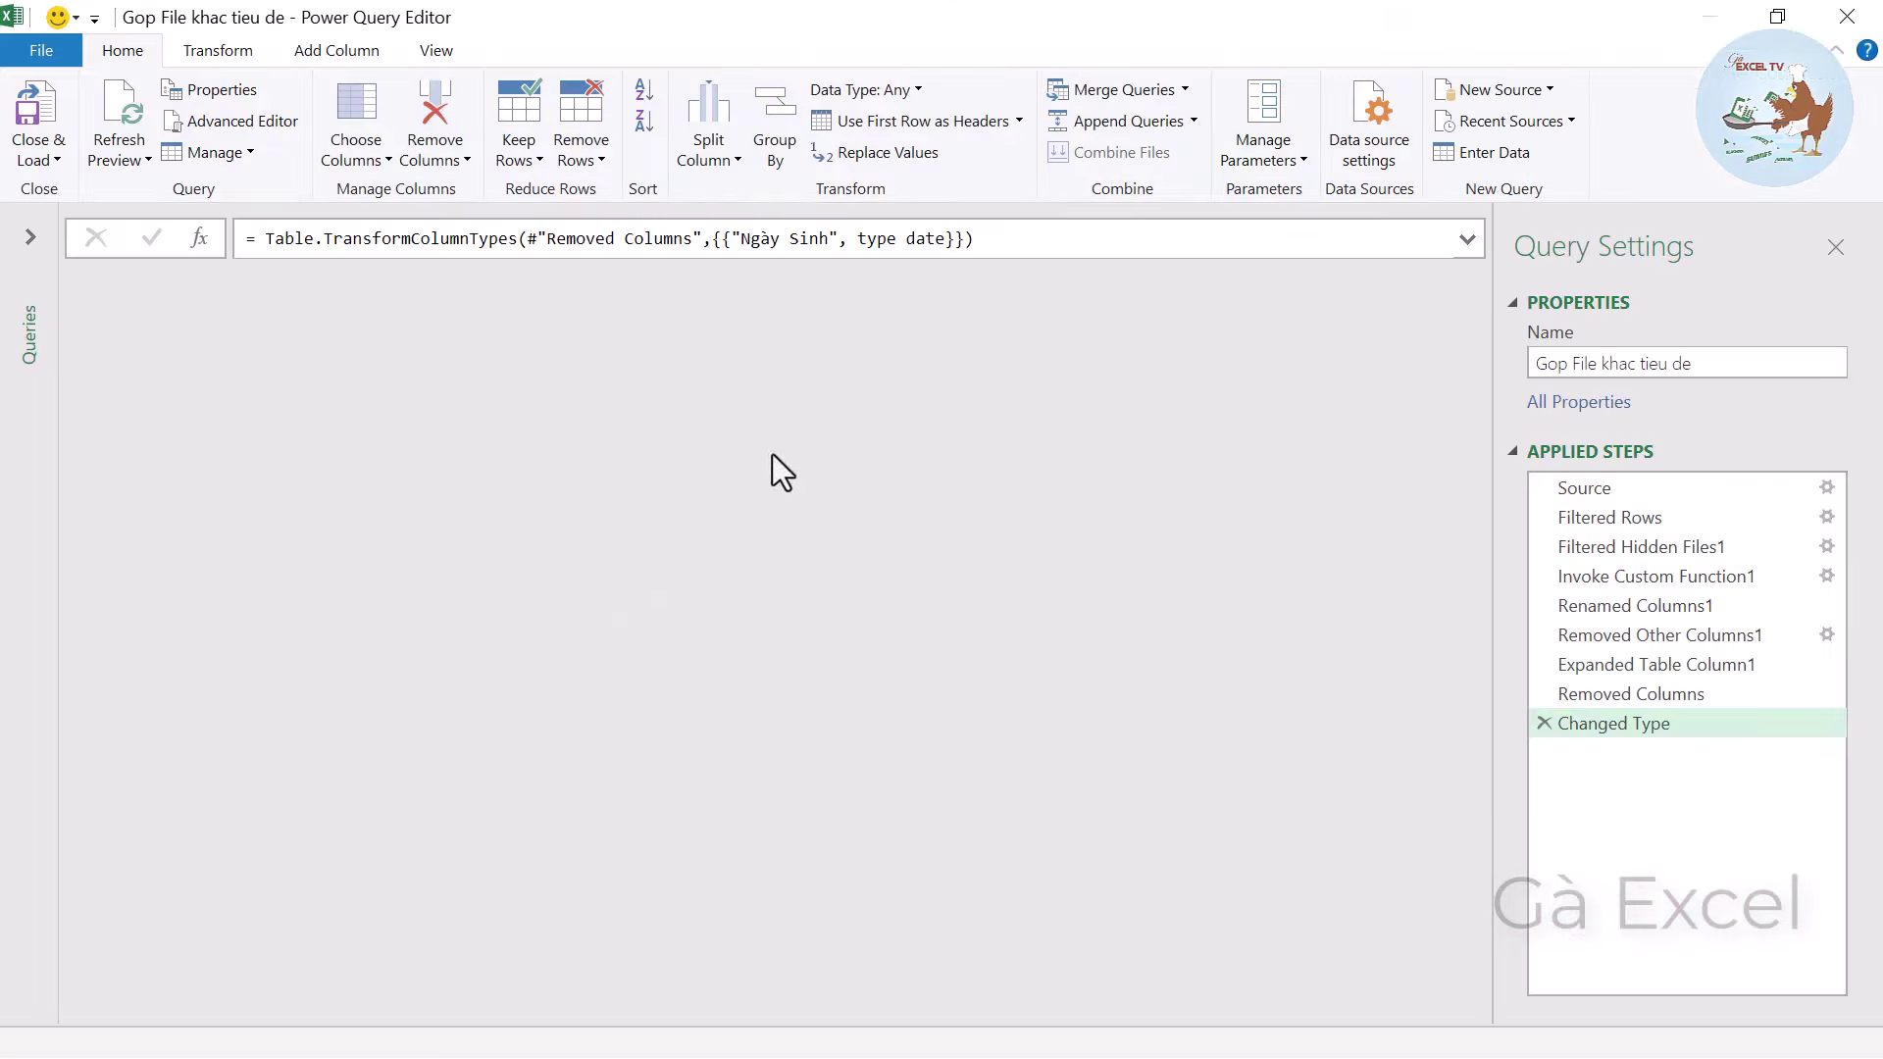
Reorder the columns to Mã NV, Tên NV, Ngày Sinh, Phòng Ban and load the query into Excel.
mouse_move(1248, 282)
mouse_down()
mouse_move(1035, 324)
mouse_move(510, 328)
mouse_up()
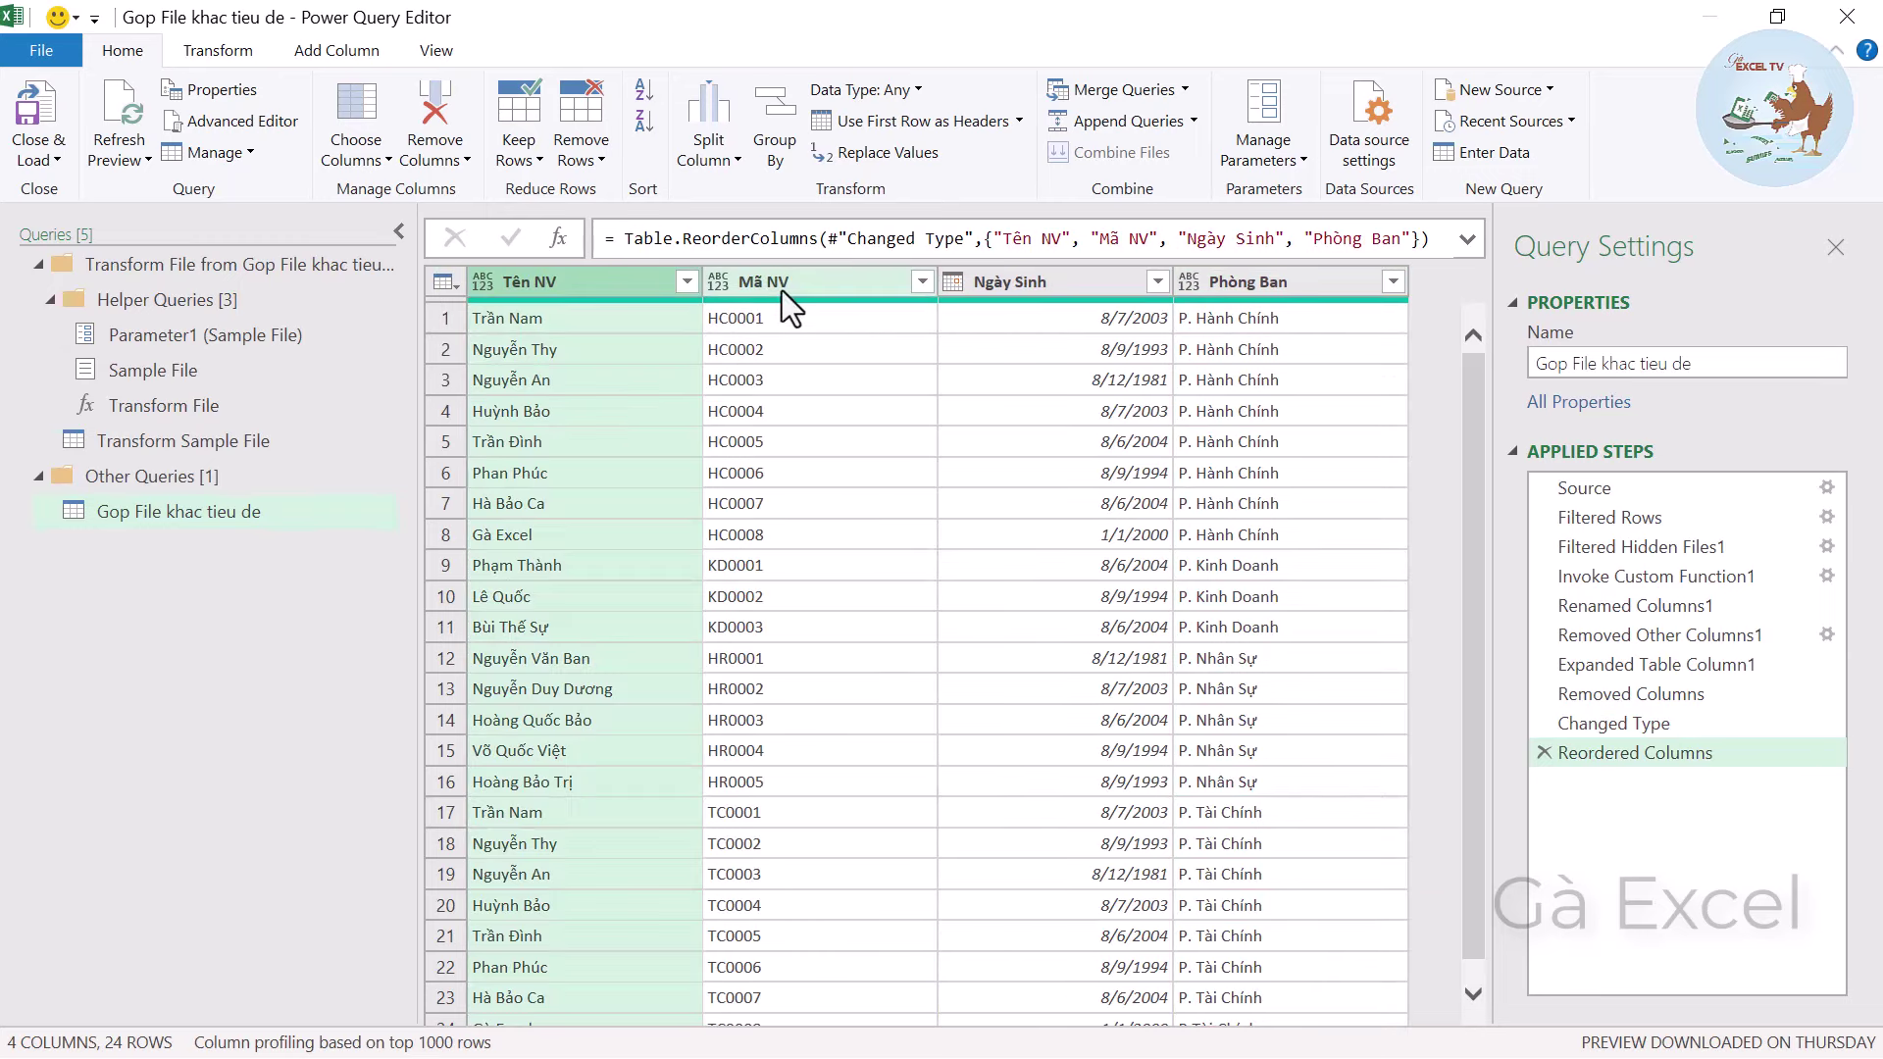
mouse_move(769, 286)
mouse_down()
mouse_move(529, 294)
mouse_move(559, 314)
mouse_up()
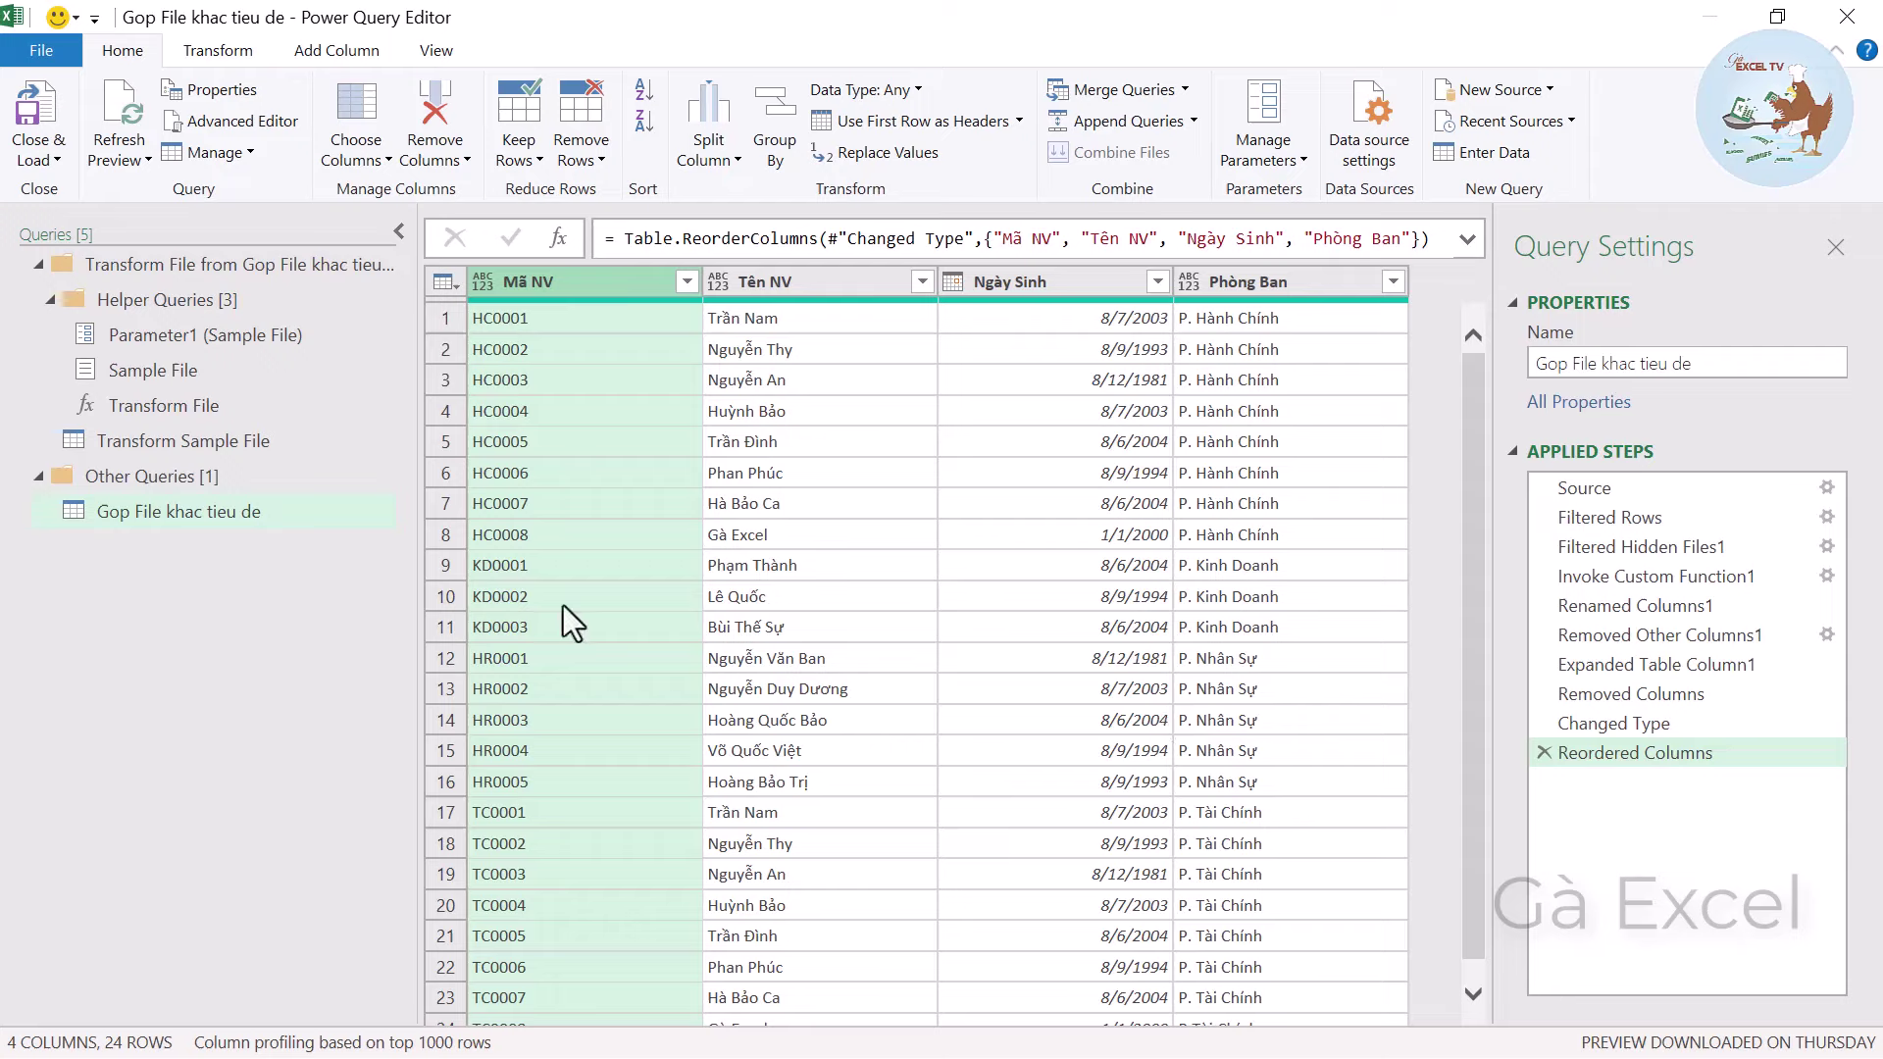
click(35, 110)
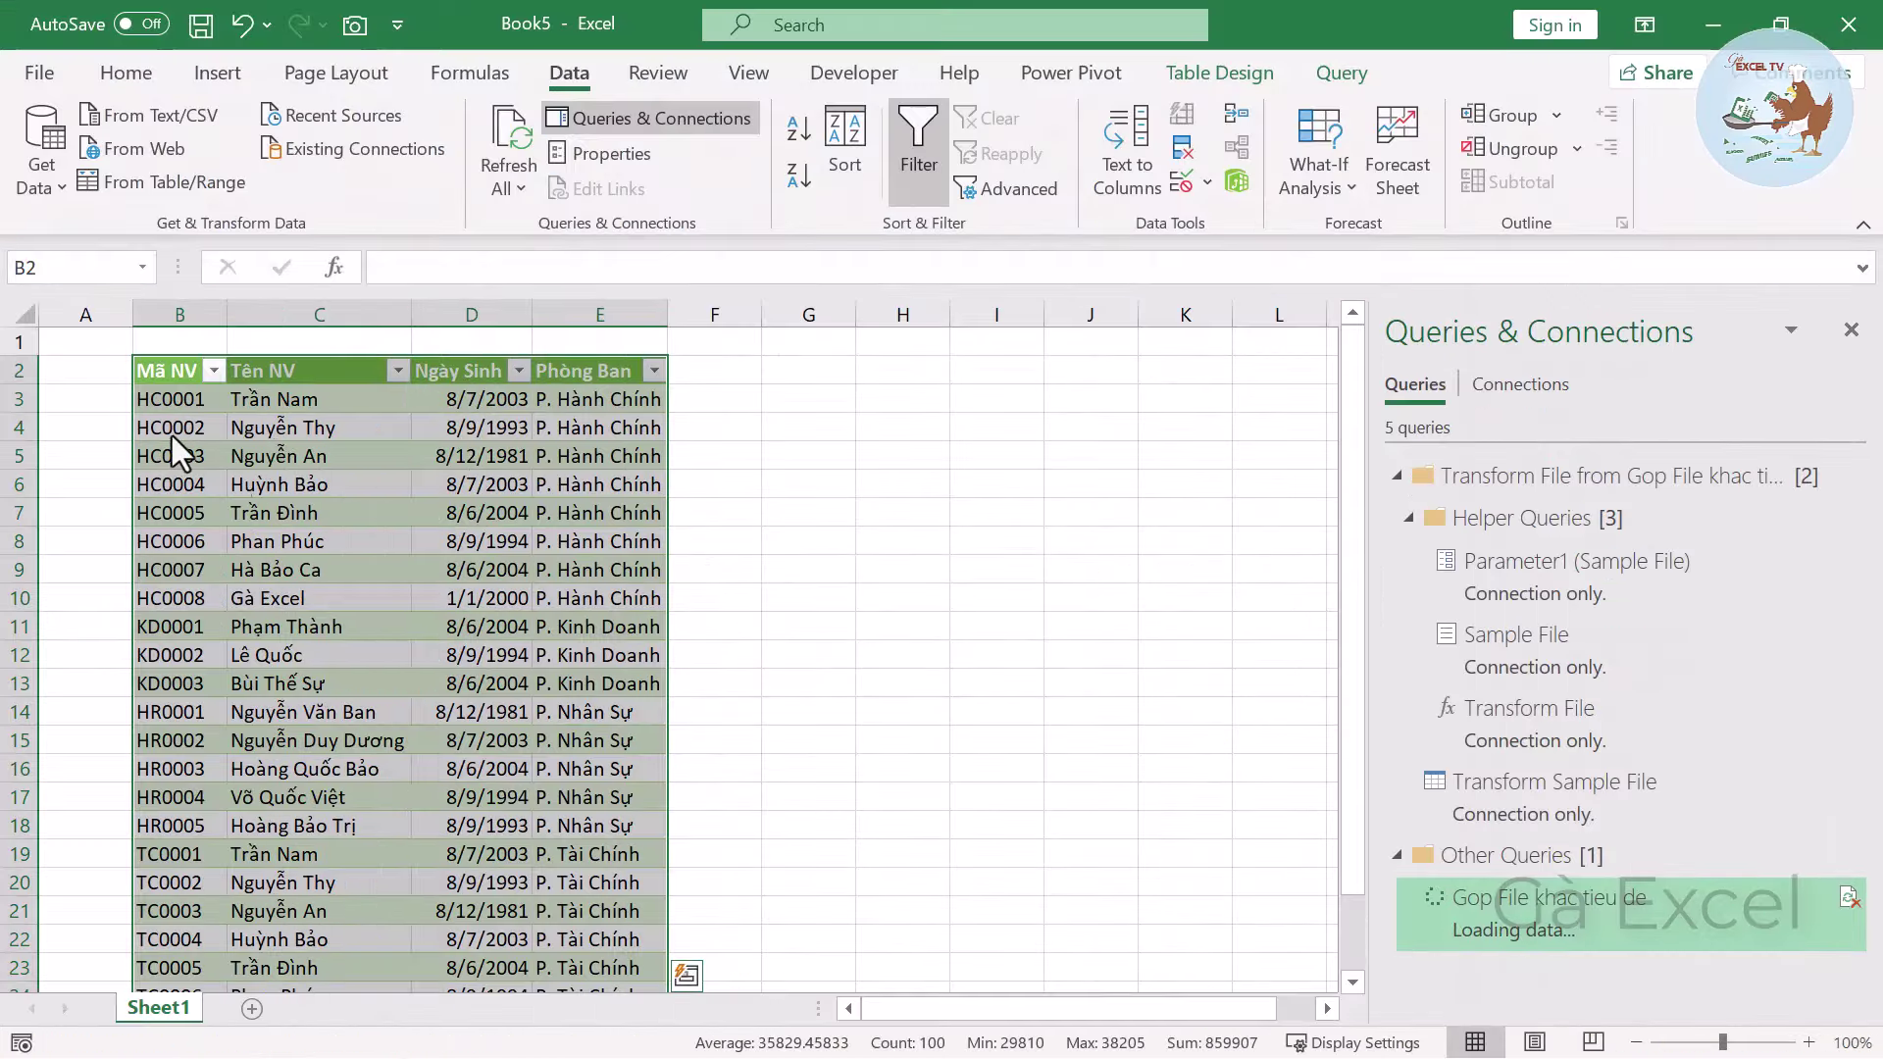
click(363, 453)
click(471, 490)
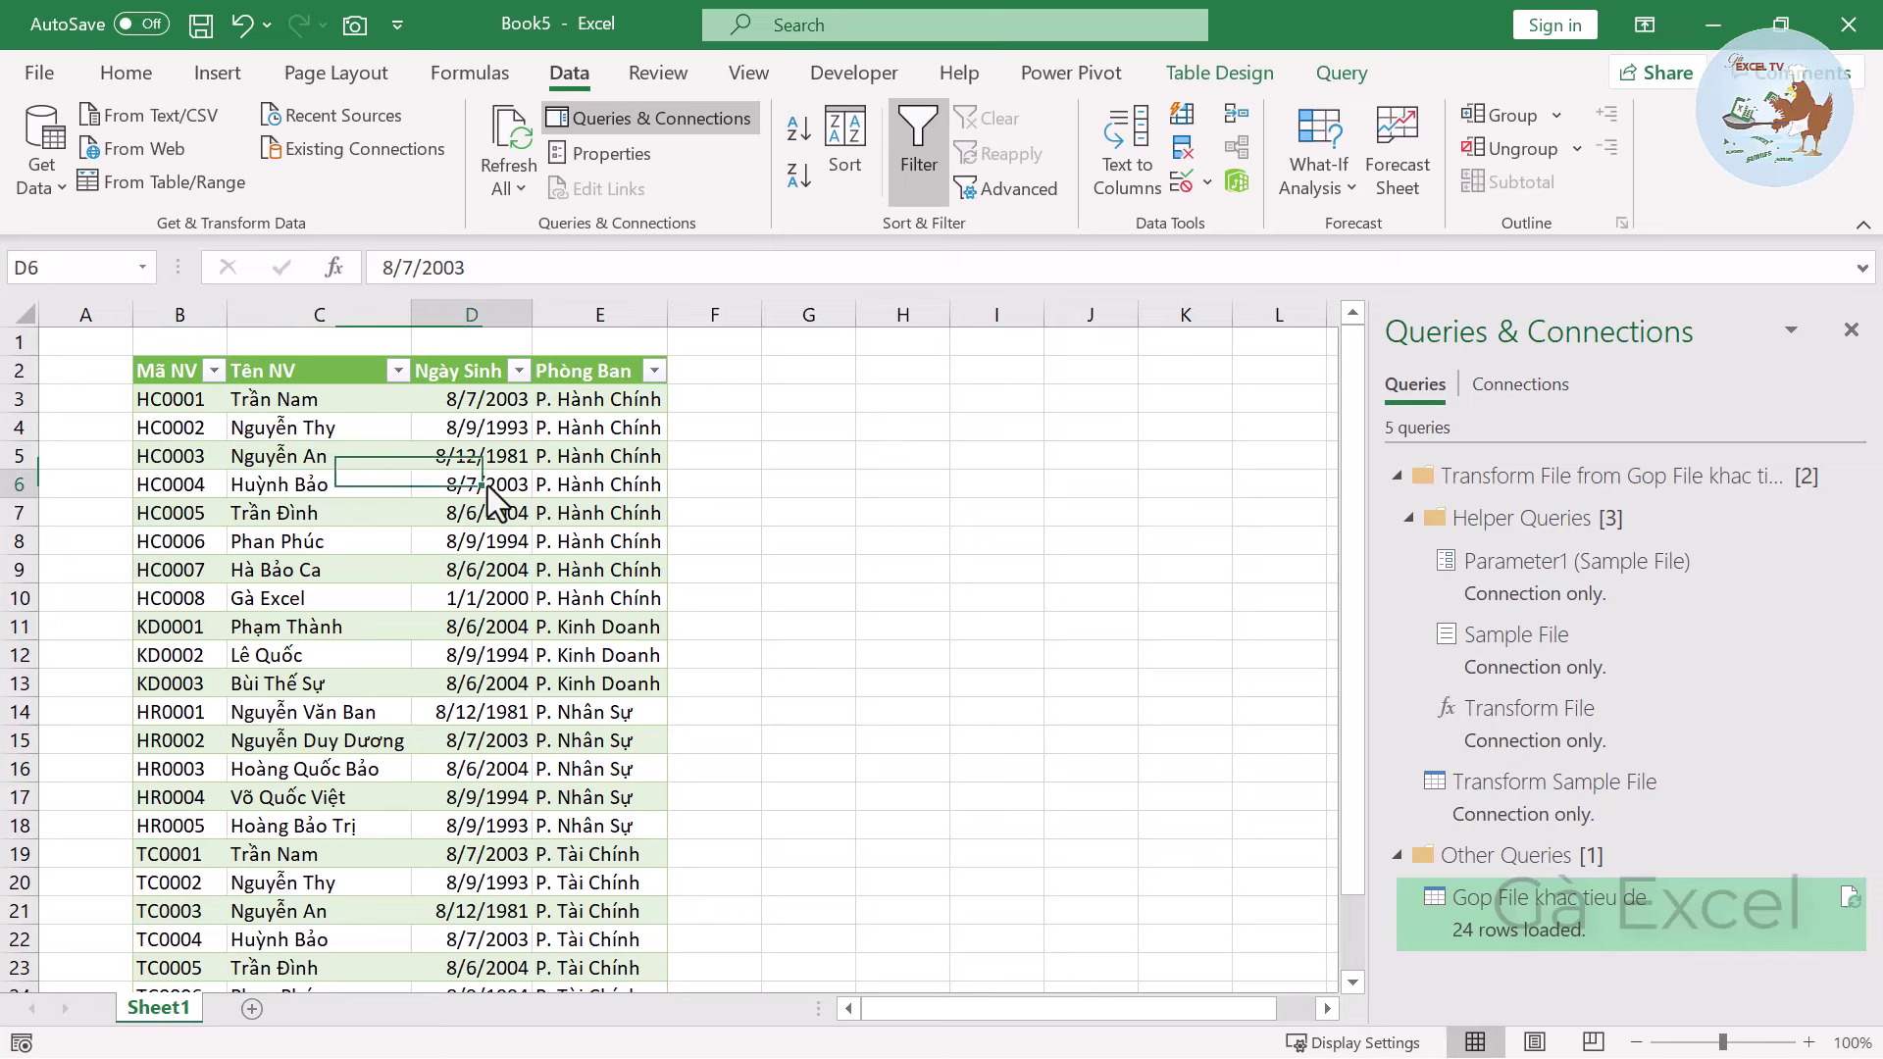
click(622, 486)
scroll(622, 541, down, 1)
scroll(610, 651, down, 3)
scroll(572, 744, up, 4)
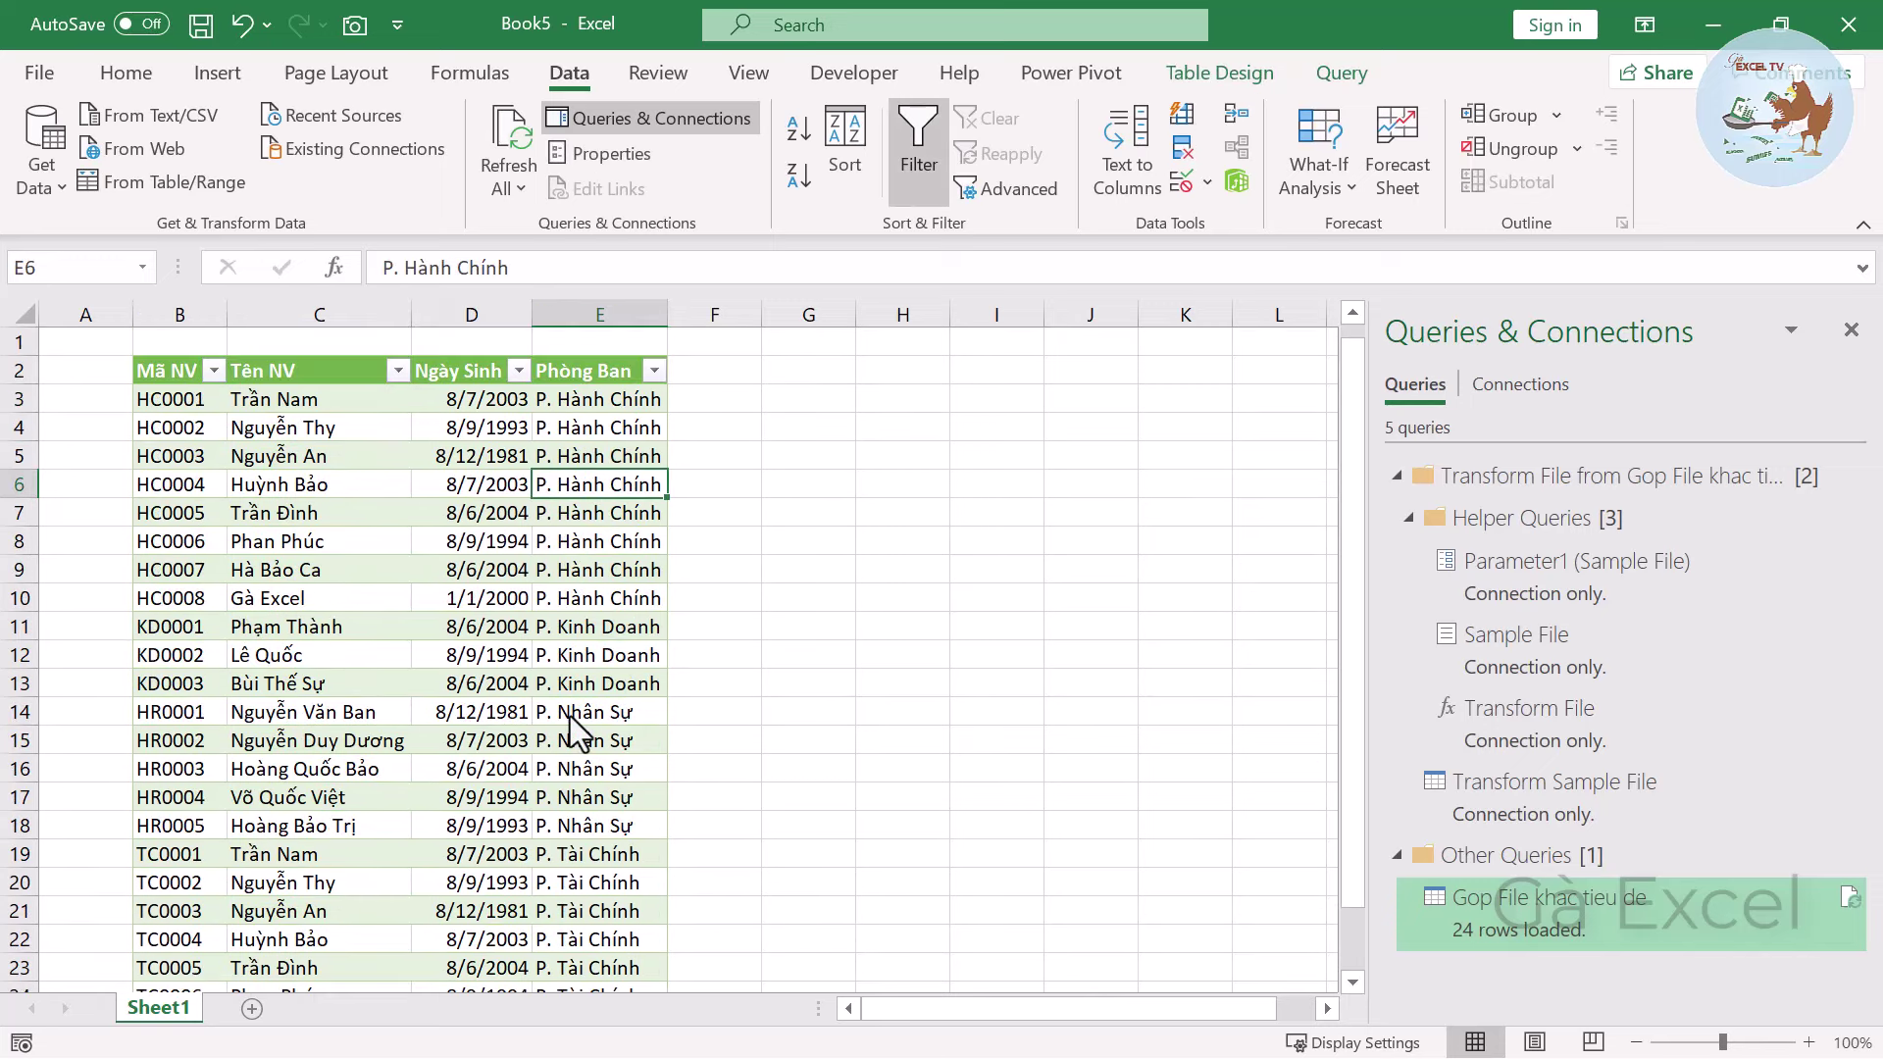
click(288, 571)
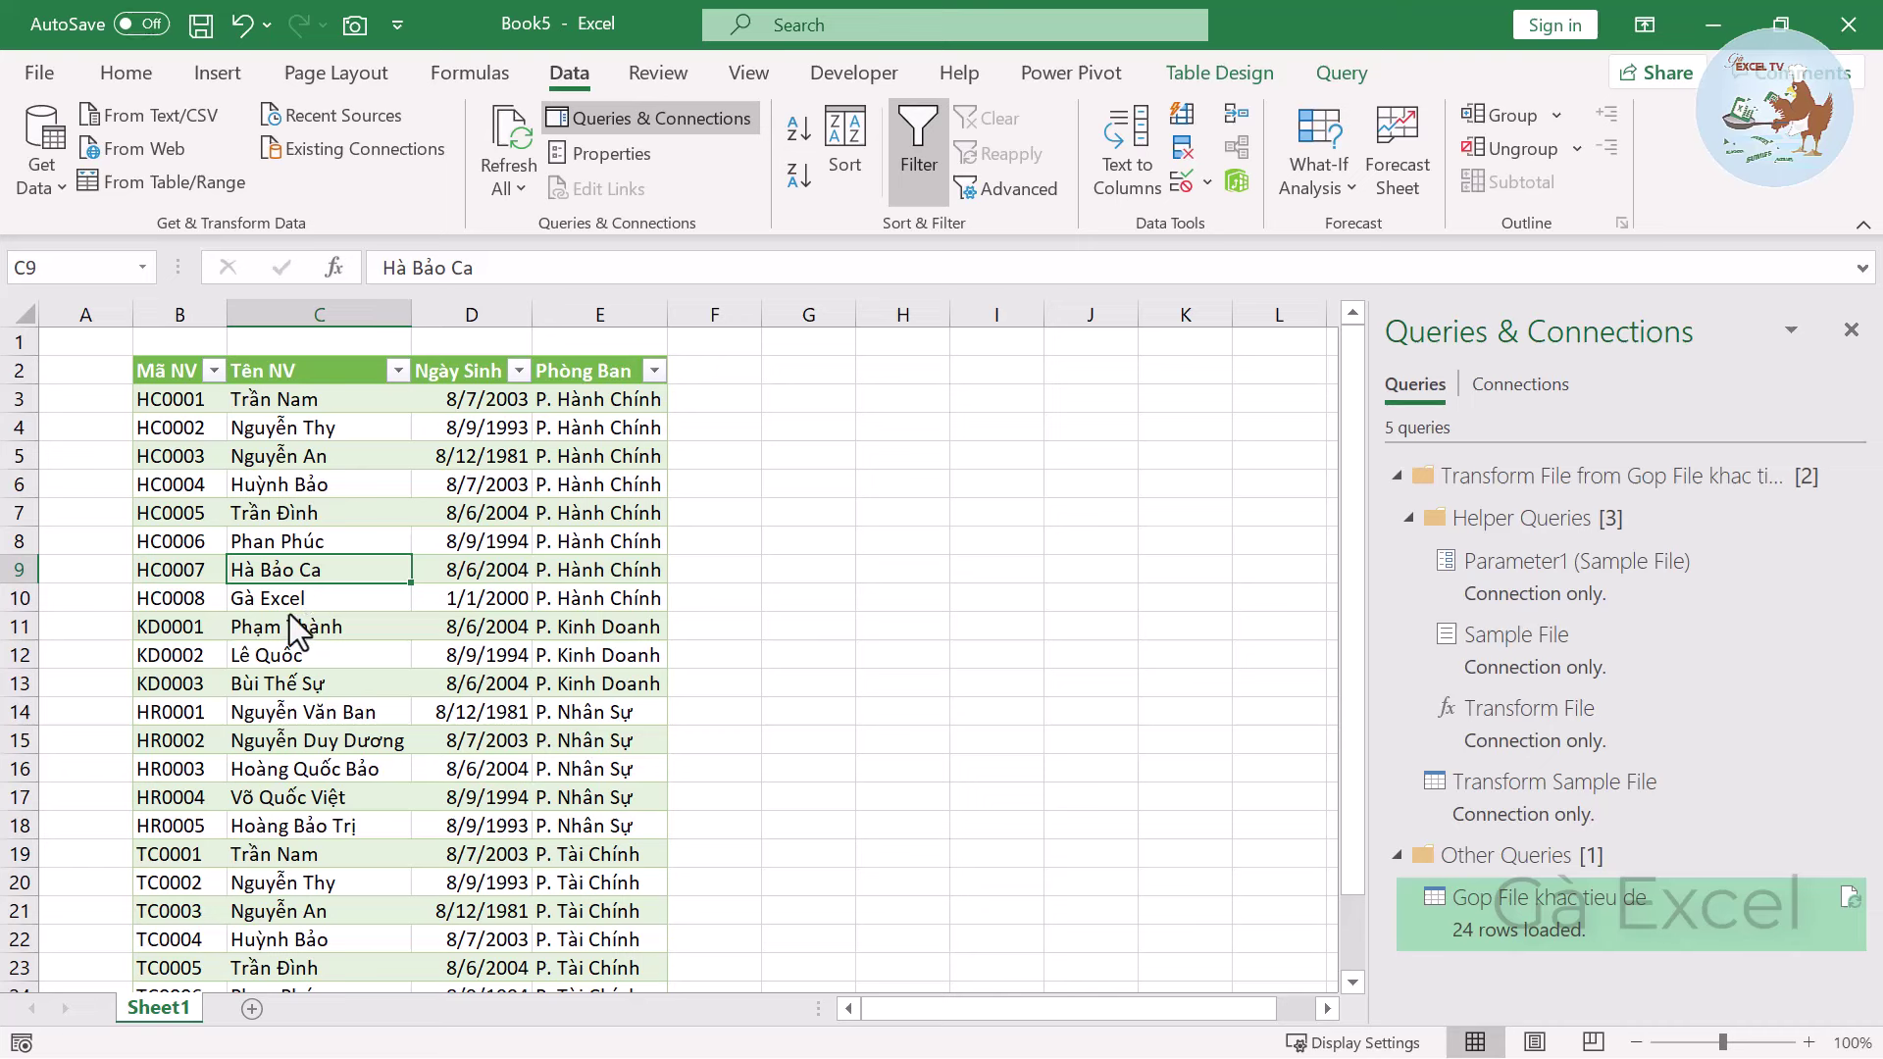
key(Right)
key(Down)
click(491, 505)
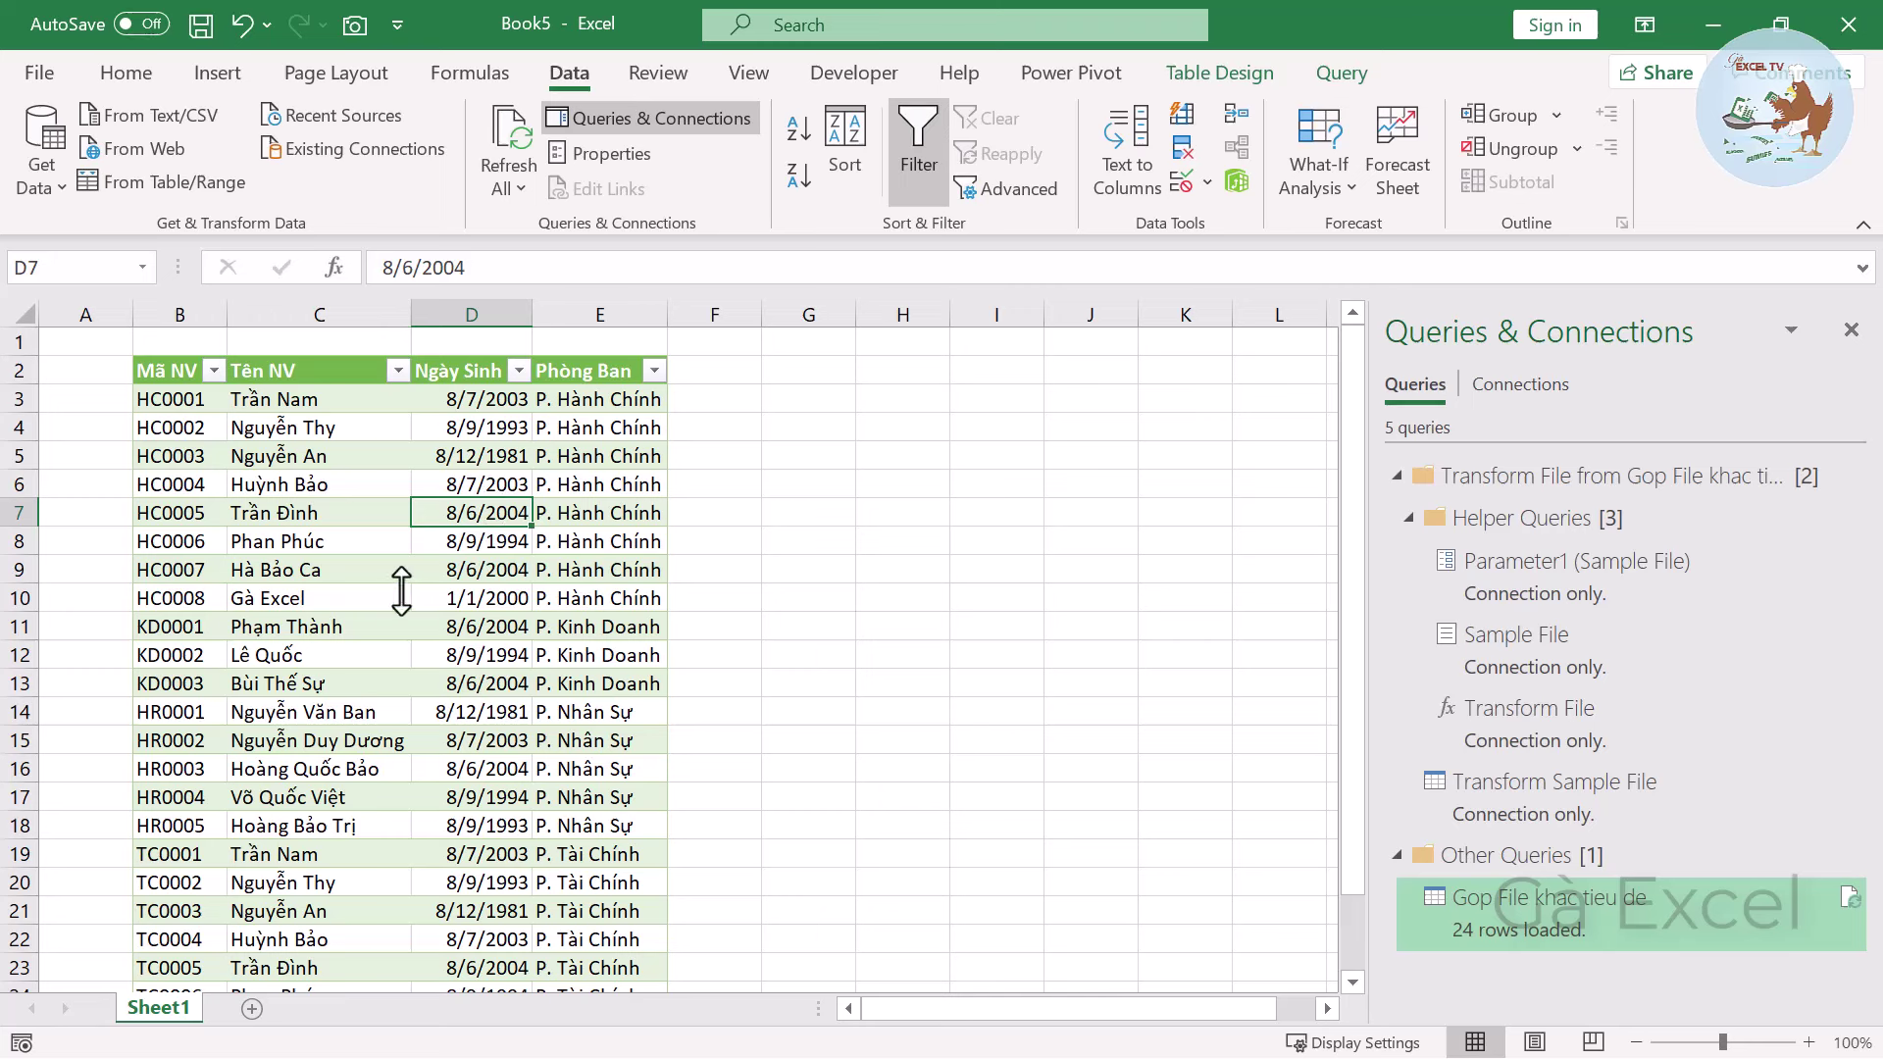
click(348, 684)
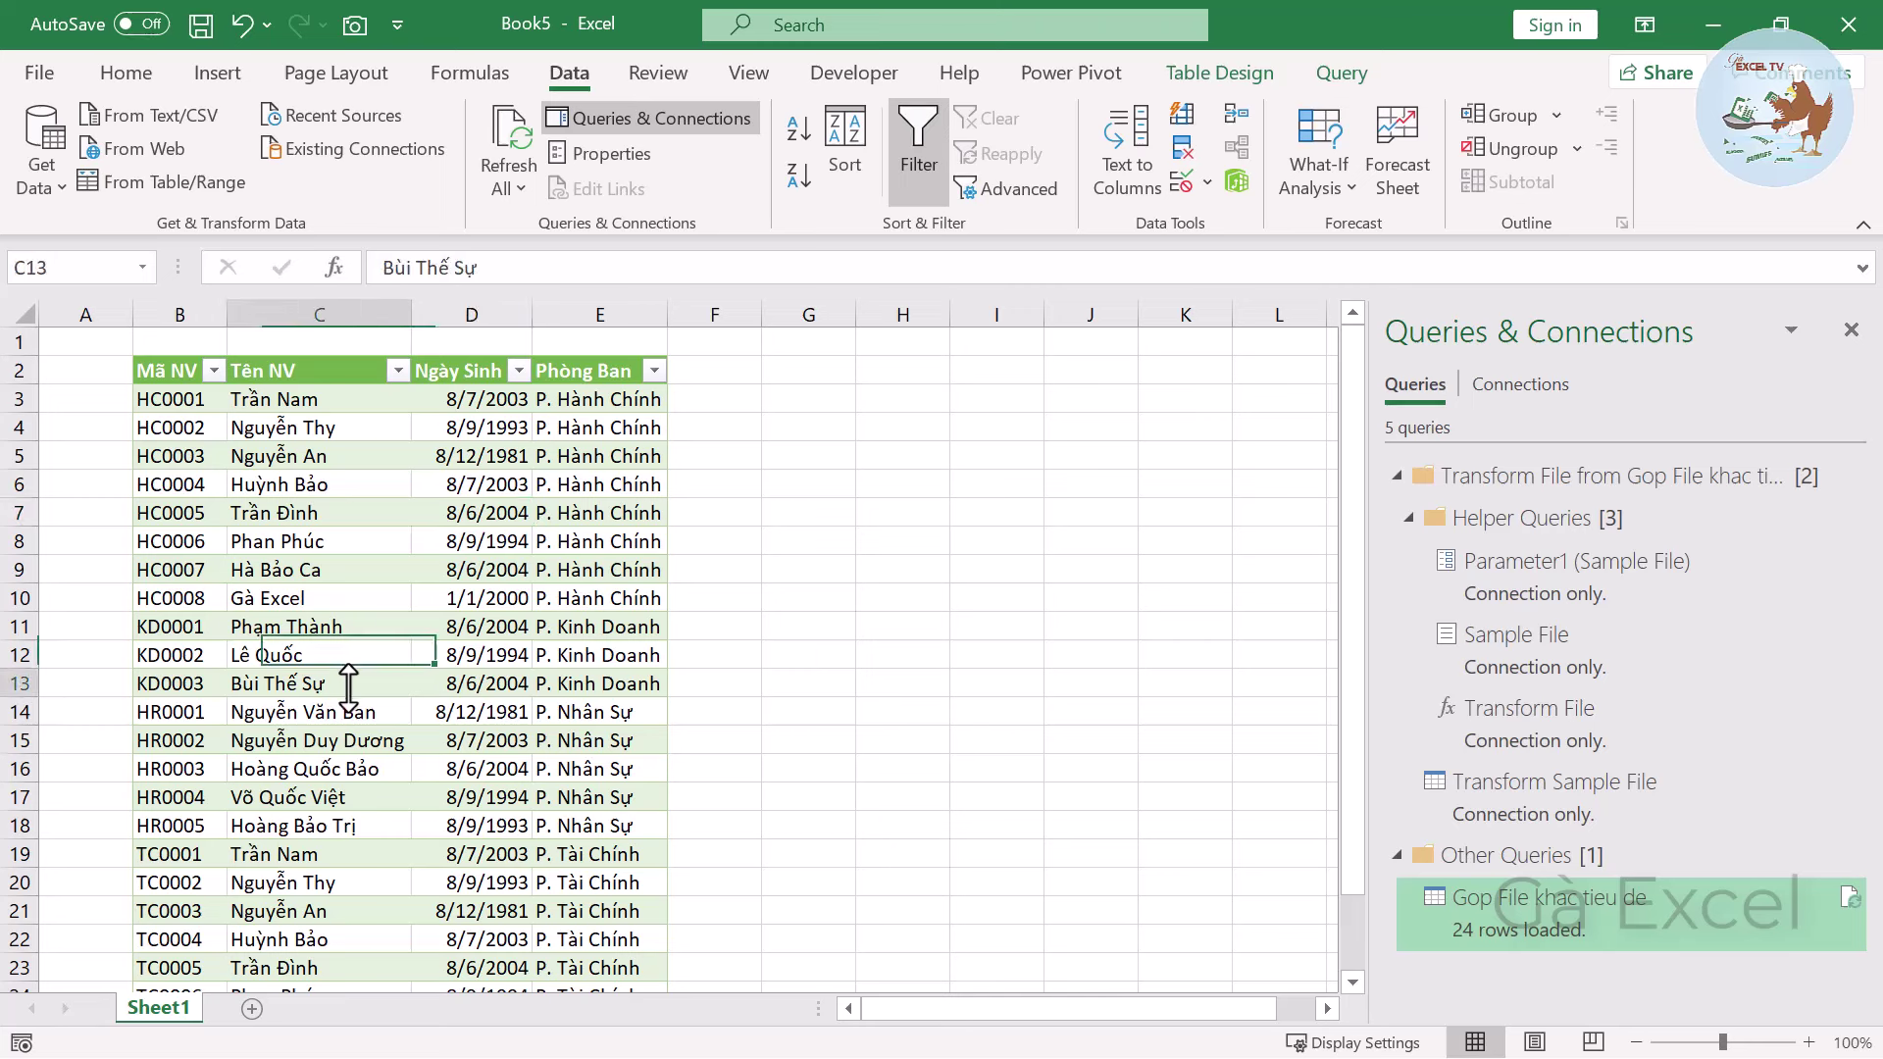